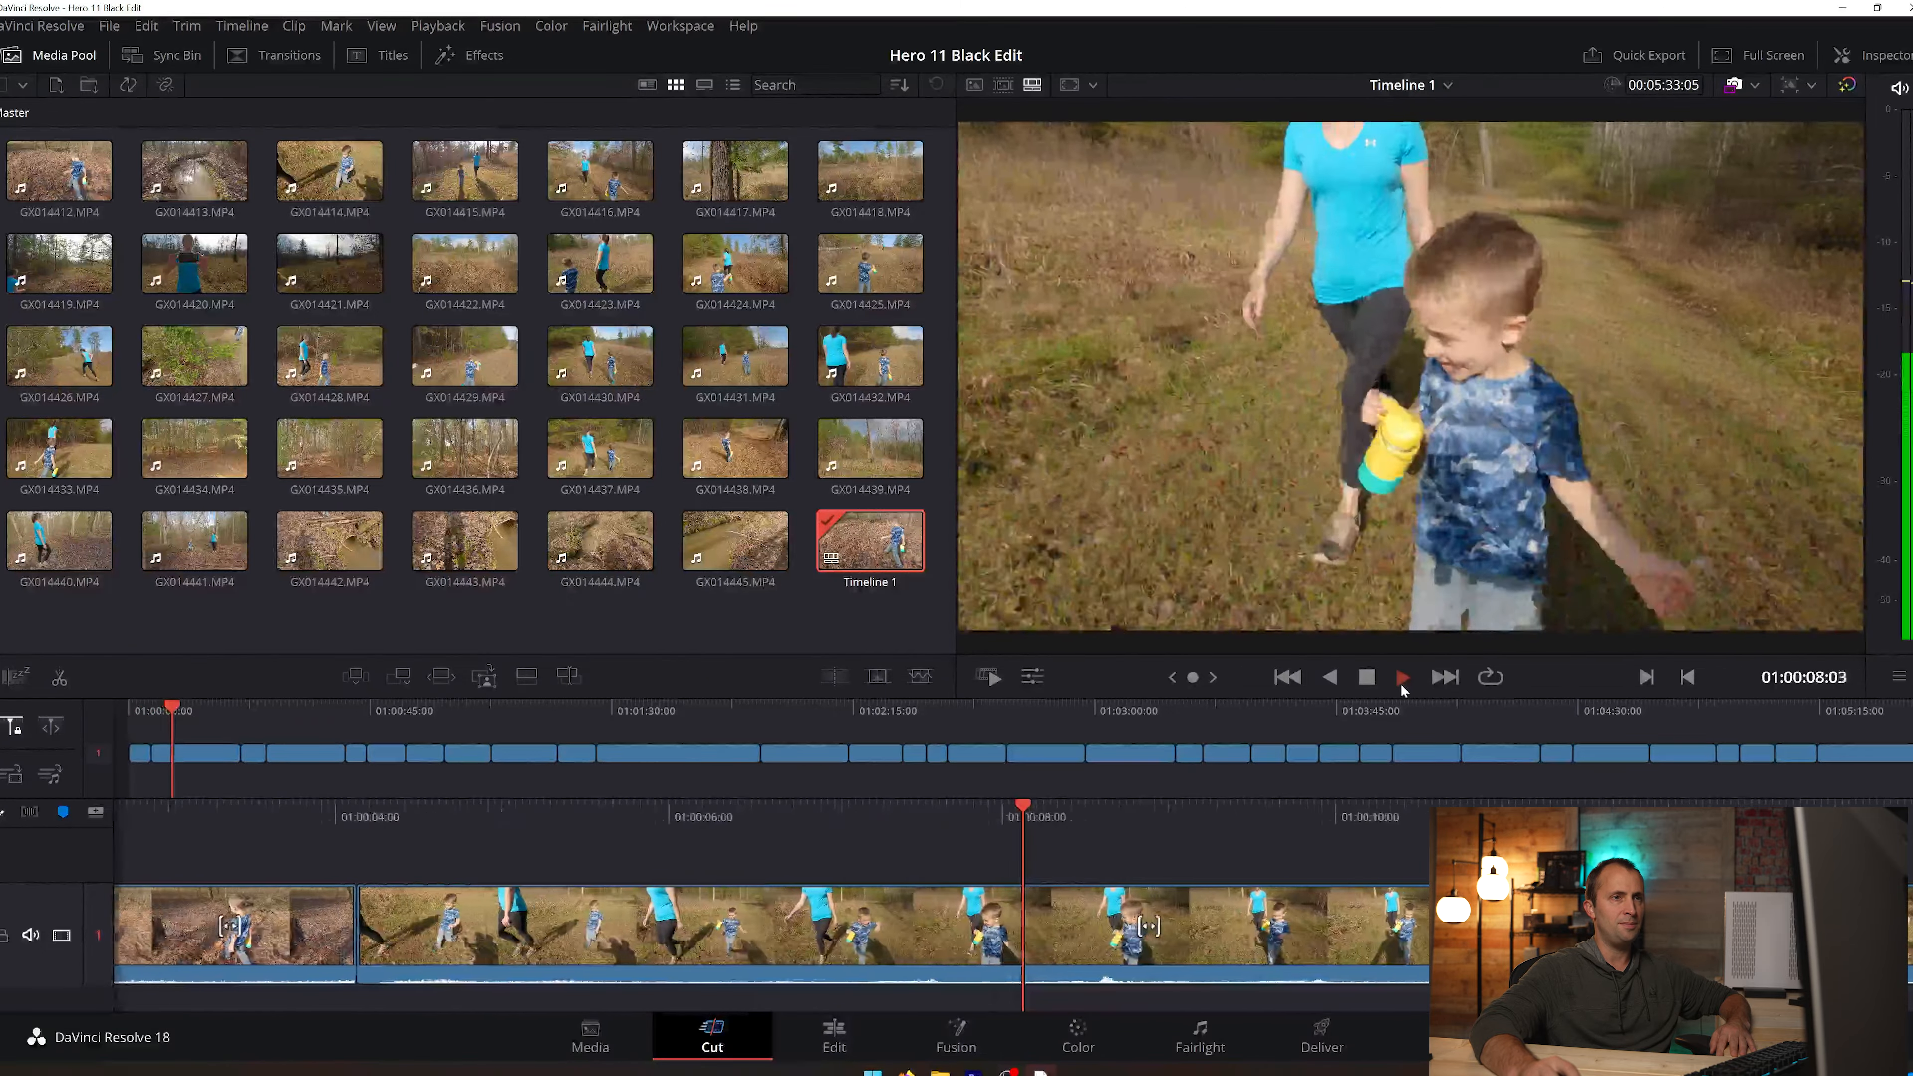
# Step: Split the second timeline clip at 01:00:06:18 and cut out the portion before the split
pyautogui.press('Up')
pyautogui.moveTo(1212, 812); pyautogui.dragTo(120, 811)
pyautogui.scroll(-2, 1023, 925)
pyautogui.scroll(2, 1023, 925)
pyautogui.scroll(-3, 1022, 925)
pyautogui.scroll(3, 1023, 925)
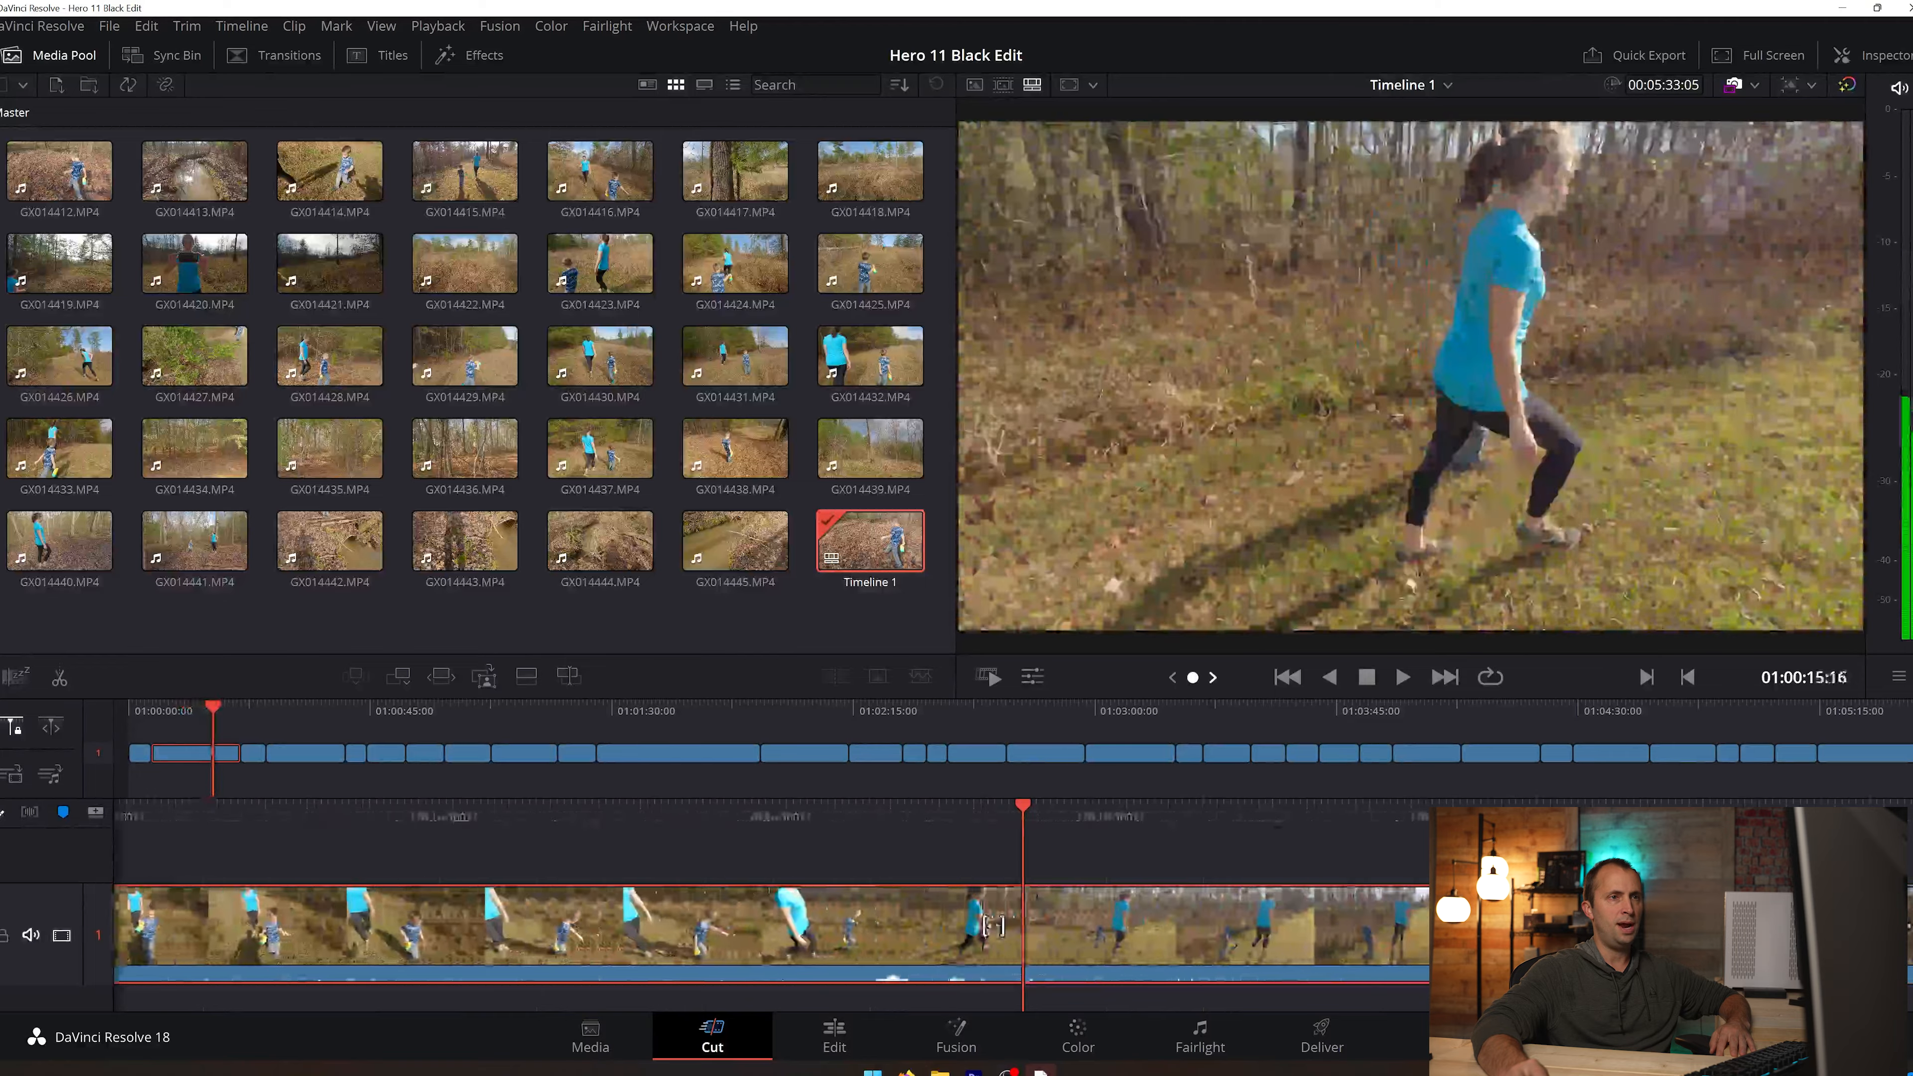
pyautogui.scroll(6, 1023, 925)
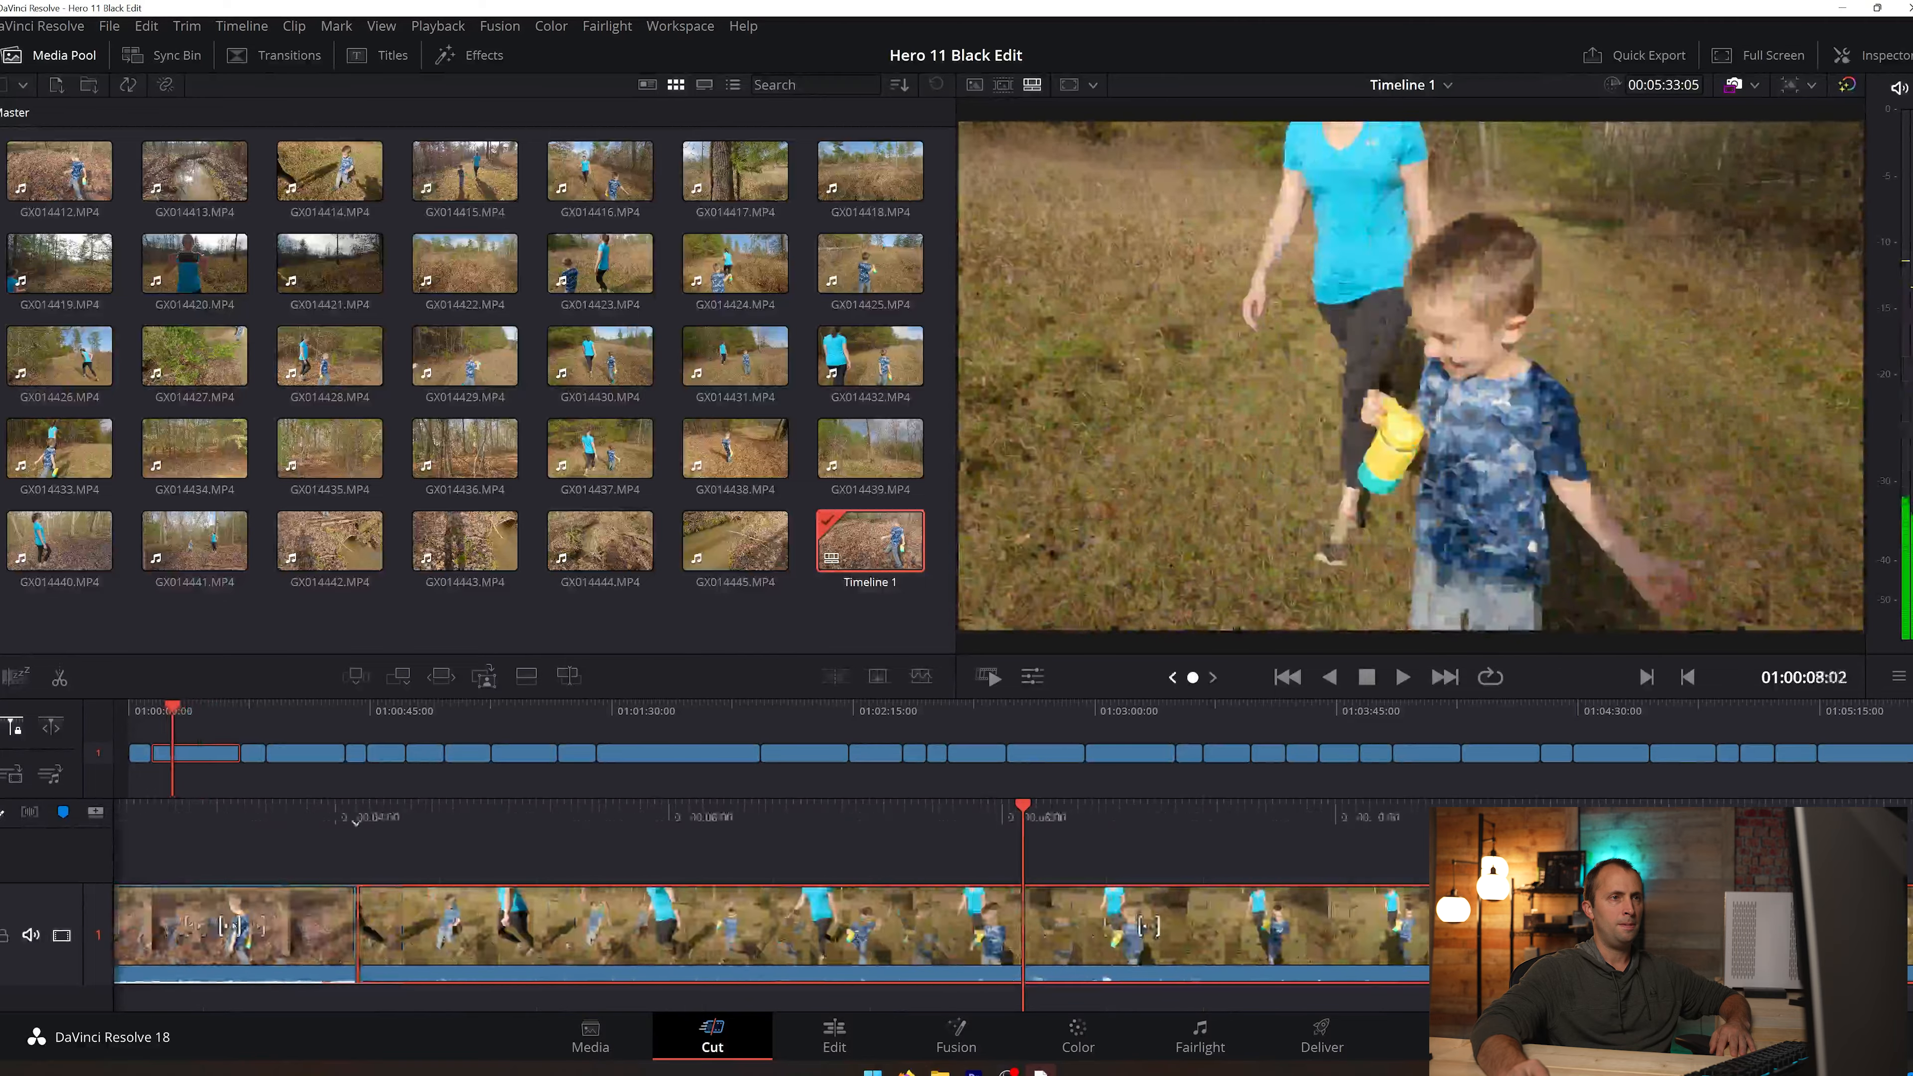
pyautogui.moveTo(1192, 677)
pyautogui.mouseDown()
pyautogui.moveTo(1237, 677)
pyautogui.moveTo(1152, 676)
pyautogui.moveTo(1203, 676)
pyautogui.mouseUp()
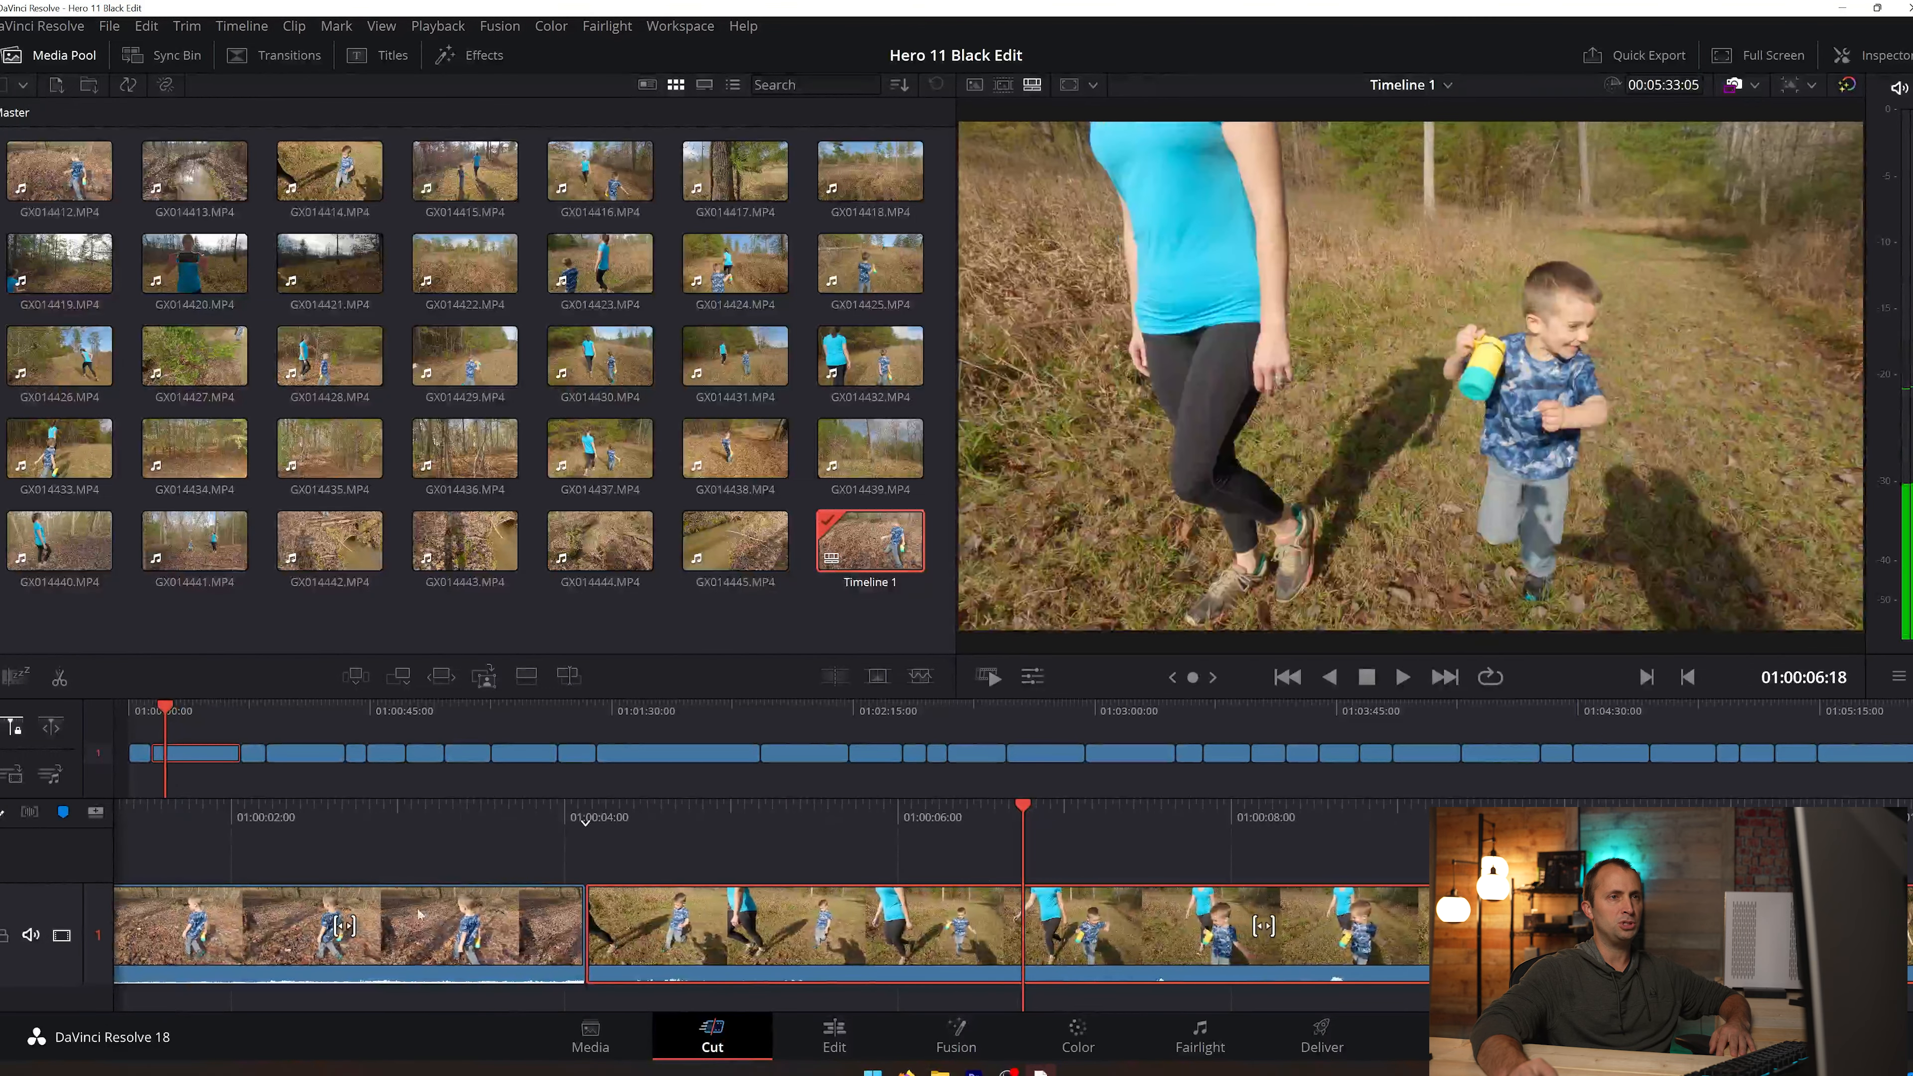
pyautogui.hotkey('ctrl', 'b')
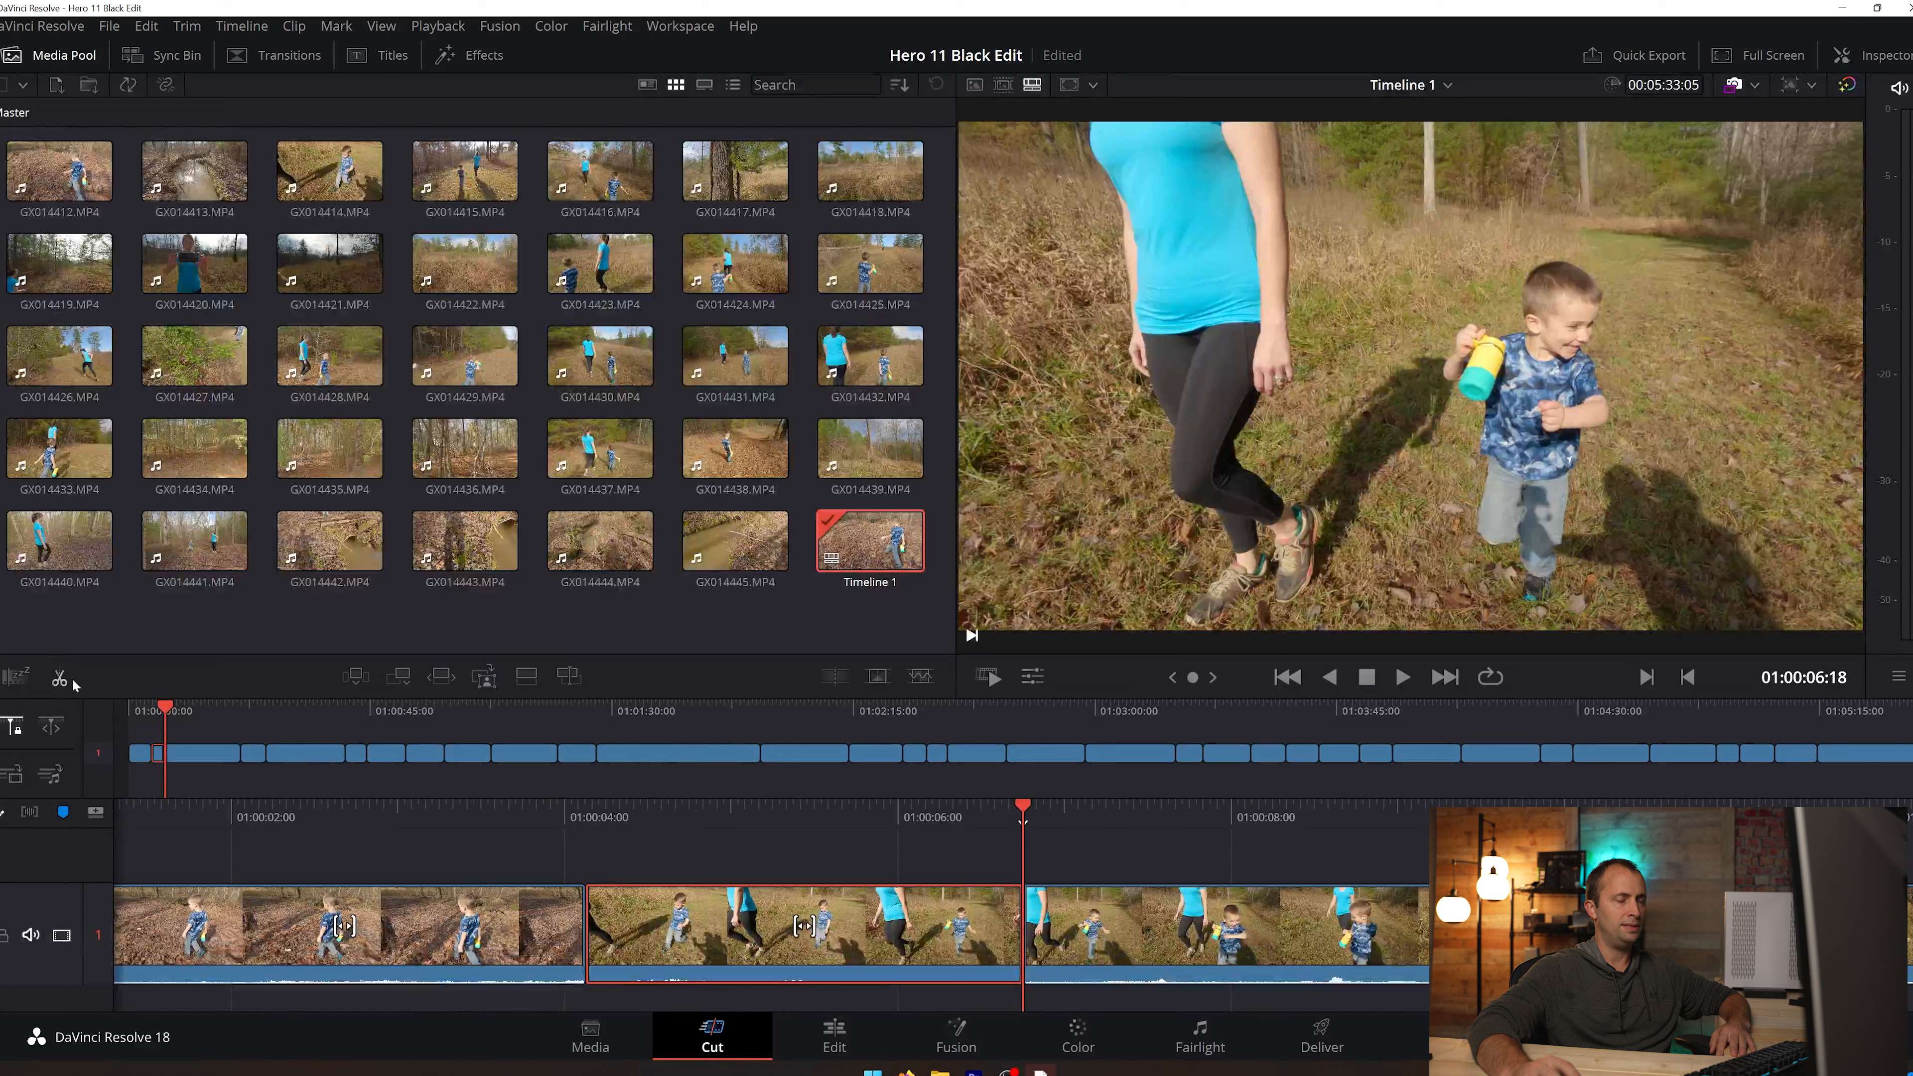
pyautogui.rightClick(938, 934)
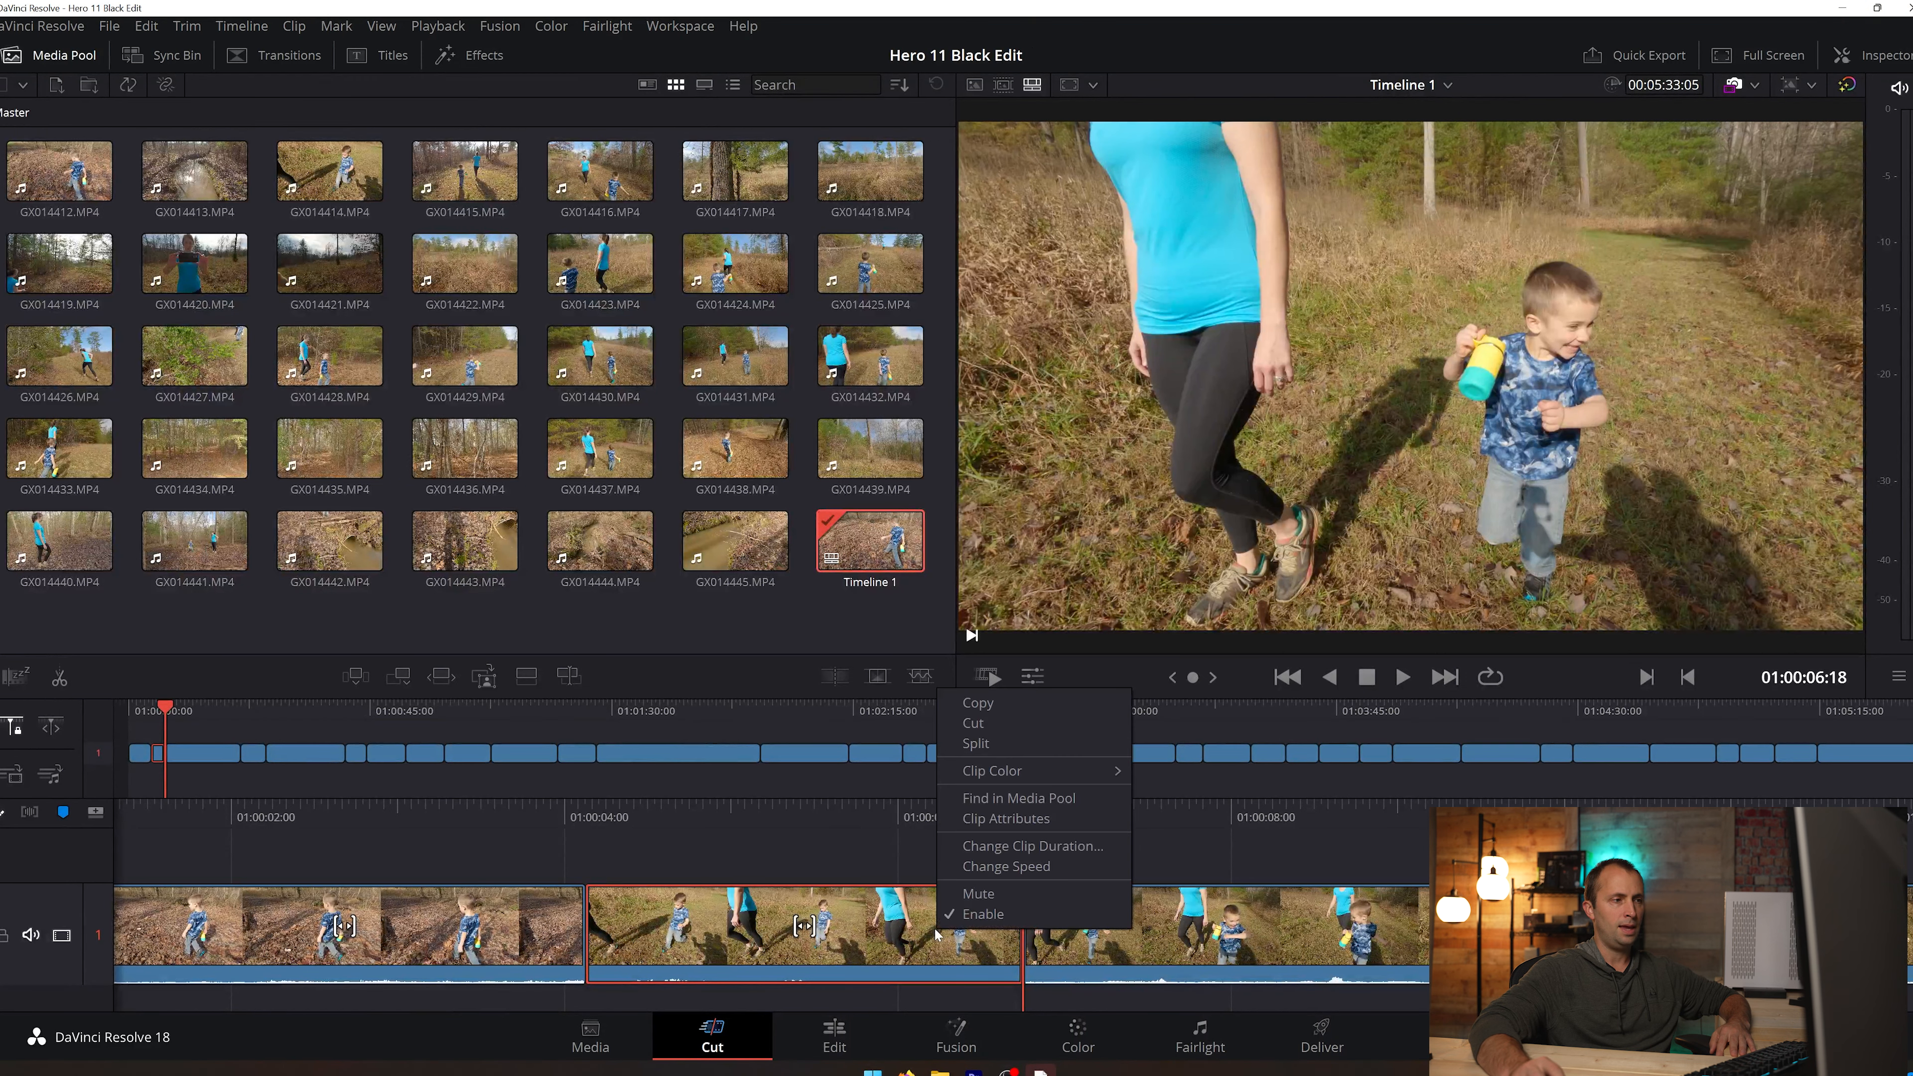
pyautogui.click(998, 722)
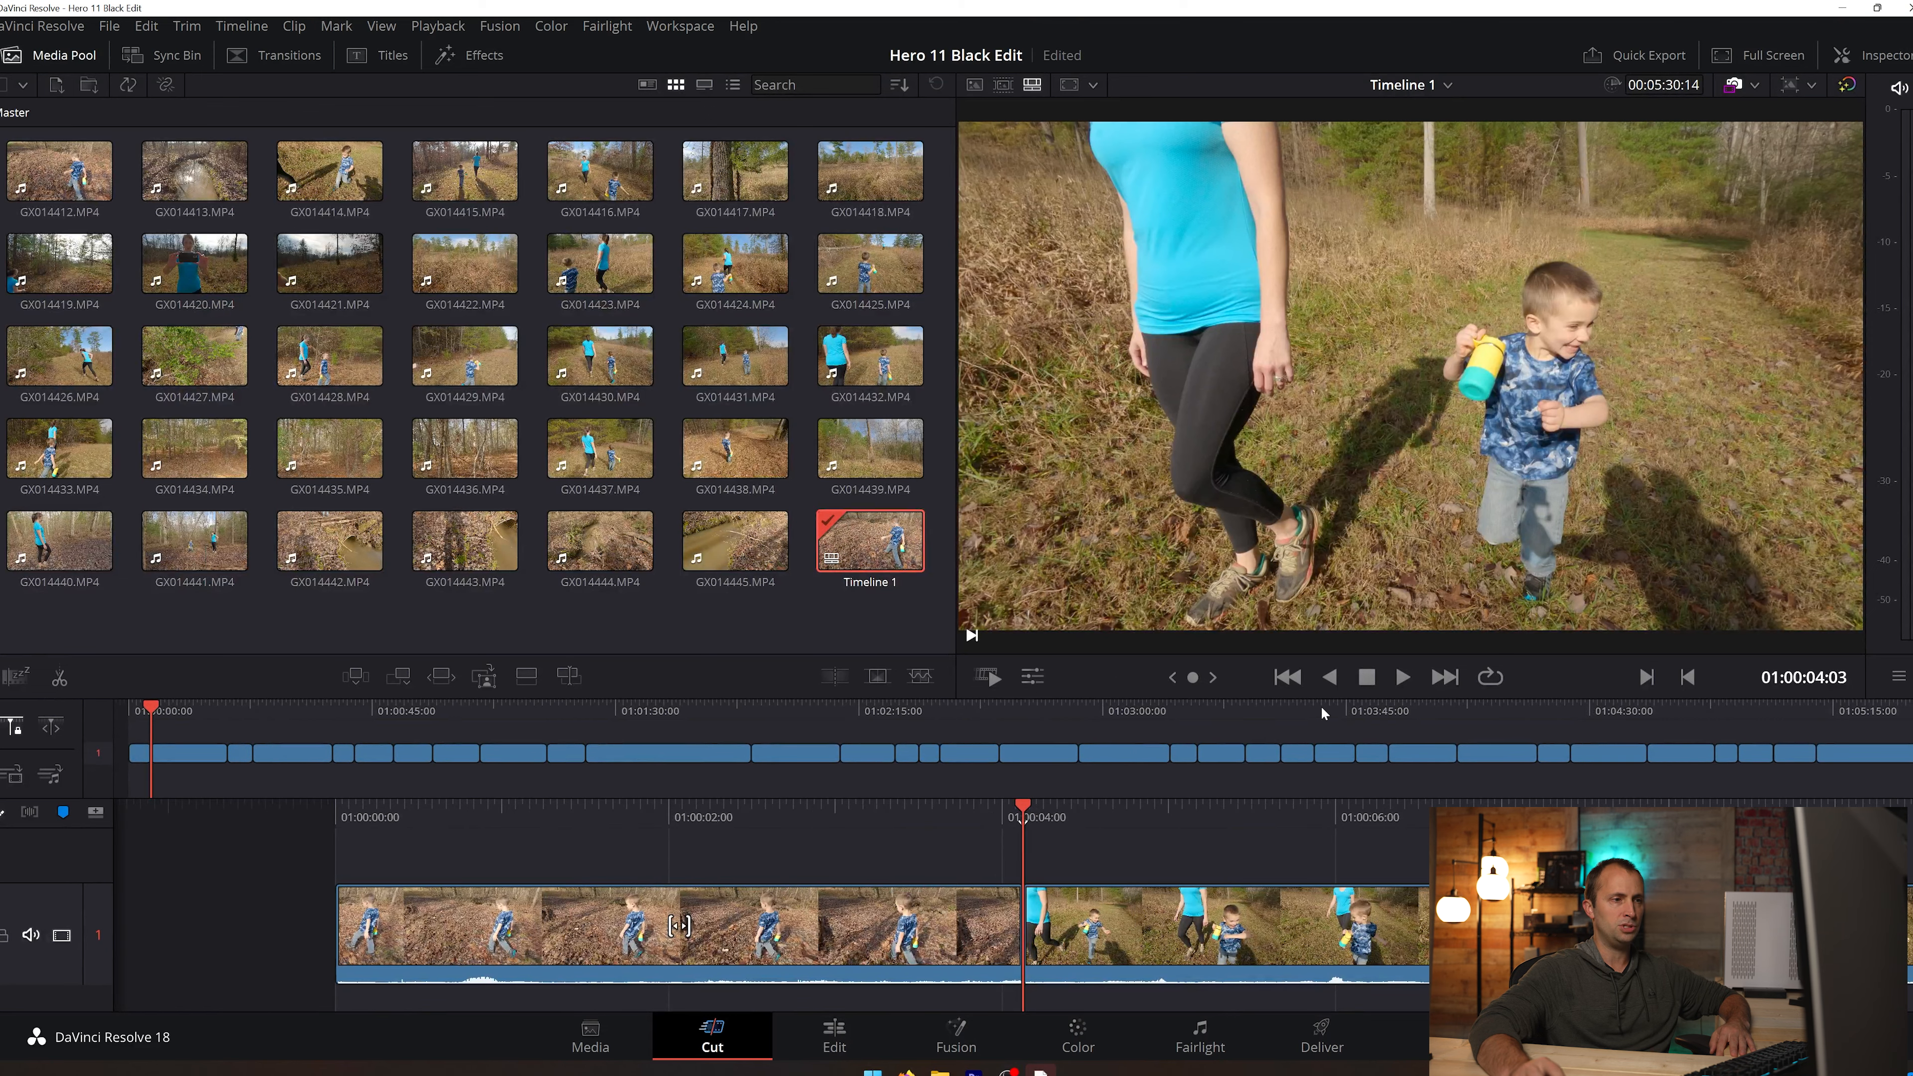
# Step: Split the second timeline clip at 01:00:06:15 and cut out the remainder after the split
pyautogui.moveTo(1191, 676); pyautogui.dragTo(1237, 677)
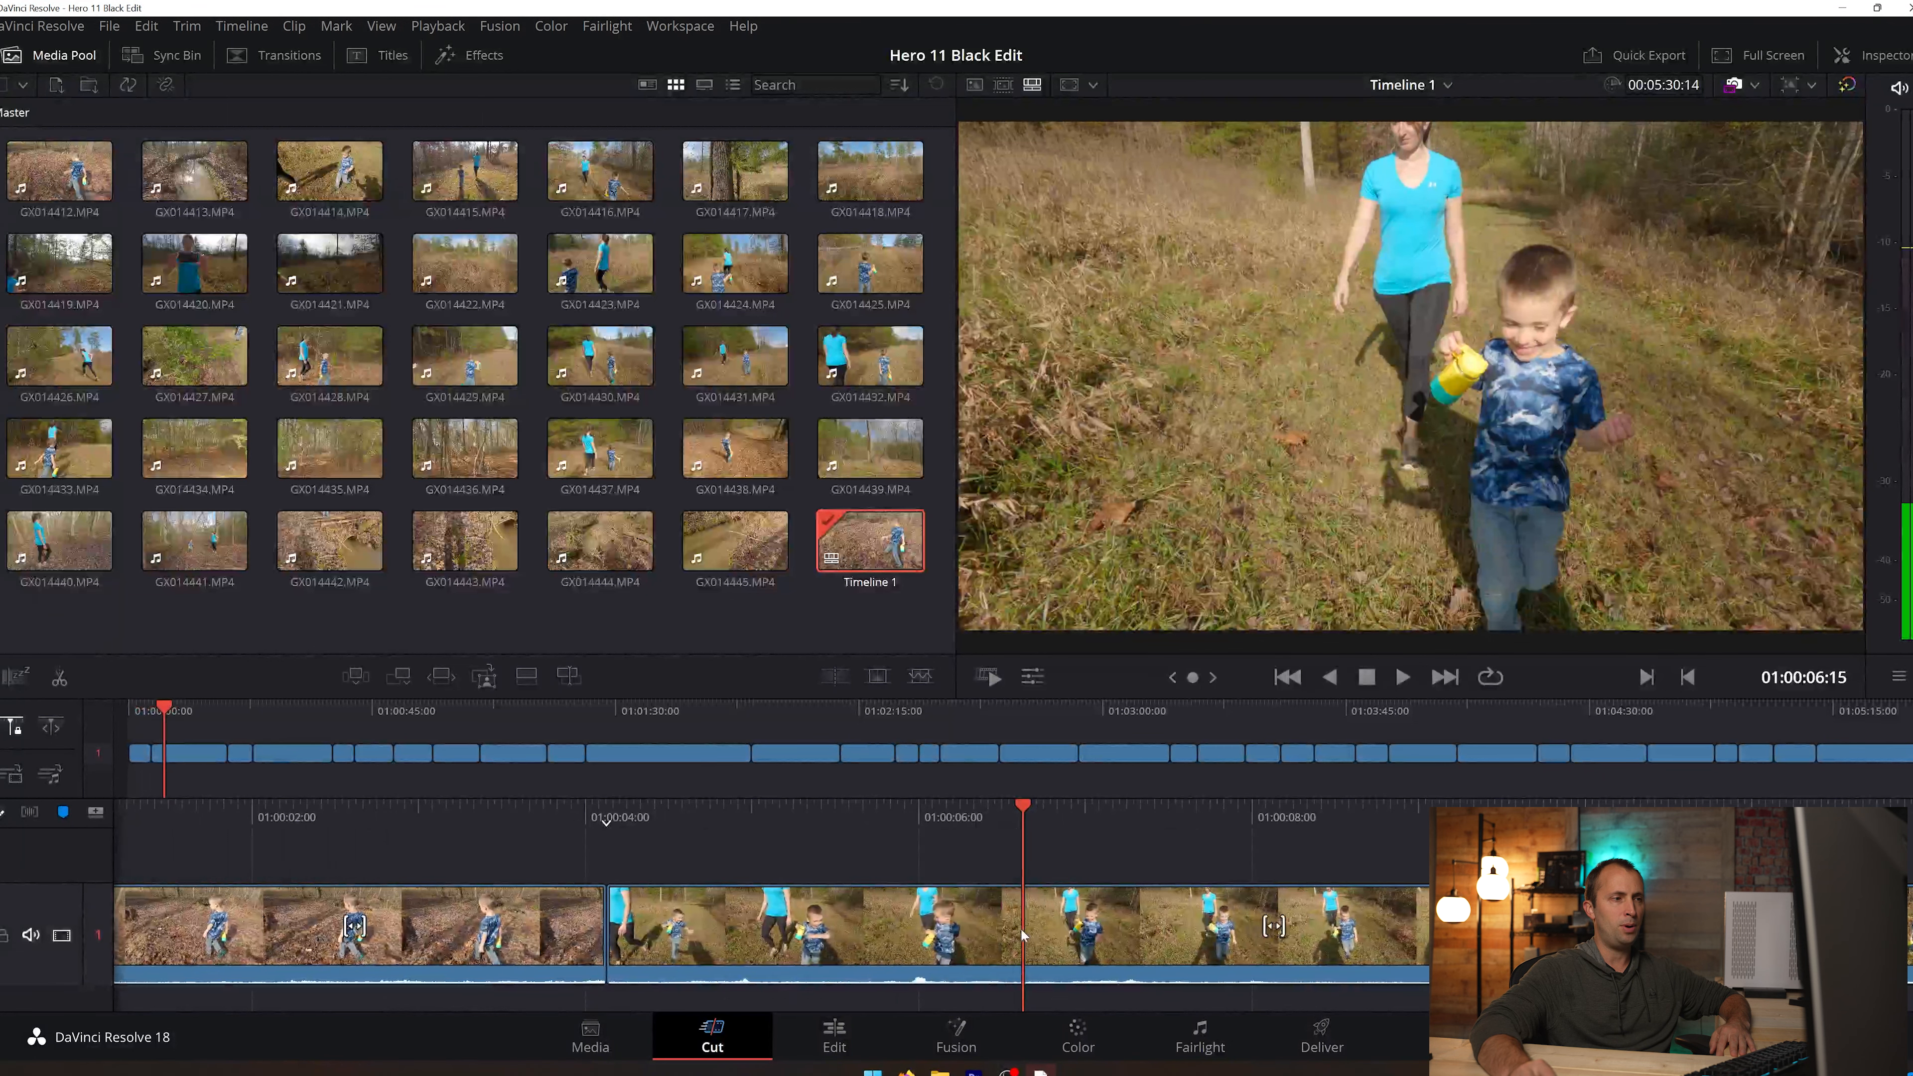
pyautogui.click(62, 683)
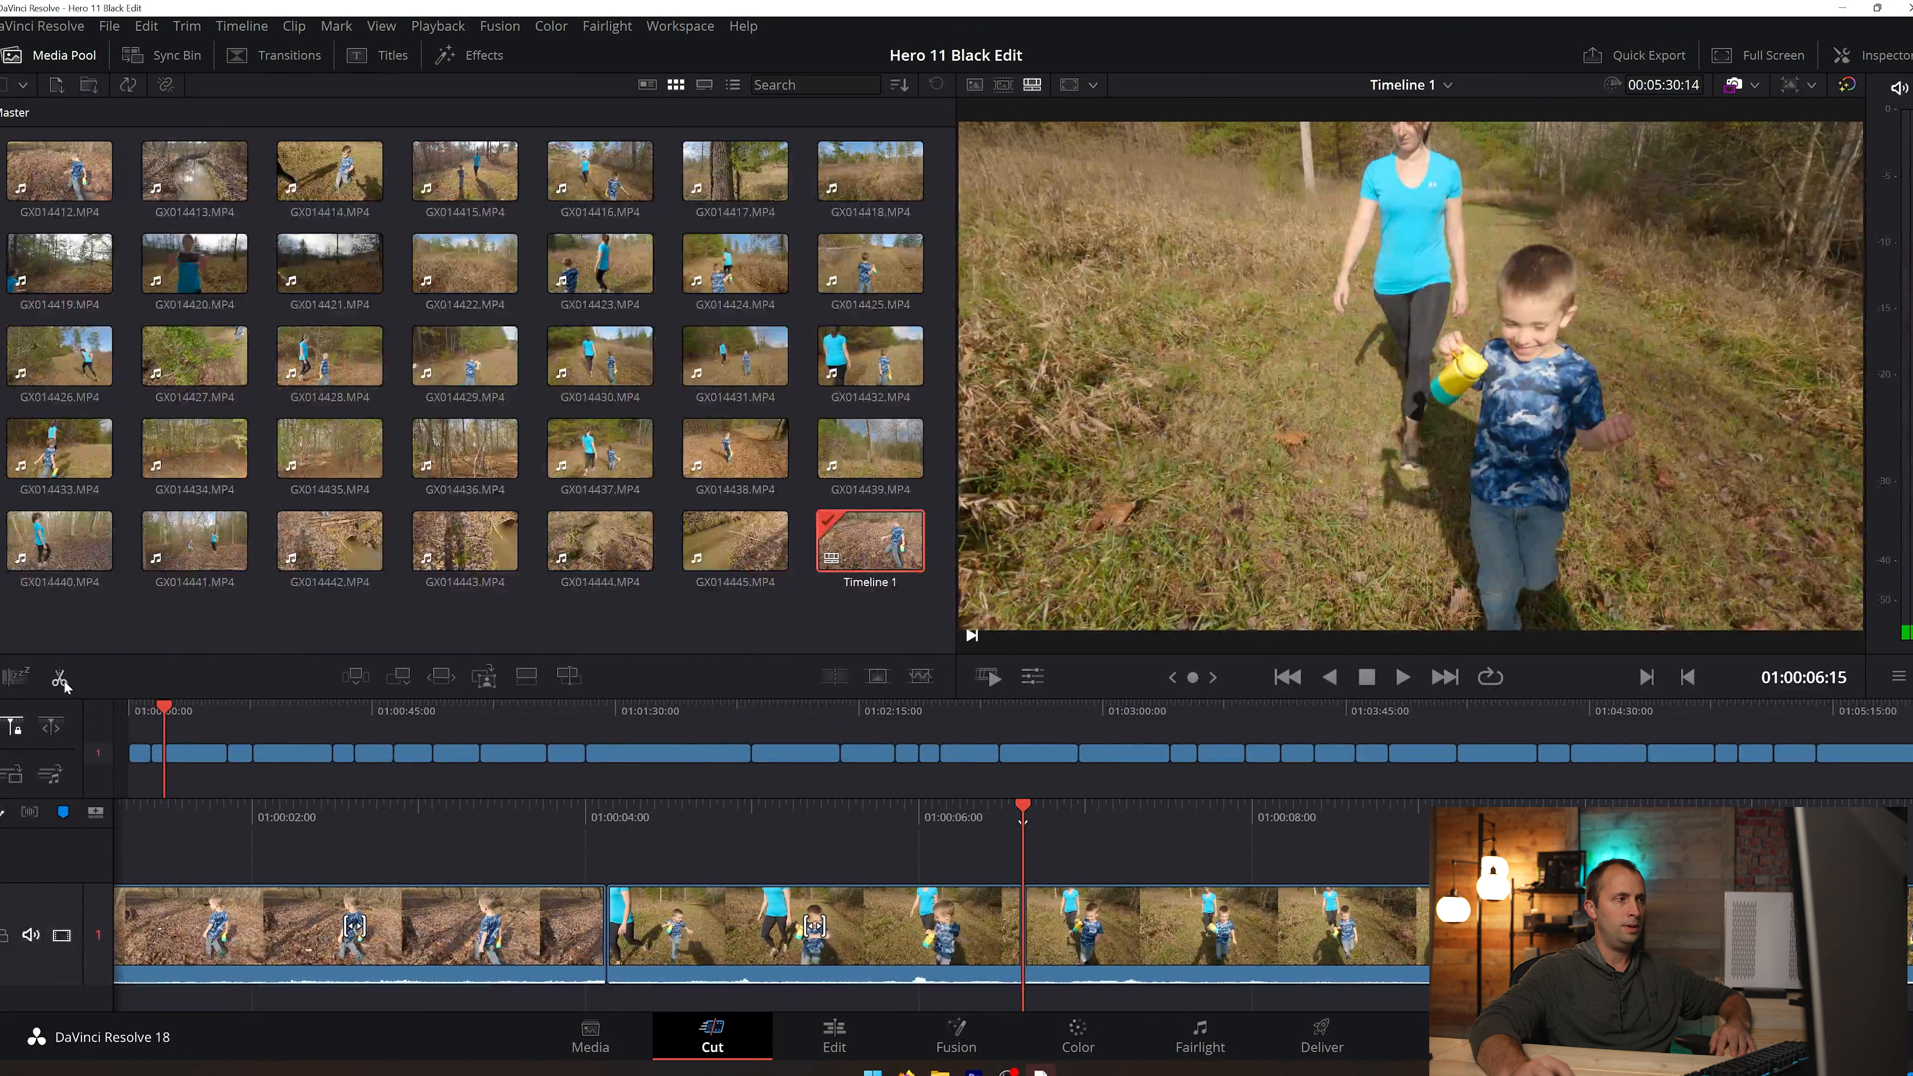
pyautogui.rightClick(1148, 935)
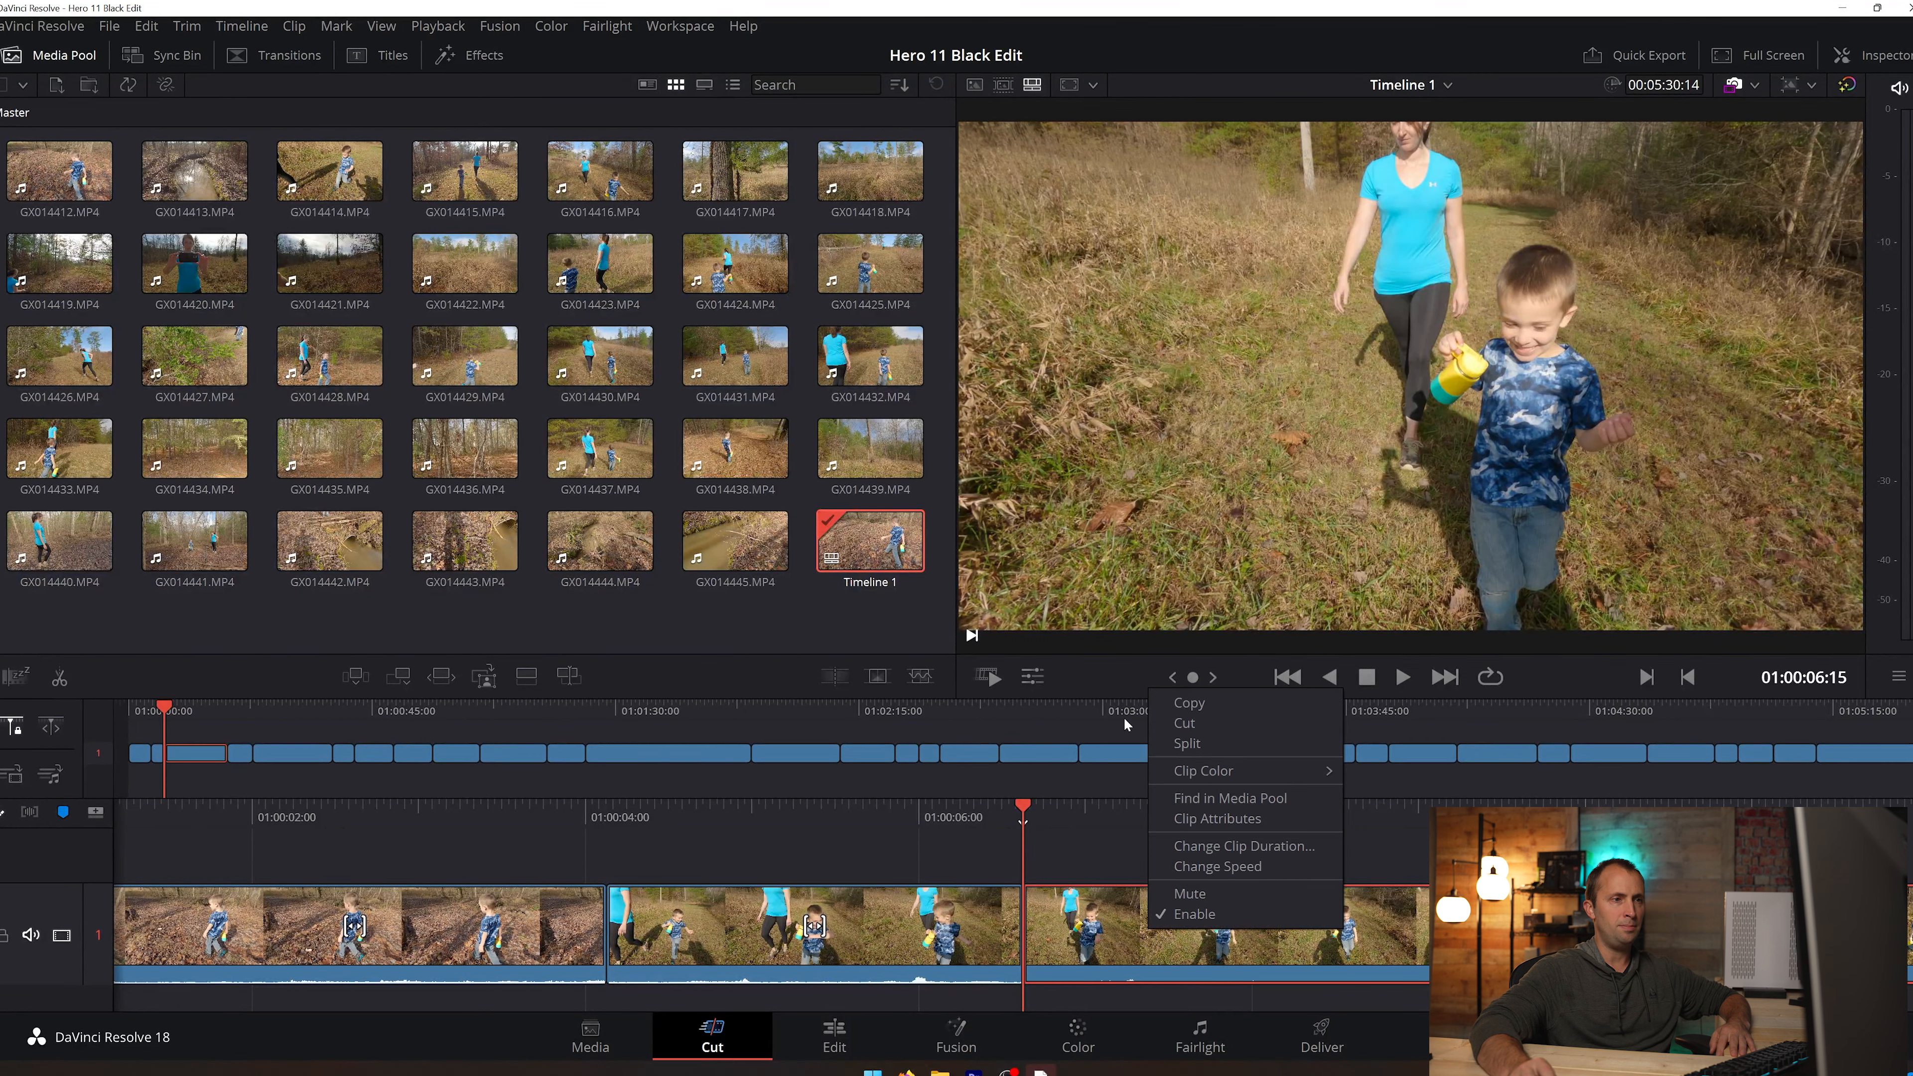
pyautogui.moveTo(1195, 675)
pyautogui.mouseDown()
pyautogui.moveTo(1153, 676)
pyautogui.moveTo(1248, 677)
pyautogui.moveTo(1174, 676)
pyautogui.moveTo(1191, 677)
pyautogui.mouseUp()
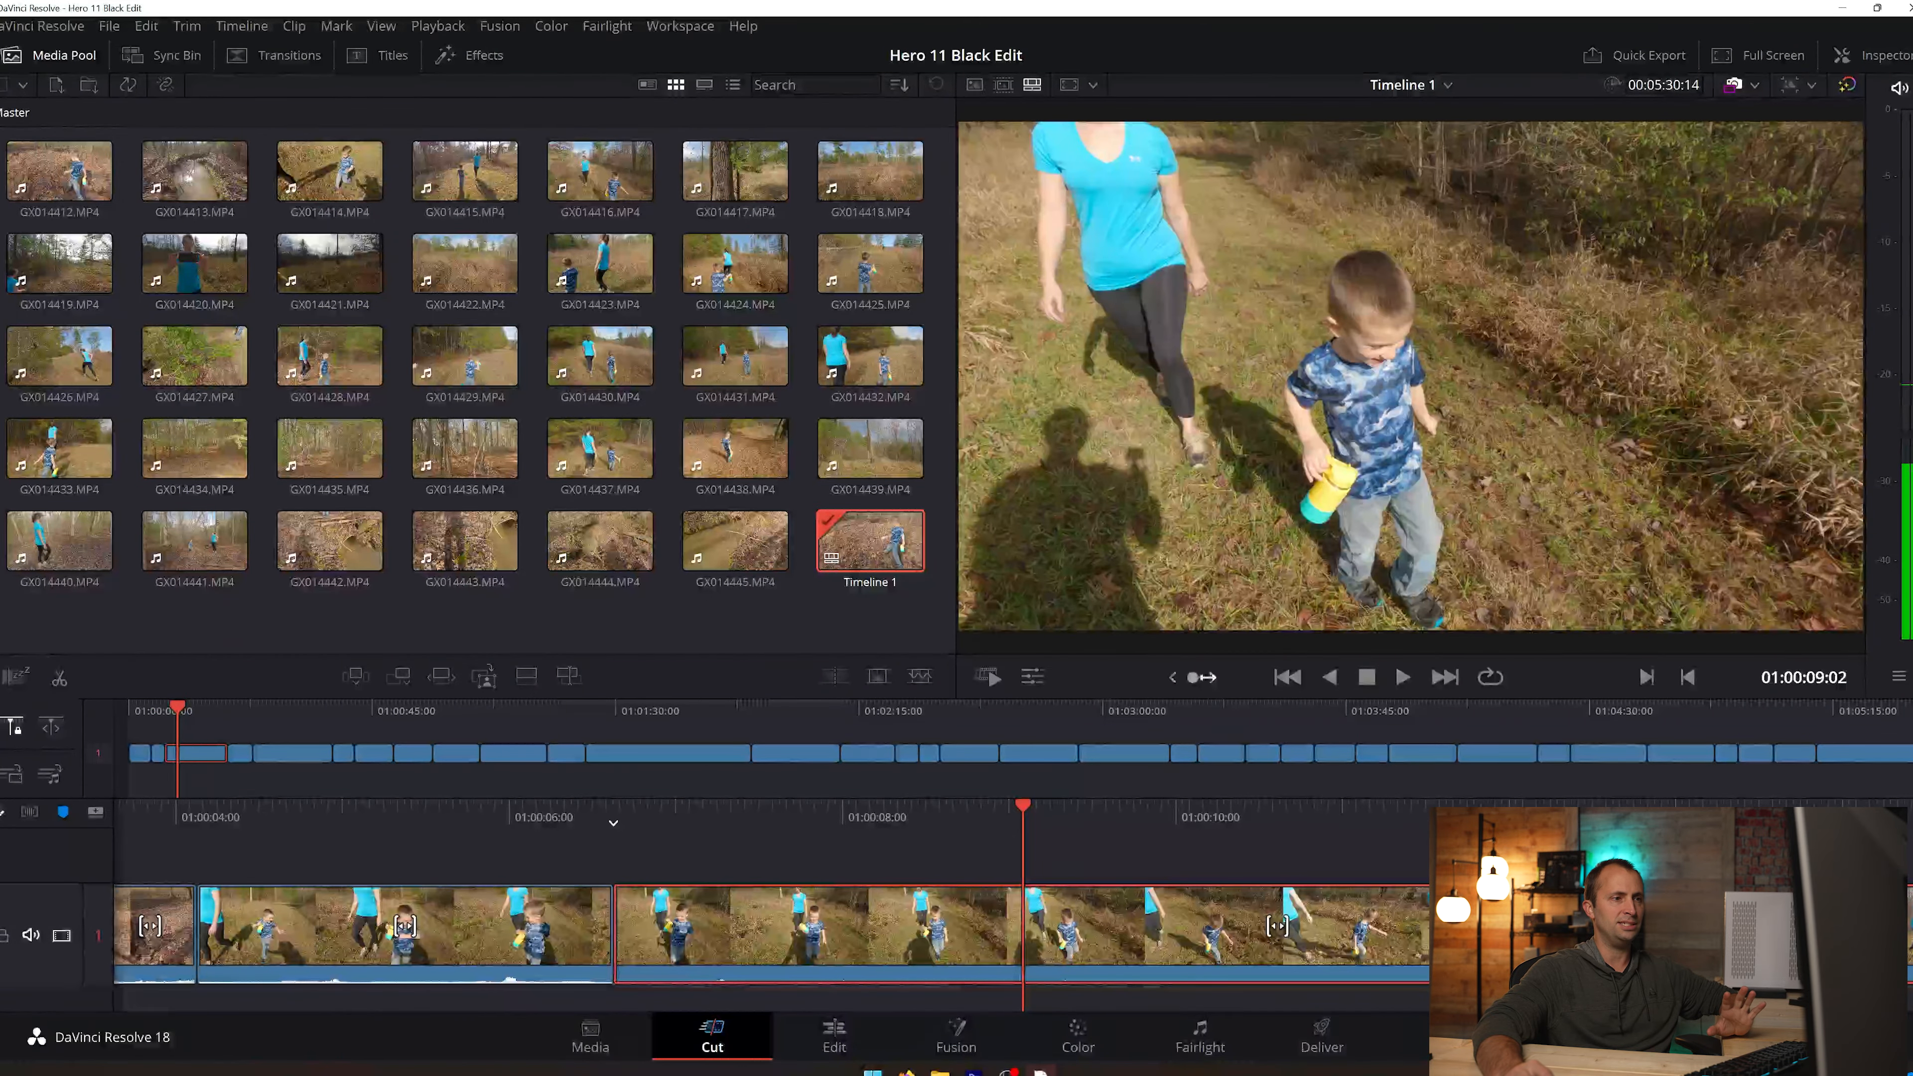
pyautogui.rightClick(1032, 914)
pyautogui.click(1062, 697)
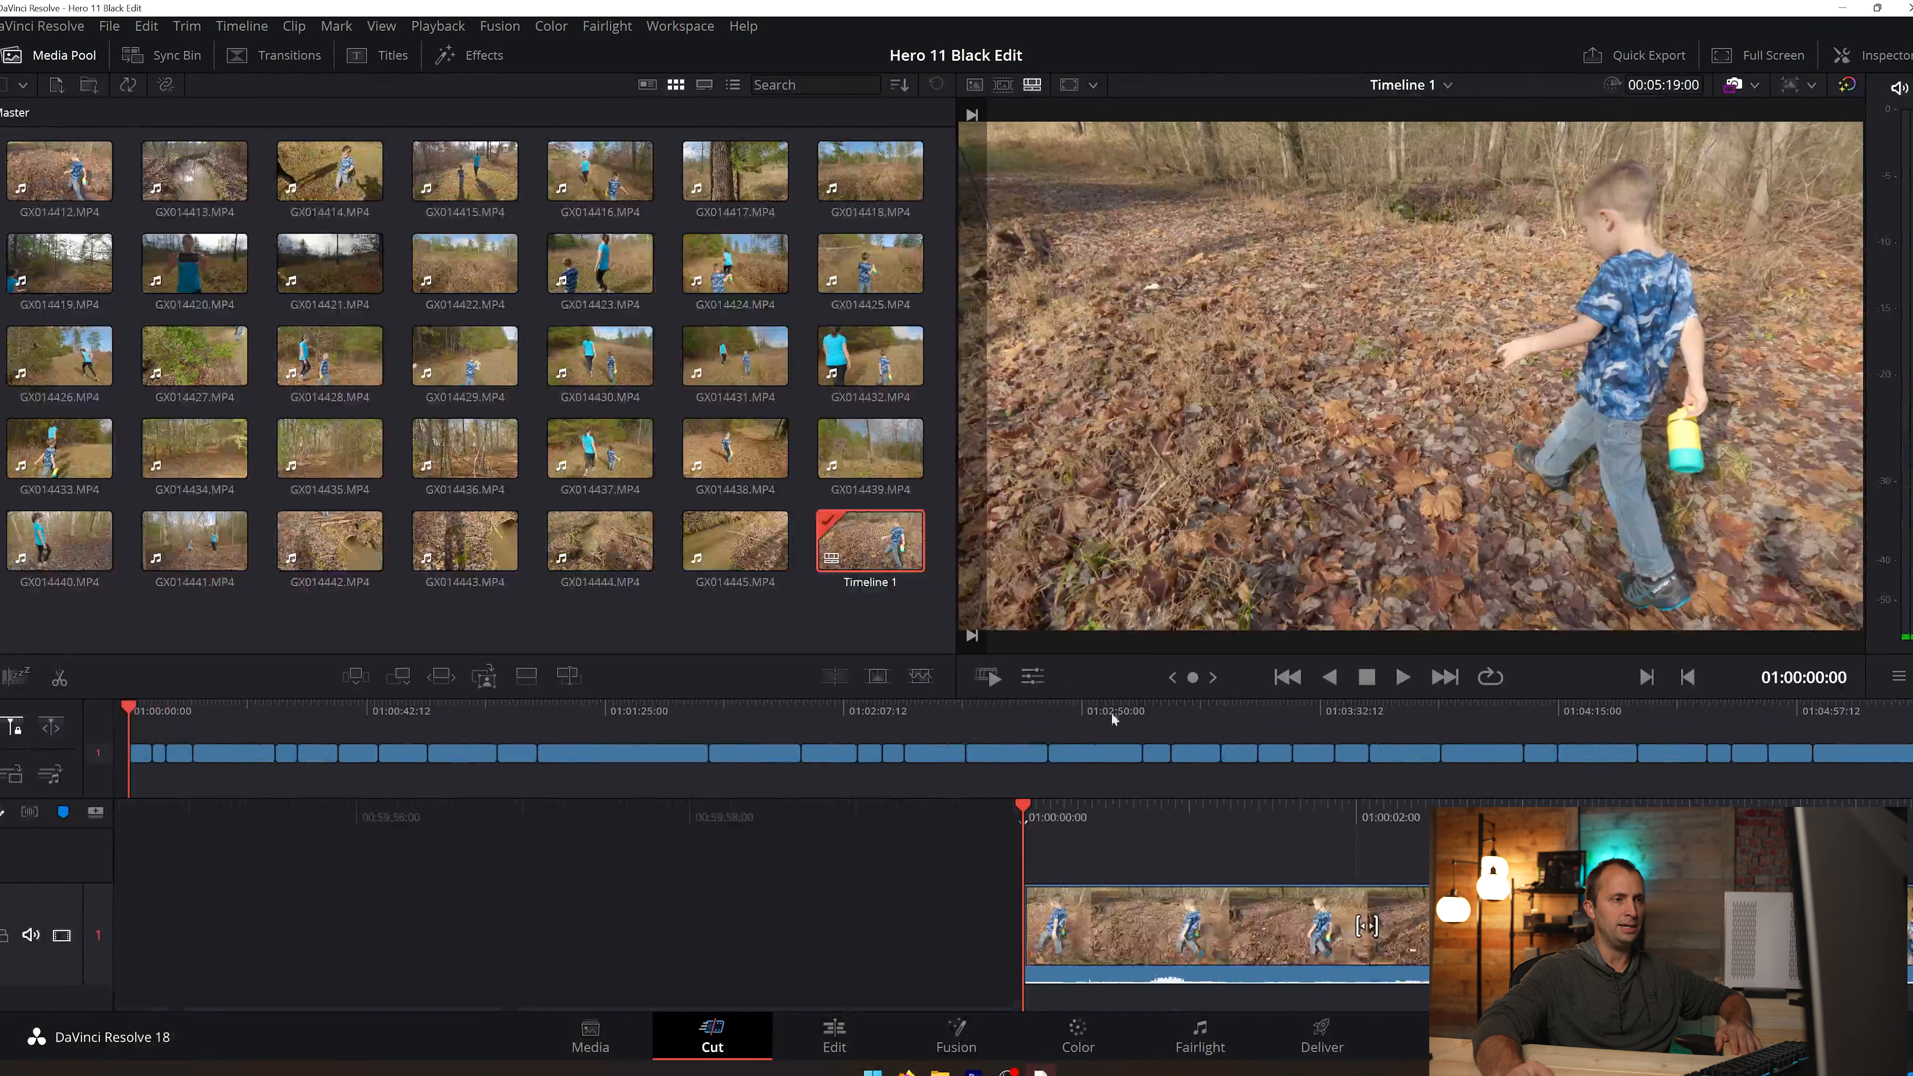
# Step: Split the third clip, the woman and boy walking away, at 01:00:08:10 and cut out its opening part
pyautogui.moveTo(1192, 677)
pyautogui.mouseDown()
pyautogui.moveTo(1245, 677)
pyautogui.moveTo(1228, 677)
pyautogui.mouseUp()
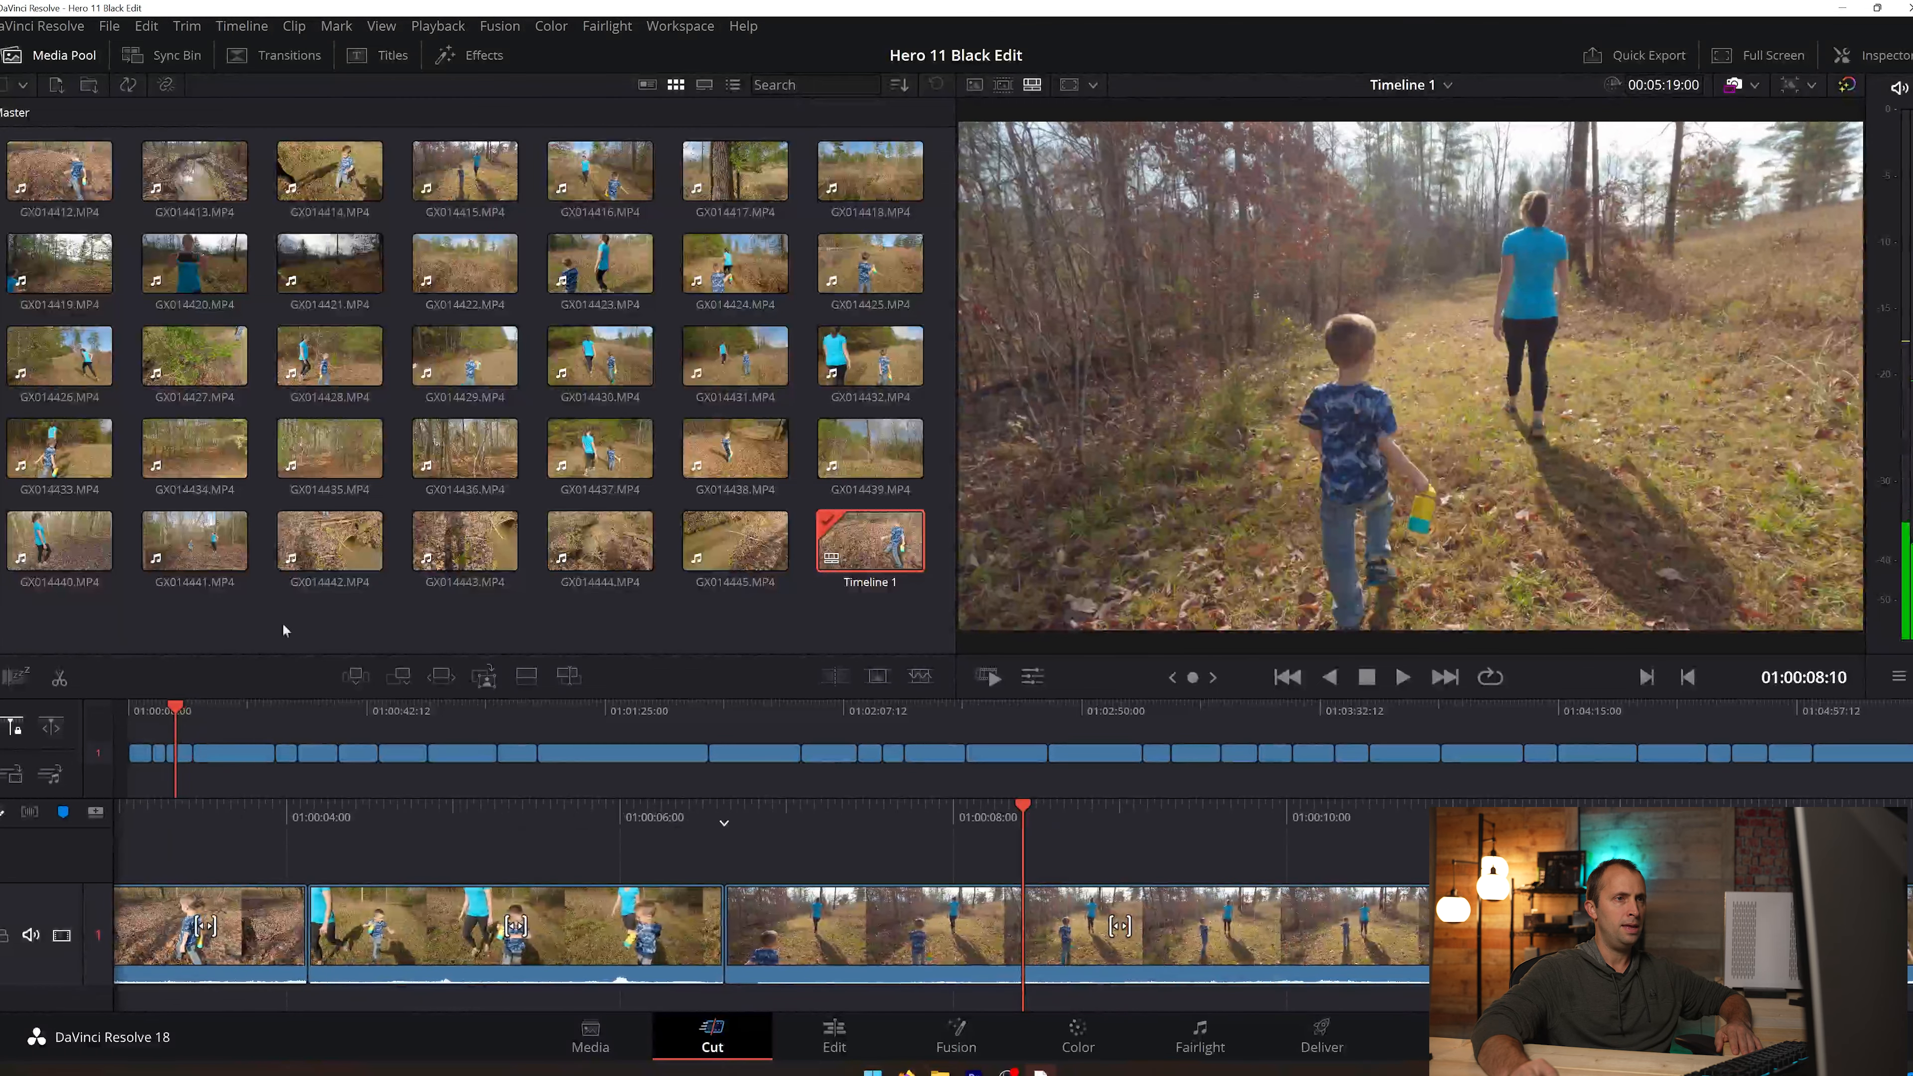
pyautogui.rightClick(858, 927)
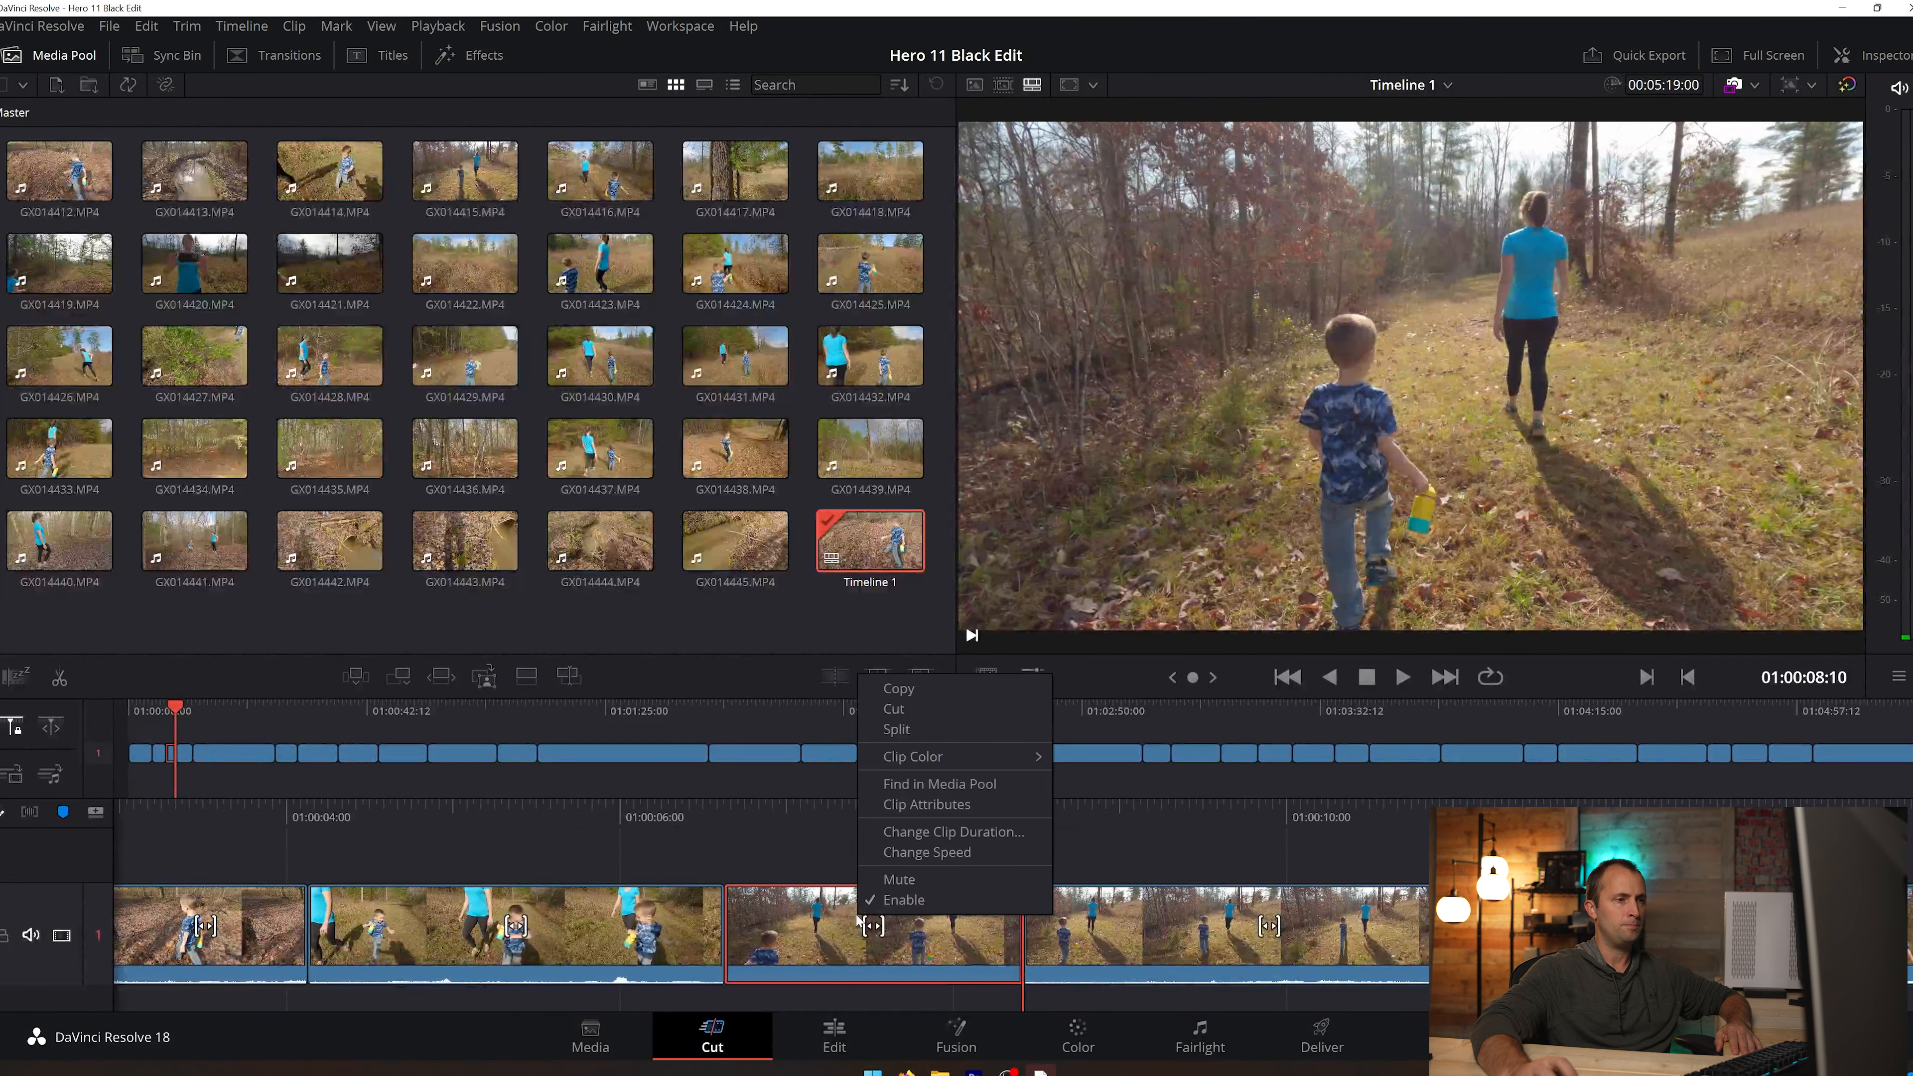
pyautogui.click(910, 709)
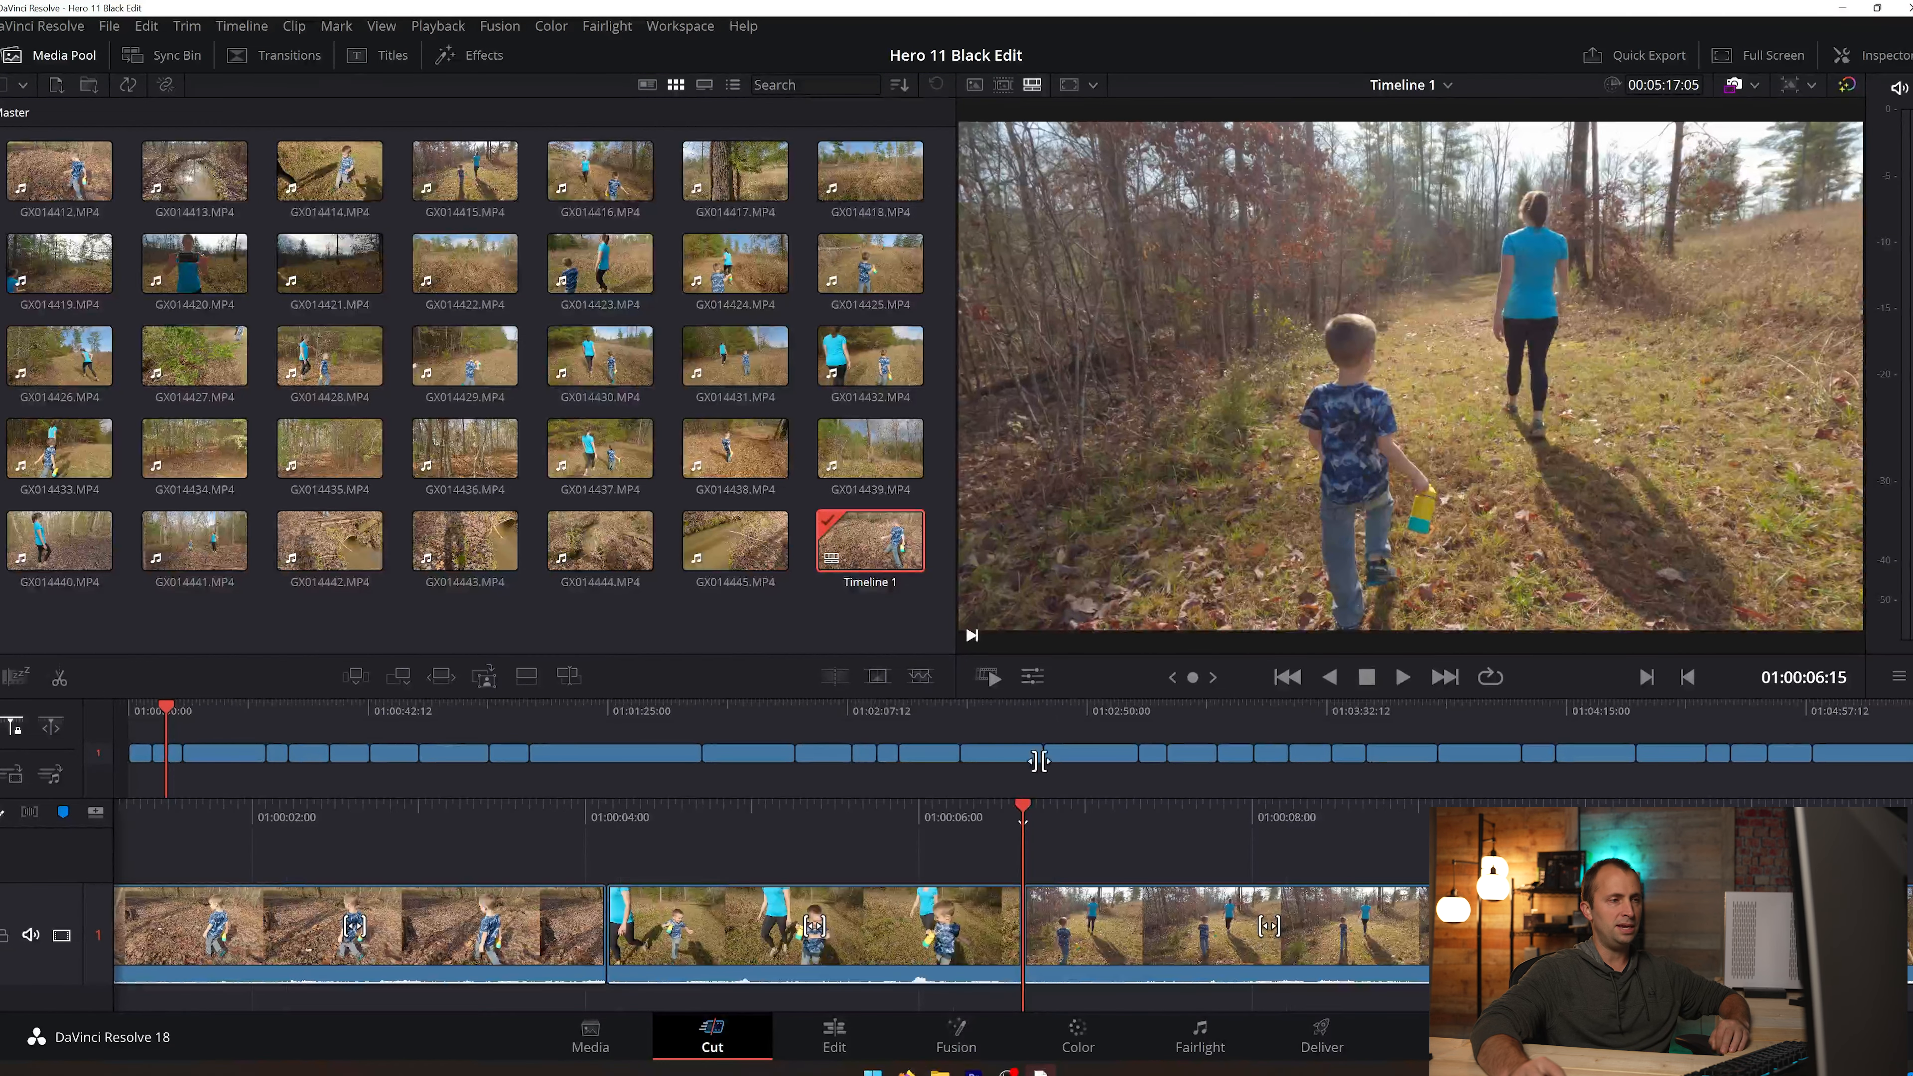
# Step: Play on past the third clip and cut the following long clip of the woman and boy from the timeline
pyautogui.moveTo(1202, 682)
pyautogui.mouseDown()
pyautogui.moveTo(1164, 682)
pyautogui.moveTo(1228, 682)
pyautogui.mouseUp()
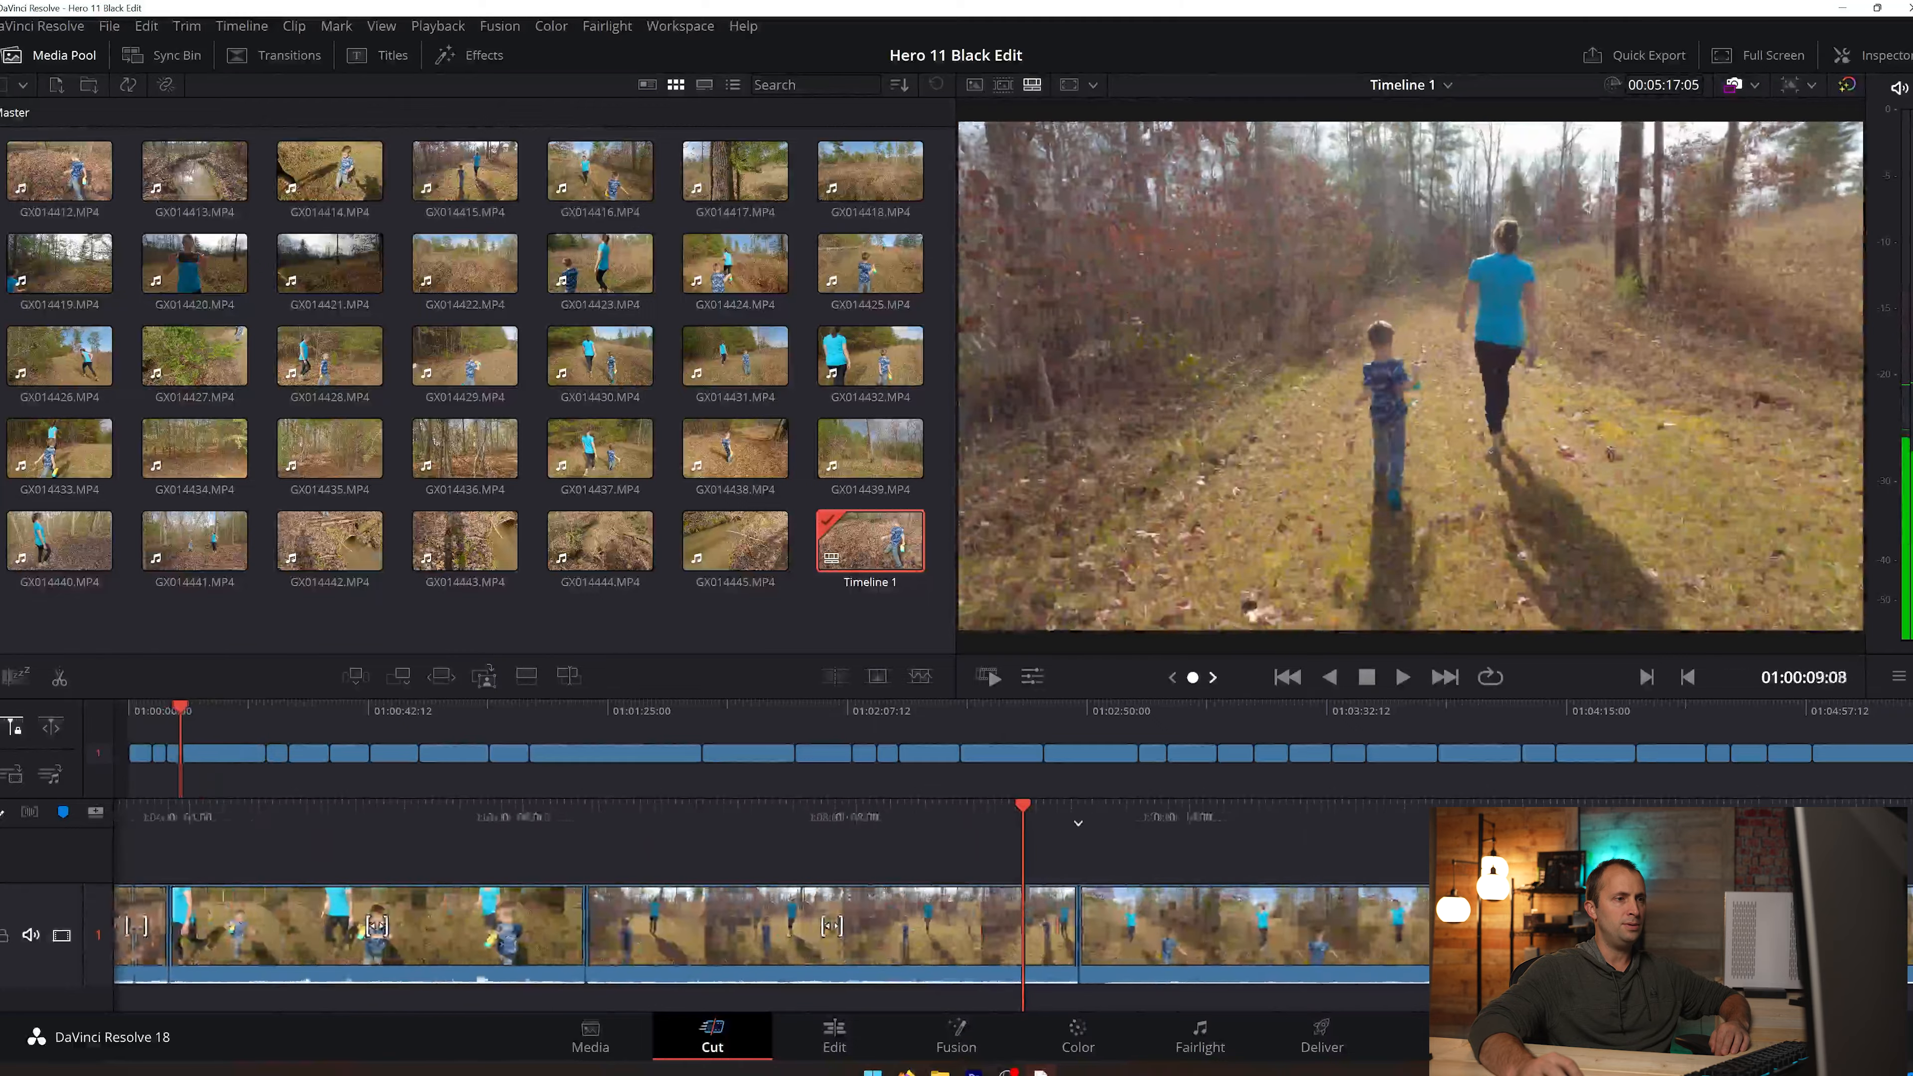
pyautogui.press('l')
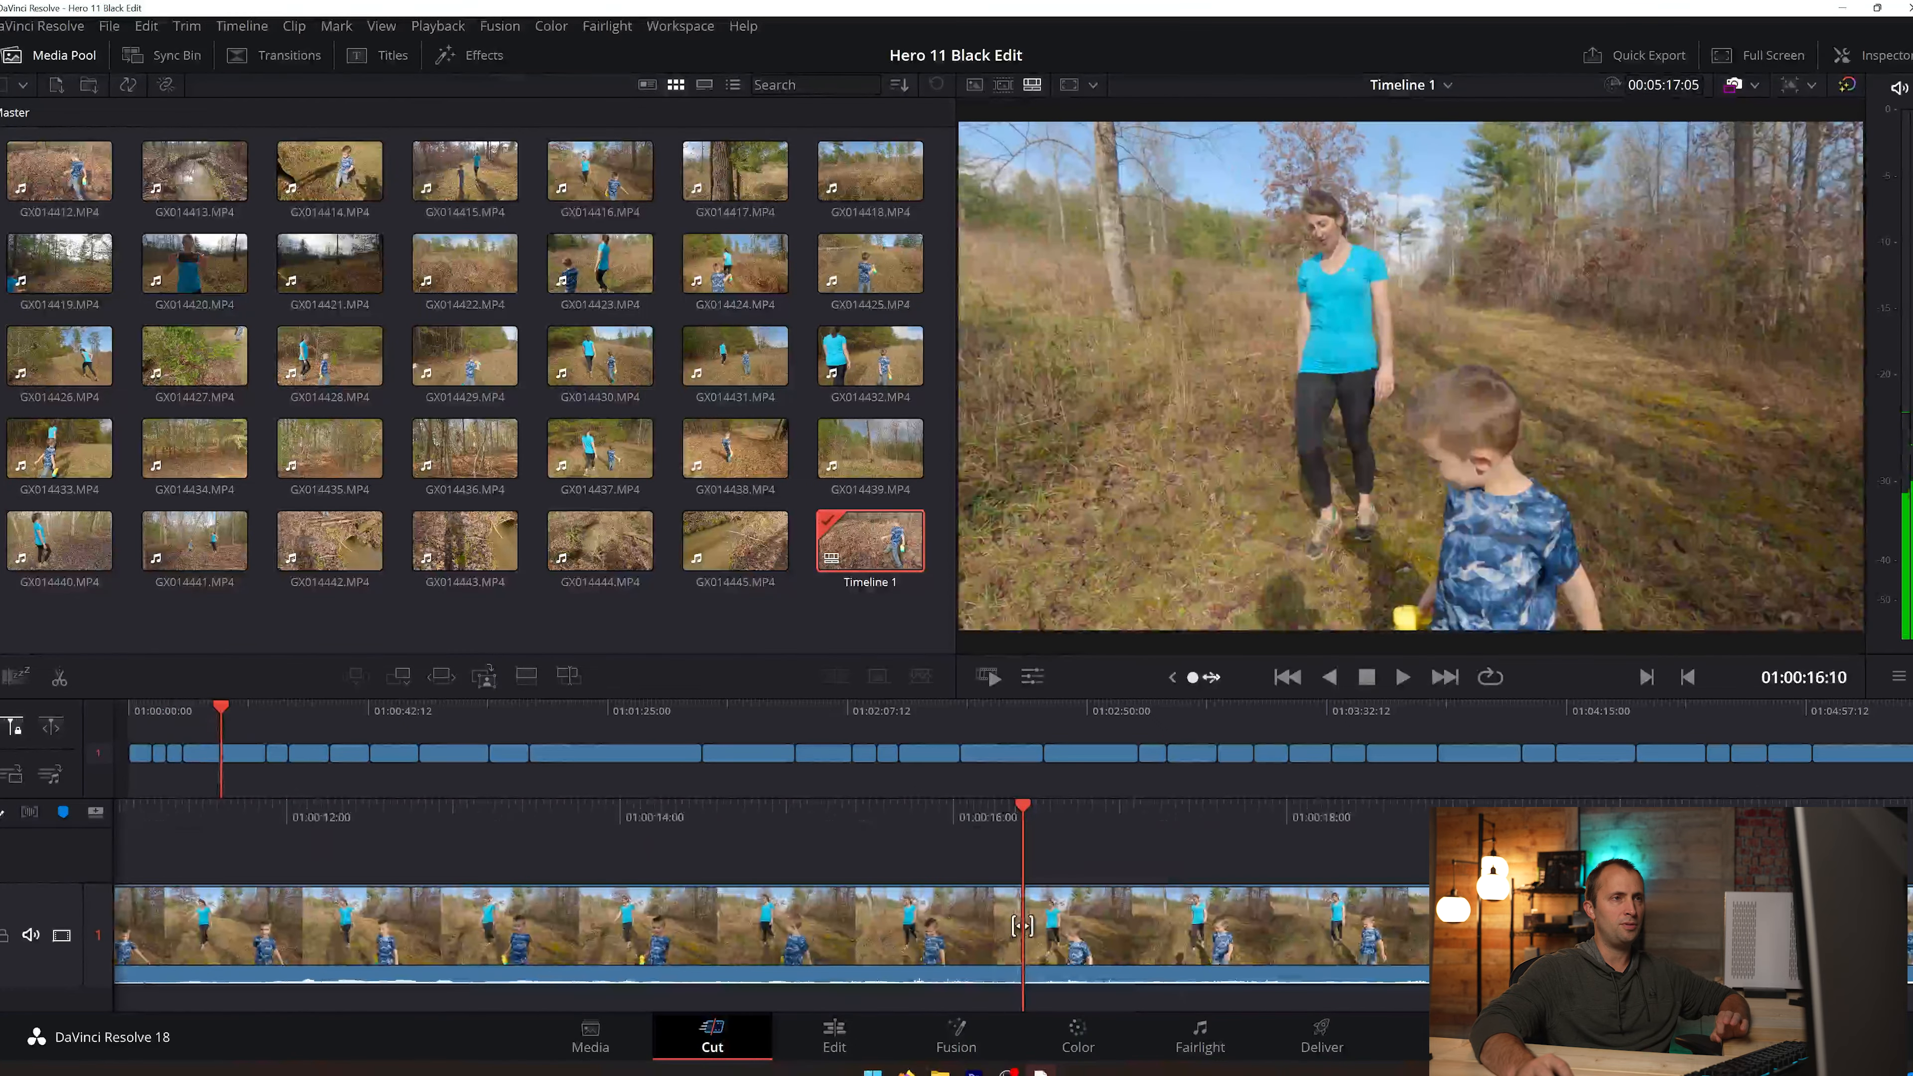
pyautogui.rightClick(1169, 933)
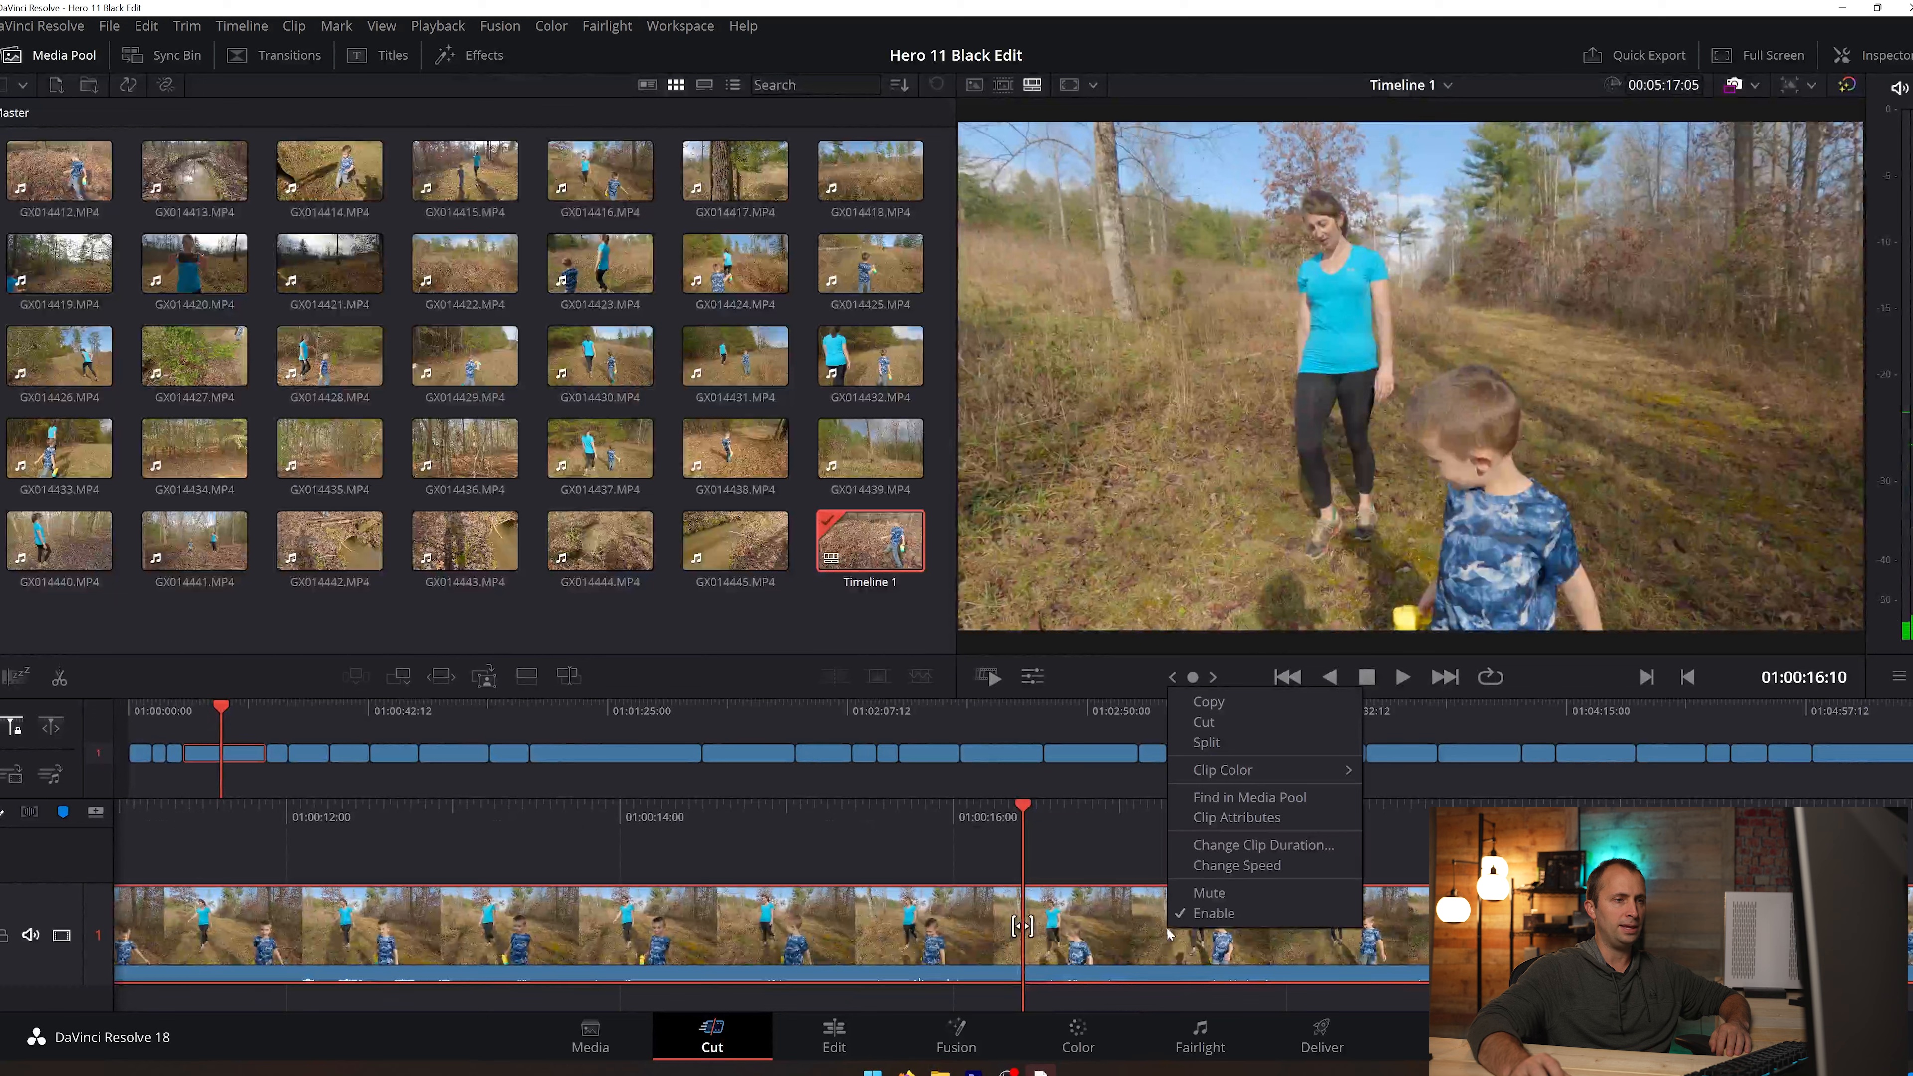
pyautogui.click(1240, 722)
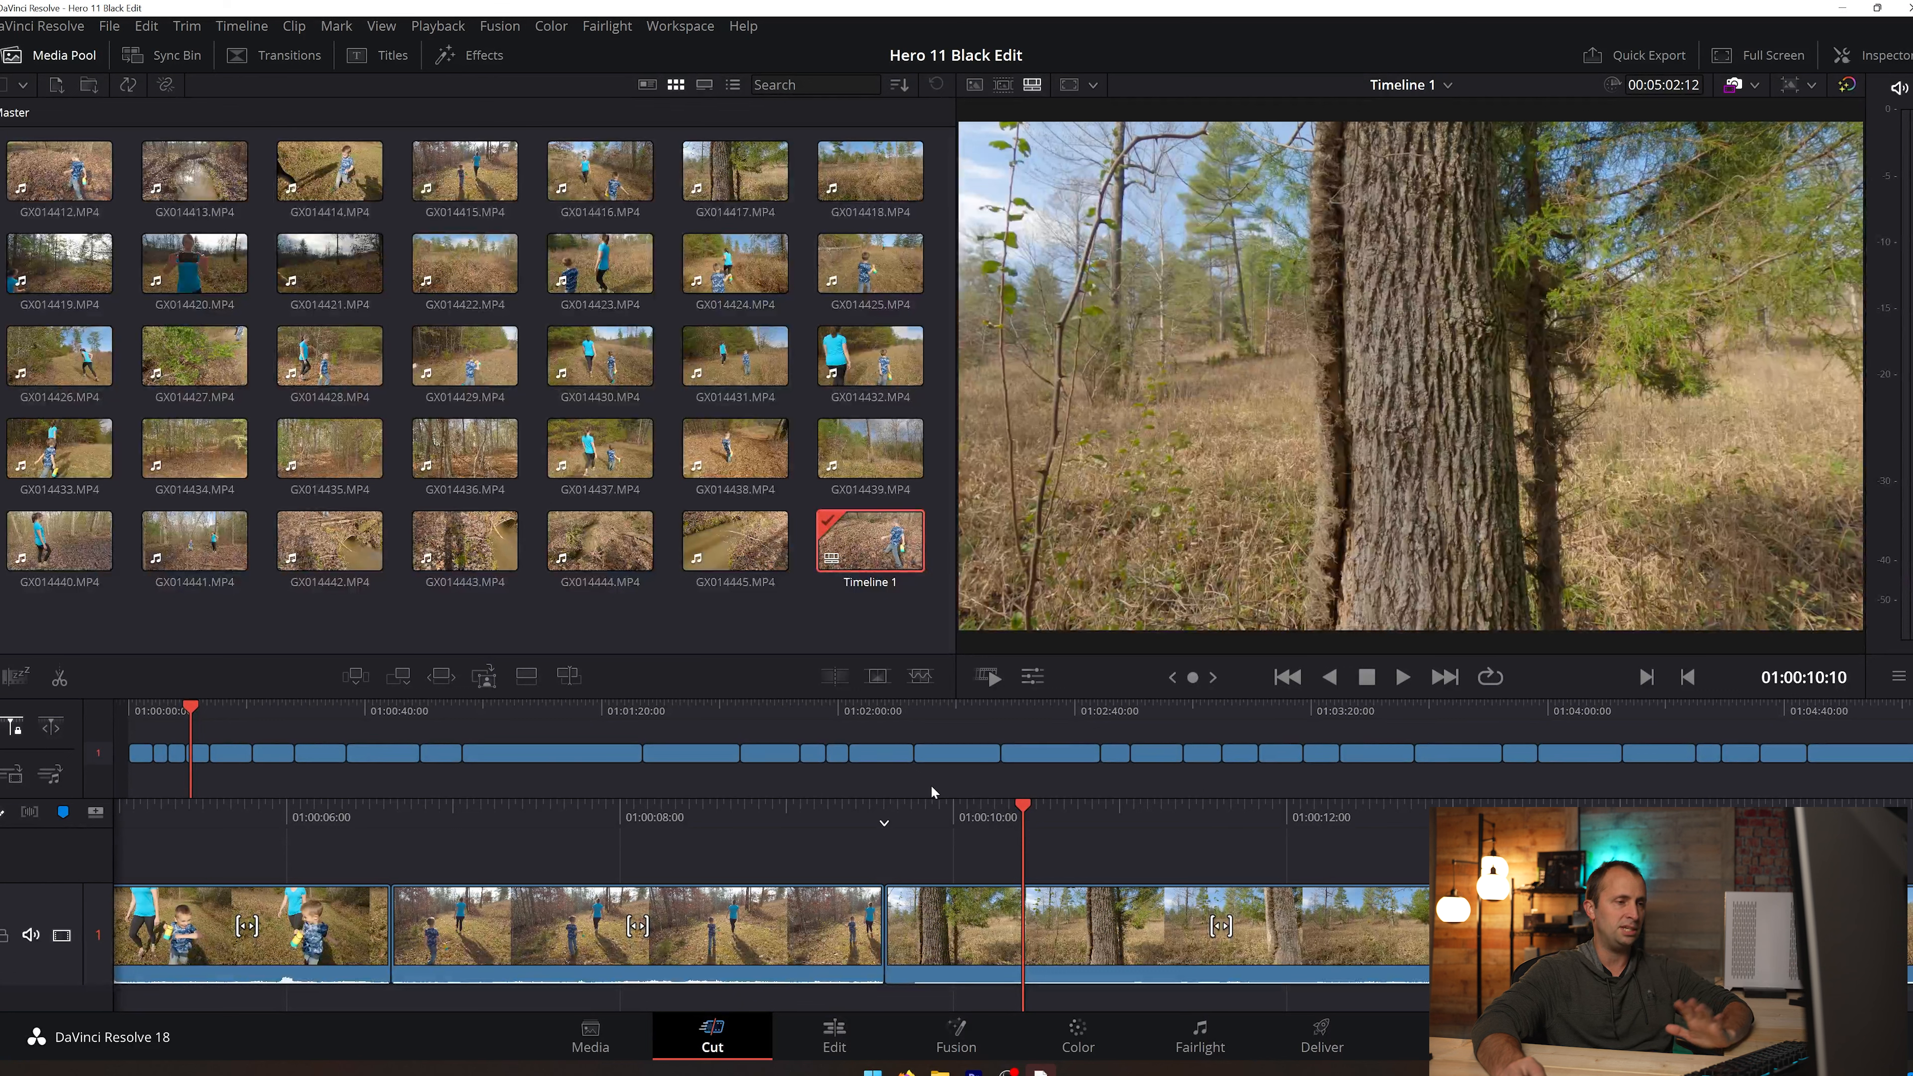
# Step: Split the tree trunk clip at 01:00:10:10 and cut out the part before the split
pyautogui.hotkey('ctrl', '\\')
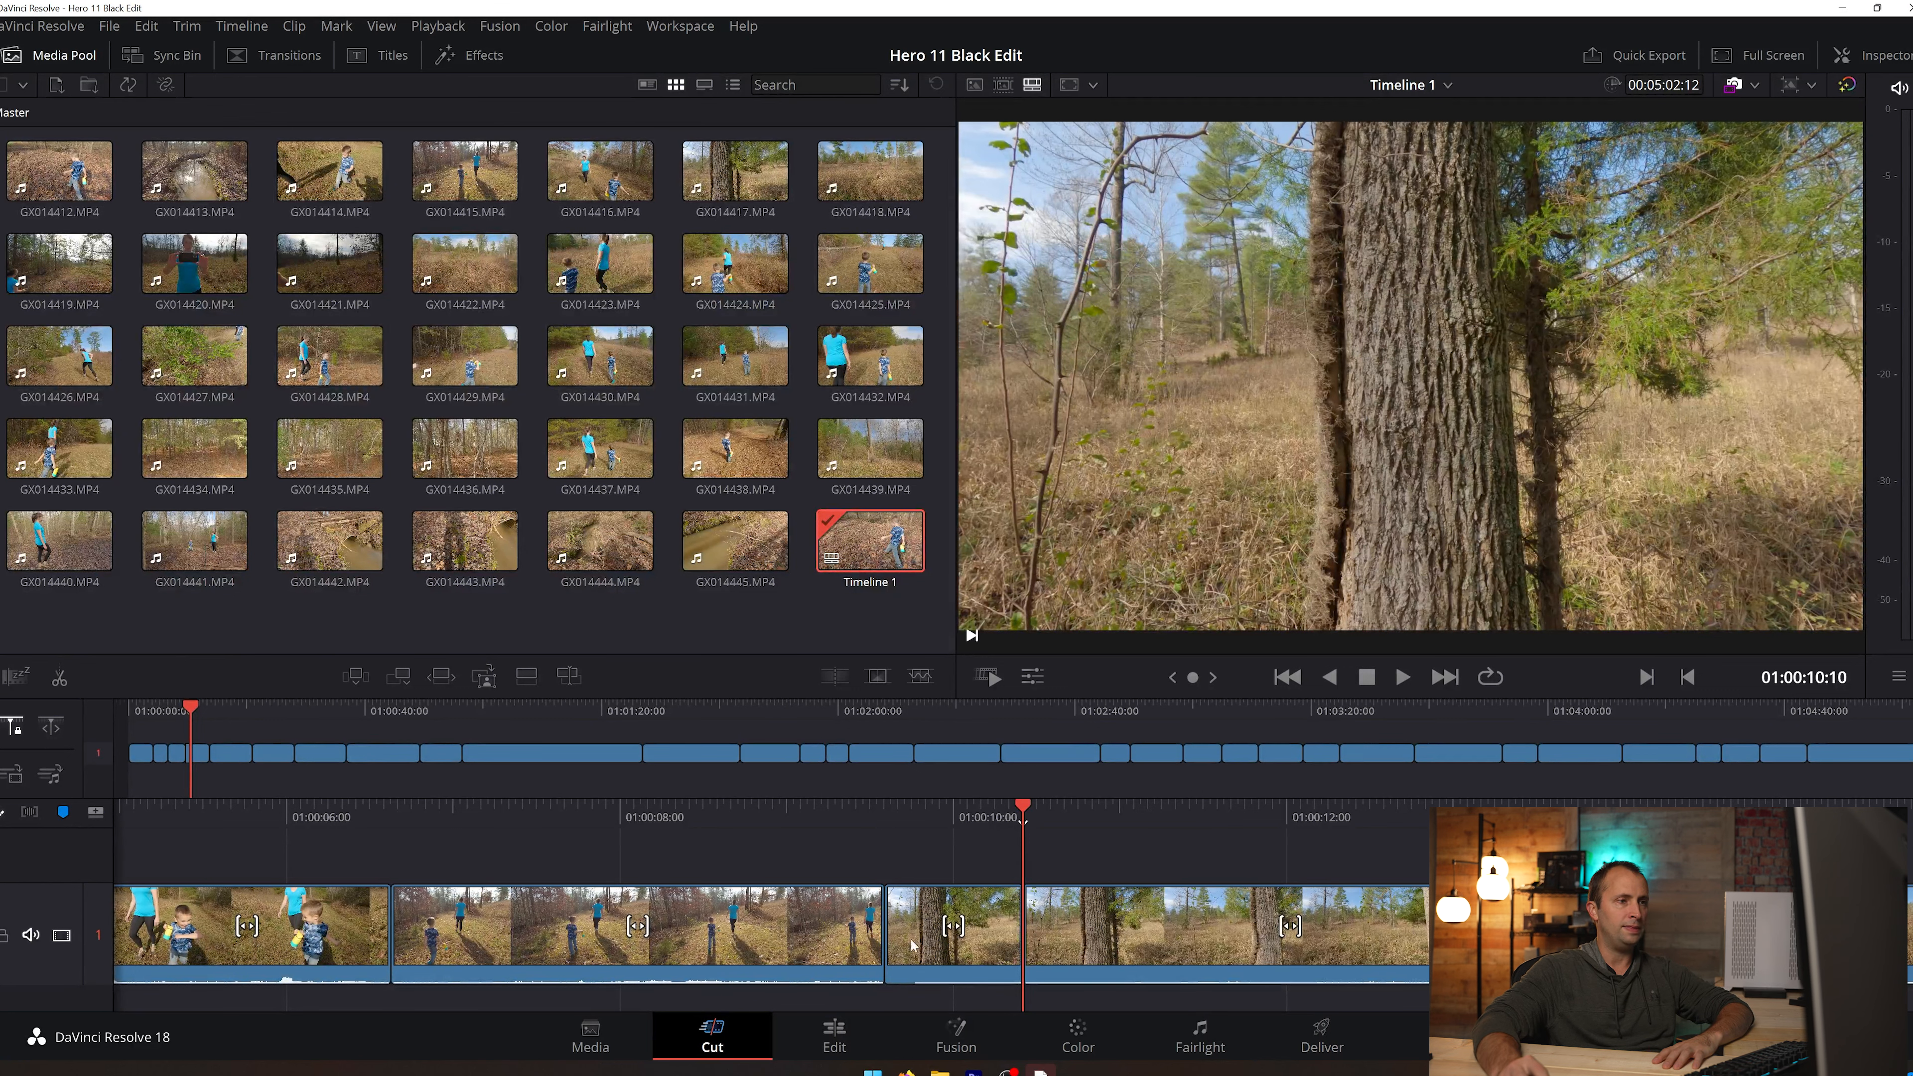
pyautogui.rightClick(927, 913)
pyautogui.click(966, 708)
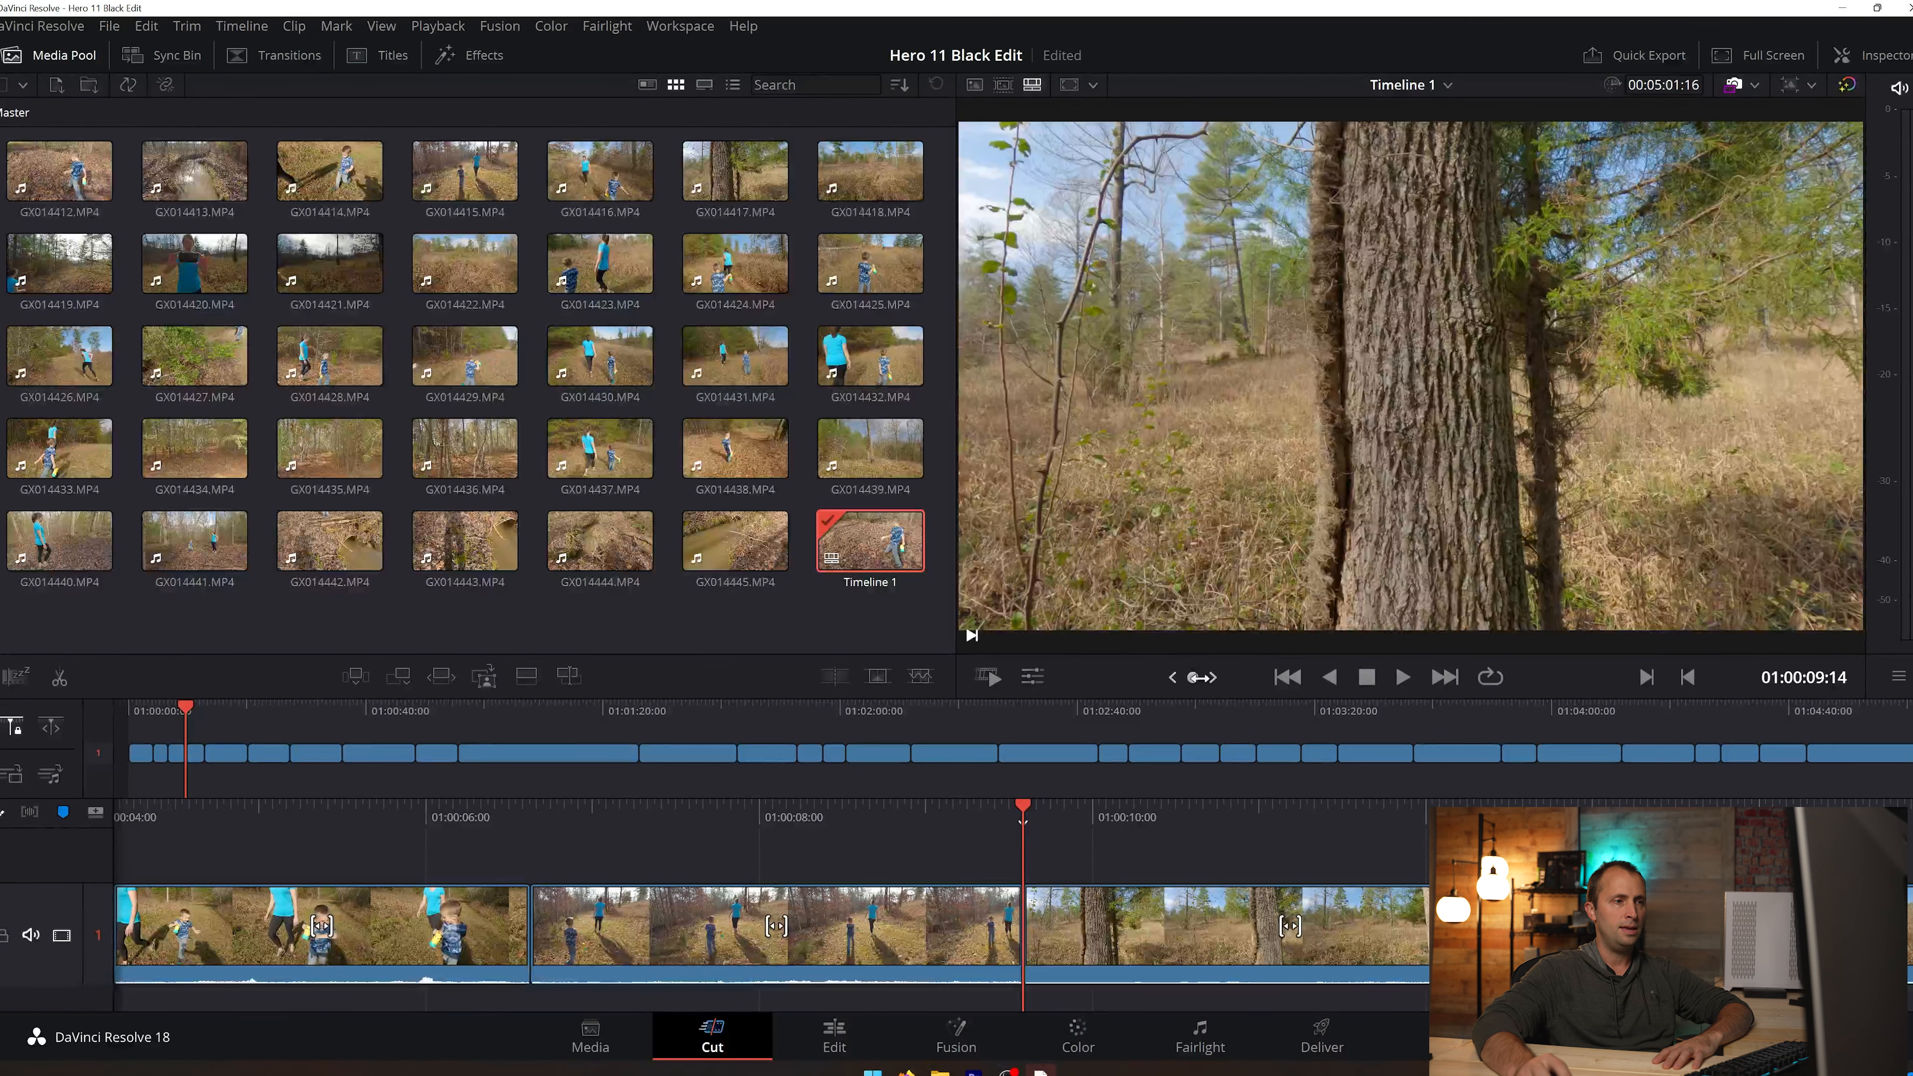
# Step: Play through the tree trunk clip and trim its end back to 01:00:11:19
pyautogui.press('space')
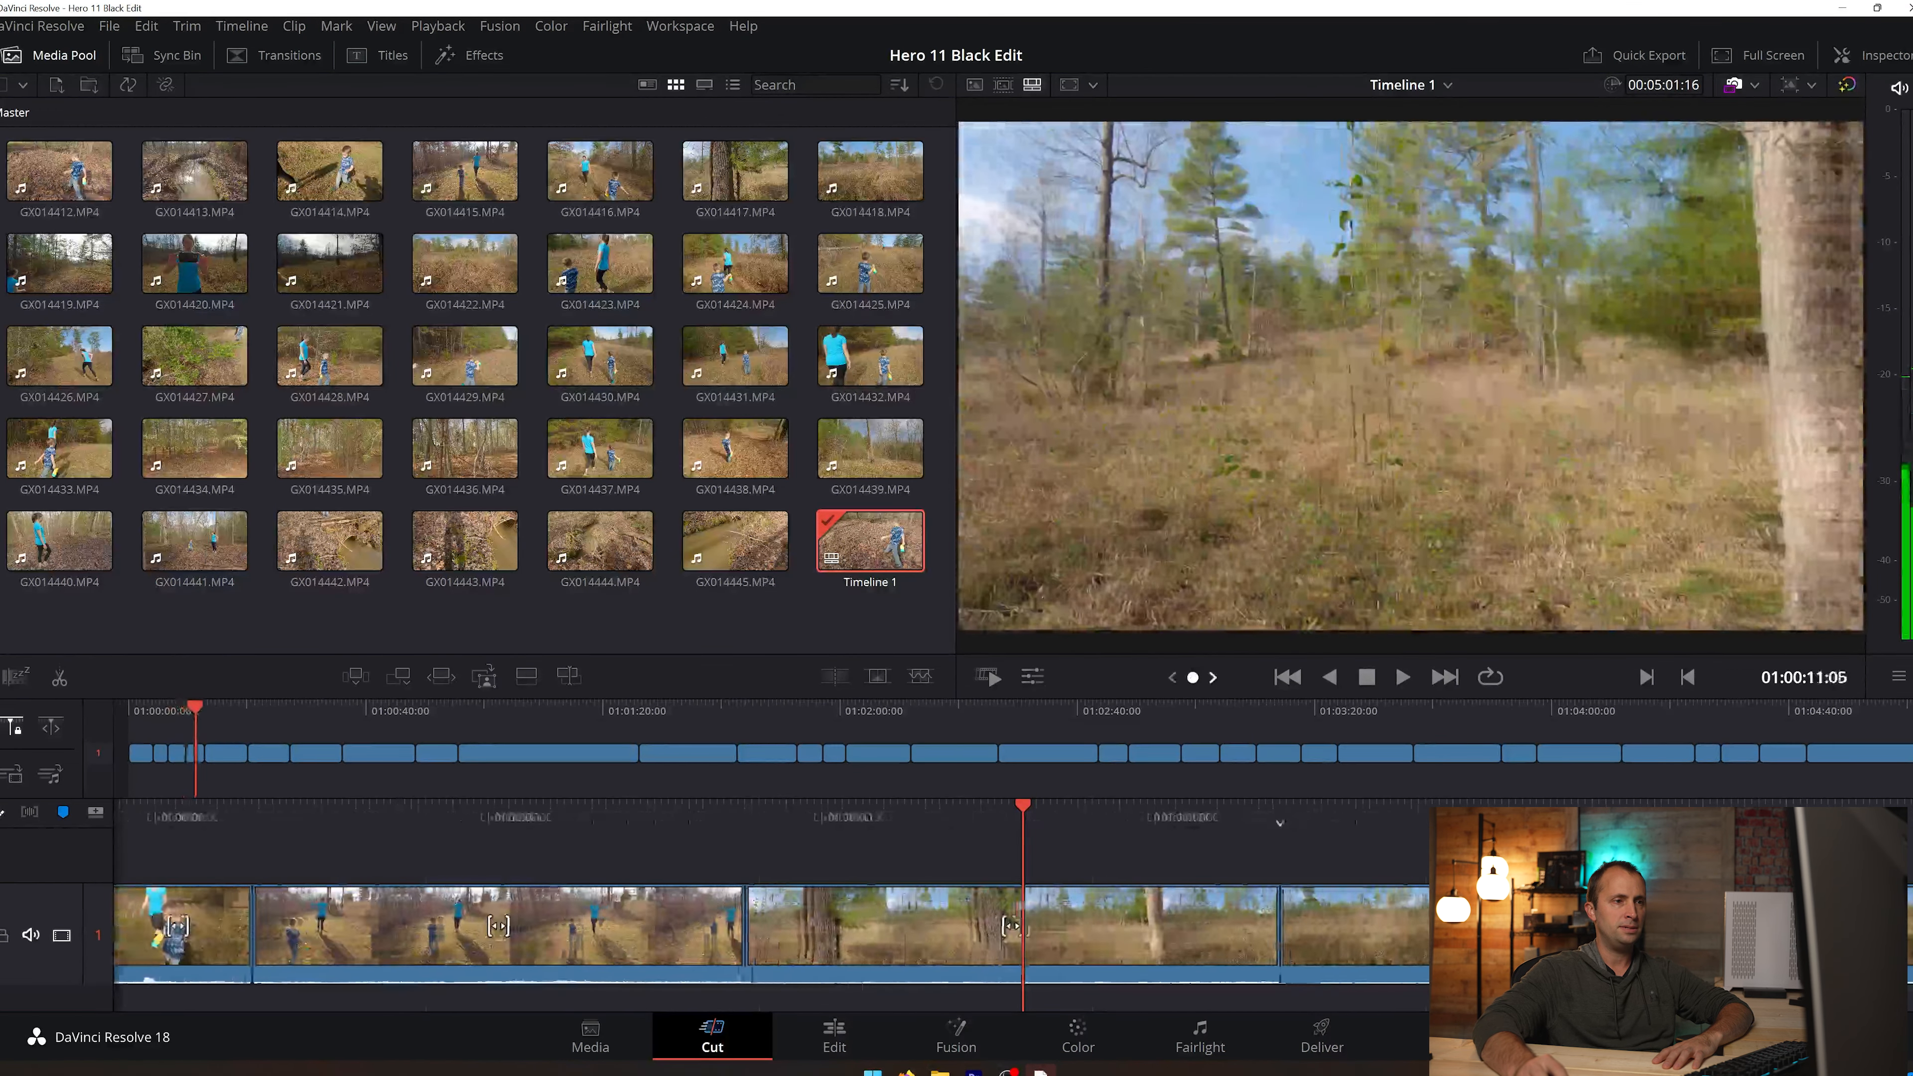
pyautogui.press('k')
pyautogui.press('j')
pyautogui.press('l')
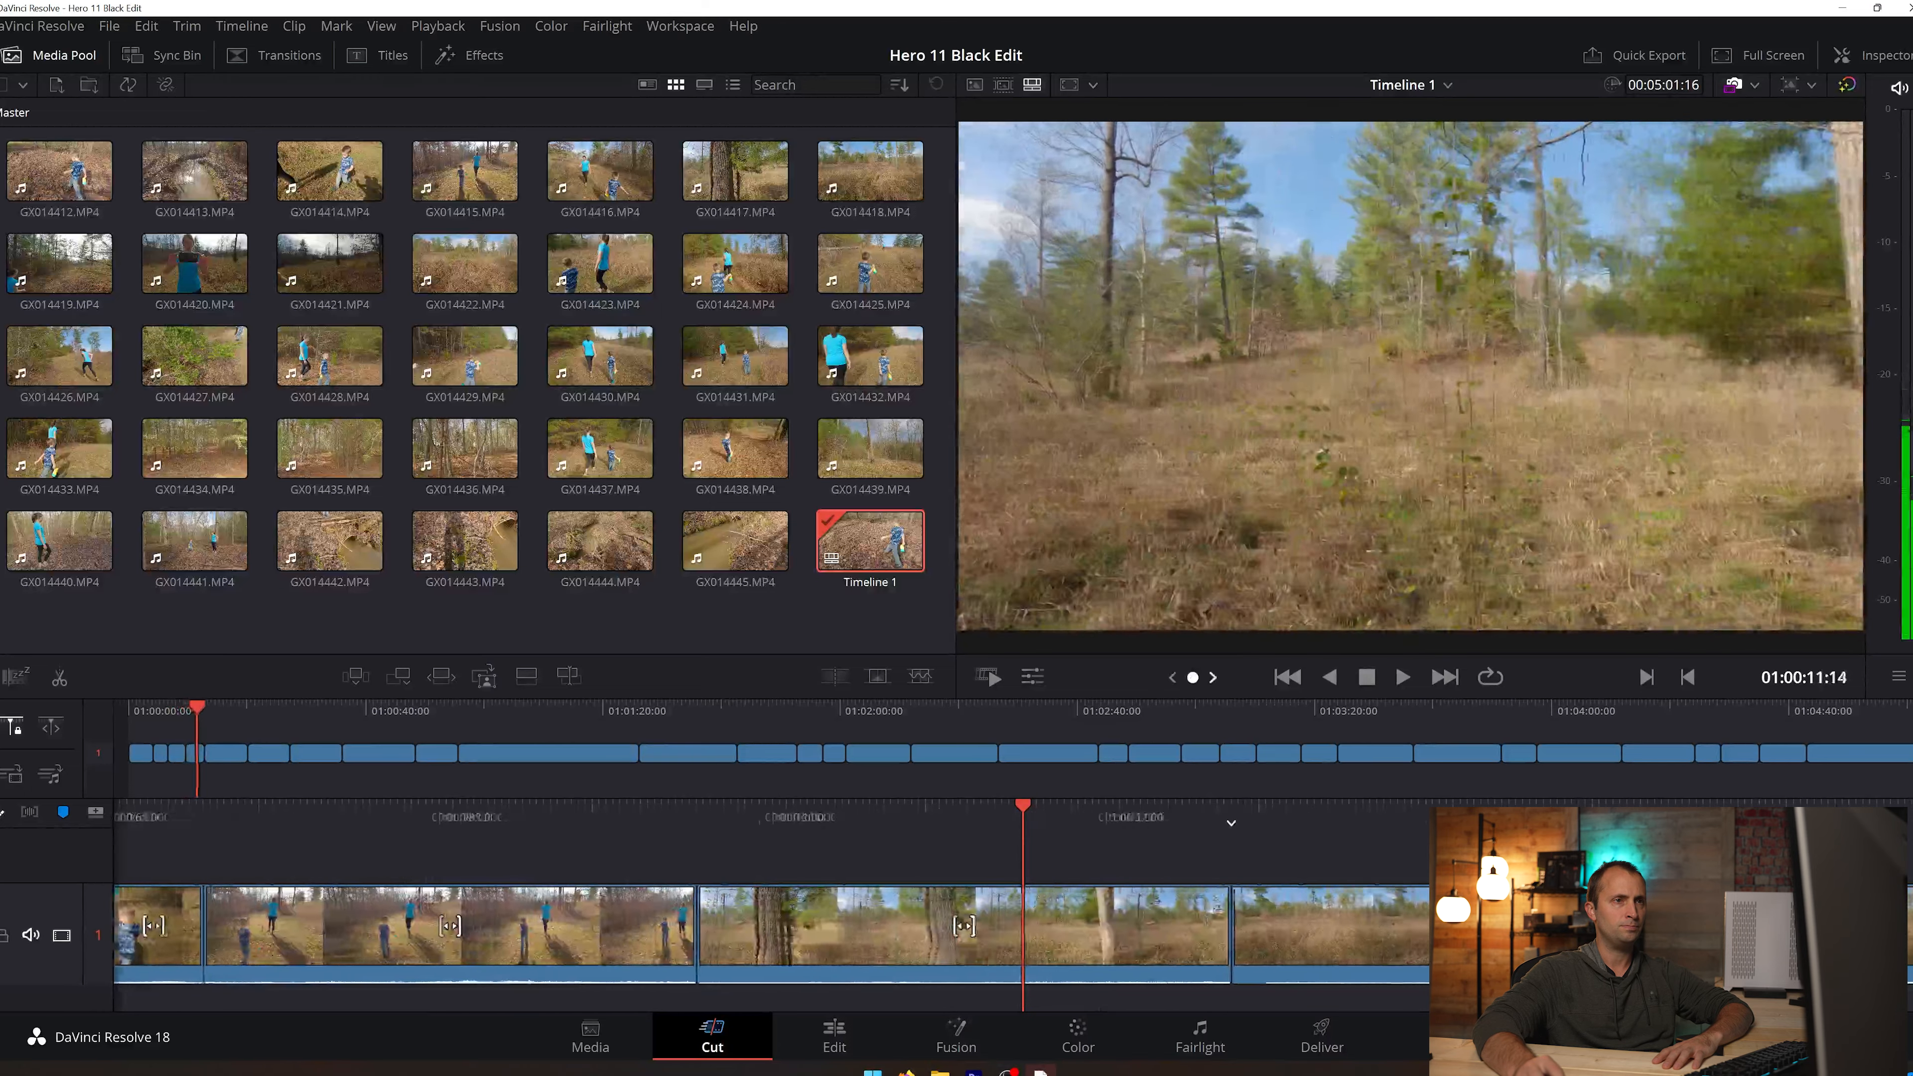
pyautogui.click(1183, 919)
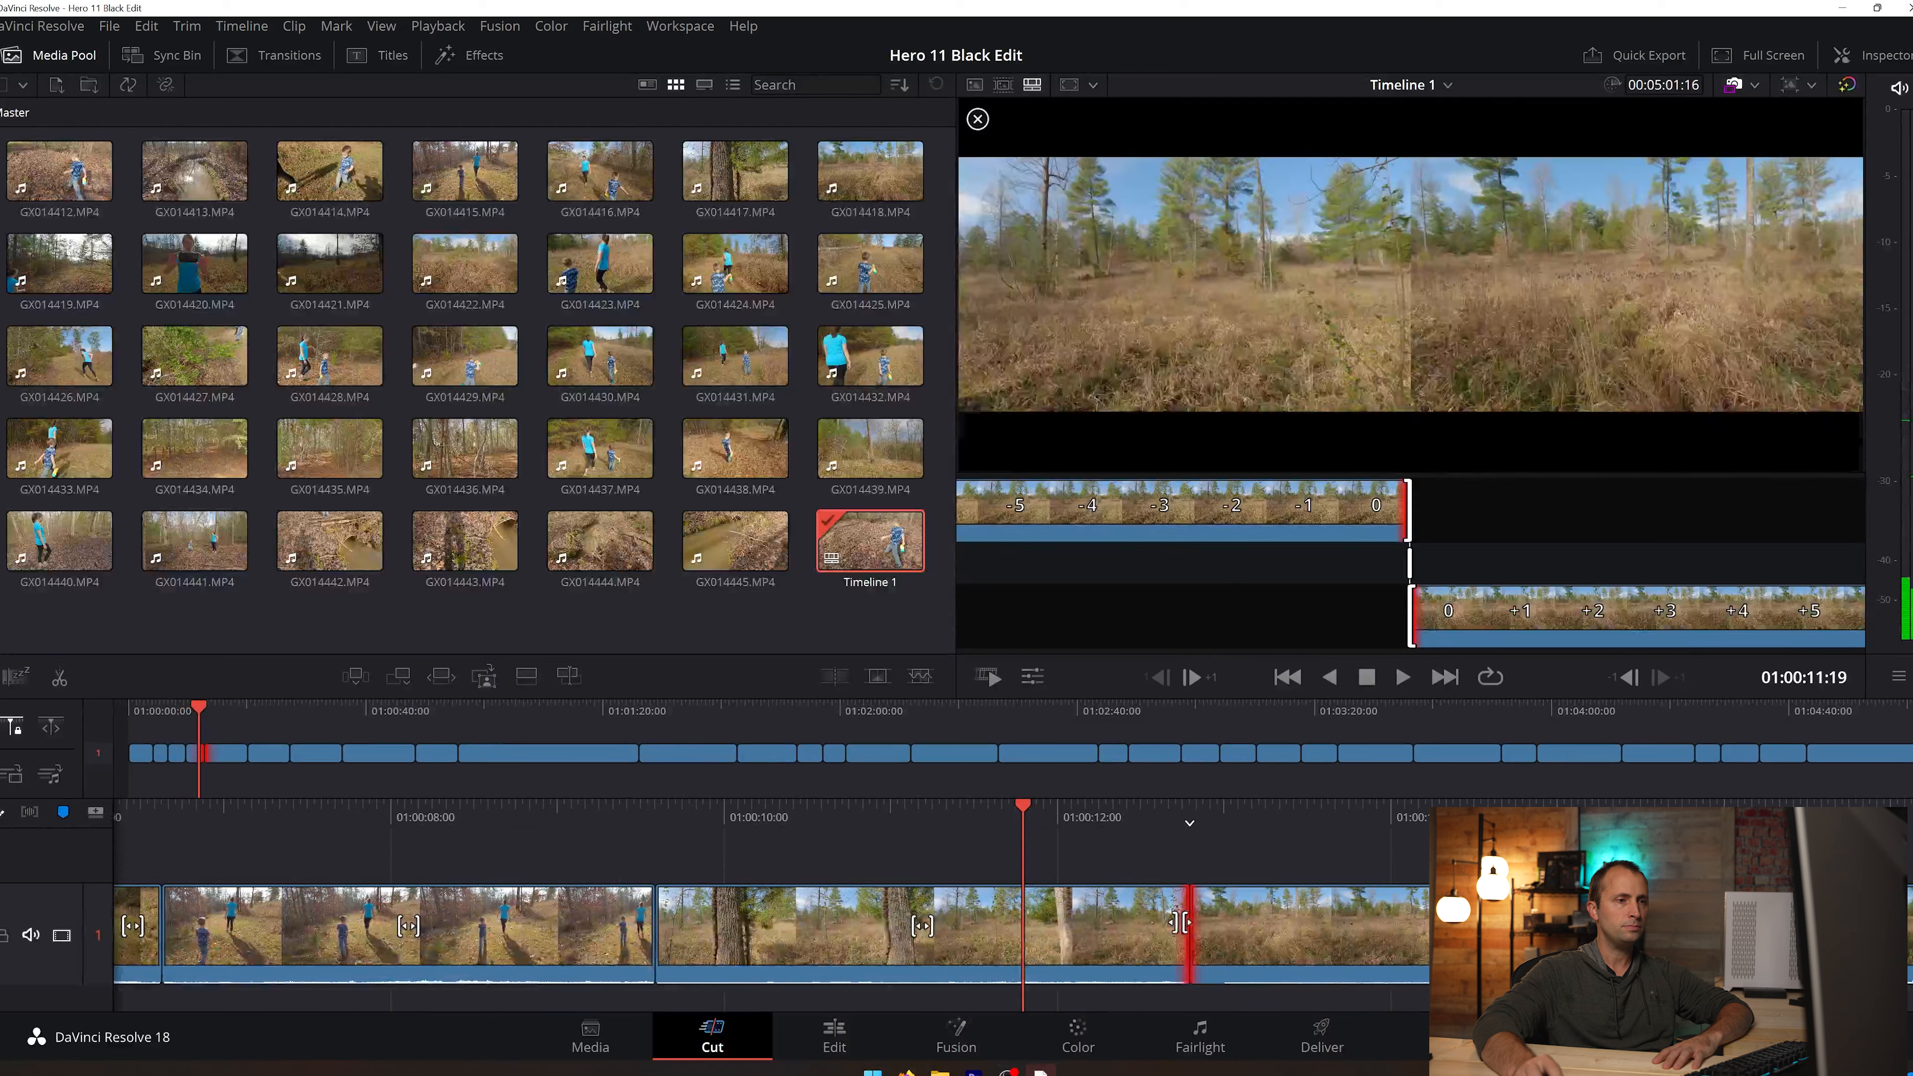
pyautogui.moveTo(1021, 917)
pyautogui.mouseDown()
pyautogui.moveTo(1174, 913)
pyautogui.moveTo(1011, 912)
pyautogui.mouseUp()
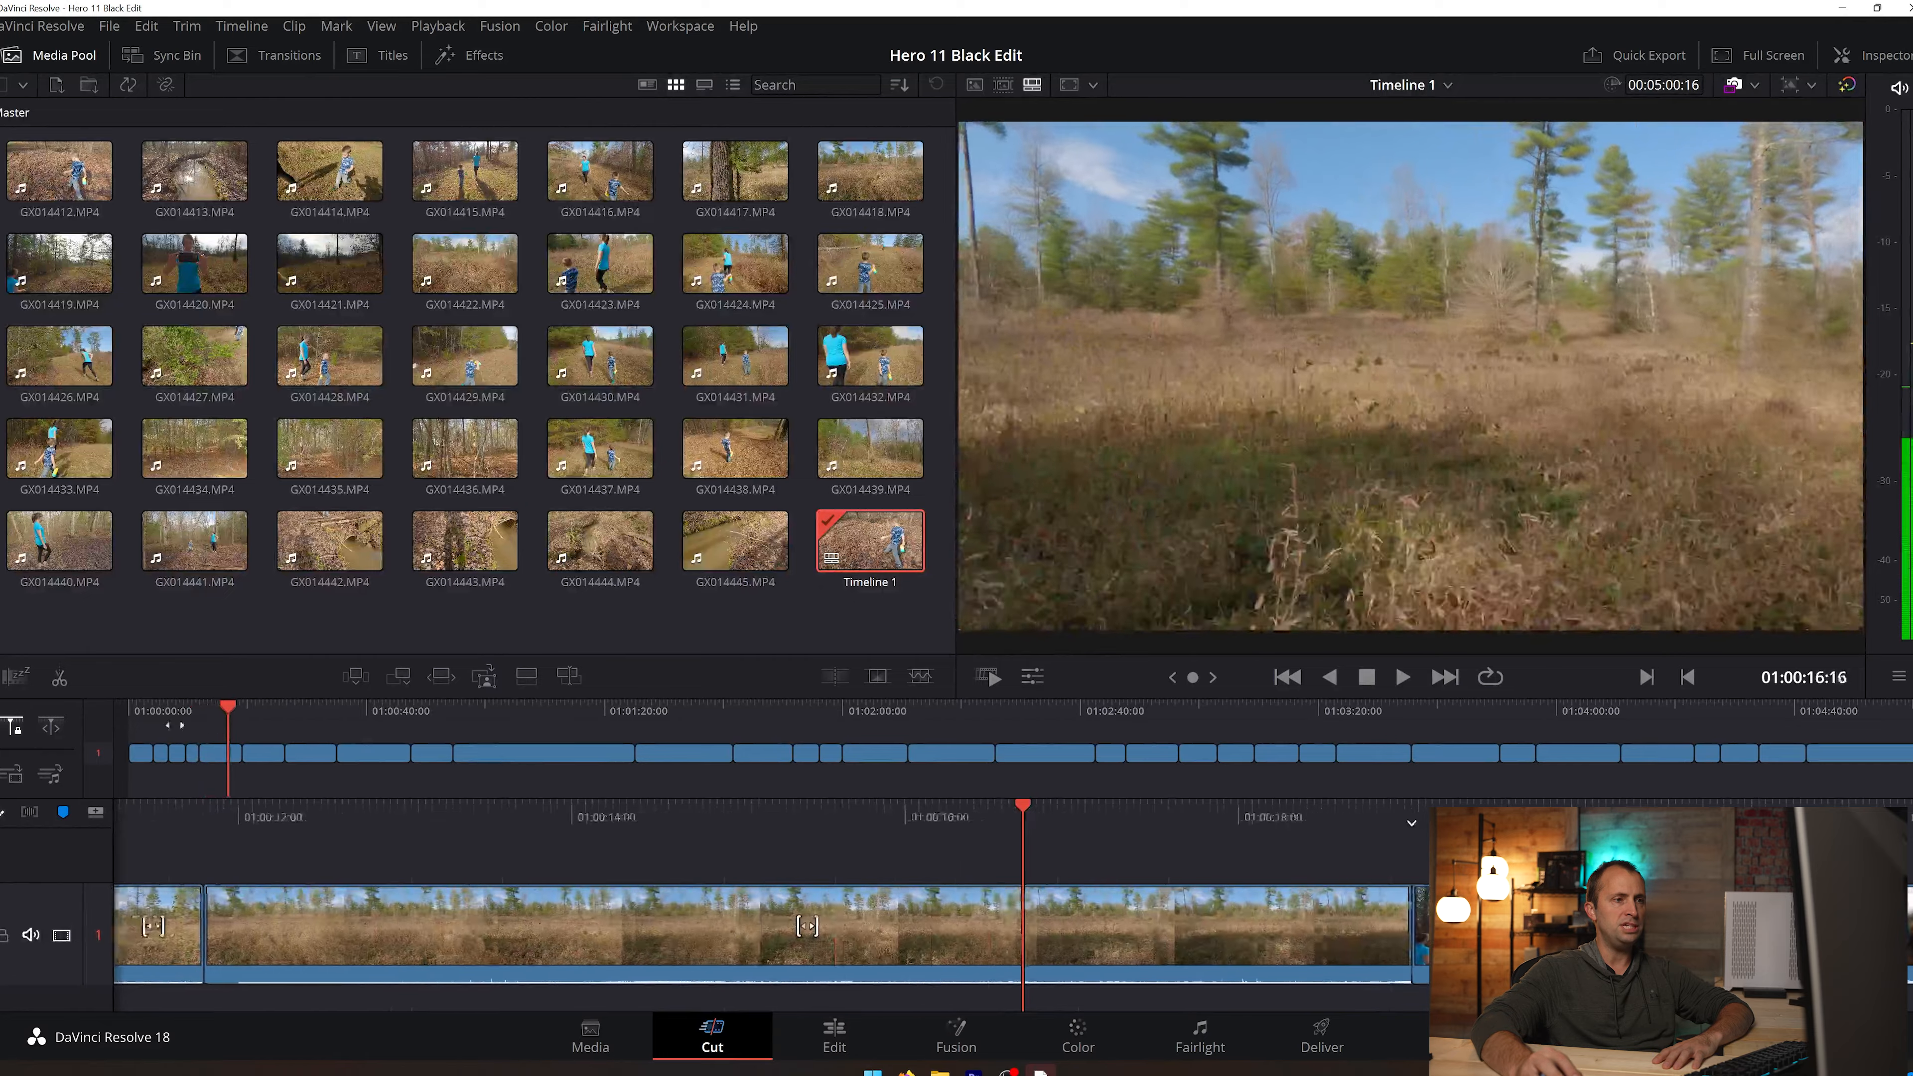
# Step: Trim the start of the open field clip to the frame at 01:00:14:14
pyautogui.press('j')
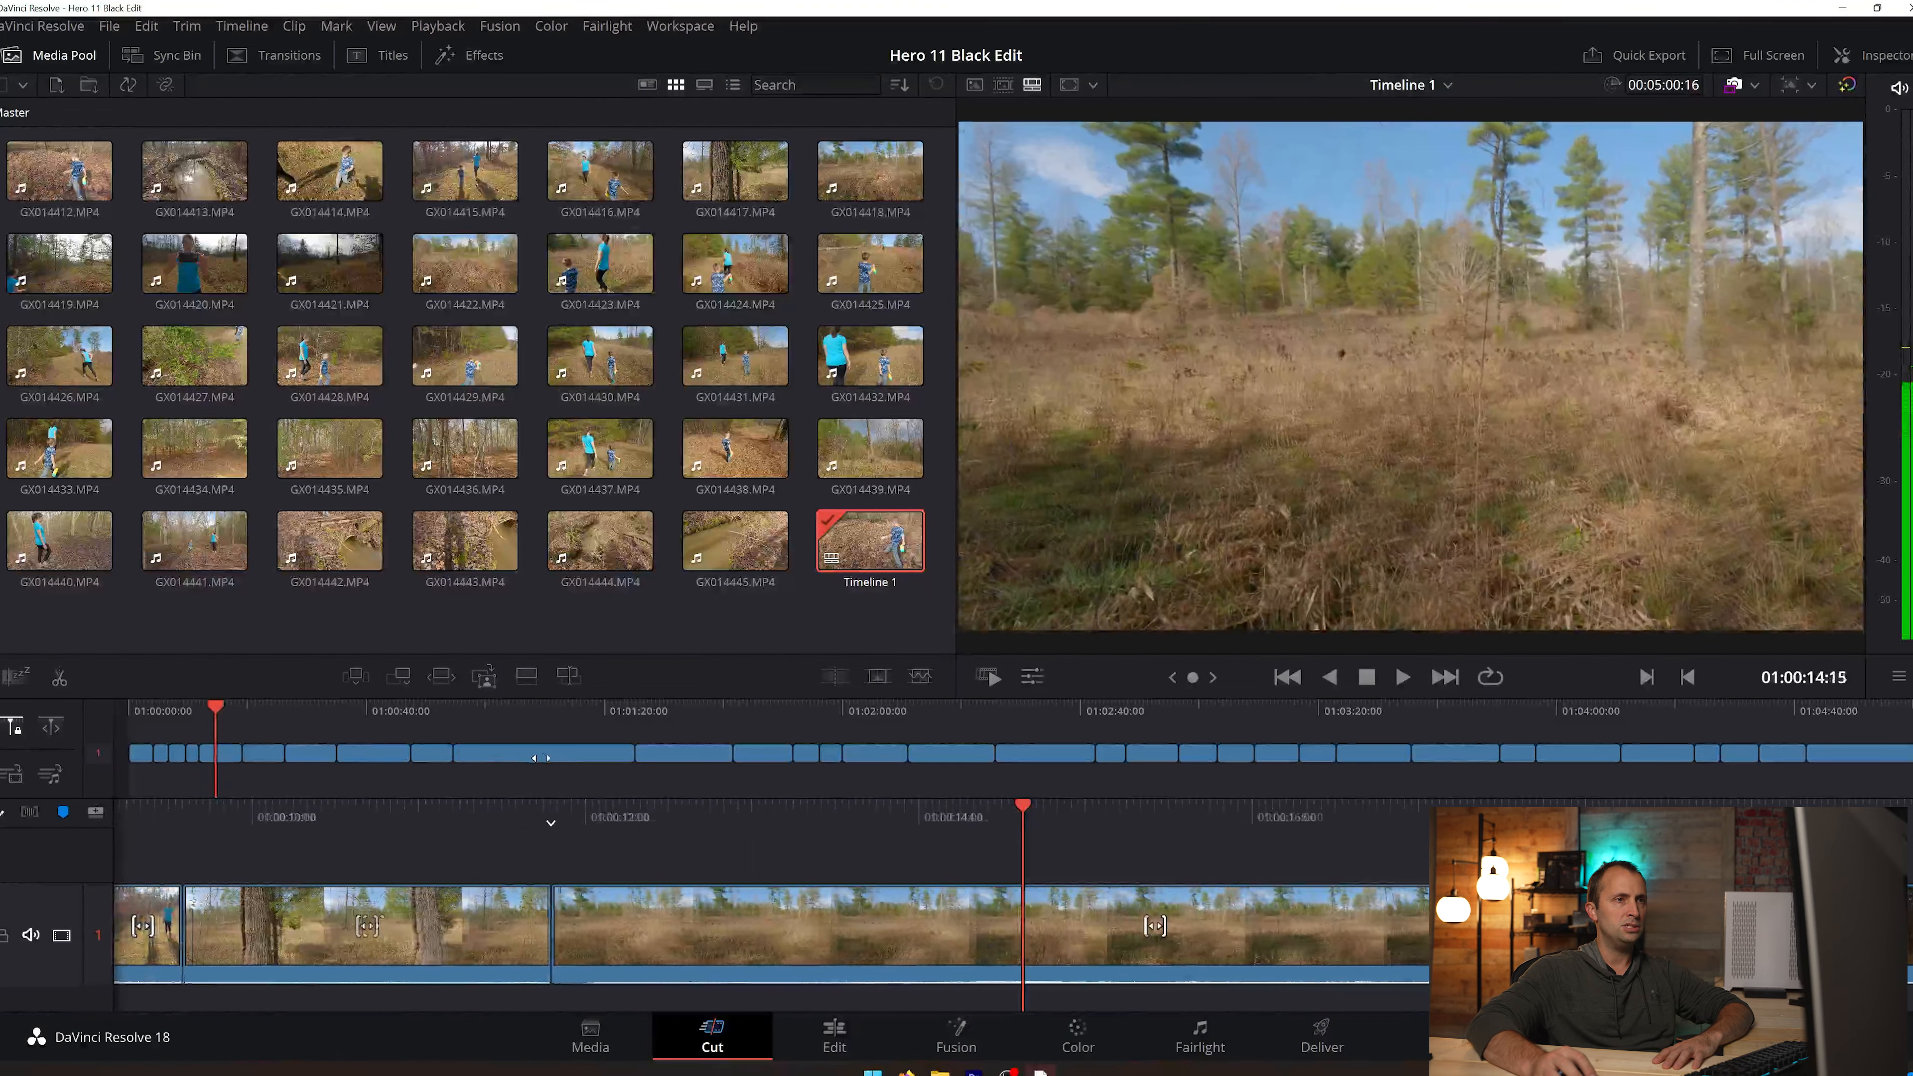
pyautogui.press('l')
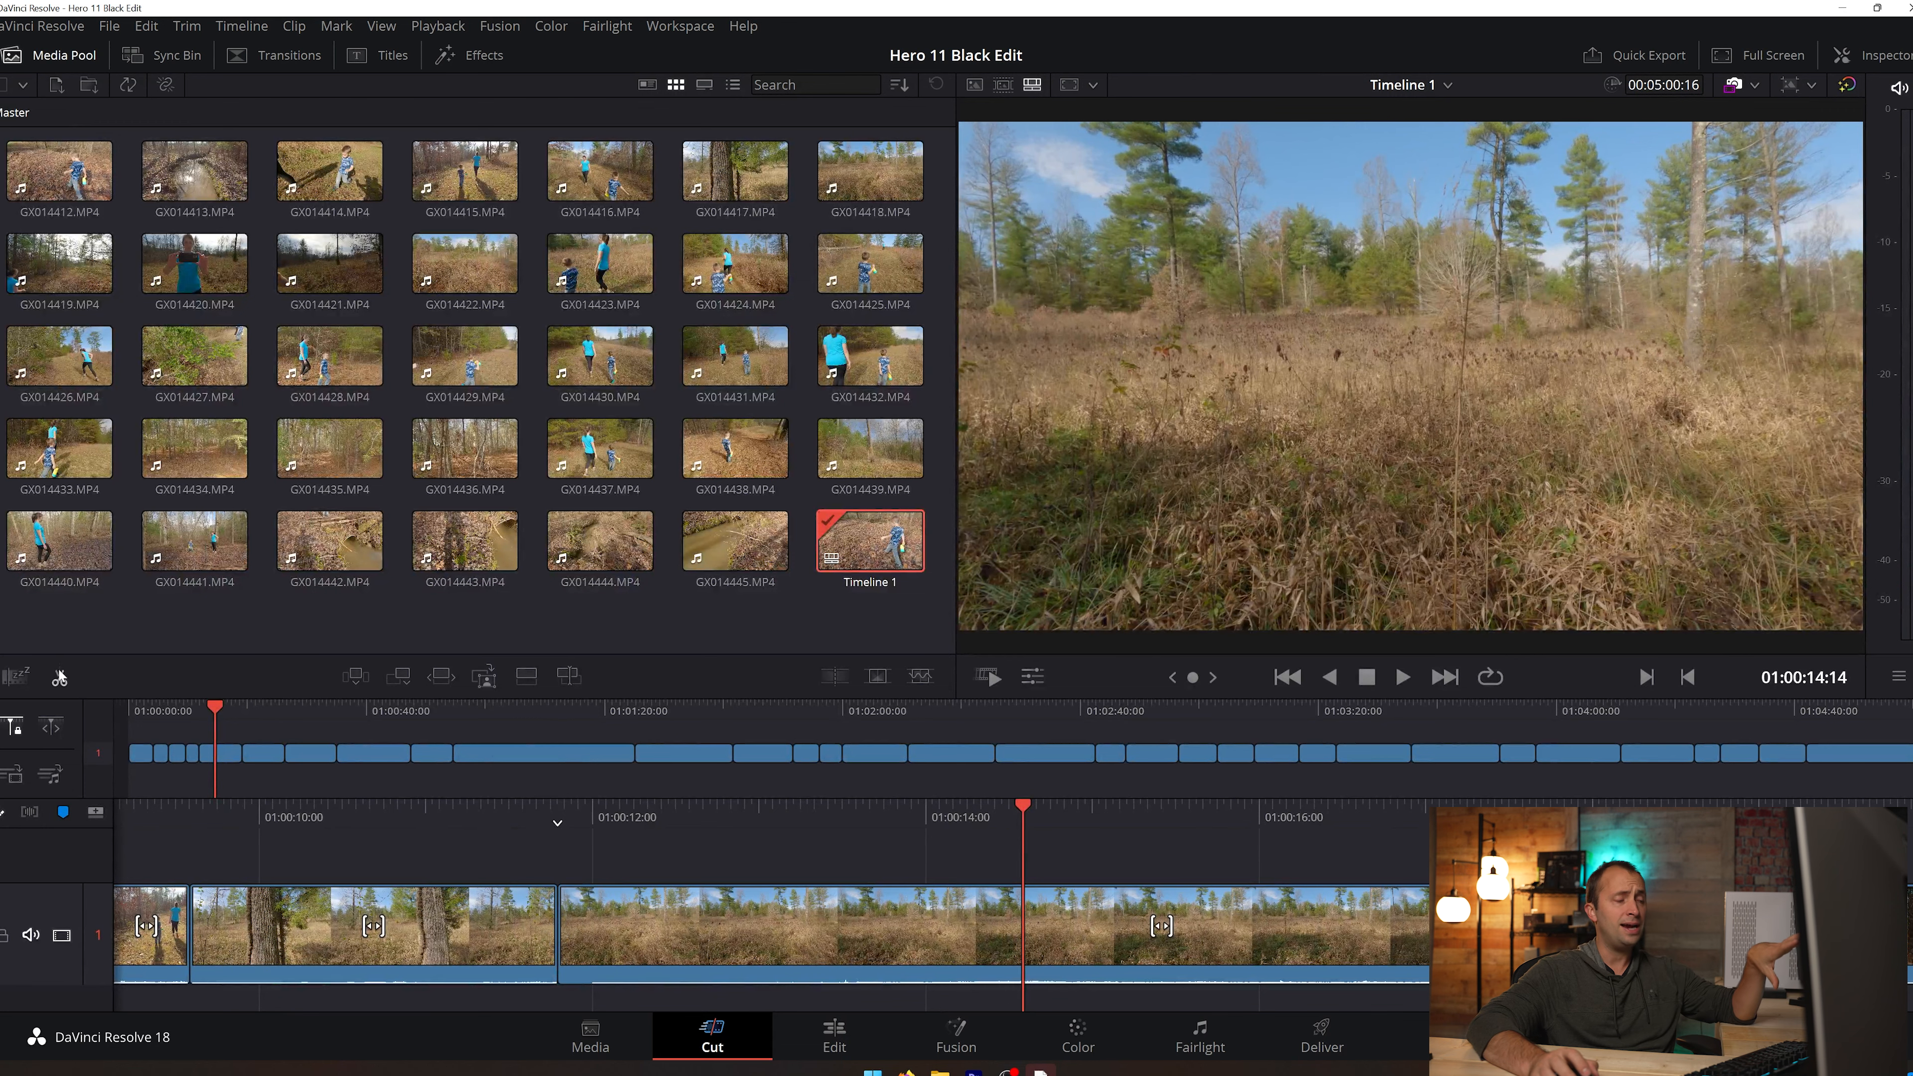
pyautogui.click(569, 927)
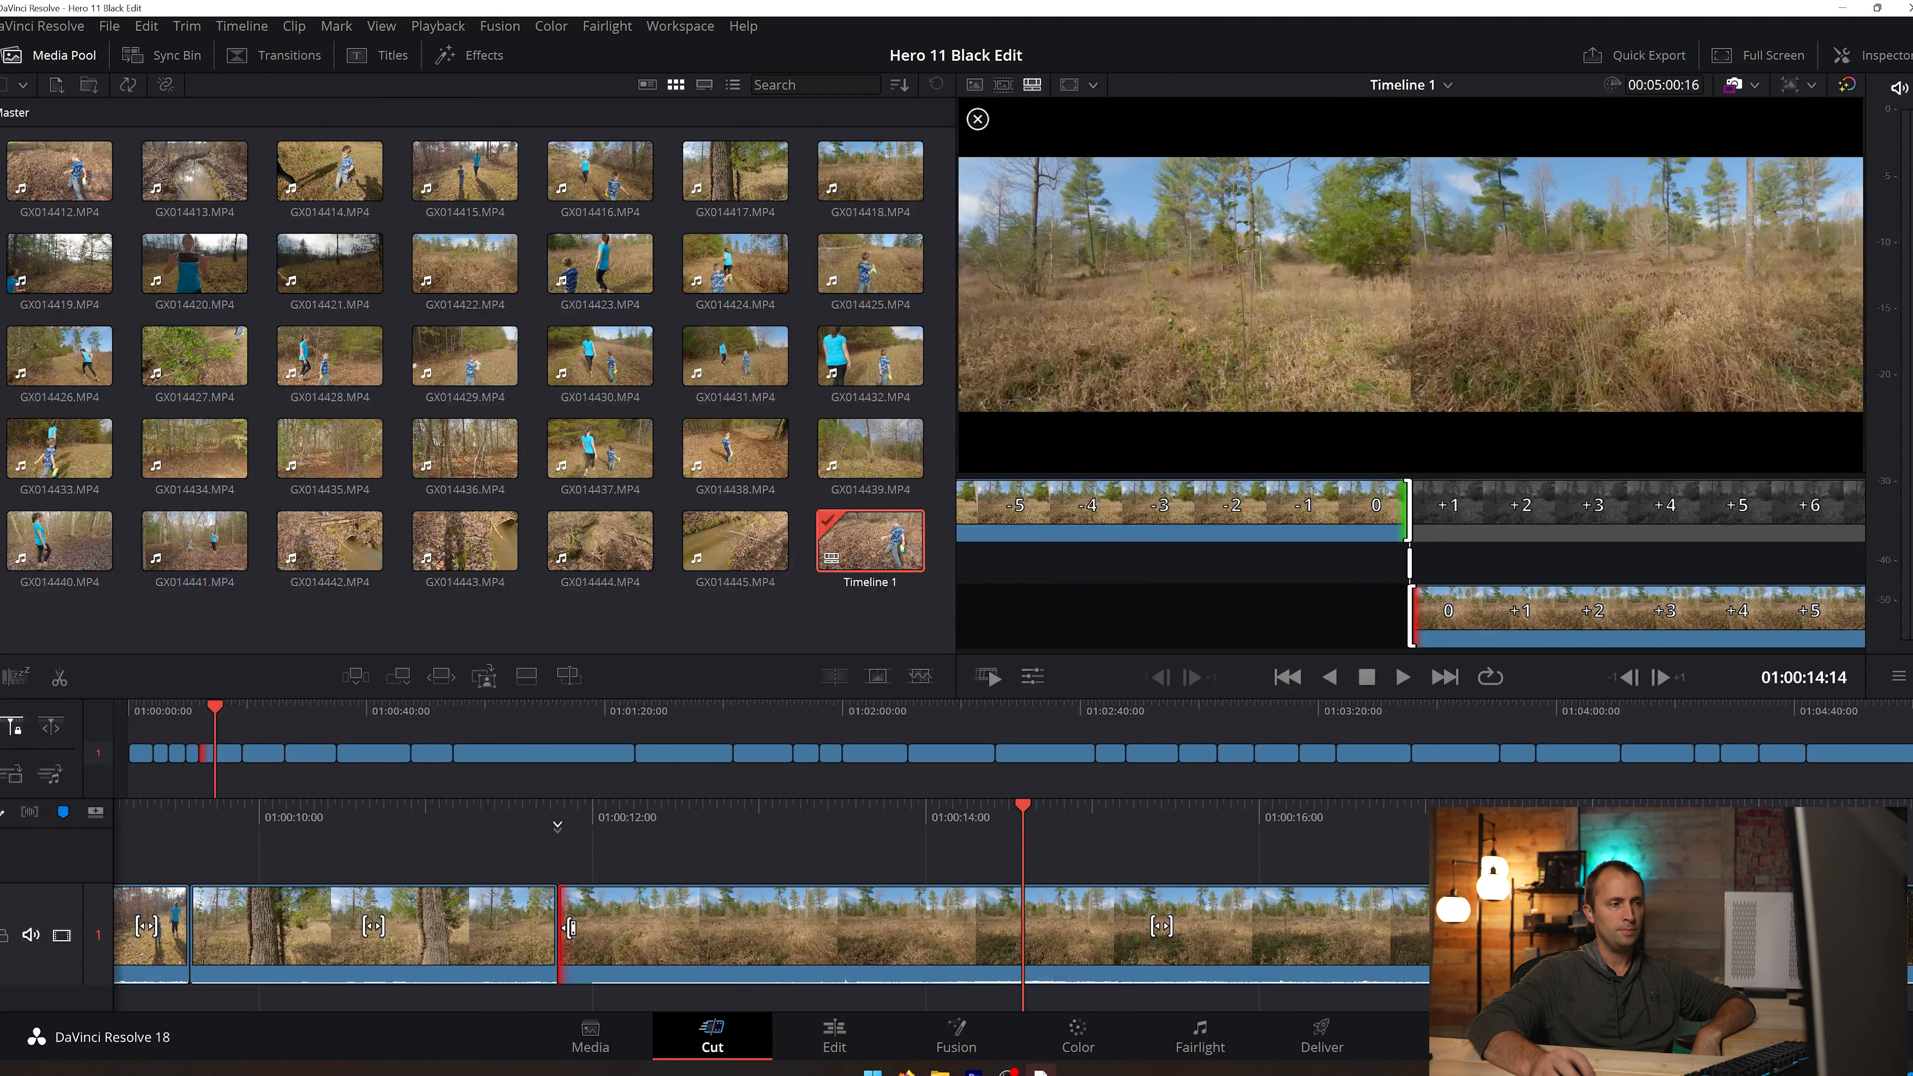
pyautogui.moveTo(570, 927); pyautogui.dragTo(1029, 910)
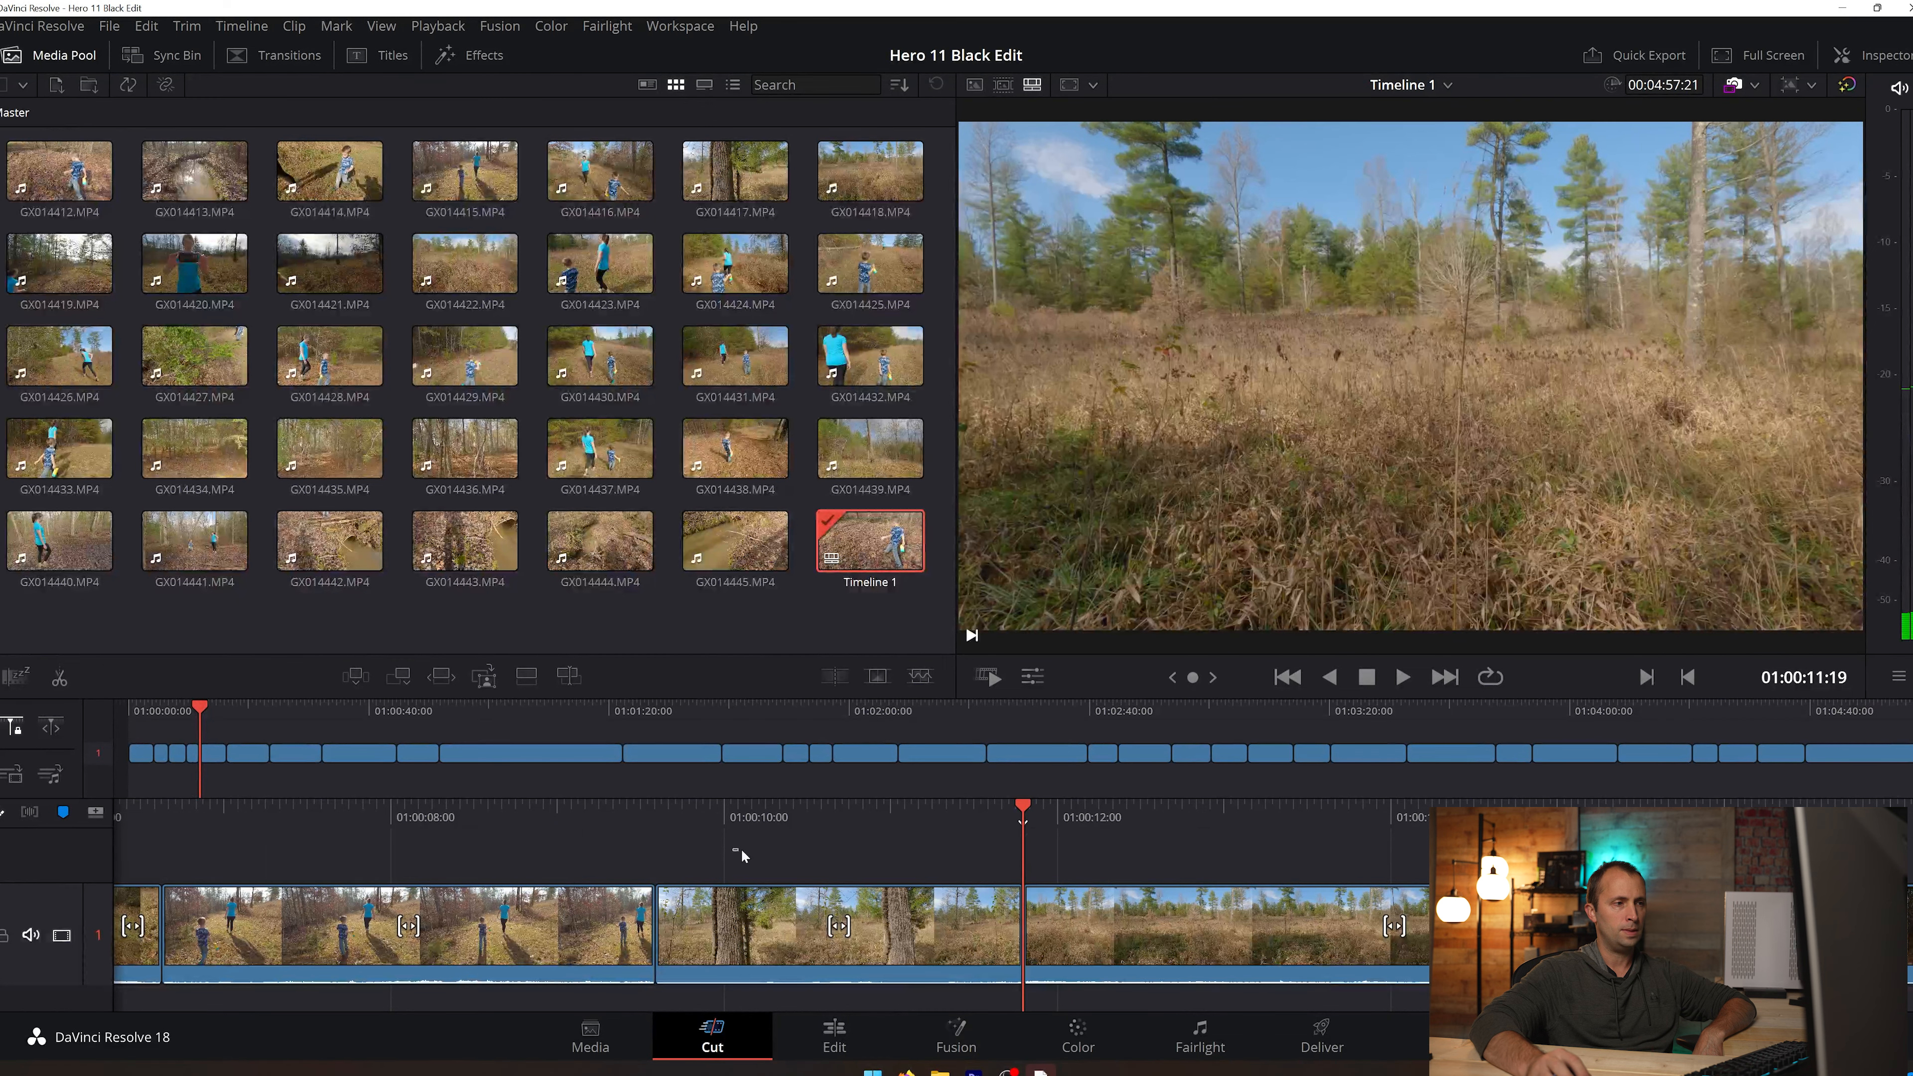
# Step: Play back the open field clip and trim its end to 01:00:14:11
pyautogui.press('j')
pyautogui.press('j')
pyautogui.press('l')
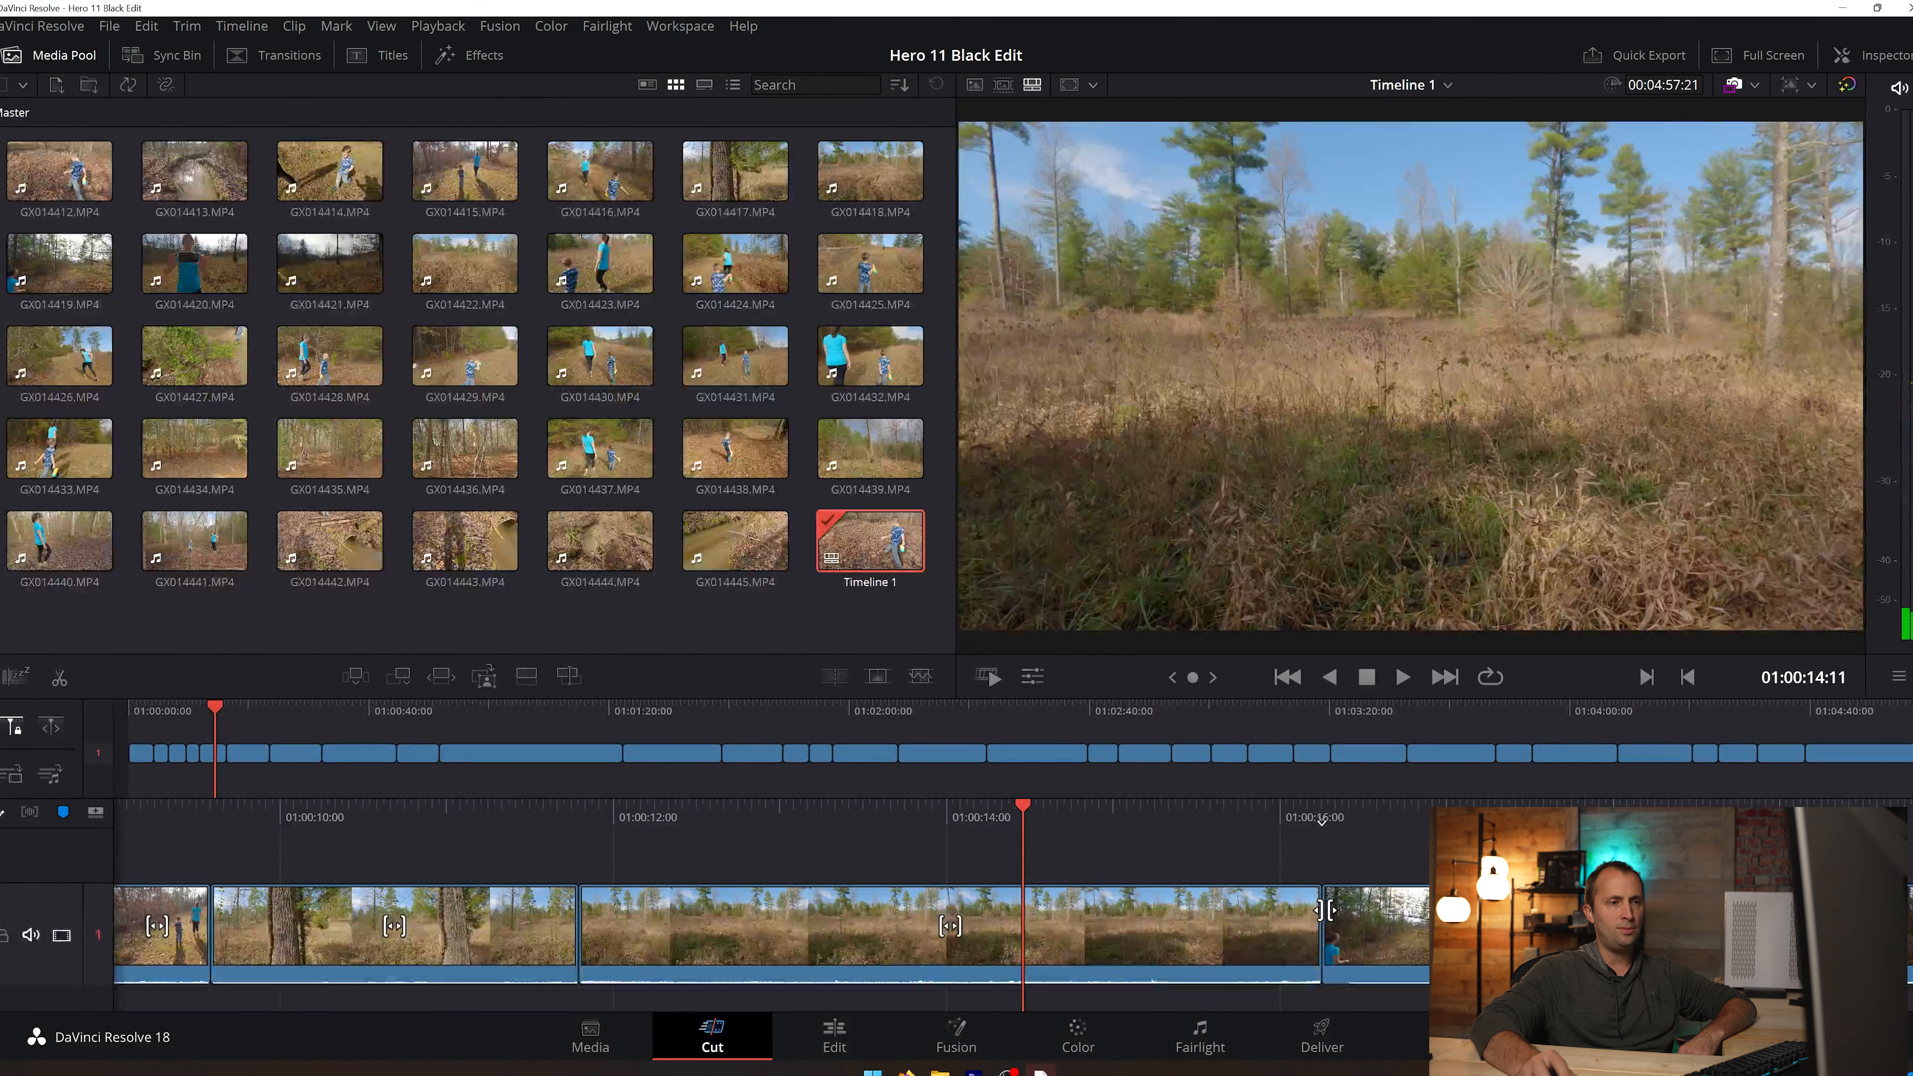
pyautogui.moveTo(1310, 917); pyautogui.dragTo(1020, 935)
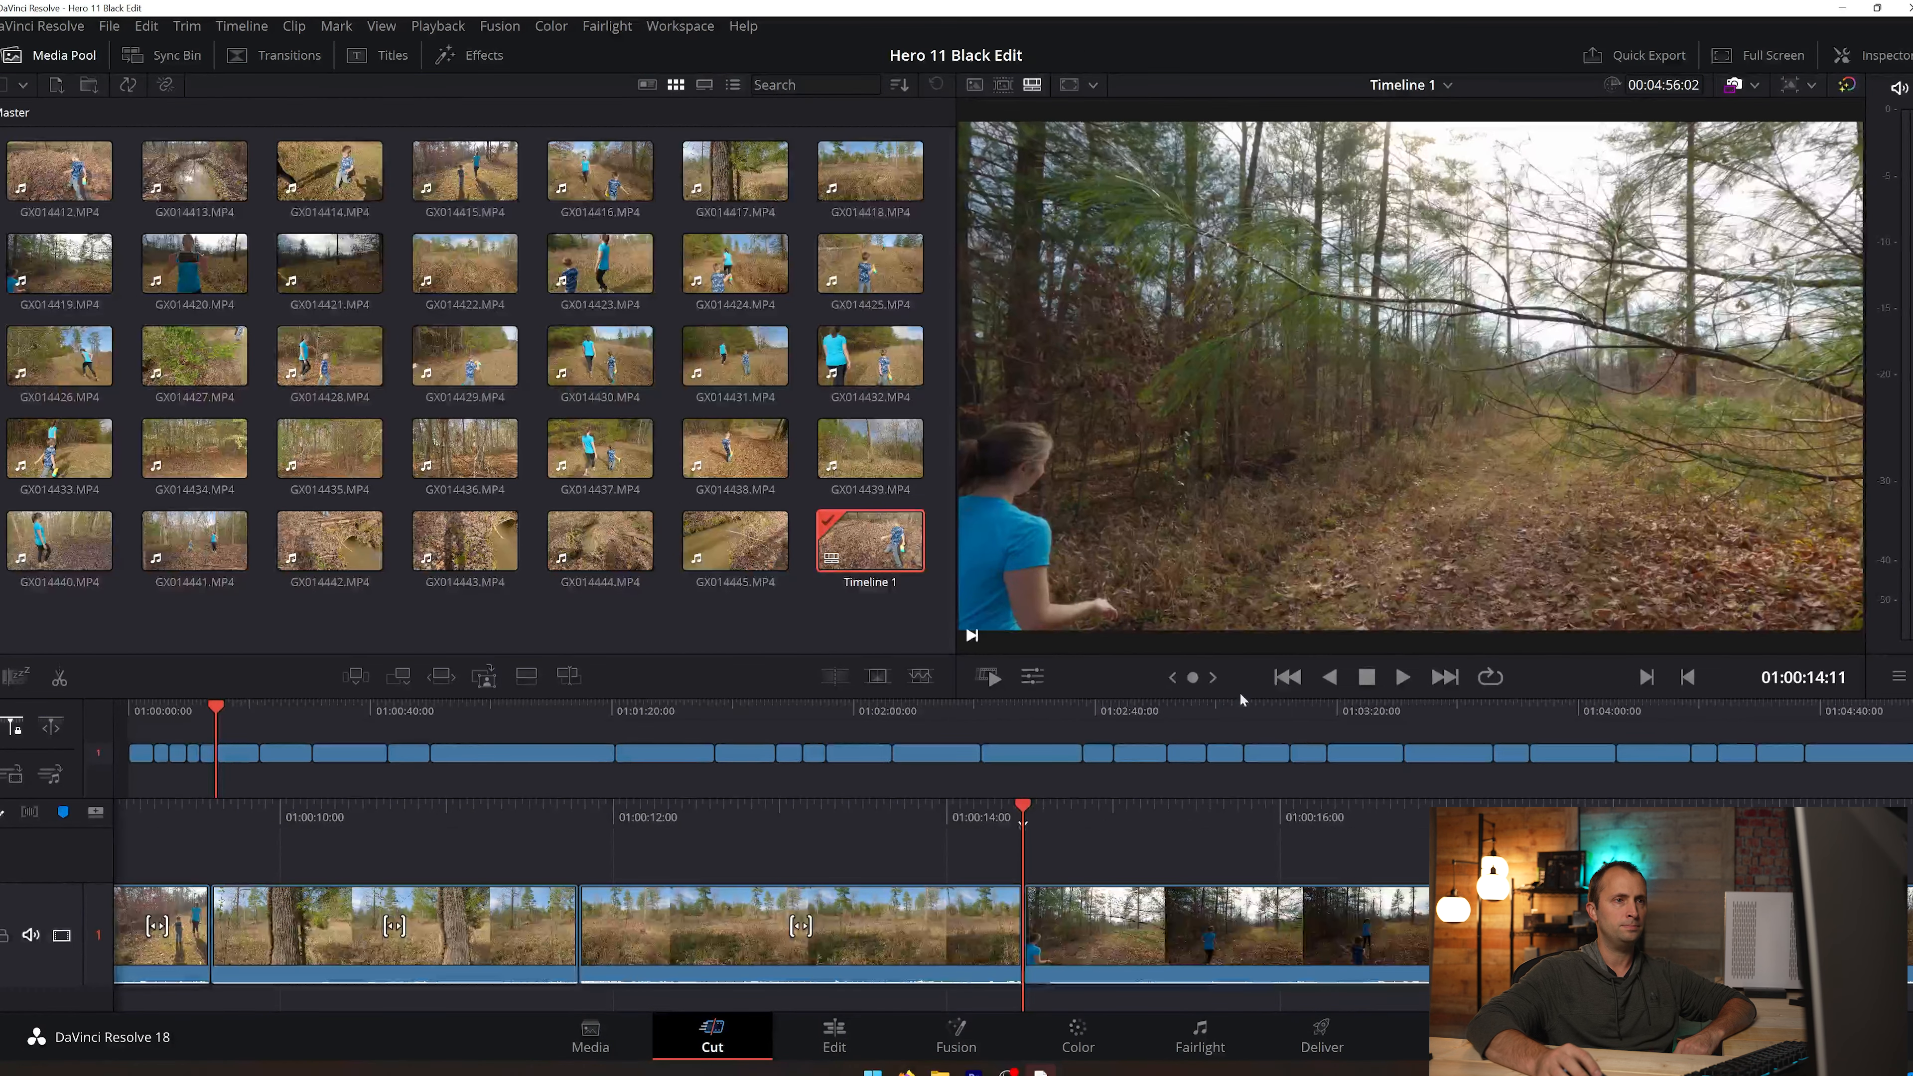
# Step: Play through the clip of the woman and boy on the wooded trail and cut it from the timeline
pyautogui.press('l')
pyautogui.press('l')
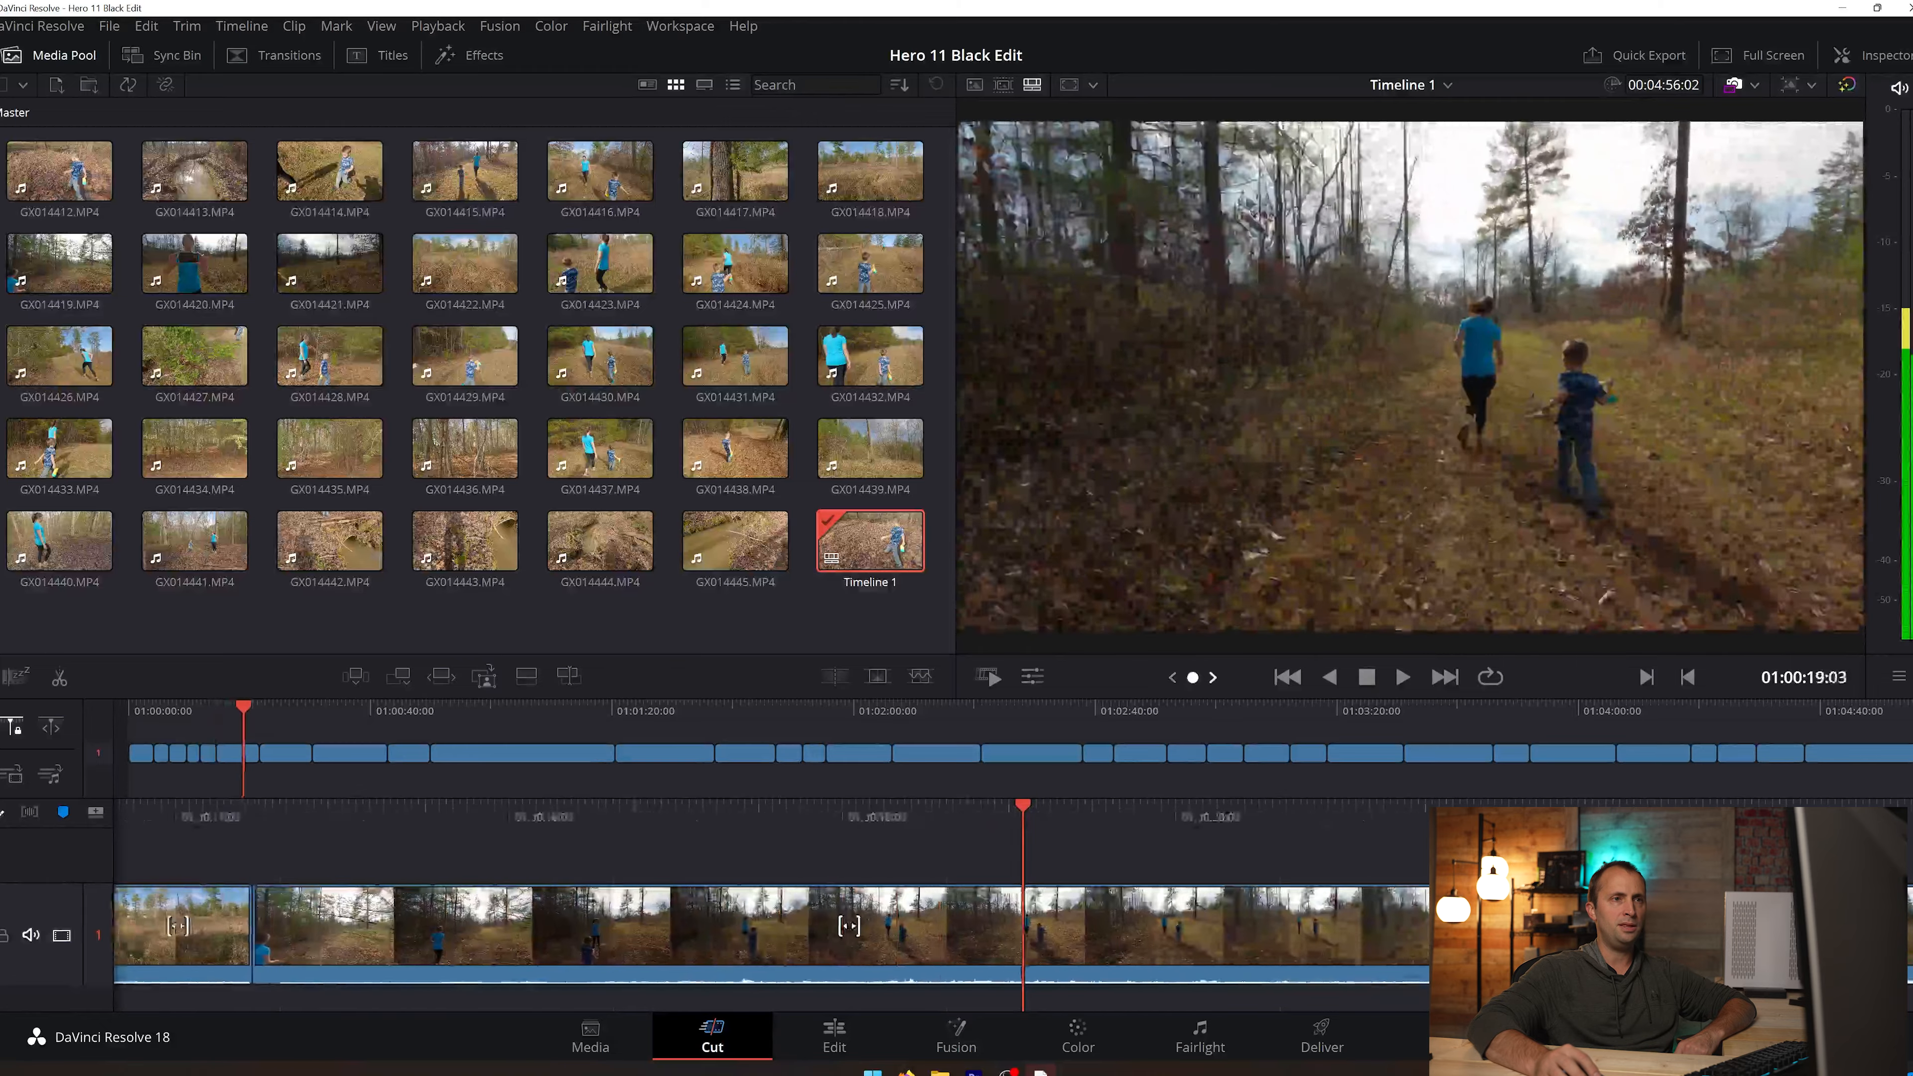
pyautogui.moveTo(1192, 676)
pyautogui.mouseDown()
pyautogui.moveTo(1111, 676)
pyautogui.moveTo(1197, 676)
pyautogui.mouseUp()
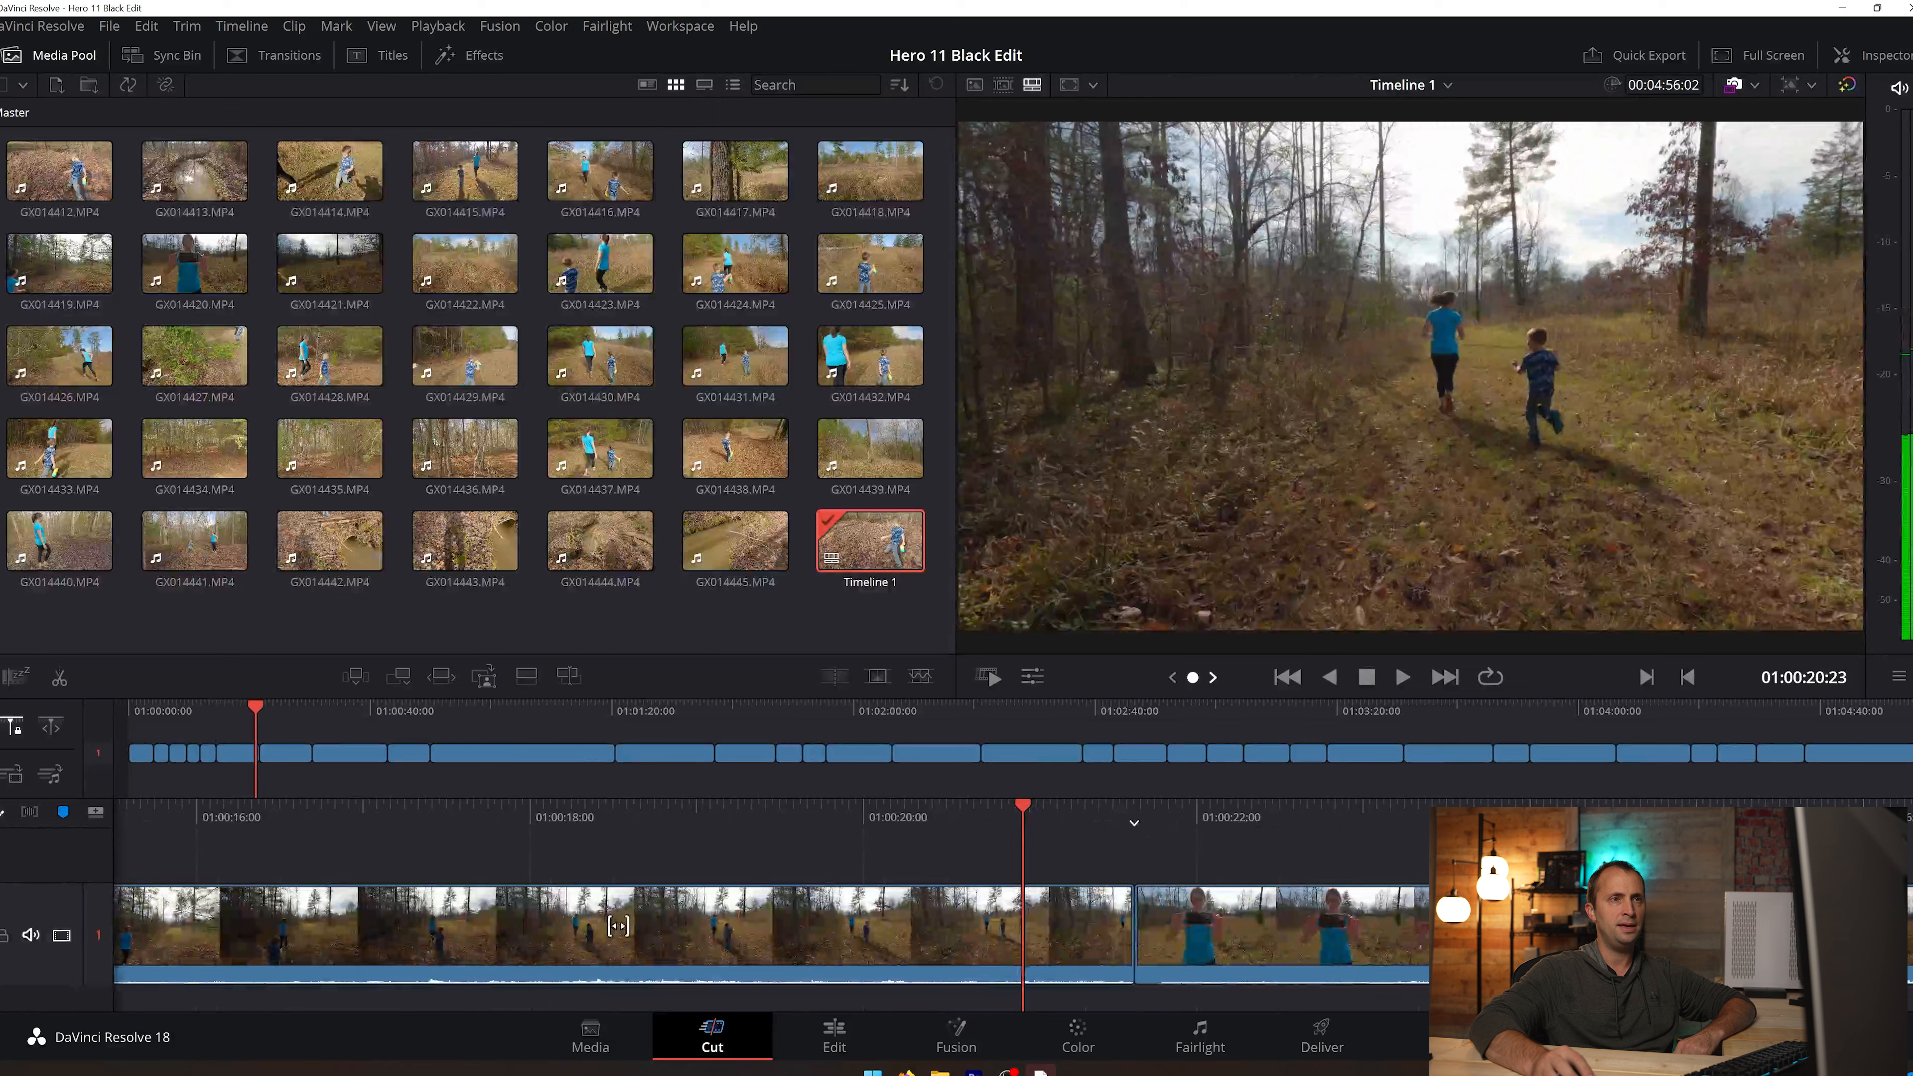
pyautogui.rightClick(968, 933)
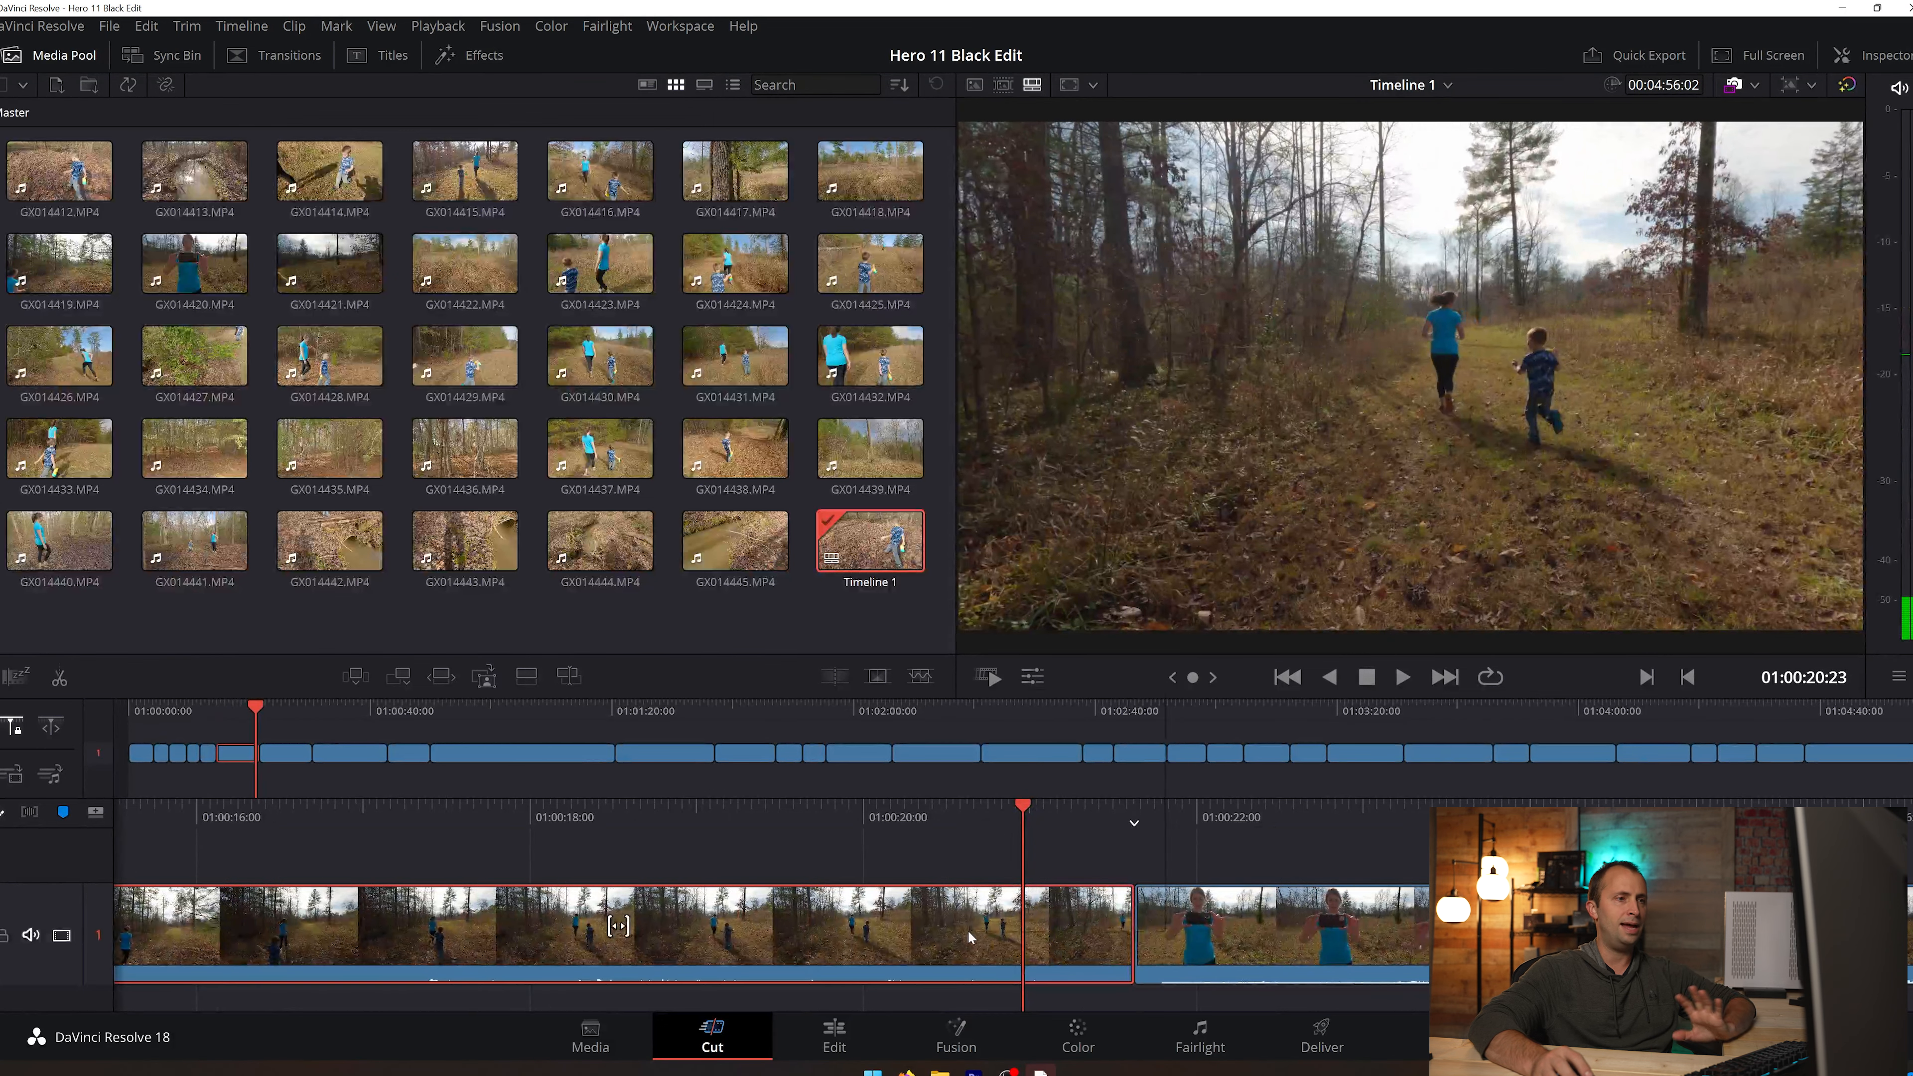
pyautogui.click(1016, 723)
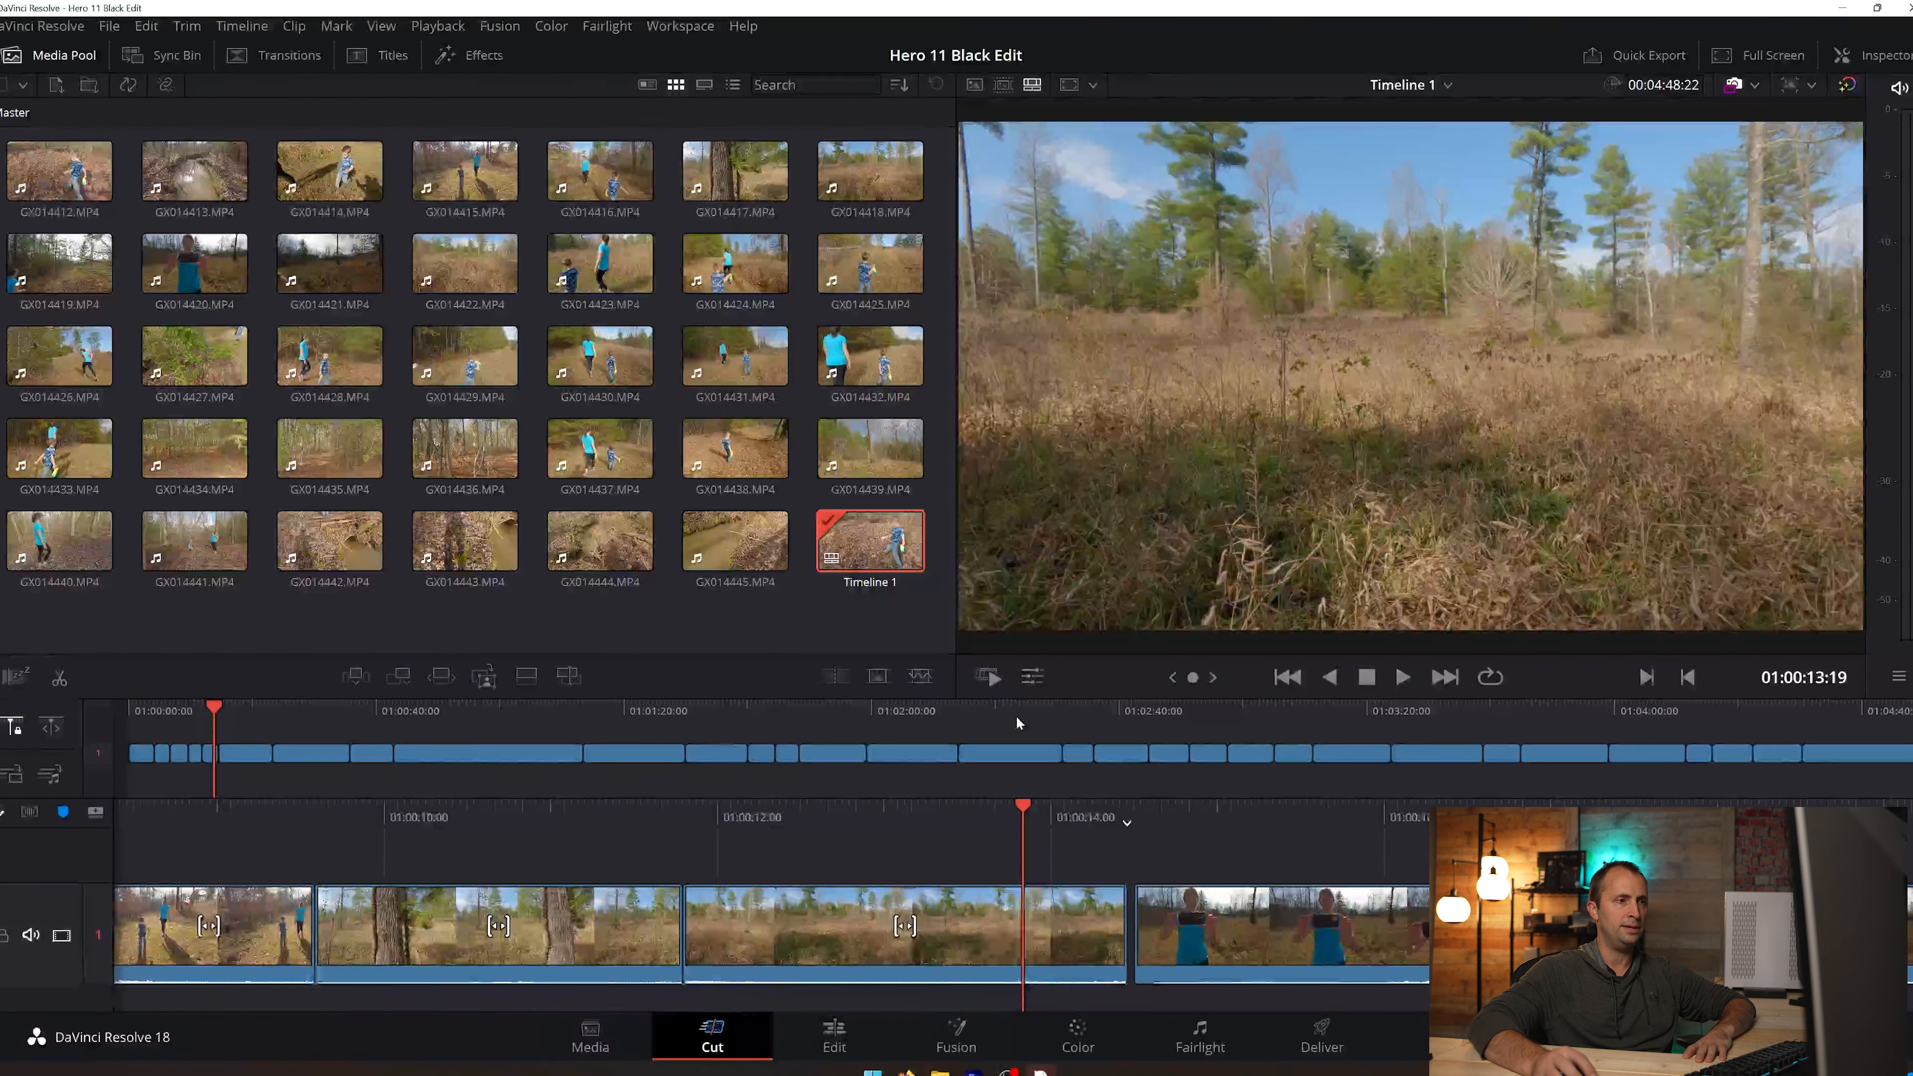
# Step: Play through the clip of the woman in the blue shirt holding up a phone and cut it from the timeline
pyautogui.press('Down')
pyautogui.moveTo(1193, 676); pyautogui.dragTo(1209, 678)
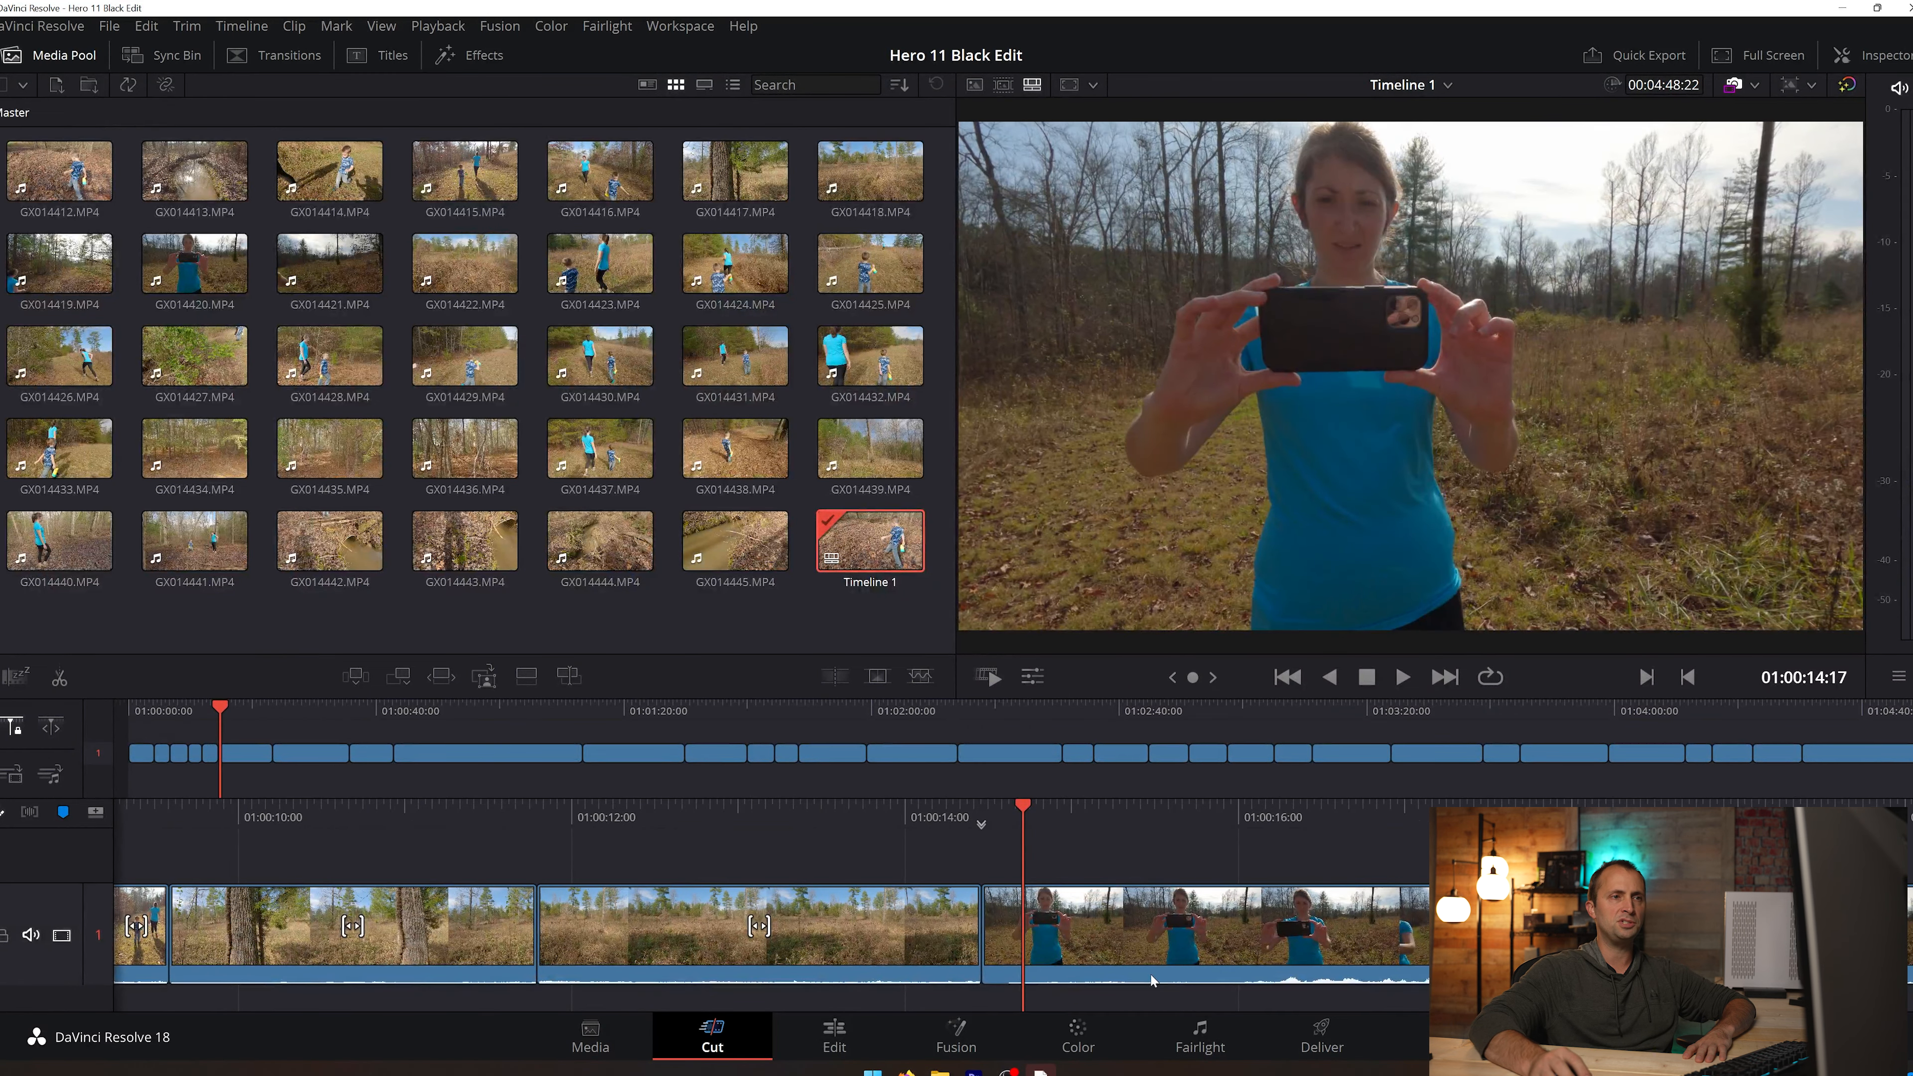
pyautogui.rightClick(1136, 935)
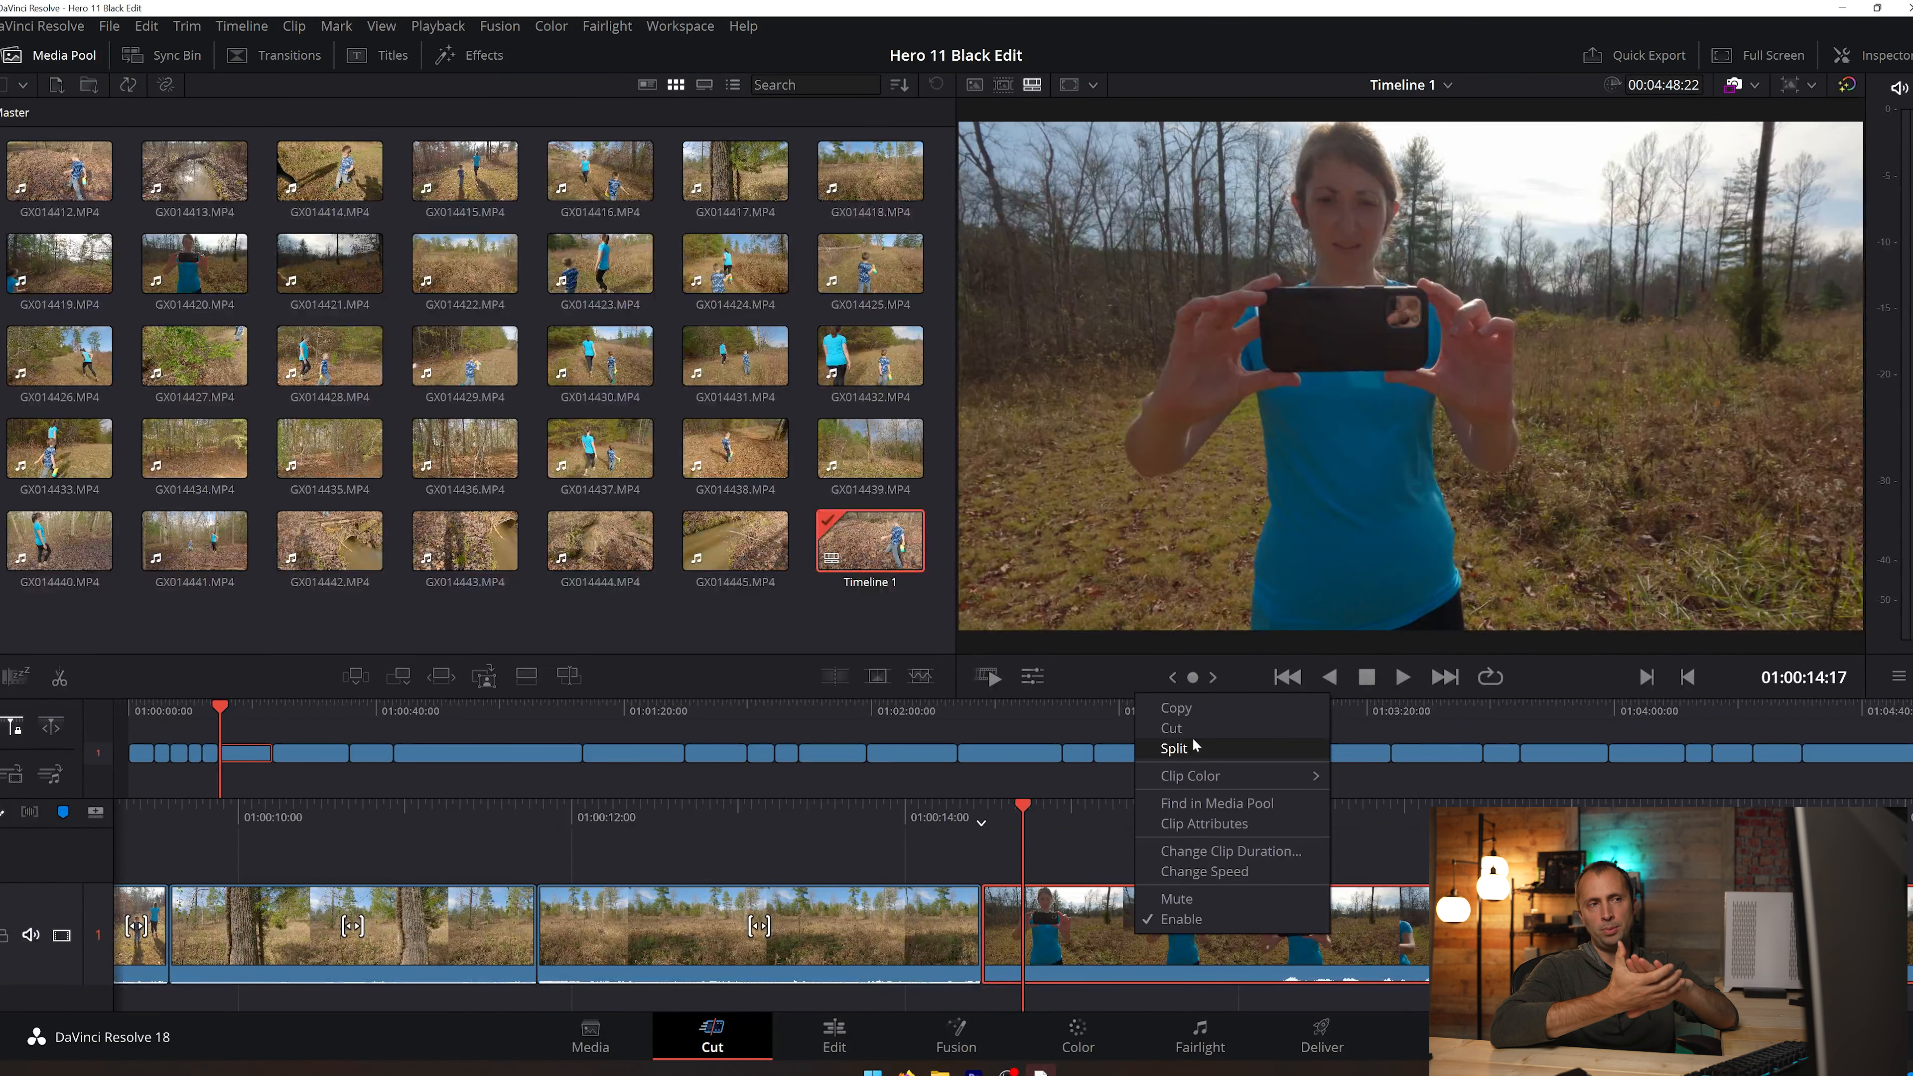
pyautogui.click(1220, 728)
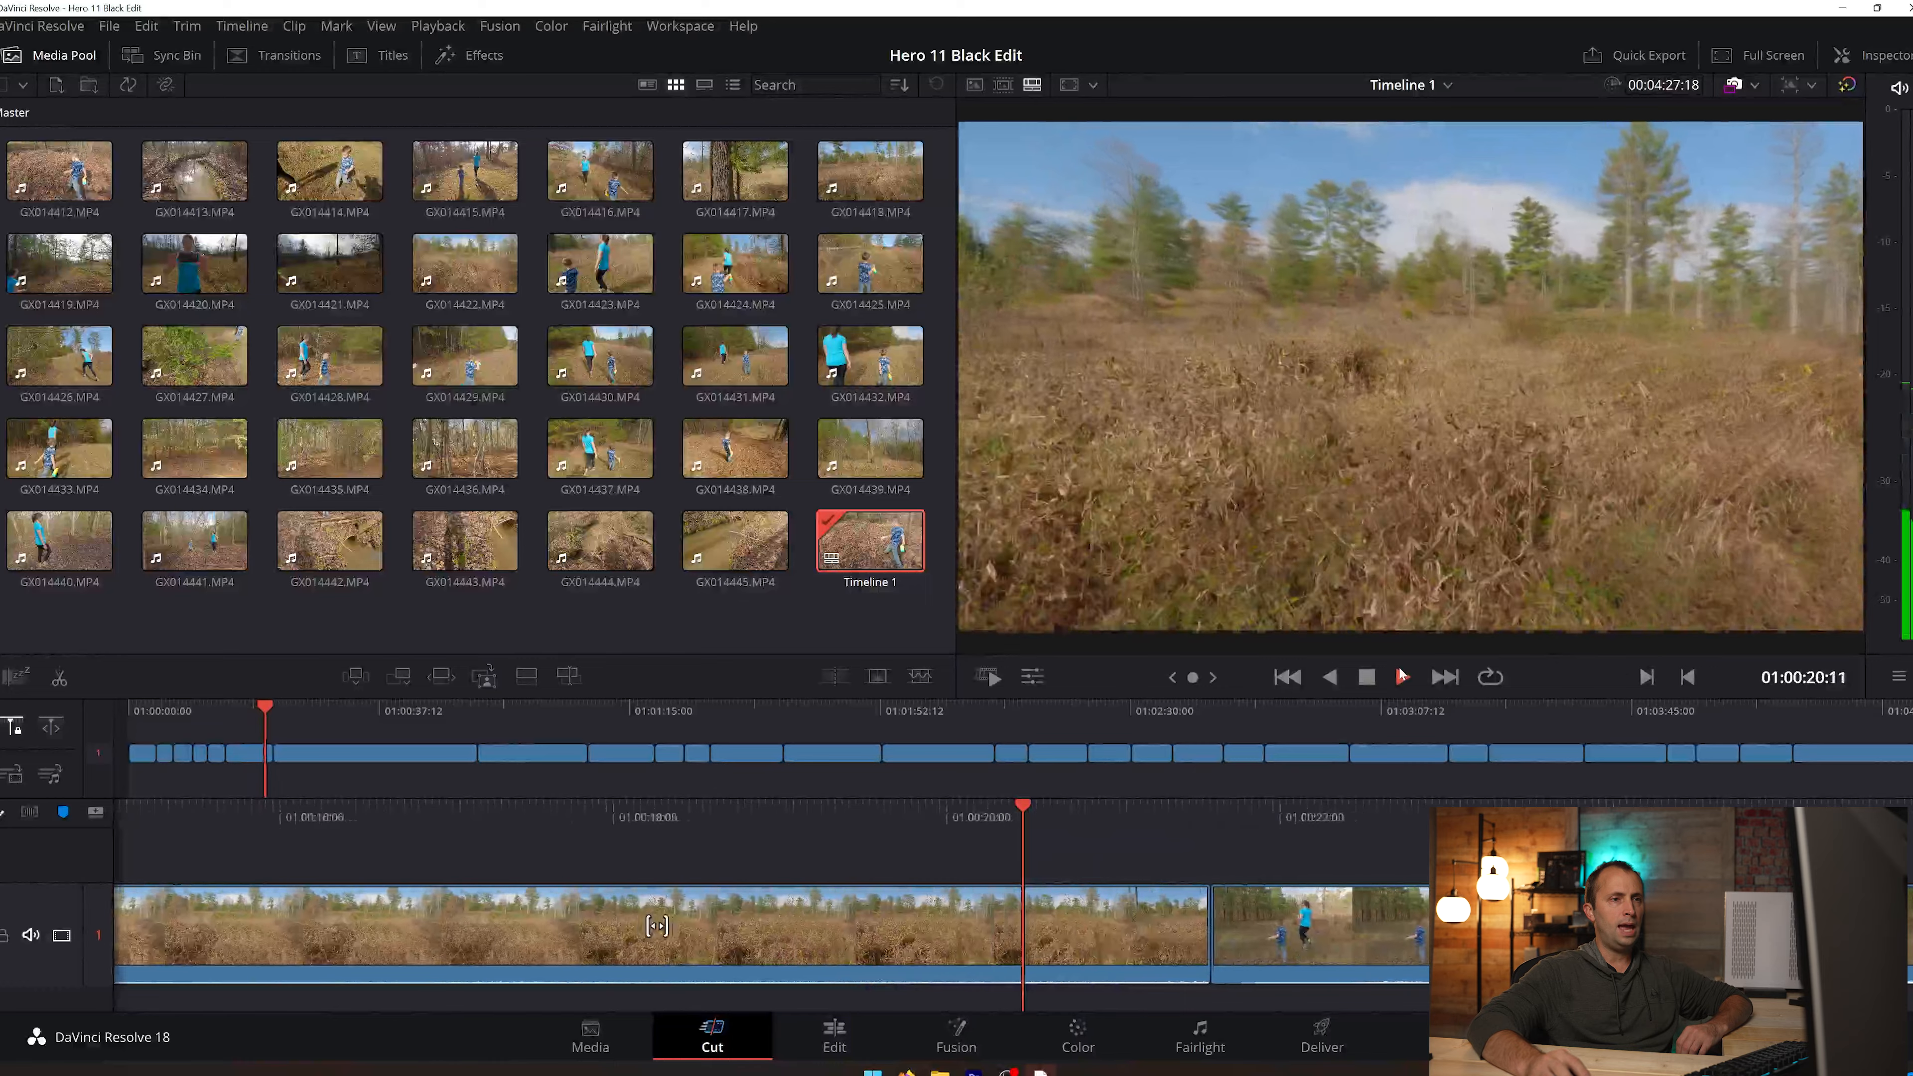
# Step: Review the second open field clip, which pans across the tall dry grass, and cut it from the timeline
pyautogui.press('space')
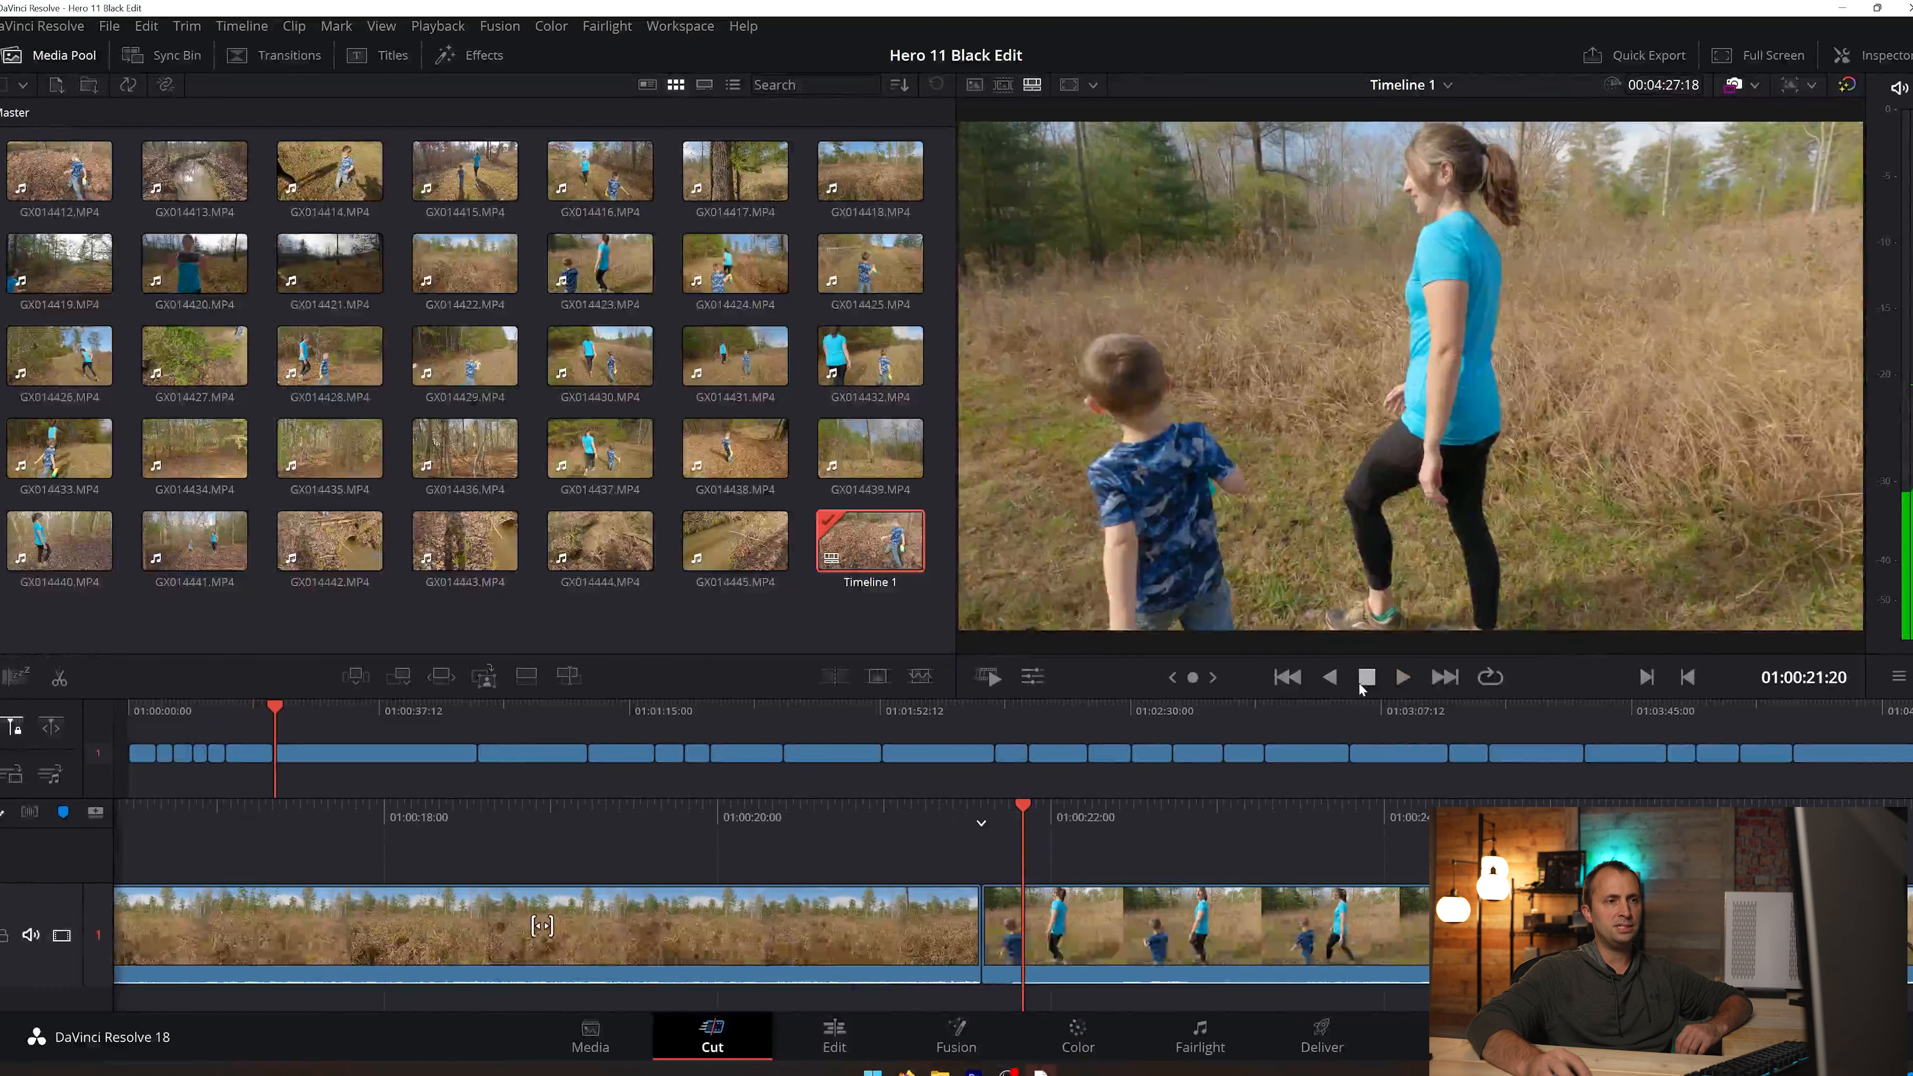
pyautogui.click(779, 933)
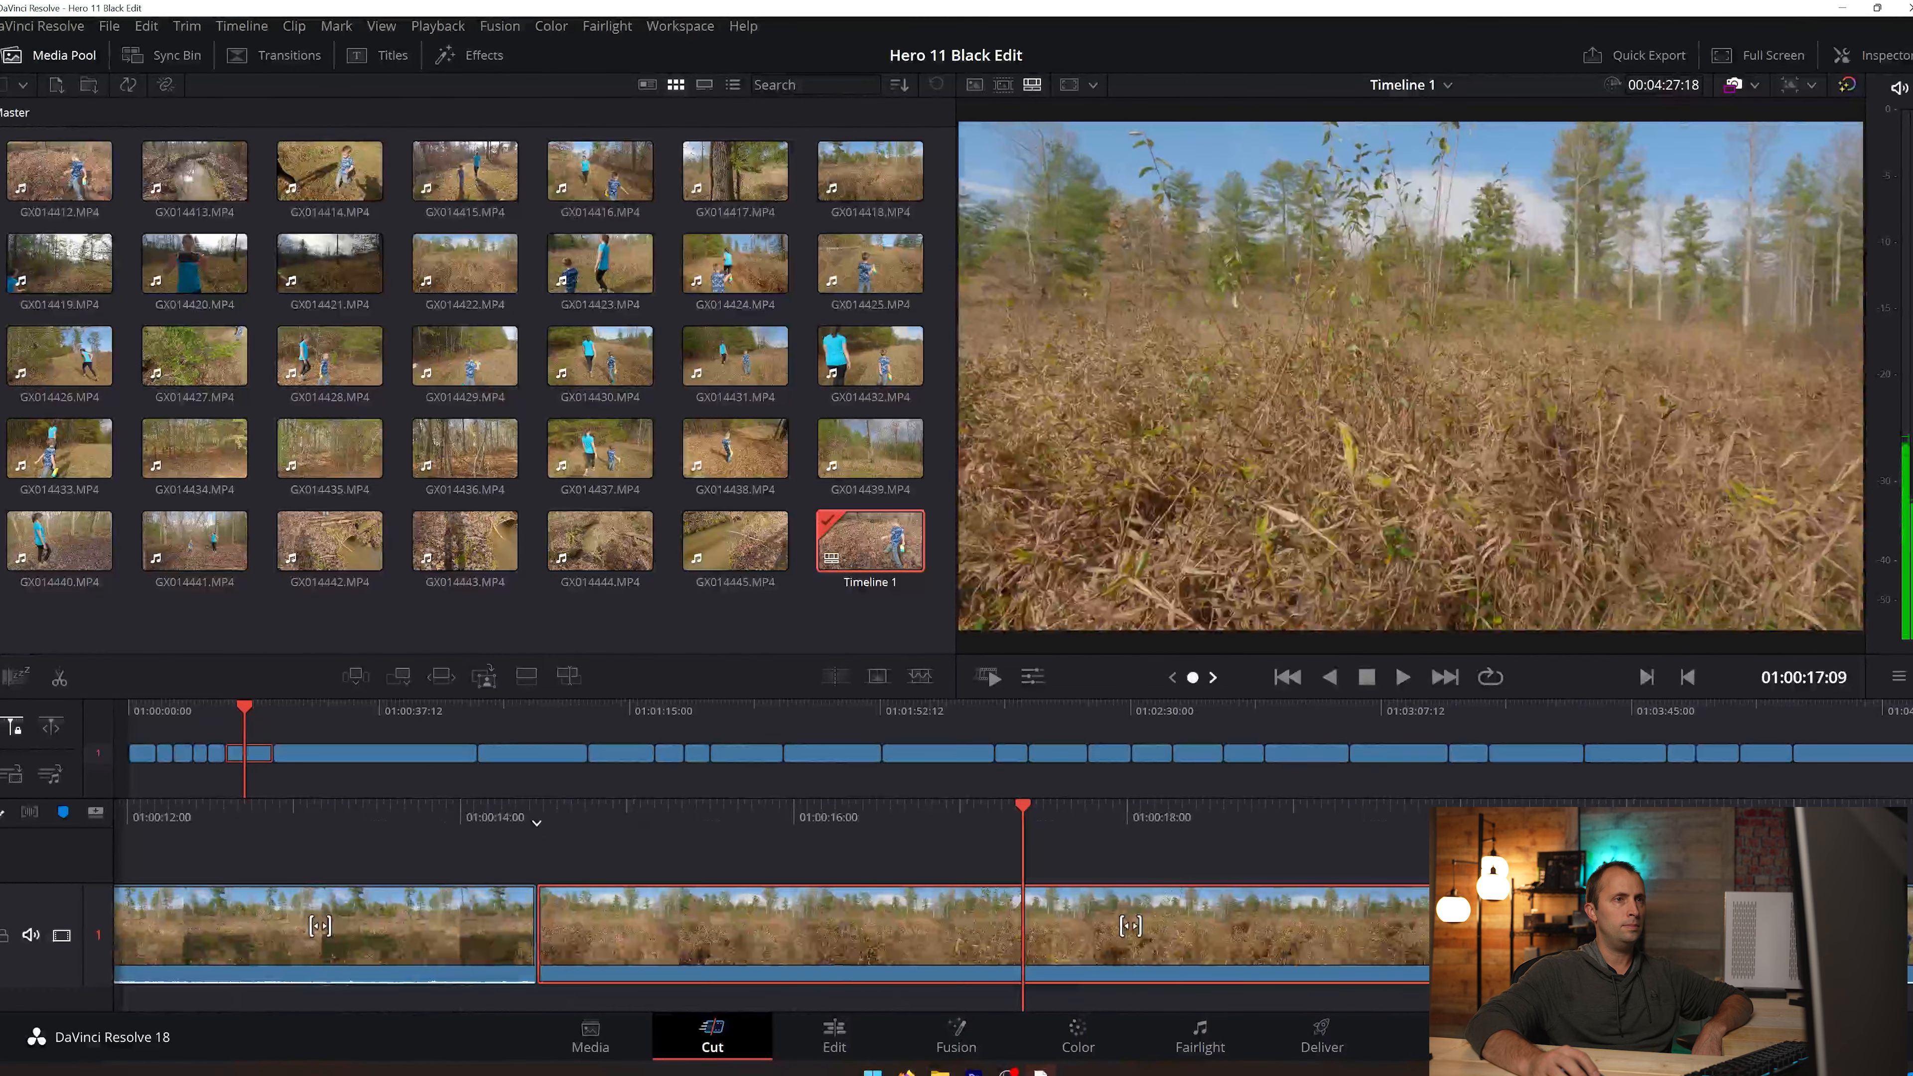
pyautogui.hotkey('shift', 'Right')
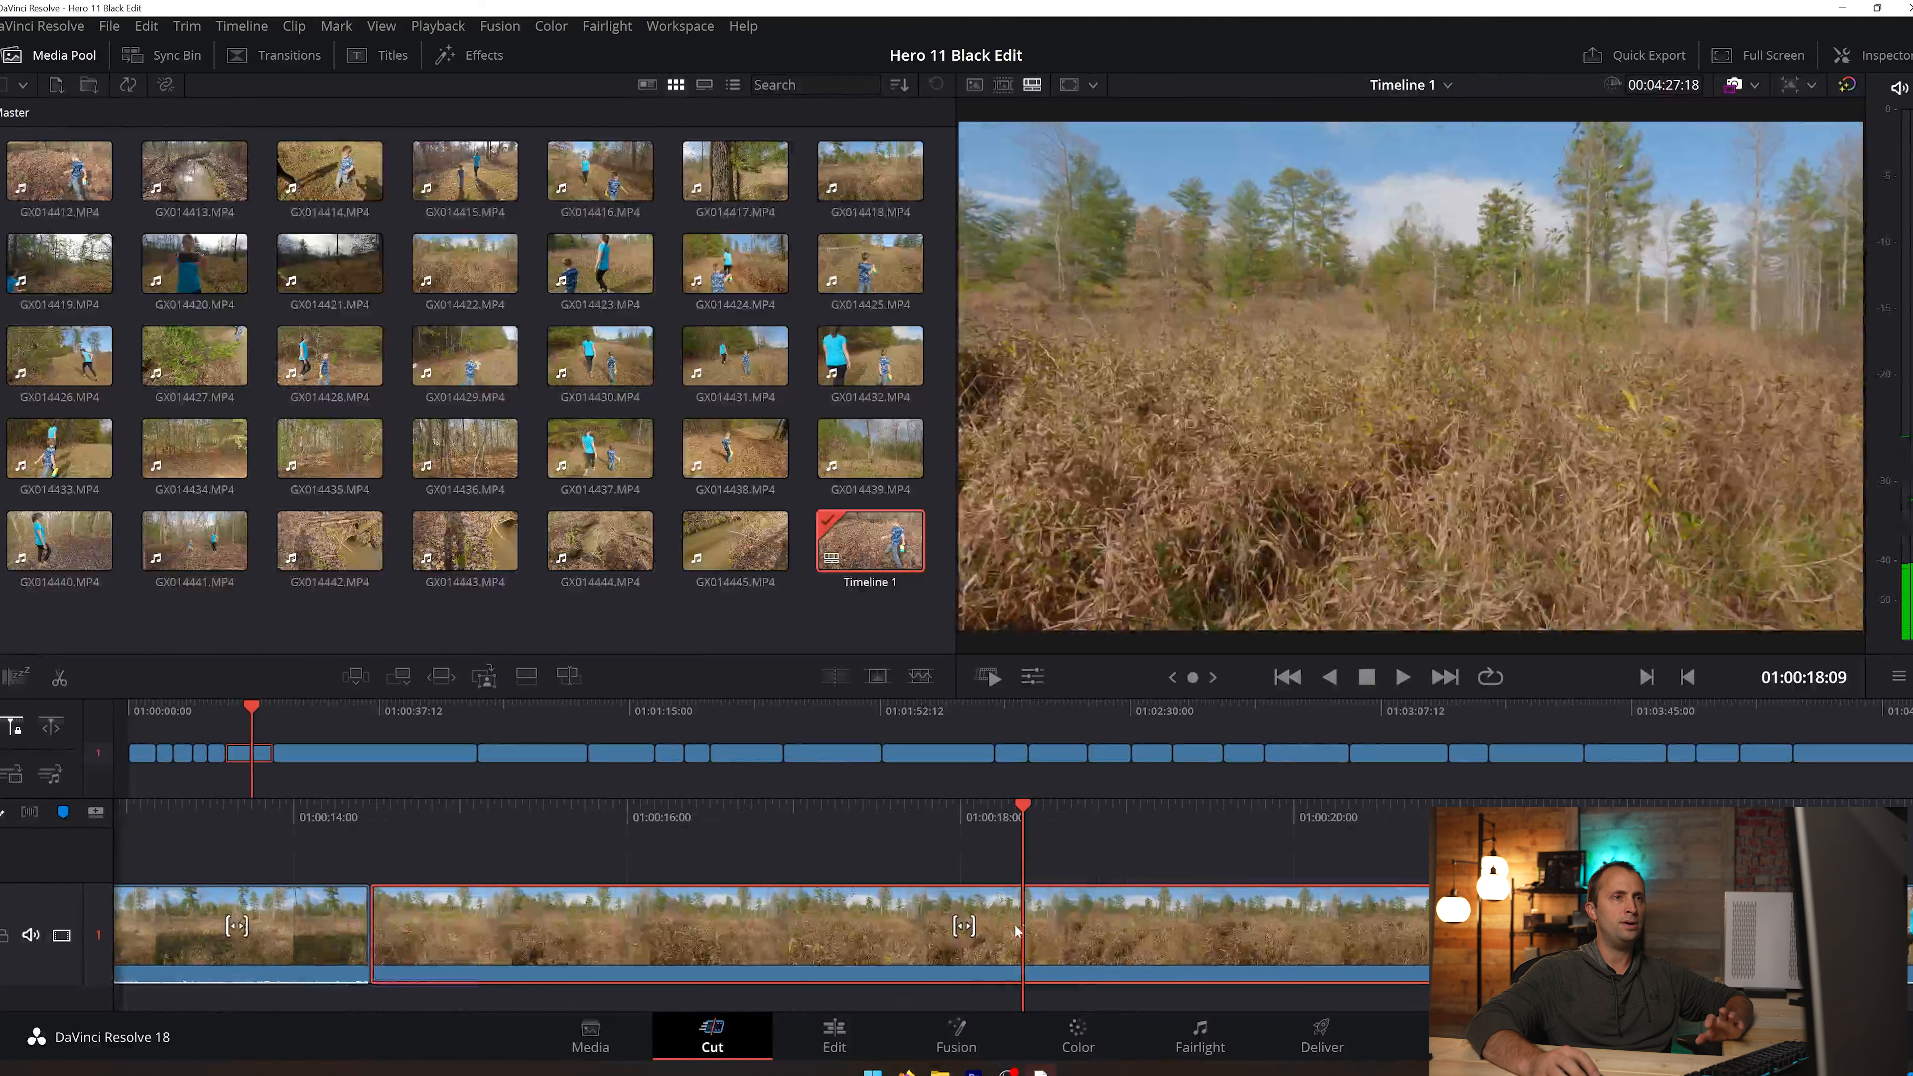
pyautogui.rightClick(1016, 931)
pyautogui.click(1067, 716)
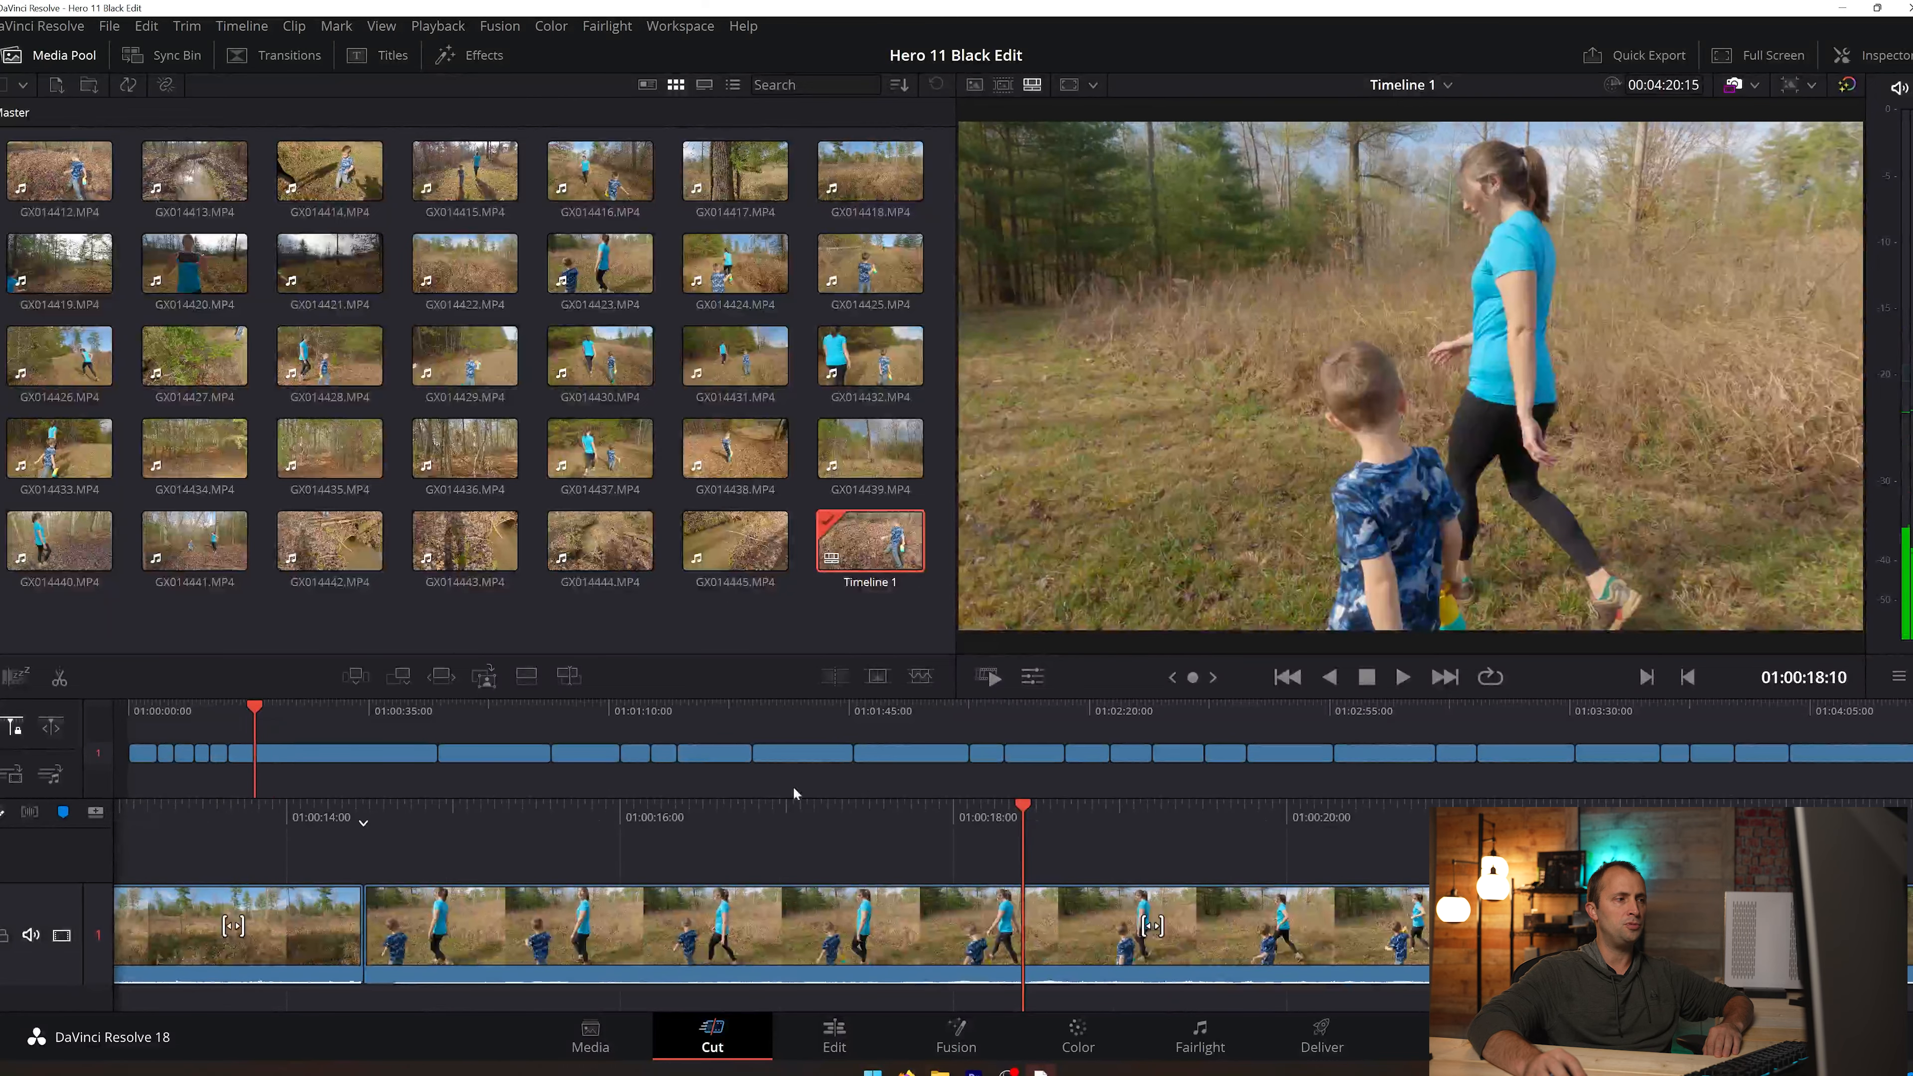
# Step: Trim the start of the woman and boy's running clip to the frame at 01:00:18:10, play it back and split it at 01:00:19:12
pyautogui.moveTo(371, 932); pyautogui.dragTo(1038, 931)
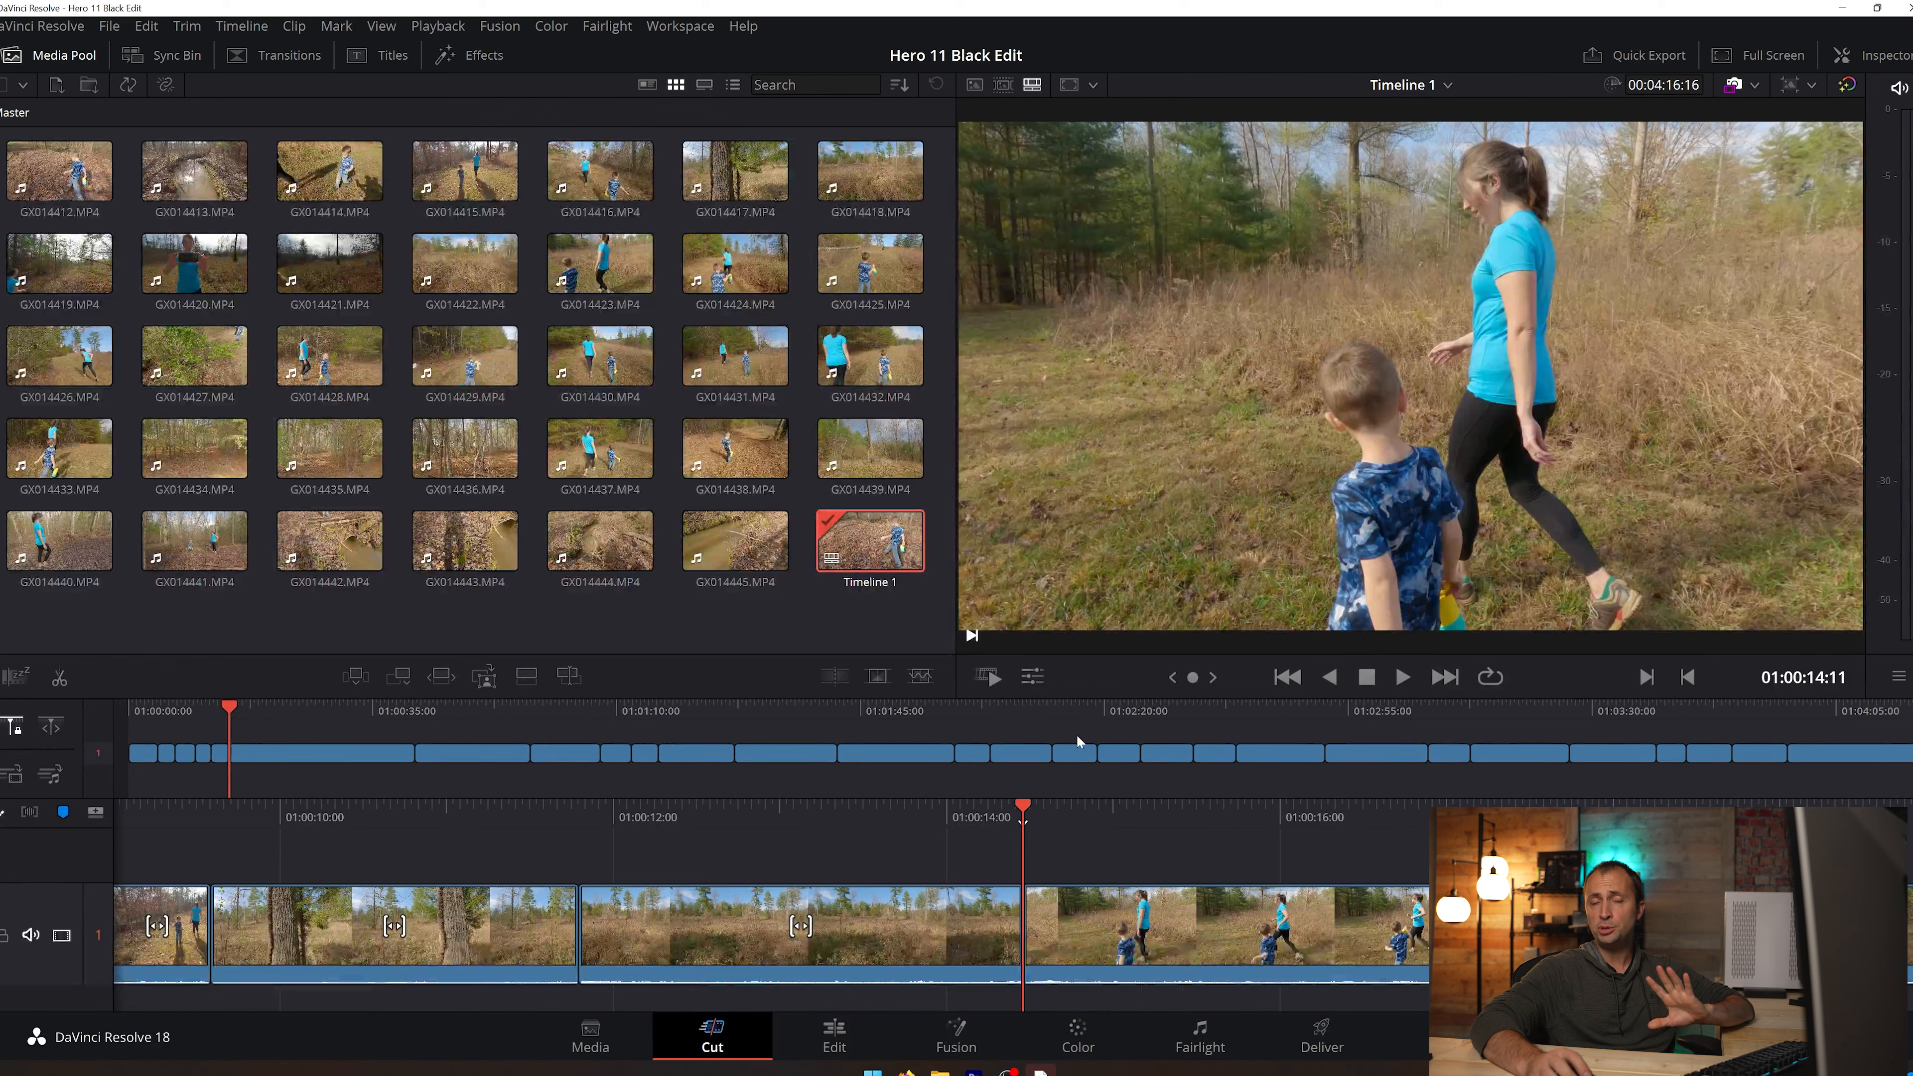
pyautogui.click(1401, 678)
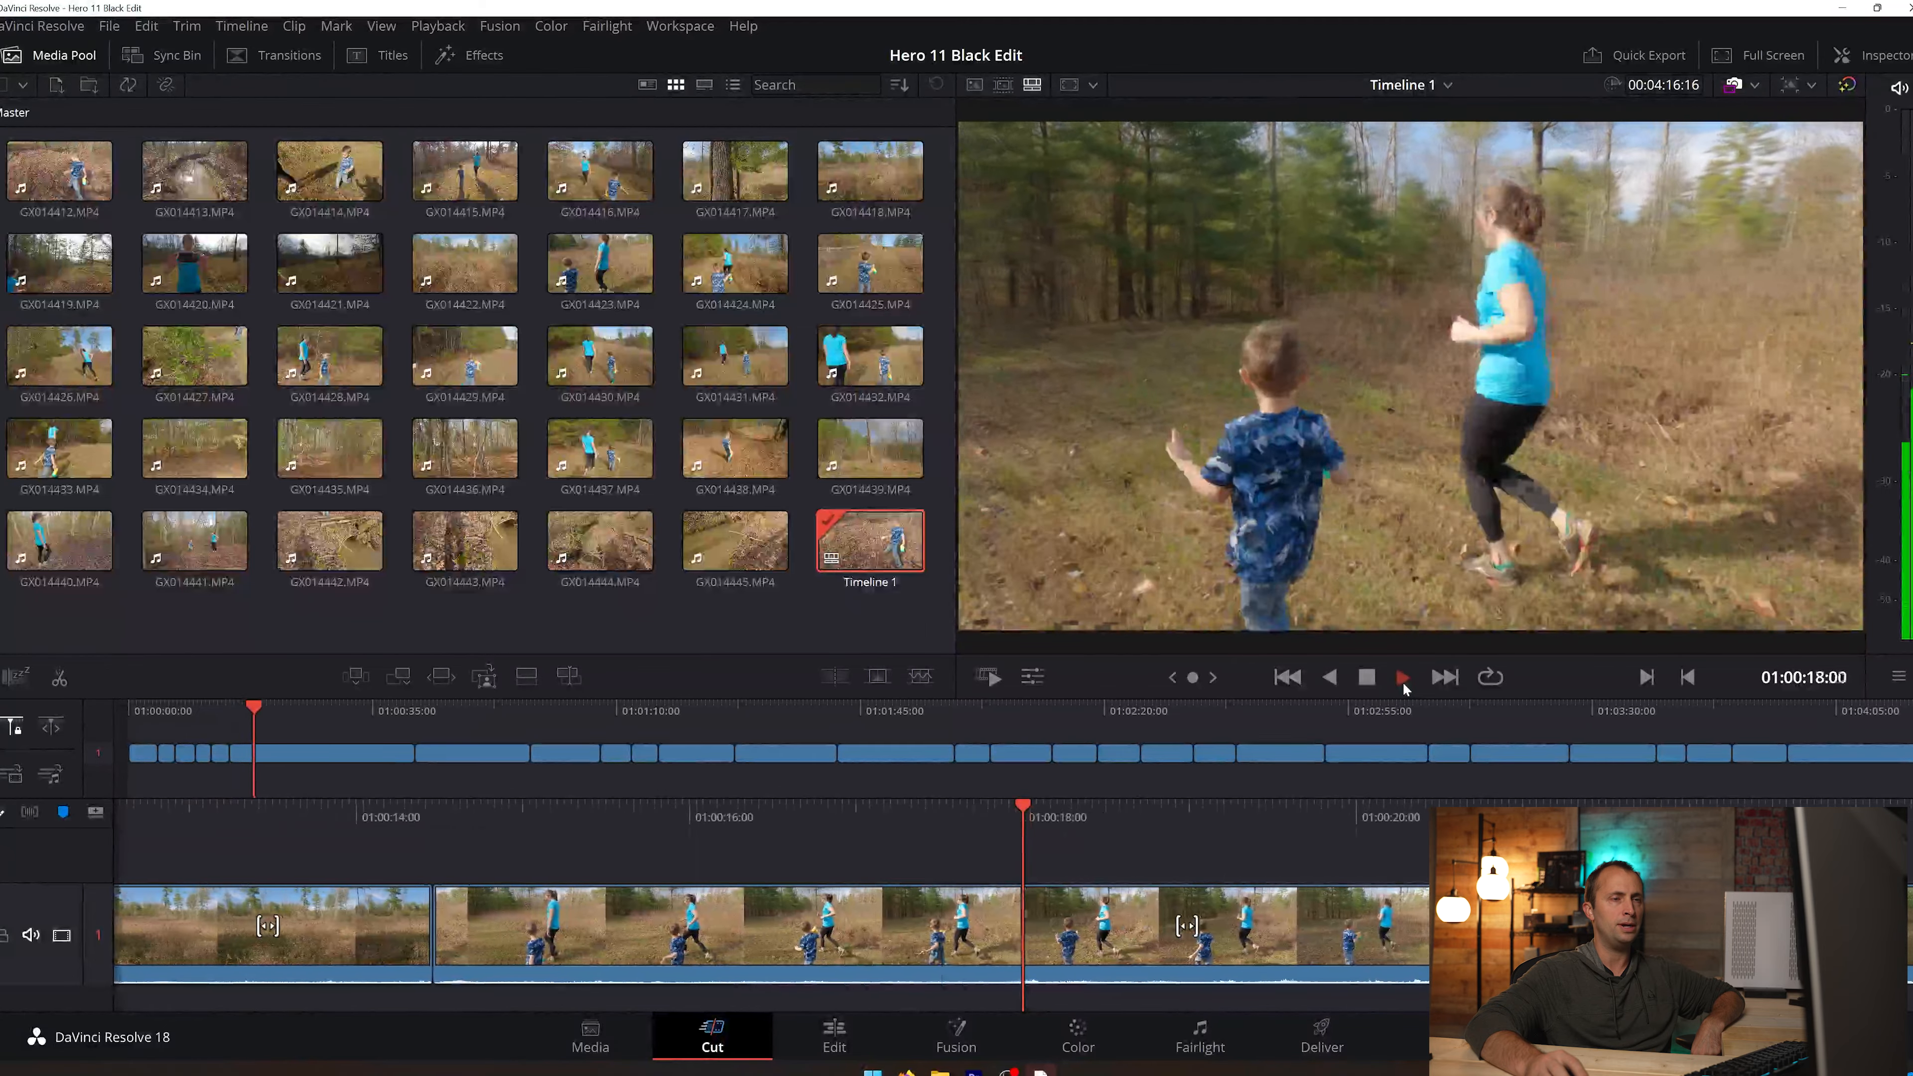
pyautogui.click(1365, 678)
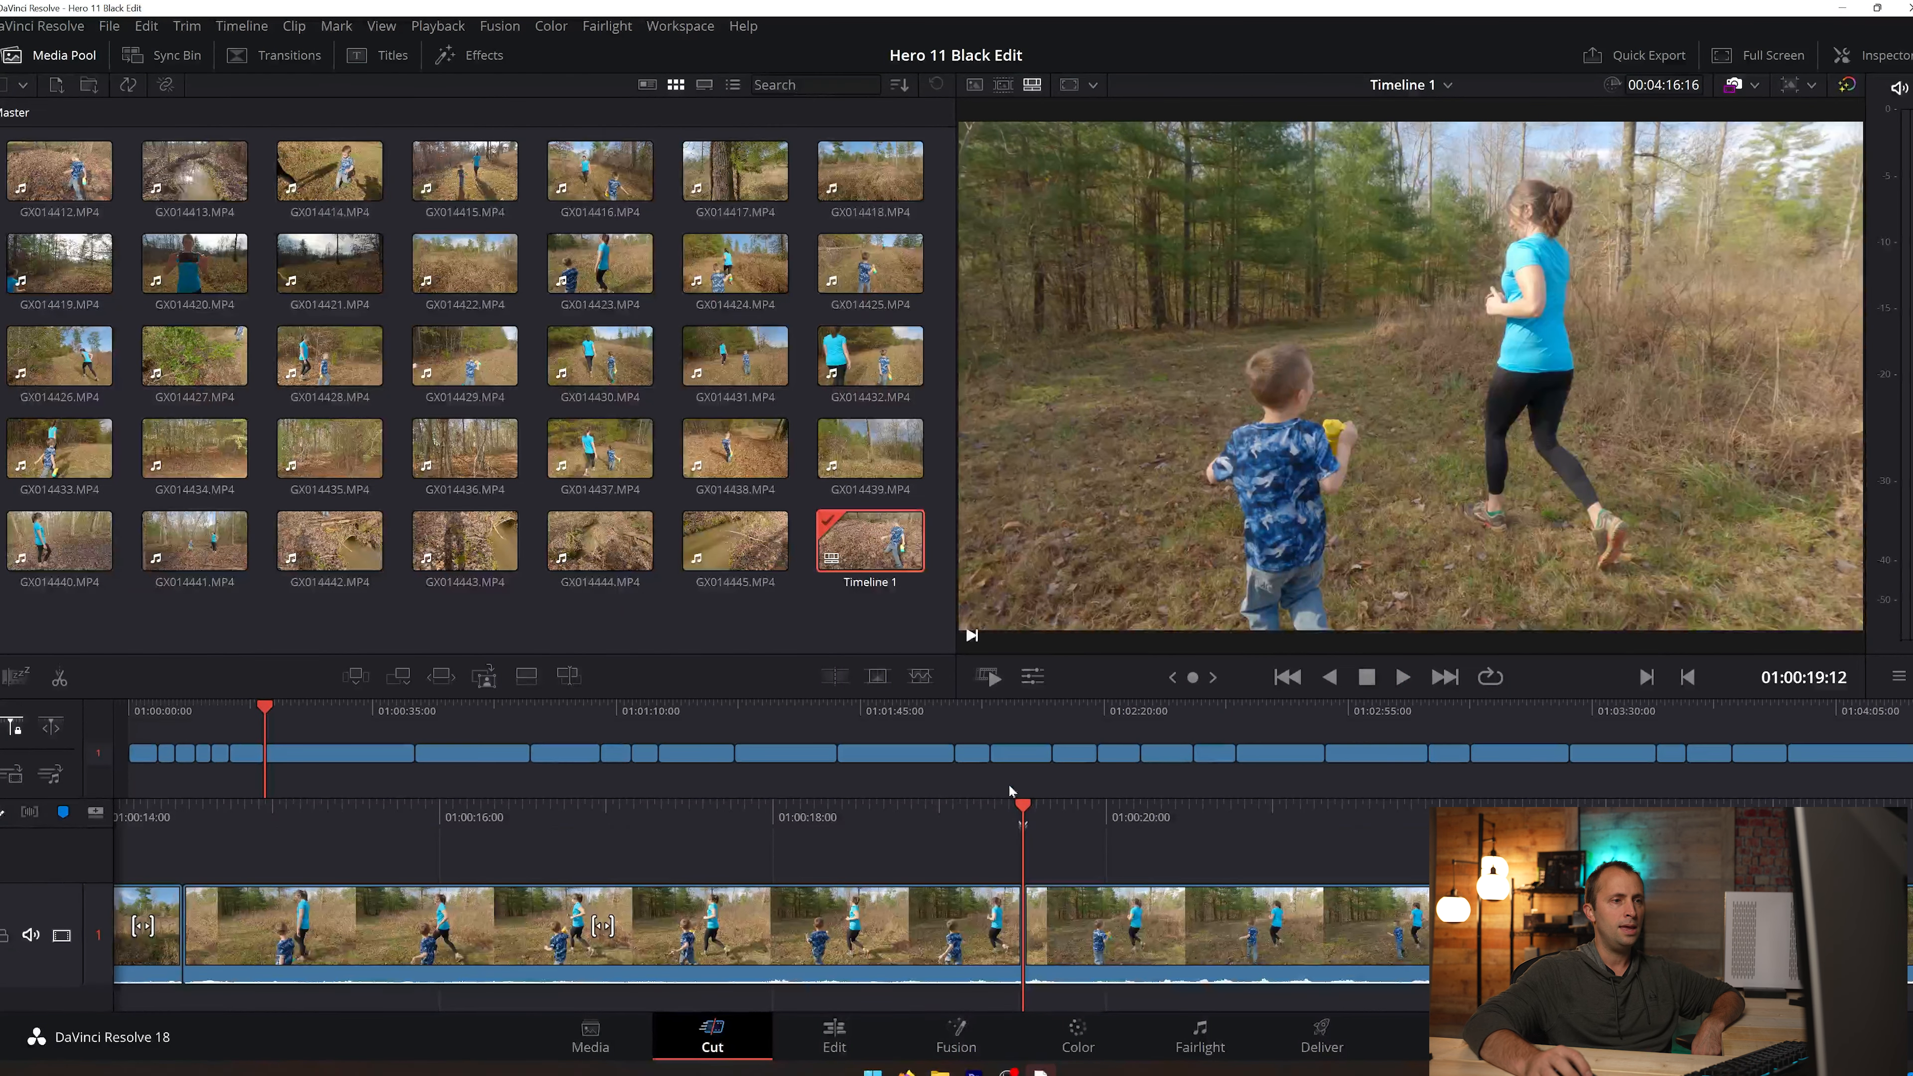
pyautogui.moveTo(1025, 806); pyautogui.dragTo(630, 791)
pyautogui.click(58, 679)
# Step: Split the running clip again further along, with the last split at 01:00:24:09, and cut the remainder after it from the timeline
pyautogui.moveTo(1024, 810); pyautogui.dragTo(609, 765)
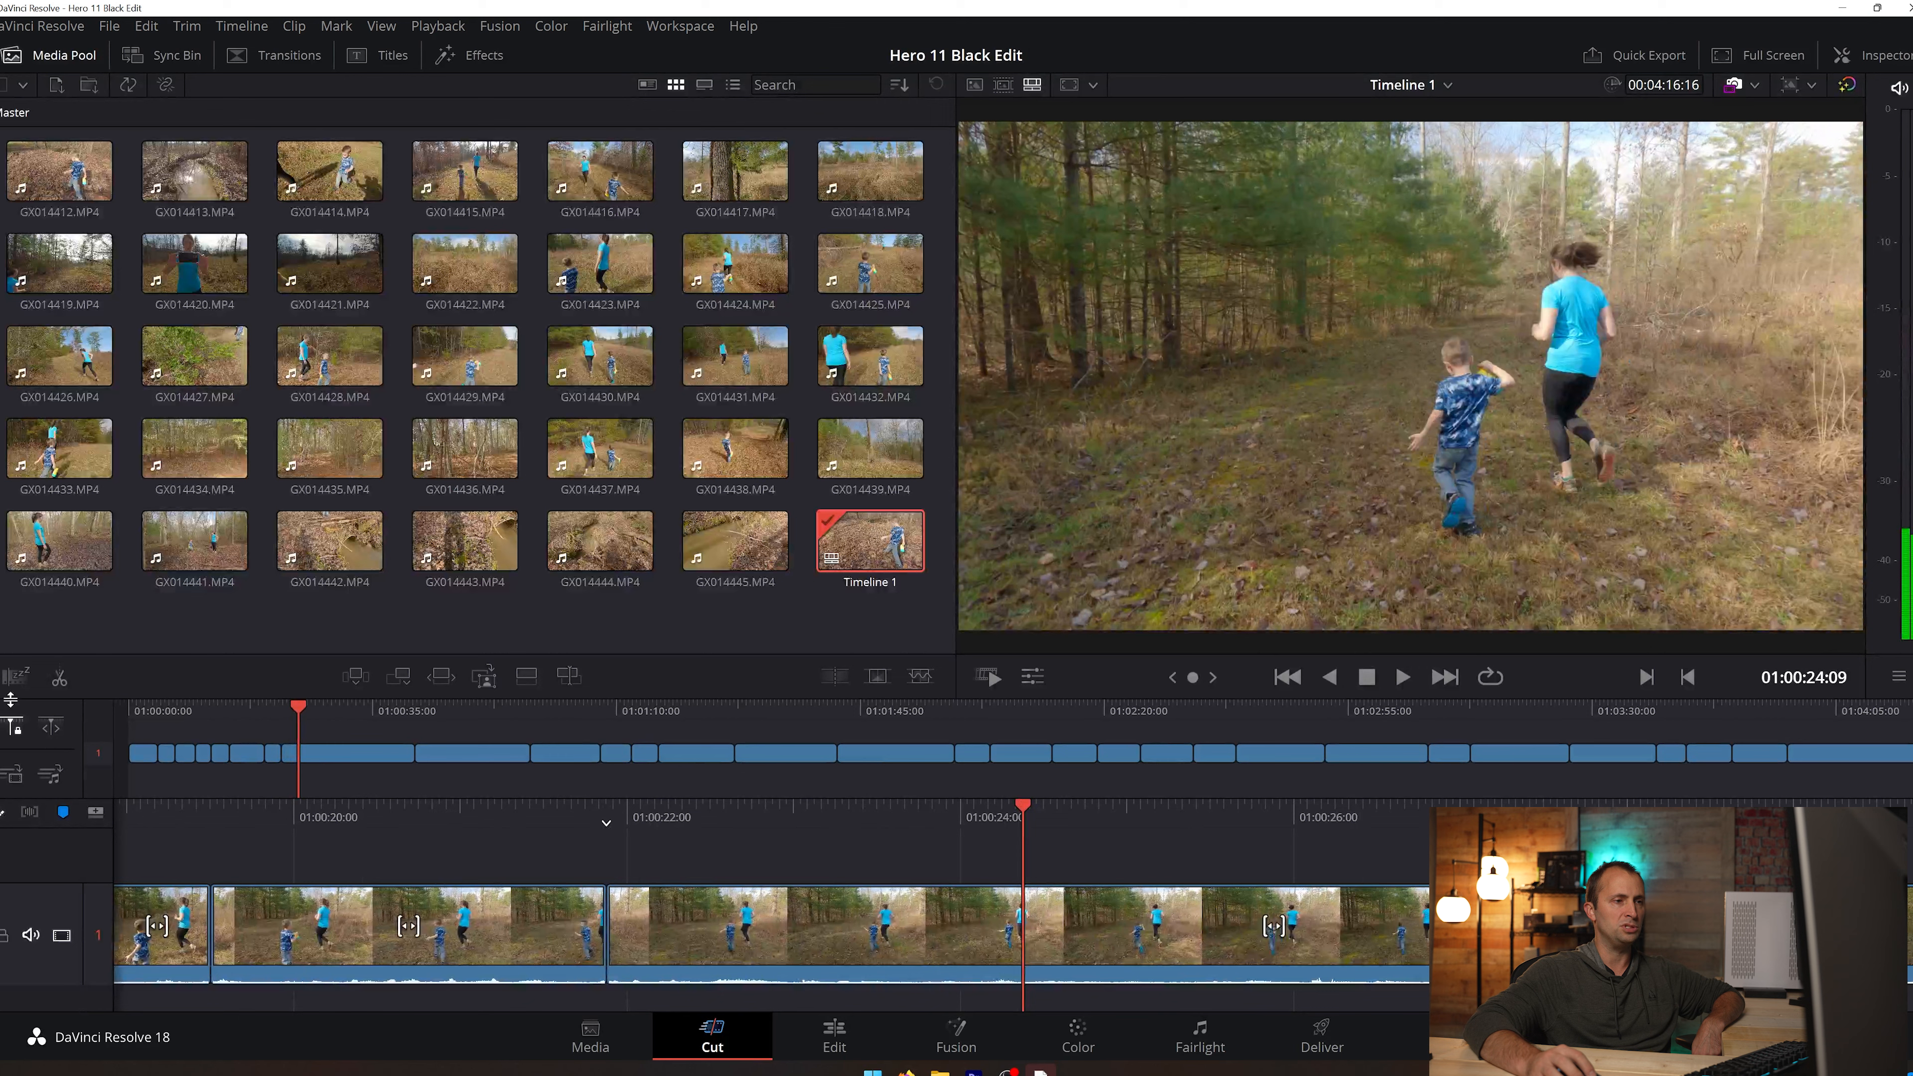
pyautogui.click(60, 682)
pyautogui.rightClick(1163, 925)
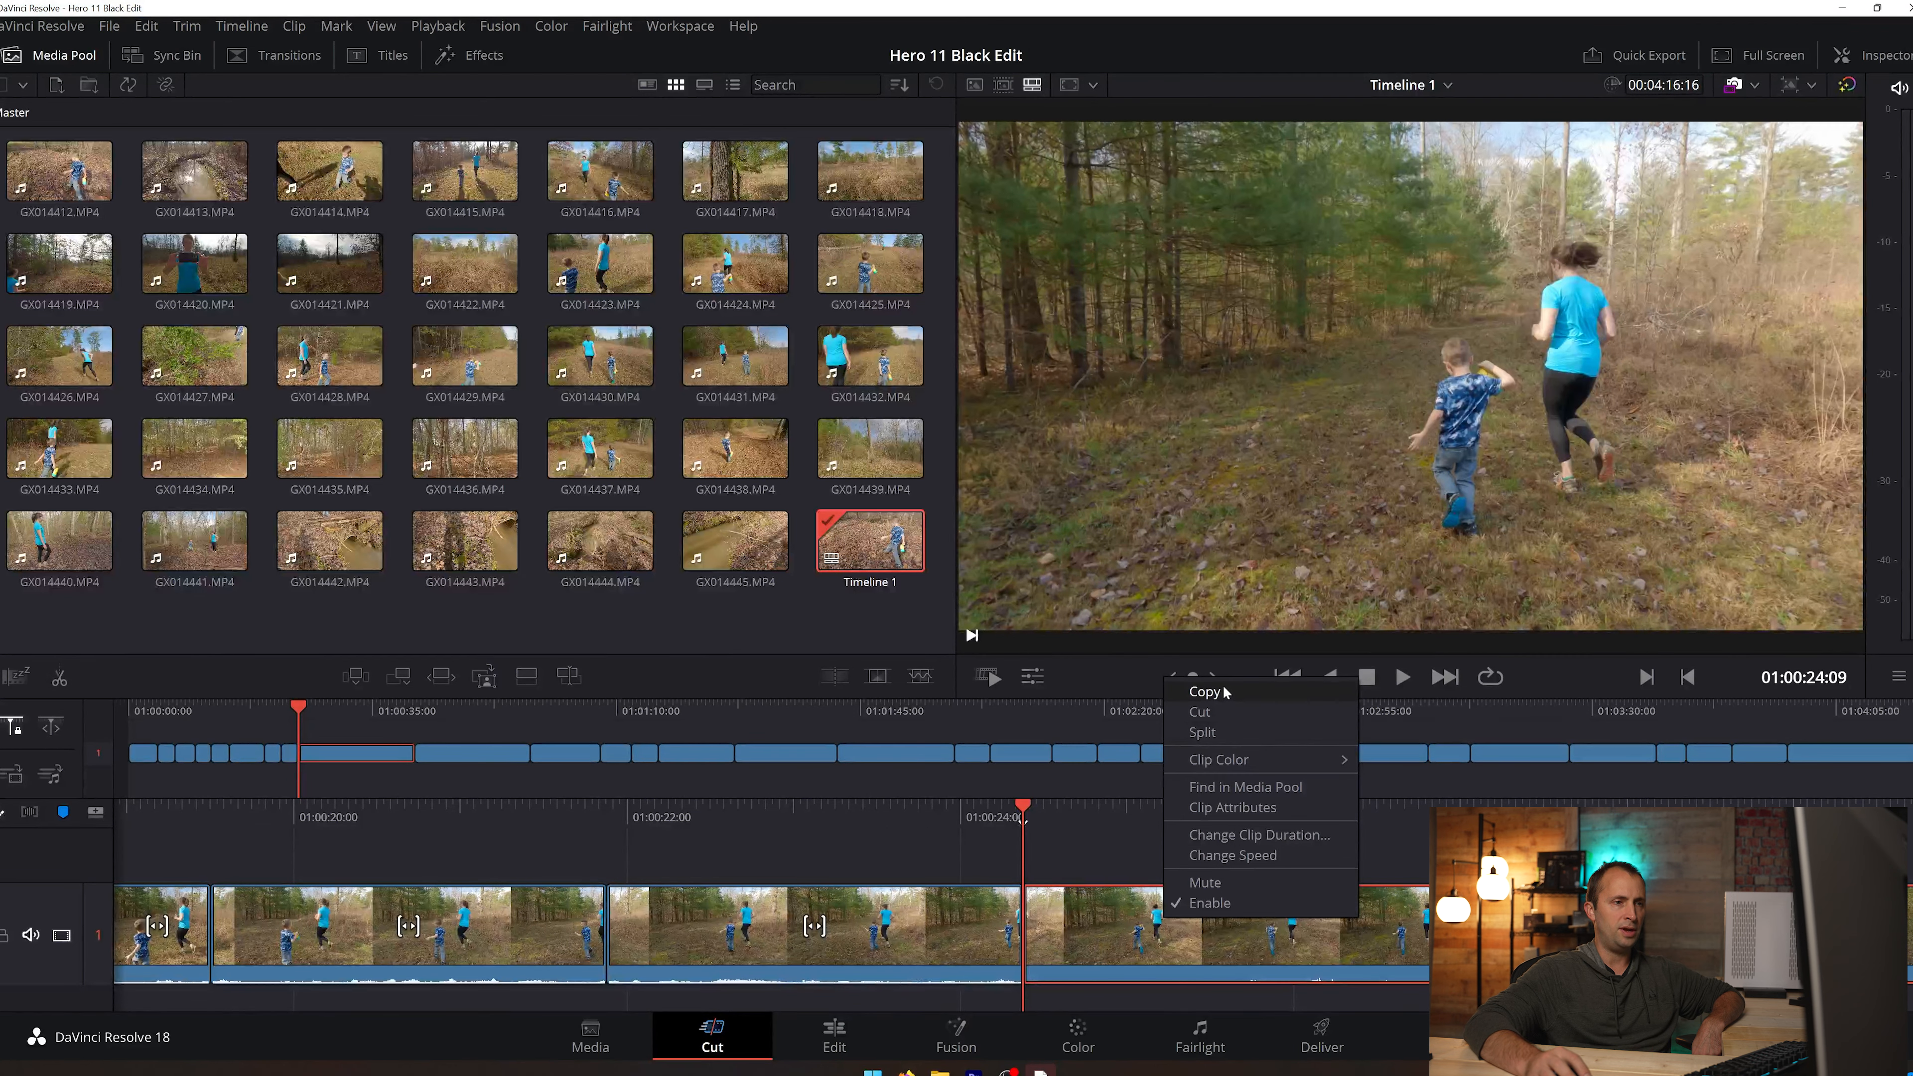
pyautogui.click(1226, 709)
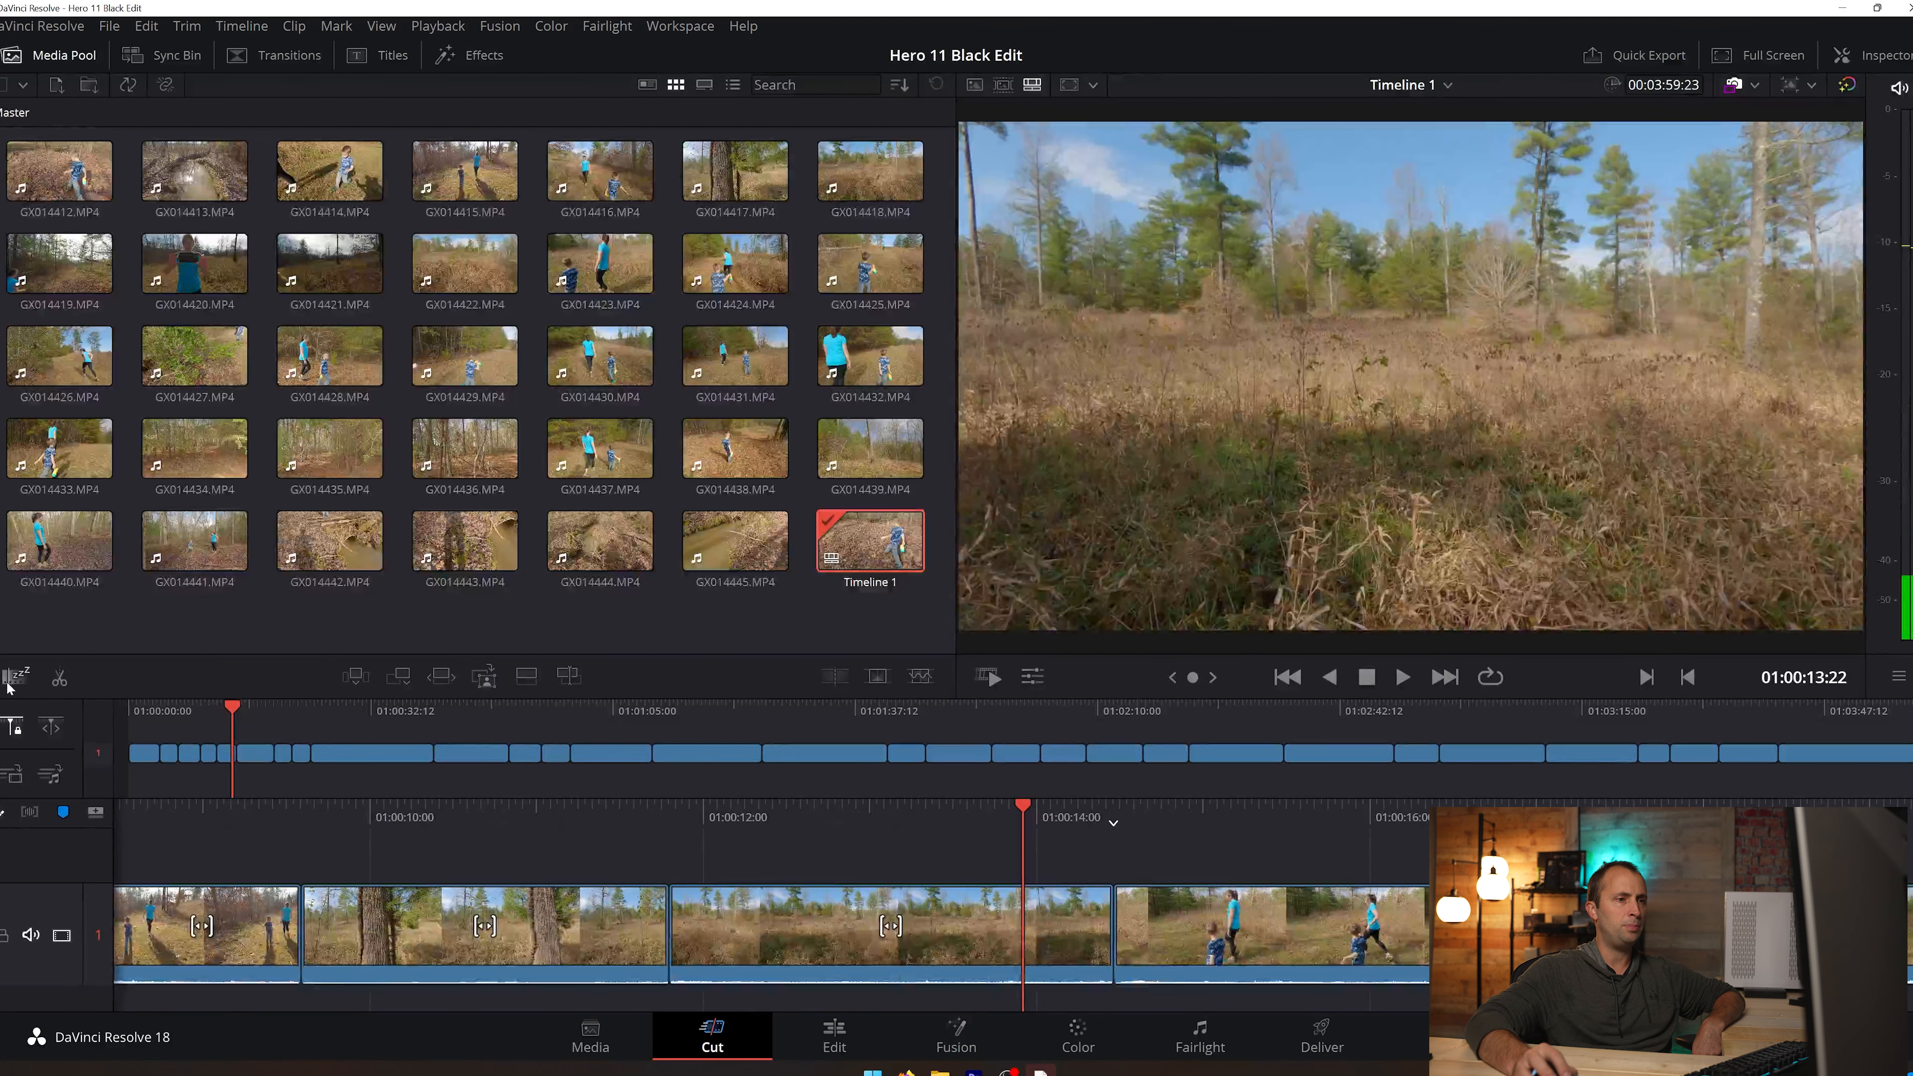
# Step: Set the speed of the running clip's second section, starting at 01:00:19:12, to 0.40
pyautogui.moveTo(1188, 677); pyautogui.dragTo(1212, 745)
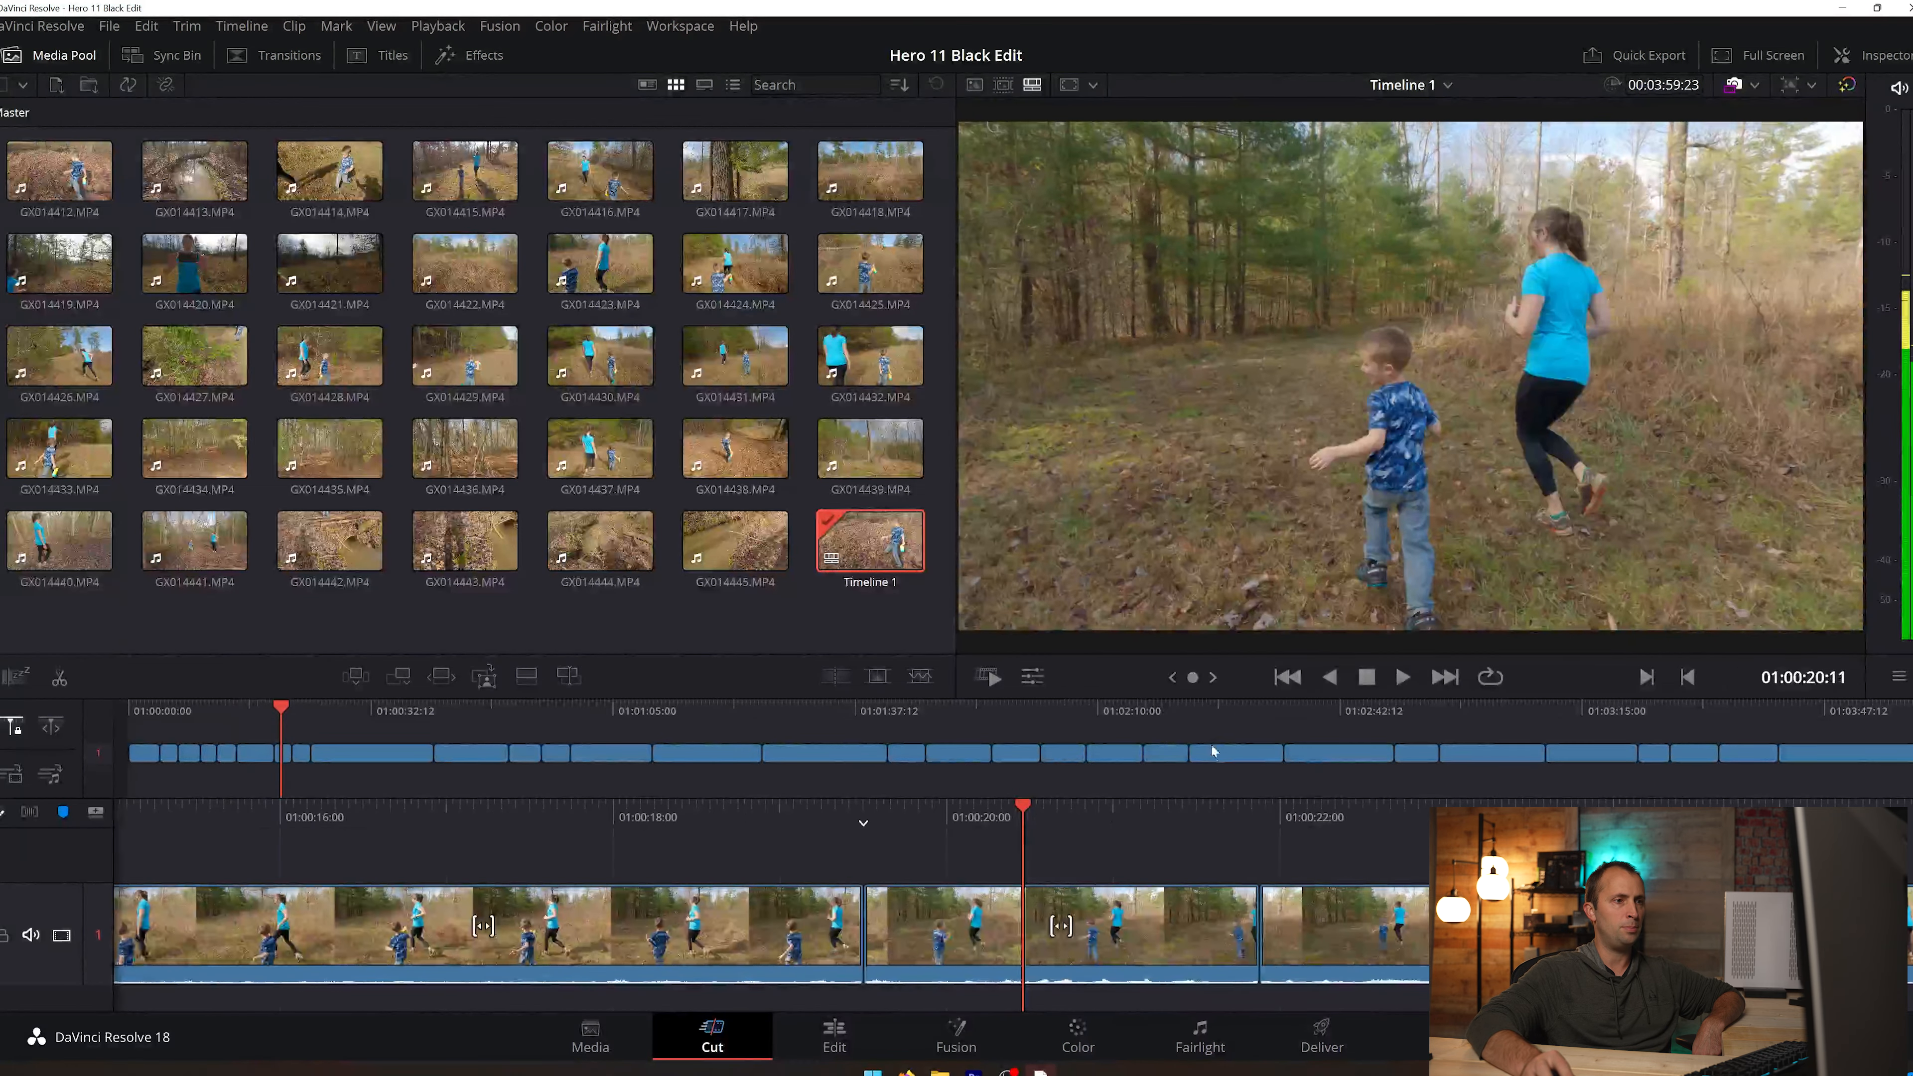
pyautogui.rightClick(1170, 942)
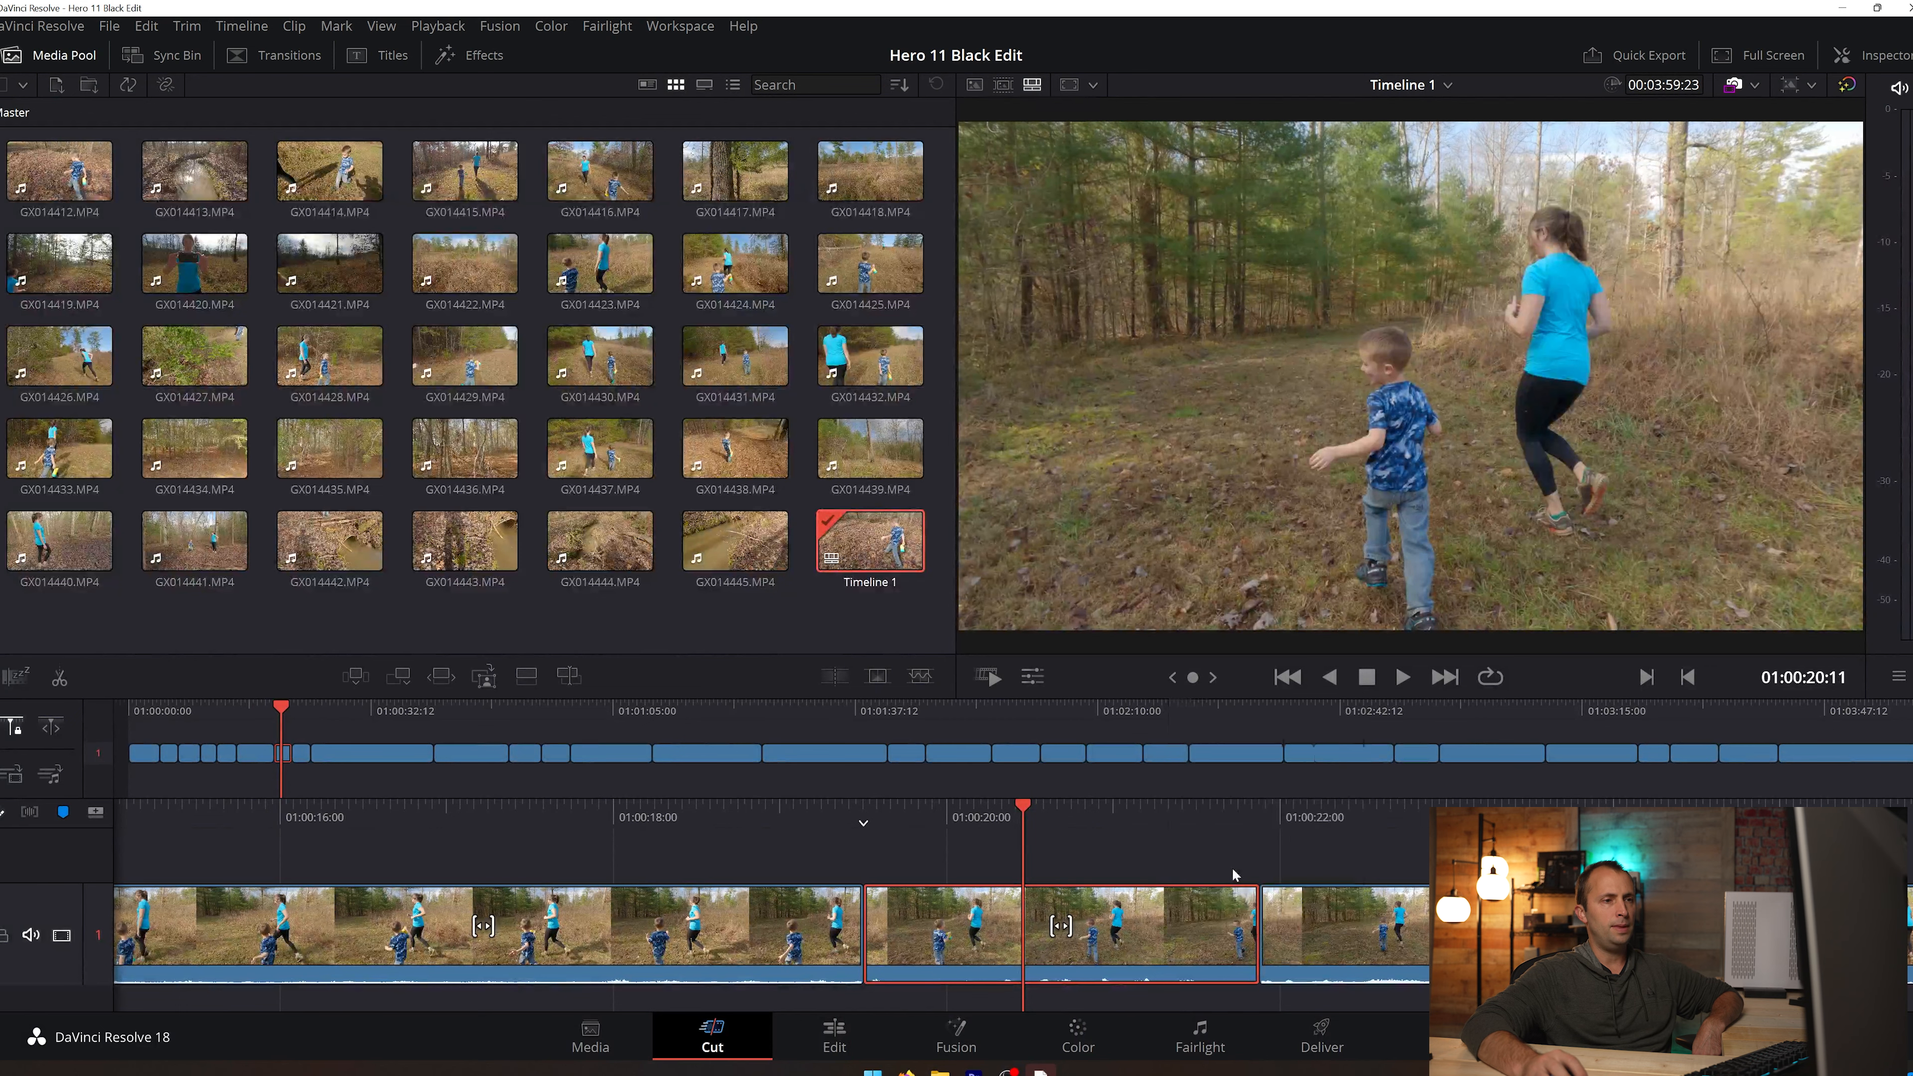
pyautogui.click(1233, 872)
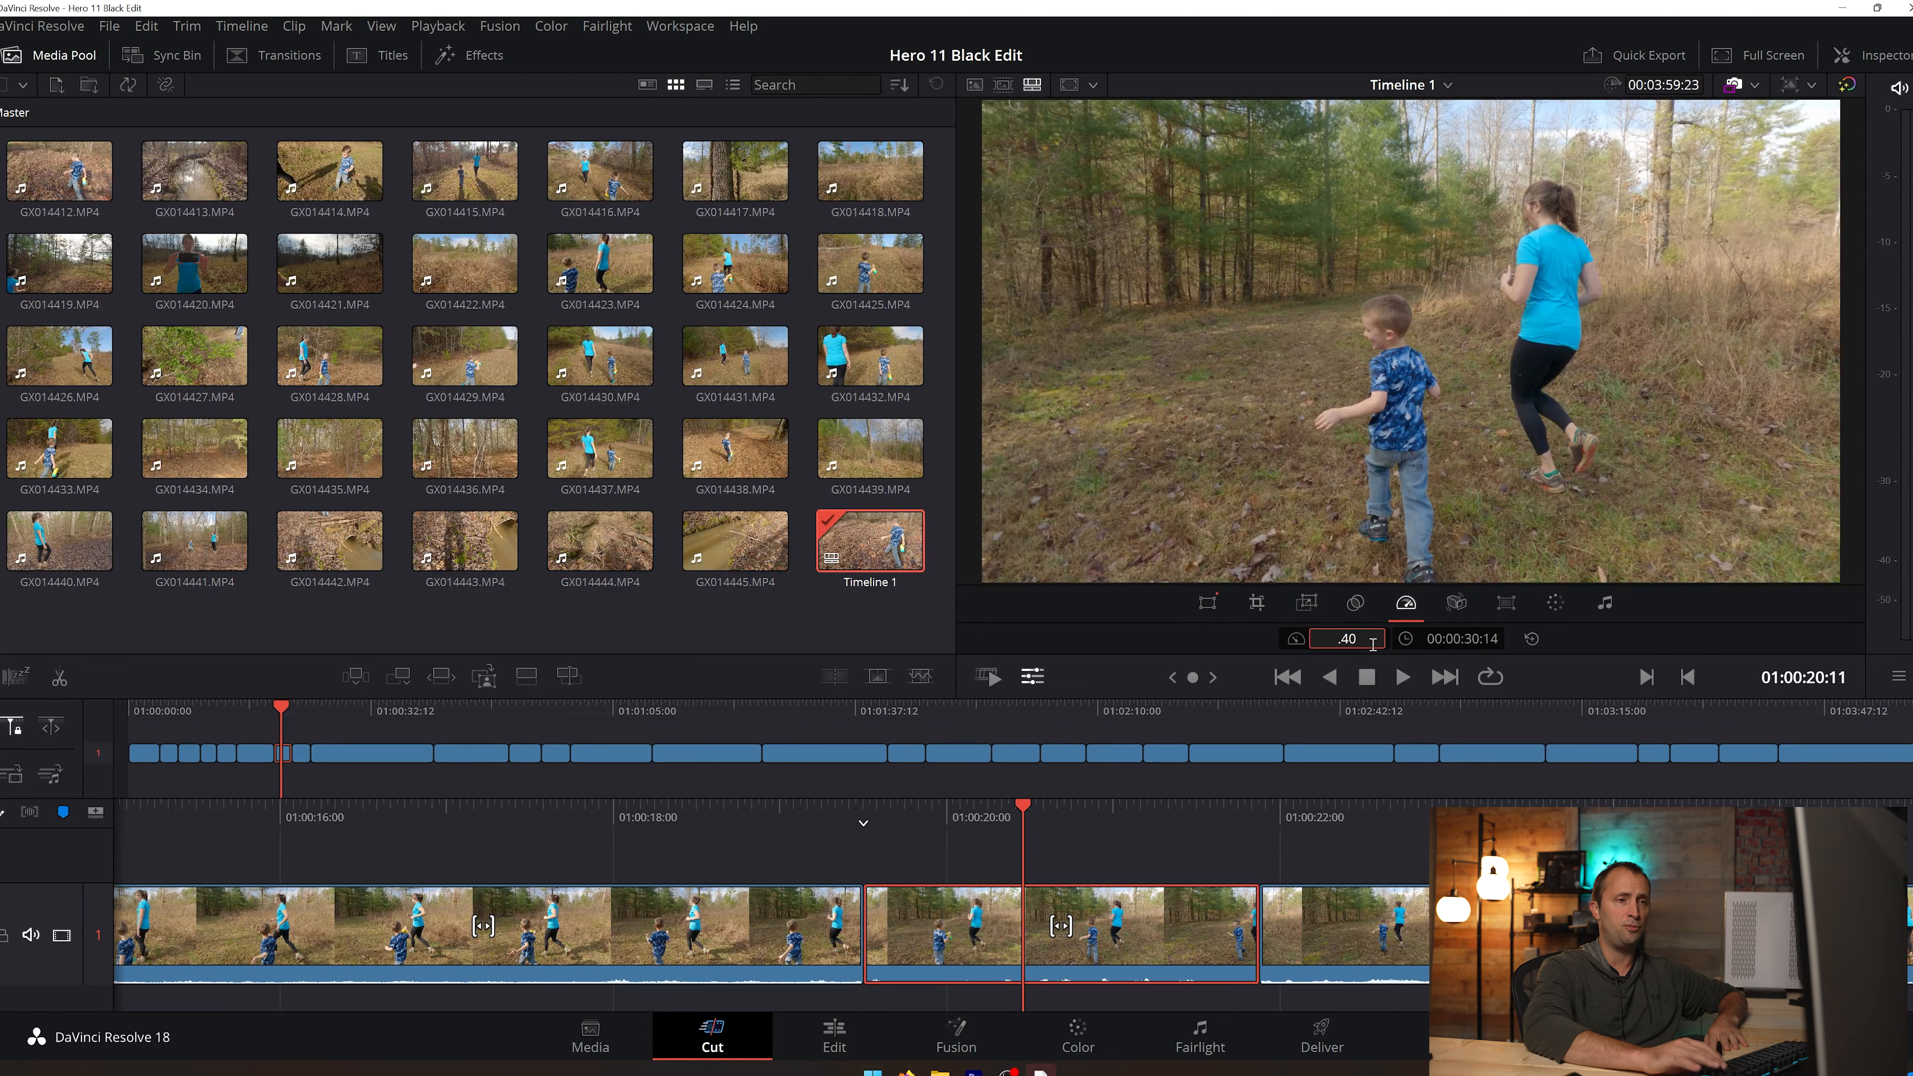
pyautogui.press('Return')
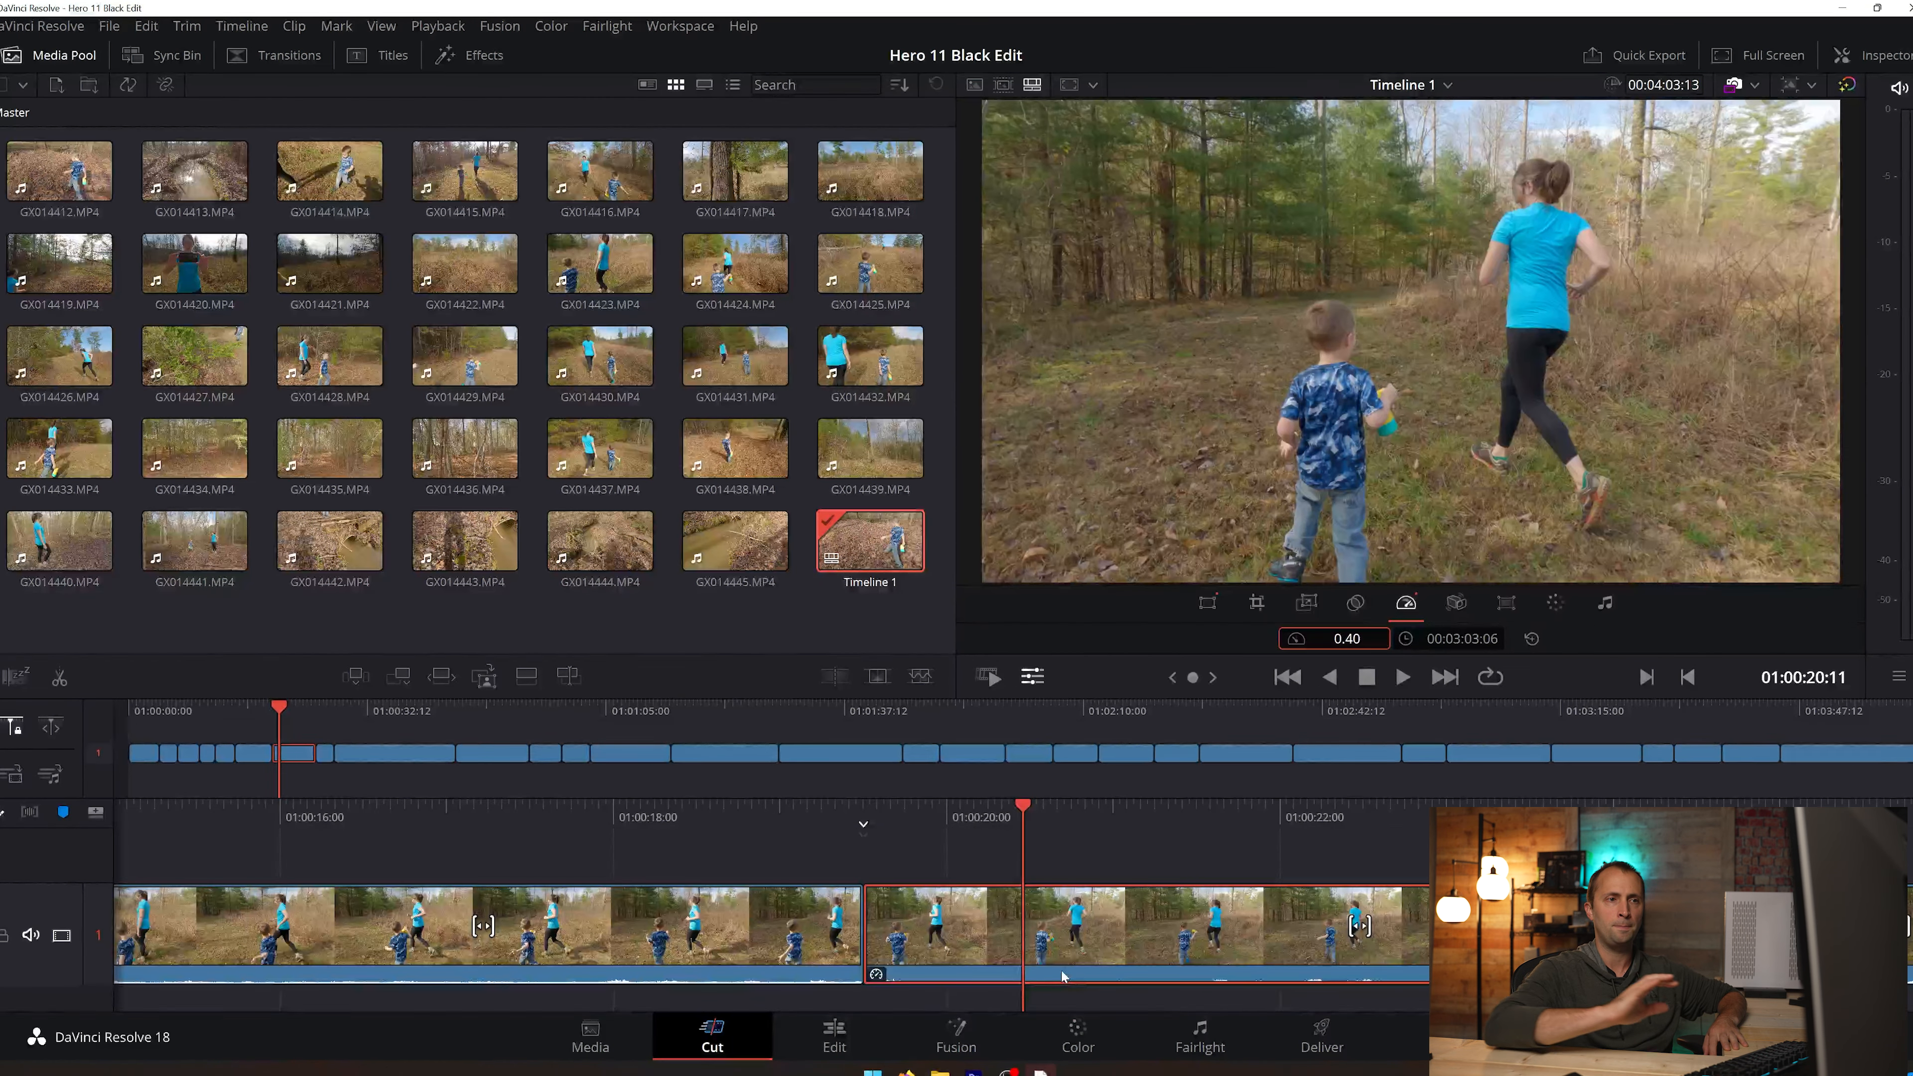
# Step: Play back the running clip from before the slowed section to check the change from normal speed to slow motion and back
pyautogui.click(811, 840)
pyautogui.moveTo(1022, 810); pyautogui.dragTo(967, 810)
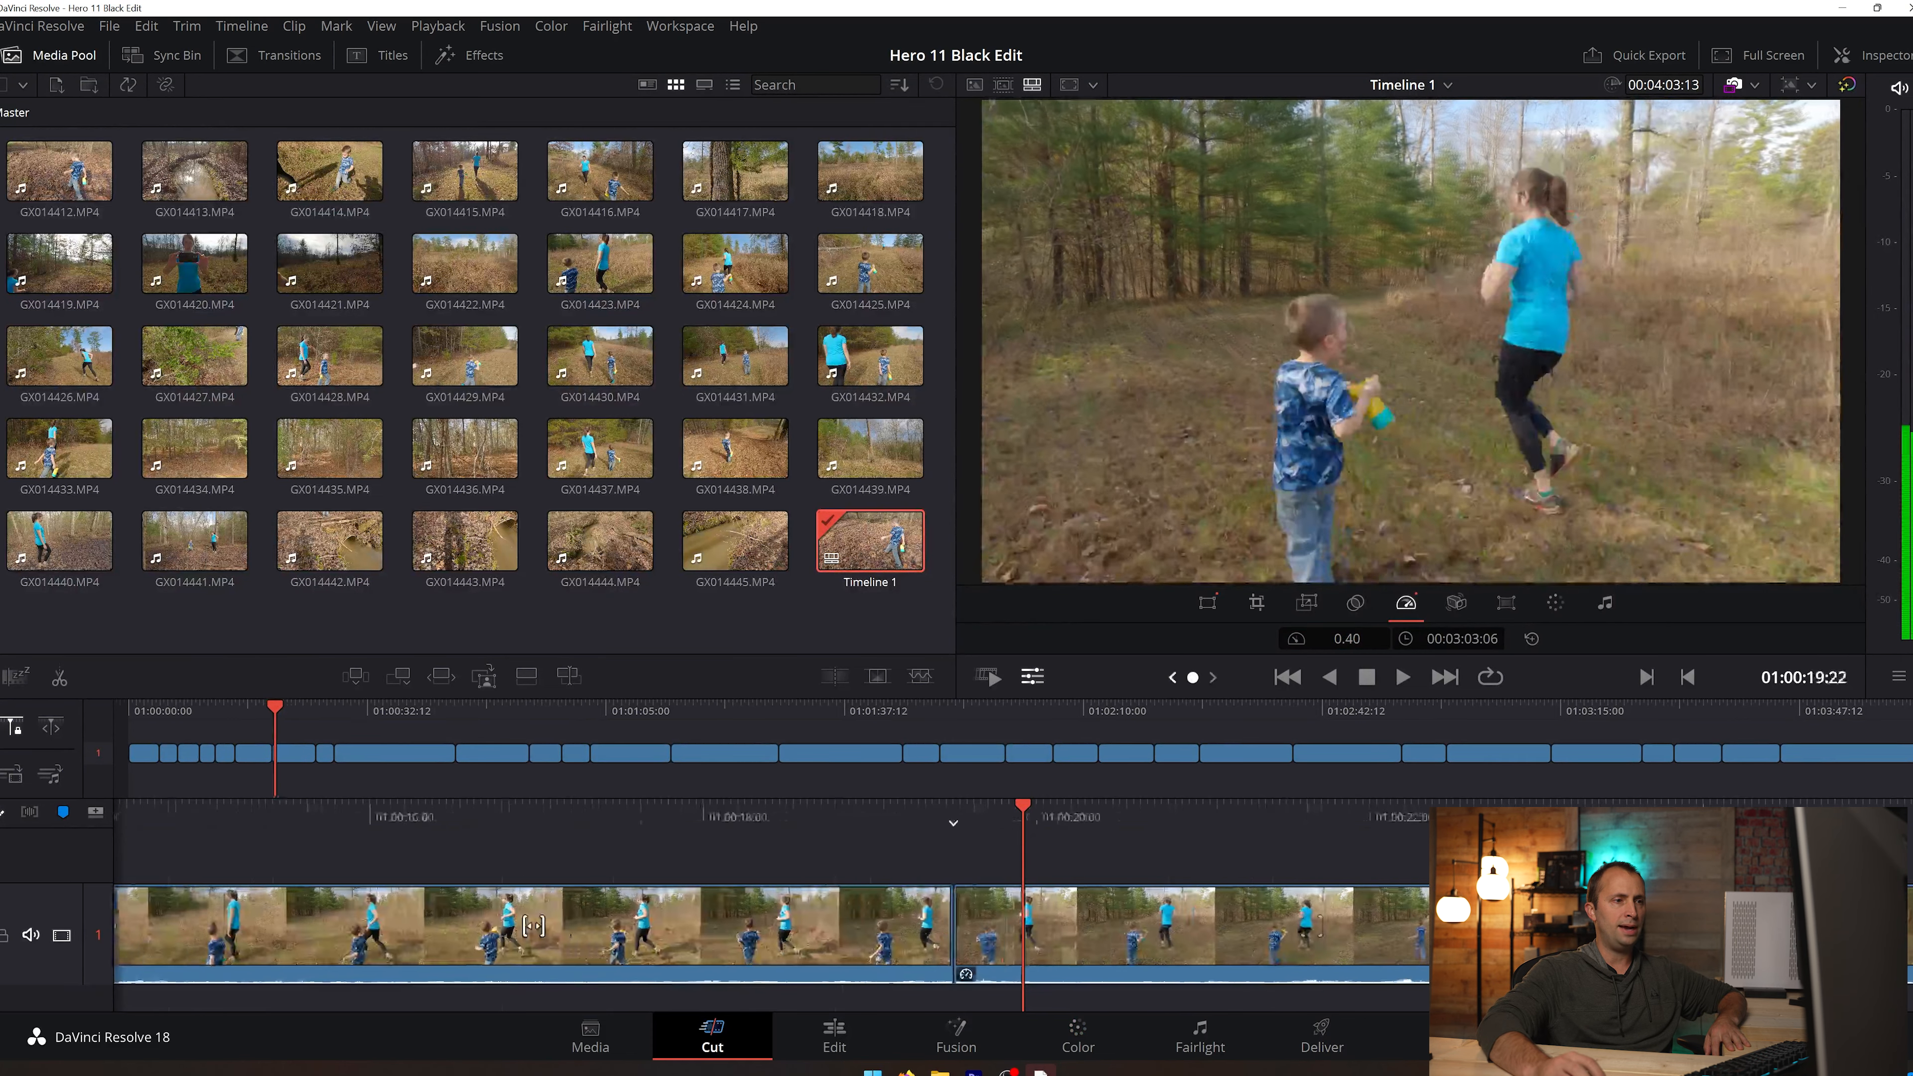
pyautogui.hotkey('ctrl', 'z')
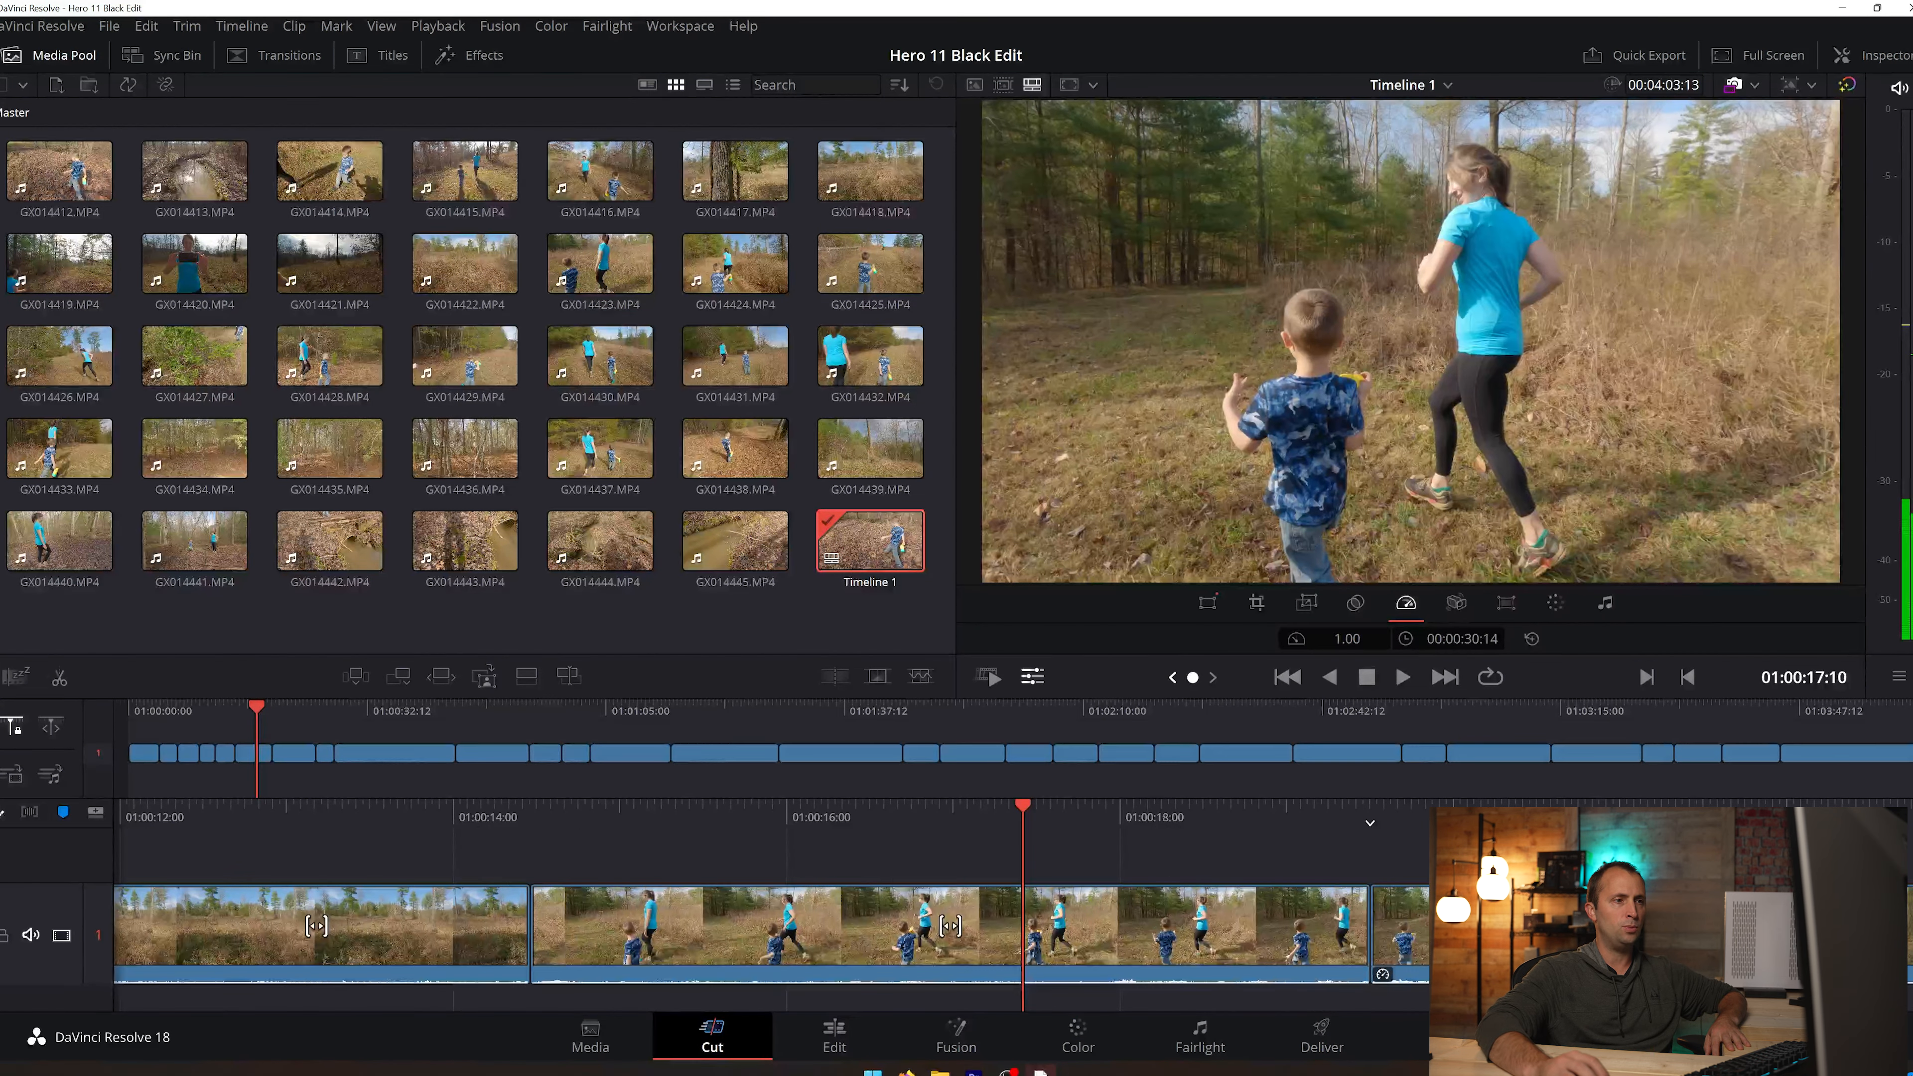
pyautogui.click(1401, 678)
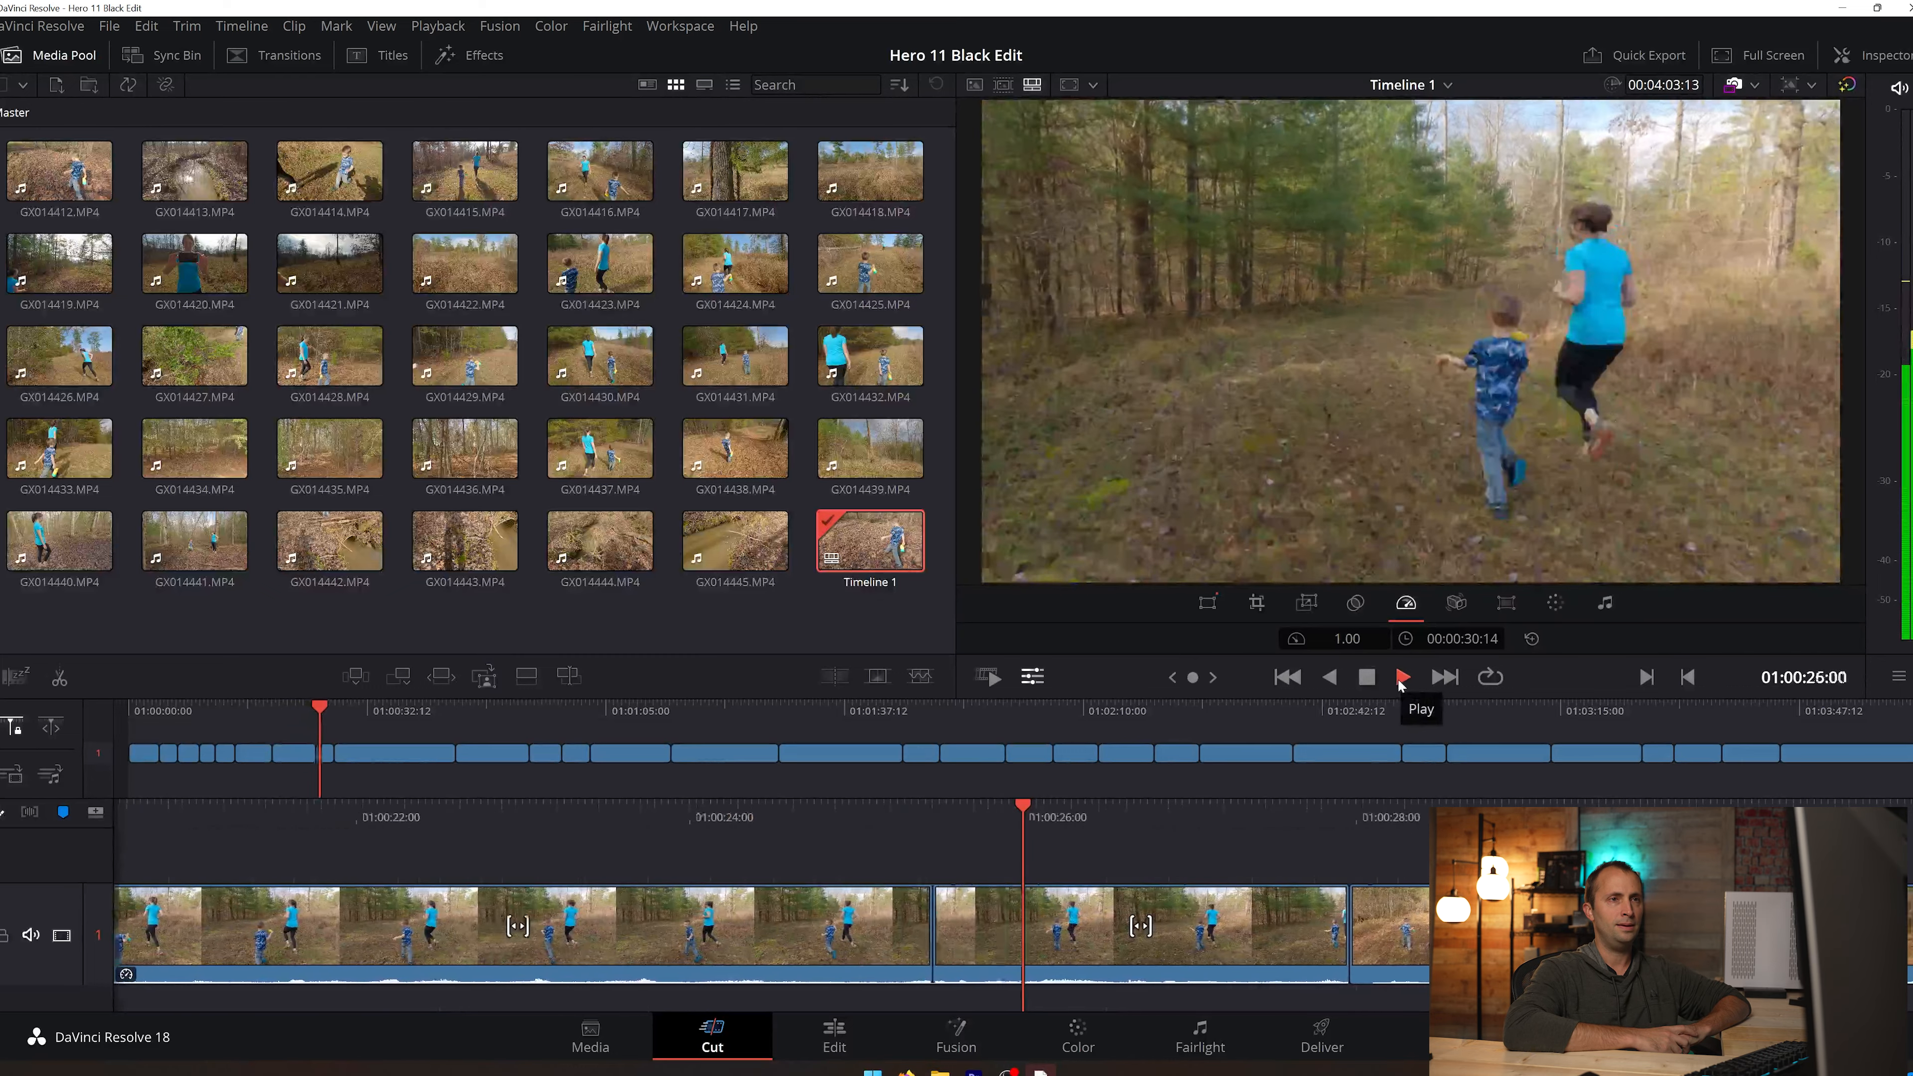
pyautogui.click(1372, 679)
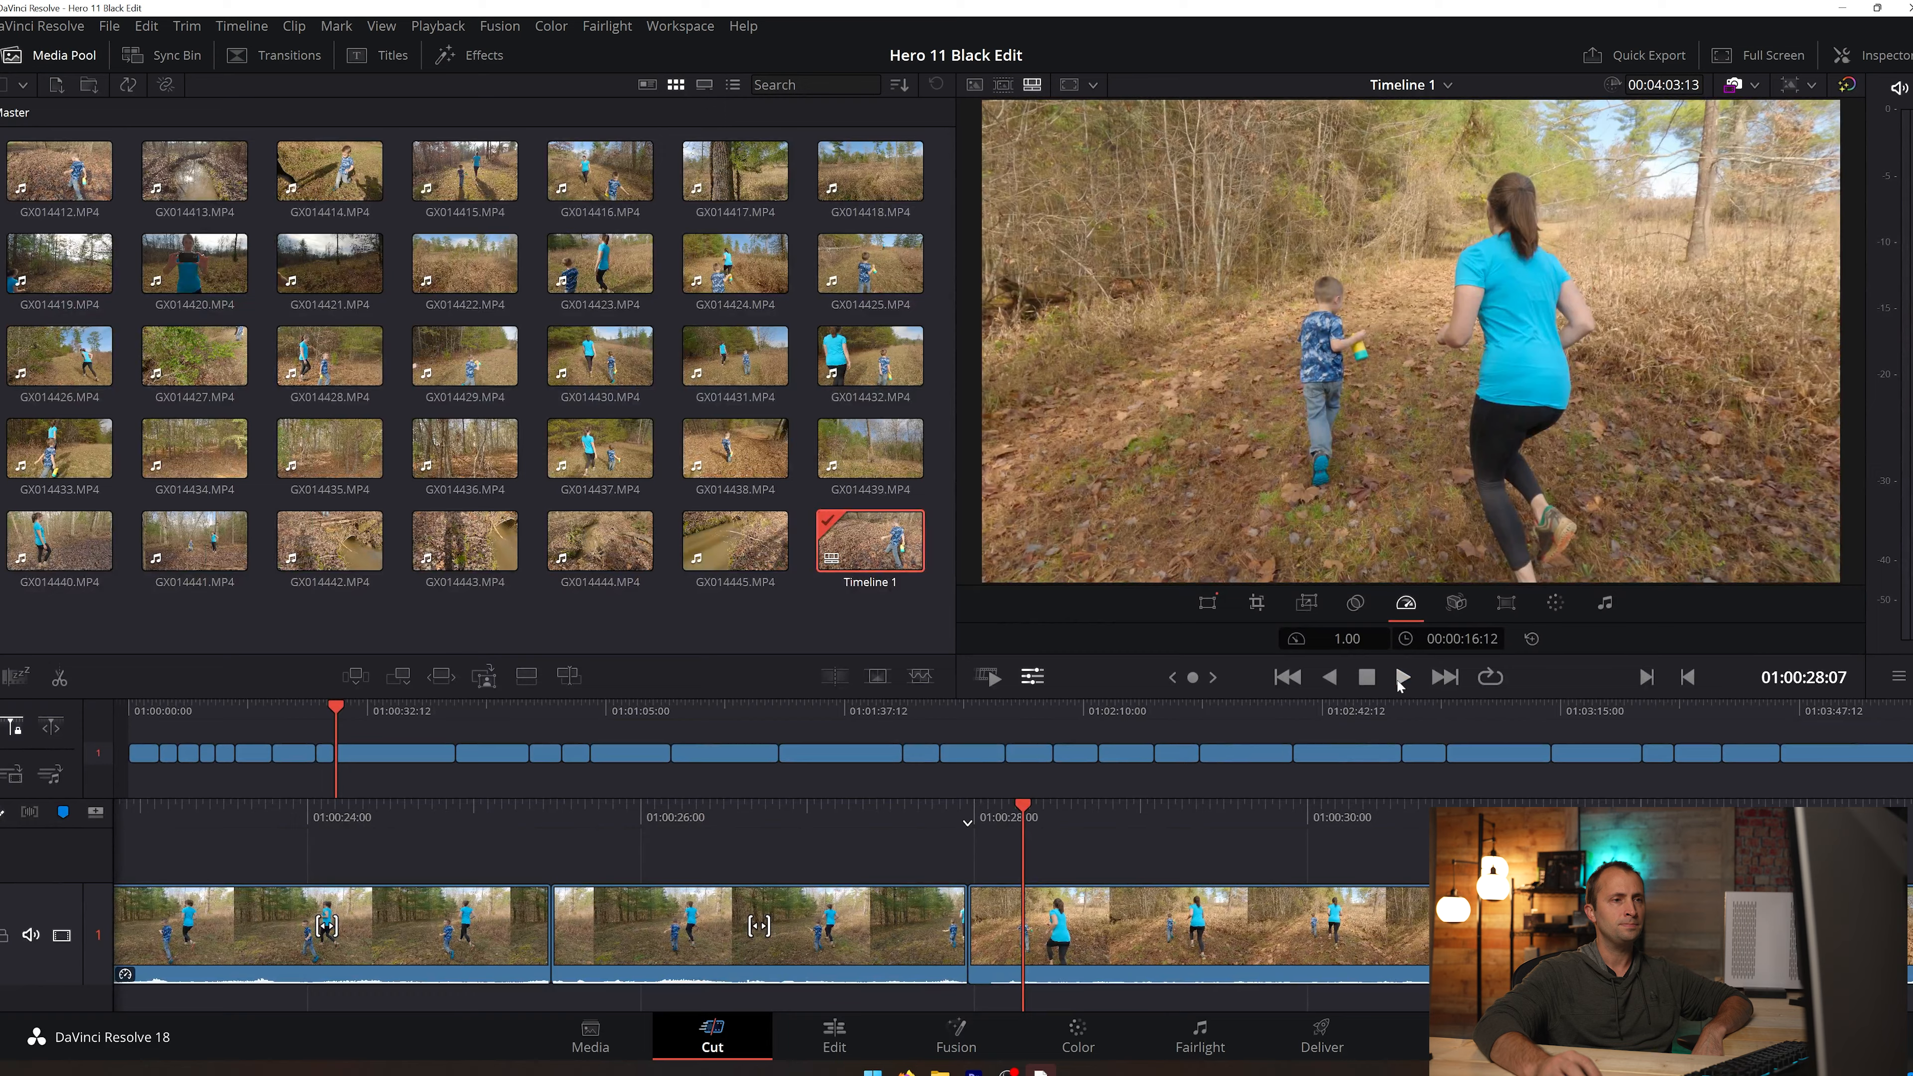
# Step: Play through the clip of the woman and boy running up the leaf-covered trail and trim its start to the frame at 01:00:29:18
pyautogui.click(1401, 678)
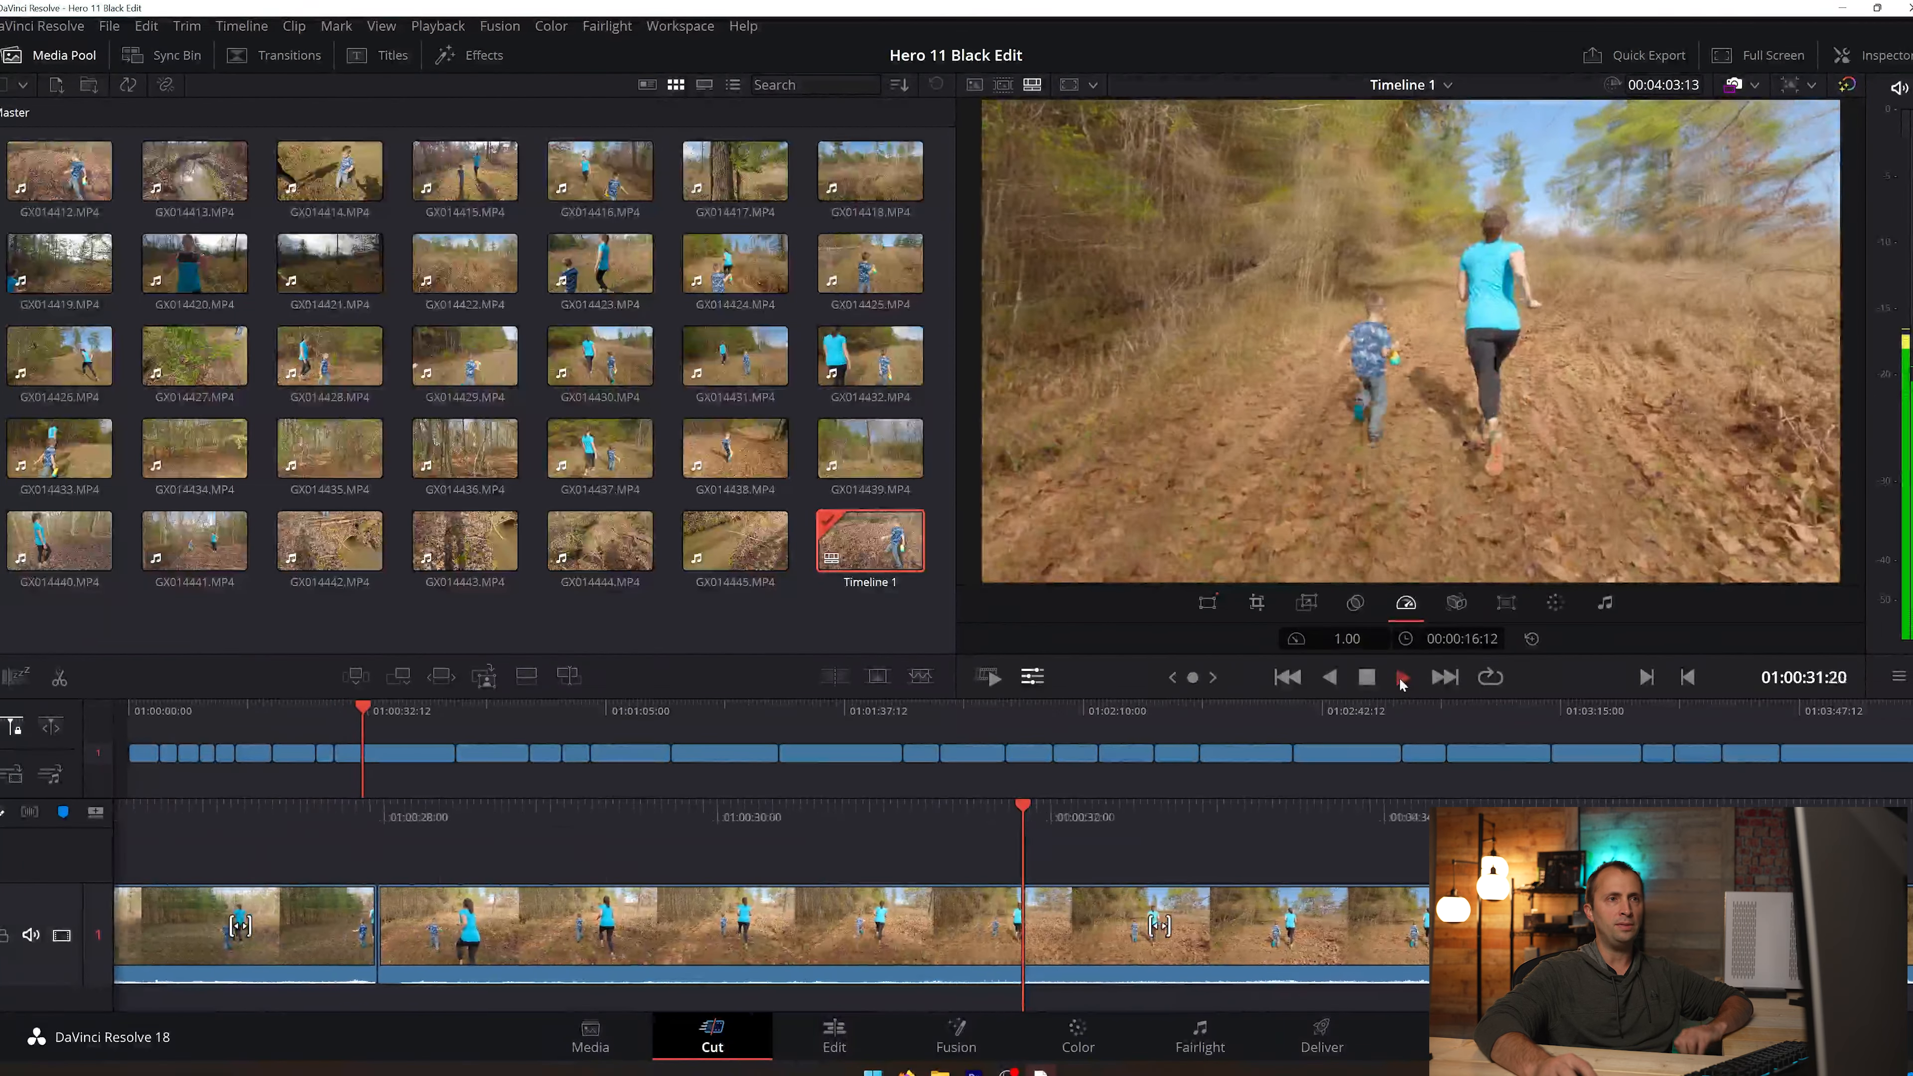
pyautogui.click(1367, 684)
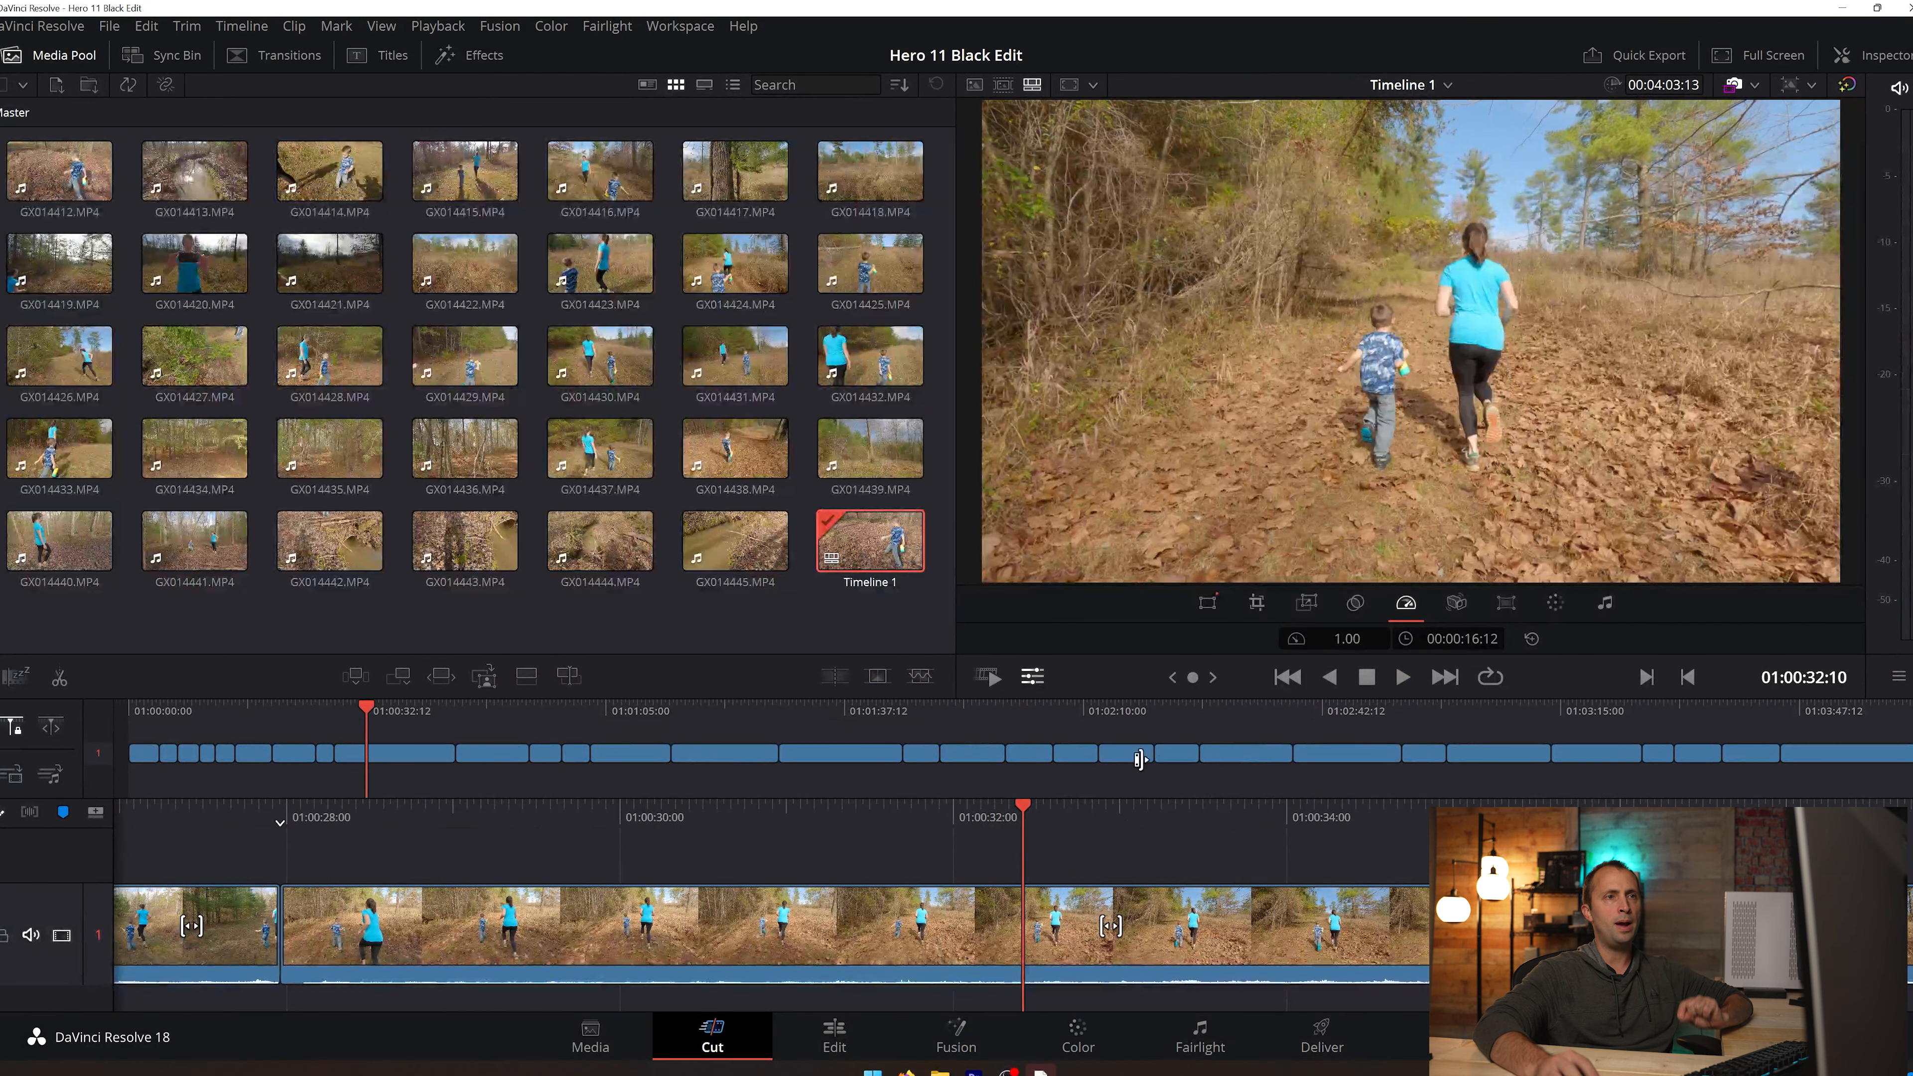
pyautogui.moveTo(1198, 677)
pyautogui.mouseDown()
pyautogui.moveTo(1303, 676)
pyautogui.moveTo(1205, 676)
pyautogui.mouseUp()
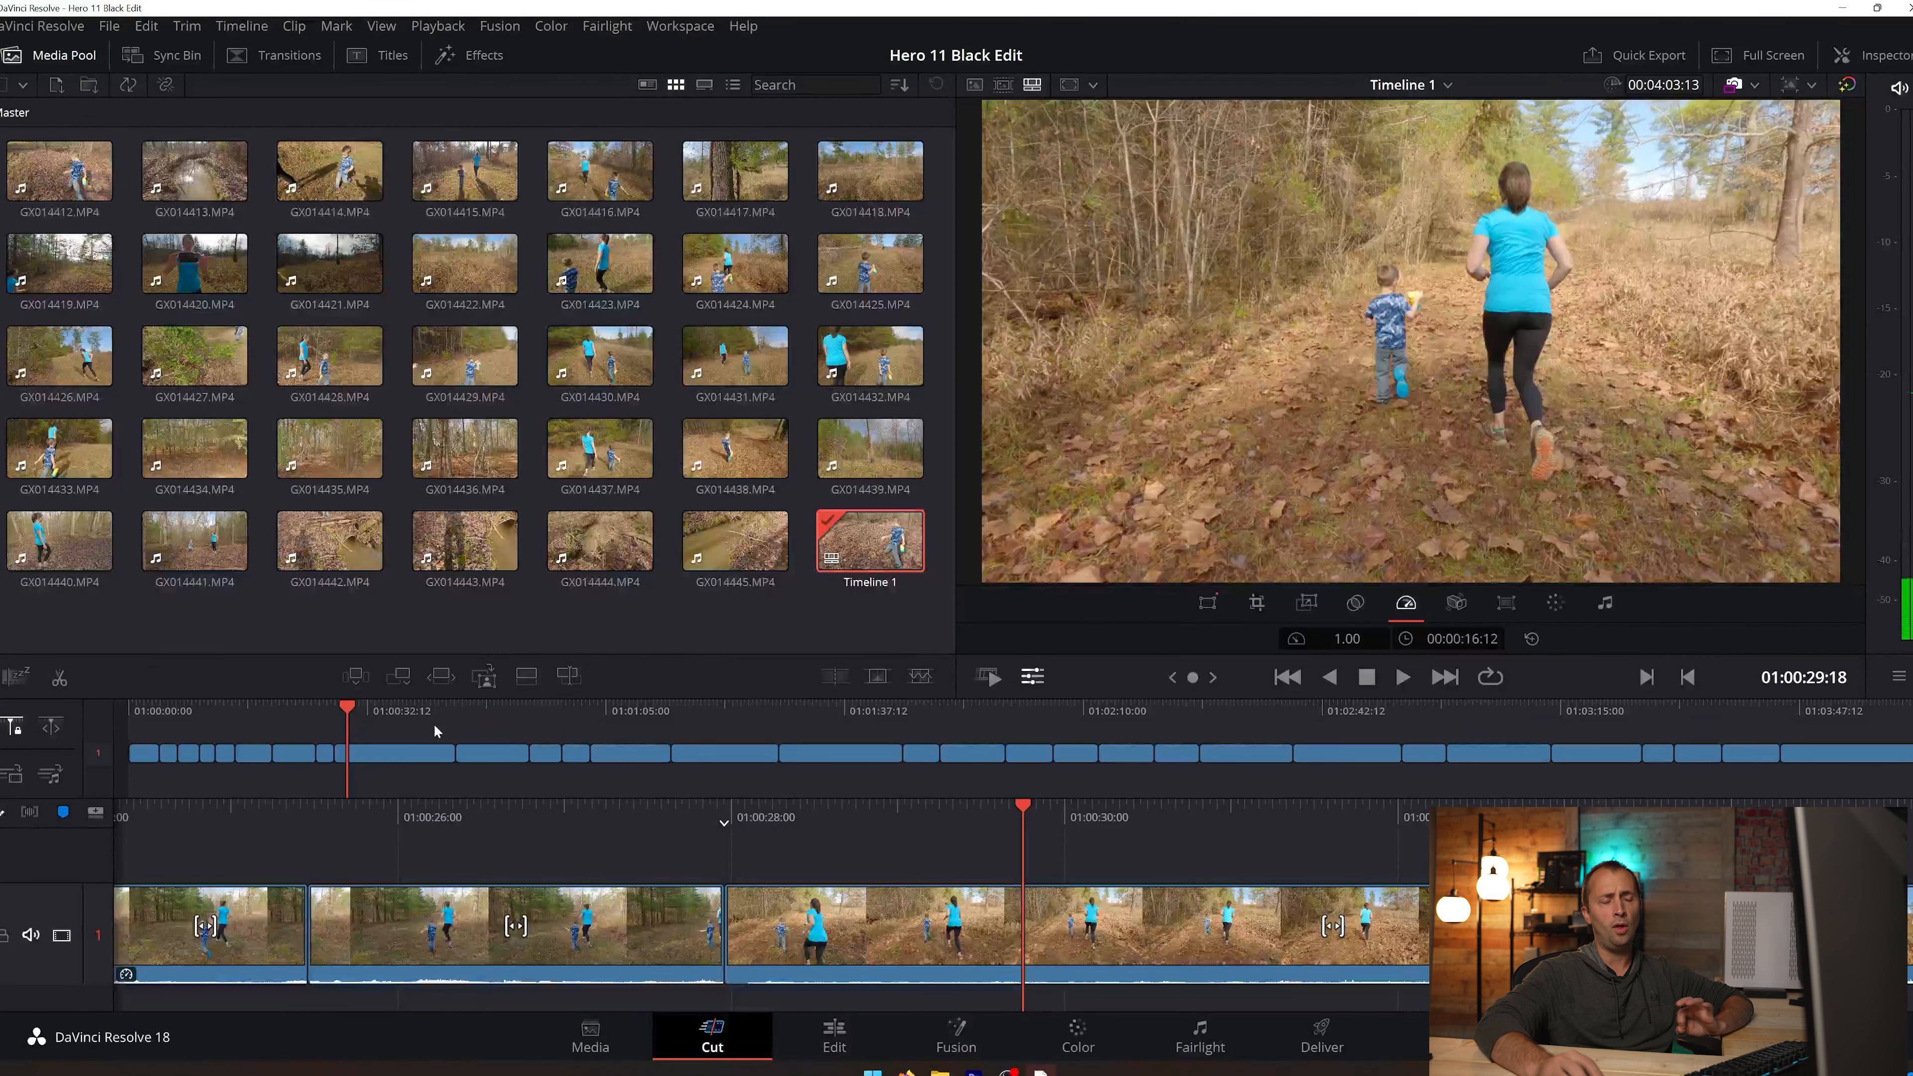
pyautogui.moveTo(739, 937); pyautogui.dragTo(1036, 949)
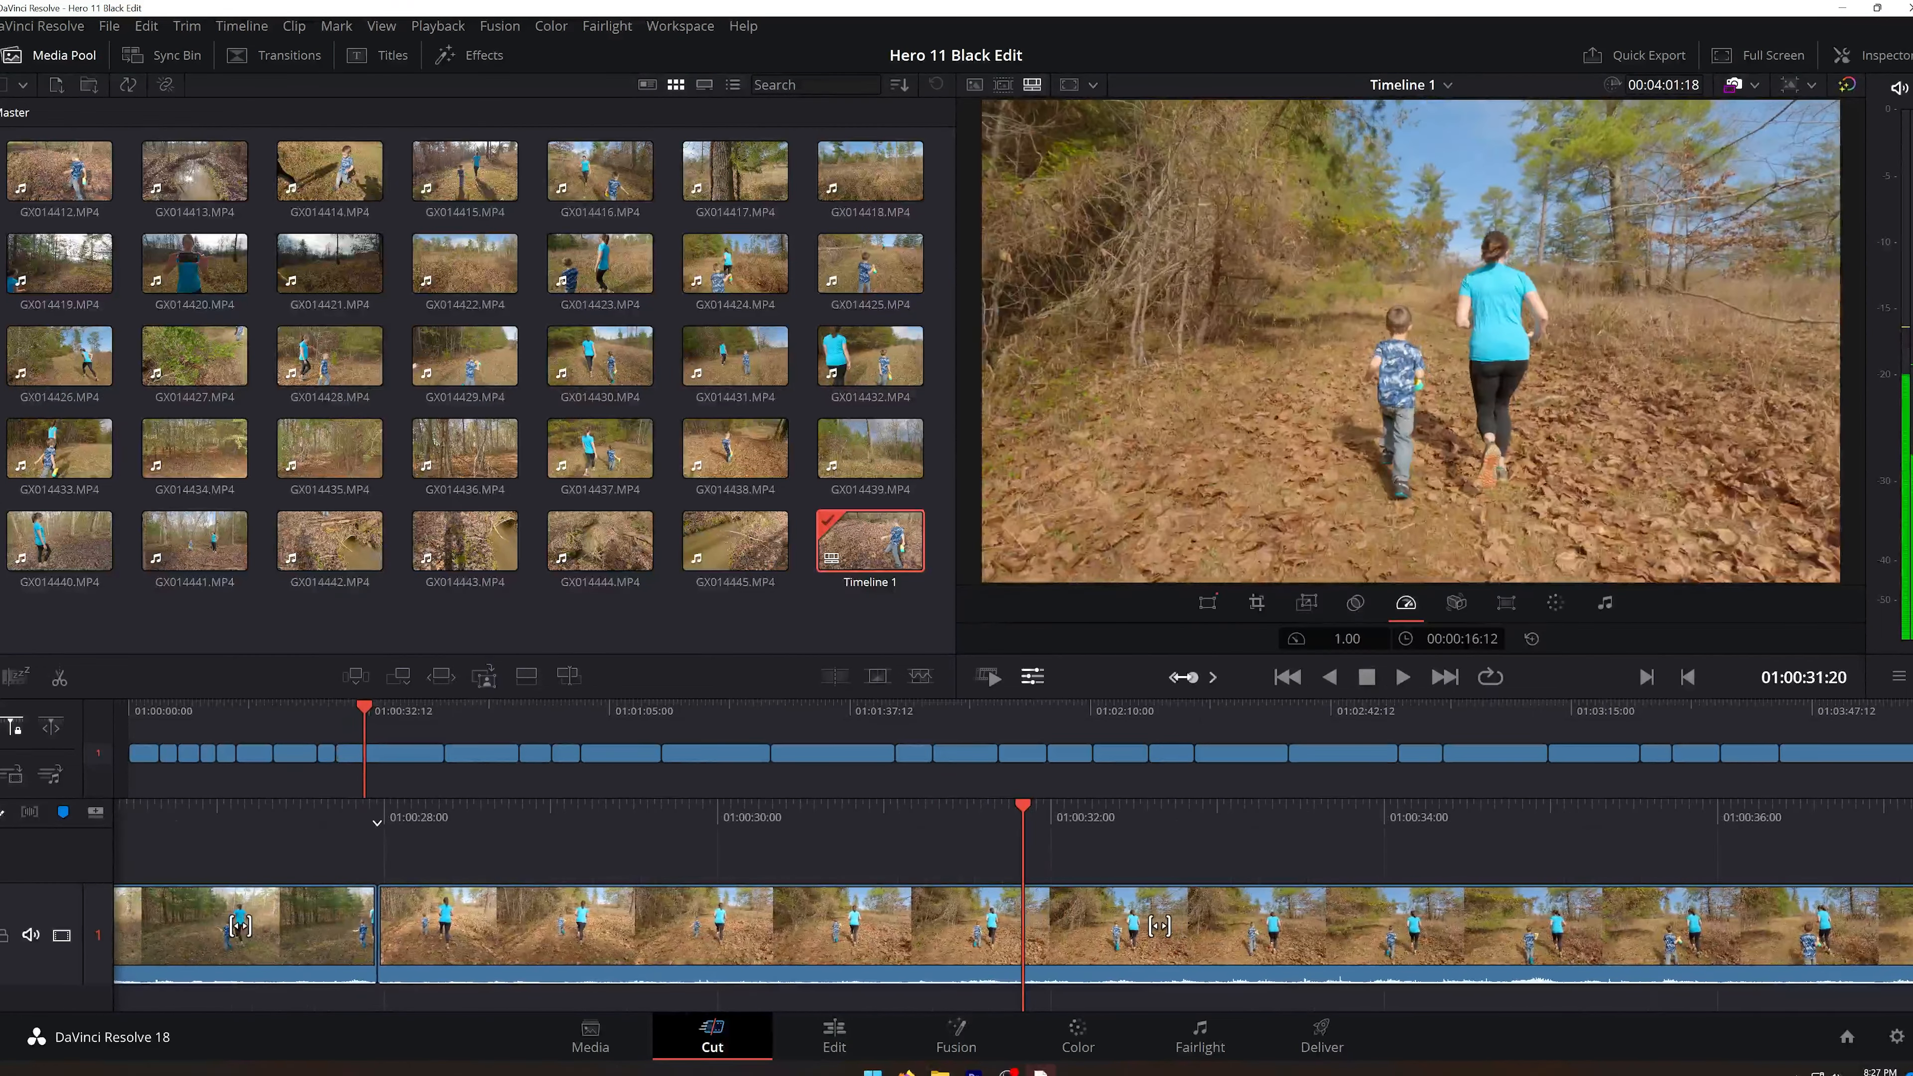
# Step: Split the leaf-covered trail clip into sections and slow down the speed of its middle section
pyautogui.press('space')
pyautogui.click(62, 678)
pyautogui.rightClick(939, 931)
pyautogui.click(1001, 880)
# Step: Play past the slowed section of the trail clip, split off the unwanted ending and cut it from the timeline
pyautogui.click(1402, 678)
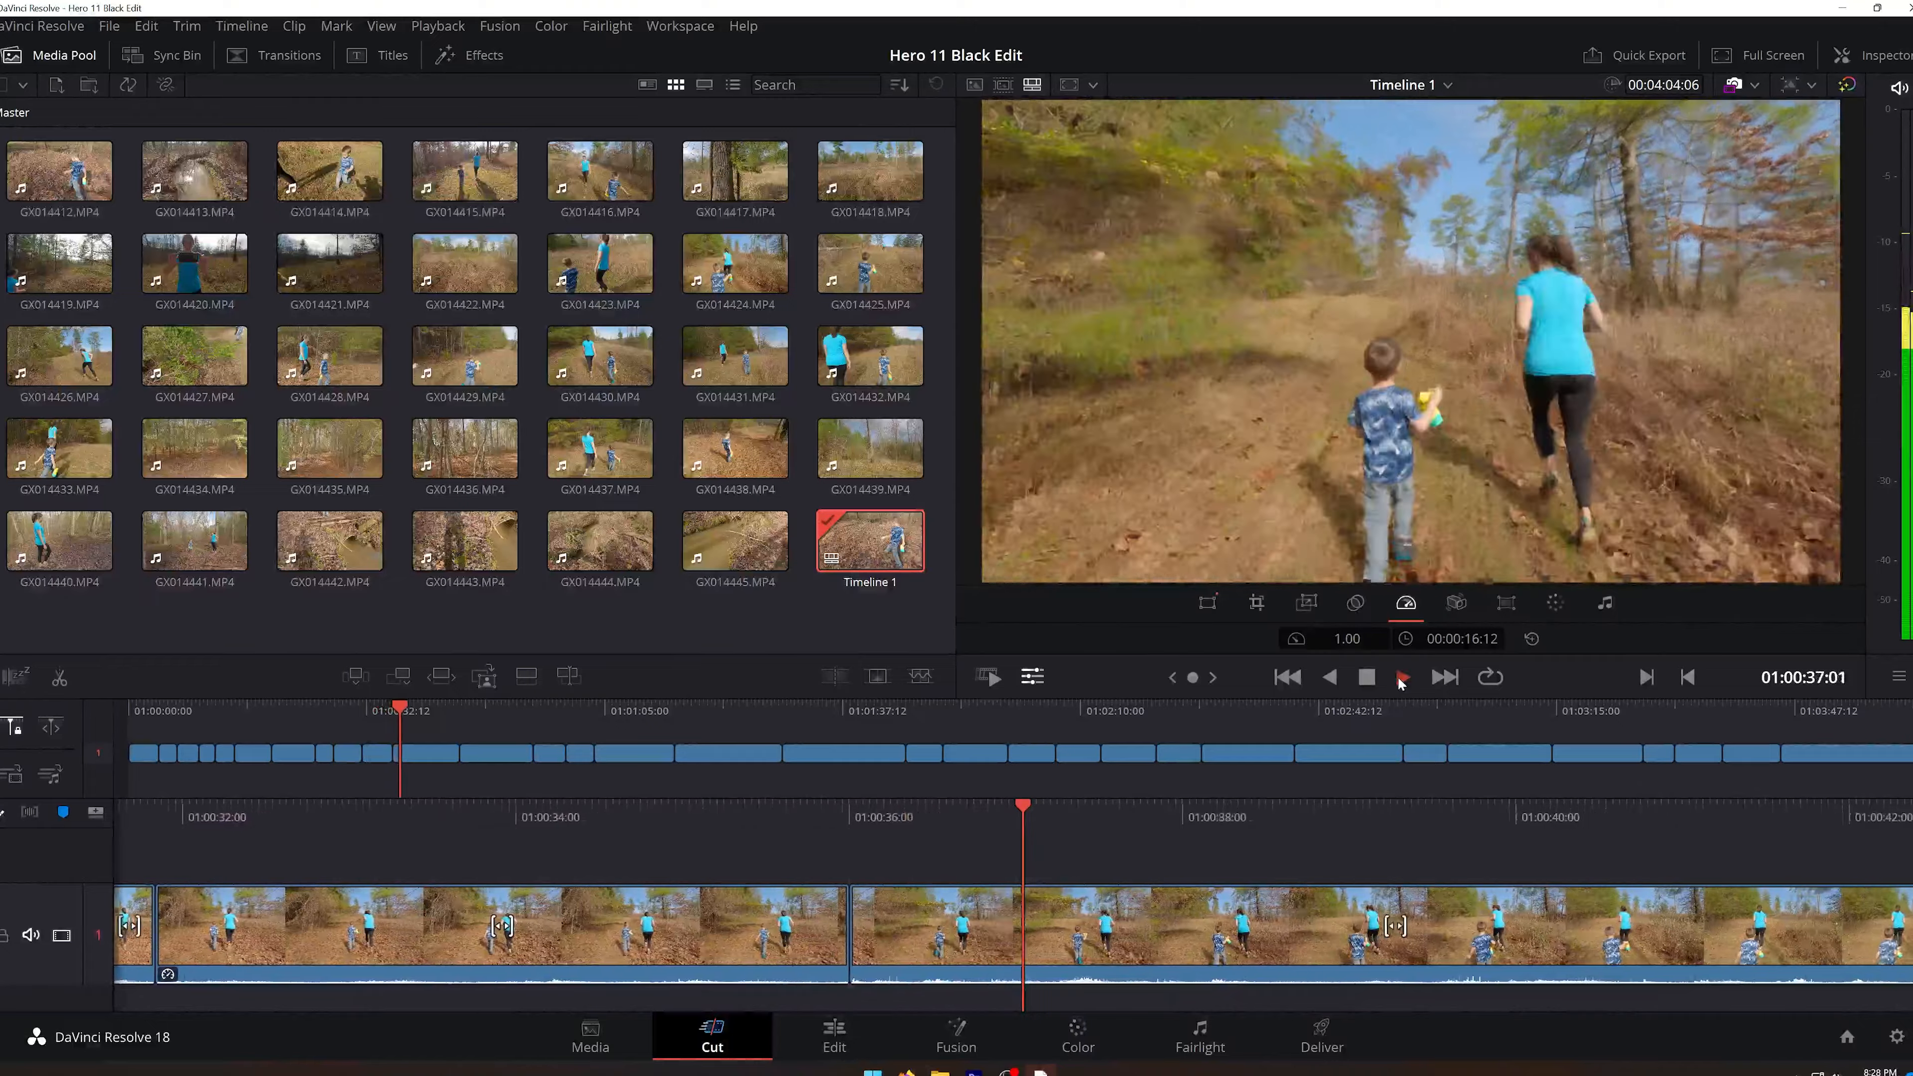
pyautogui.press('space')
pyautogui.press('j')
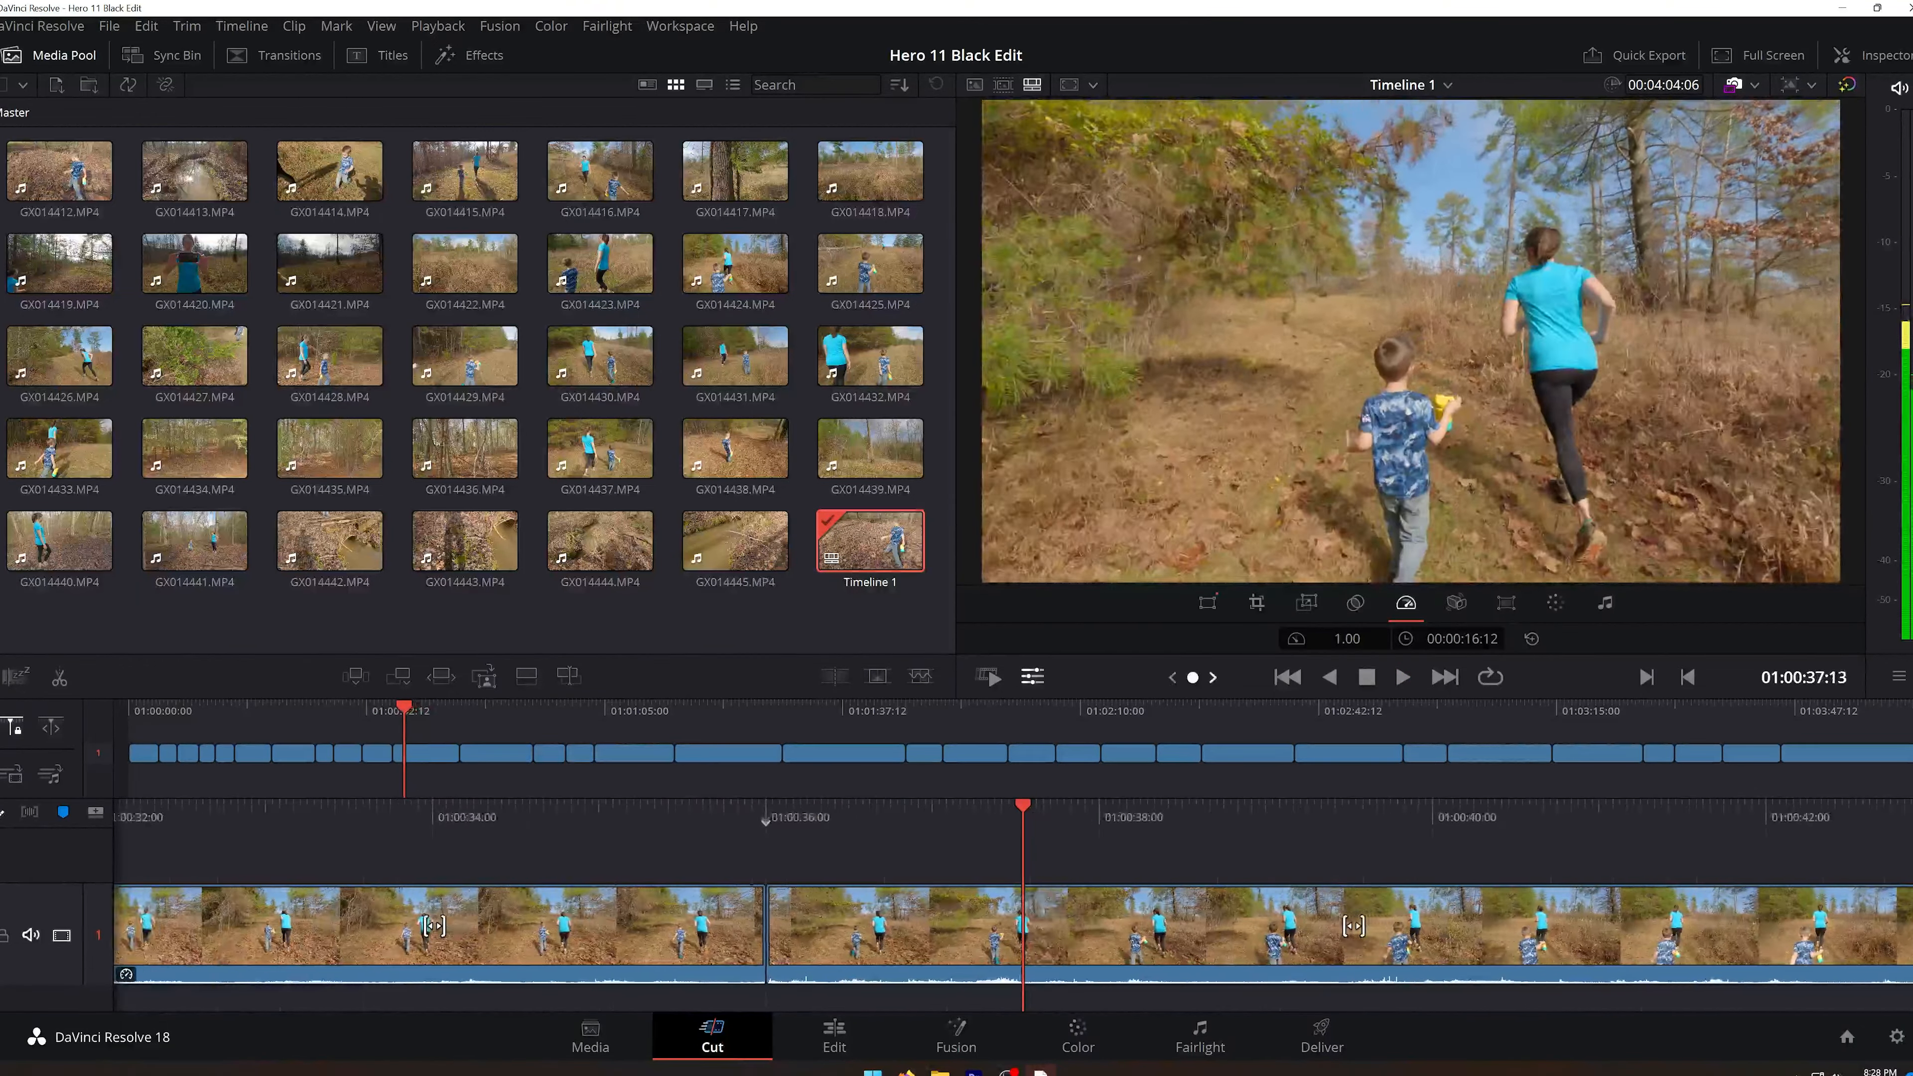
pyautogui.press('space')
pyautogui.rightClick(1252, 936)
pyautogui.click(1362, 727)
# Step: Play through the clip of the boy carrying the yellow bottle in the foreground and cut it from the timeline
pyautogui.press('space')
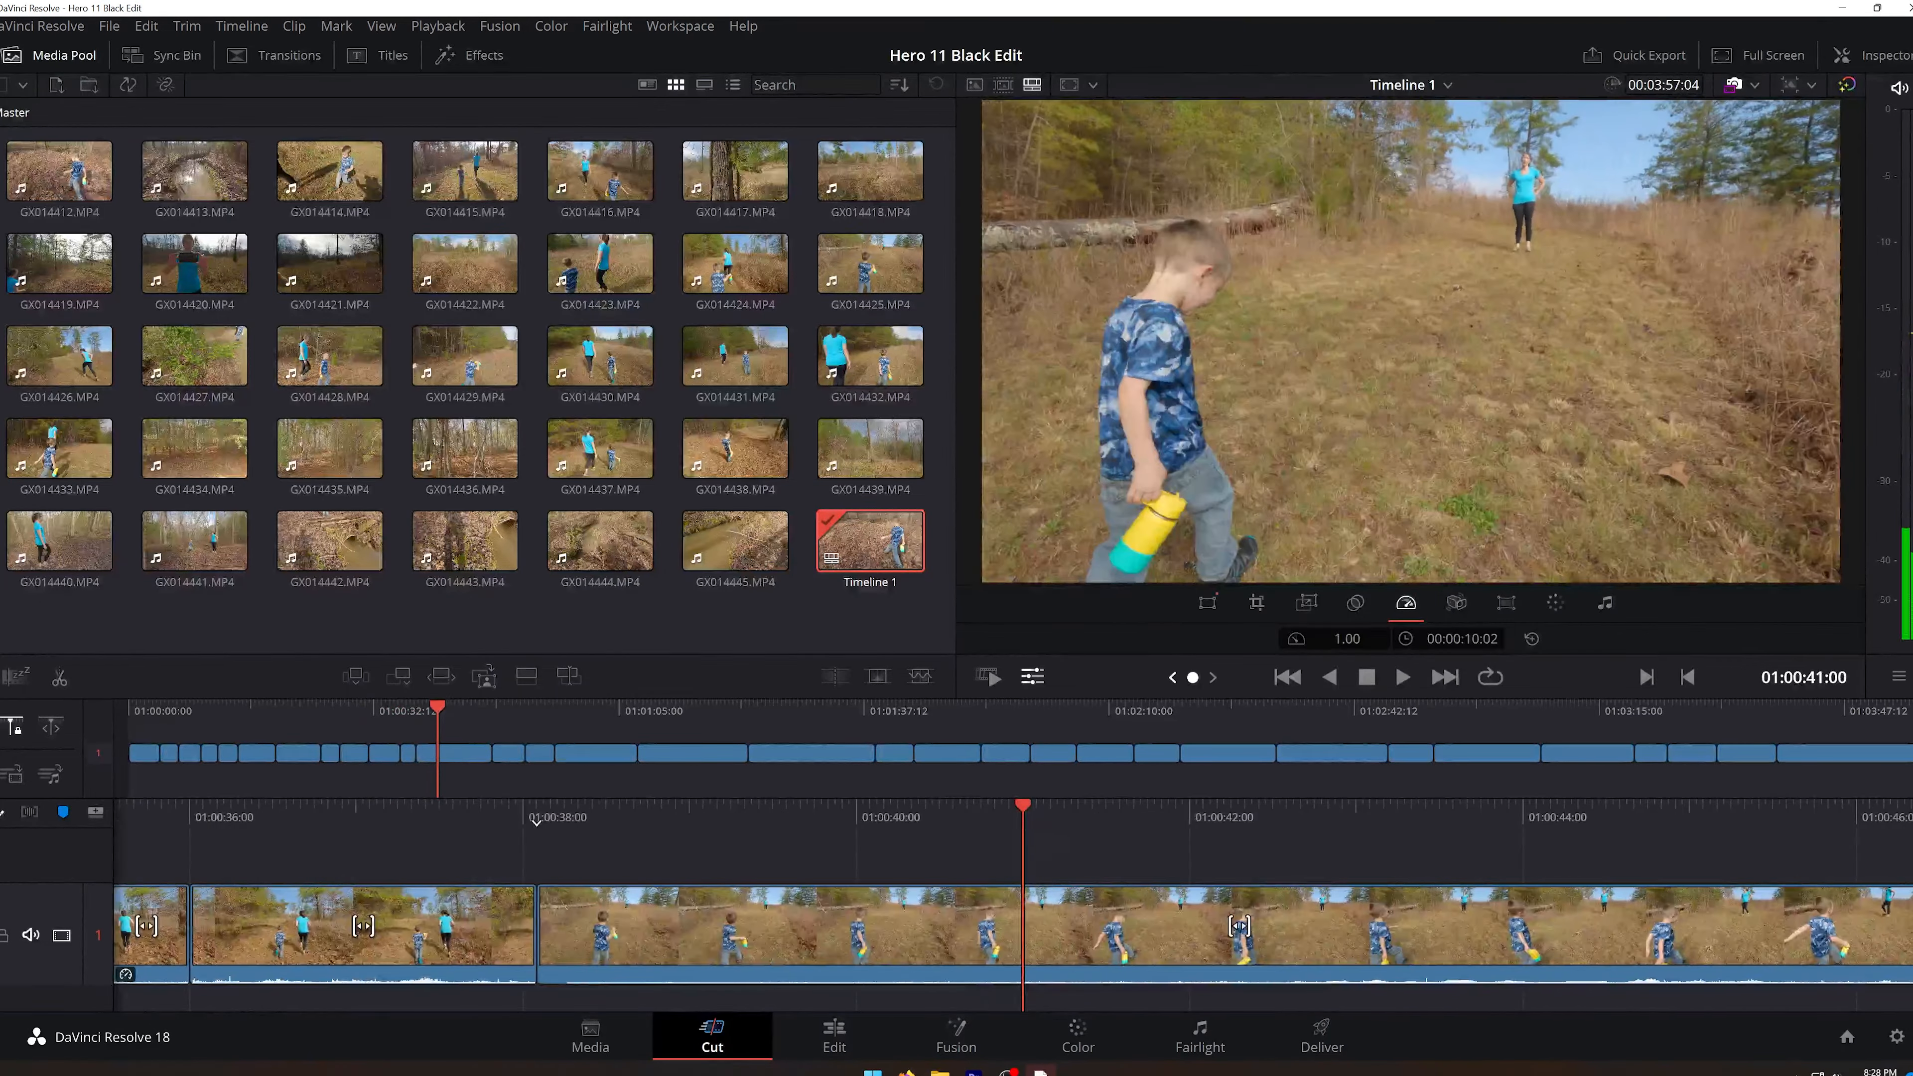
pyautogui.rightClick(842, 933)
pyautogui.click(948, 721)
# Step: Play through the clip of the woman running alone past the bushes and cut it from the timeline
pyautogui.press('space')
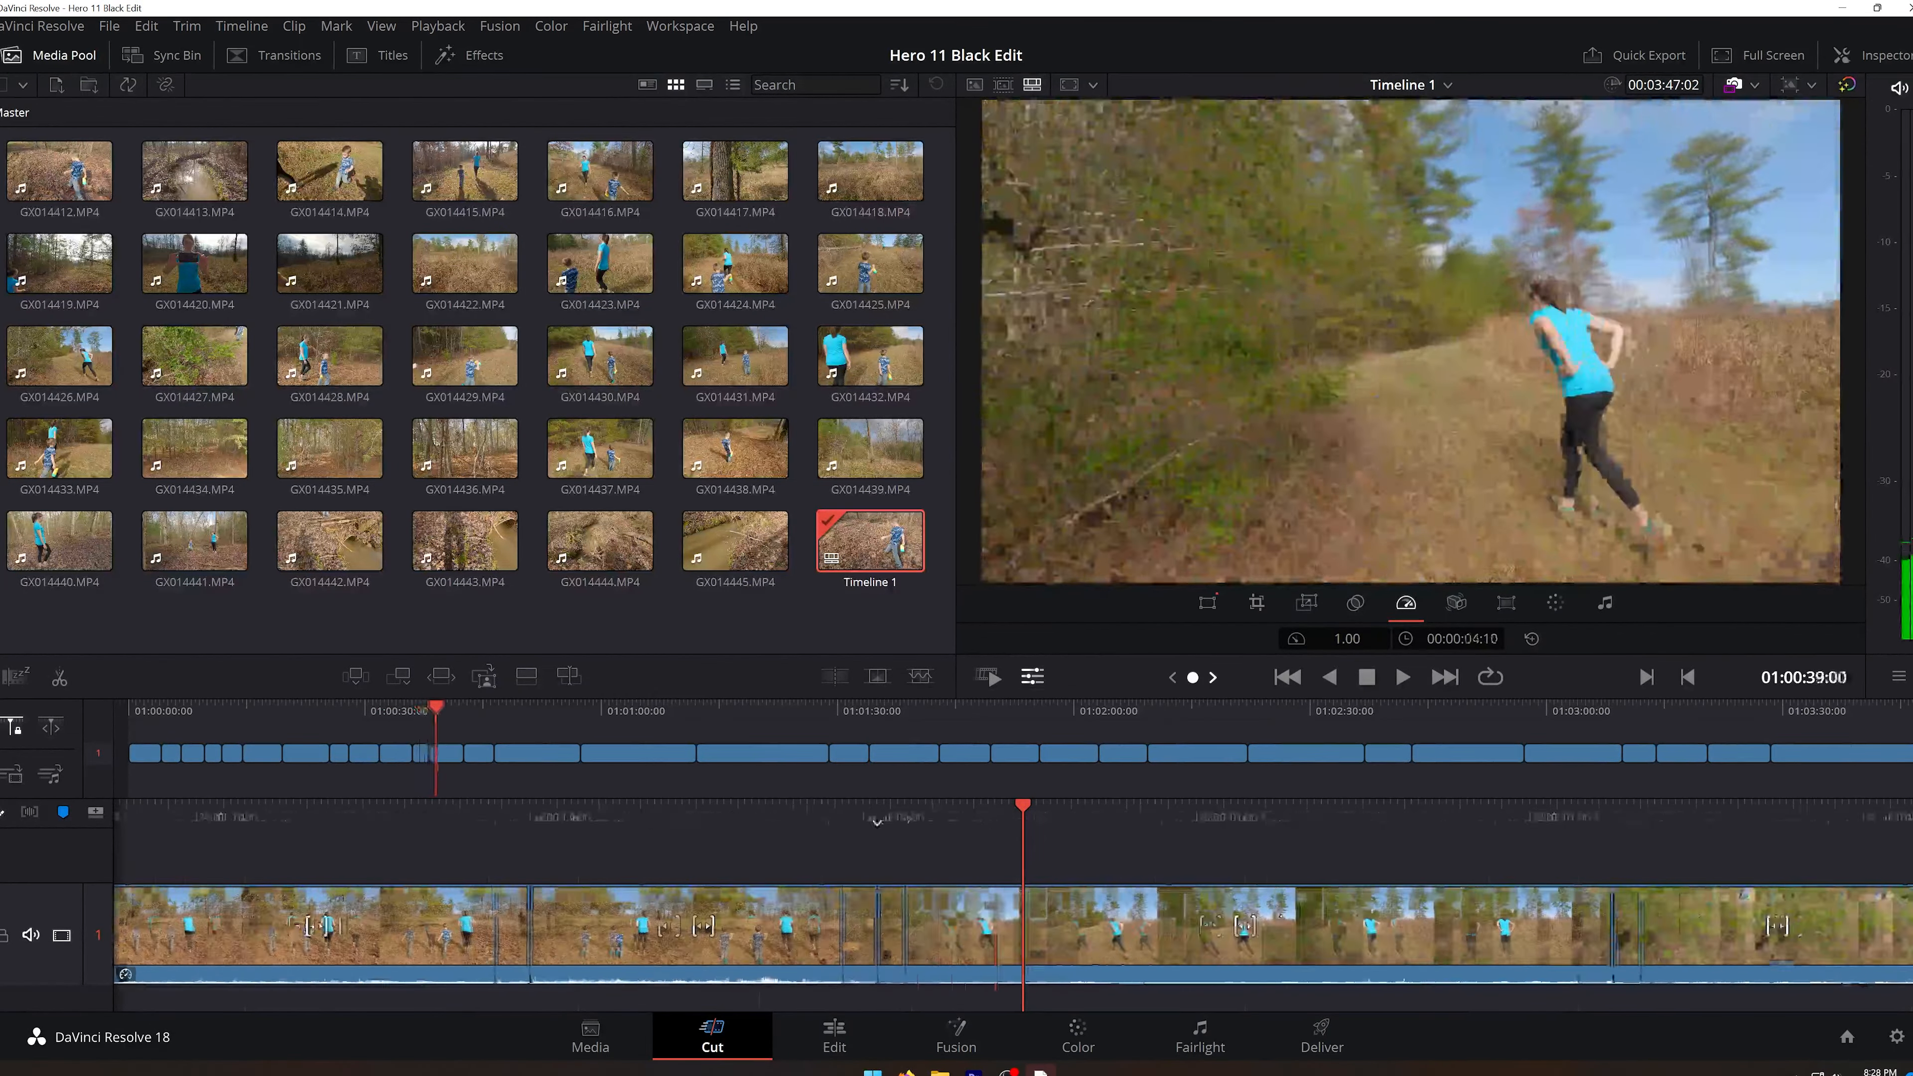
pyautogui.scroll(5, 1013, 927)
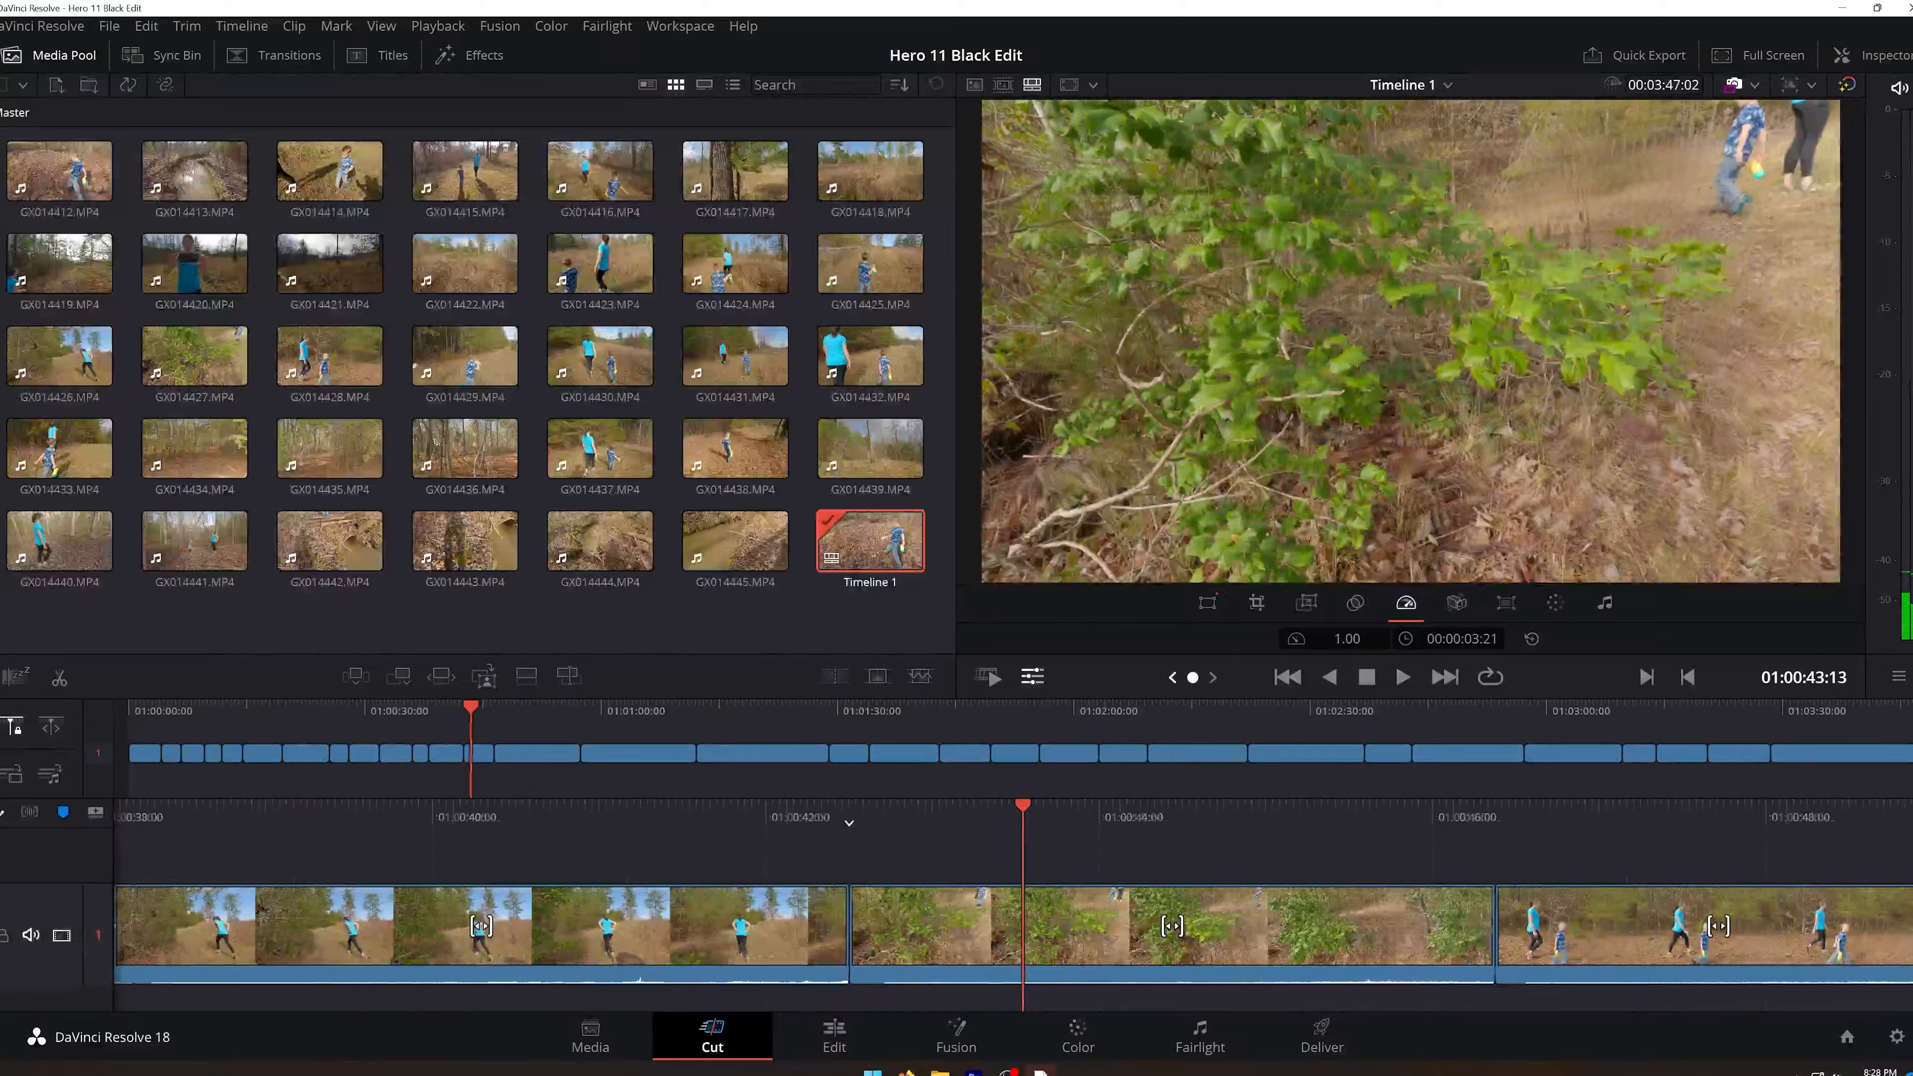
pyautogui.rightClick(1107, 933)
pyautogui.click(1151, 733)
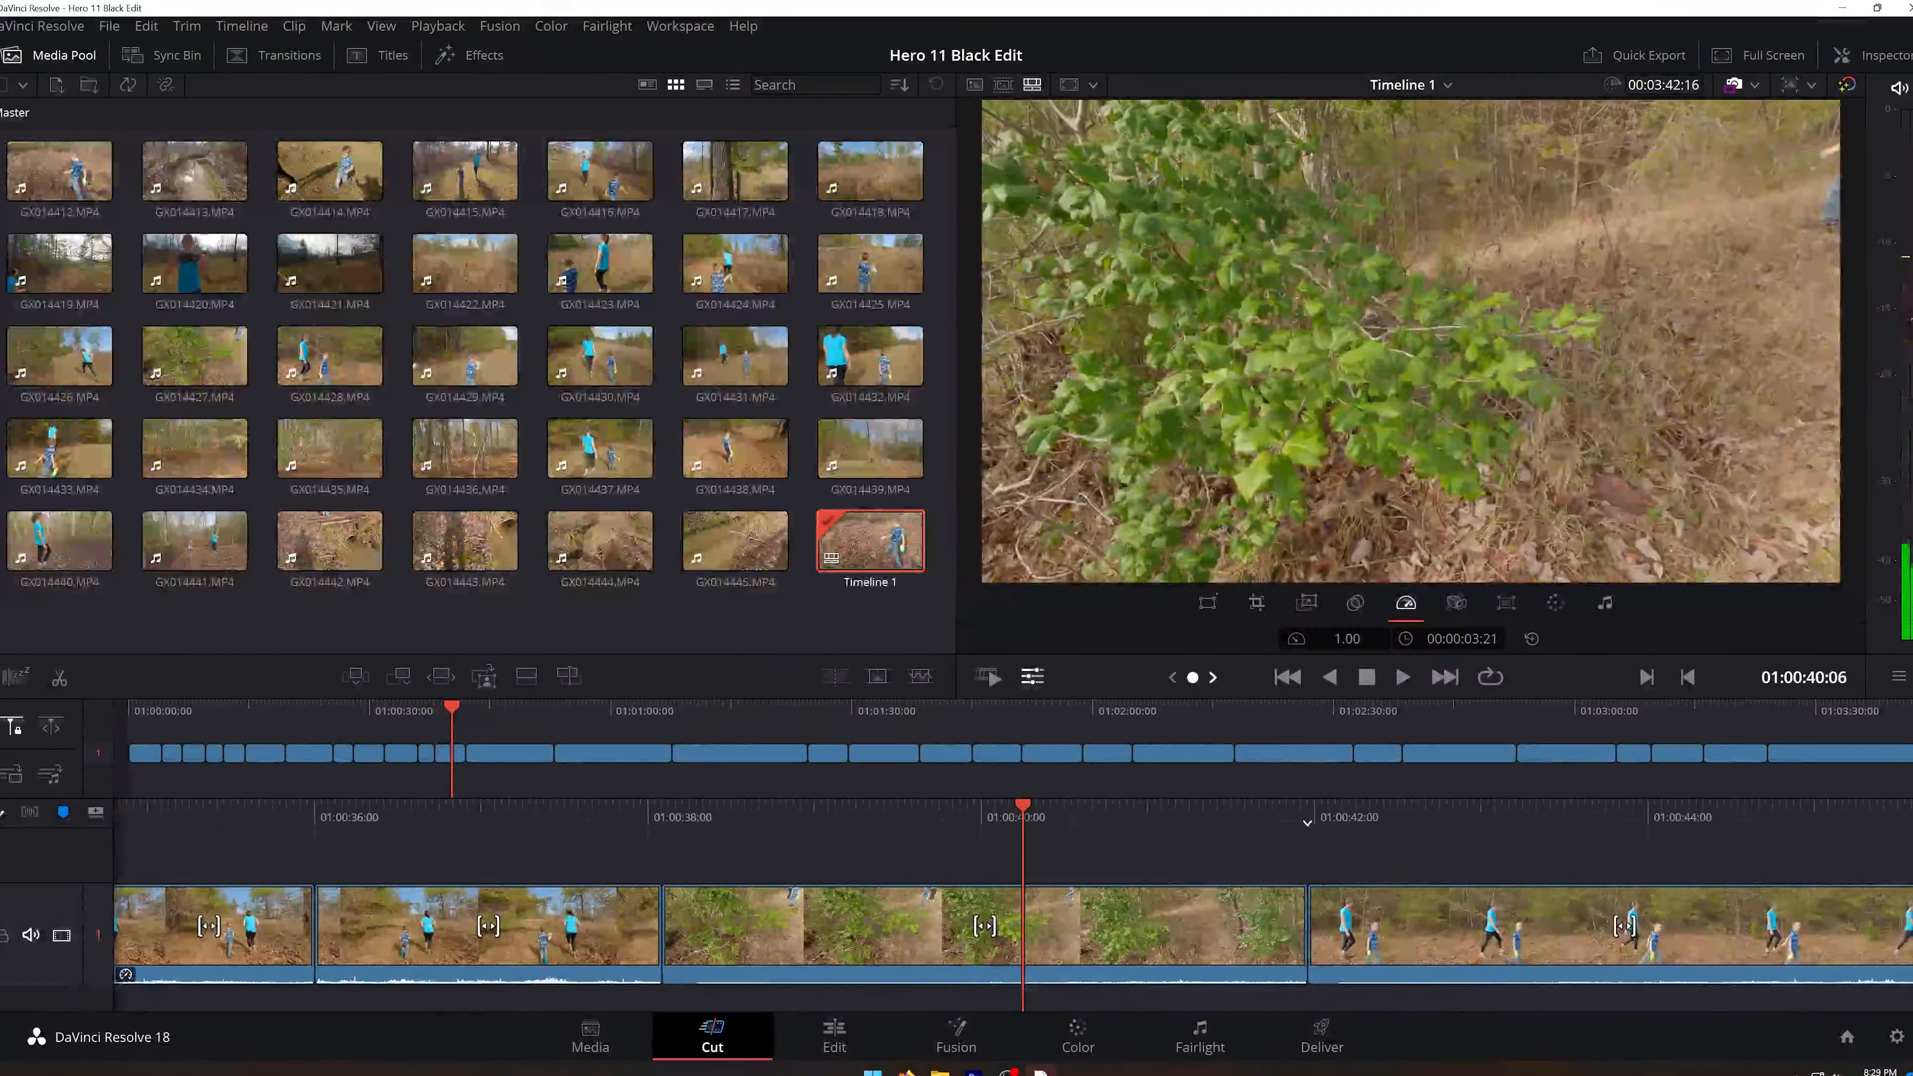
# Step: Trim the start and the end of the green leafy bush clip to keep only its best moment
pyautogui.moveTo(815, 927); pyautogui.dragTo(1031, 926)
pyautogui.press('space')
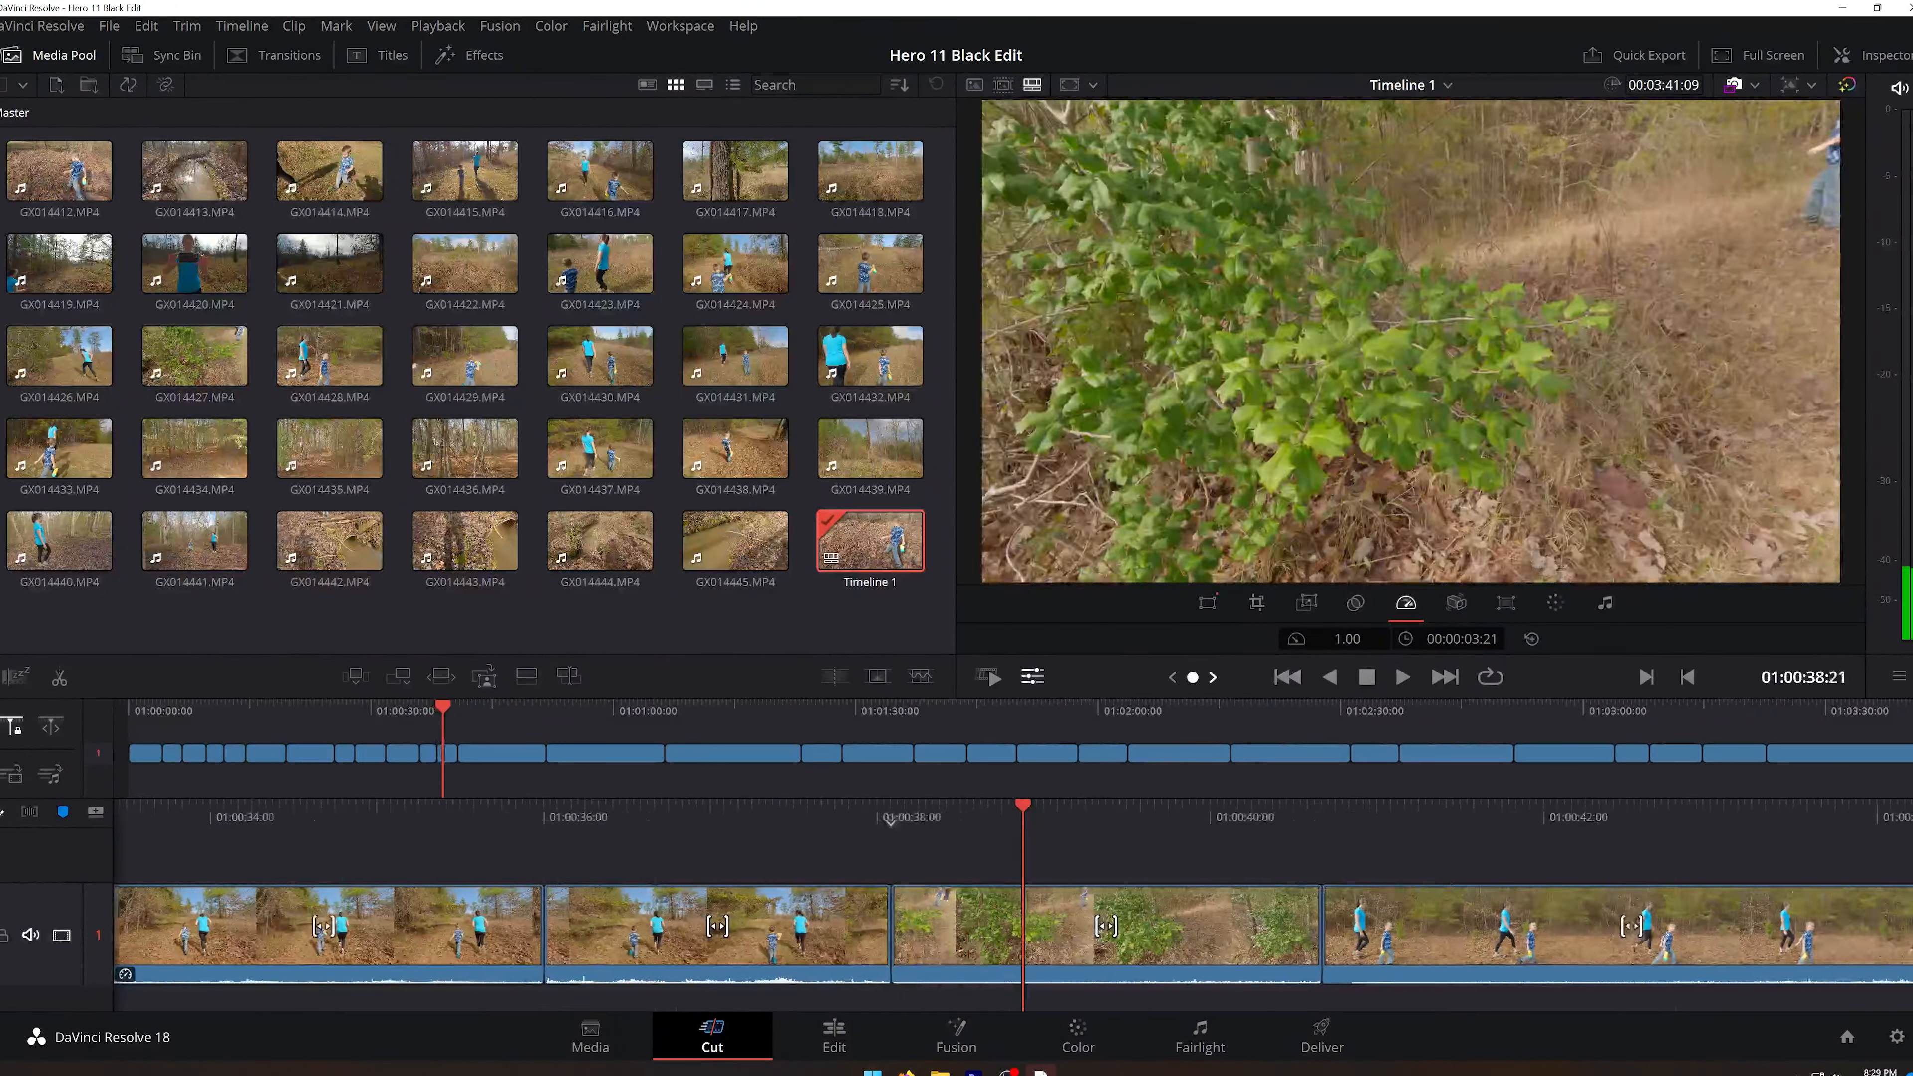
pyautogui.hotkey('ctrl', 'shift', ']')
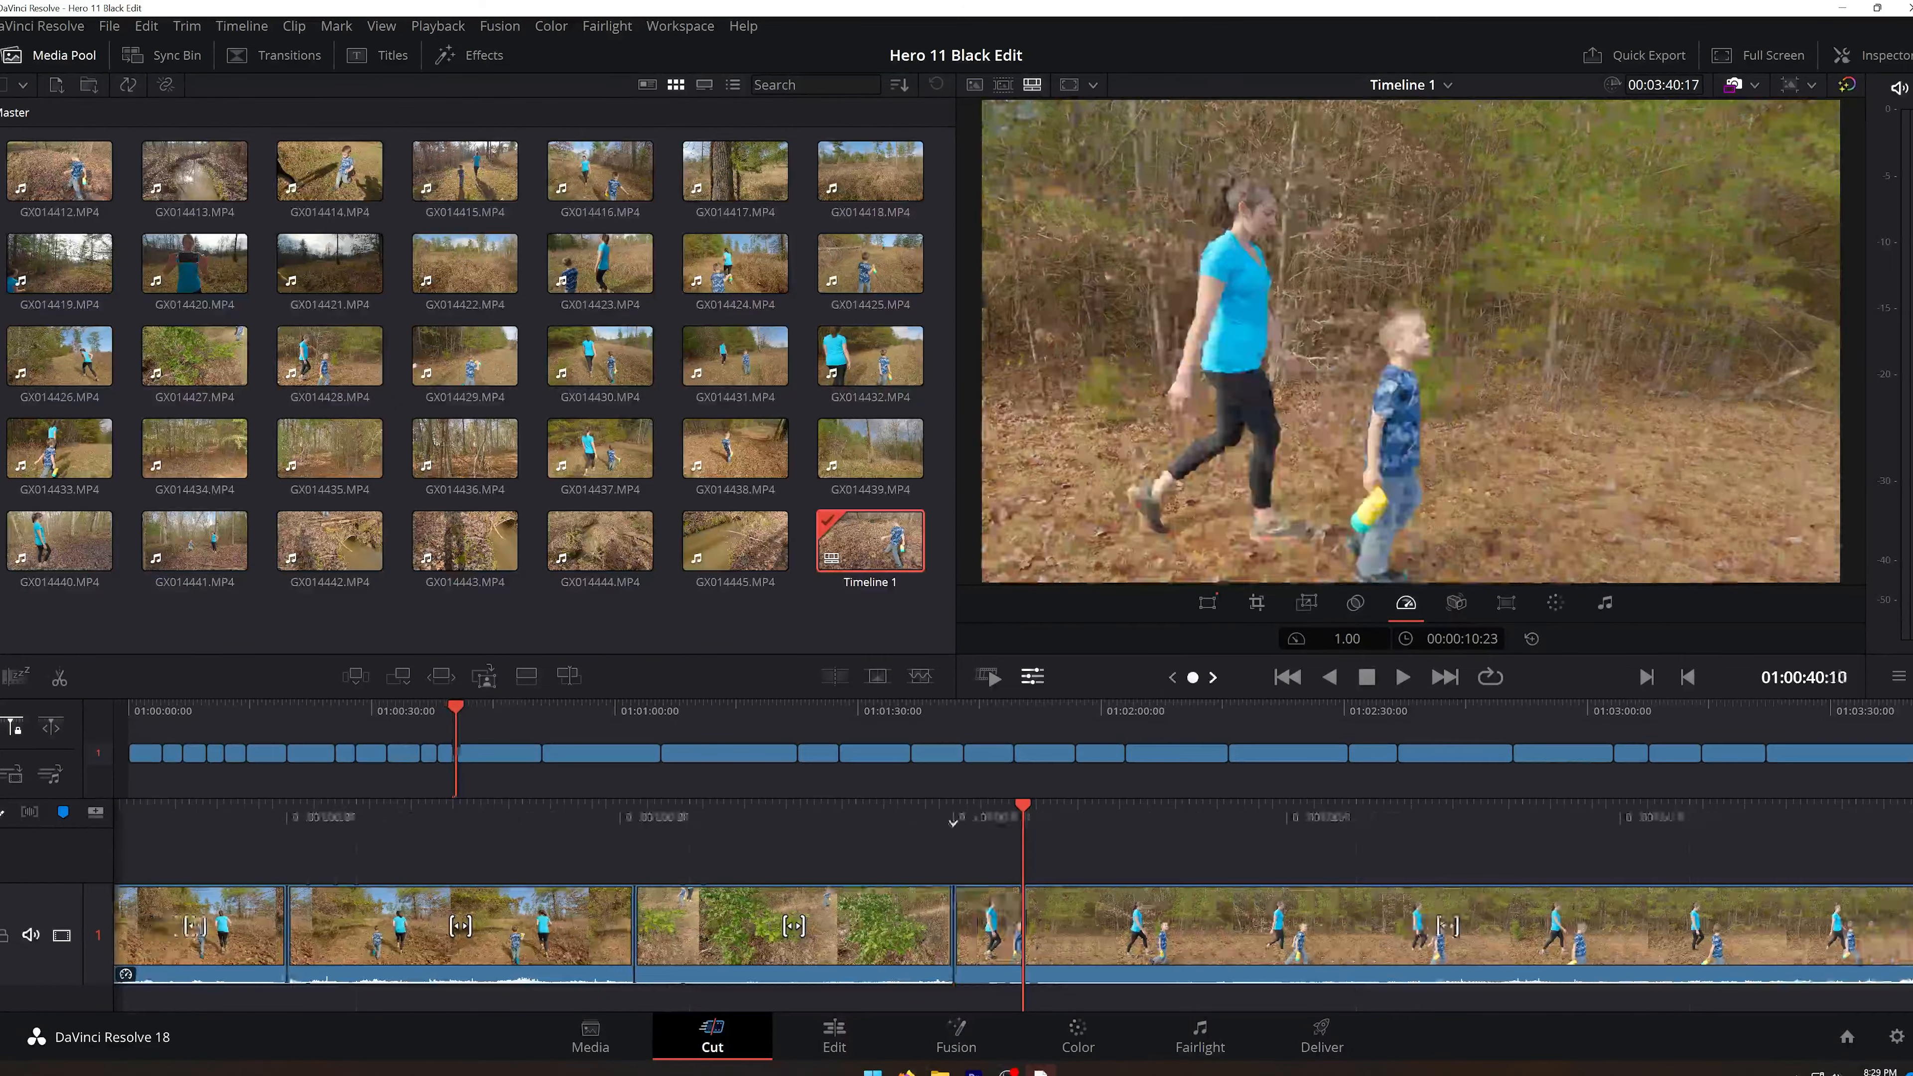
# Step: Shorten the clip of the woman and boy moving along the edge of the woods by removing its unwanted footage
pyautogui.rightClick(784, 921)
pyautogui.click(854, 650)
pyautogui.hotkey('ctrl', 'shift', '[')
pyautogui.press('space')
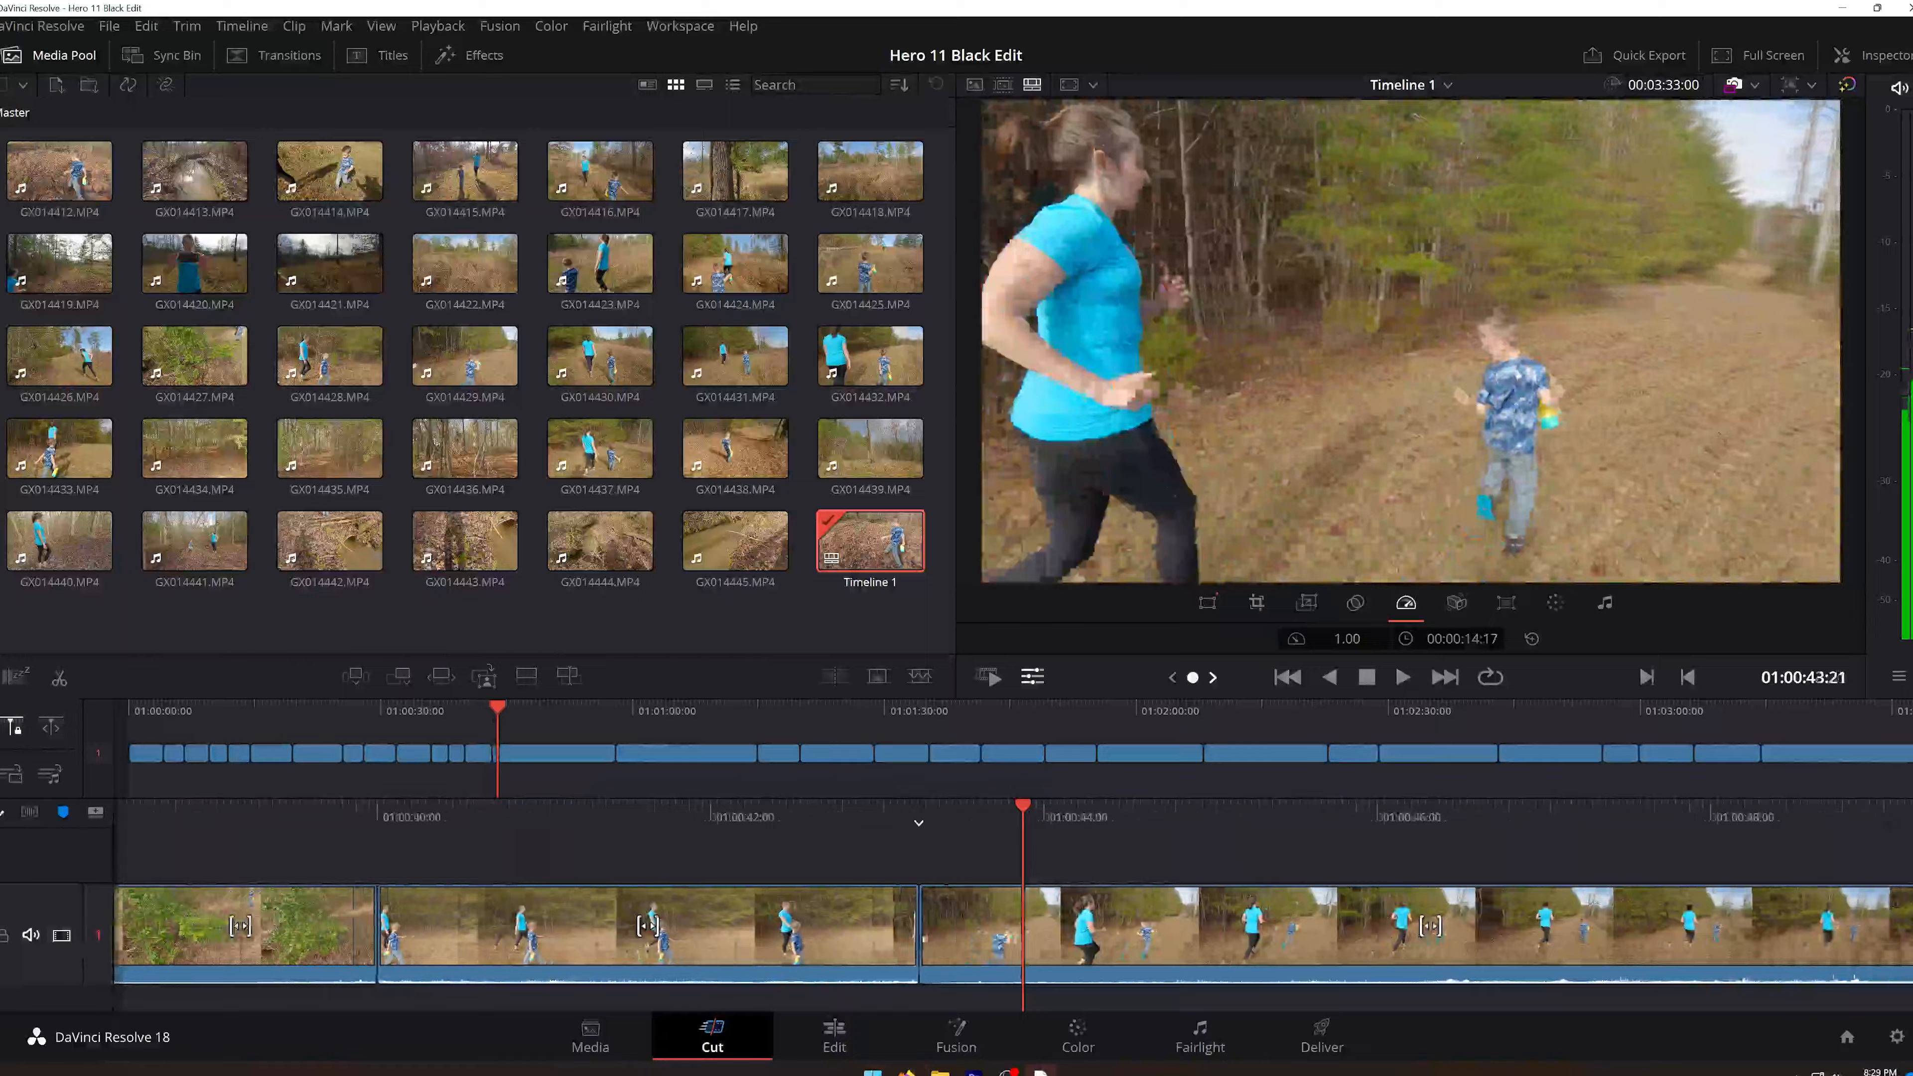
# Step: Split the clip of the woman and boy running down the grassy path, cut its unwanted part and move on to the following footage
pyautogui.click(60, 684)
pyautogui.rightClick(1161, 929)
pyautogui.click(1206, 748)
pyautogui.moveTo(1123, 810); pyautogui.dragTo(1910, 810)
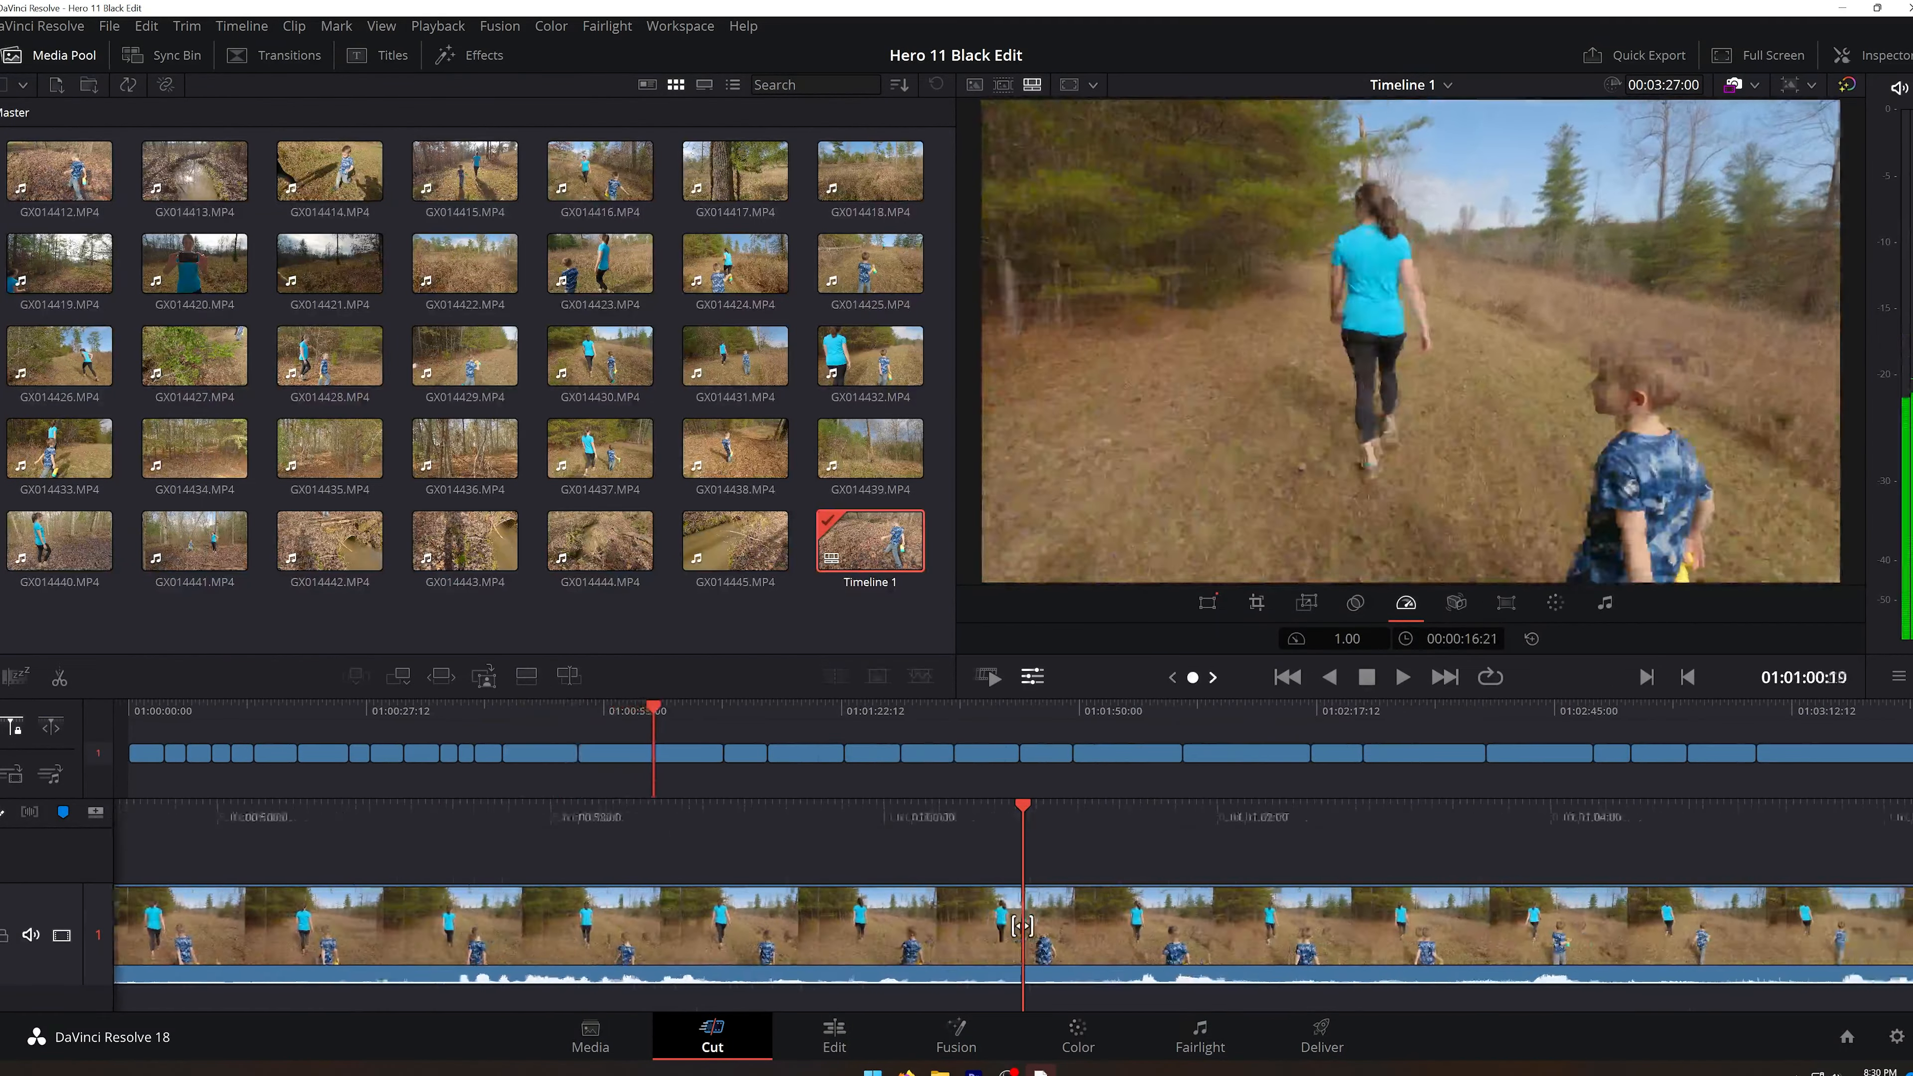
# Step: Cut the clip of the woman walking ahead of the boy from the timeline and trim the start of the following grassy-path clip
pyautogui.rightClick(988, 895)
pyautogui.click(1033, 714)
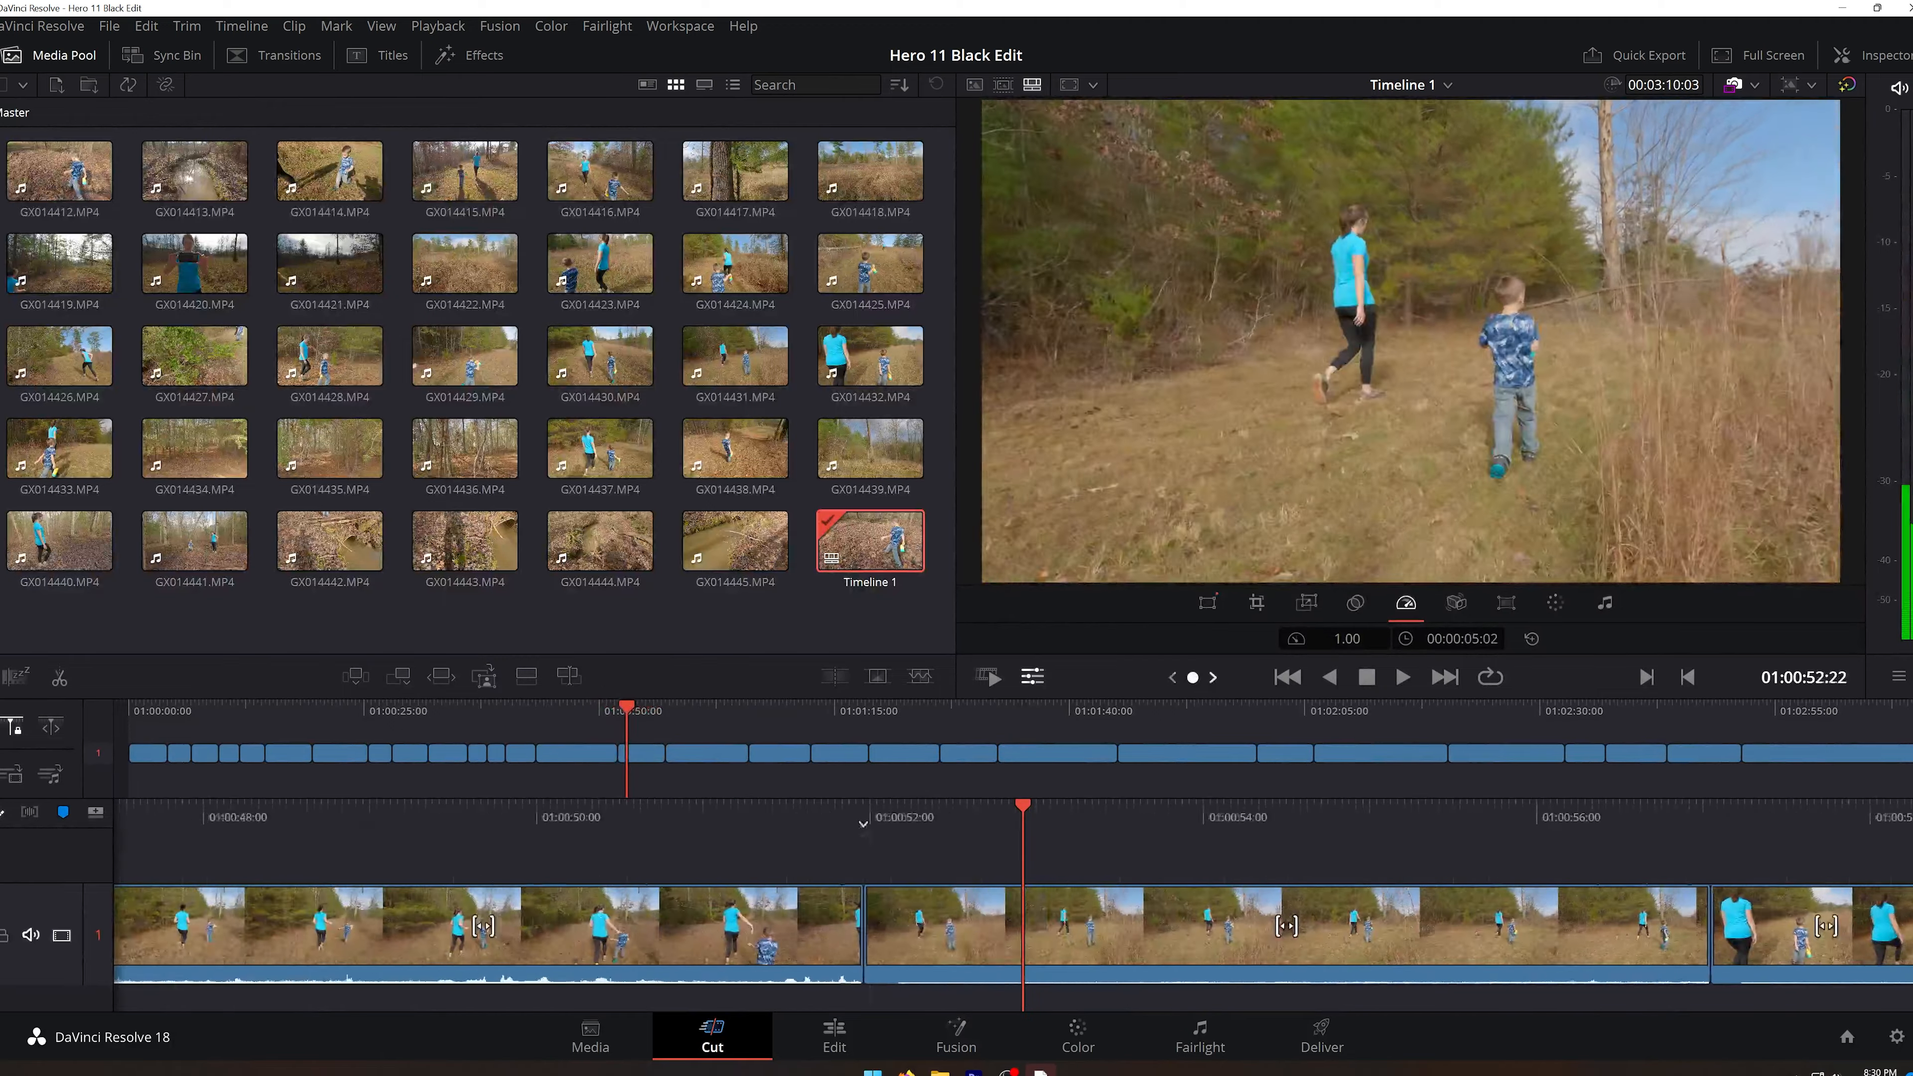
pyautogui.moveTo(693, 926); pyautogui.dragTo(1023, 937)
pyautogui.press('space')
pyautogui.press('space')
pyautogui.press('space')
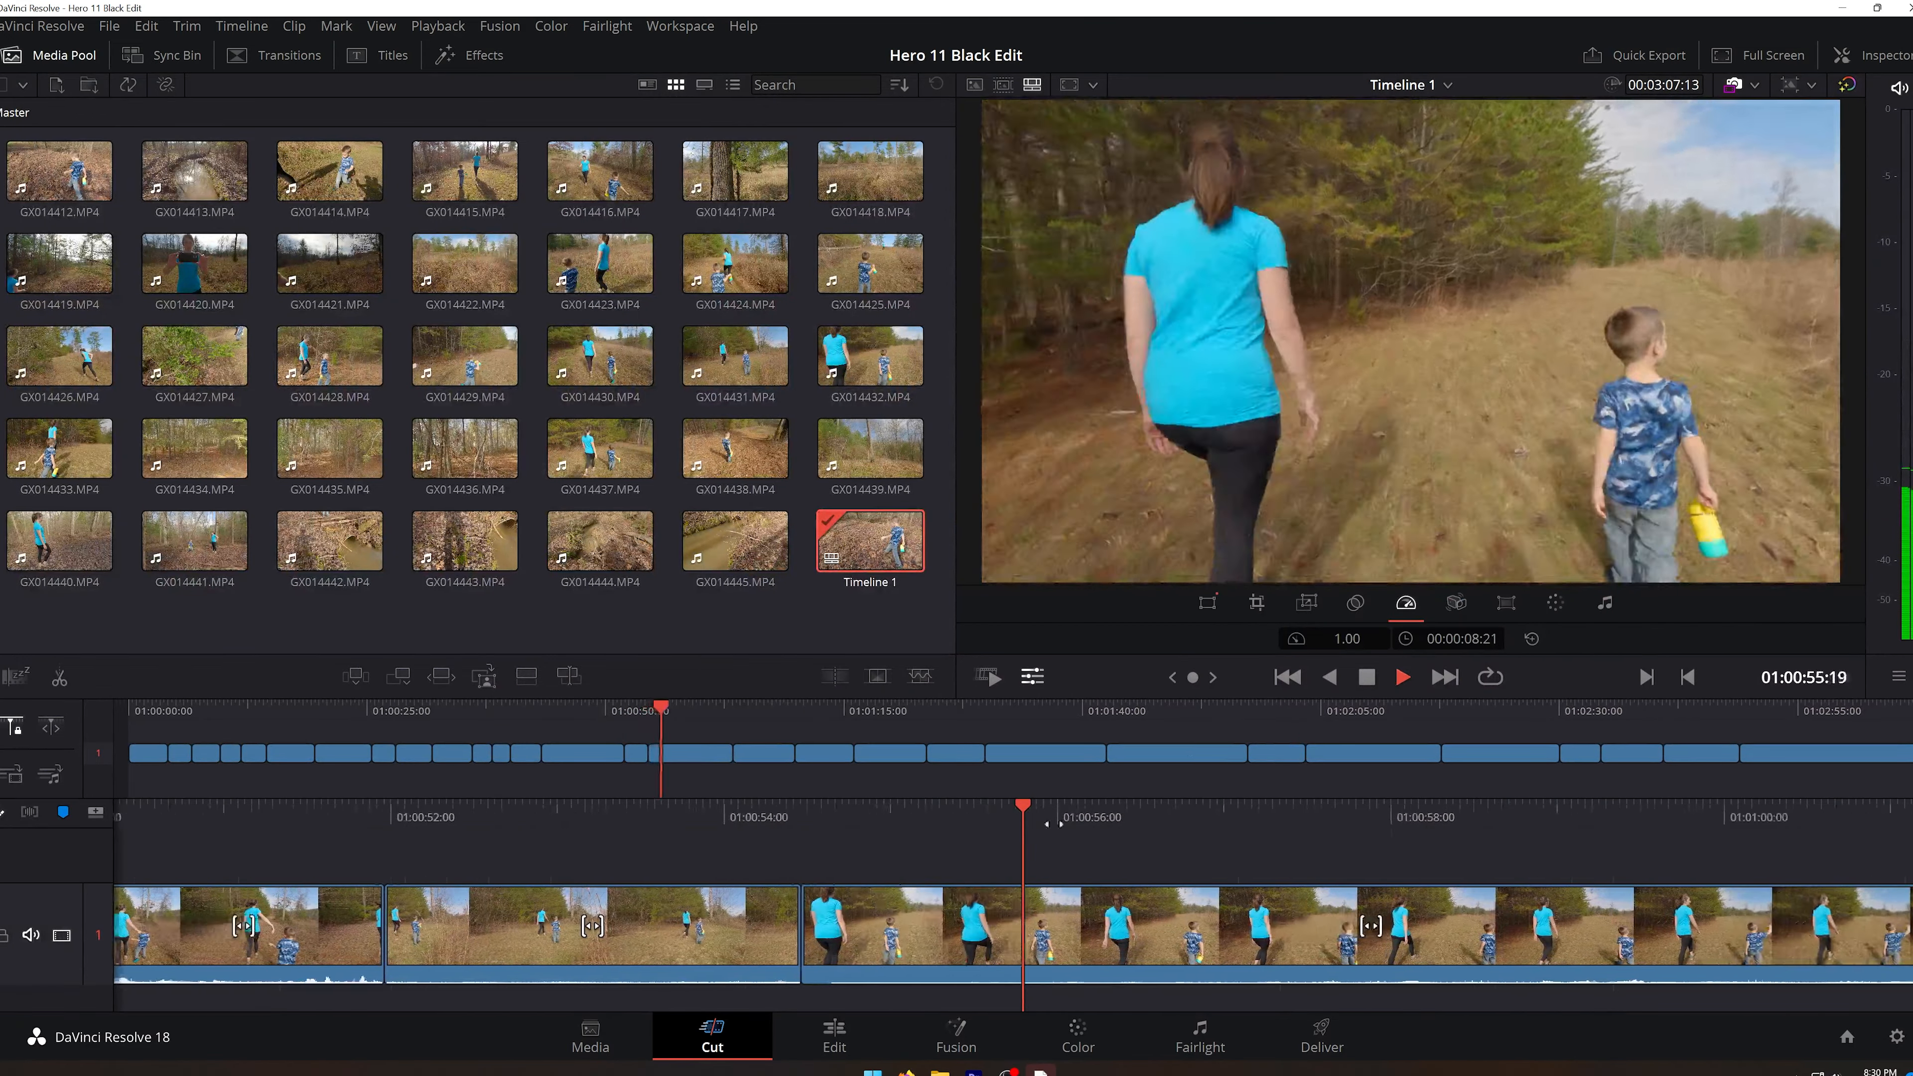
# Step: Split the close-up clip of the woman and boy walking past the pines and cut its first part
pyautogui.moveTo(1023, 817); pyautogui.dragTo(1440, 817)
pyautogui.click(59, 677)
pyautogui.rightClick(868, 921)
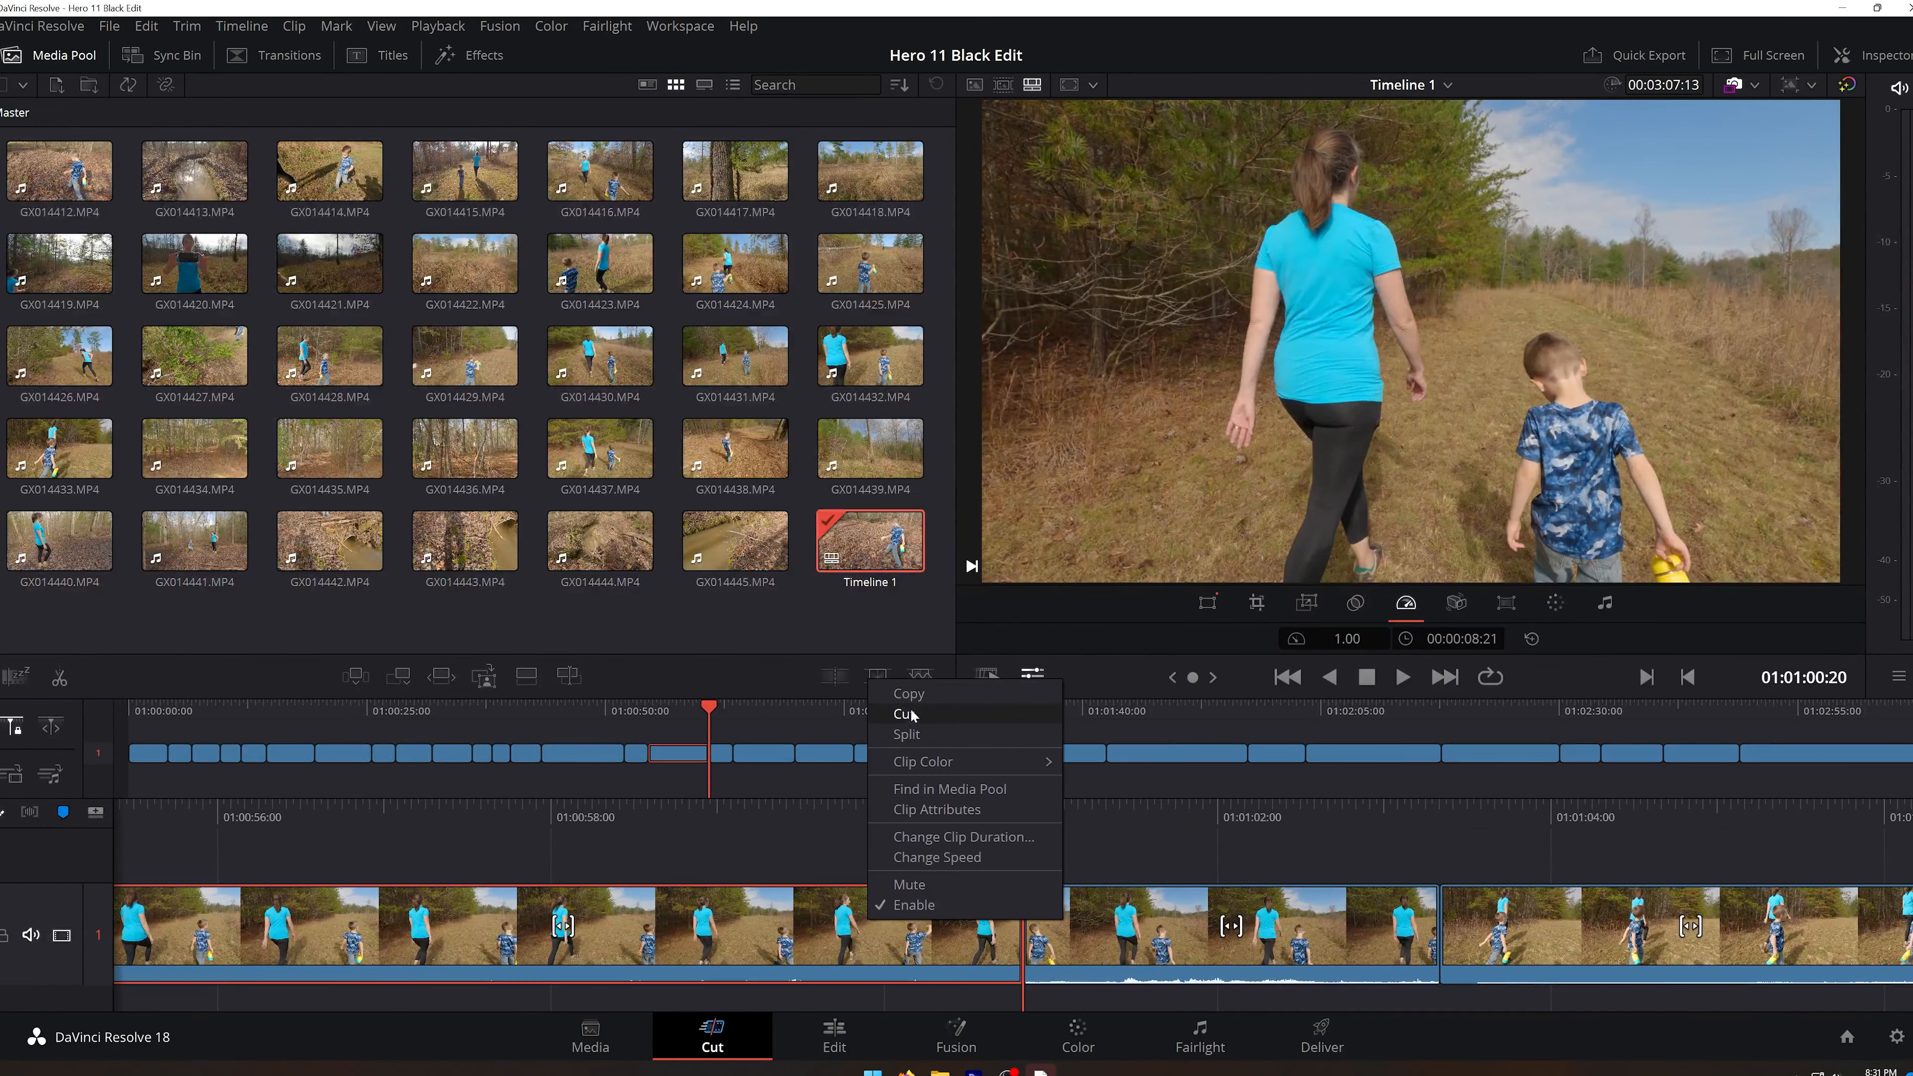
pyautogui.click(905, 713)
# Step: Trim the start and the end of the clip of the boy carrying the yellow bottle beside the woman
pyautogui.press('space')
pyautogui.moveTo(407, 817); pyautogui.dragTo(1209, 817)
pyautogui.hotkey('ctrl', 'shift', '[')
pyautogui.click(1402, 677)
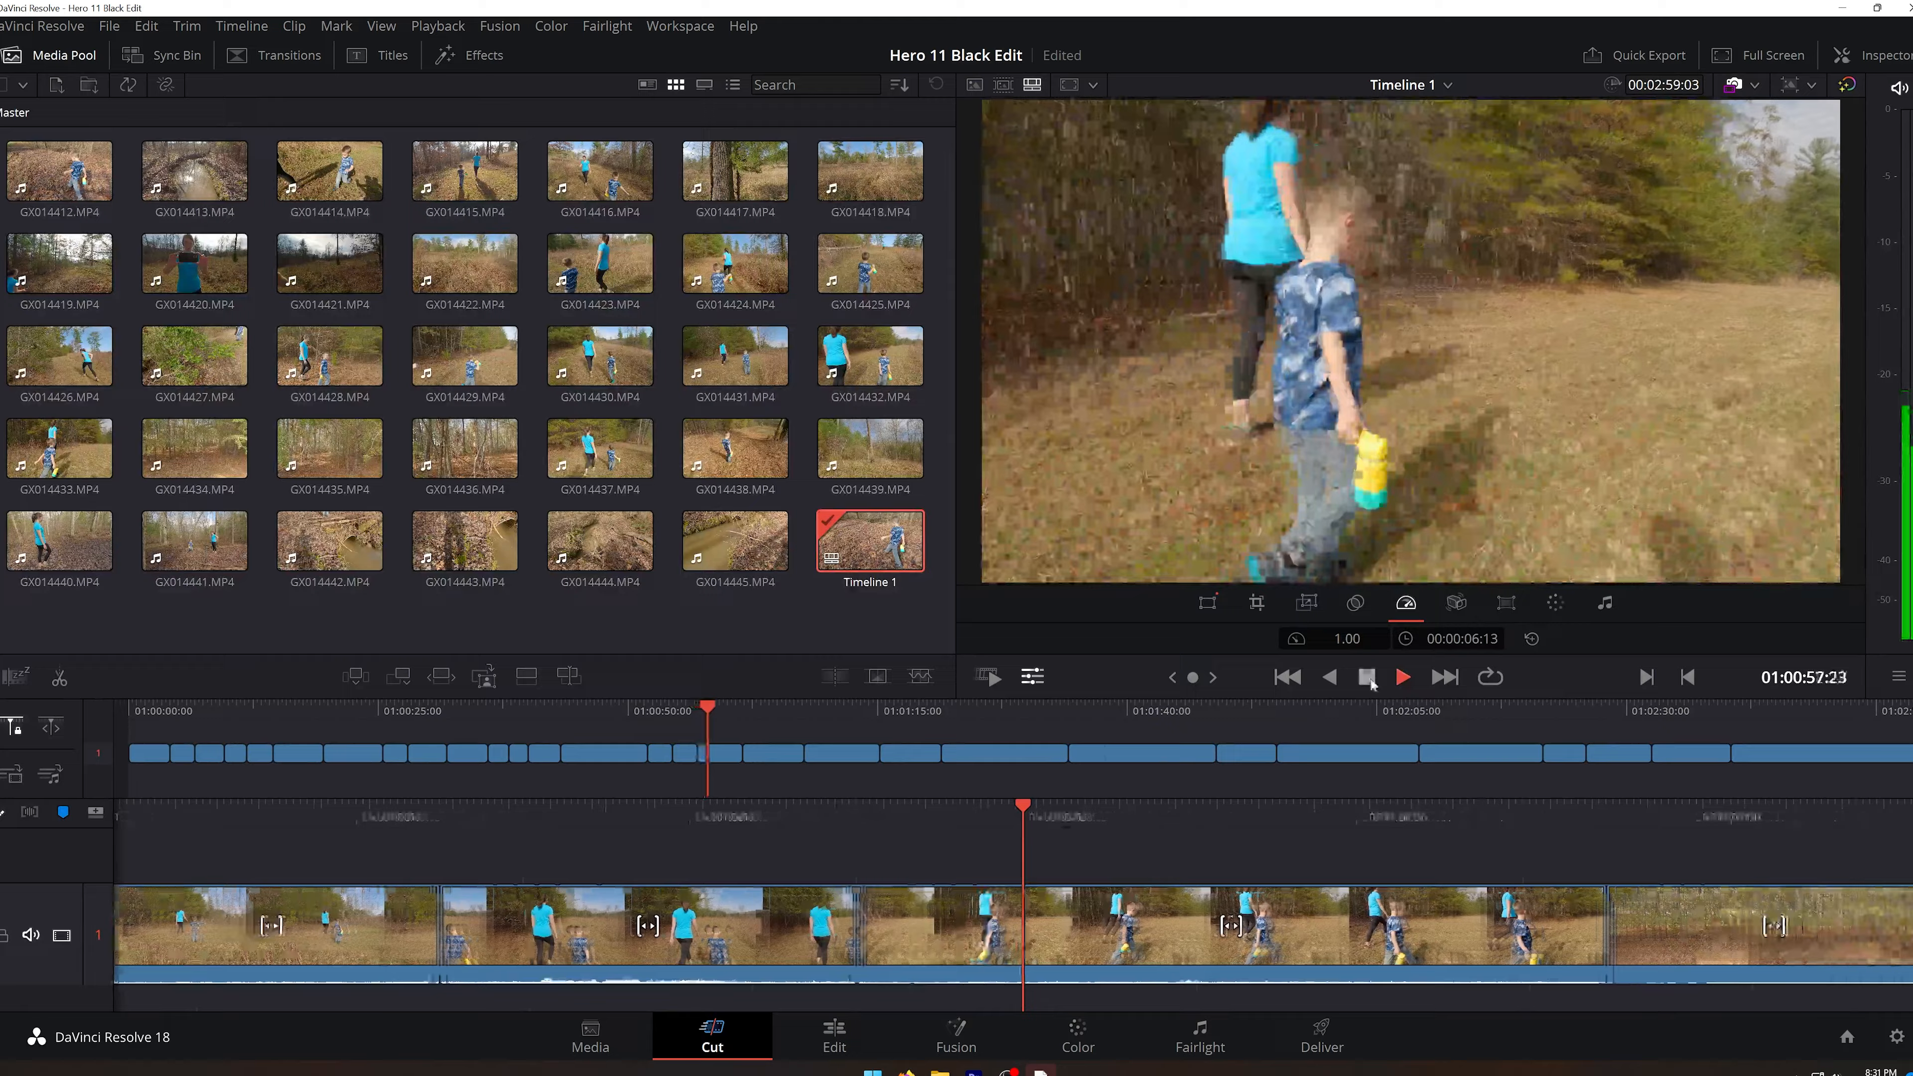
pyautogui.hotkey('ctrl', 'shift', ']')
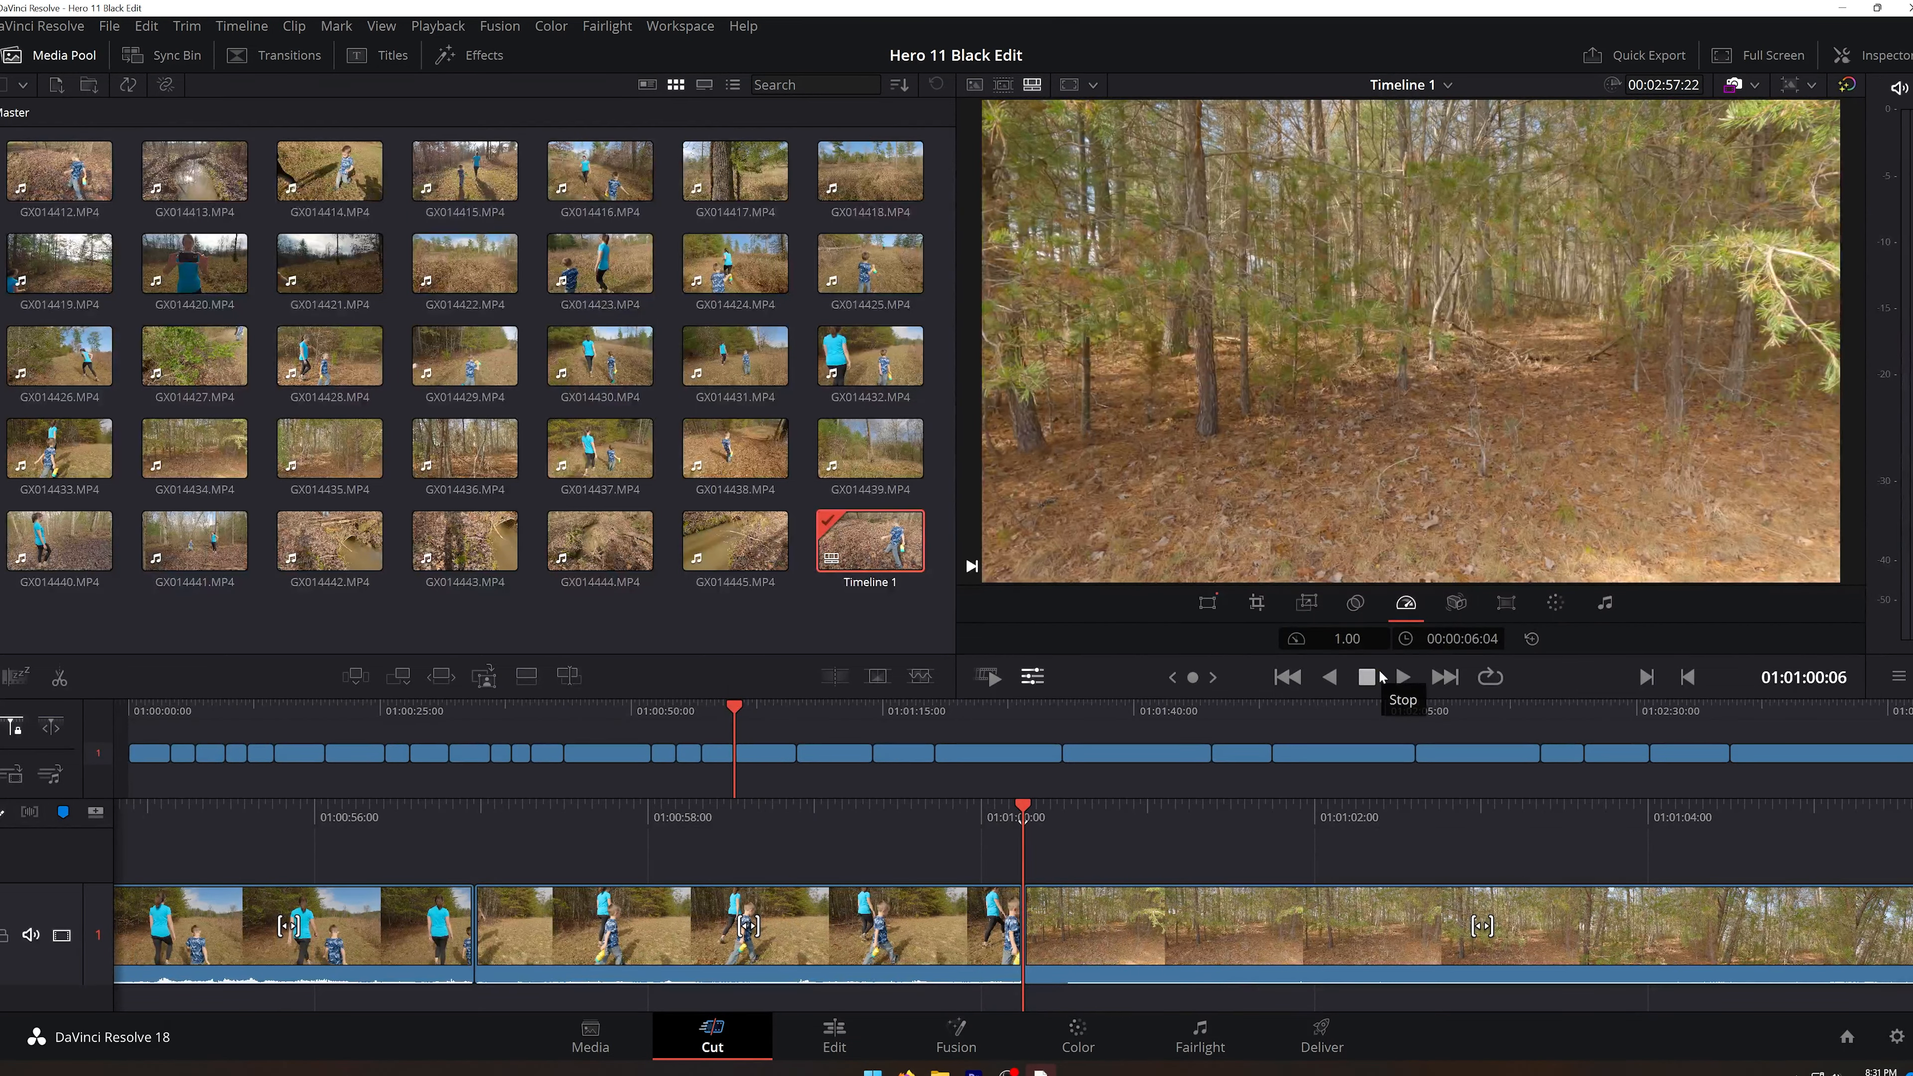
# Step: Review the first pine-woods clip without people and cut it from the timeline
pyautogui.press('space')
pyautogui.moveTo(593, 817); pyautogui.dragTo(1340, 817)
pyautogui.rightClick(1182, 924)
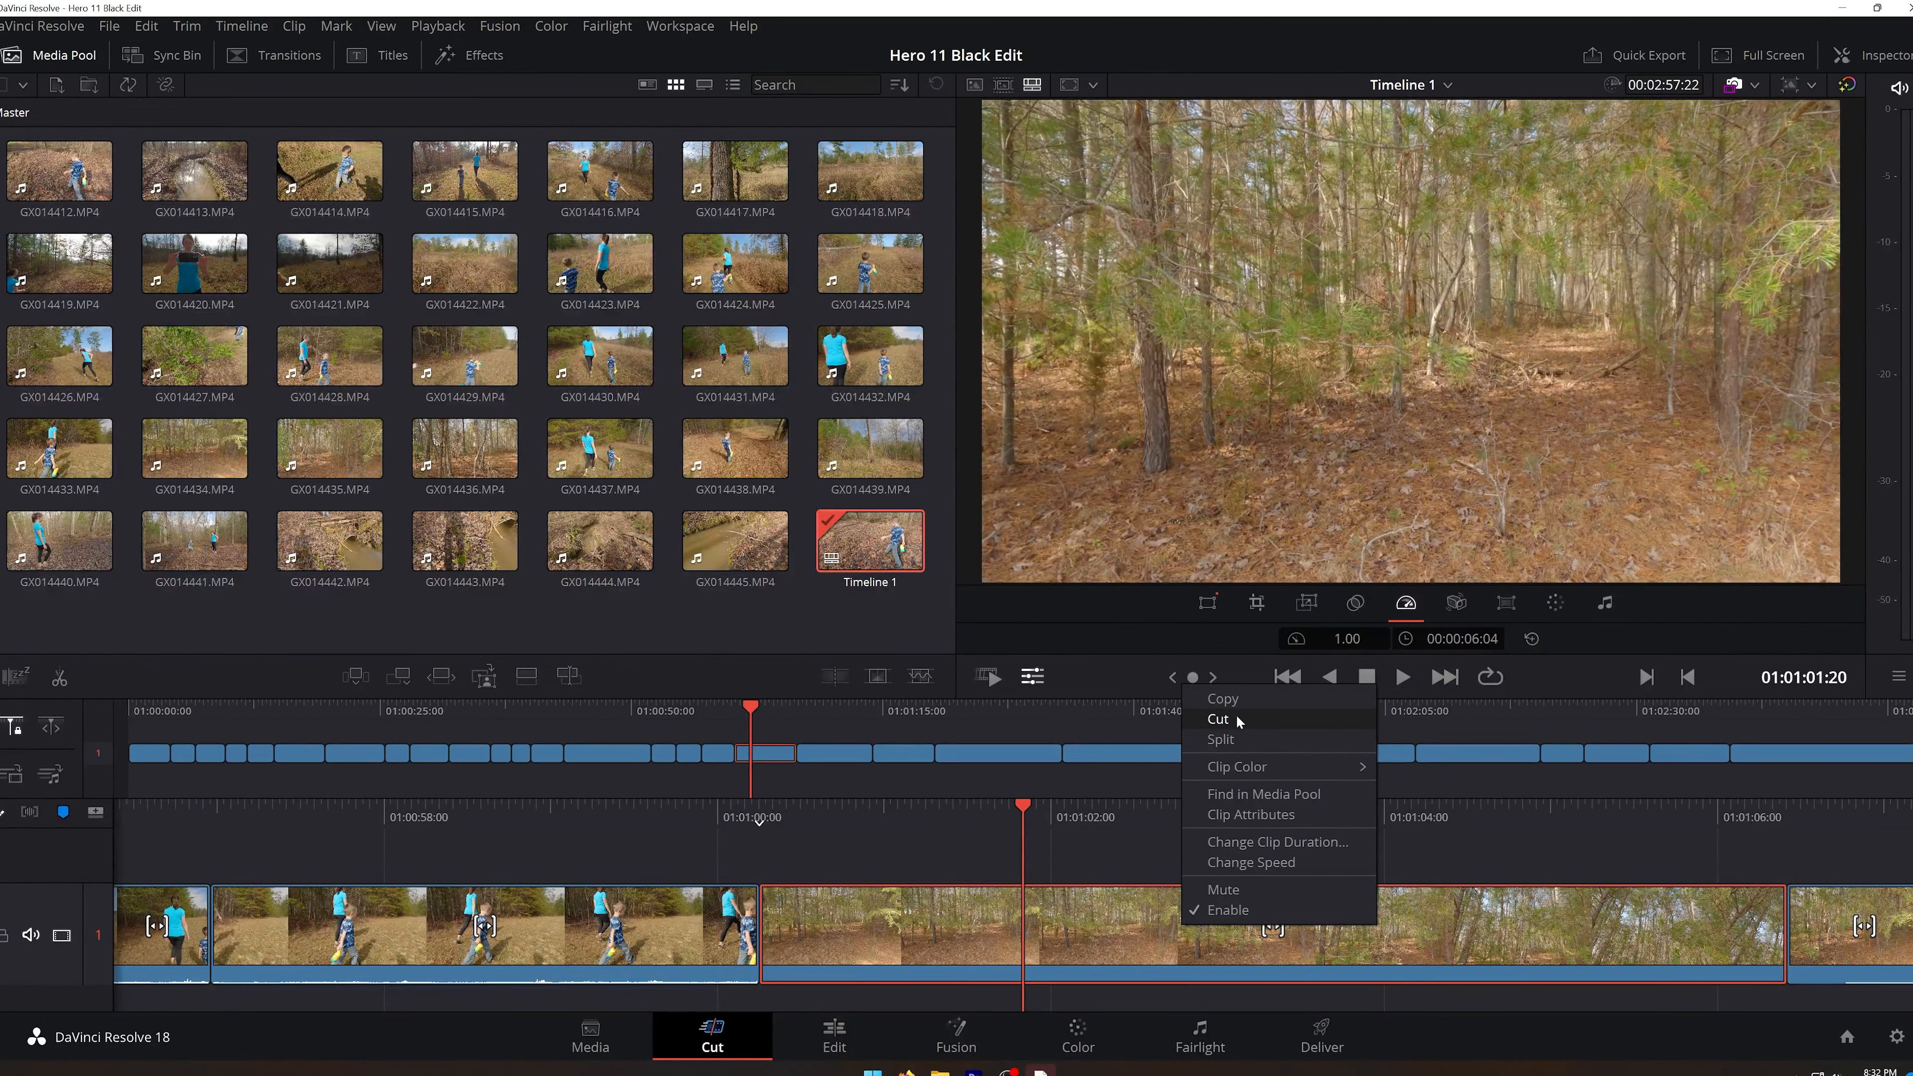
pyautogui.click(1236, 718)
# Step: Trim the start and the end of the next woods clip to keep only its best moment
pyautogui.moveTo(668, 817); pyautogui.dragTo(772, 817)
pyautogui.moveTo(773, 925); pyautogui.dragTo(1023, 925)
pyautogui.press('space')
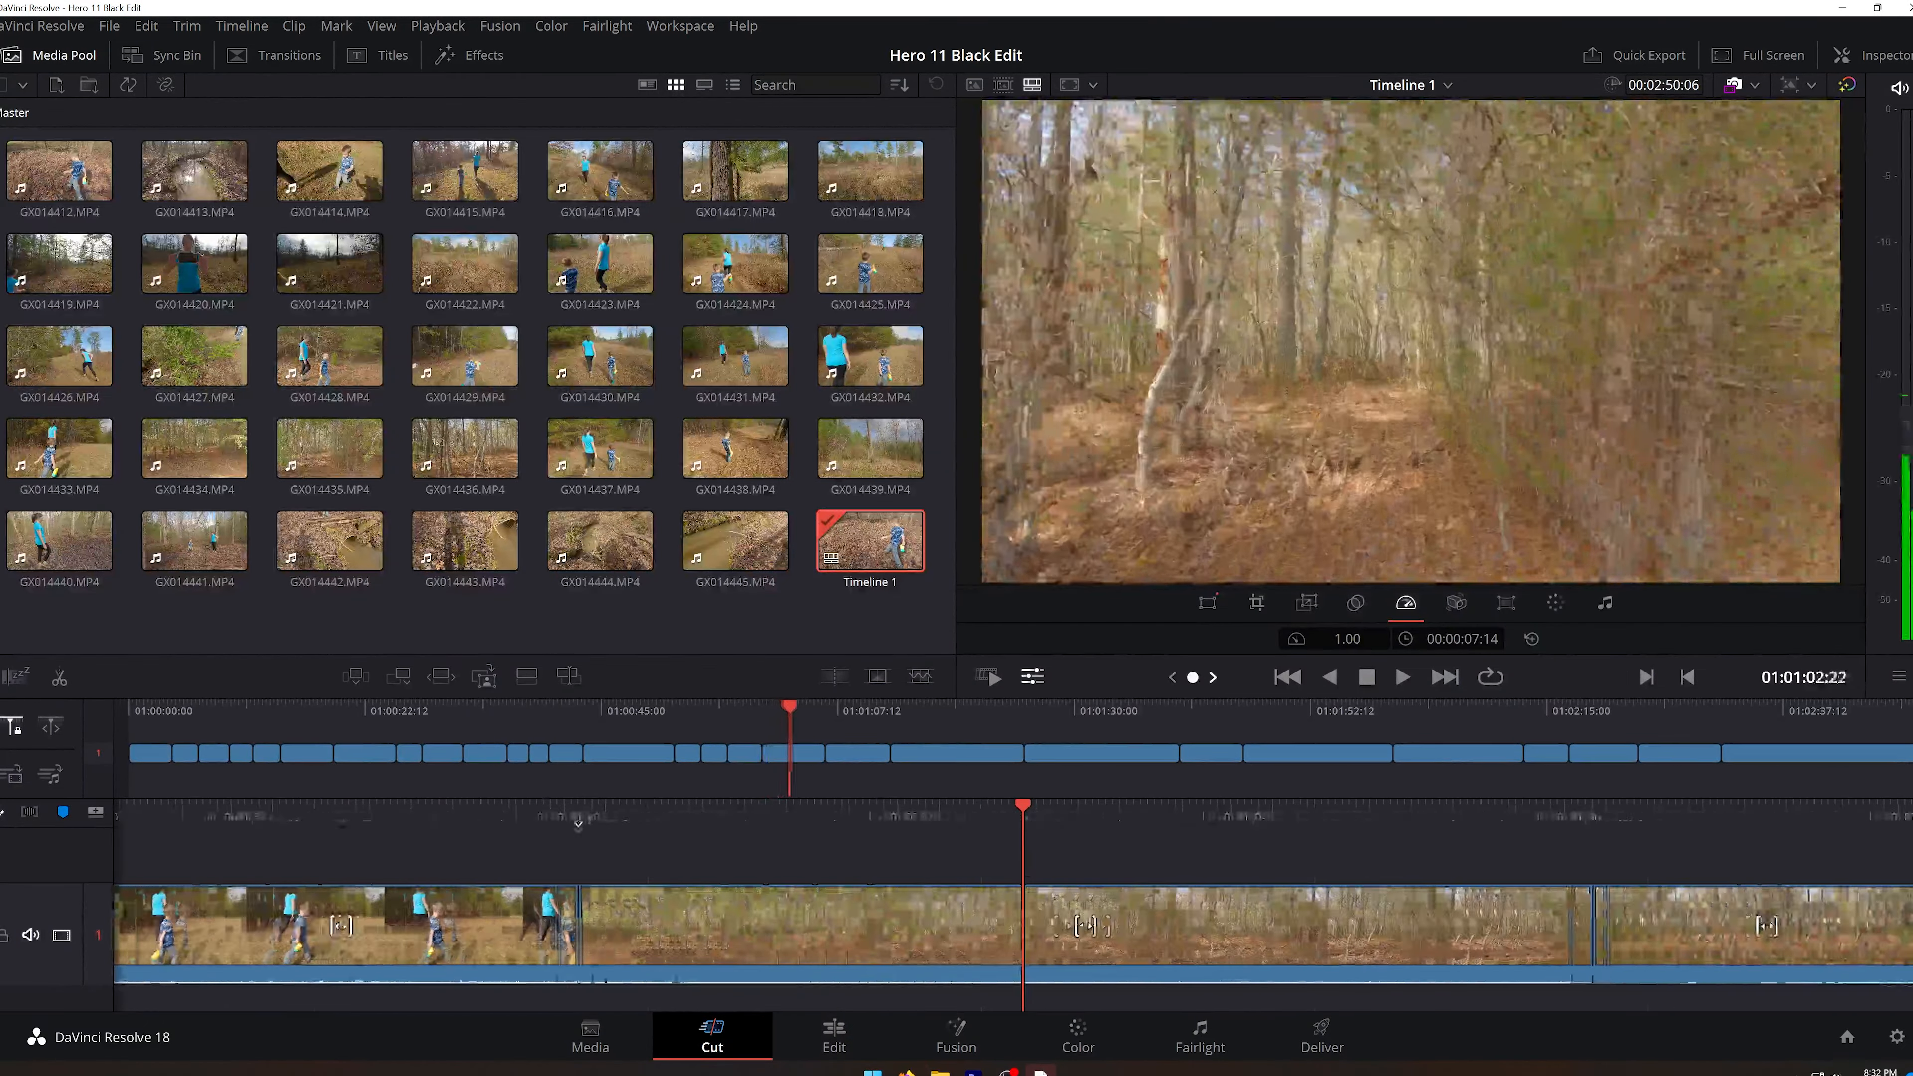
pyautogui.moveTo(1619, 817); pyautogui.dragTo(1447, 817)
pyautogui.moveTo(1417, 925); pyautogui.dragTo(1023, 925)
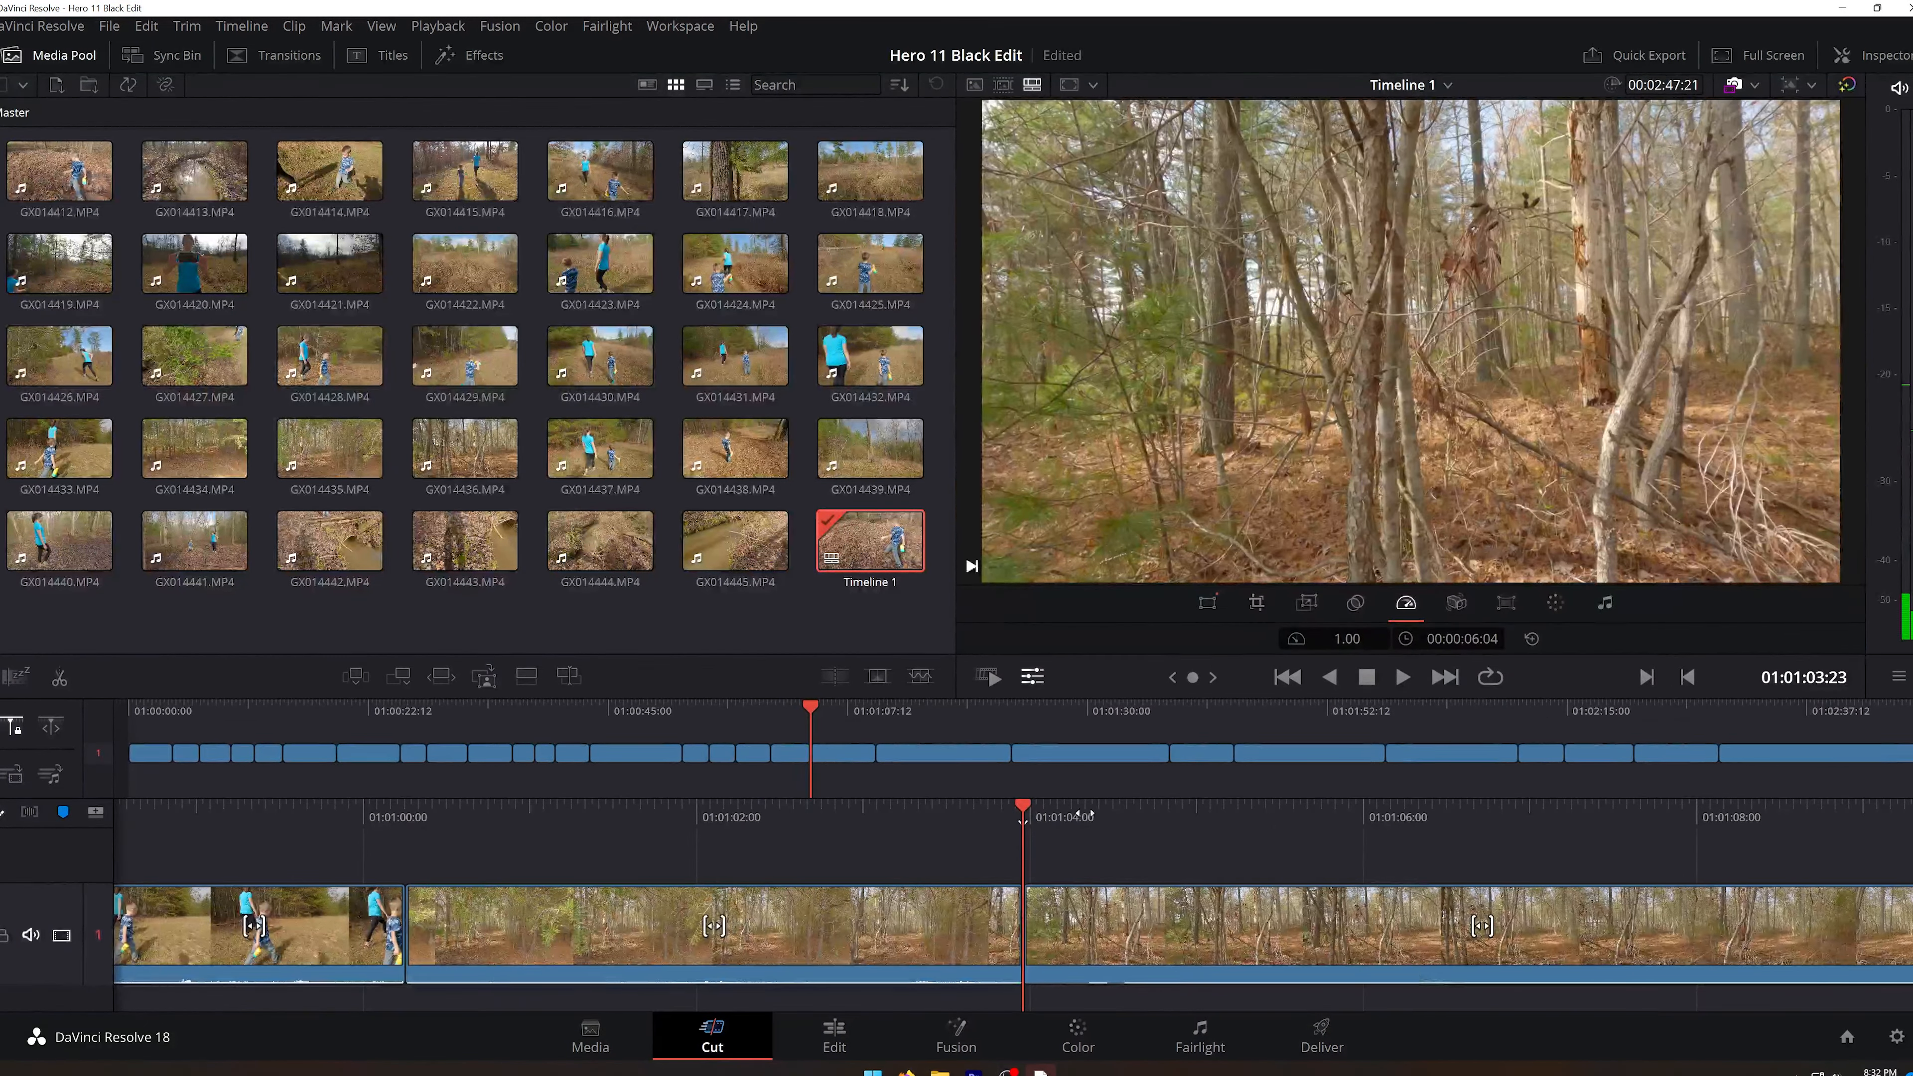
# Step: Trim the start of the following bare-woods clip and delete the footage of the woman and boy after 01:01:12:00
pyautogui.moveTo(1205, 678); pyautogui.dragTo(1255, 677)
pyautogui.moveTo(619, 935); pyautogui.dragTo(1043, 935)
pyautogui.moveTo(1201, 678); pyautogui.dragTo(1333, 677)
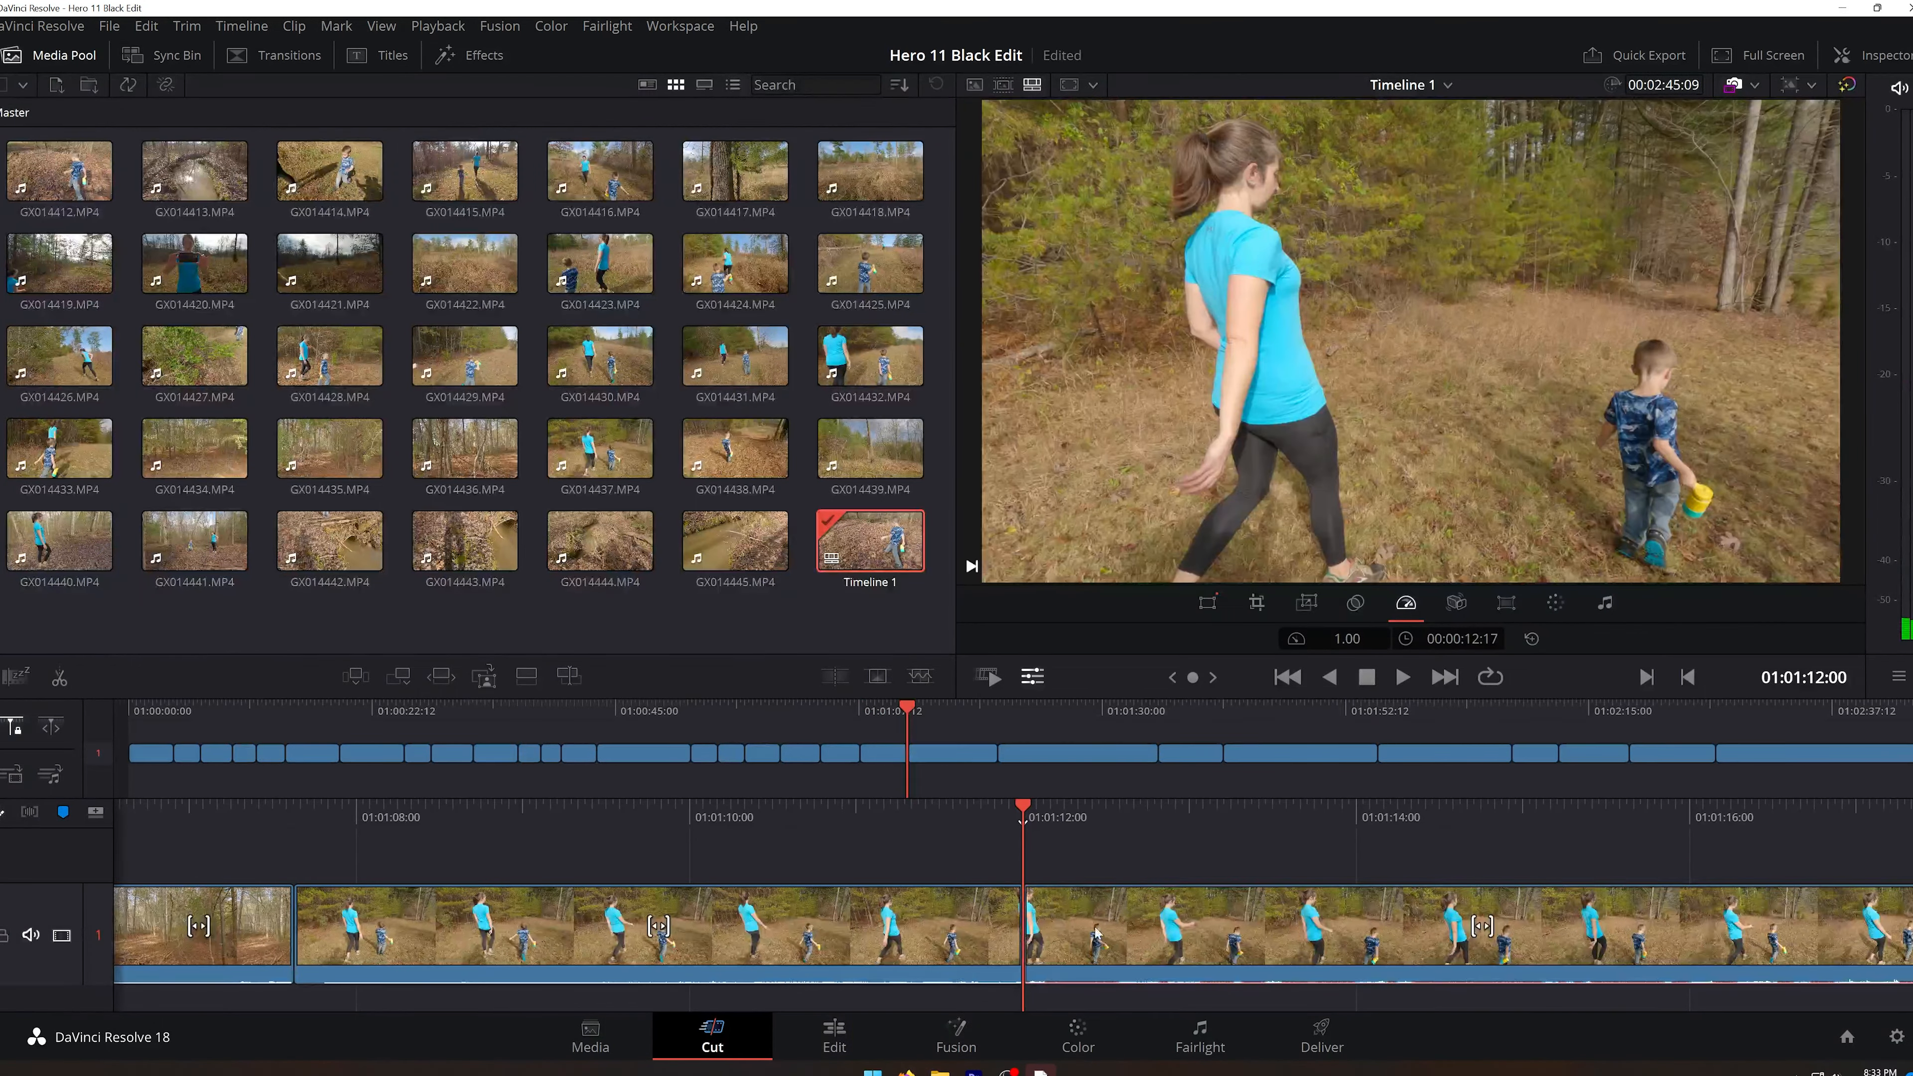
pyautogui.click(1095, 933)
pyautogui.press('Delete')
# Step: Split the next clip, cut its part before the split and move on through the remaining footage
pyautogui.moveTo(1198, 677); pyautogui.dragTo(1497, 678)
pyautogui.hotkey('ctrl', 'b')
pyautogui.rightClick(781, 924)
pyautogui.click(832, 718)
pyautogui.moveTo(1198, 678); pyautogui.dragTo(1235, 677)
pyautogui.moveTo(1192, 678)
pyautogui.mouseDown()
pyautogui.moveTo(1124, 677)
pyautogui.moveTo(1170, 678)
pyautogui.mouseUp()
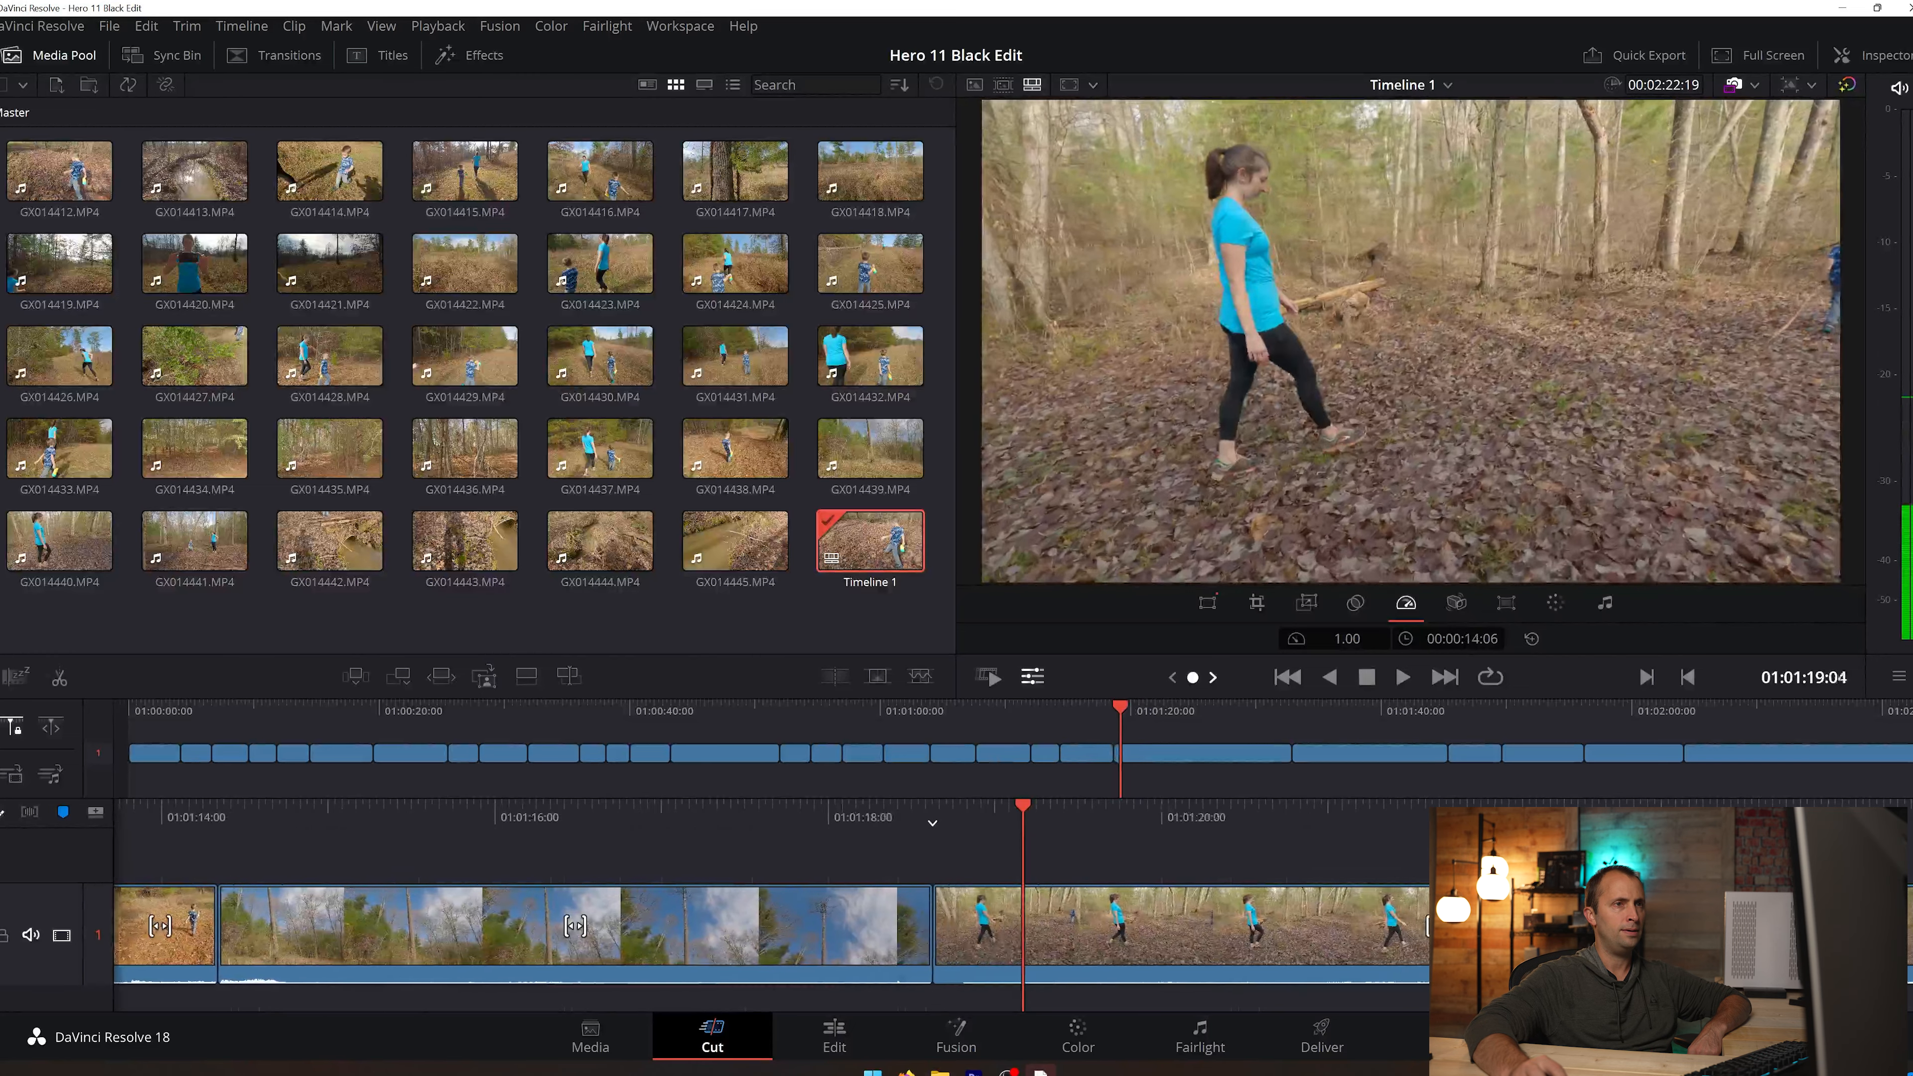
# Step: Remove the leafy-woods clips of the woman and boy and the creek-bank clips after the sky shot, keeping the final creek clip
pyautogui.click(1158, 921)
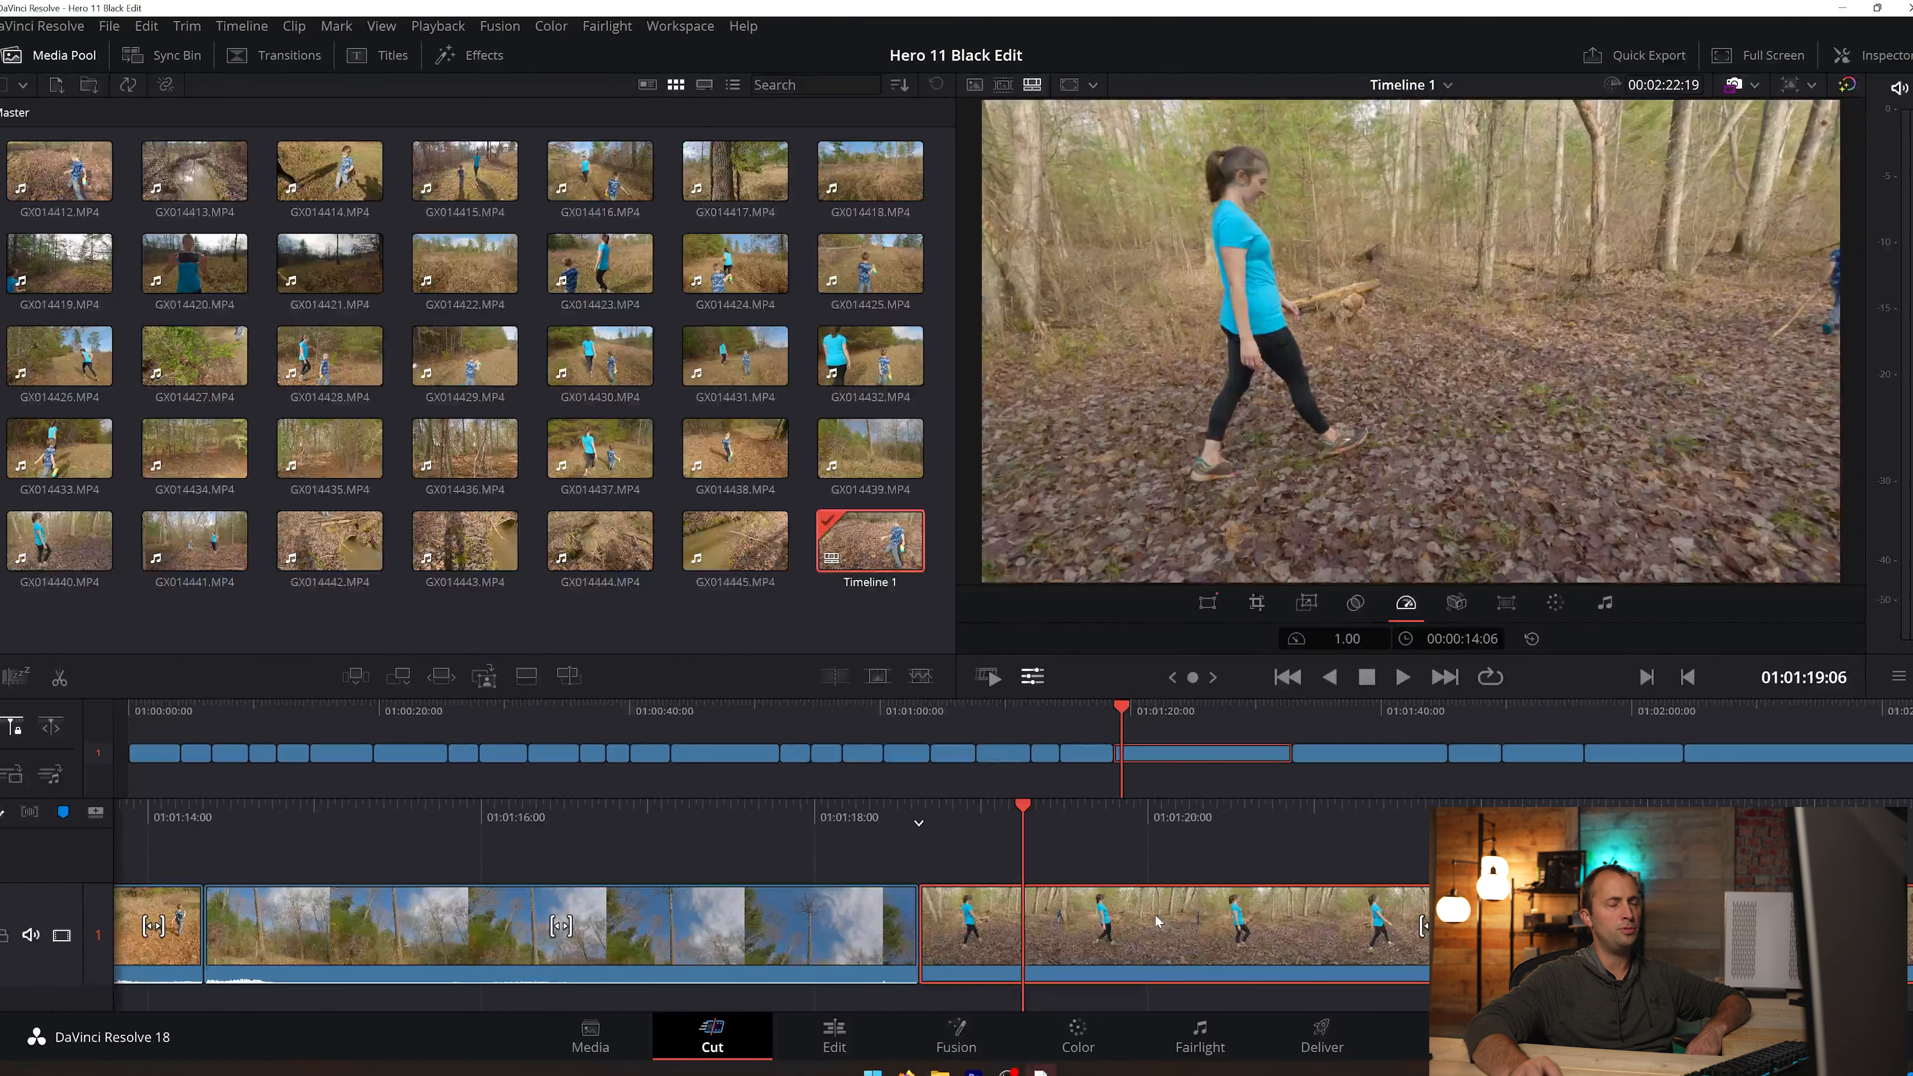
pyautogui.rightClick(1160, 919)
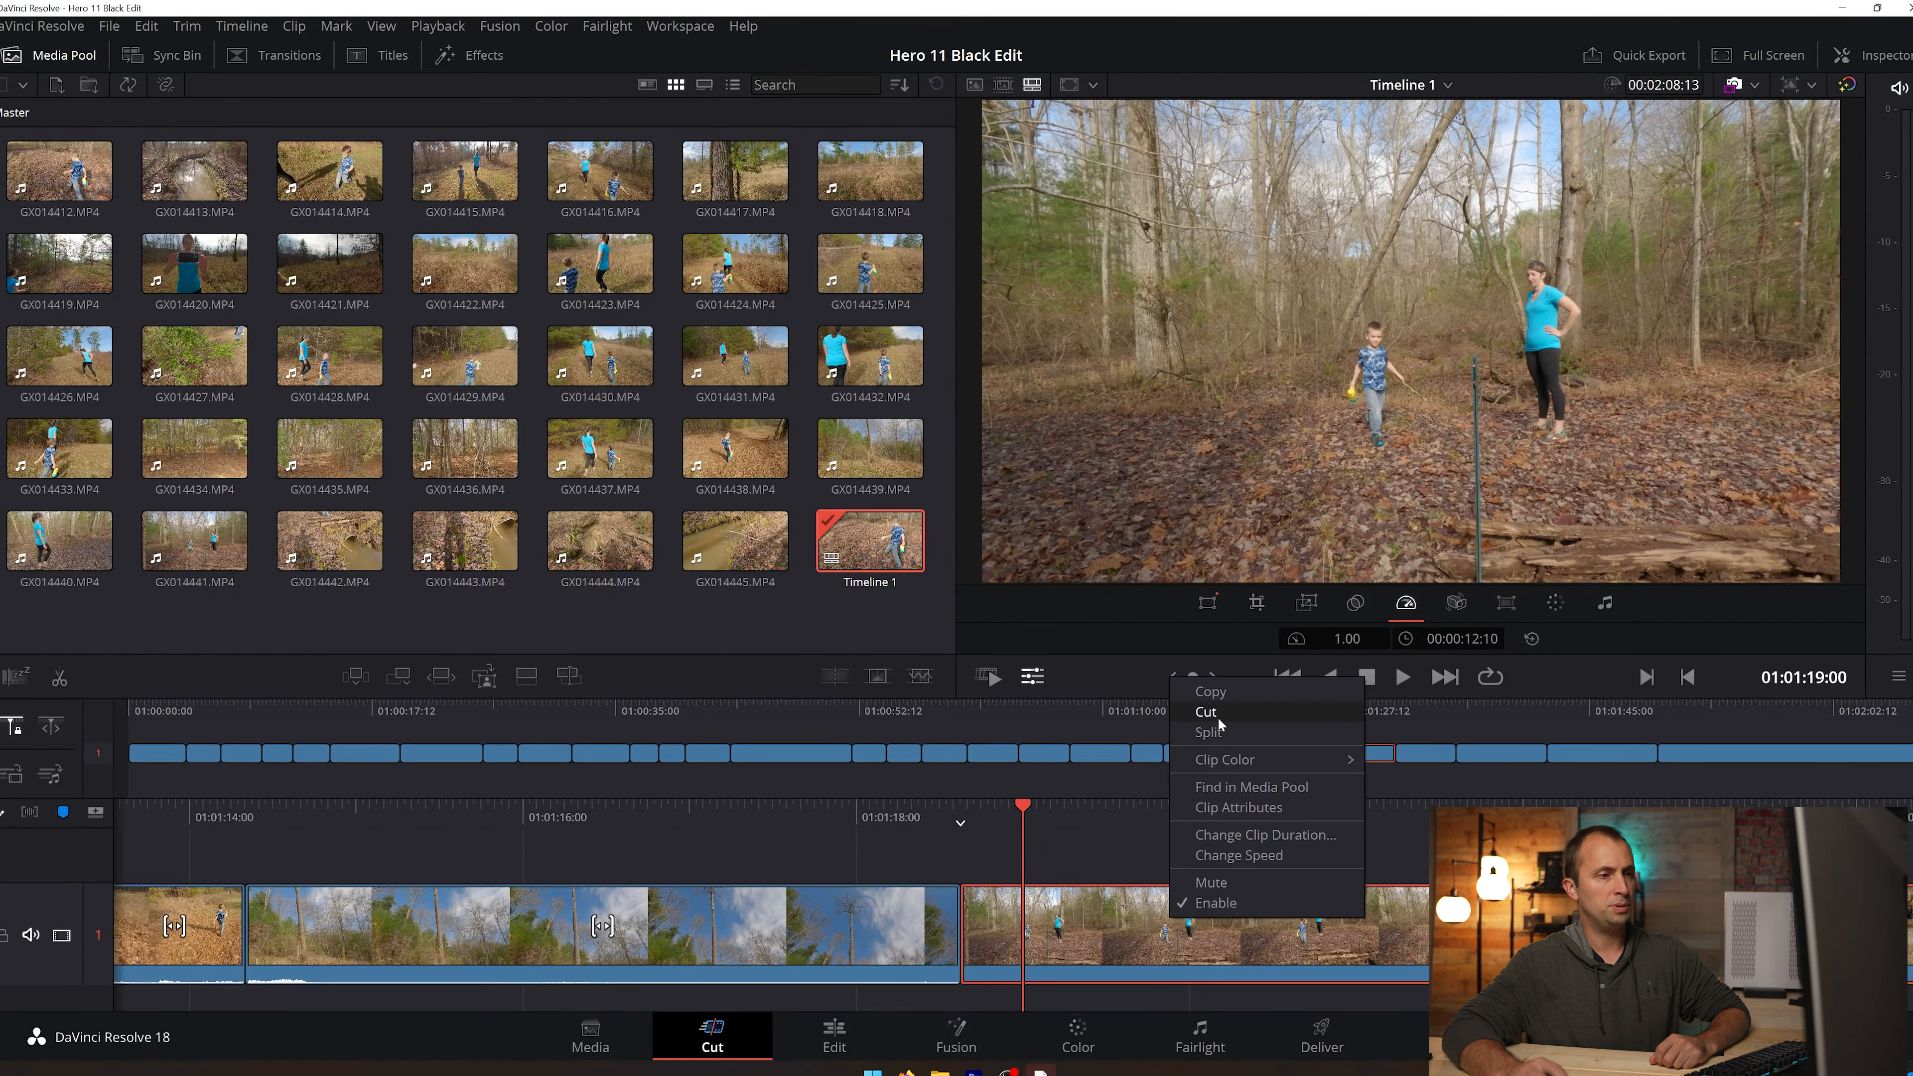
pyautogui.click(1101, 848)
pyautogui.press('Delete')
pyautogui.click(1236, 919)
pyautogui.press('Delete')
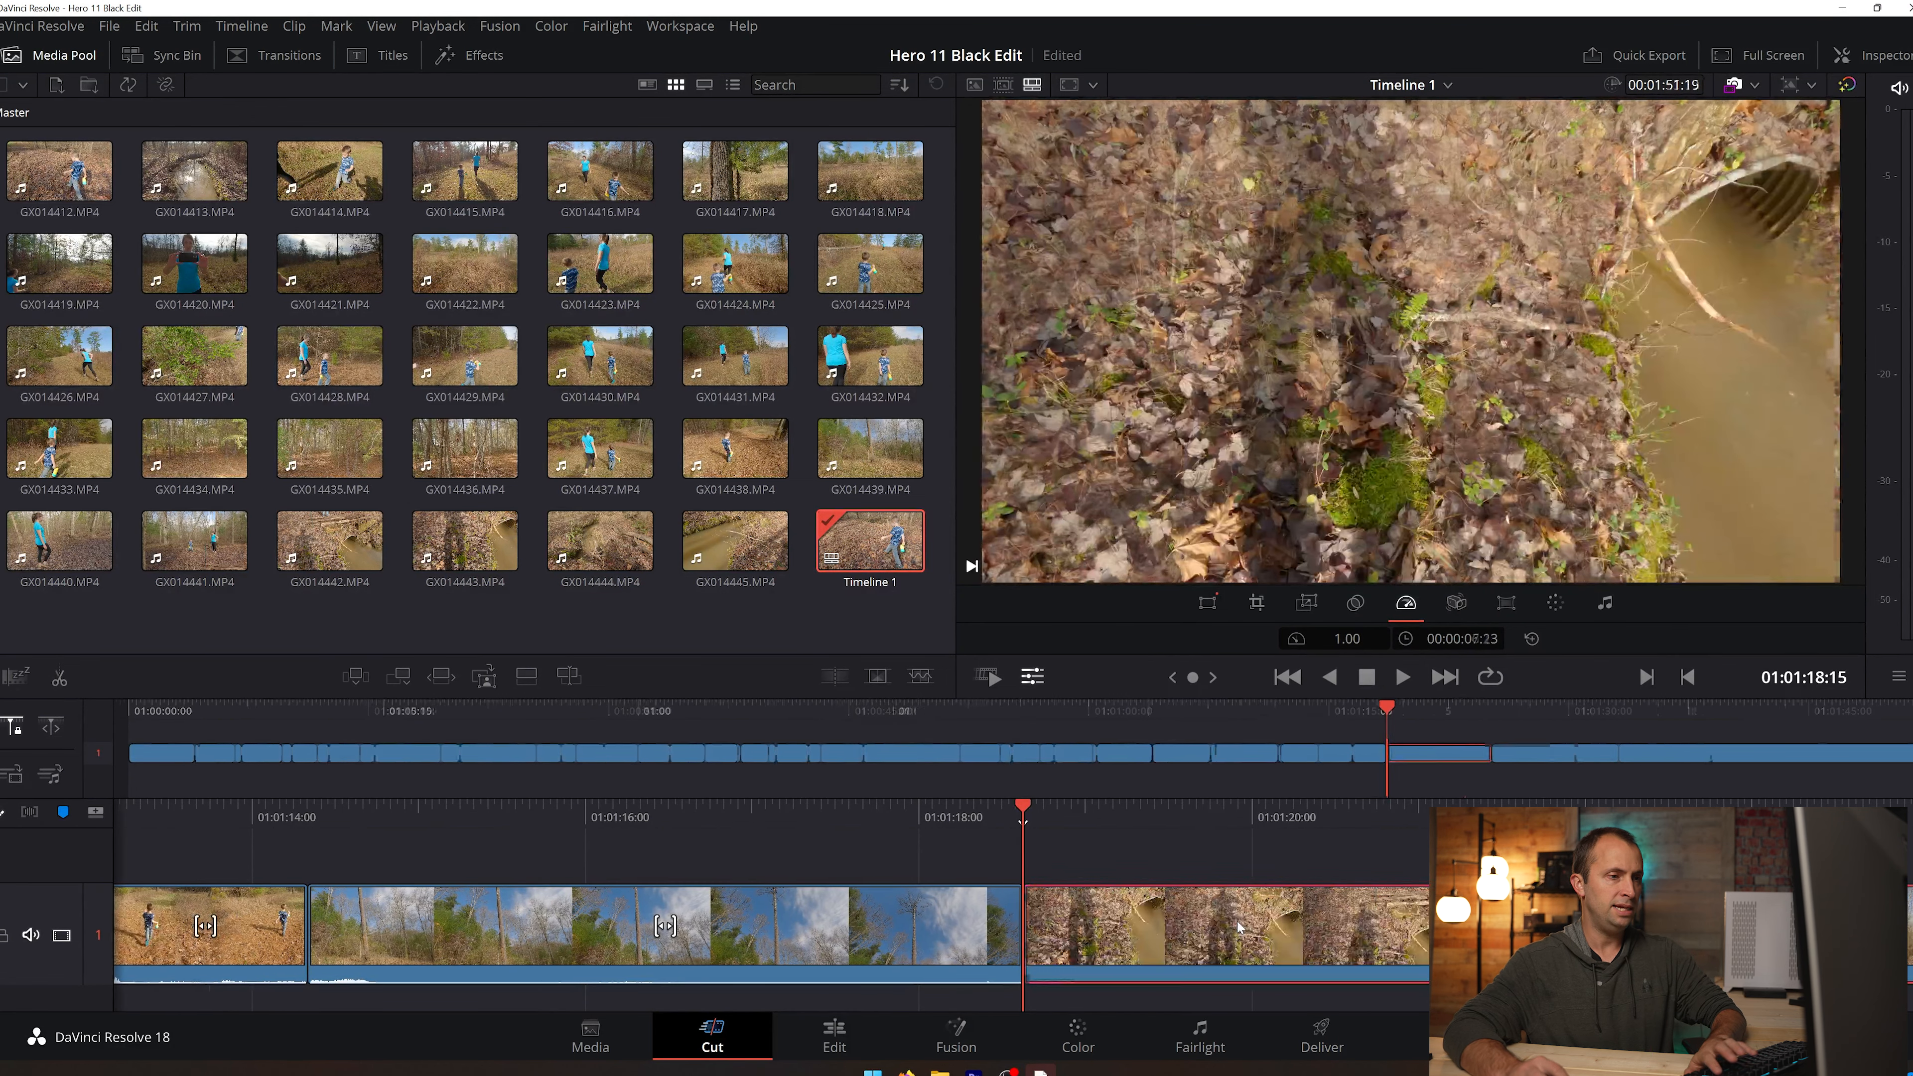
pyautogui.press('Delete')
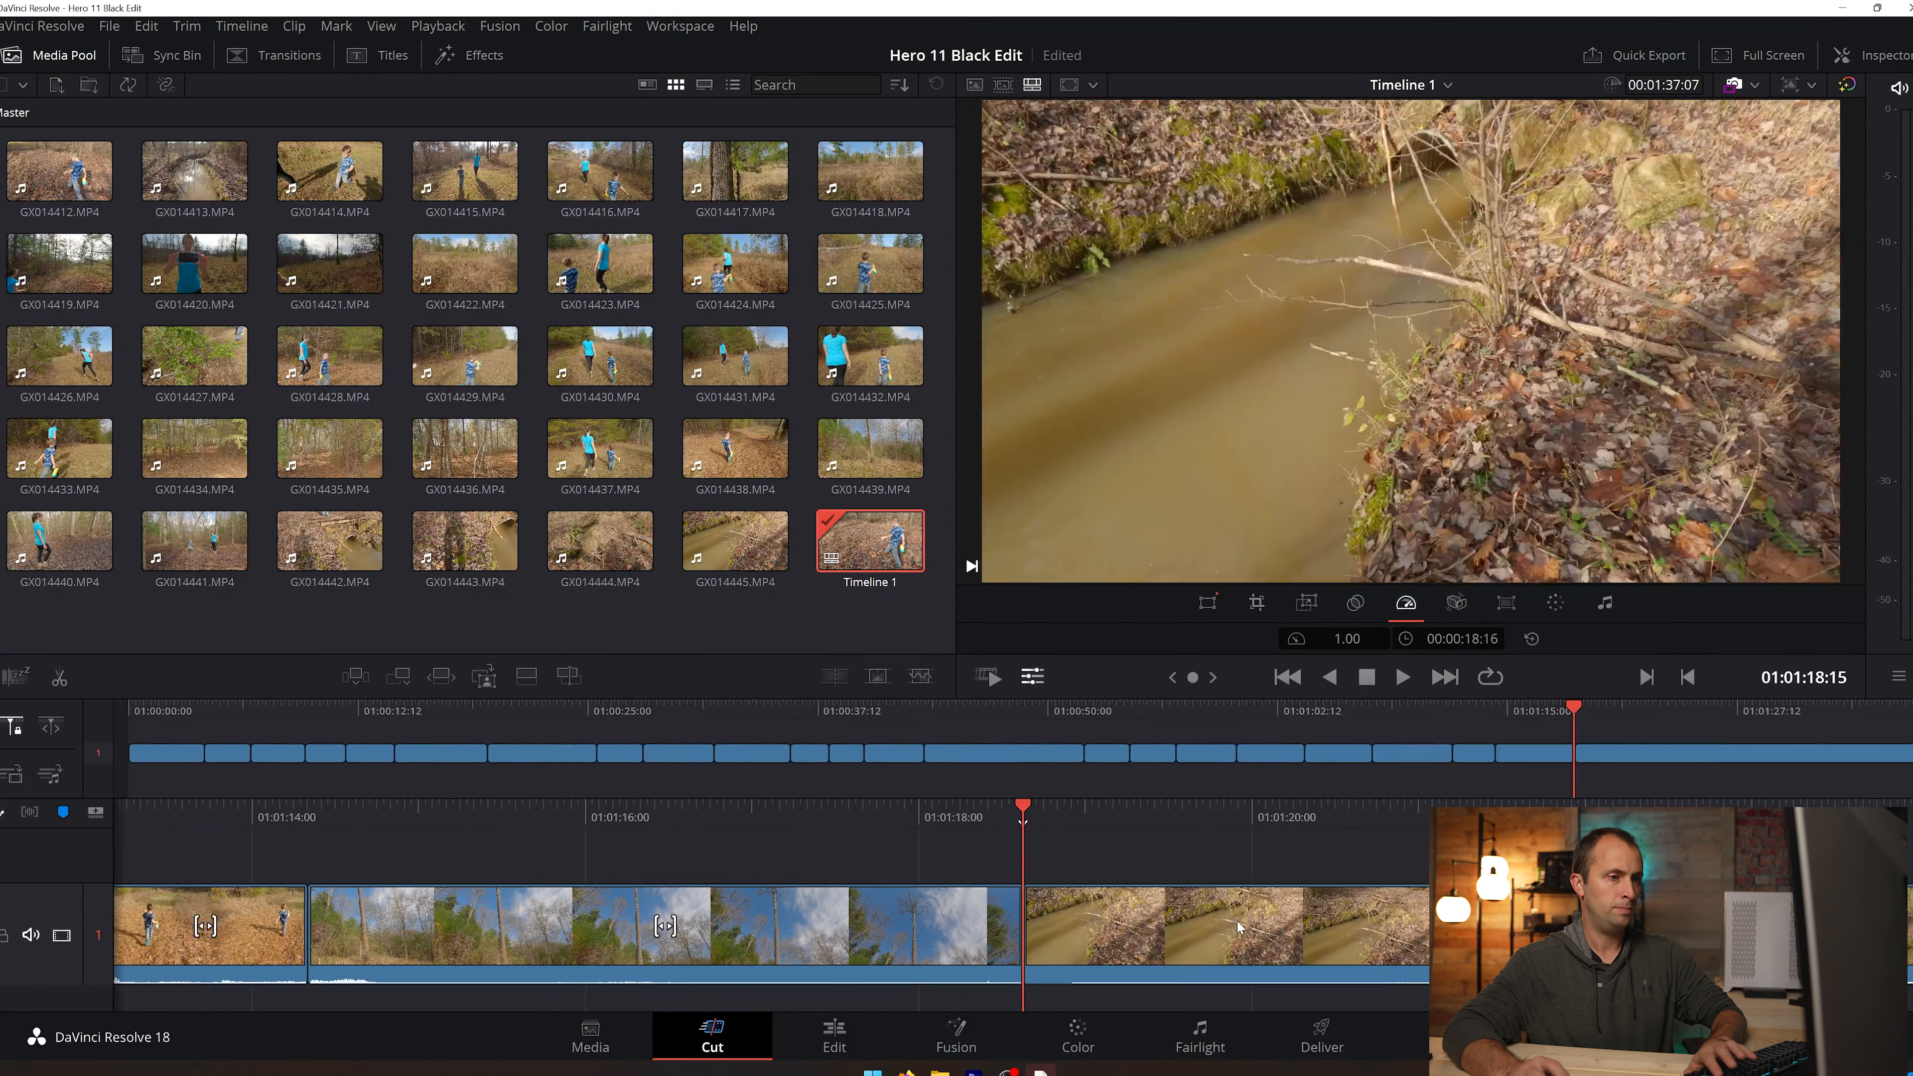
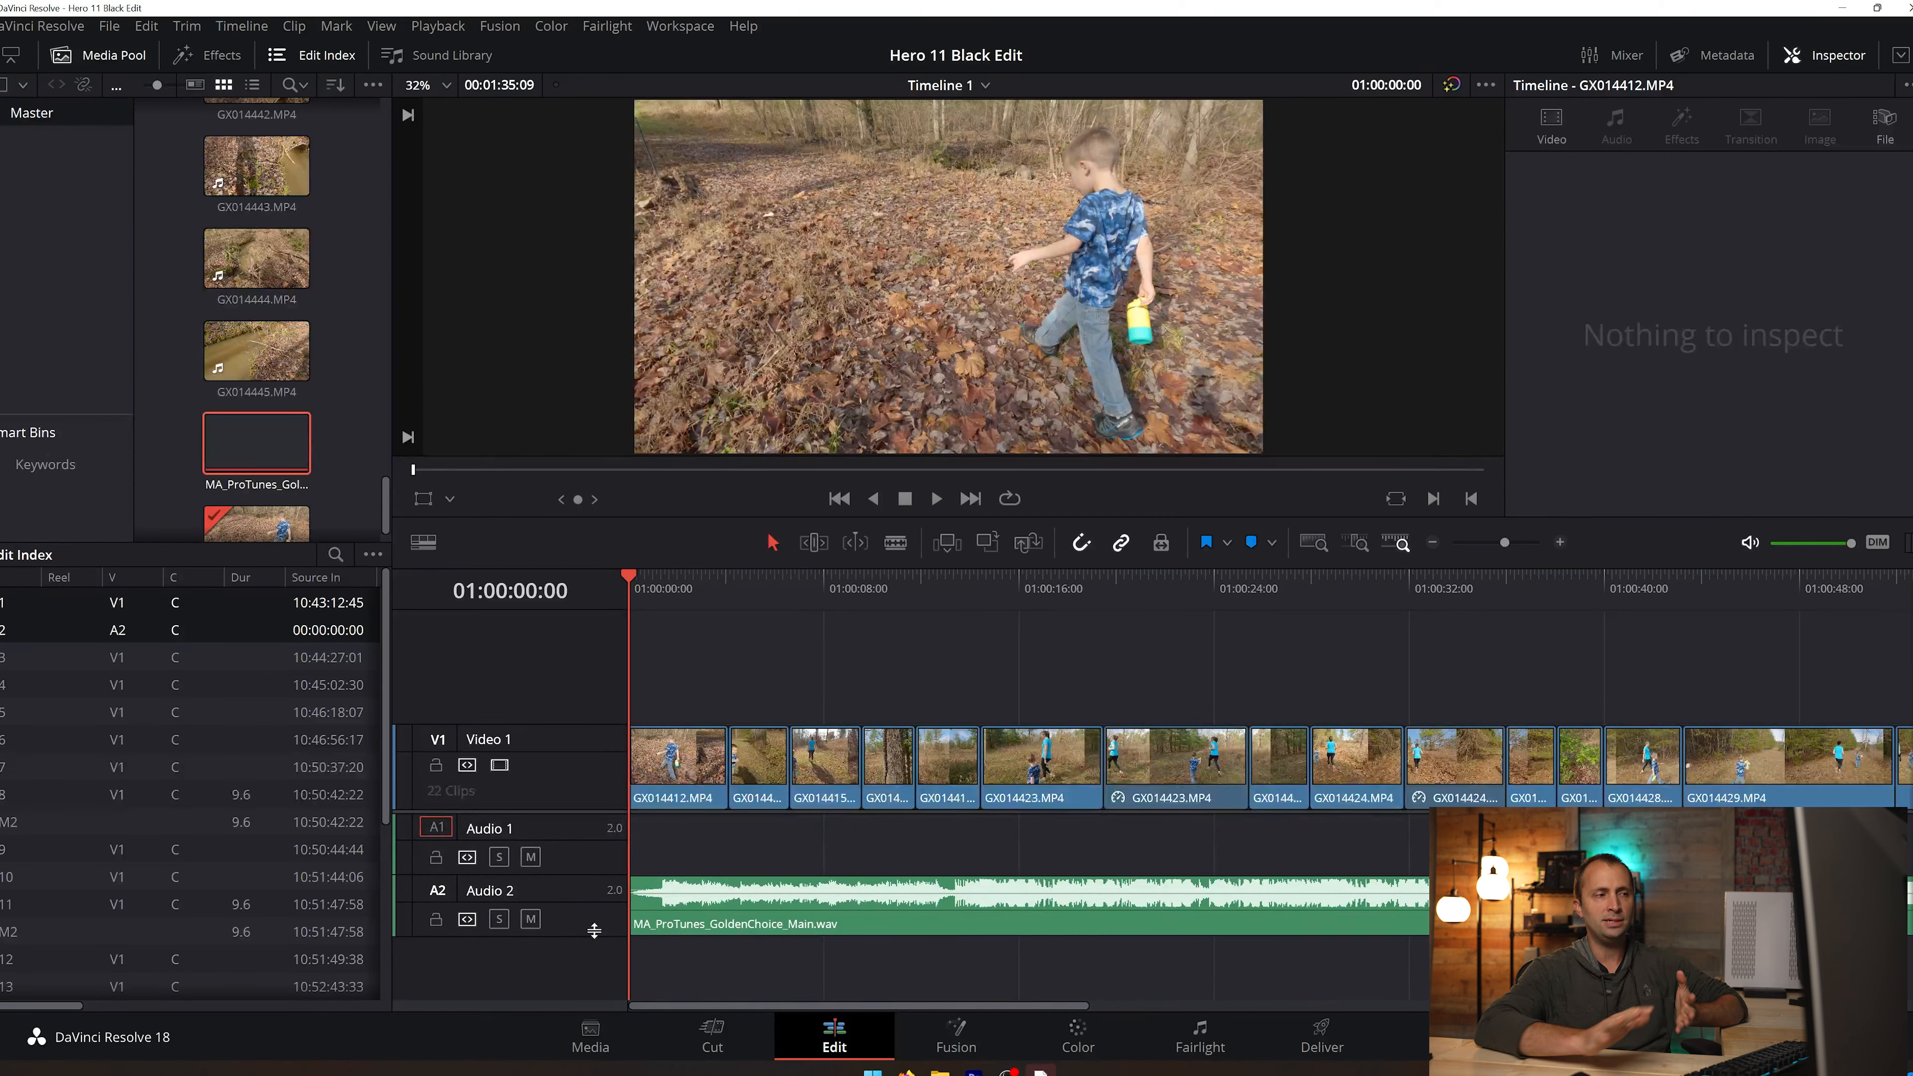
# Step: Make the Audio 2 track taller to show the music waveform and play the opening clips with the music
pyautogui.moveTo(595, 933); pyautogui.dragTo(597, 1008)
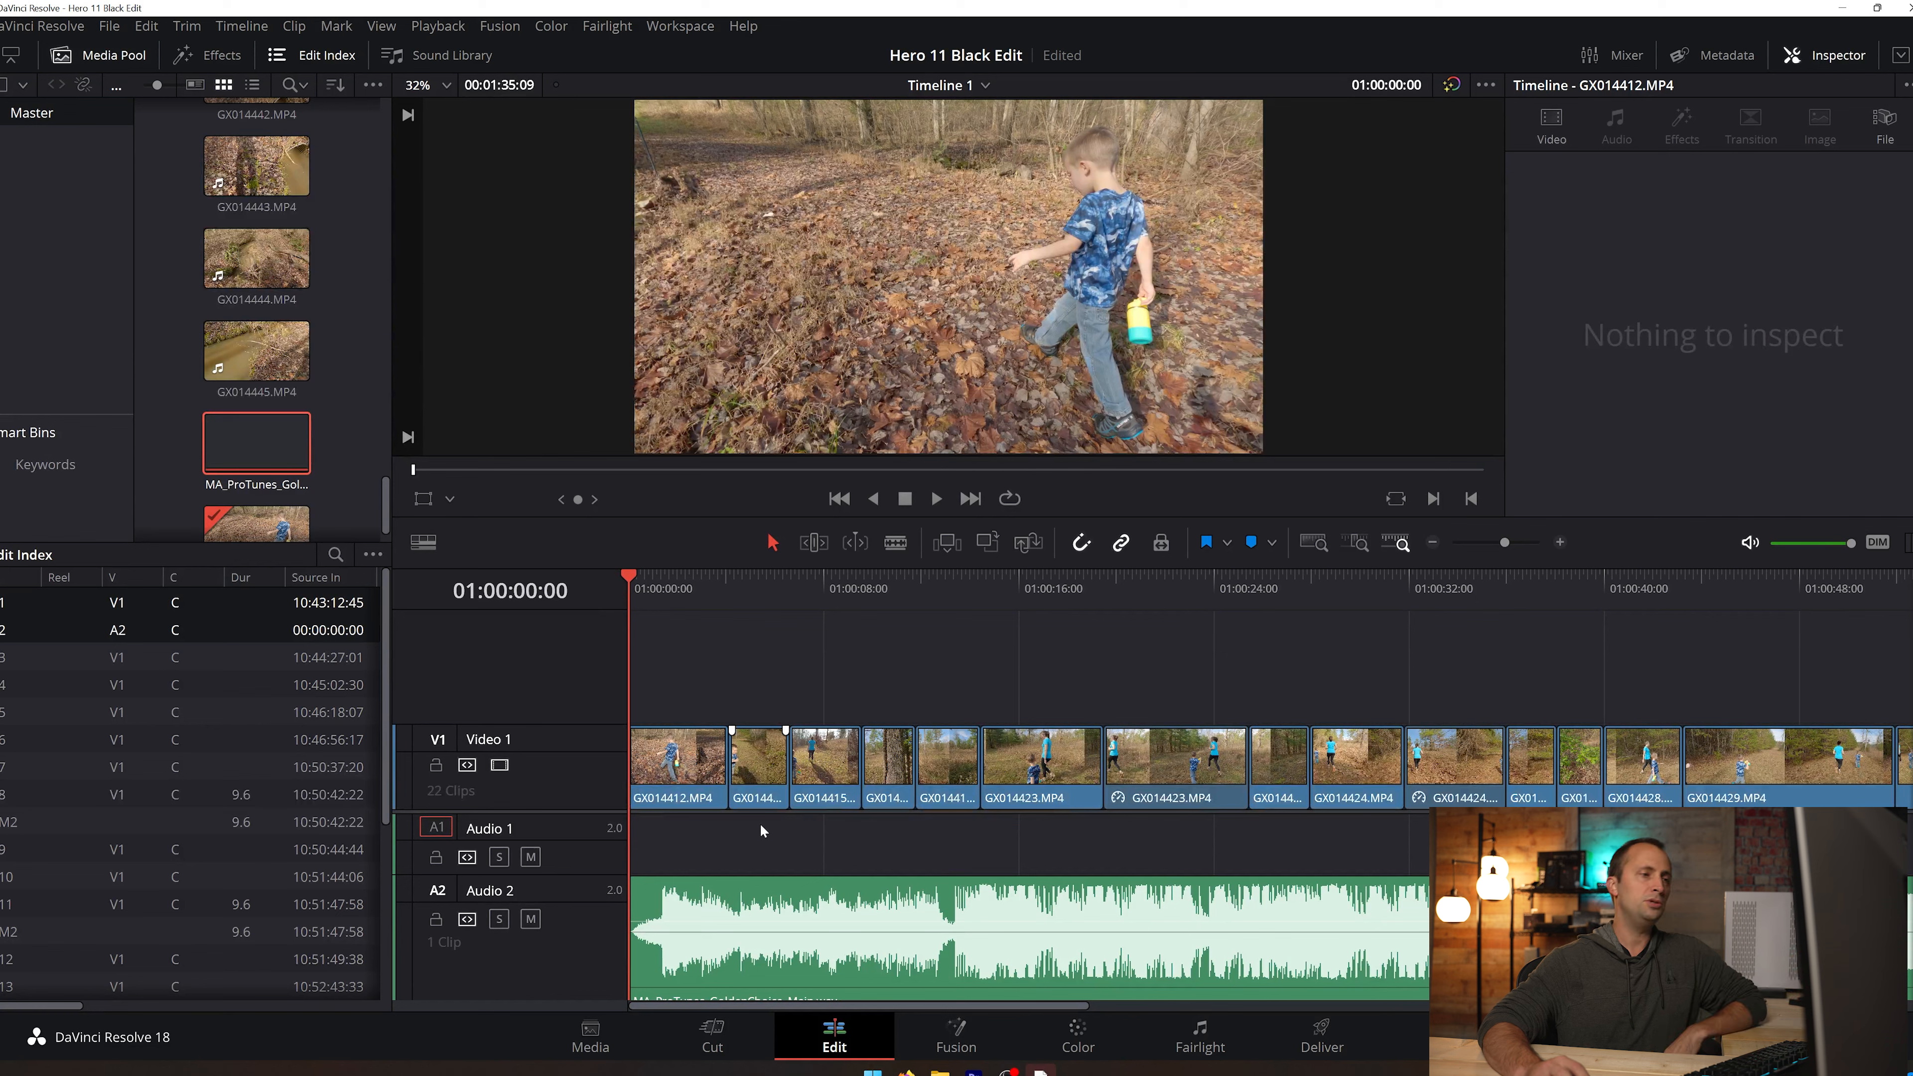
pyautogui.click(937, 498)
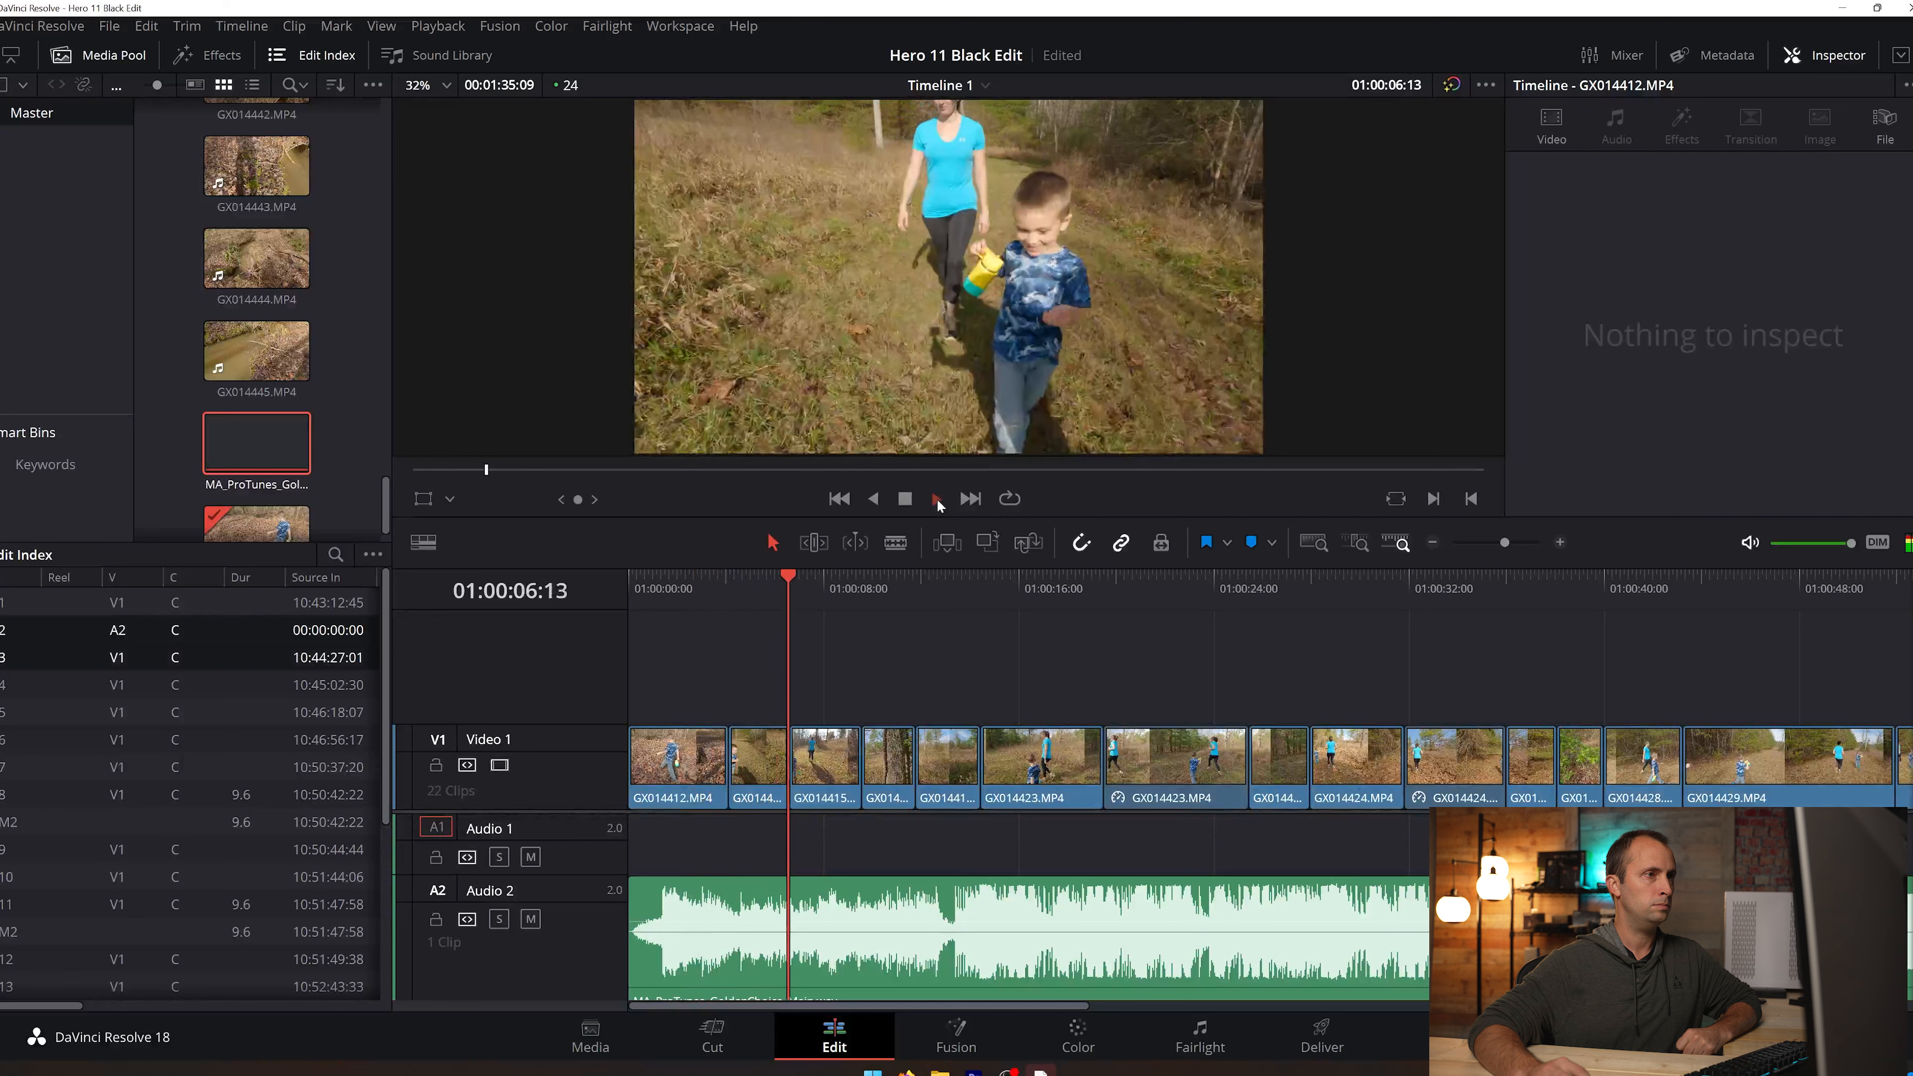
pyautogui.click(904, 500)
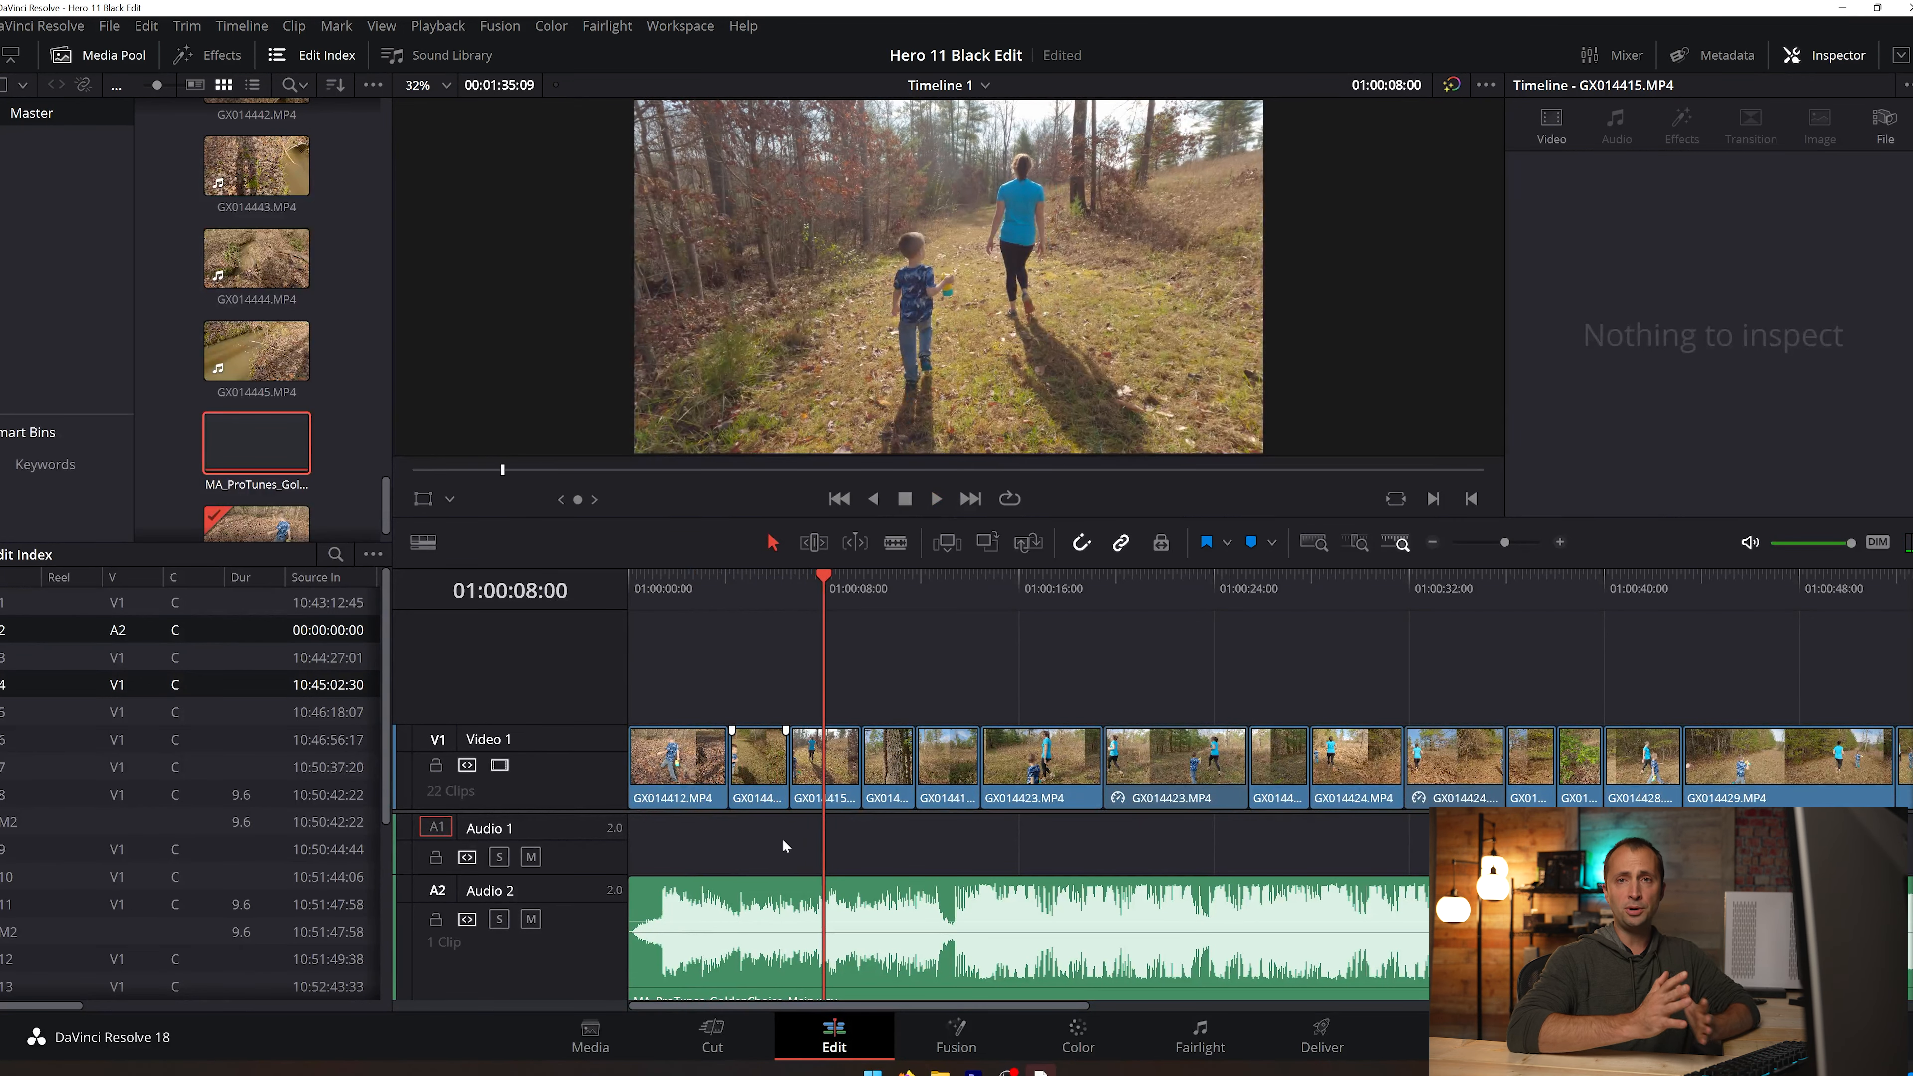
# Step: Locate the first music beat at 01:00:01:10, shorten the end of GX014412.MP4 to it and ripple delete the gap
pyautogui.click(673, 591)
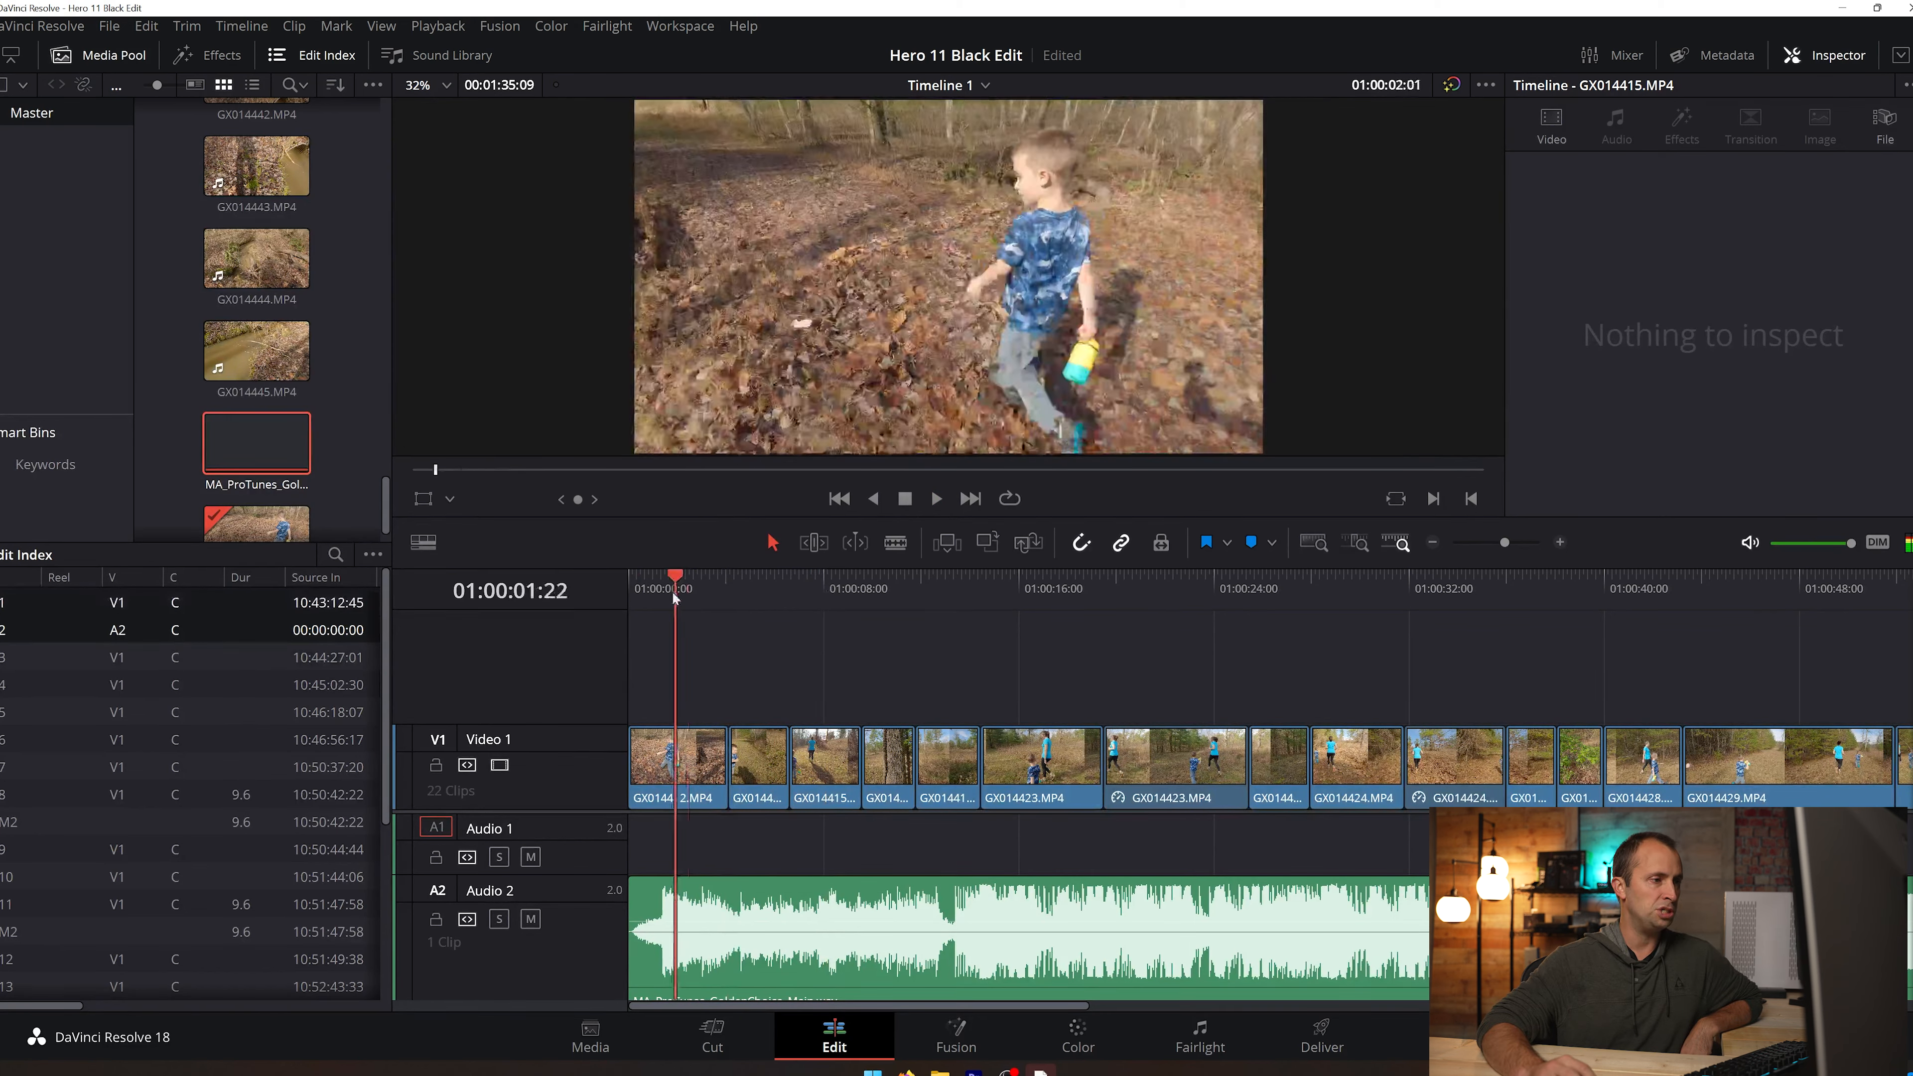
pyautogui.moveTo(672, 593); pyautogui.dragTo(585, 611)
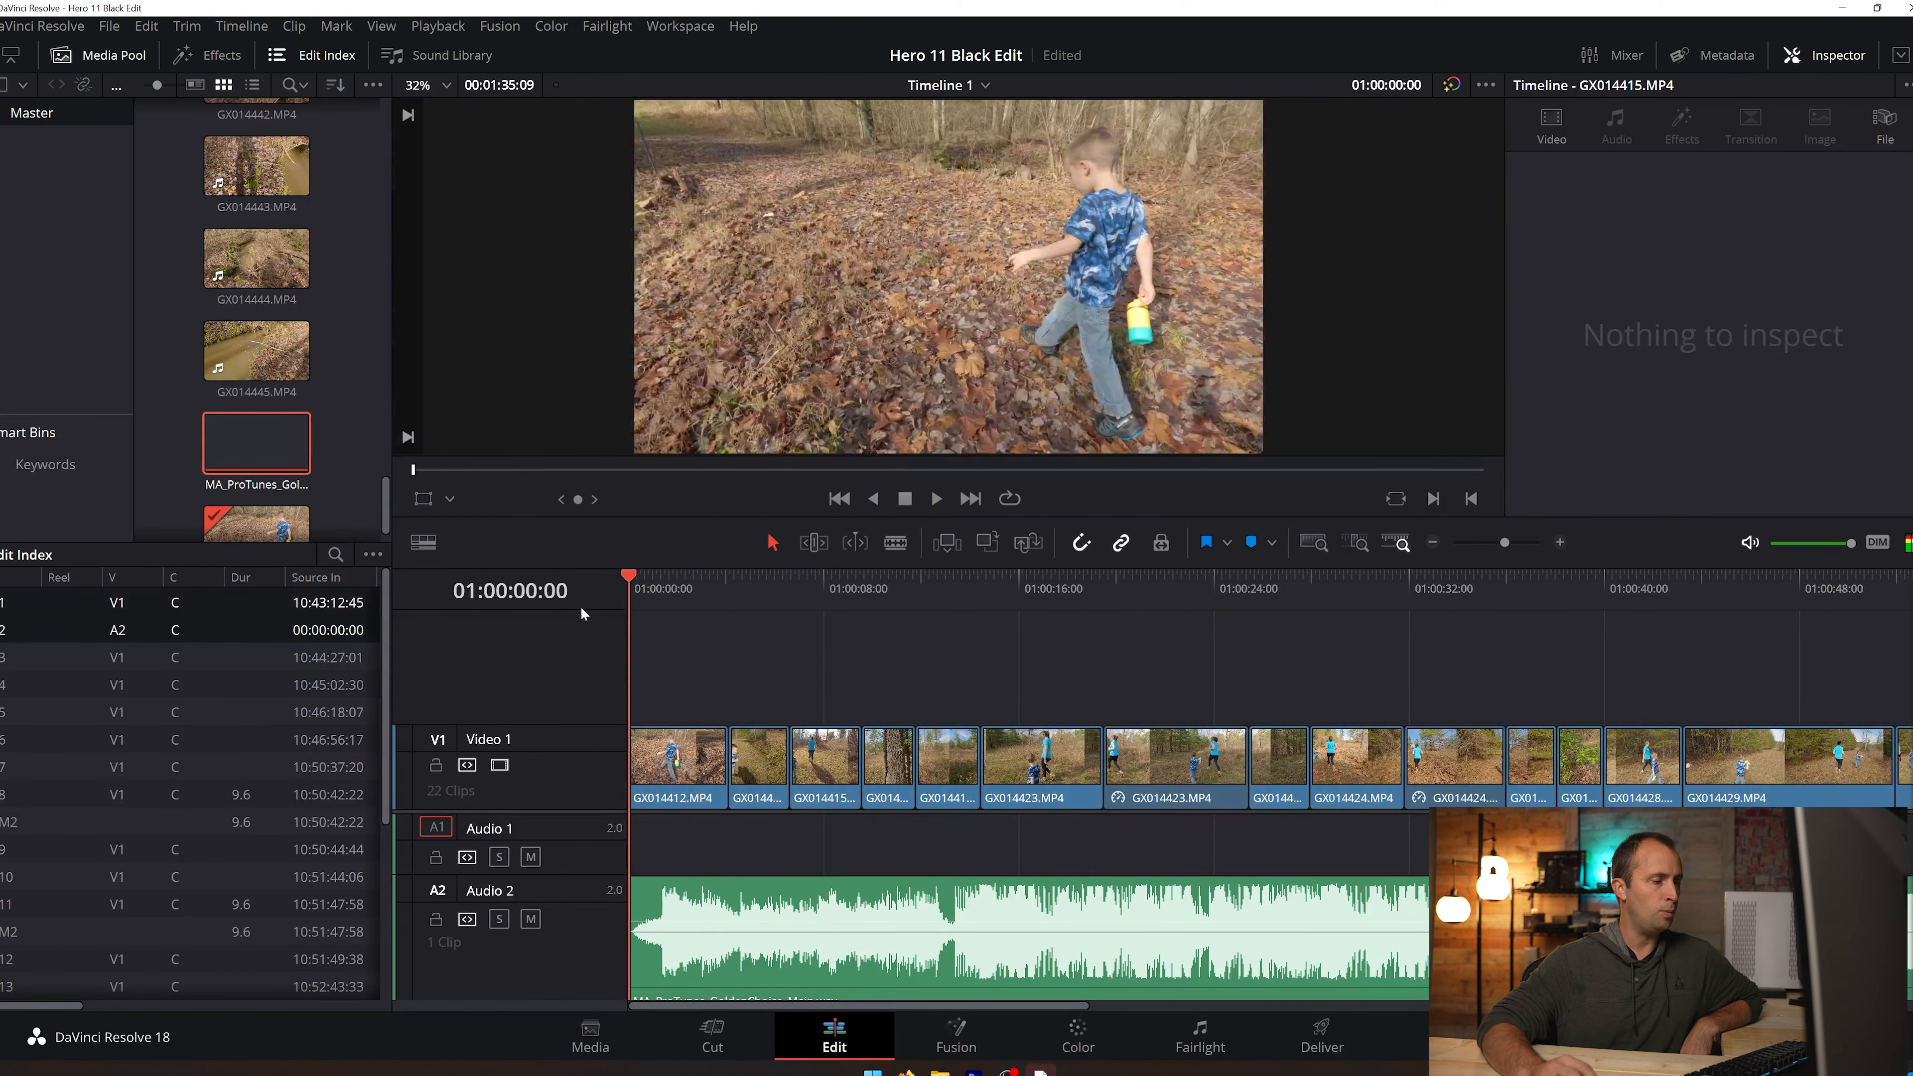
pyautogui.click(936, 500)
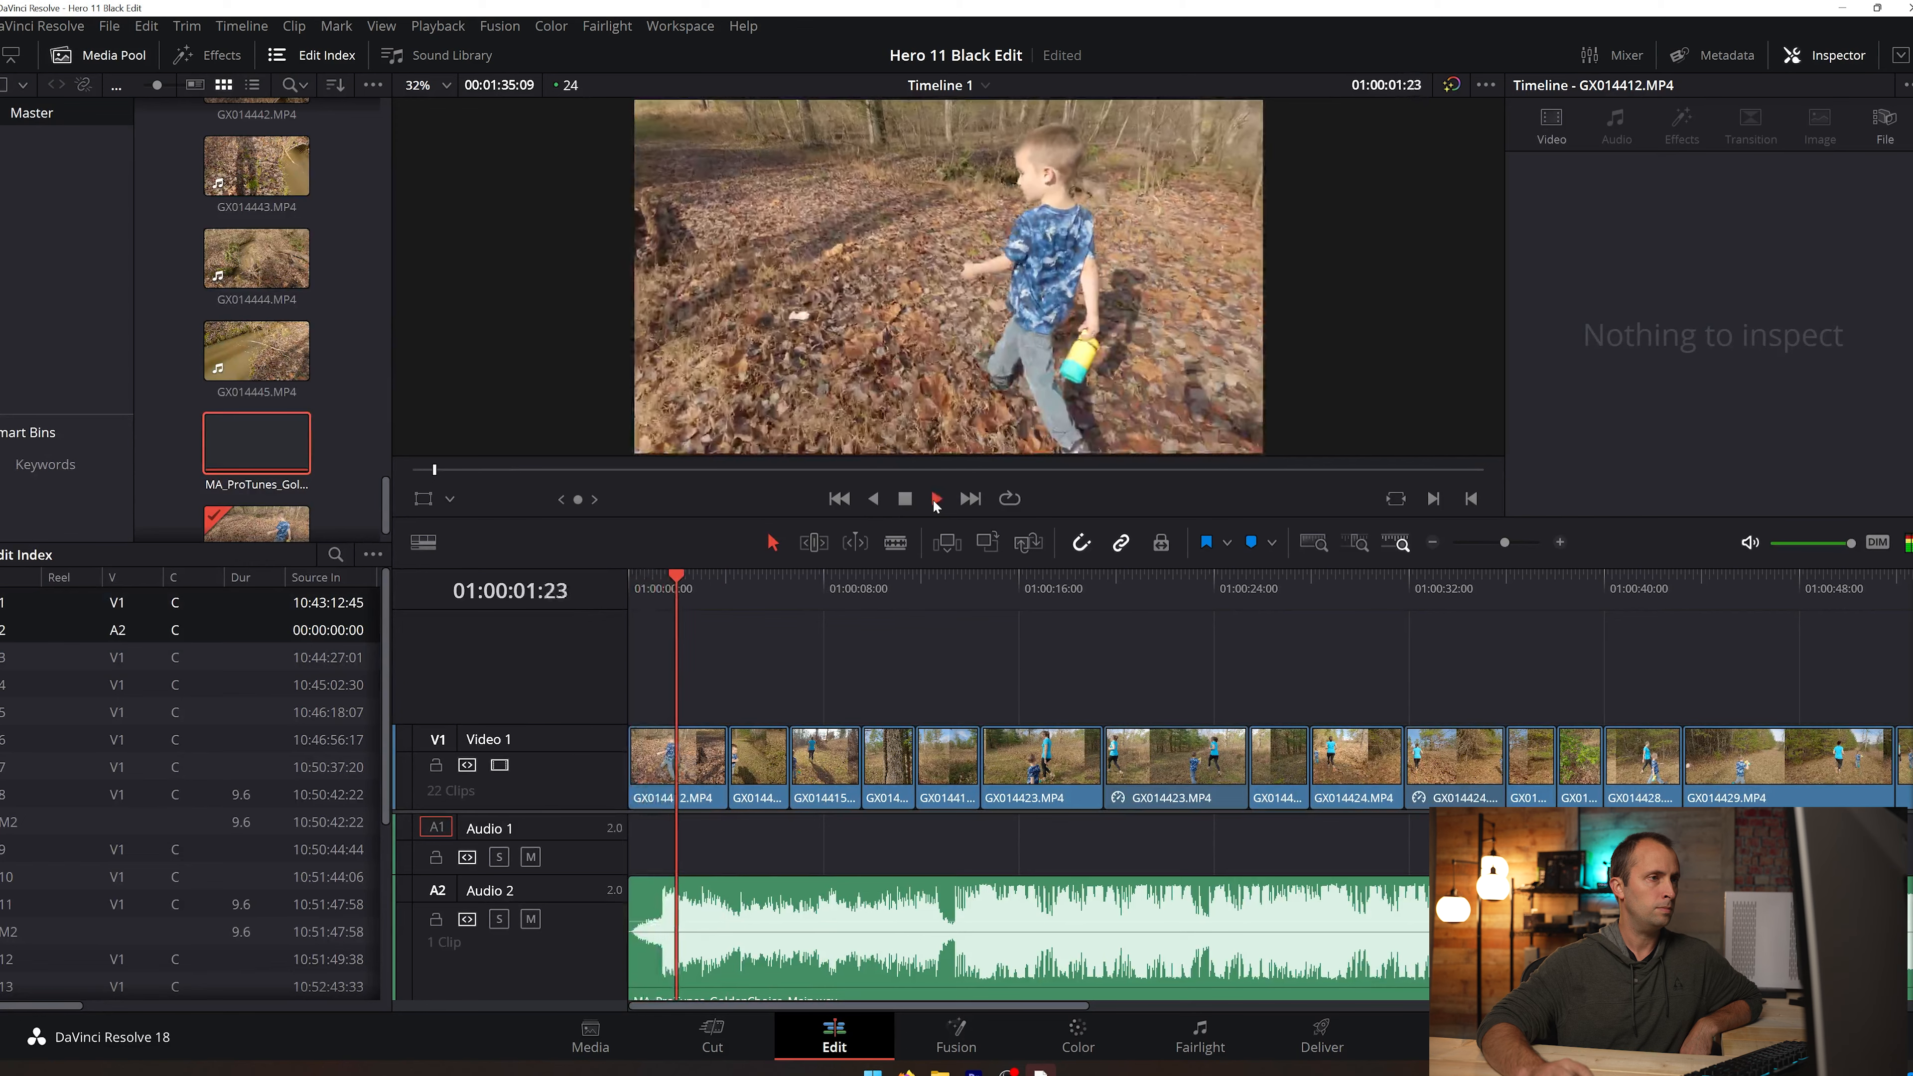
pyautogui.moveTo(723, 576); pyautogui.dragTo(660, 579)
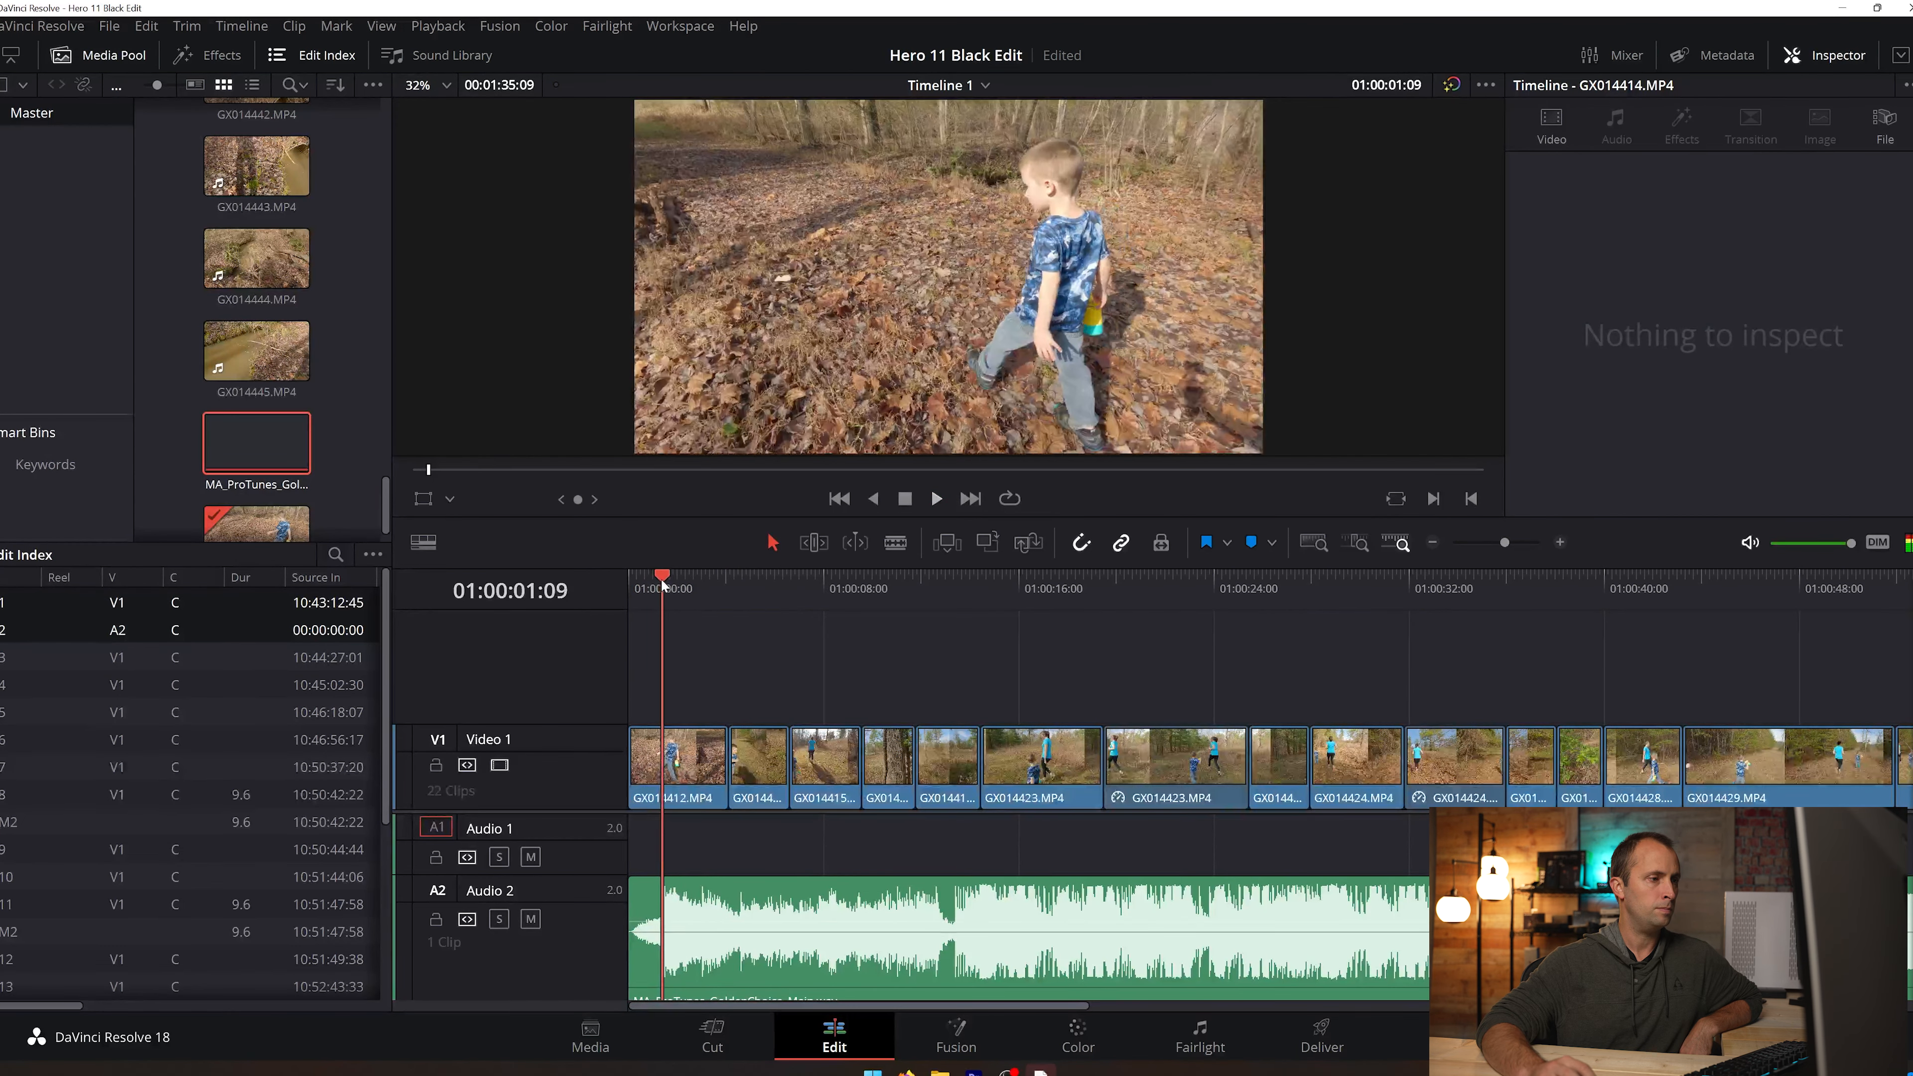
pyautogui.press('space')
pyautogui.click(904, 503)
pyautogui.moveTo(703, 573); pyautogui.dragTo(662, 582)
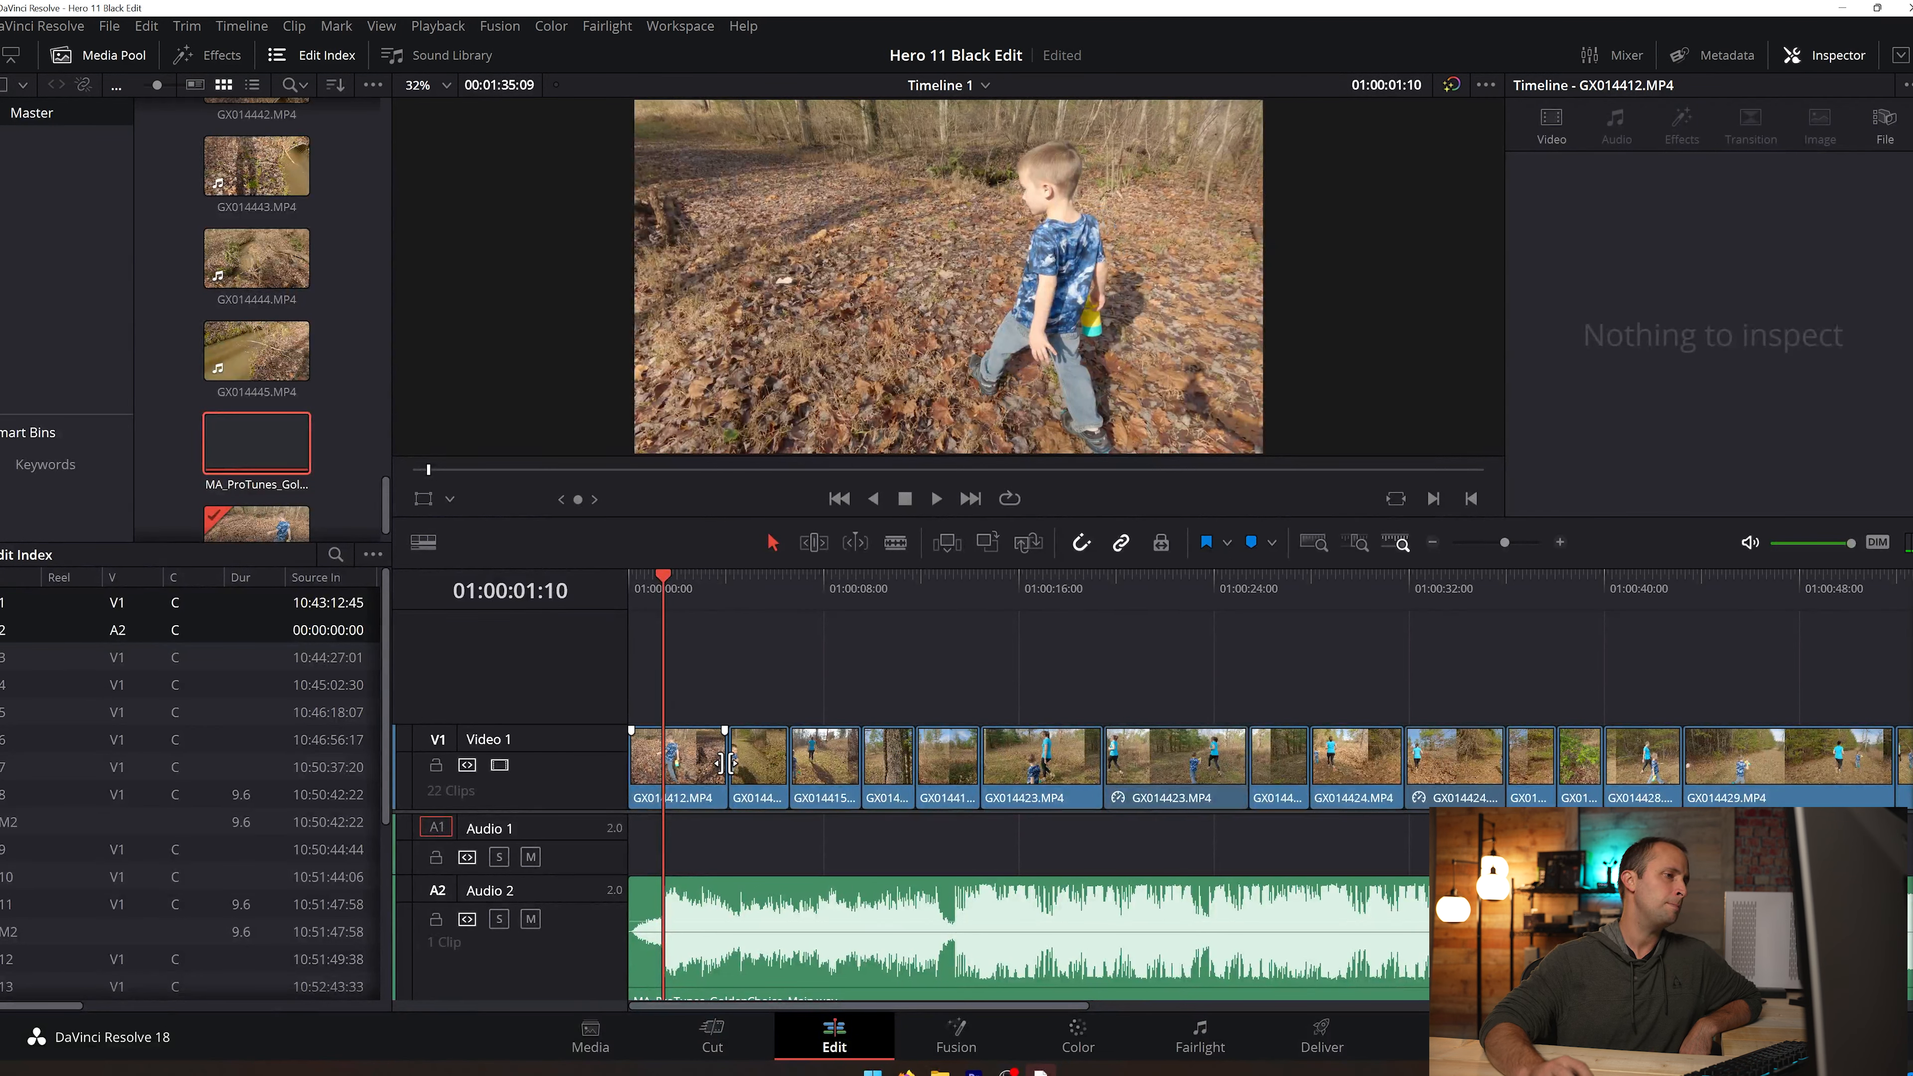
pyautogui.moveTo(722, 762); pyautogui.dragTo(659, 763)
pyautogui.rightClick(699, 792)
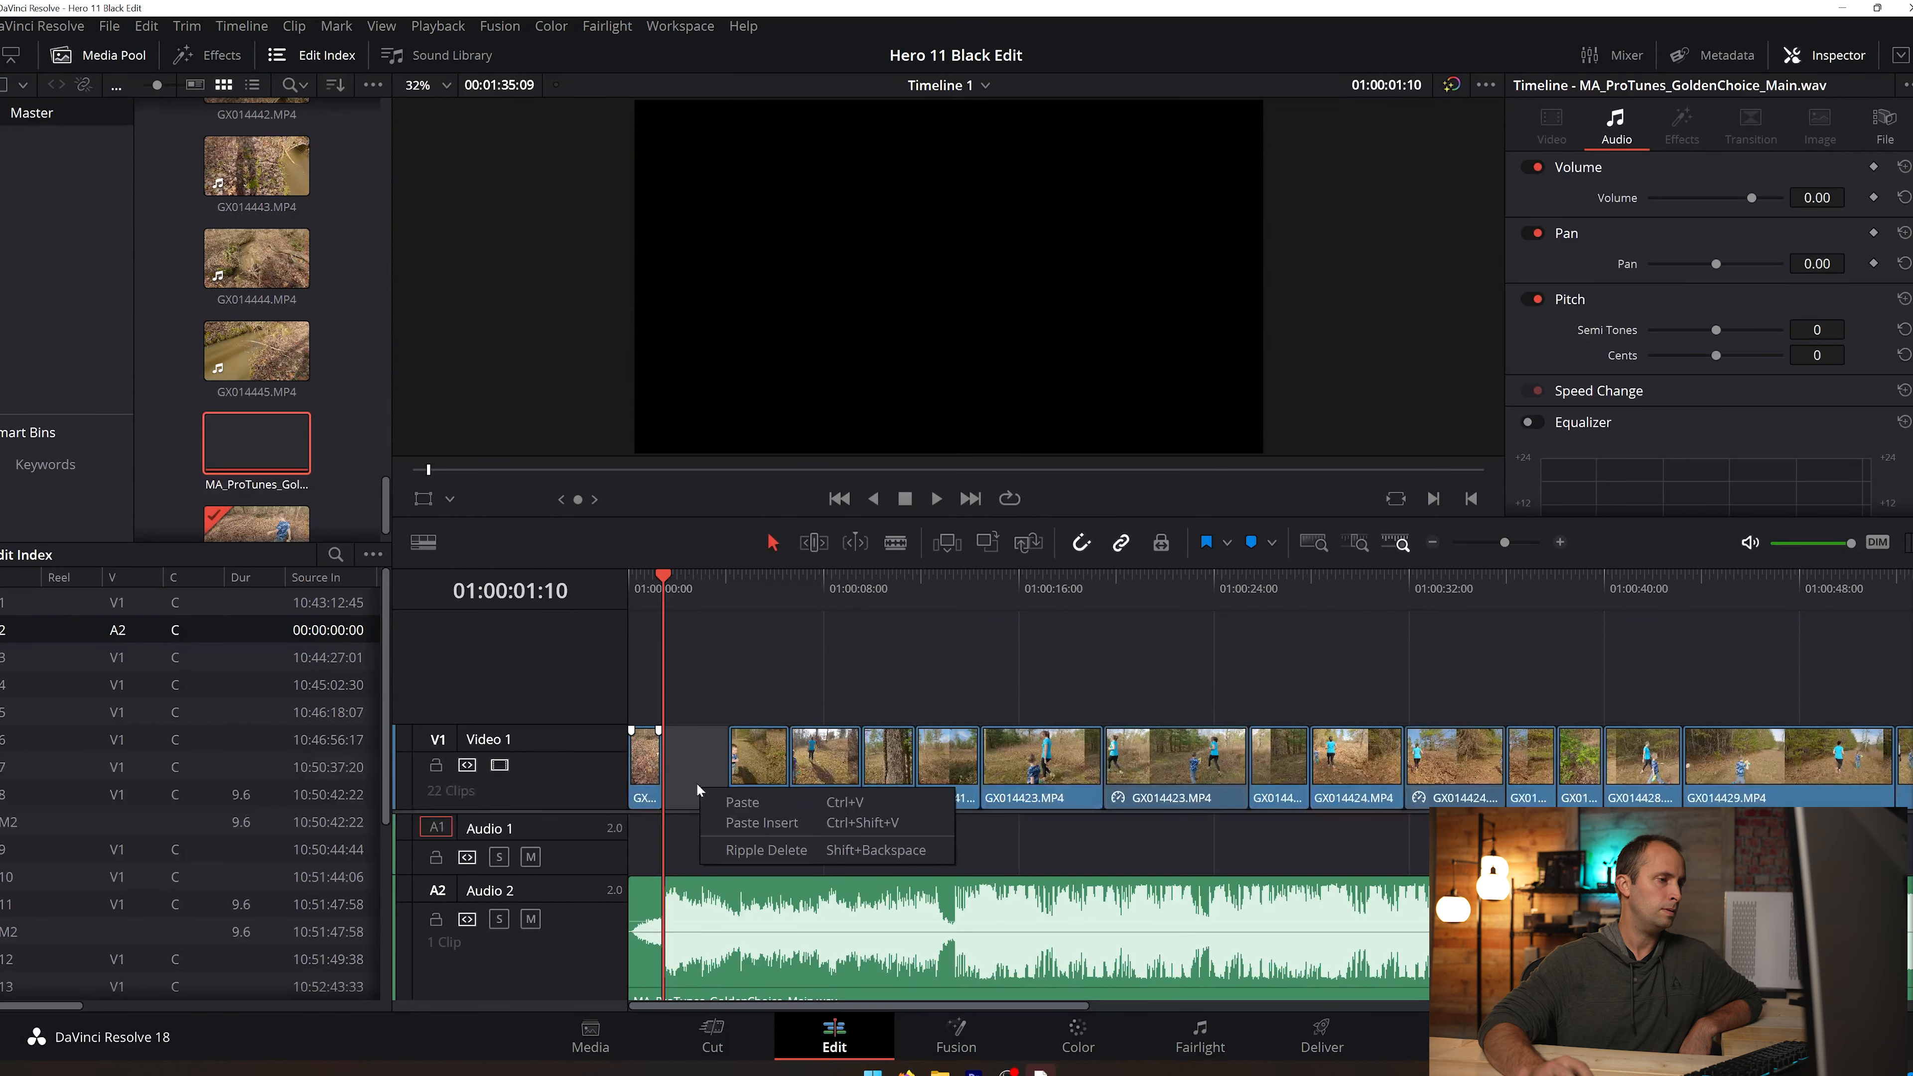
pyautogui.click(756, 850)
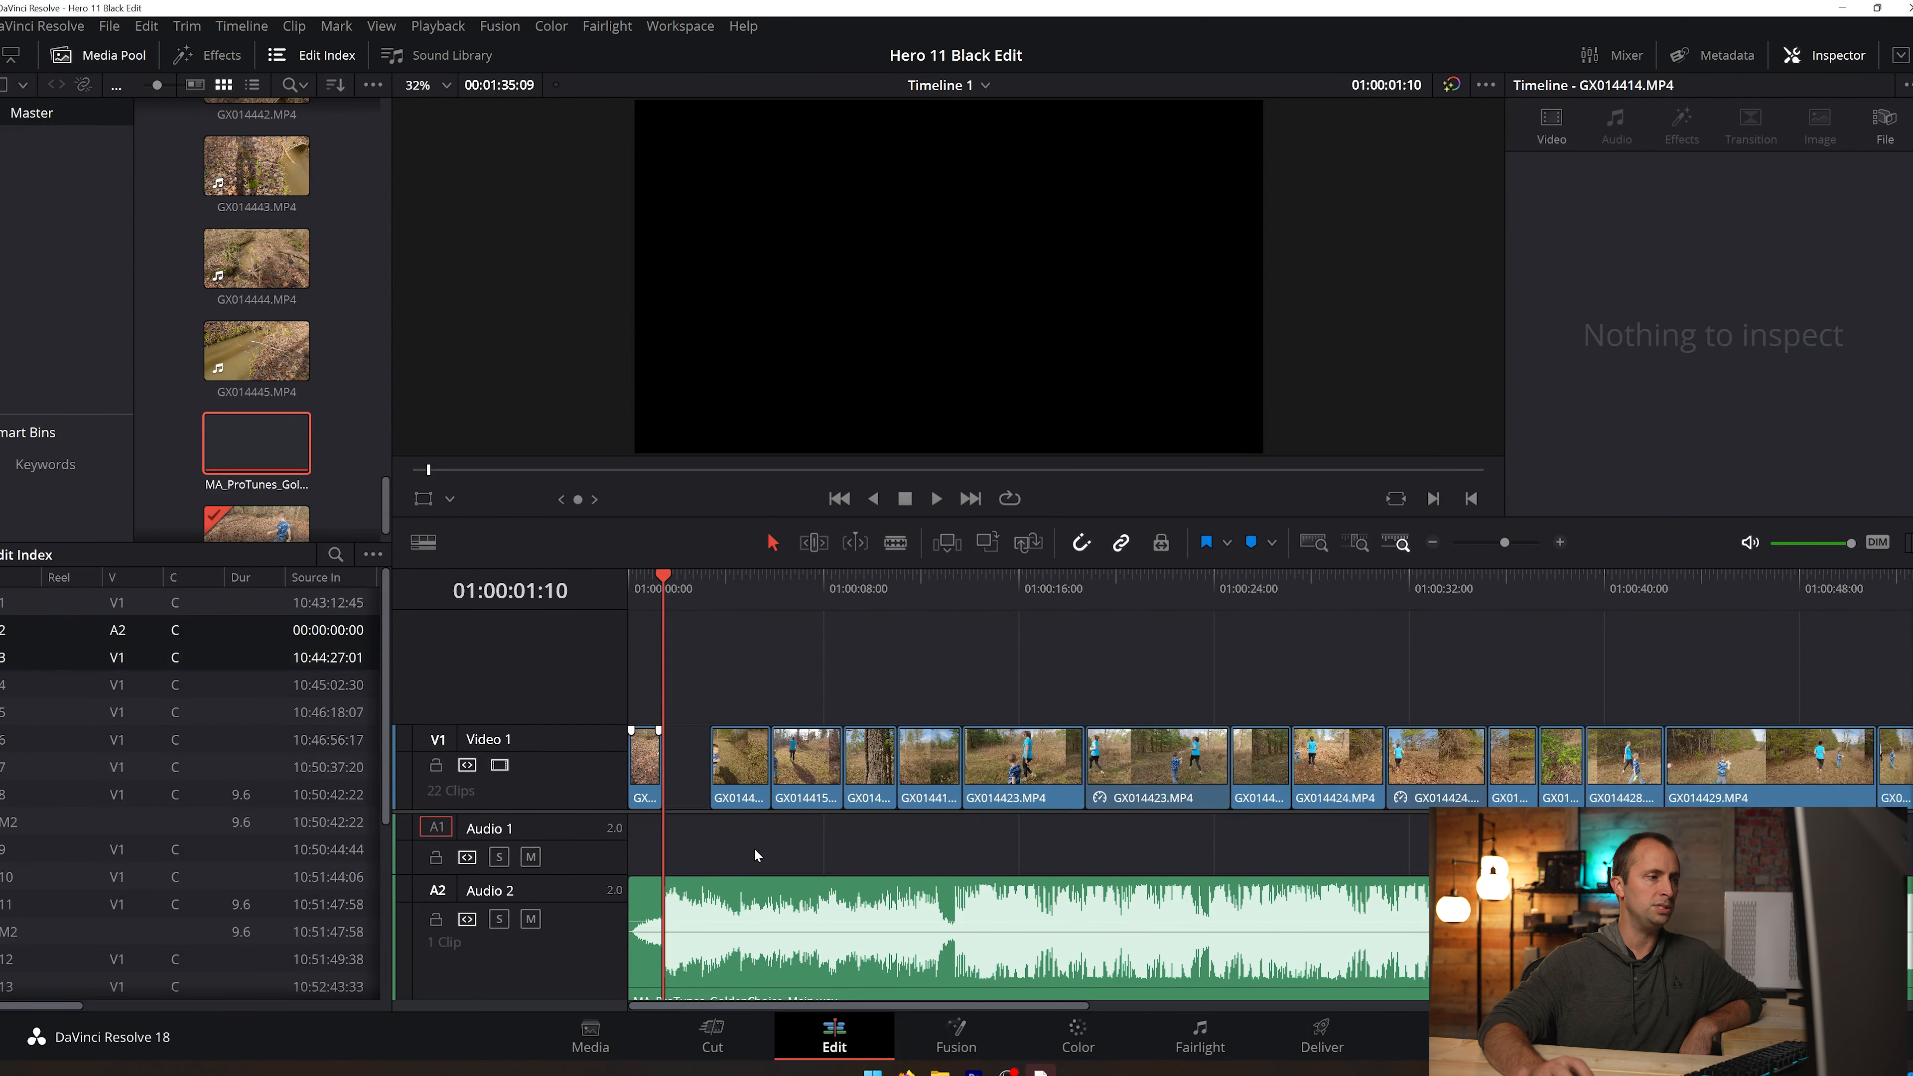
# Step: Replay the opening, shorten the end of GX014414.MP4 to the beat at 01:00:03:00 and ripple delete the gap
pyautogui.moveTo(665, 571); pyautogui.dragTo(595, 575)
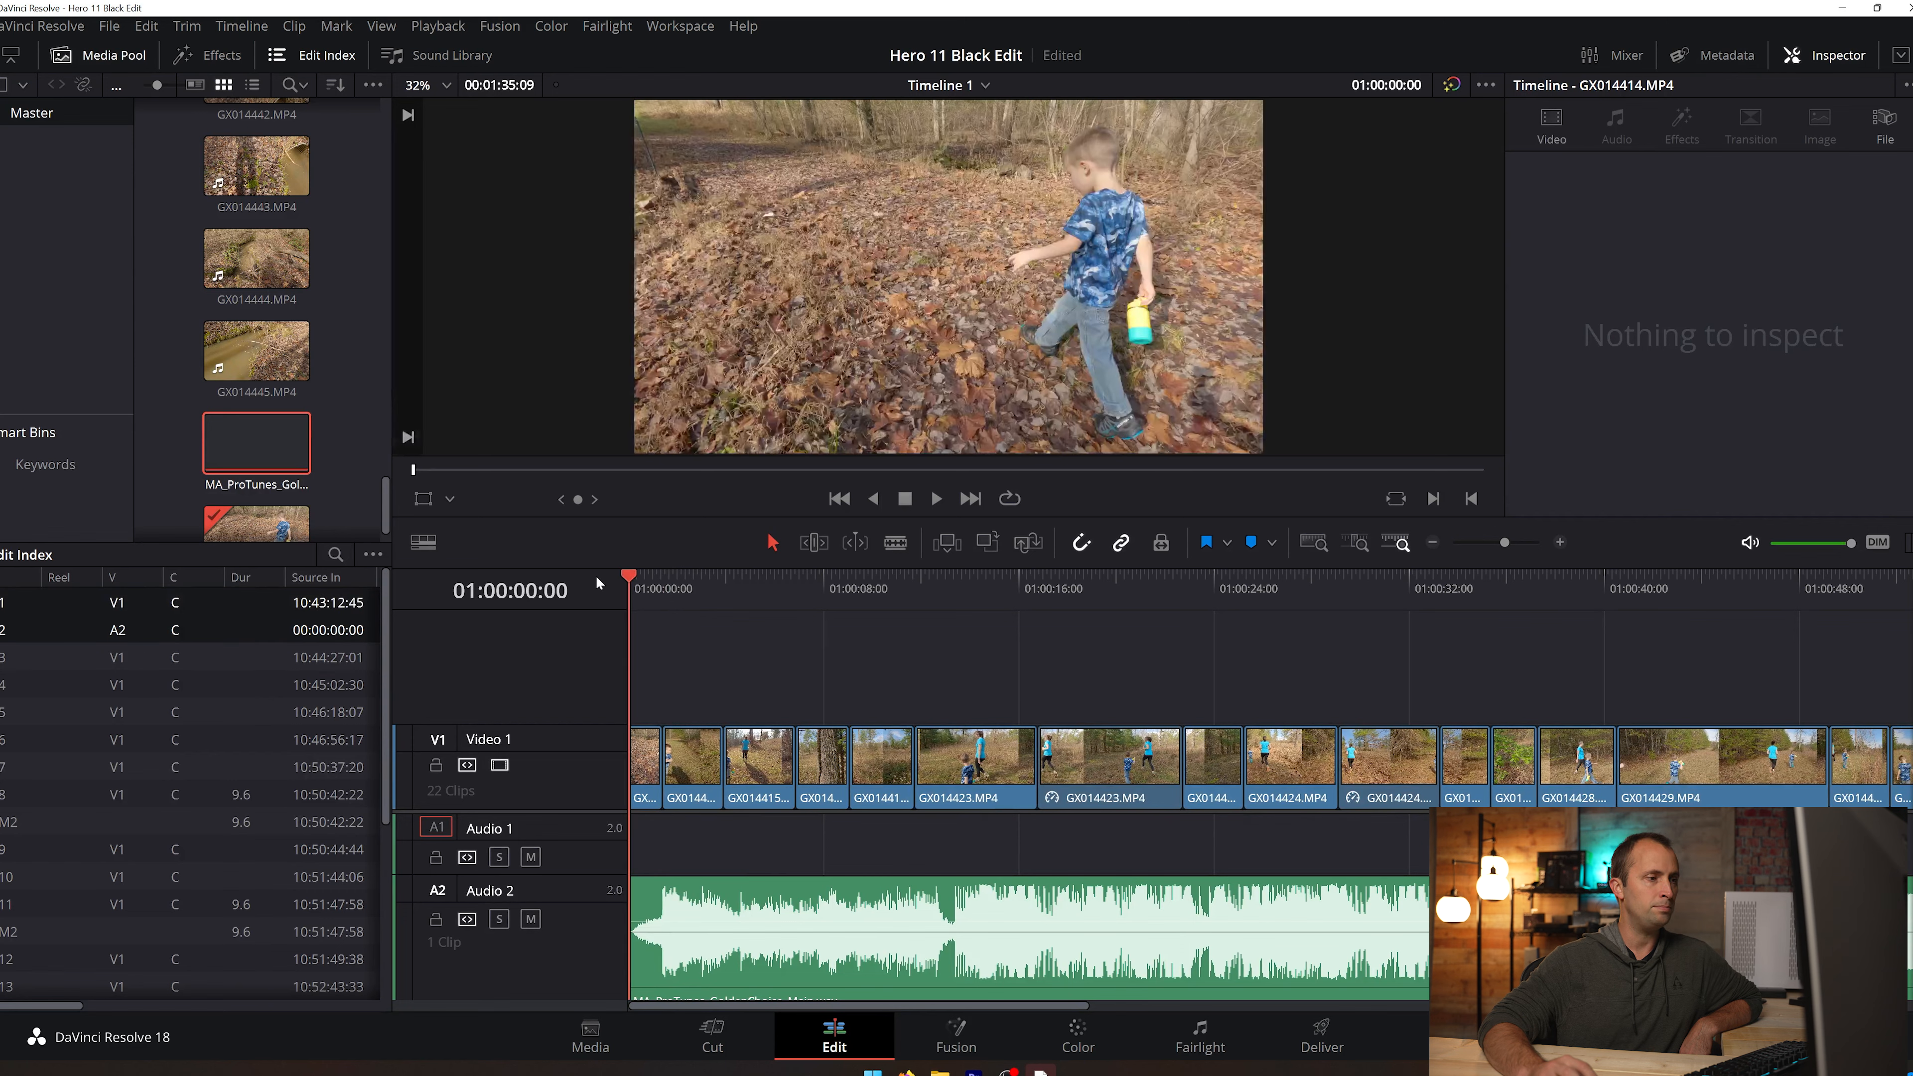
pyautogui.click(934, 501)
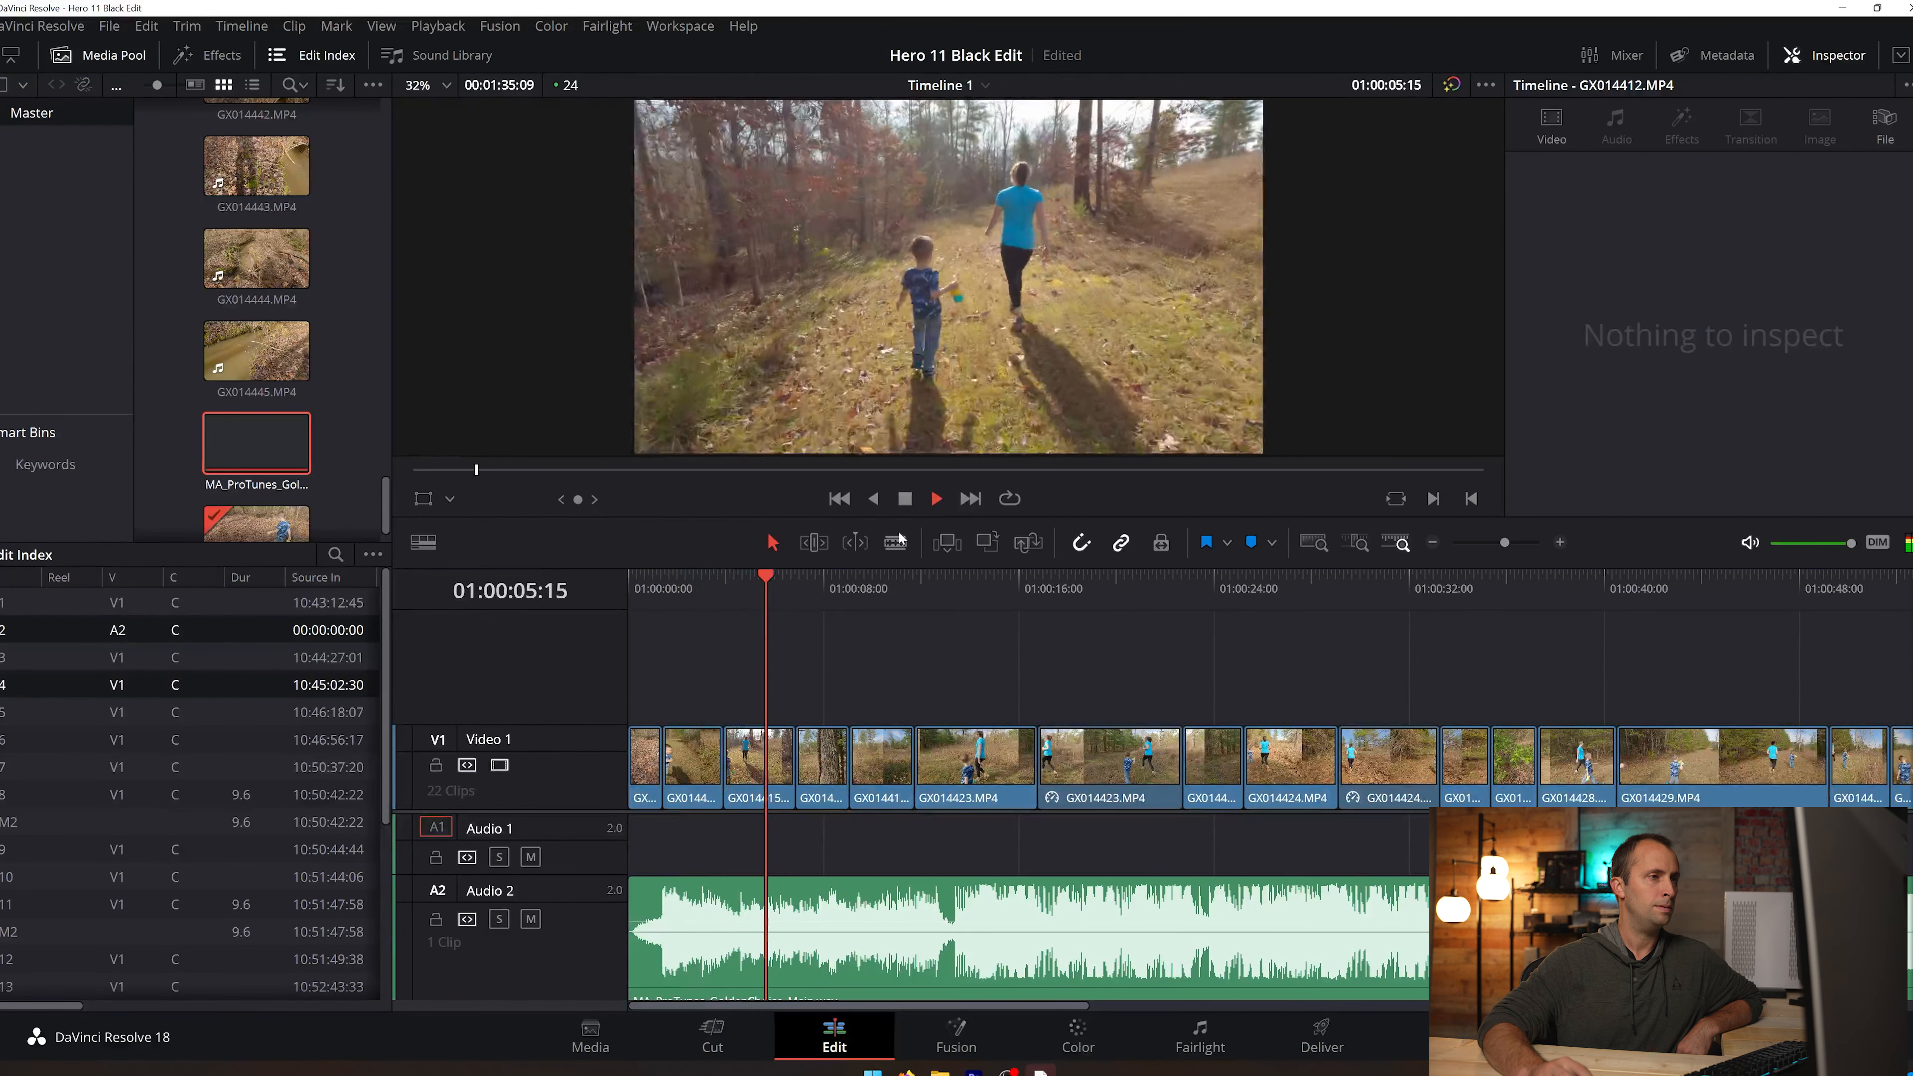
pyautogui.press('space')
pyautogui.click(701, 597)
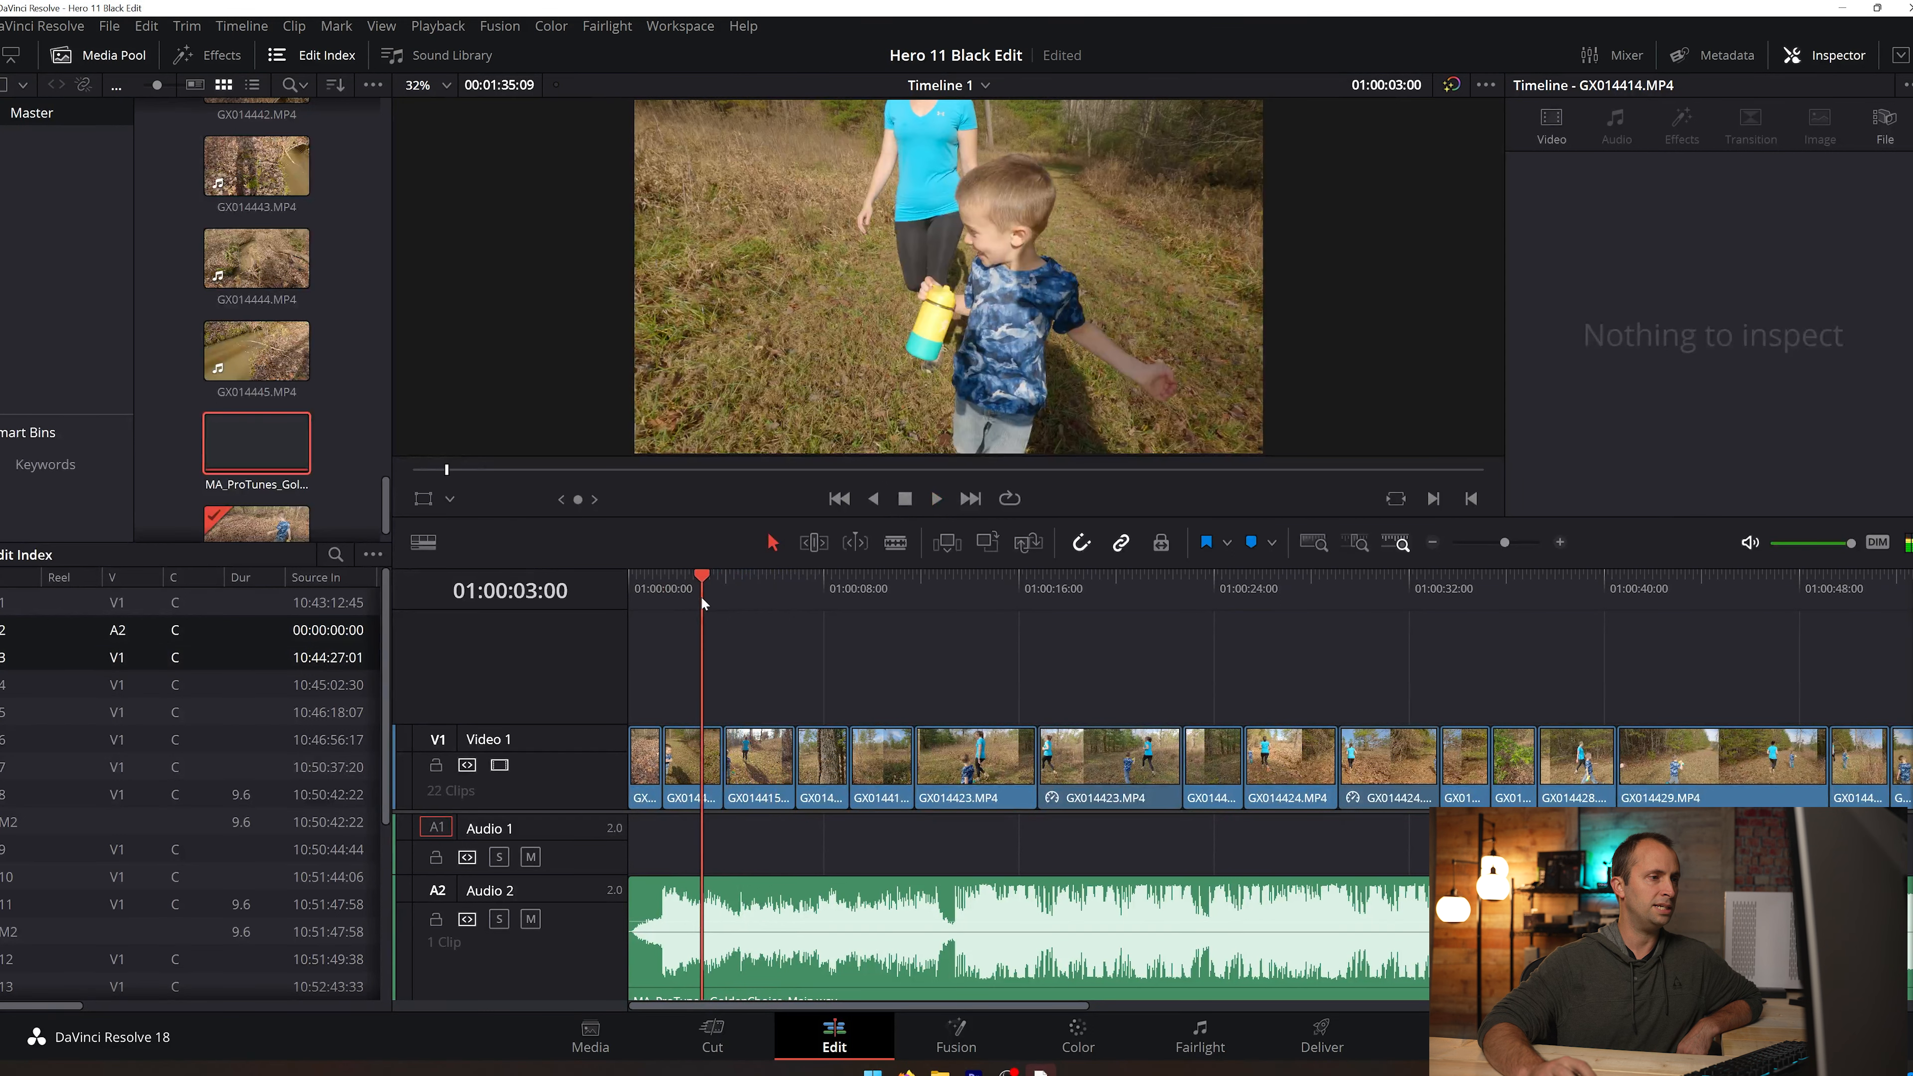
pyautogui.moveTo(716, 758); pyautogui.dragTo(699, 758)
pyautogui.rightClick(718, 764)
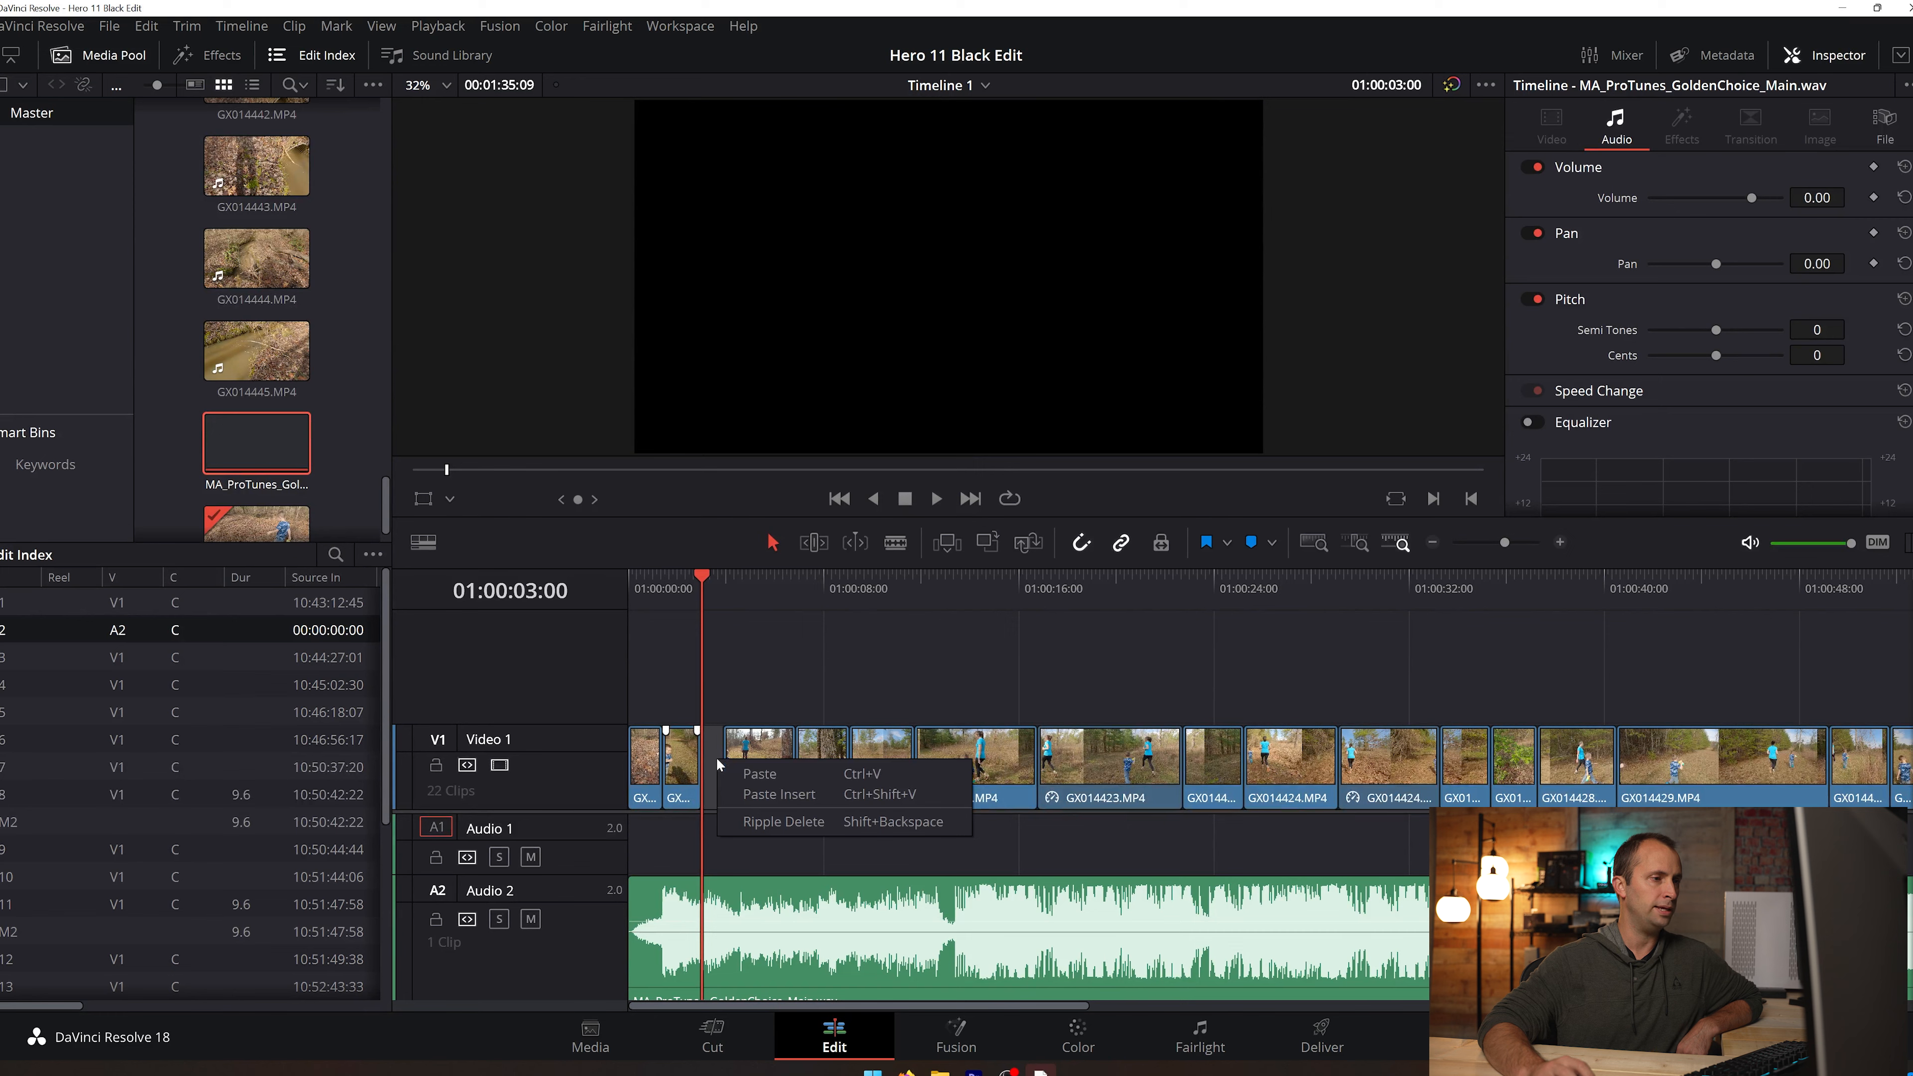
pyautogui.click(772, 822)
# Step: Replay from the start, shorten the end of GX014415.MP4 to the next music beat and delete the gap after it
pyautogui.moveTo(699, 575); pyautogui.dragTo(629, 574)
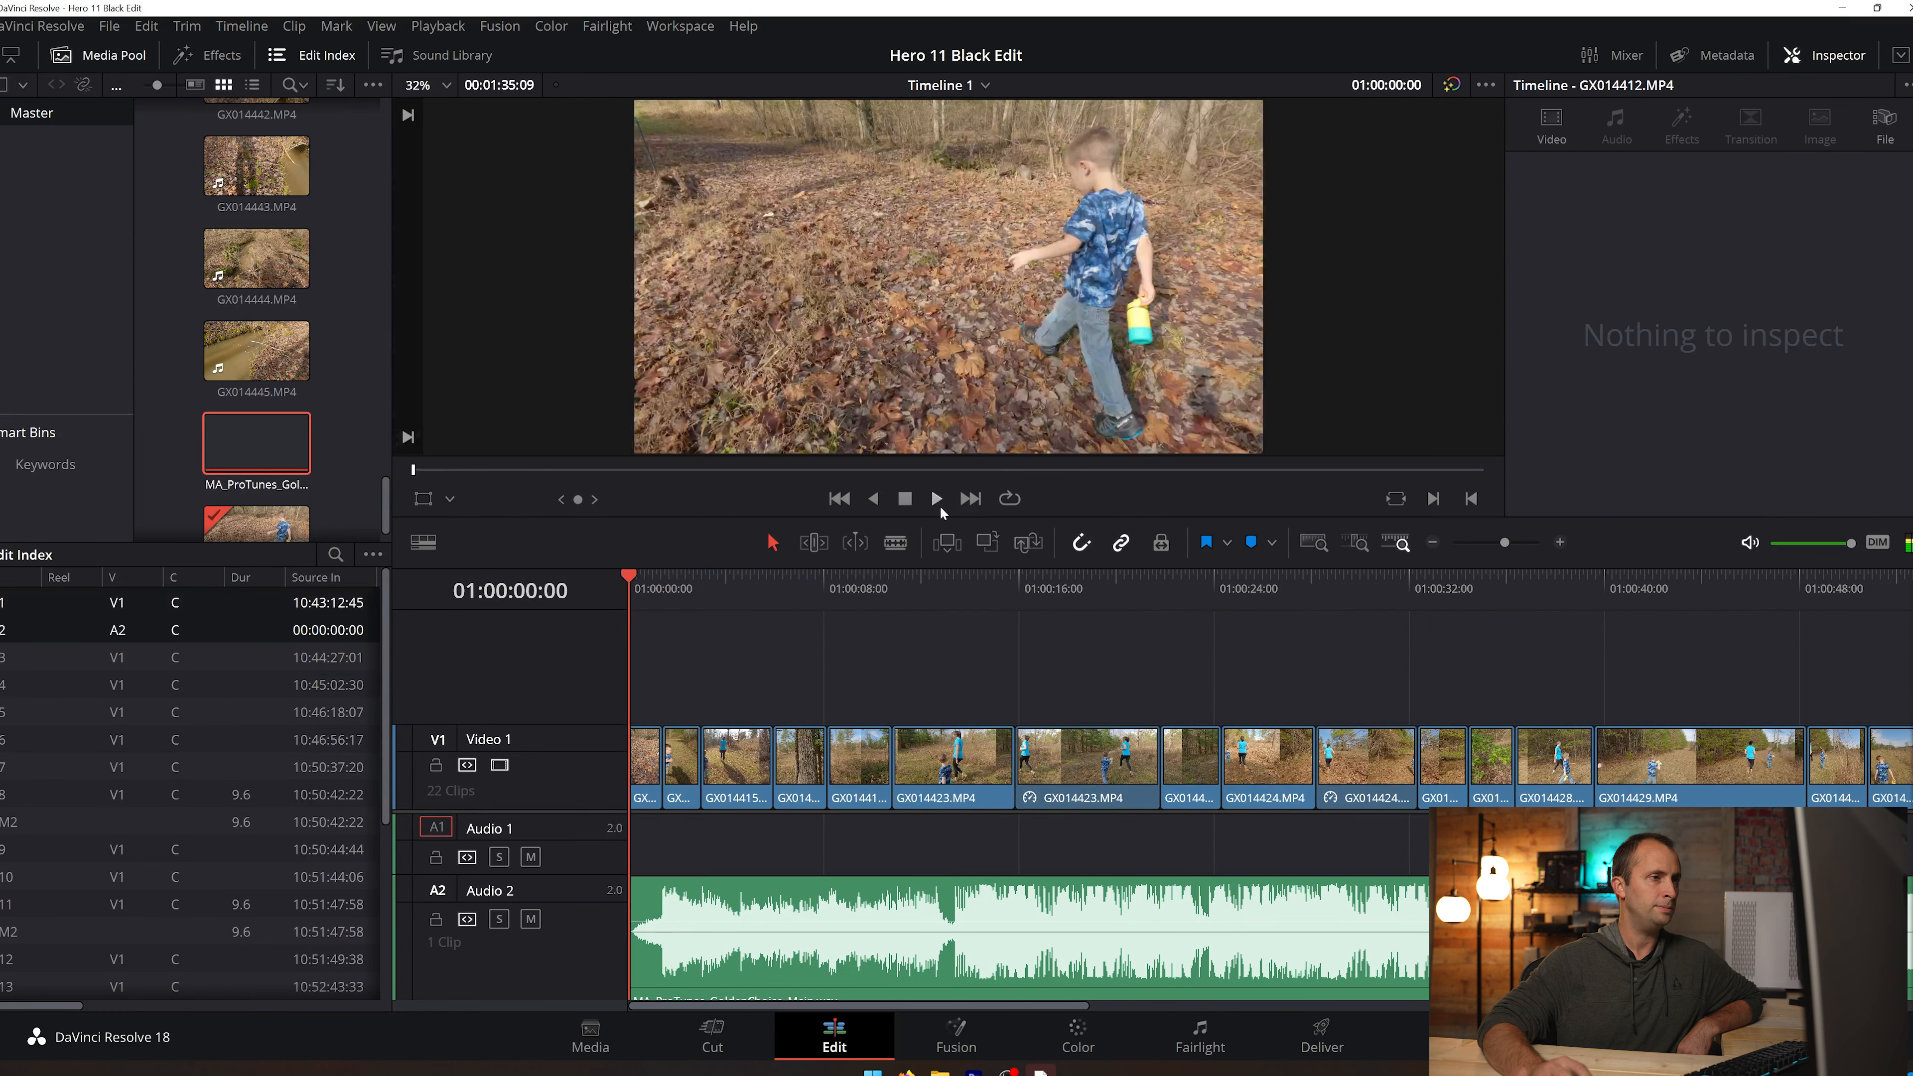
pyautogui.click(938, 501)
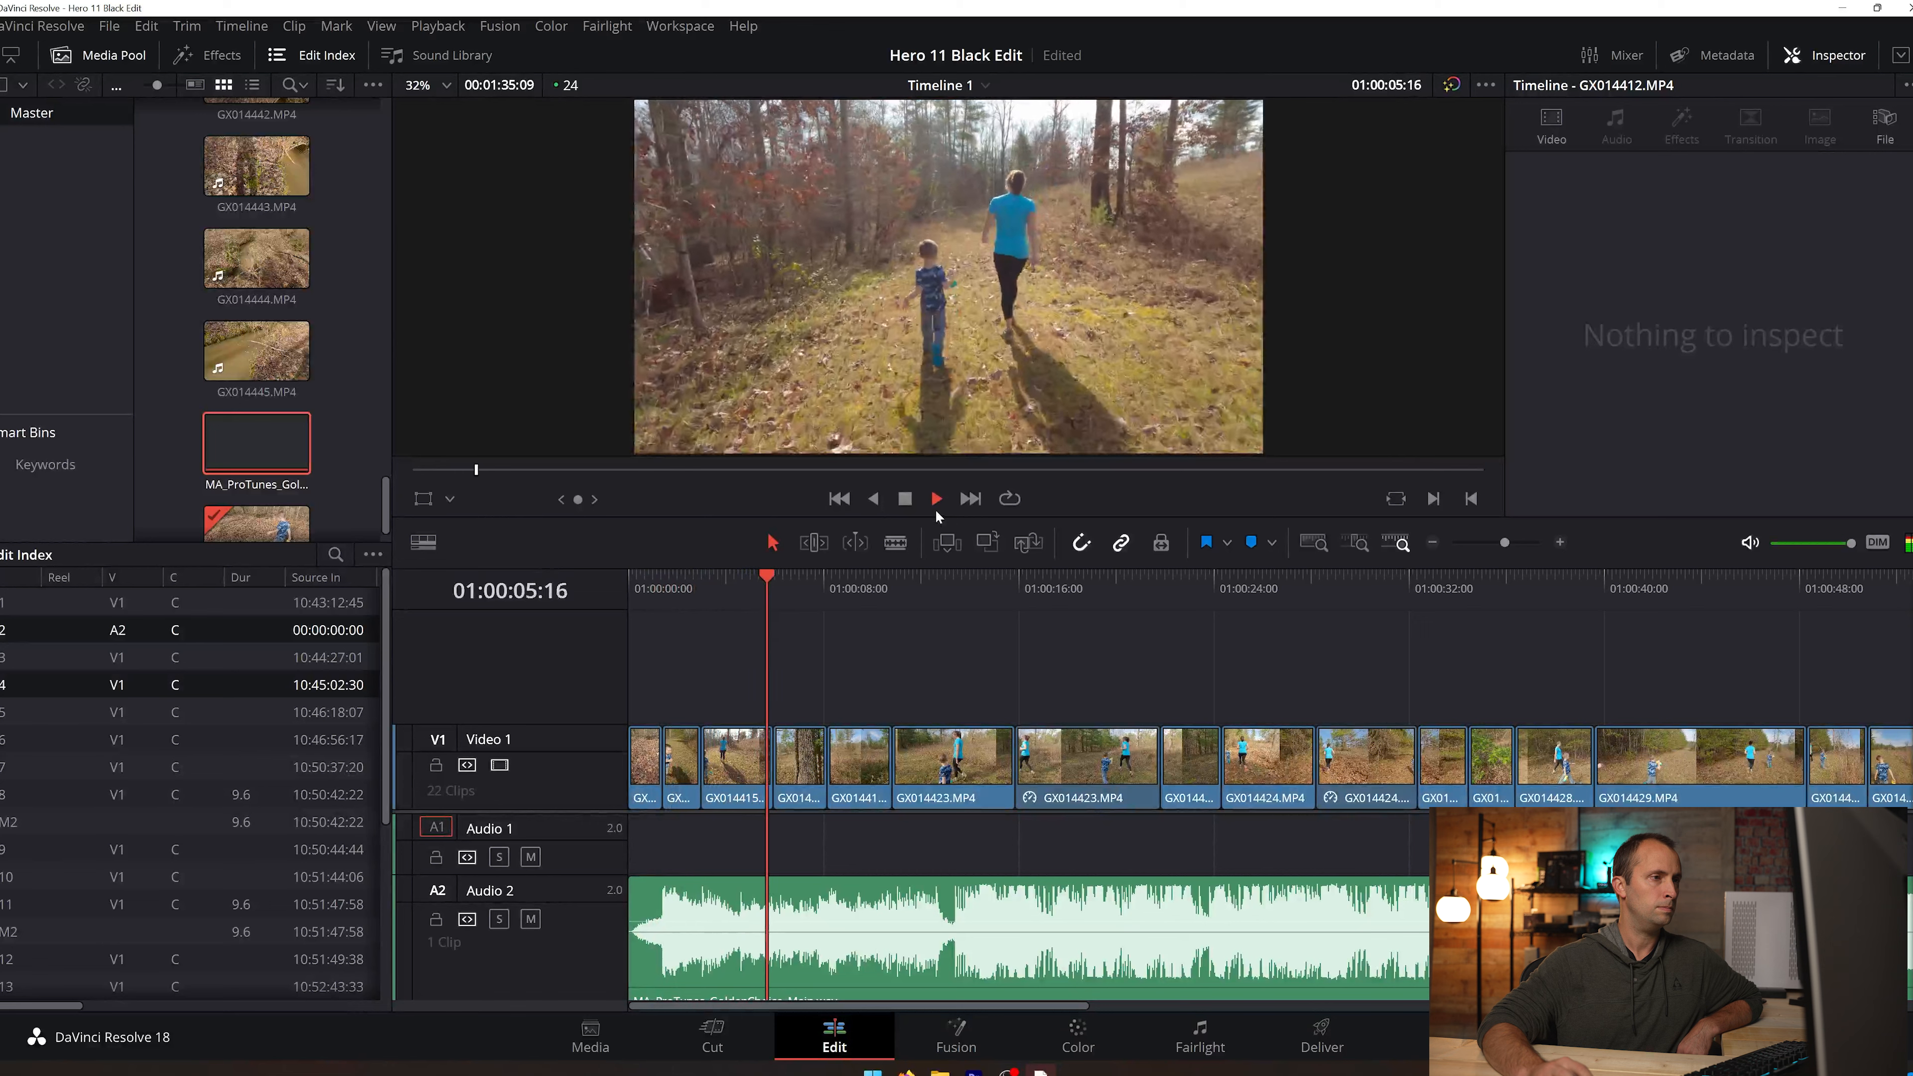
pyautogui.click(937, 503)
pyautogui.moveTo(750, 586)
pyautogui.mouseDown()
pyautogui.moveTo(715, 582)
pyautogui.moveTo(739, 595)
pyautogui.mouseUp()
pyautogui.moveTo(763, 757); pyautogui.dragTo(739, 760)
pyautogui.click(755, 766)
pyautogui.press('Delete')
# Step: Play through GX014417.MP4 and GX014418.MP4 to find the next music beats and magnify the timeline around them
pyautogui.press('Down')
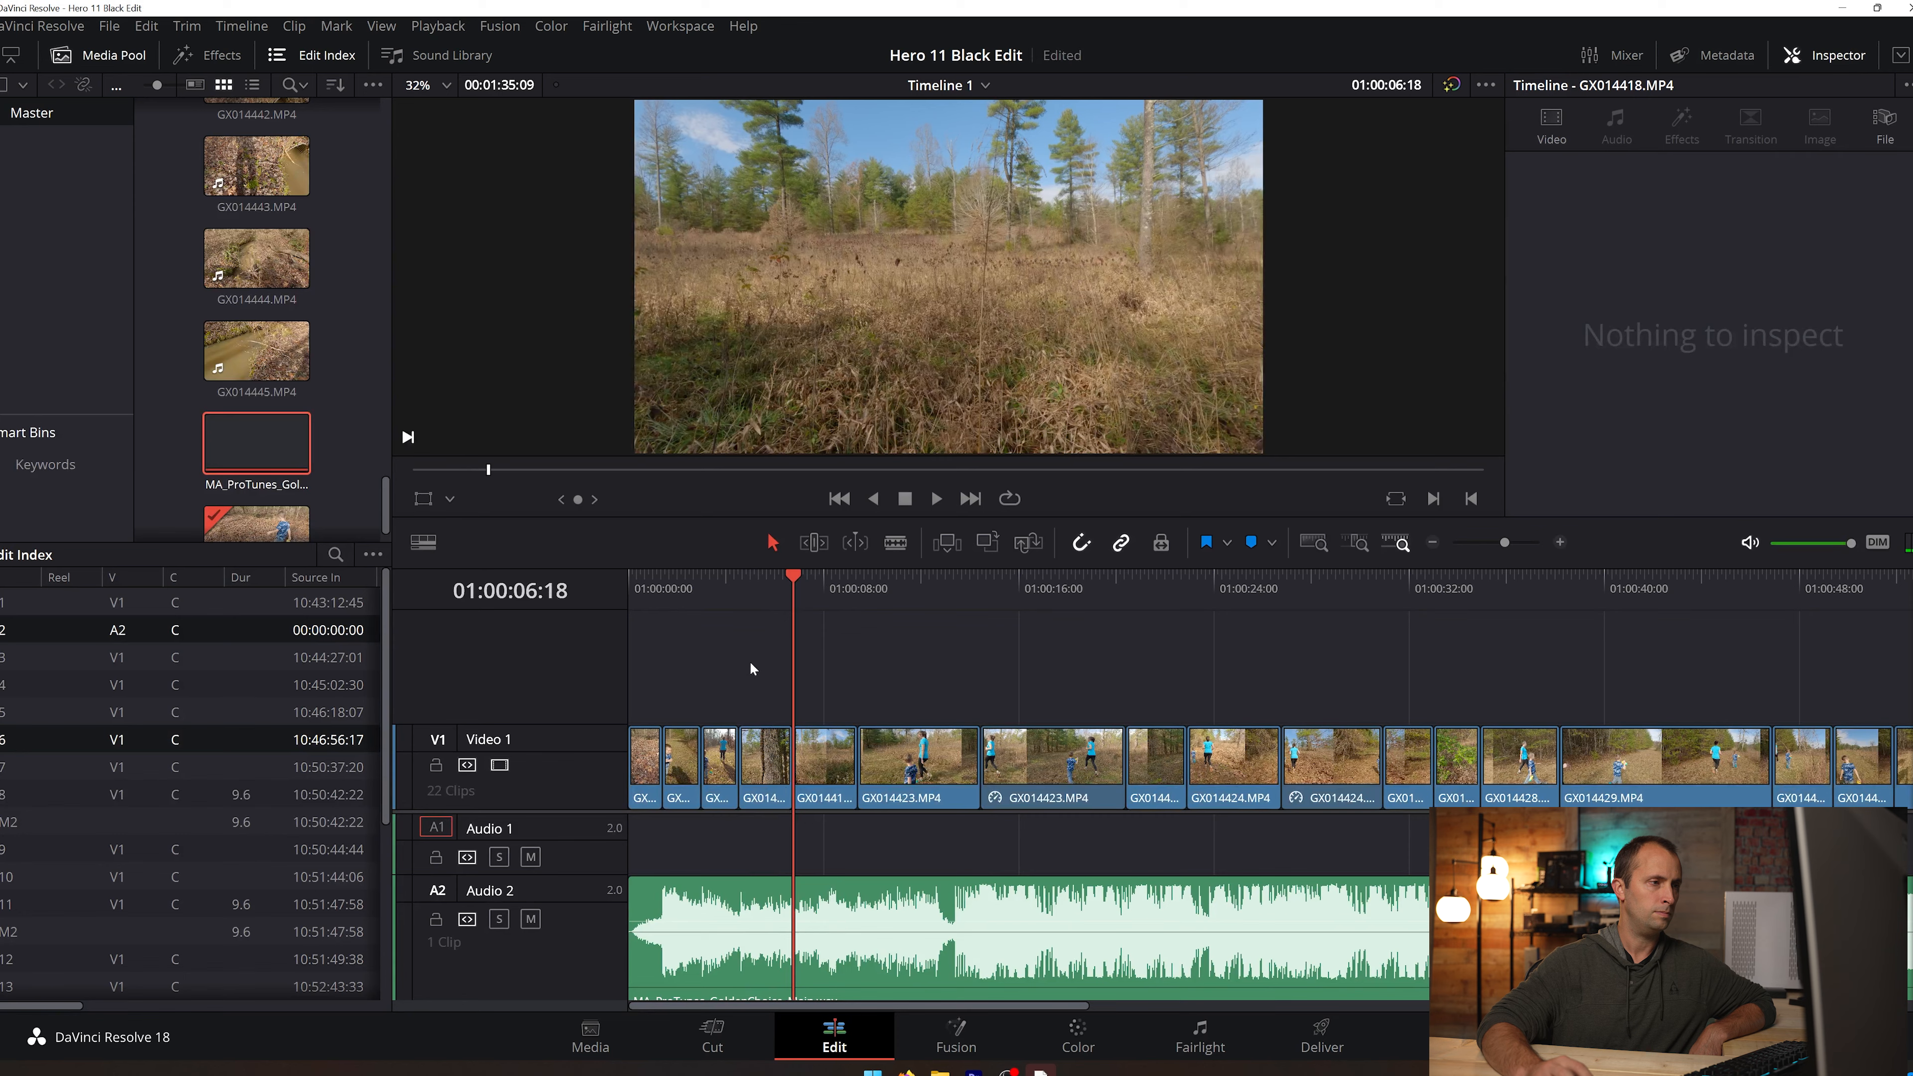
pyautogui.click(712, 579)
pyautogui.click(934, 499)
pyautogui.click(714, 579)
pyautogui.click(932, 497)
pyautogui.click(775, 578)
pyautogui.press('space')
pyautogui.moveTo(796, 576)
pyautogui.mouseDown()
pyautogui.moveTo(773, 577)
pyautogui.moveTo(802, 578)
pyautogui.mouseUp()
pyautogui.moveTo(814, 1006); pyautogui.dragTo(773, 1005)
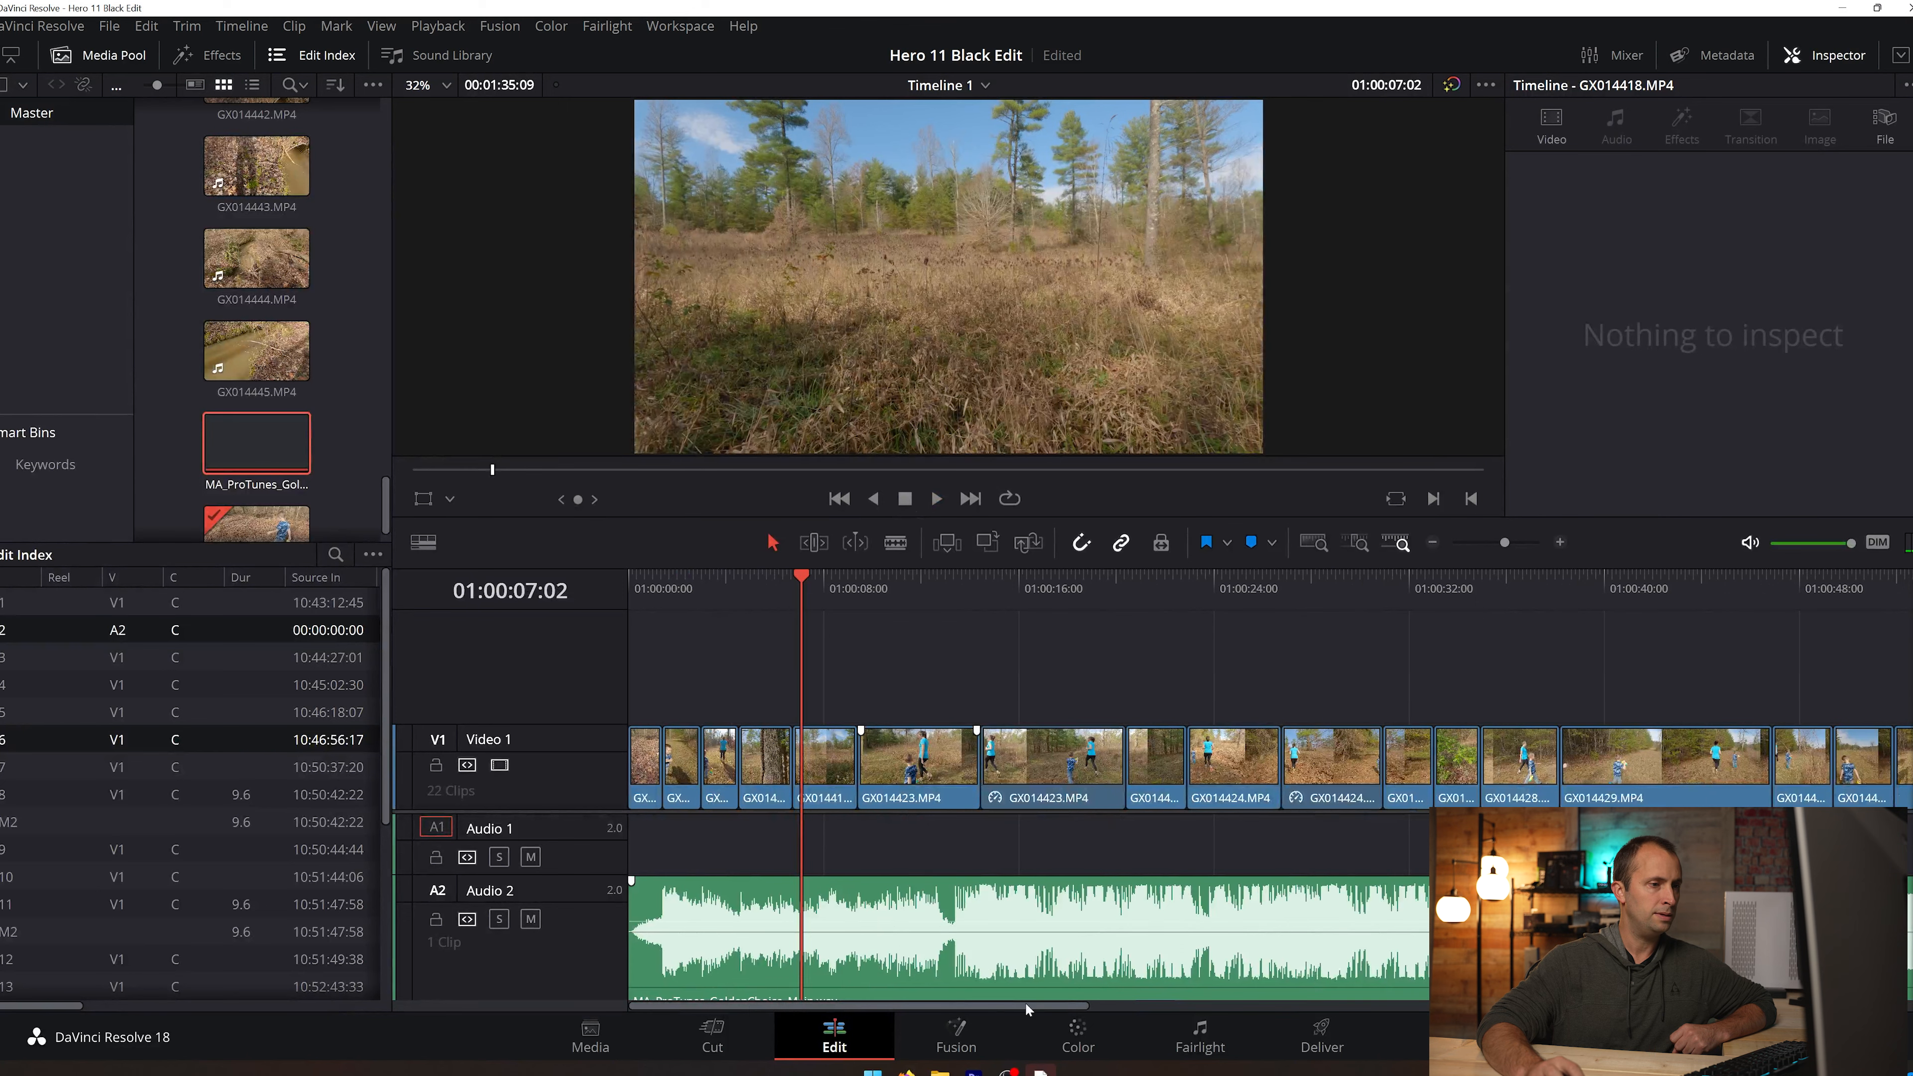
pyautogui.moveTo(1087, 1007); pyautogui.dragTo(1038, 997)
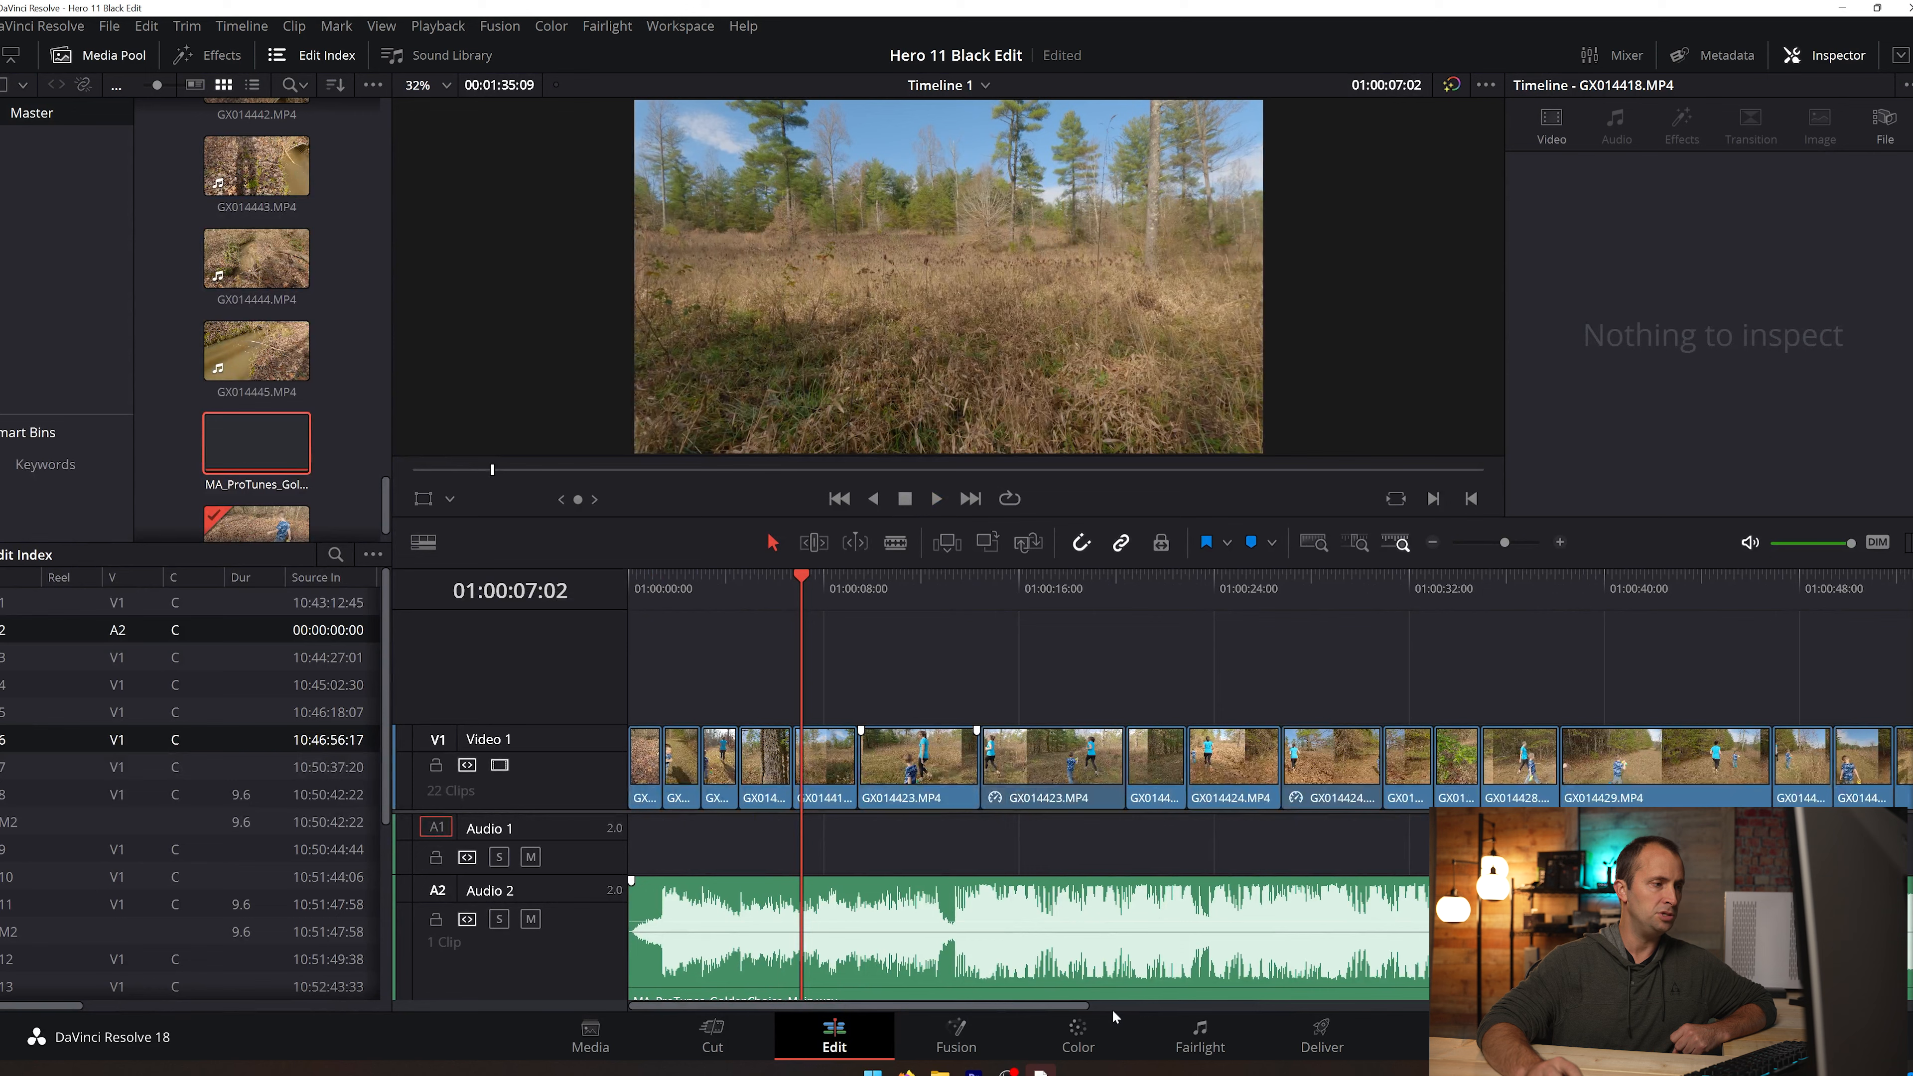
pyautogui.moveTo(1505, 542); pyautogui.dragTo(1521, 549)
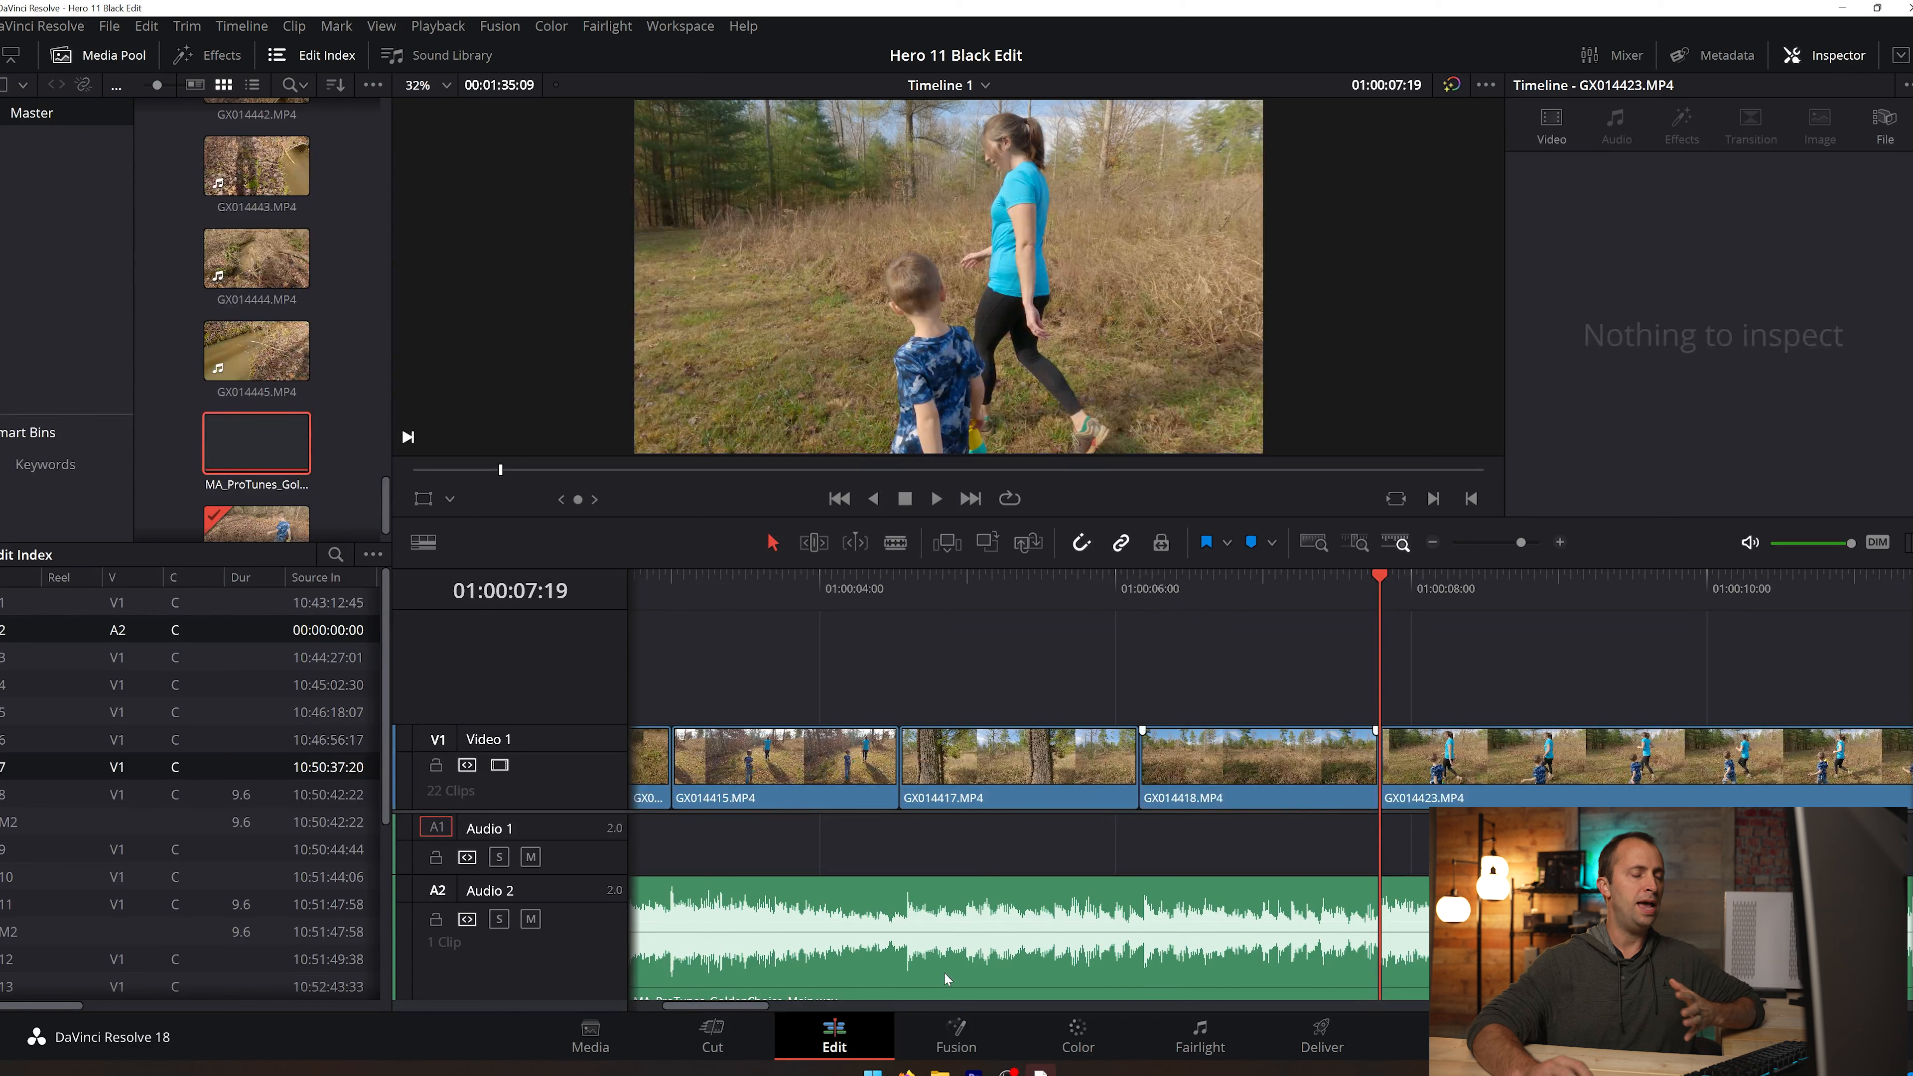
# Step: Play through GX014418.MP4 and GX014423.MP4, then split the slow-motion GX014423.MP4 clip at the music beat at 01:00:14:05
pyautogui.moveTo(744, 1008); pyautogui.dragTo(776, 1007)
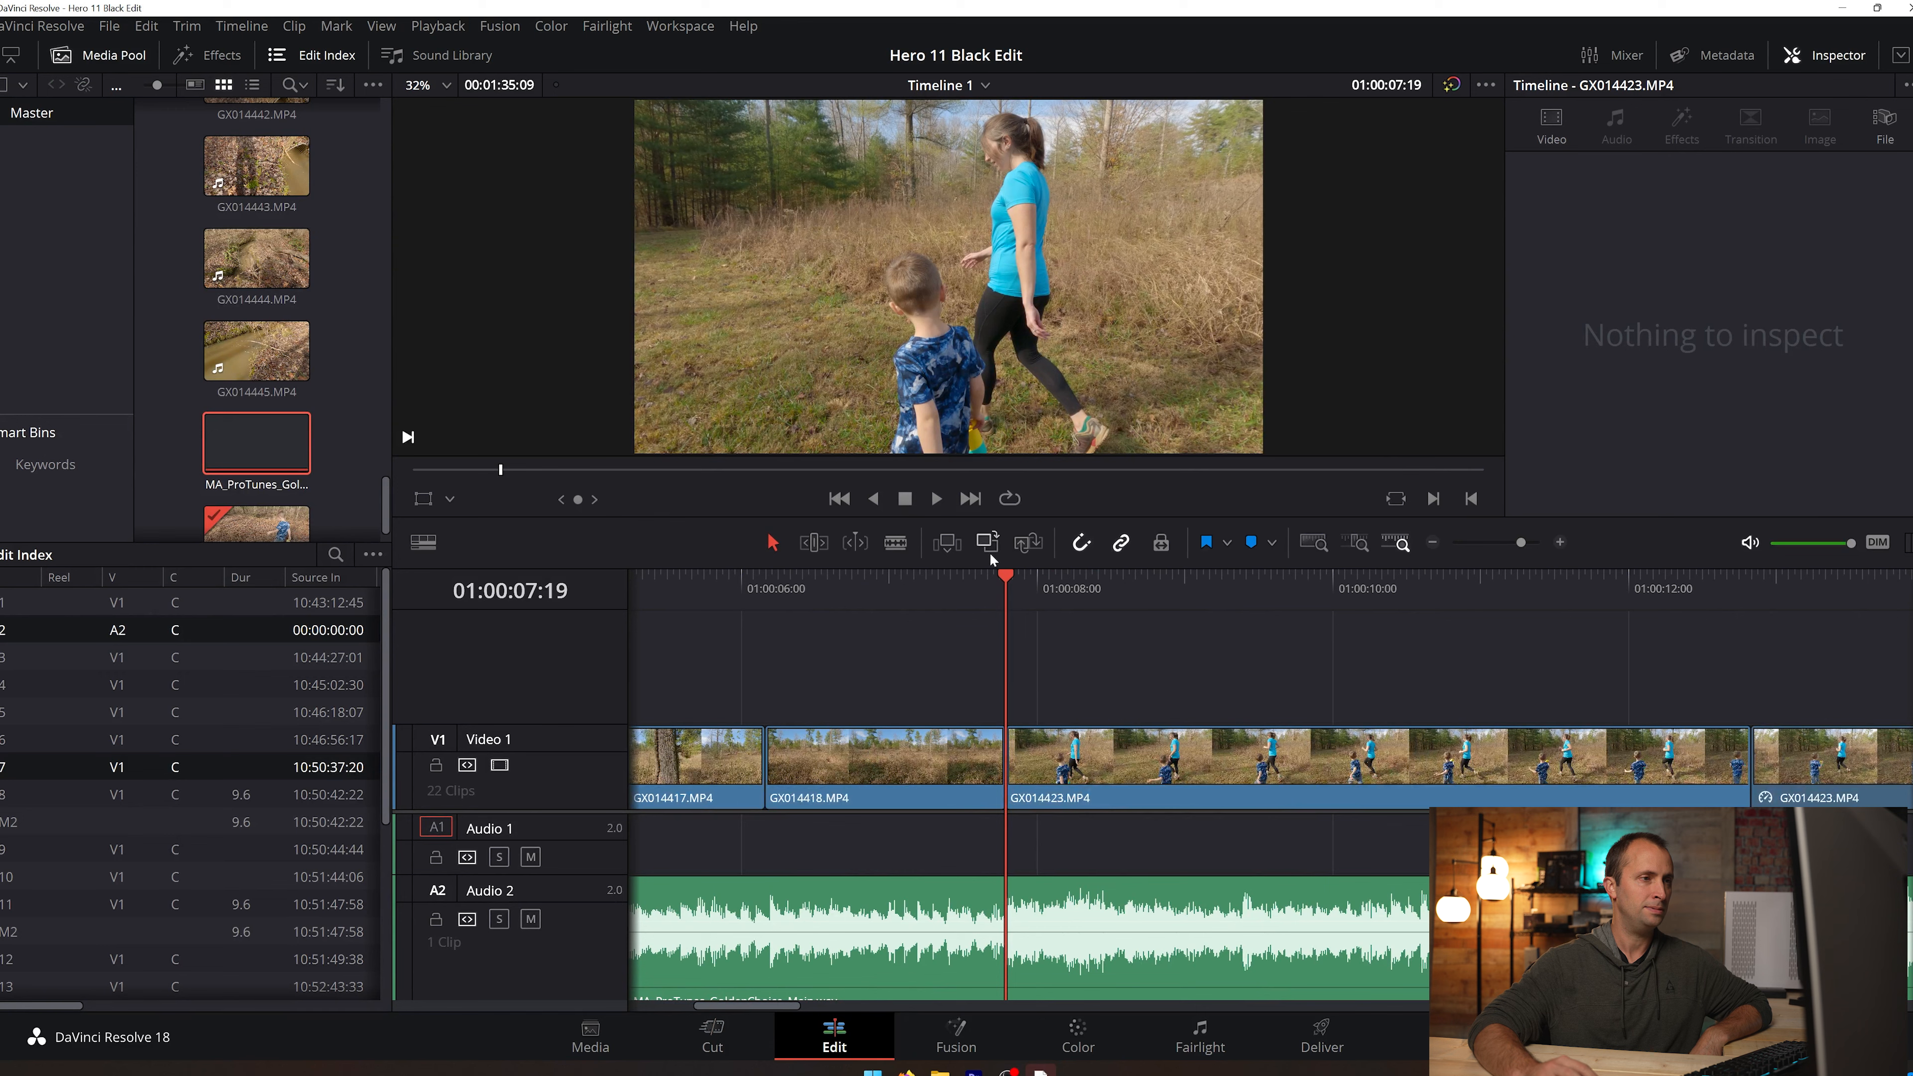
pyautogui.moveTo(1011, 575); pyautogui.dragTo(849, 591)
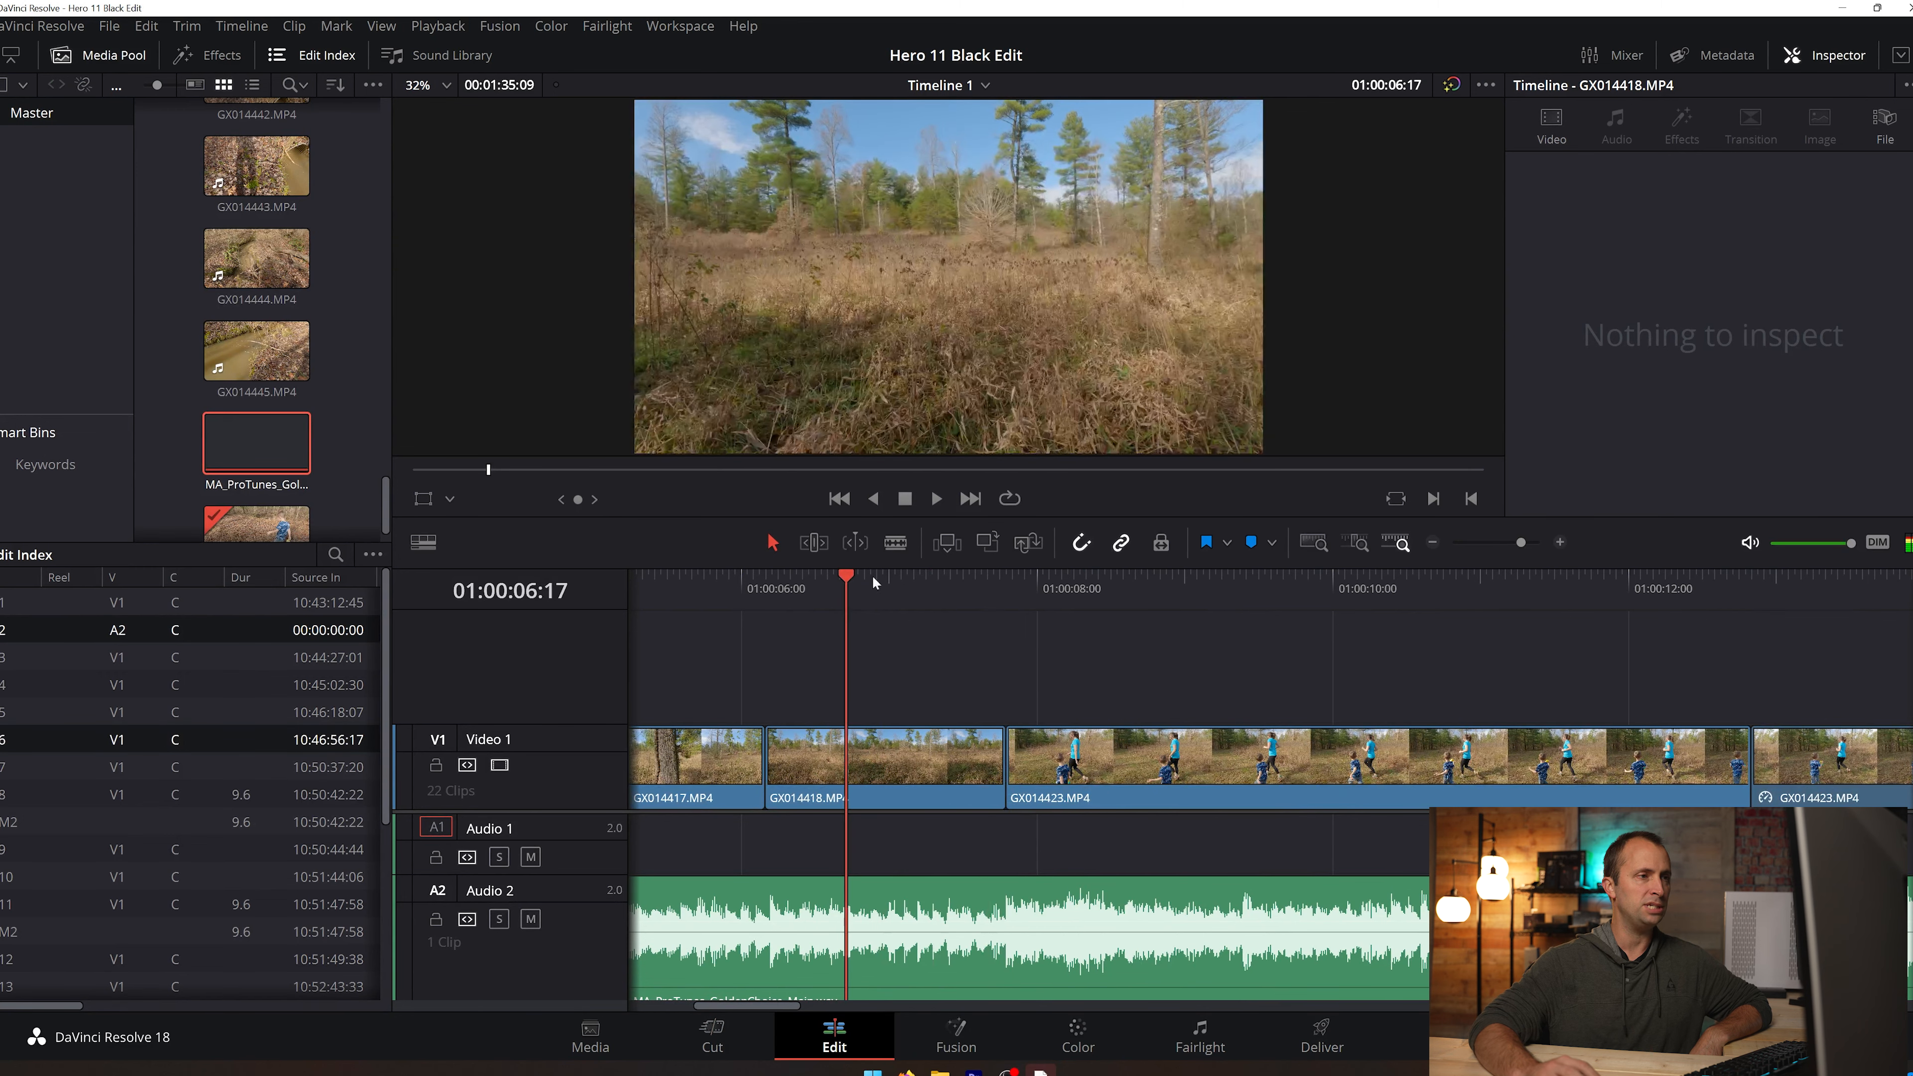
pyautogui.click(938, 499)
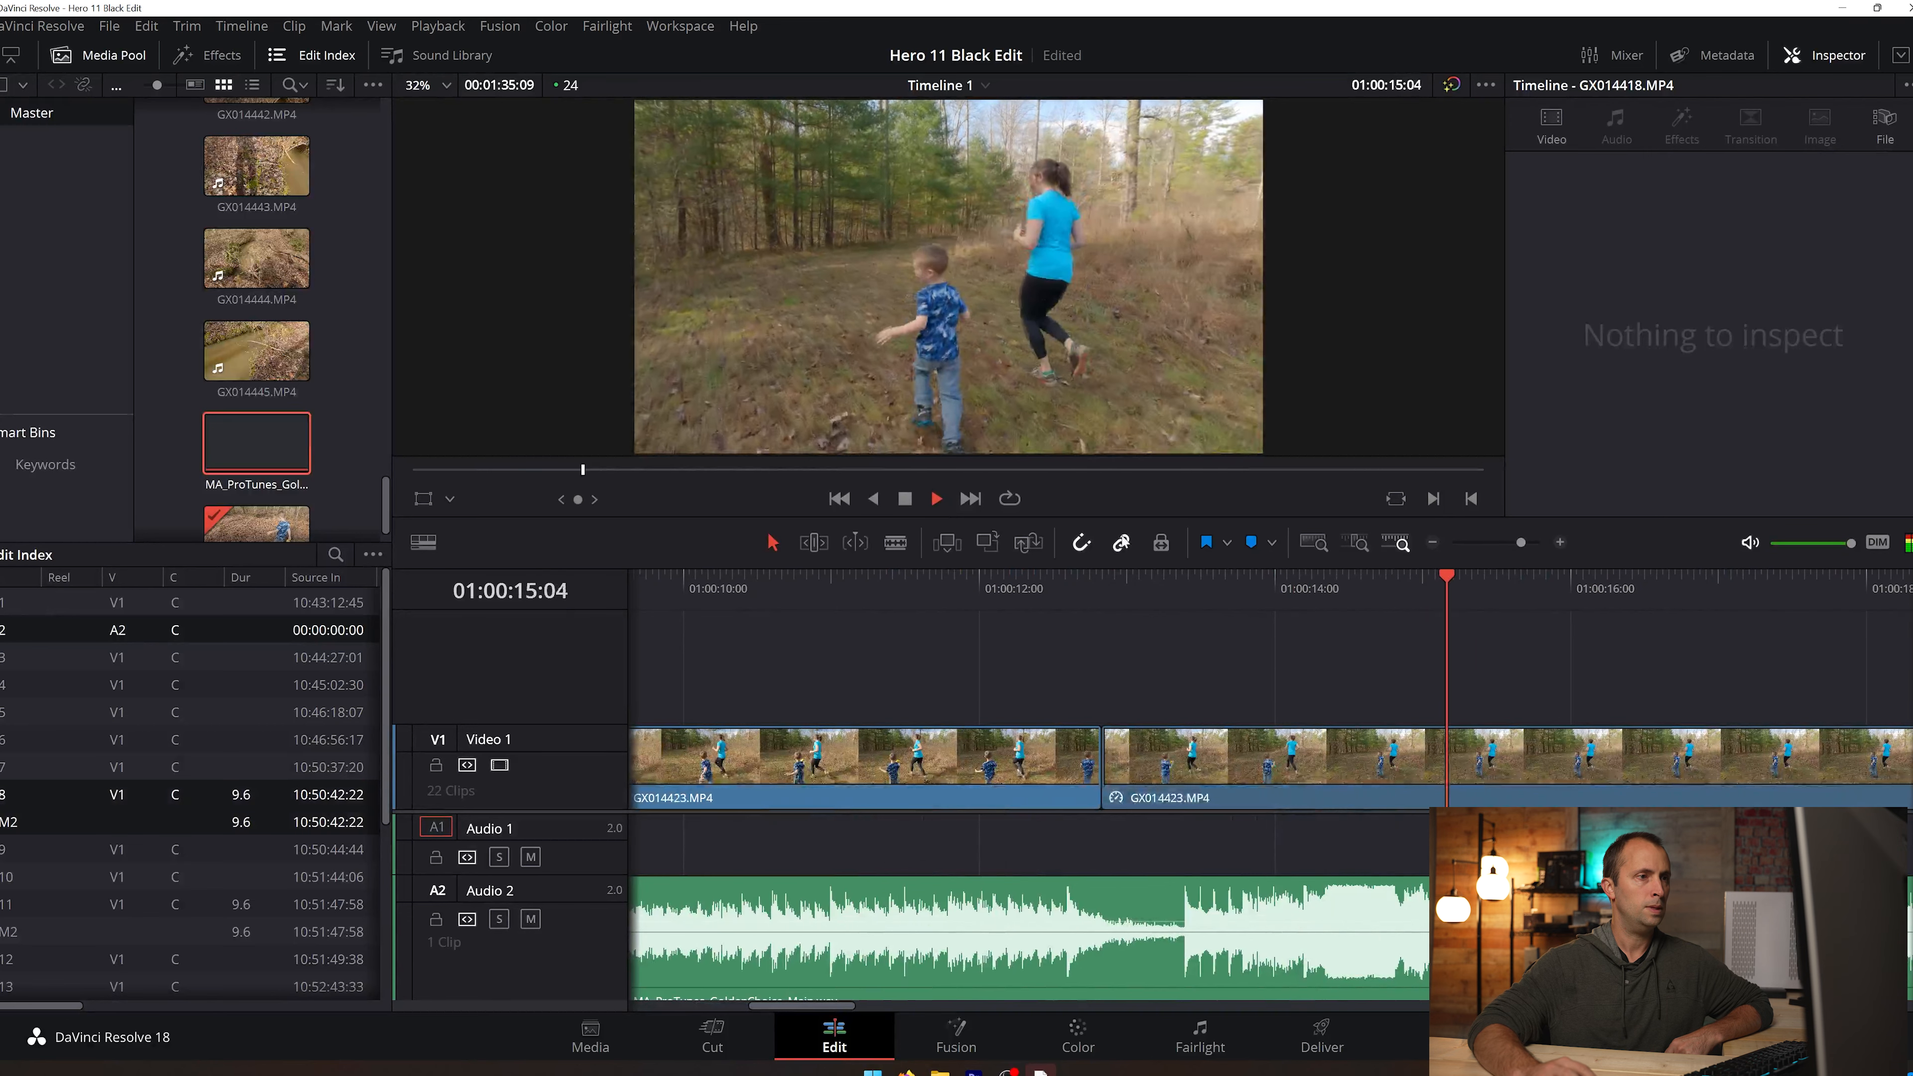
pyautogui.click(907, 499)
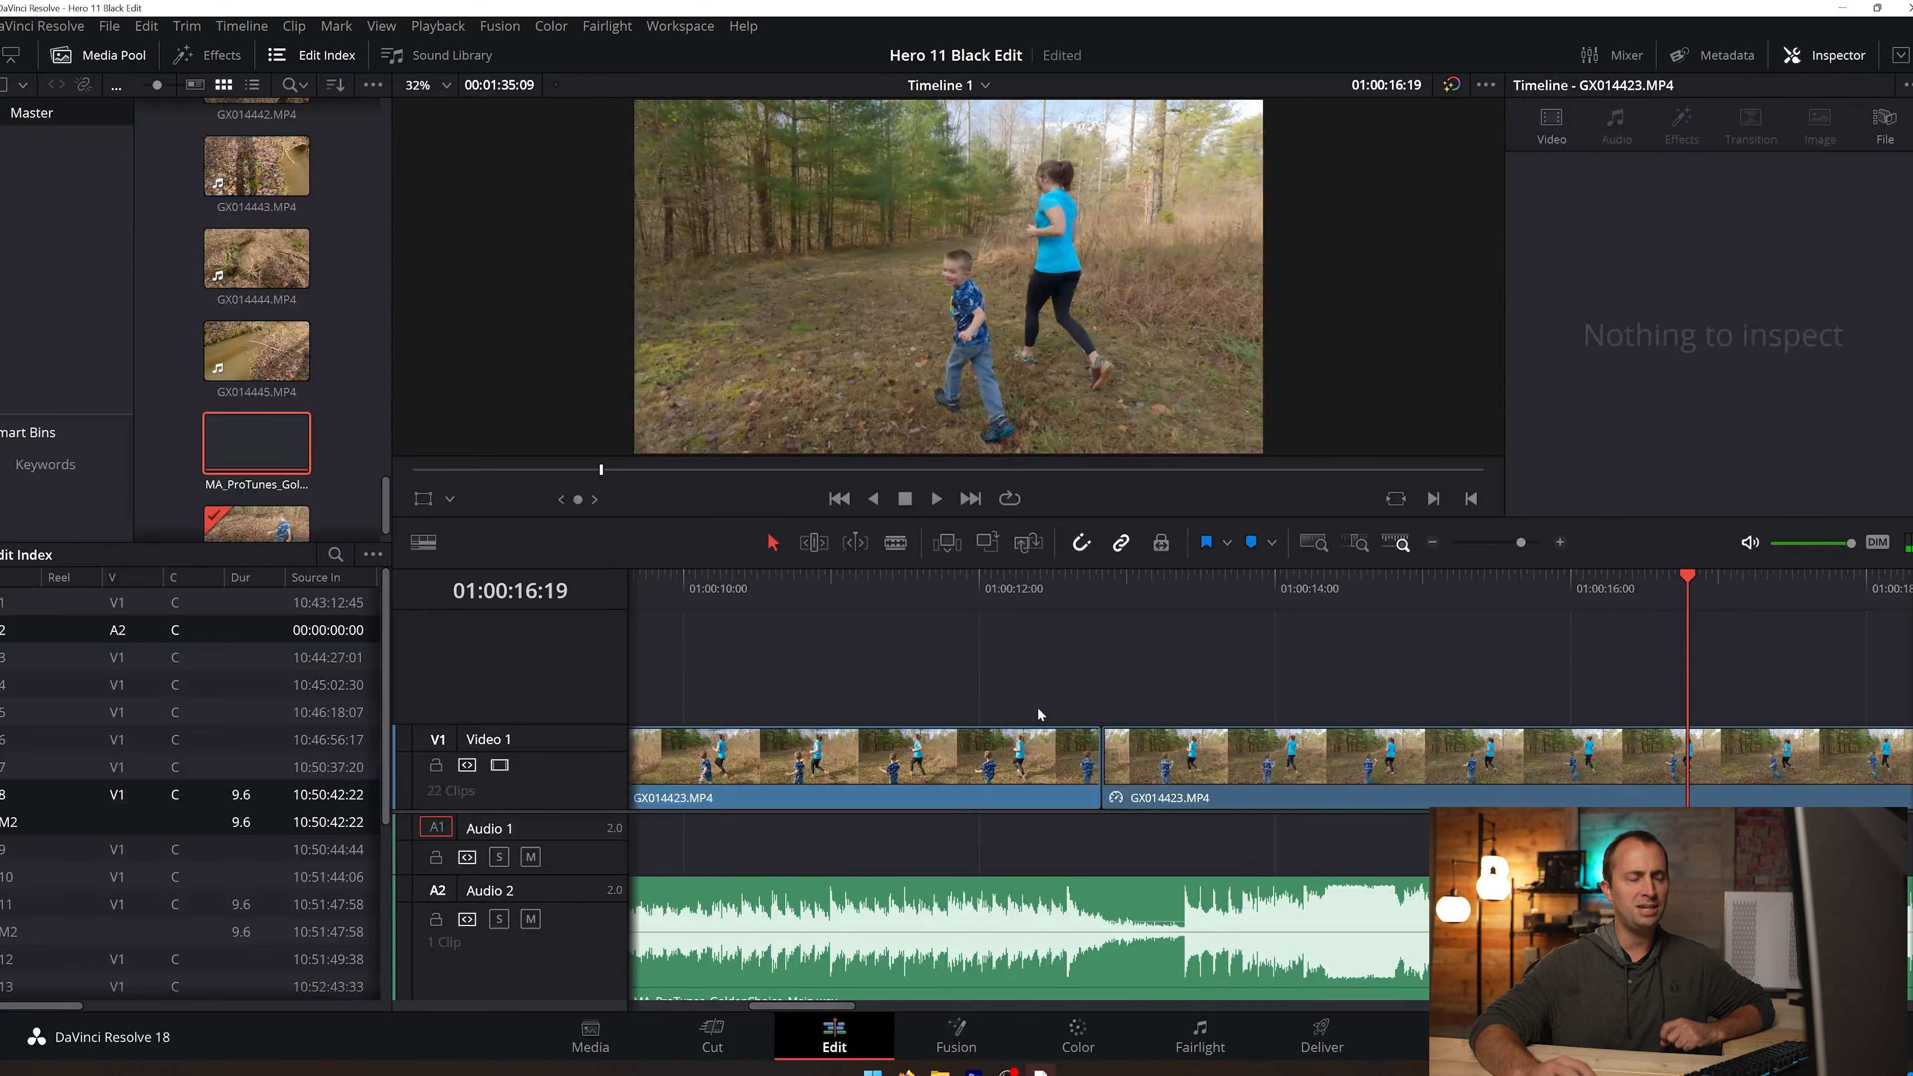
pyautogui.moveTo(1695, 596); pyautogui.dragTo(915, 618)
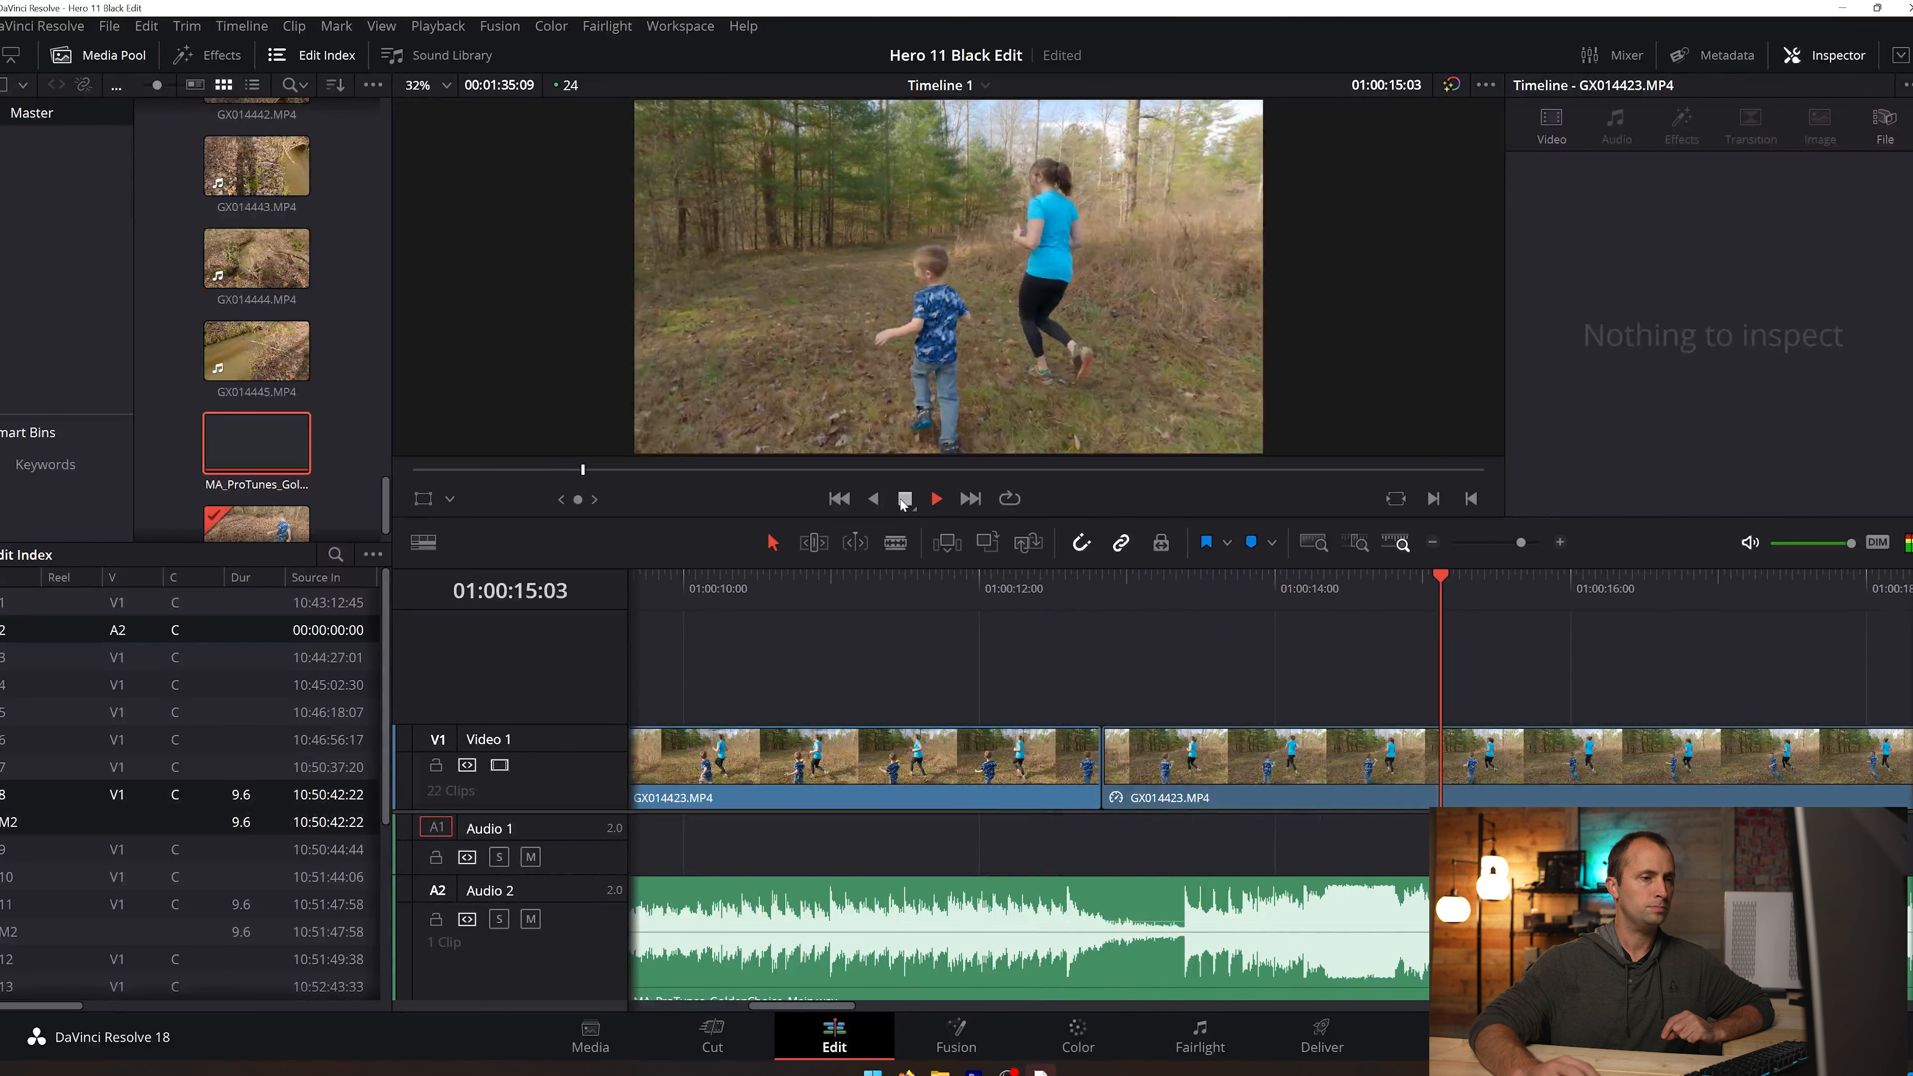
pyautogui.press('space')
pyautogui.click(1103, 591)
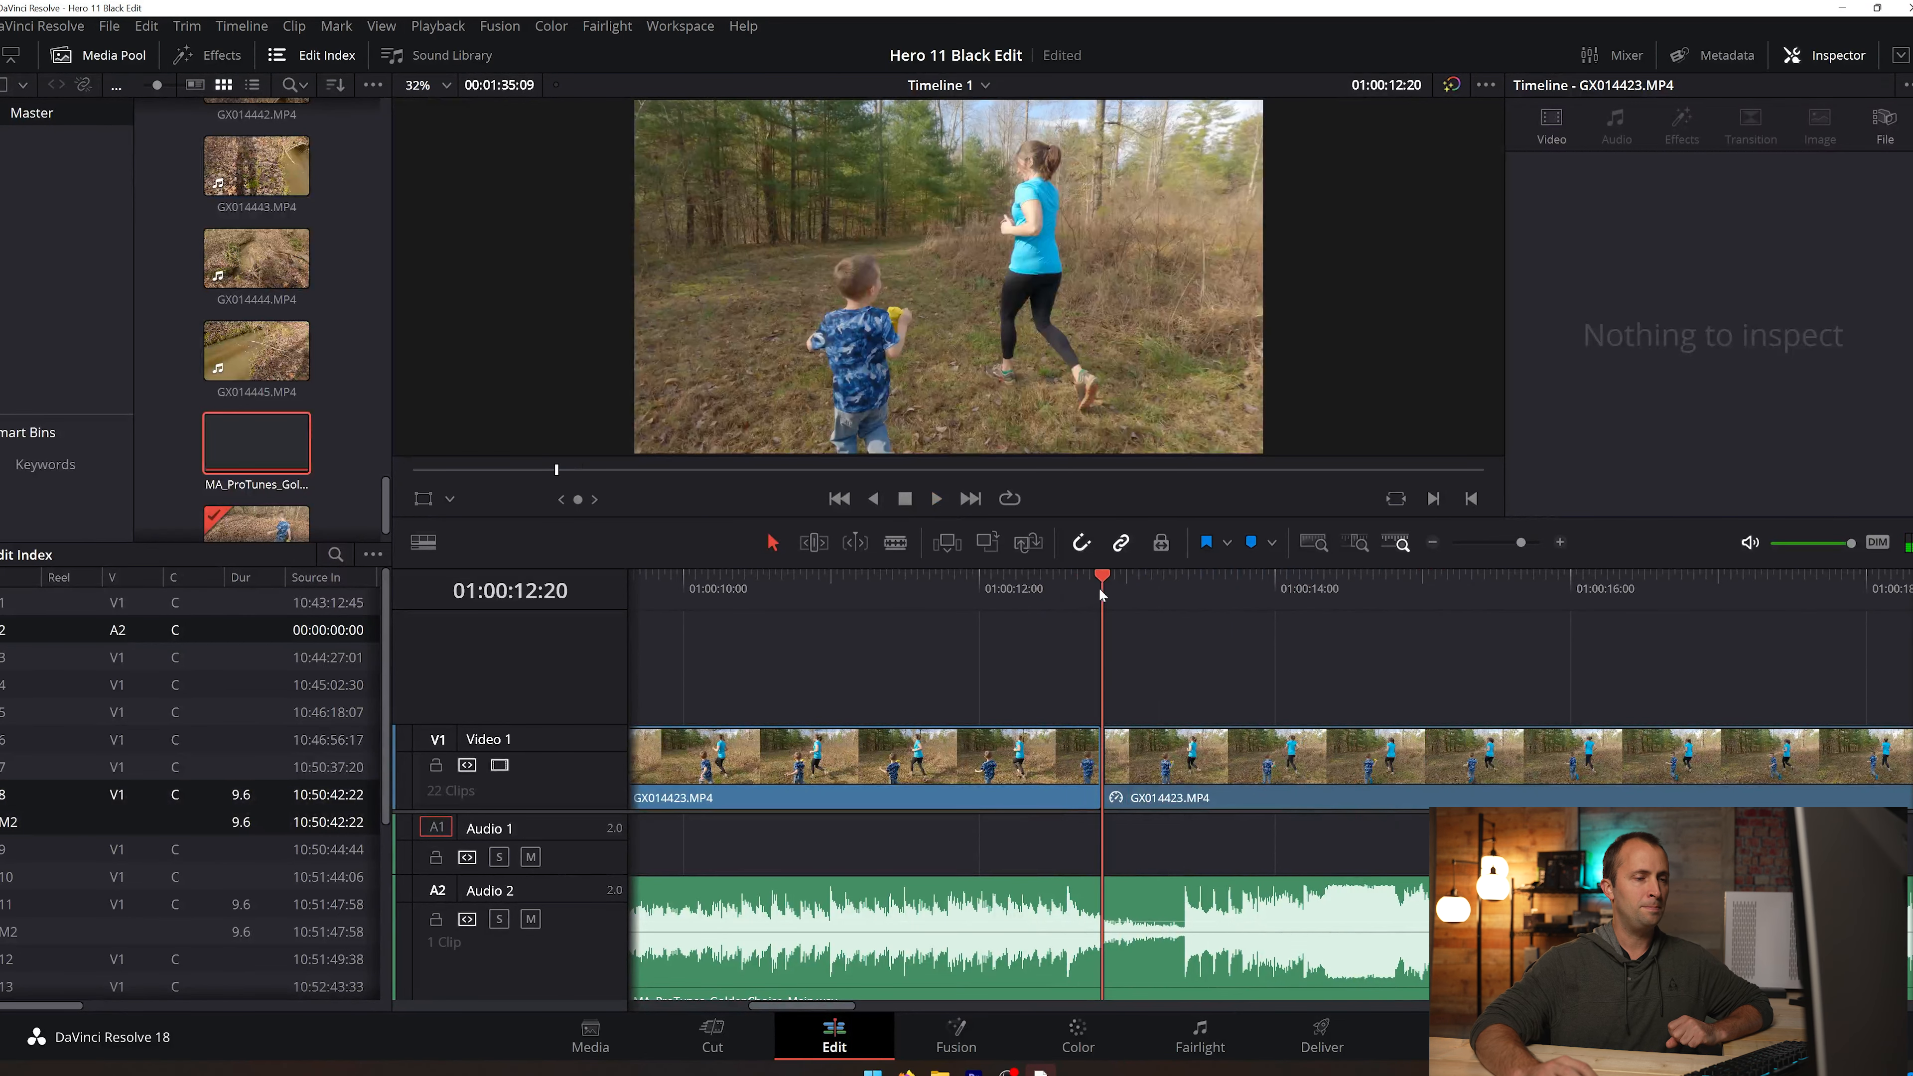
pyautogui.click(1127, 594)
pyautogui.click(1132, 593)
pyautogui.click(1139, 588)
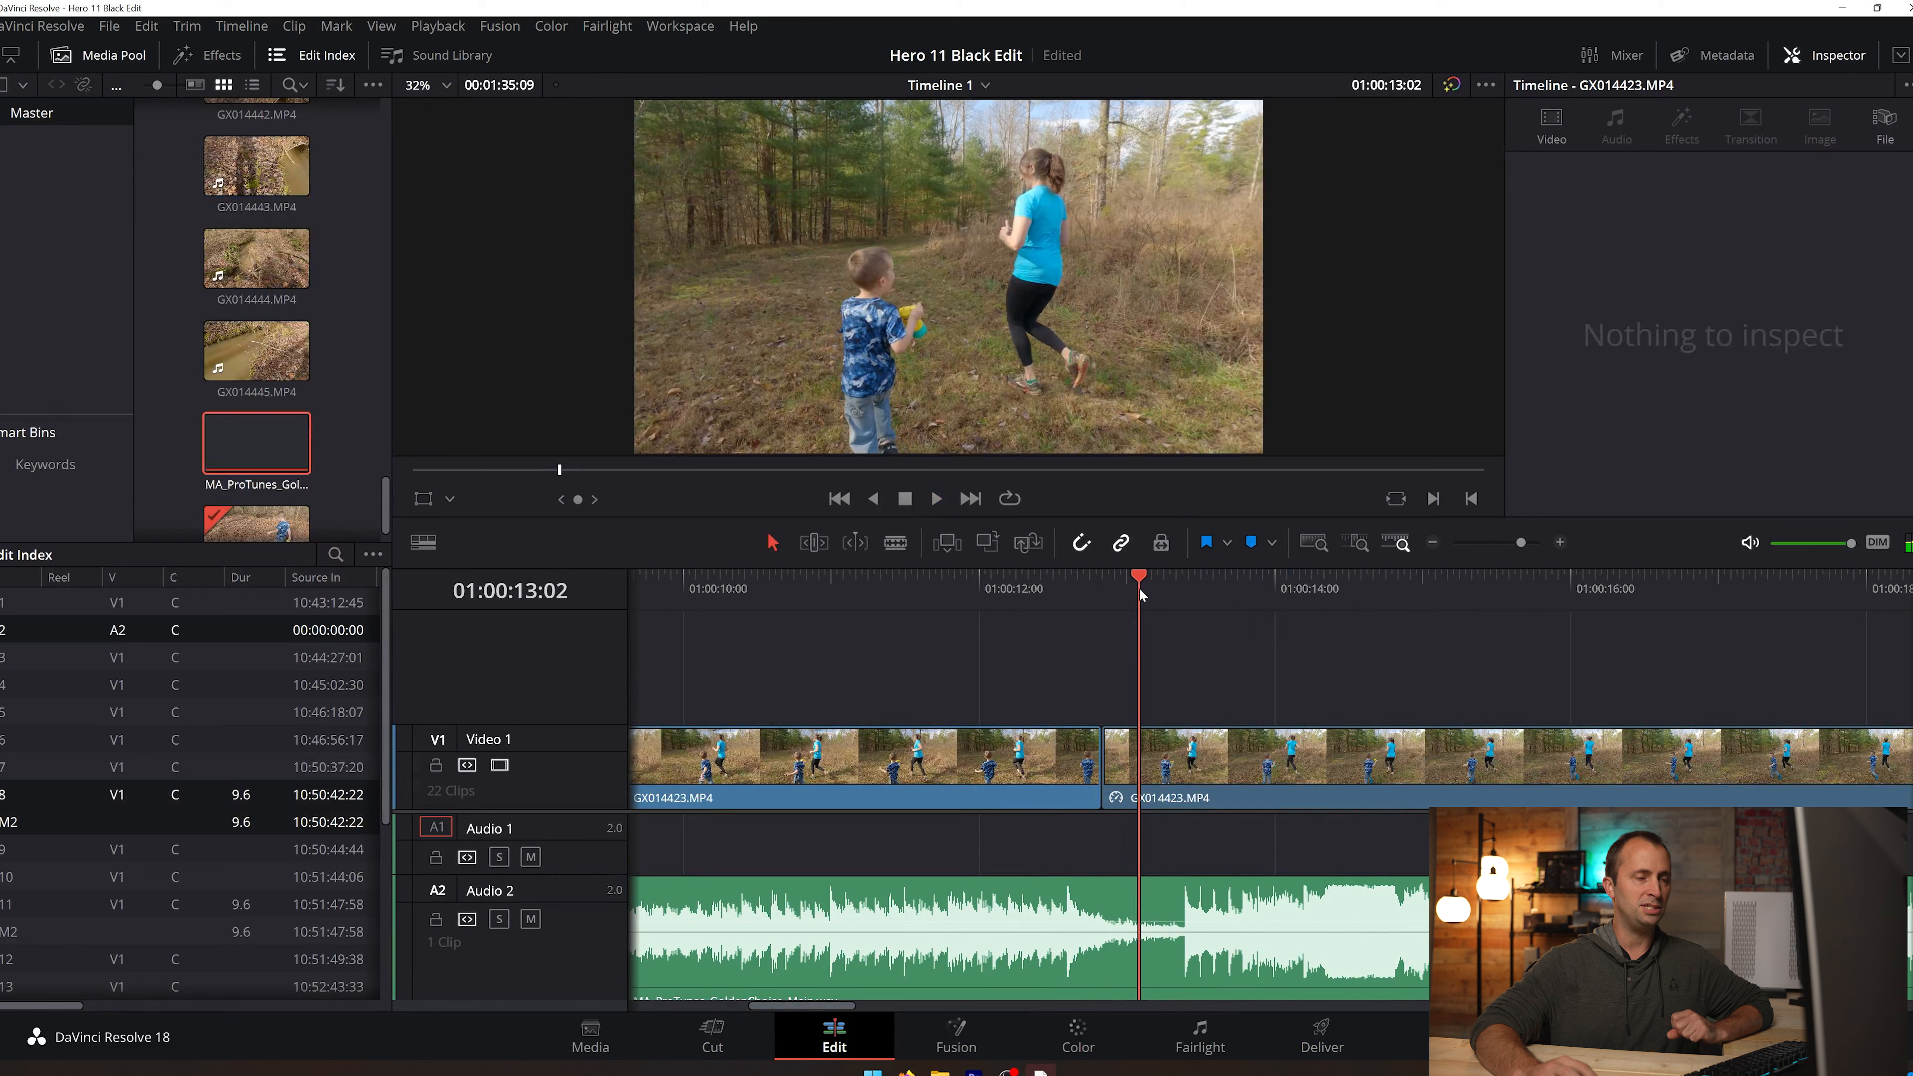
pyautogui.click(1154, 589)
pyautogui.moveTo(1154, 589); pyautogui.dragTo(1303, 607)
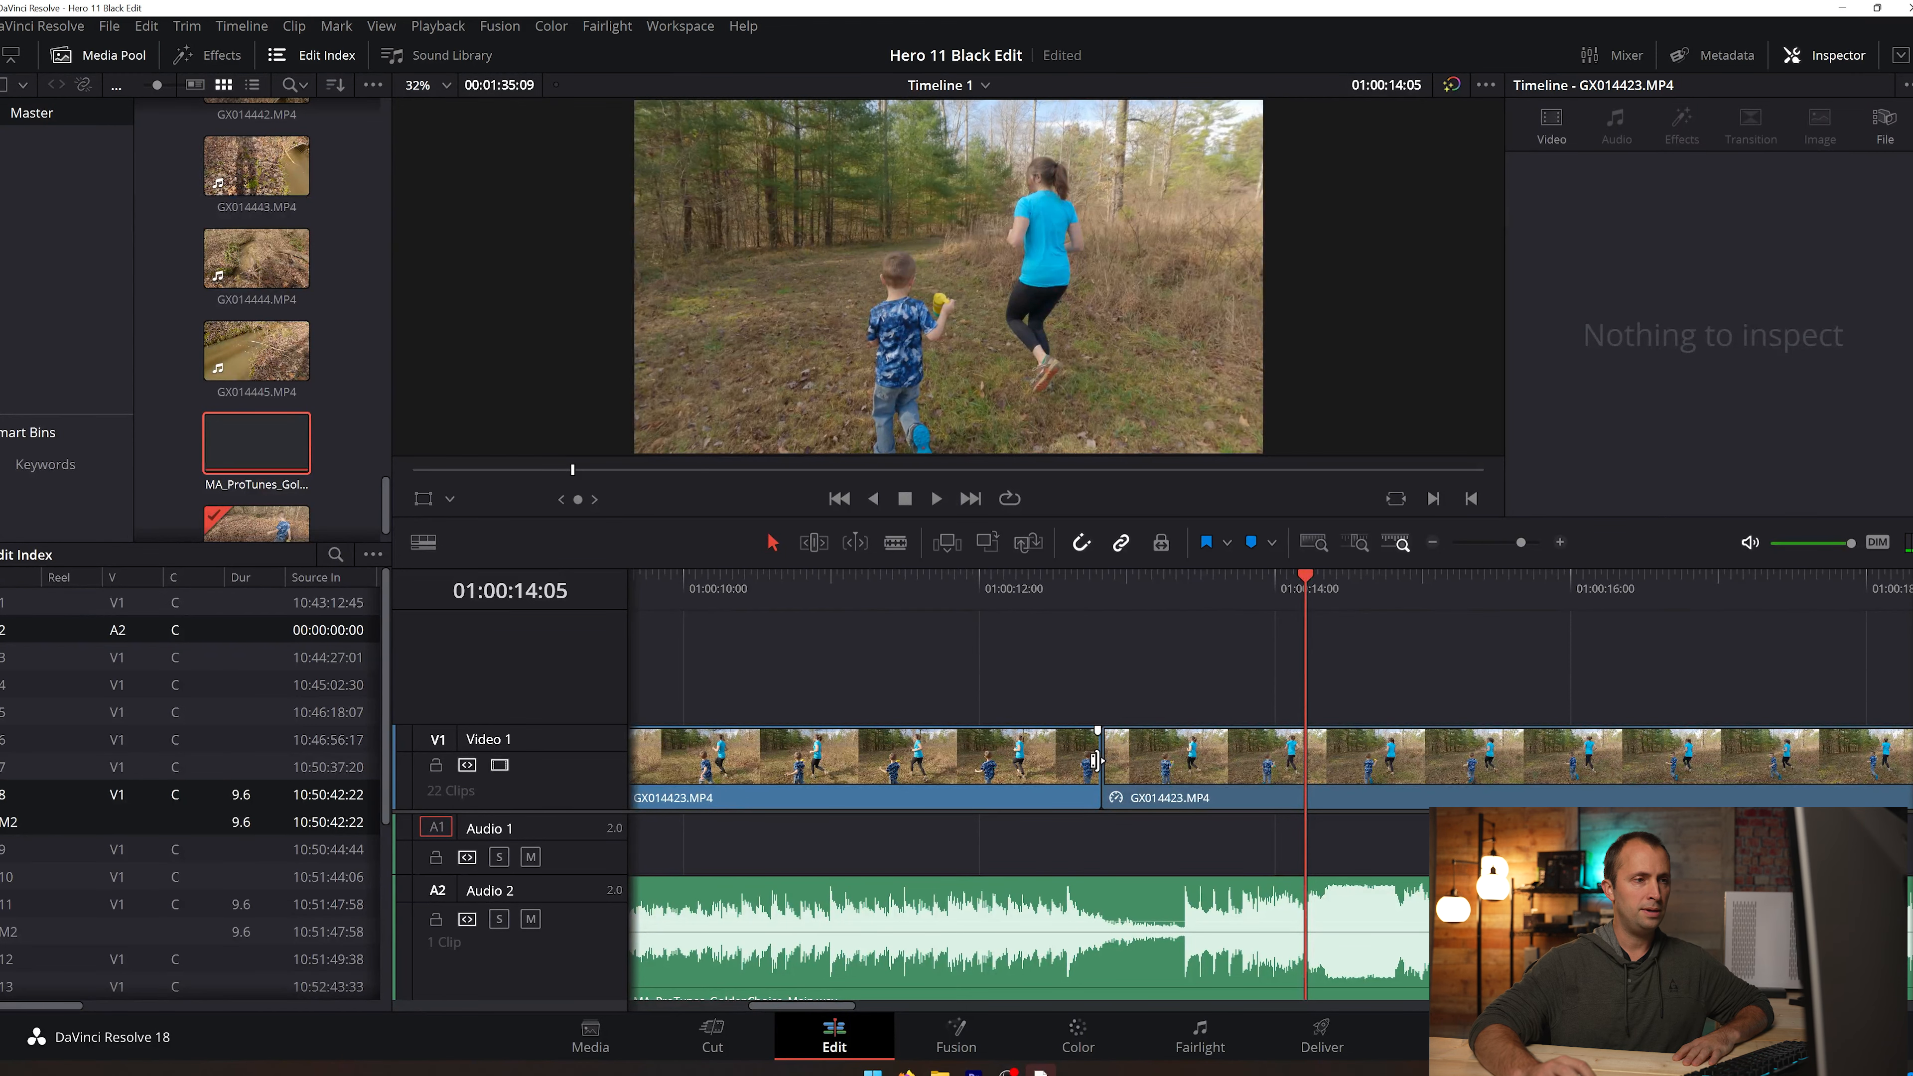
pyautogui.press('b')
pyautogui.click(965, 784)
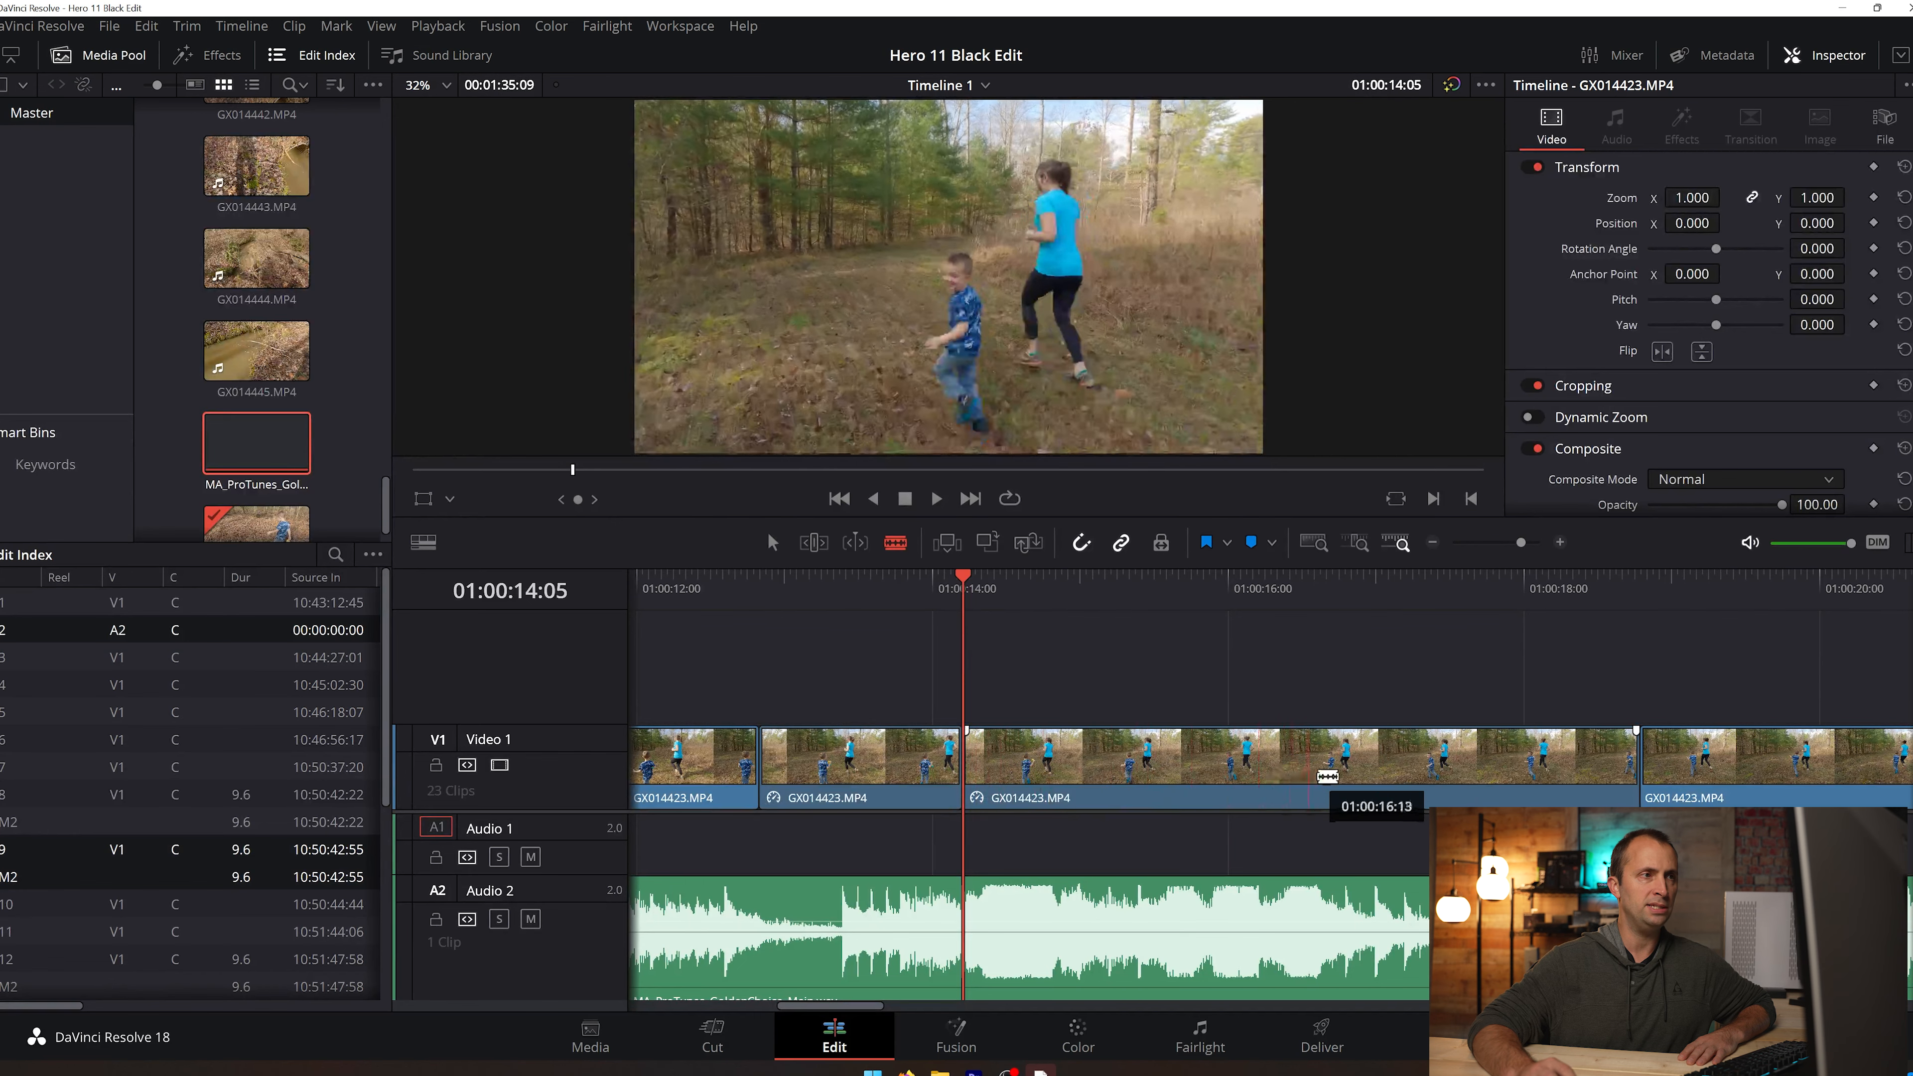
# Step: Set the speed of the GX014423.MP4 section after the cut at 01:00:14:05 to 100%
pyautogui.click(1266, 765)
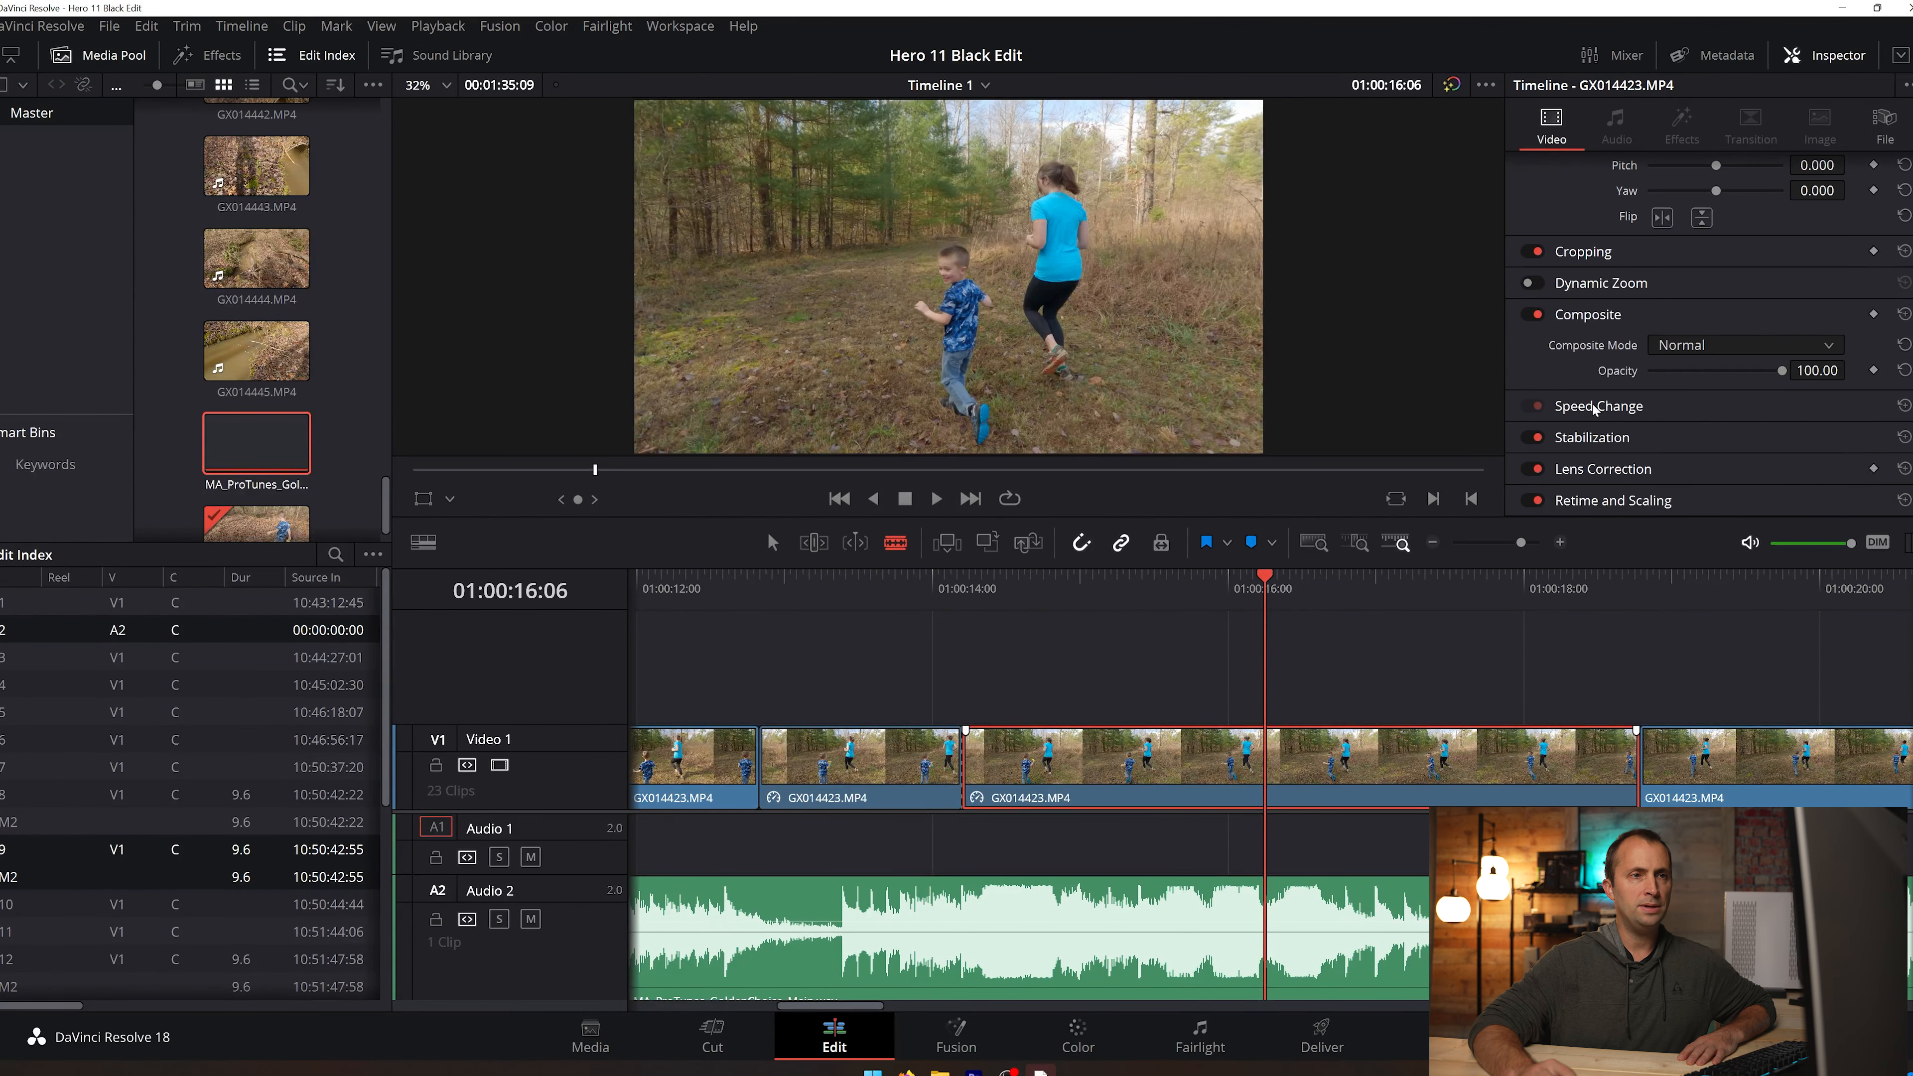
pyautogui.click(1778, 396)
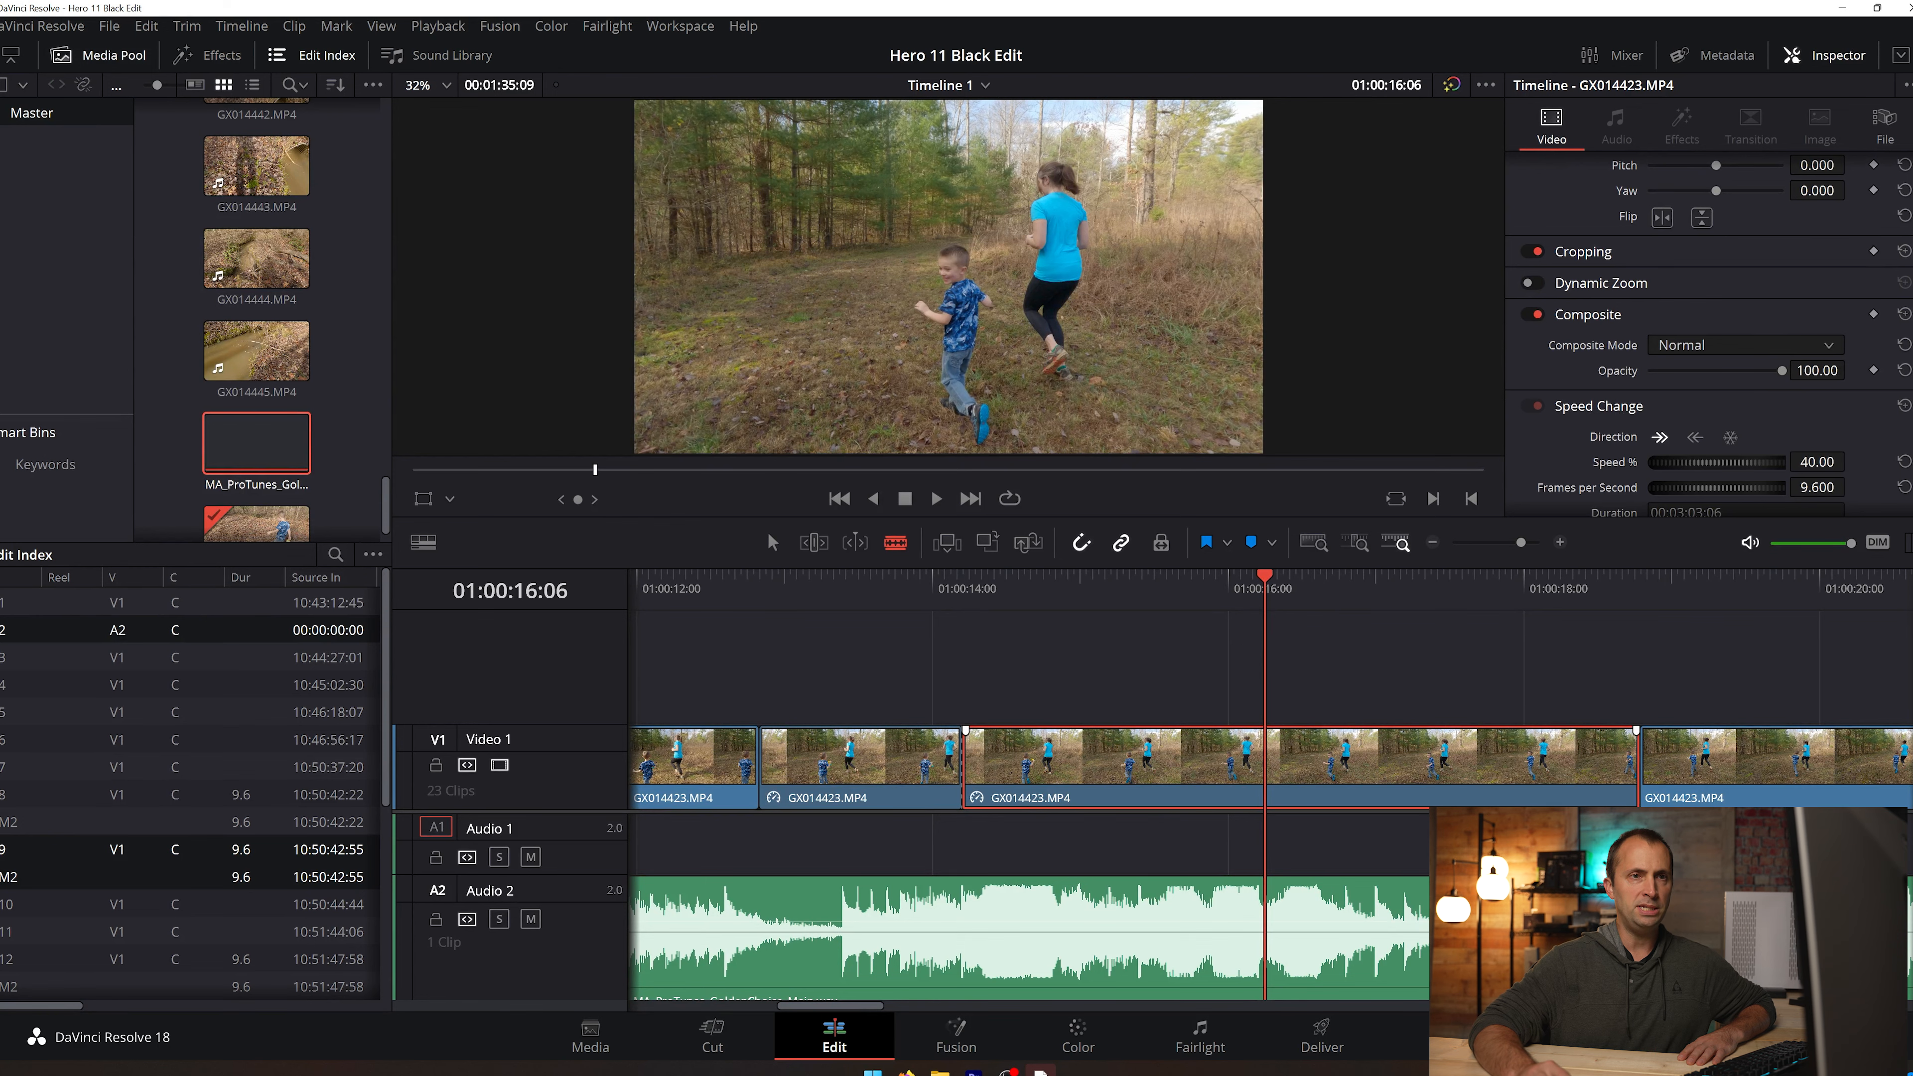
pyautogui.scroll(-3, 1710, 332)
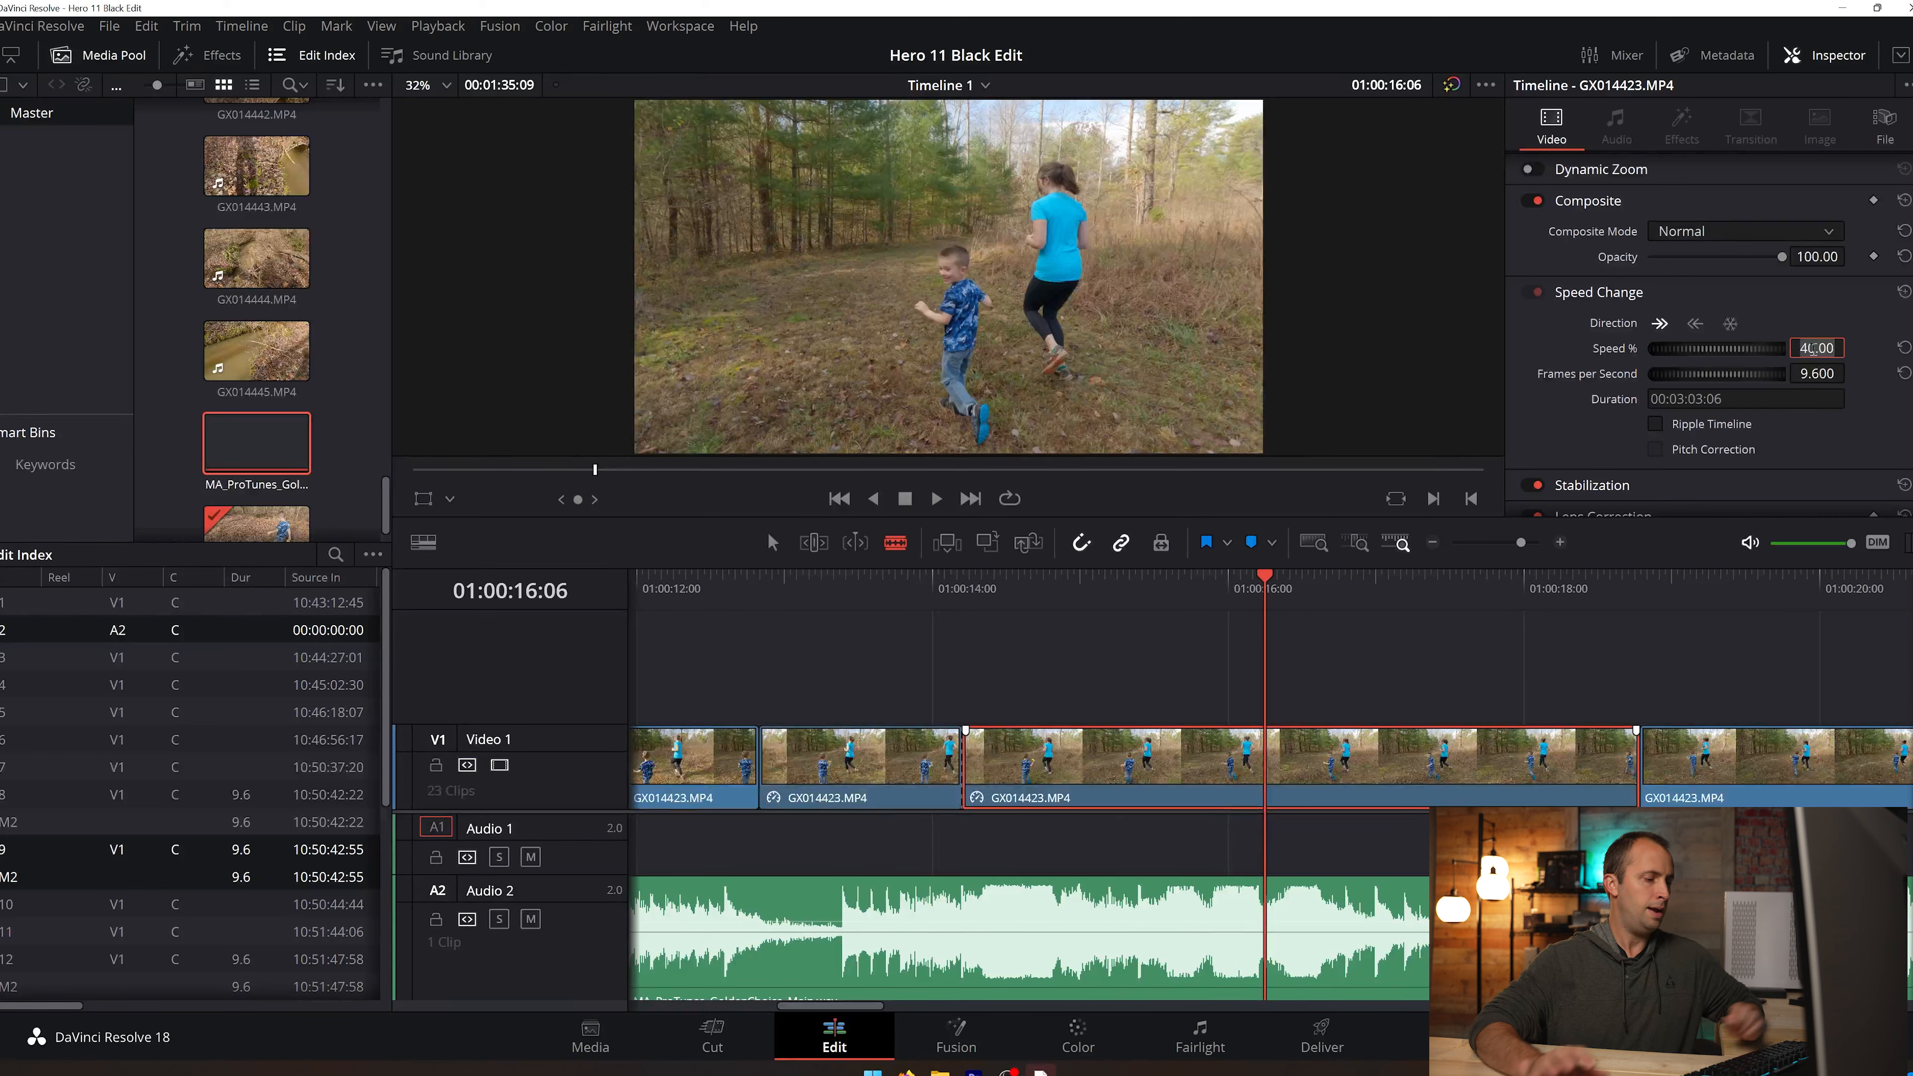
pyautogui.write('100')
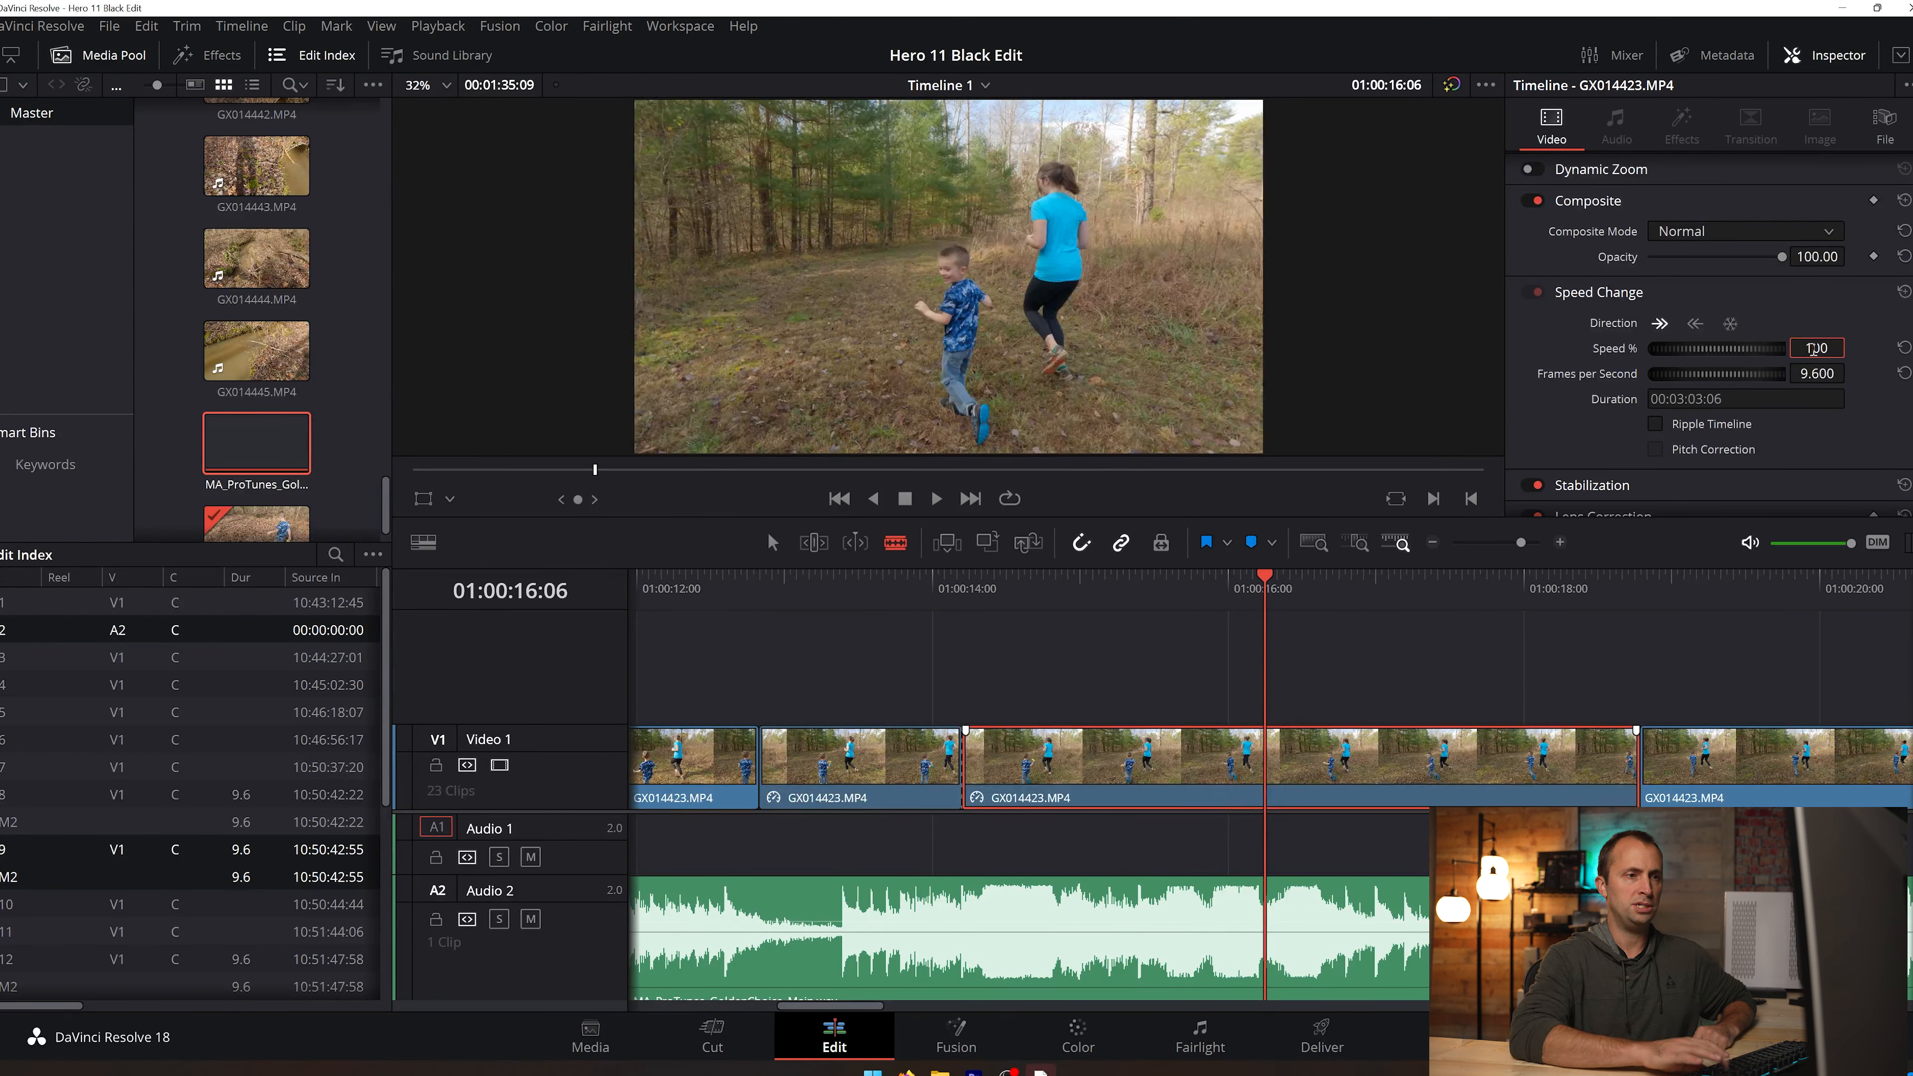
pyautogui.press('Return')
# Step: Split the full-speed GX014423.MP4 section at 01:00:16:19 and ripple delete the part after the cut
pyautogui.click(1369, 577)
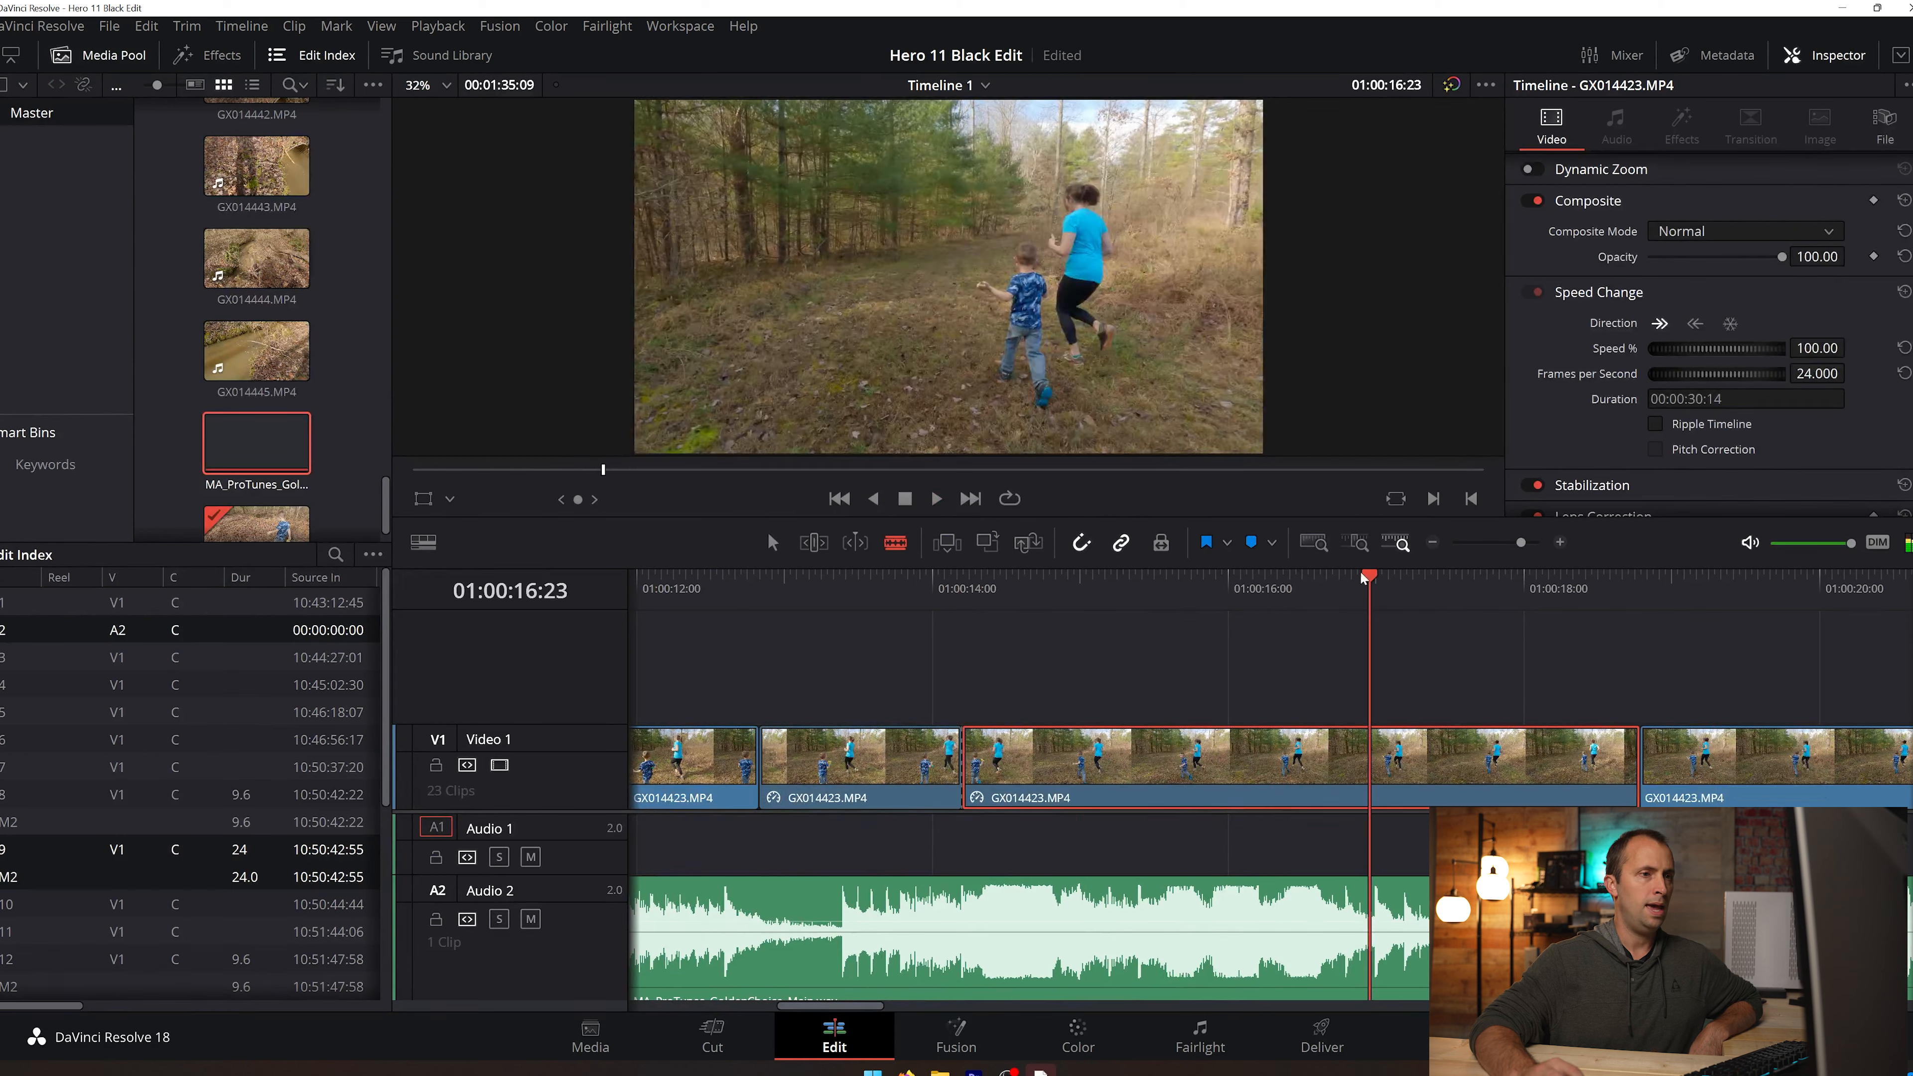
pyautogui.moveTo(1361, 579)
pyautogui.mouseDown()
pyautogui.moveTo(1295, 581)
pyautogui.moveTo(1347, 599)
pyautogui.mouseUp()
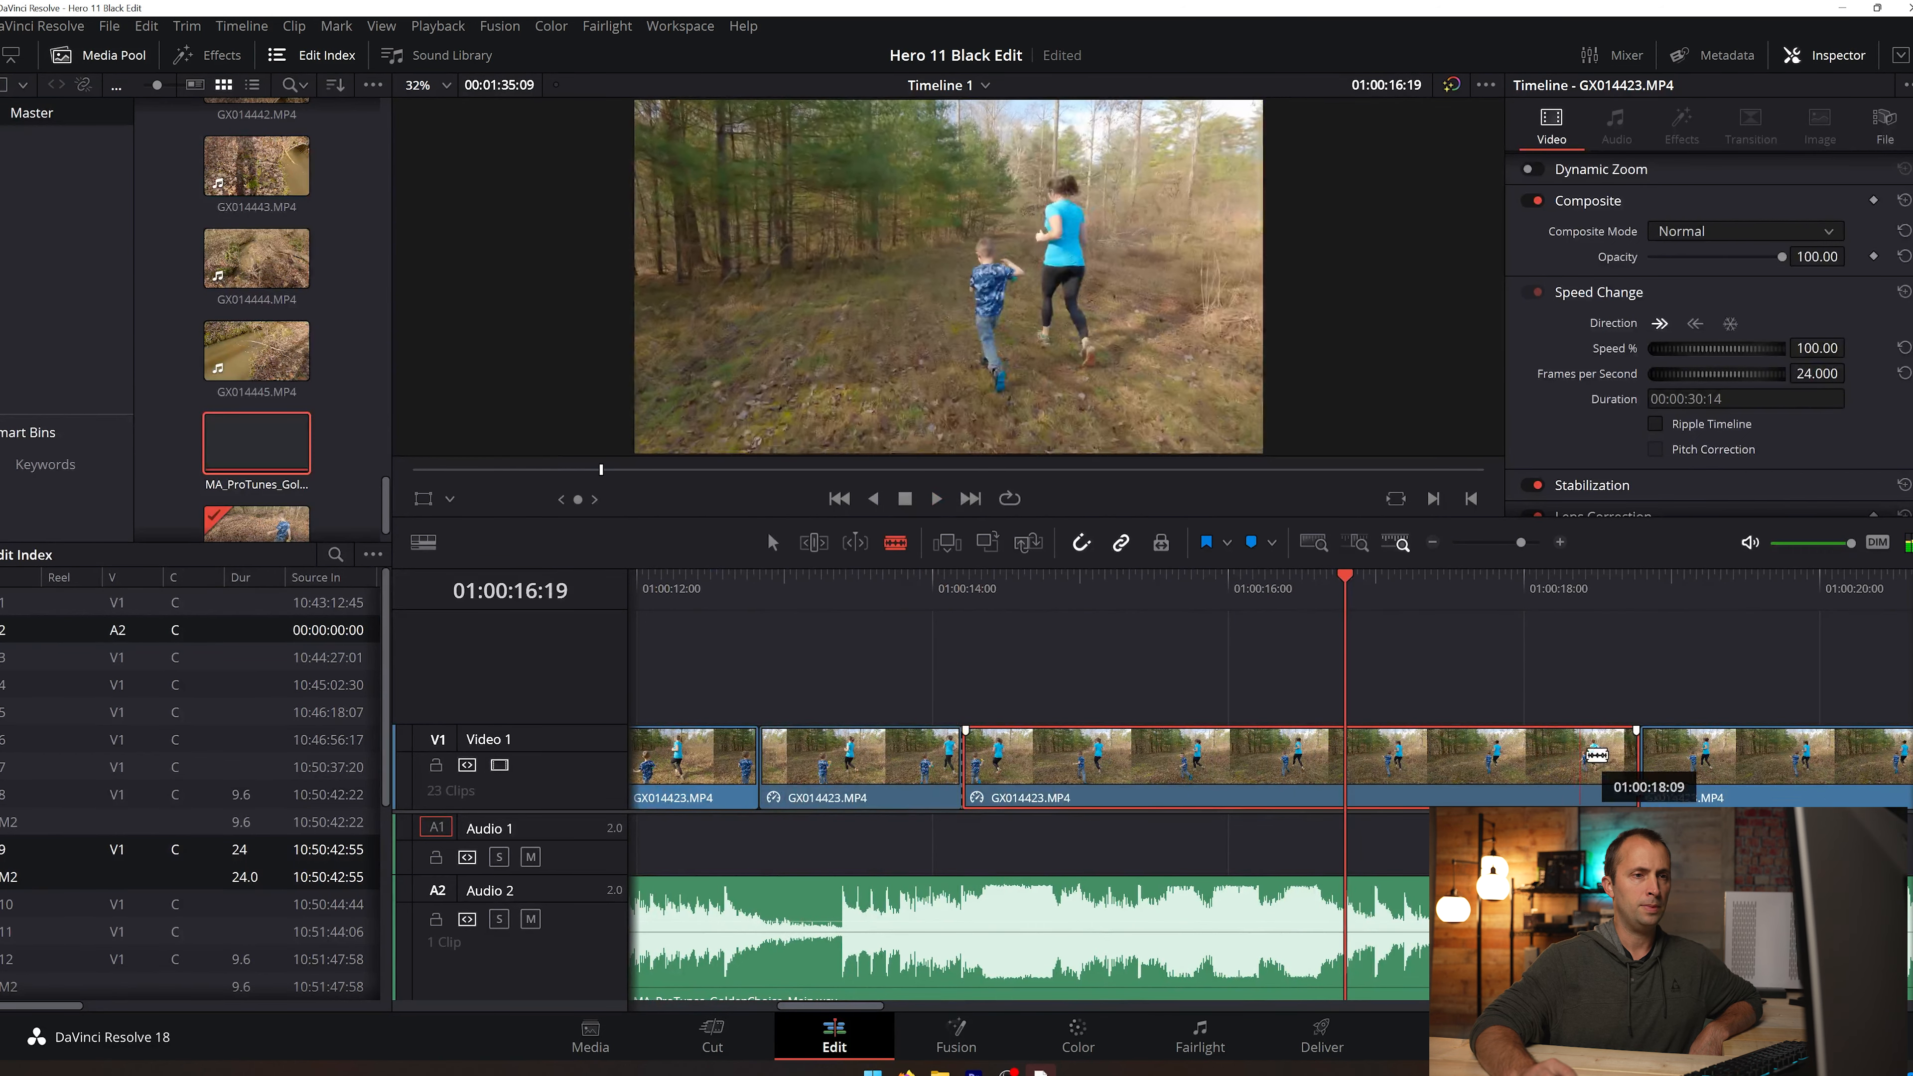
pyautogui.click(1347, 772)
pyautogui.rightClick(1437, 768)
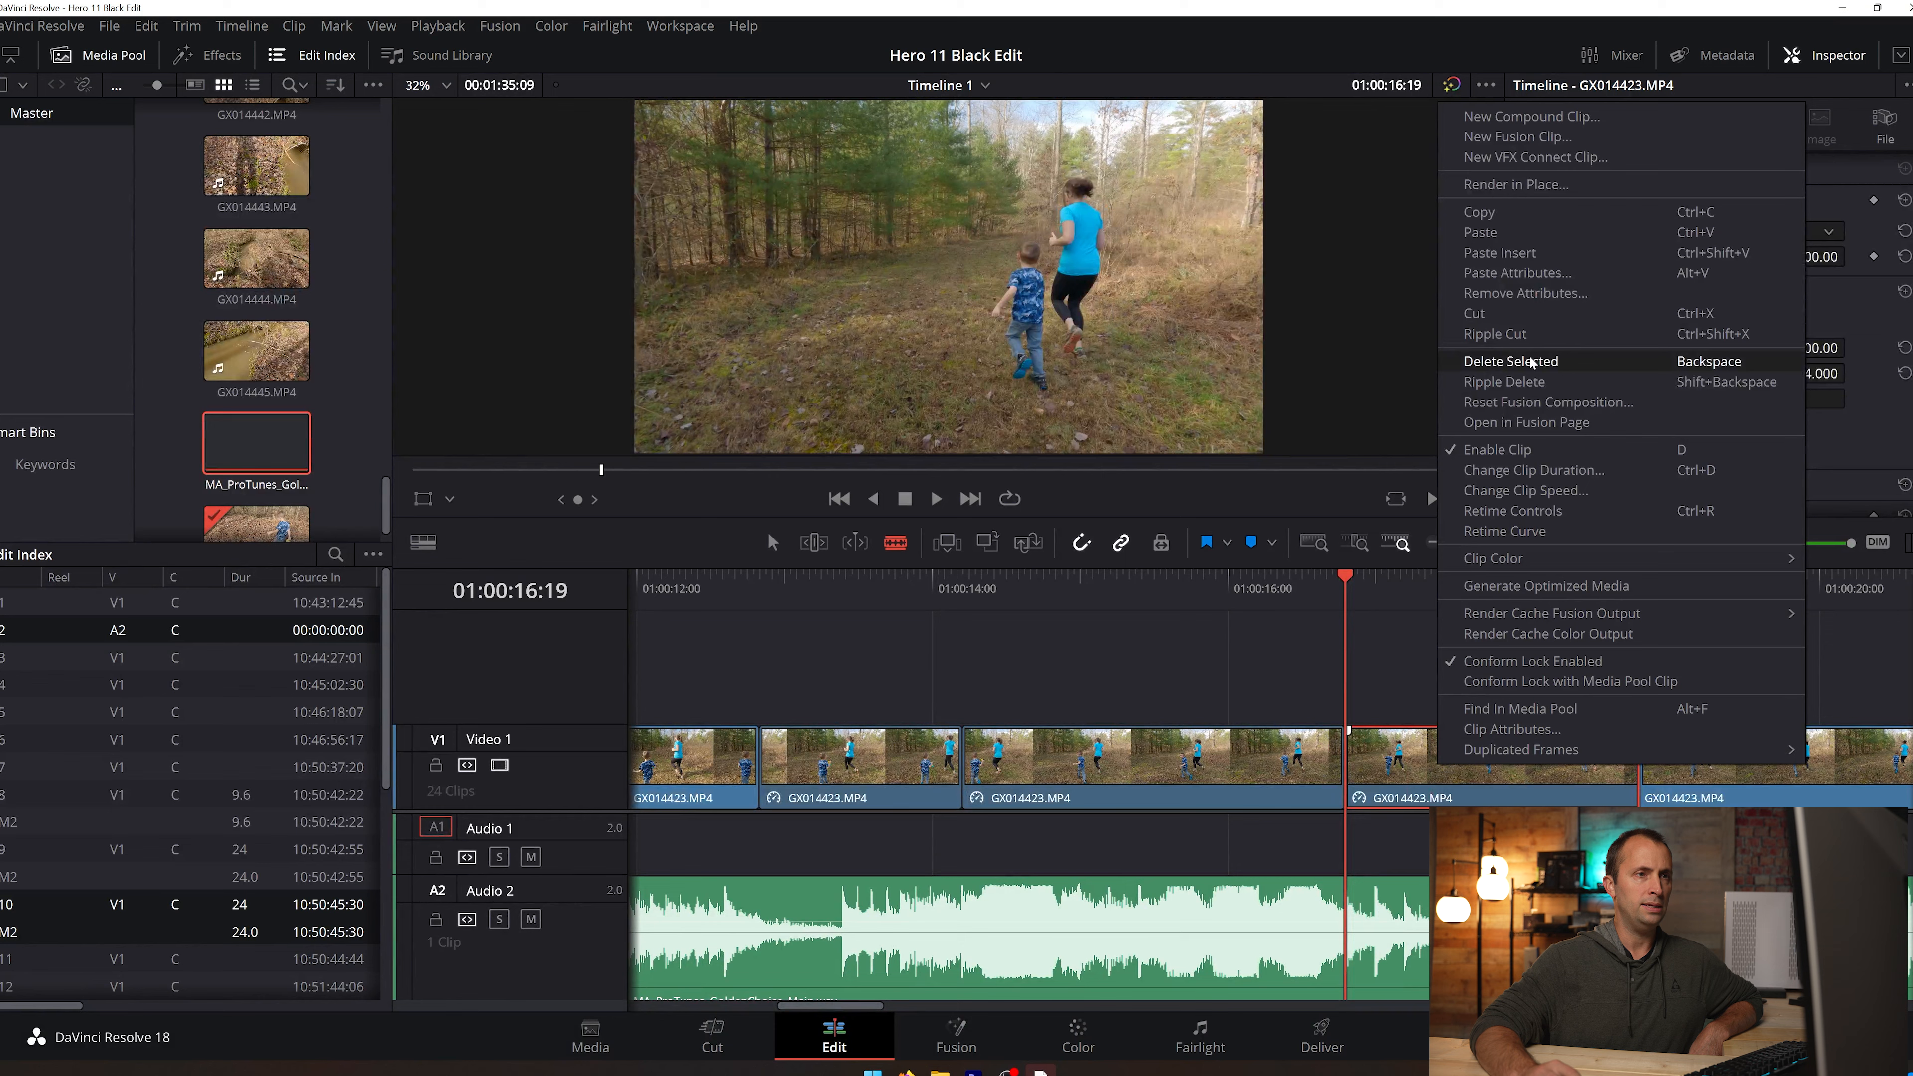
pyautogui.click(1532, 383)
# Step: Replay the shortened section and ripple delete the leftover GX014423.MP4 clip just before GX014424.MP4
pyautogui.moveTo(1345, 575); pyautogui.dragTo(864, 637)
pyautogui.click(937, 500)
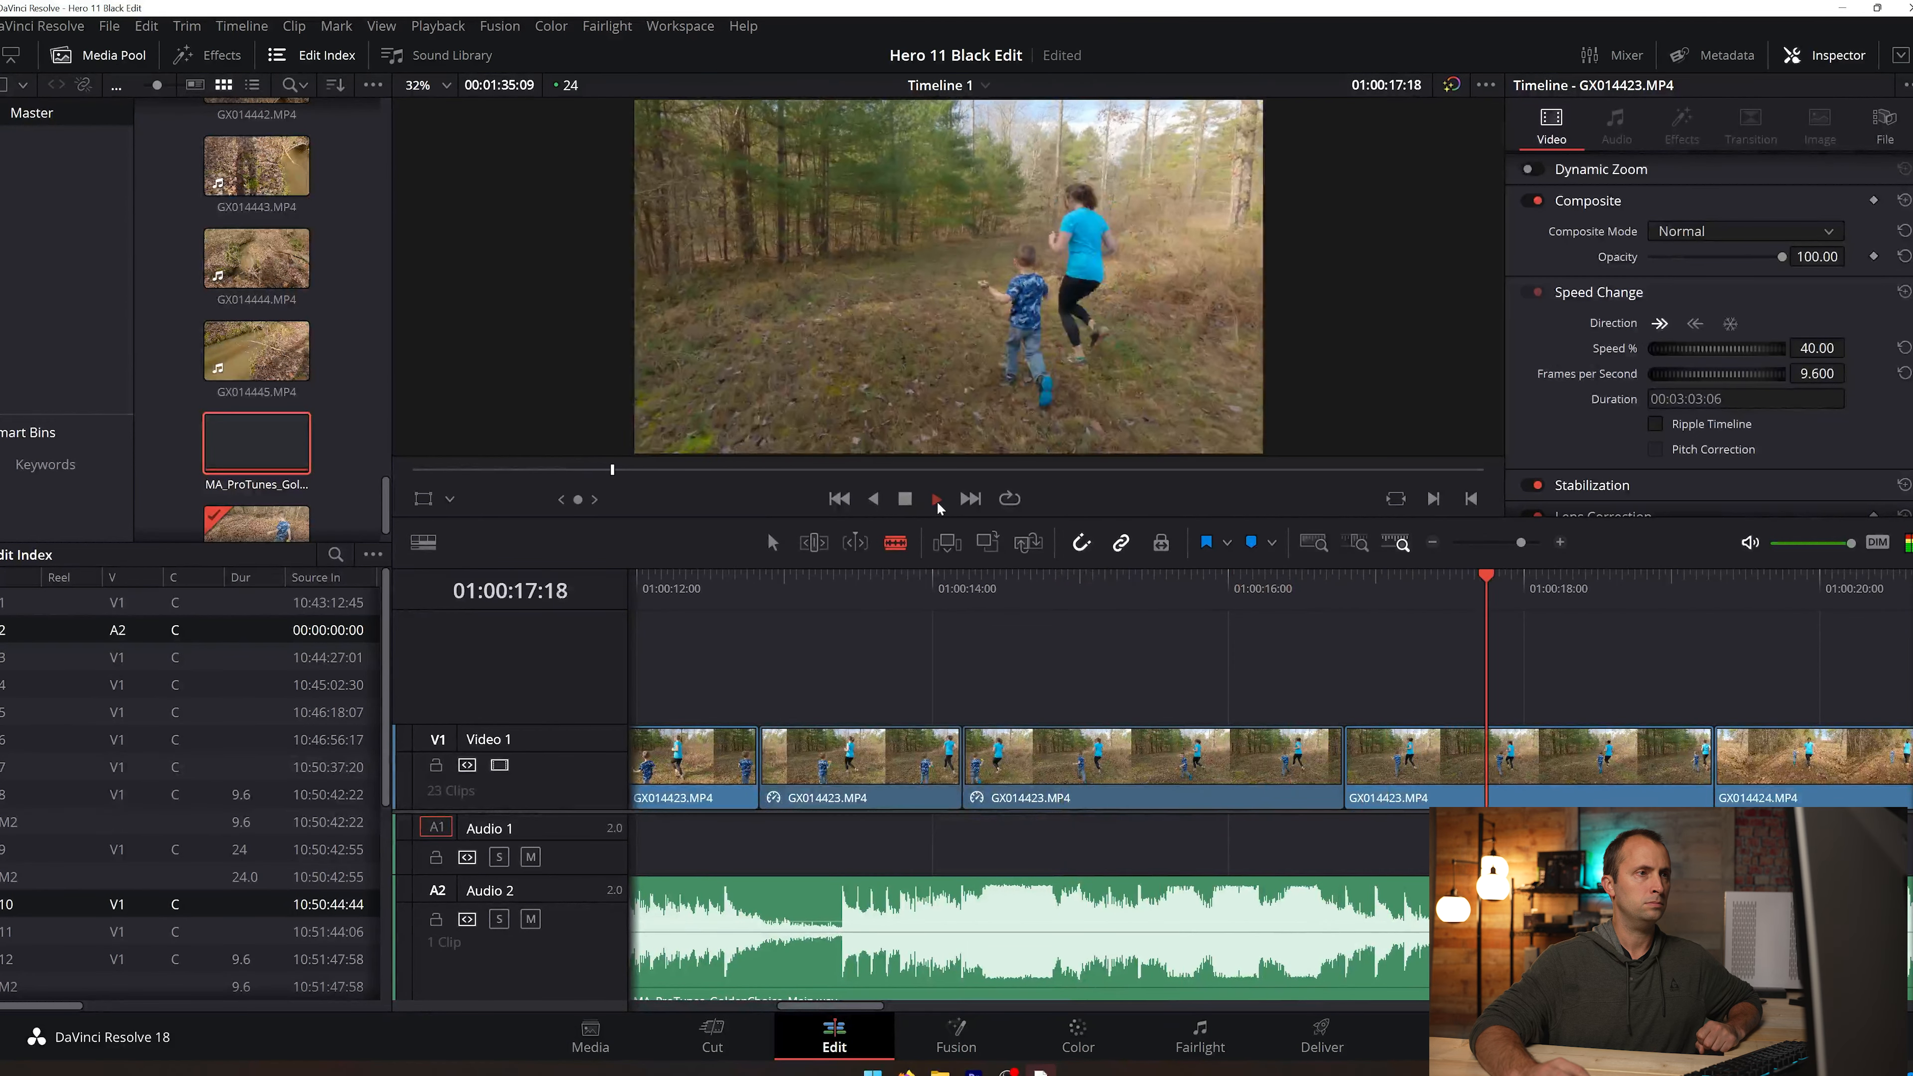
pyautogui.click(906, 500)
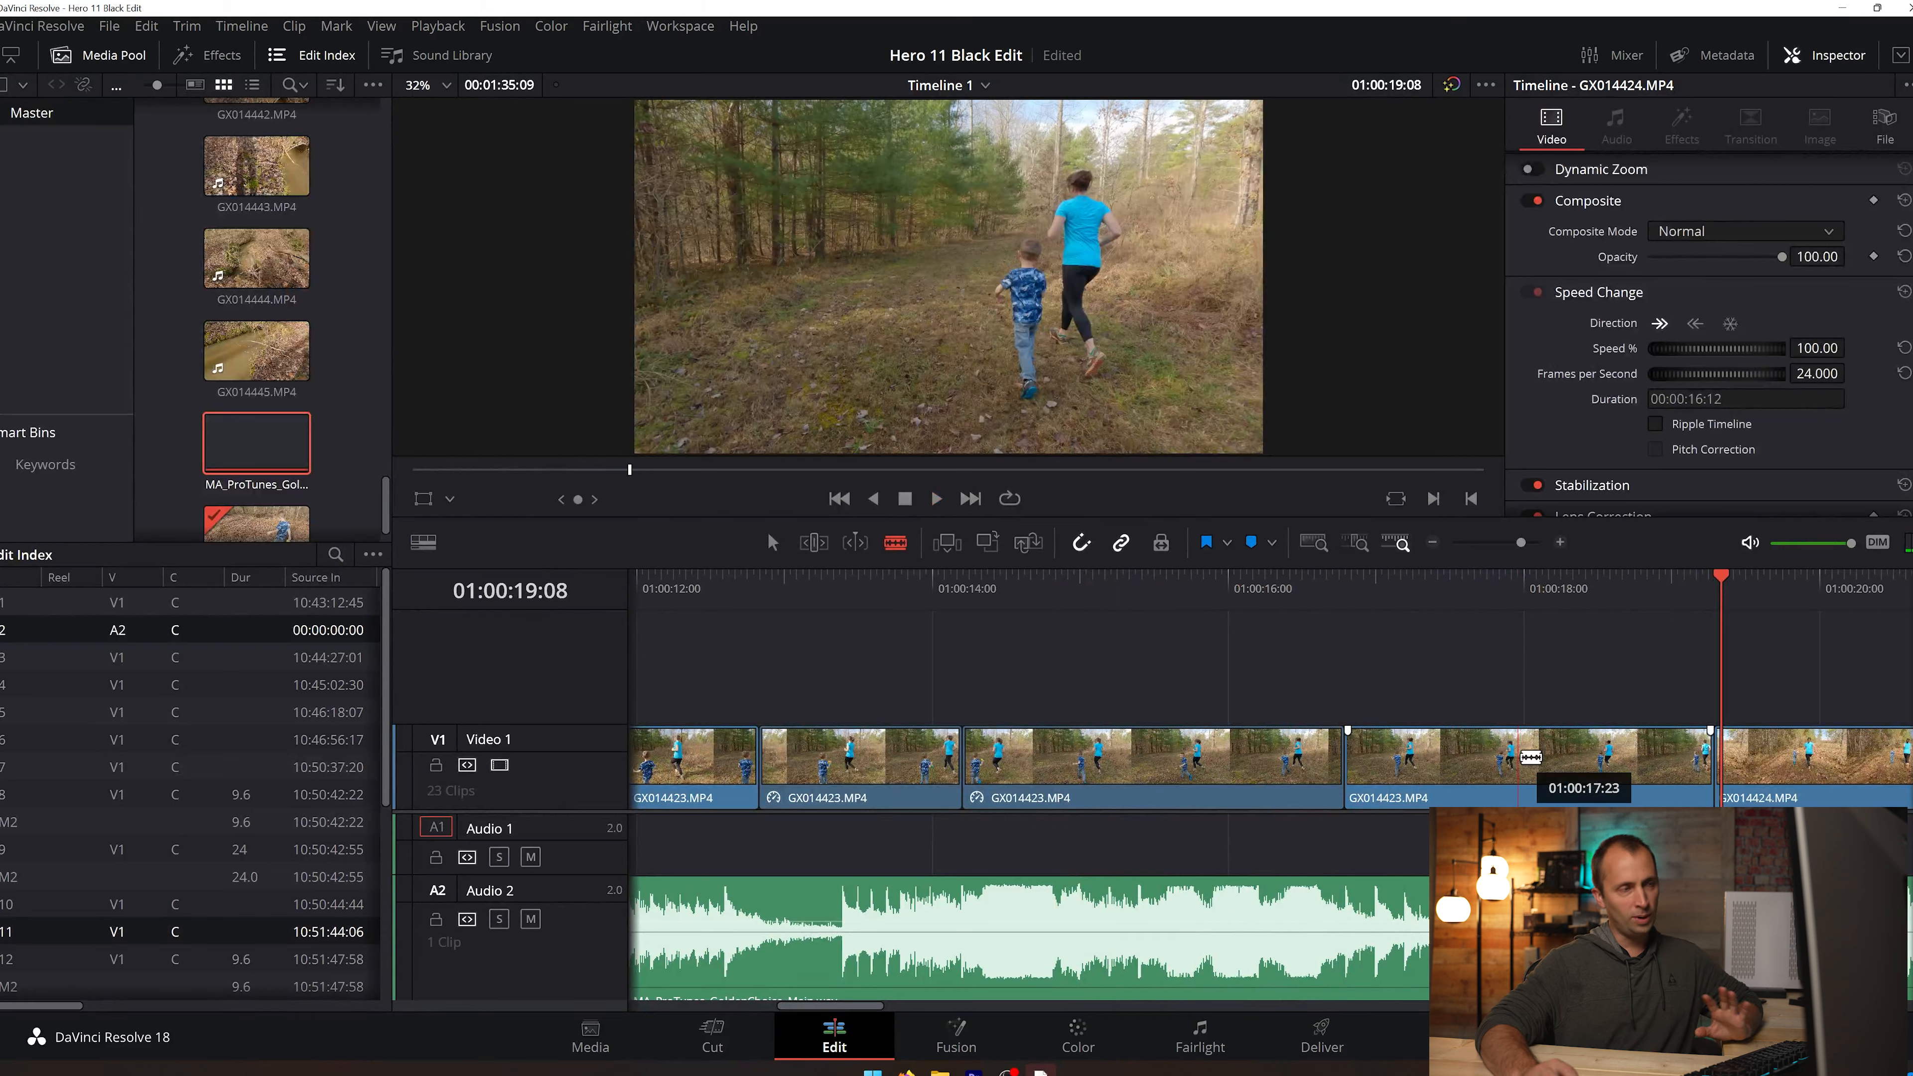
pyautogui.rightClick(1522, 760)
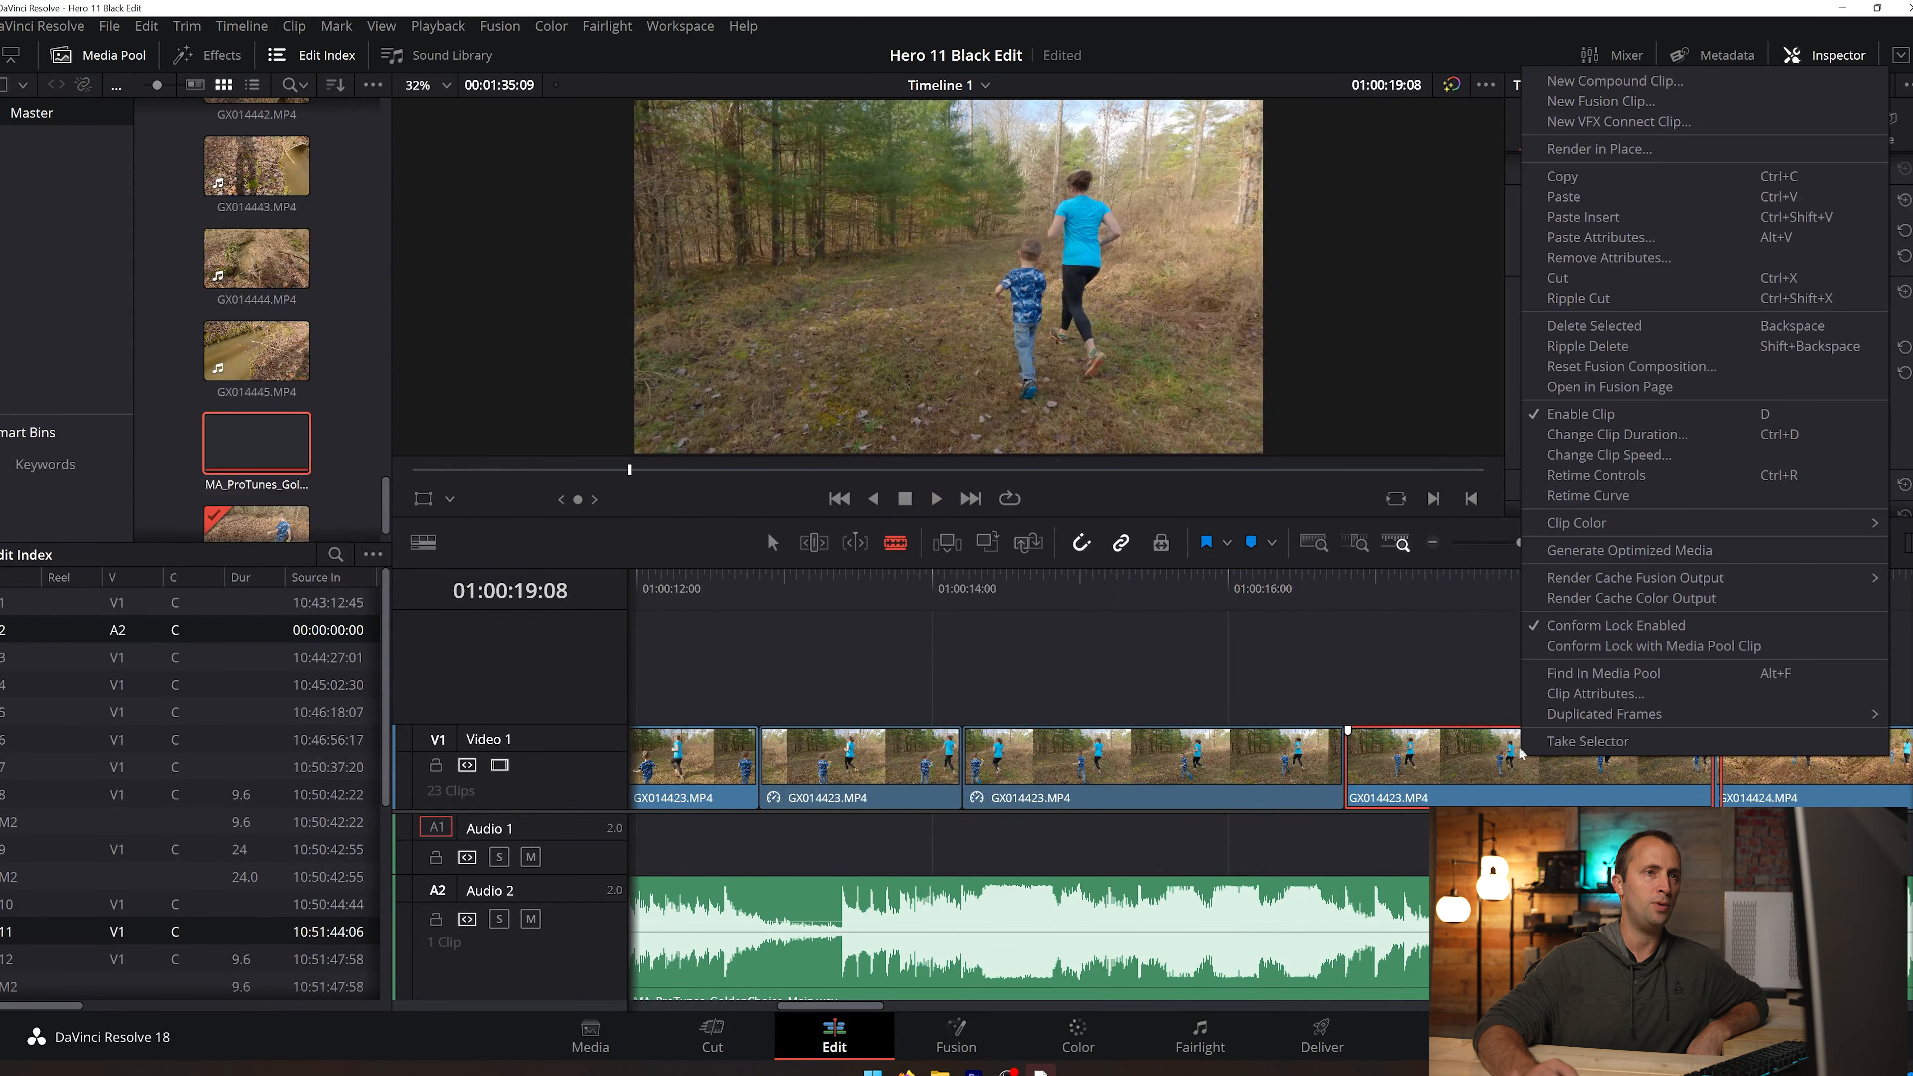
pyautogui.click(1618, 347)
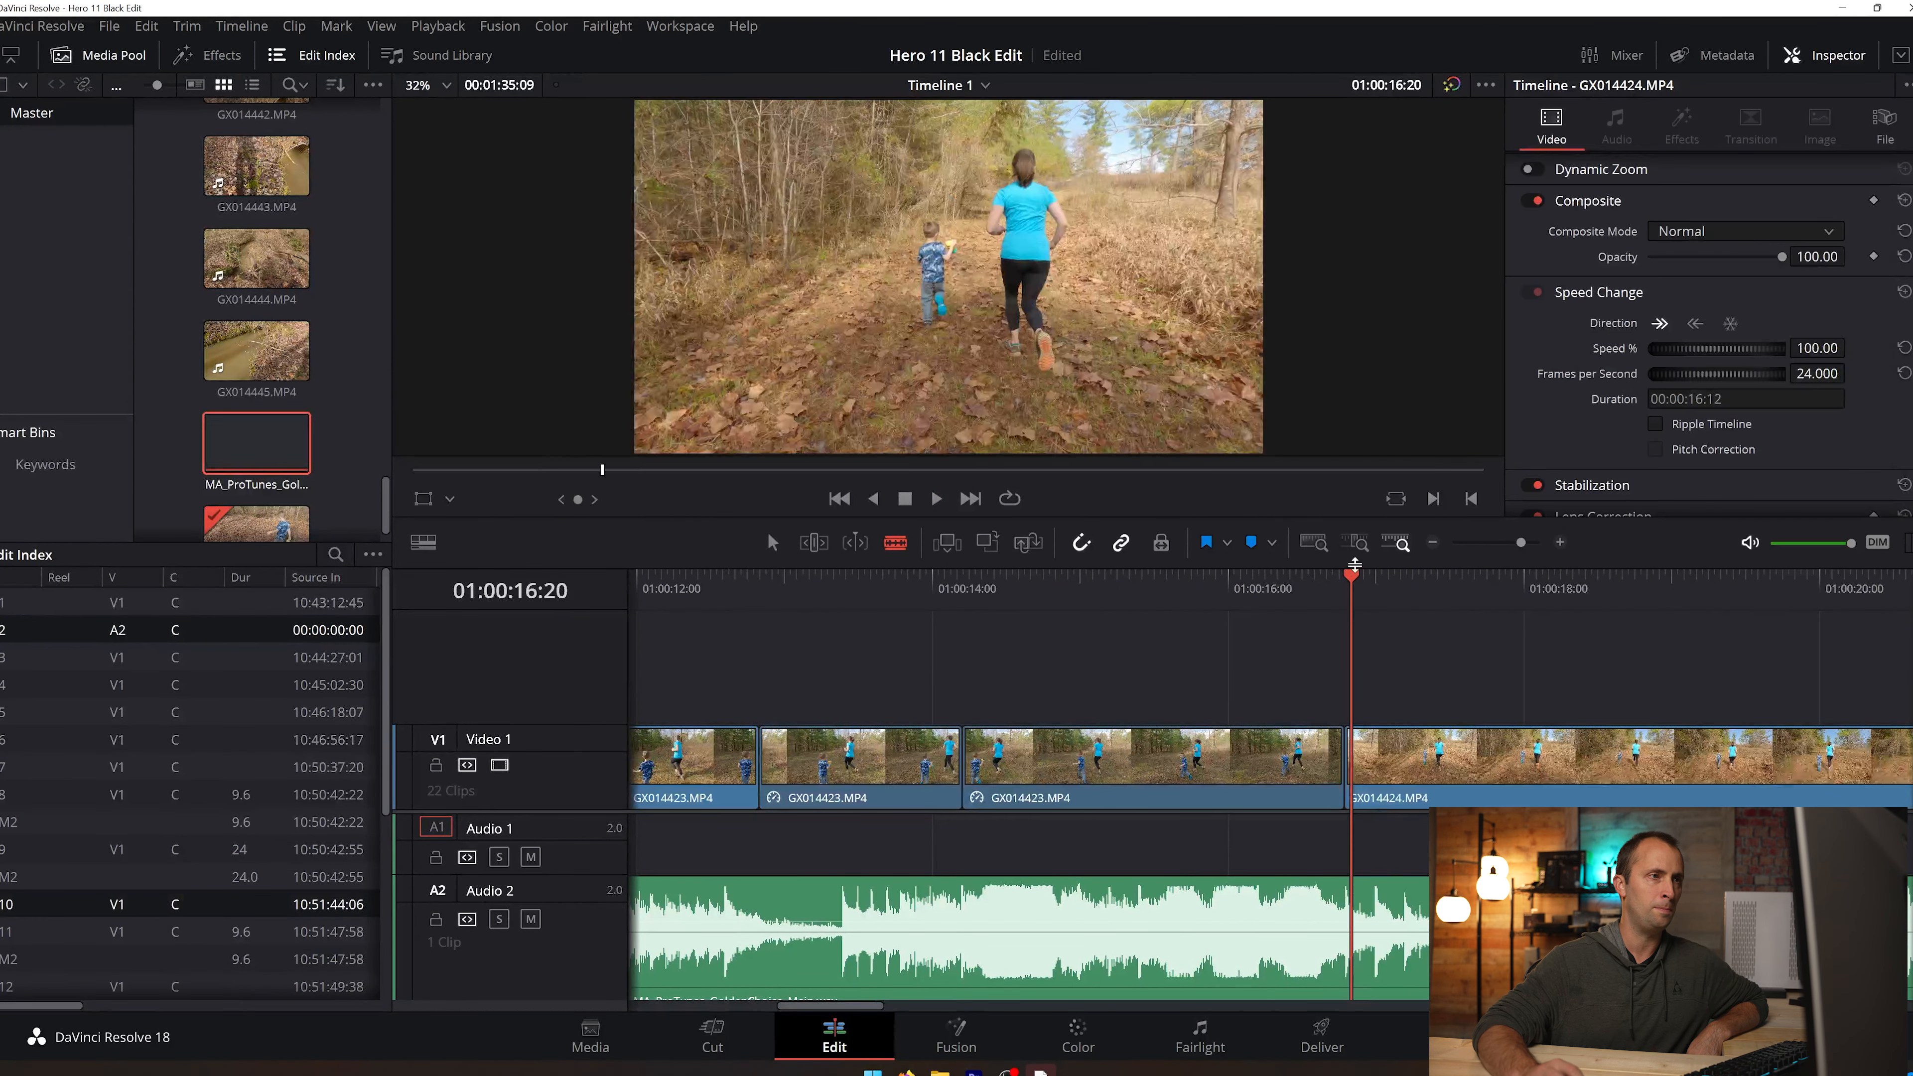
# Step: Play on to the end of GX014429.MP4, split it at 01:00:39:19 and ripple delete the remainder
pyautogui.moveTo(1349, 583); pyautogui.dragTo(1115, 600)
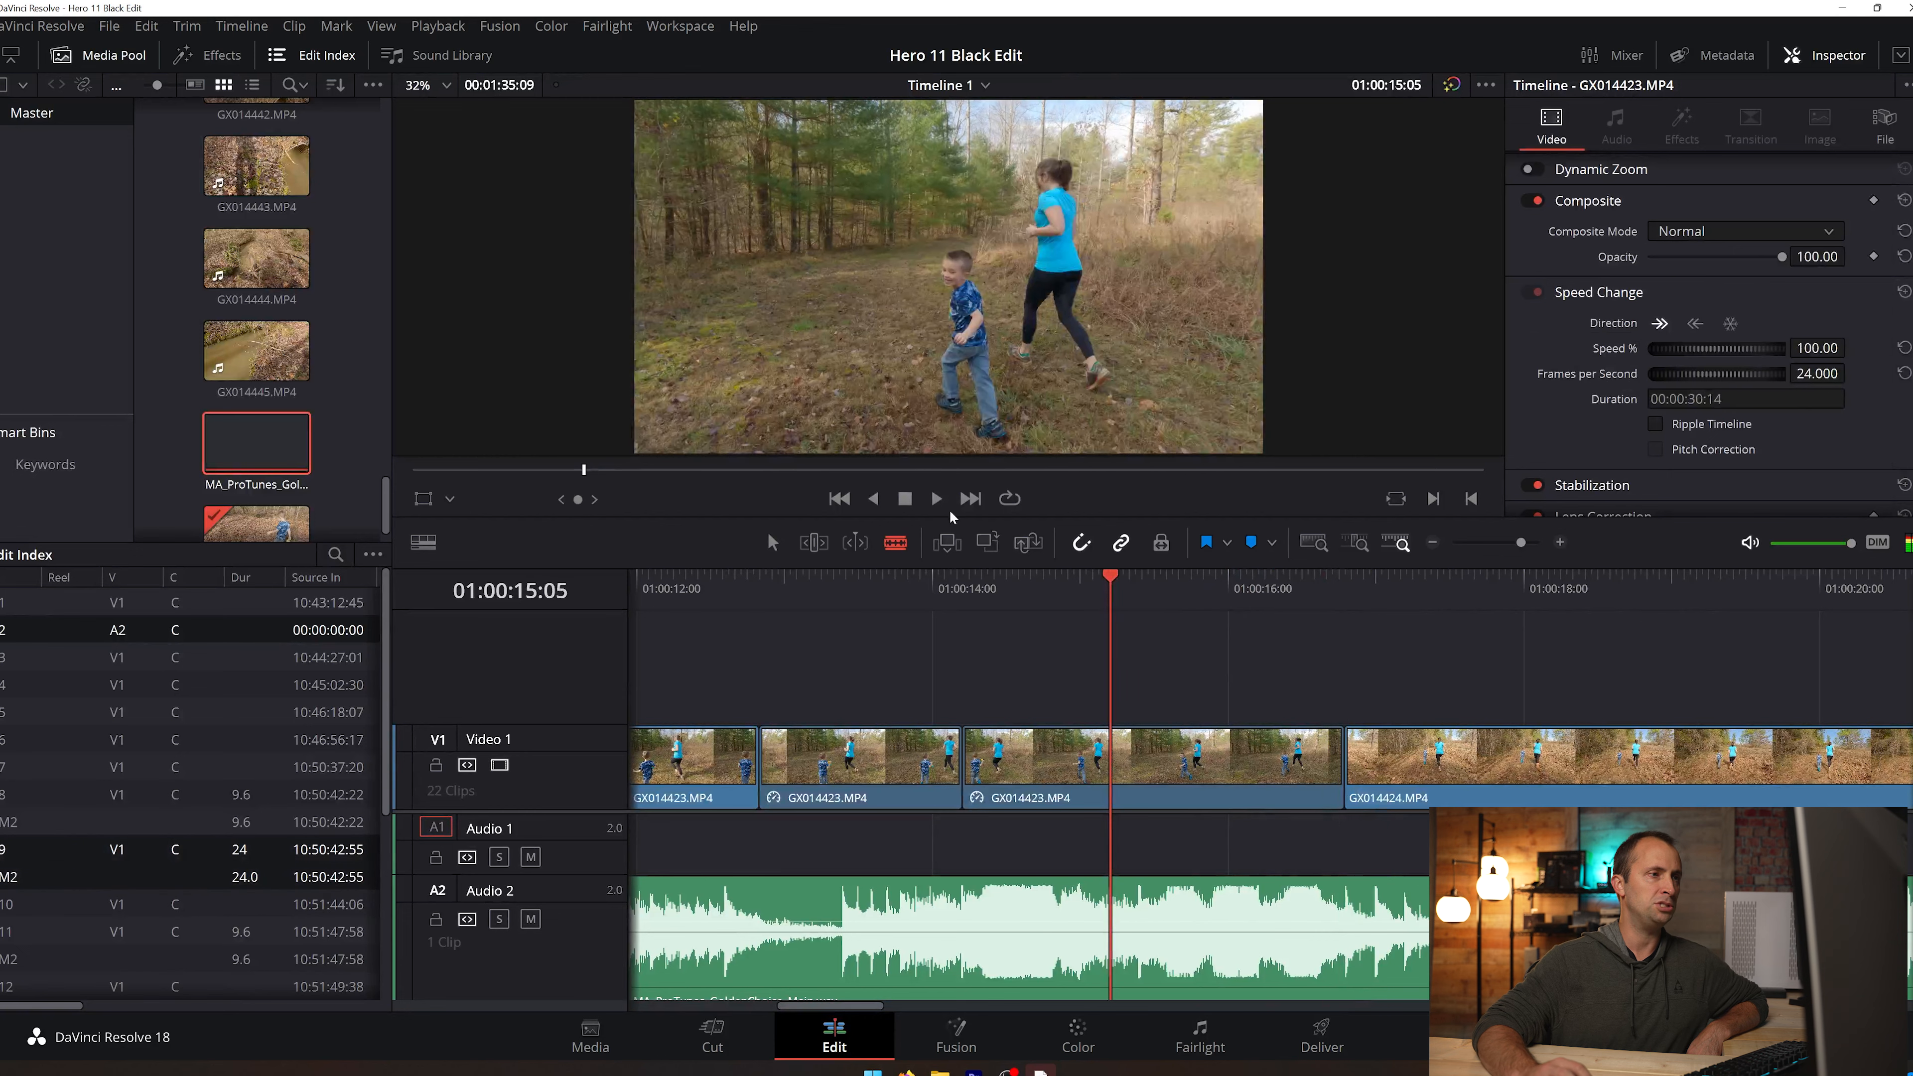
pyautogui.click(938, 501)
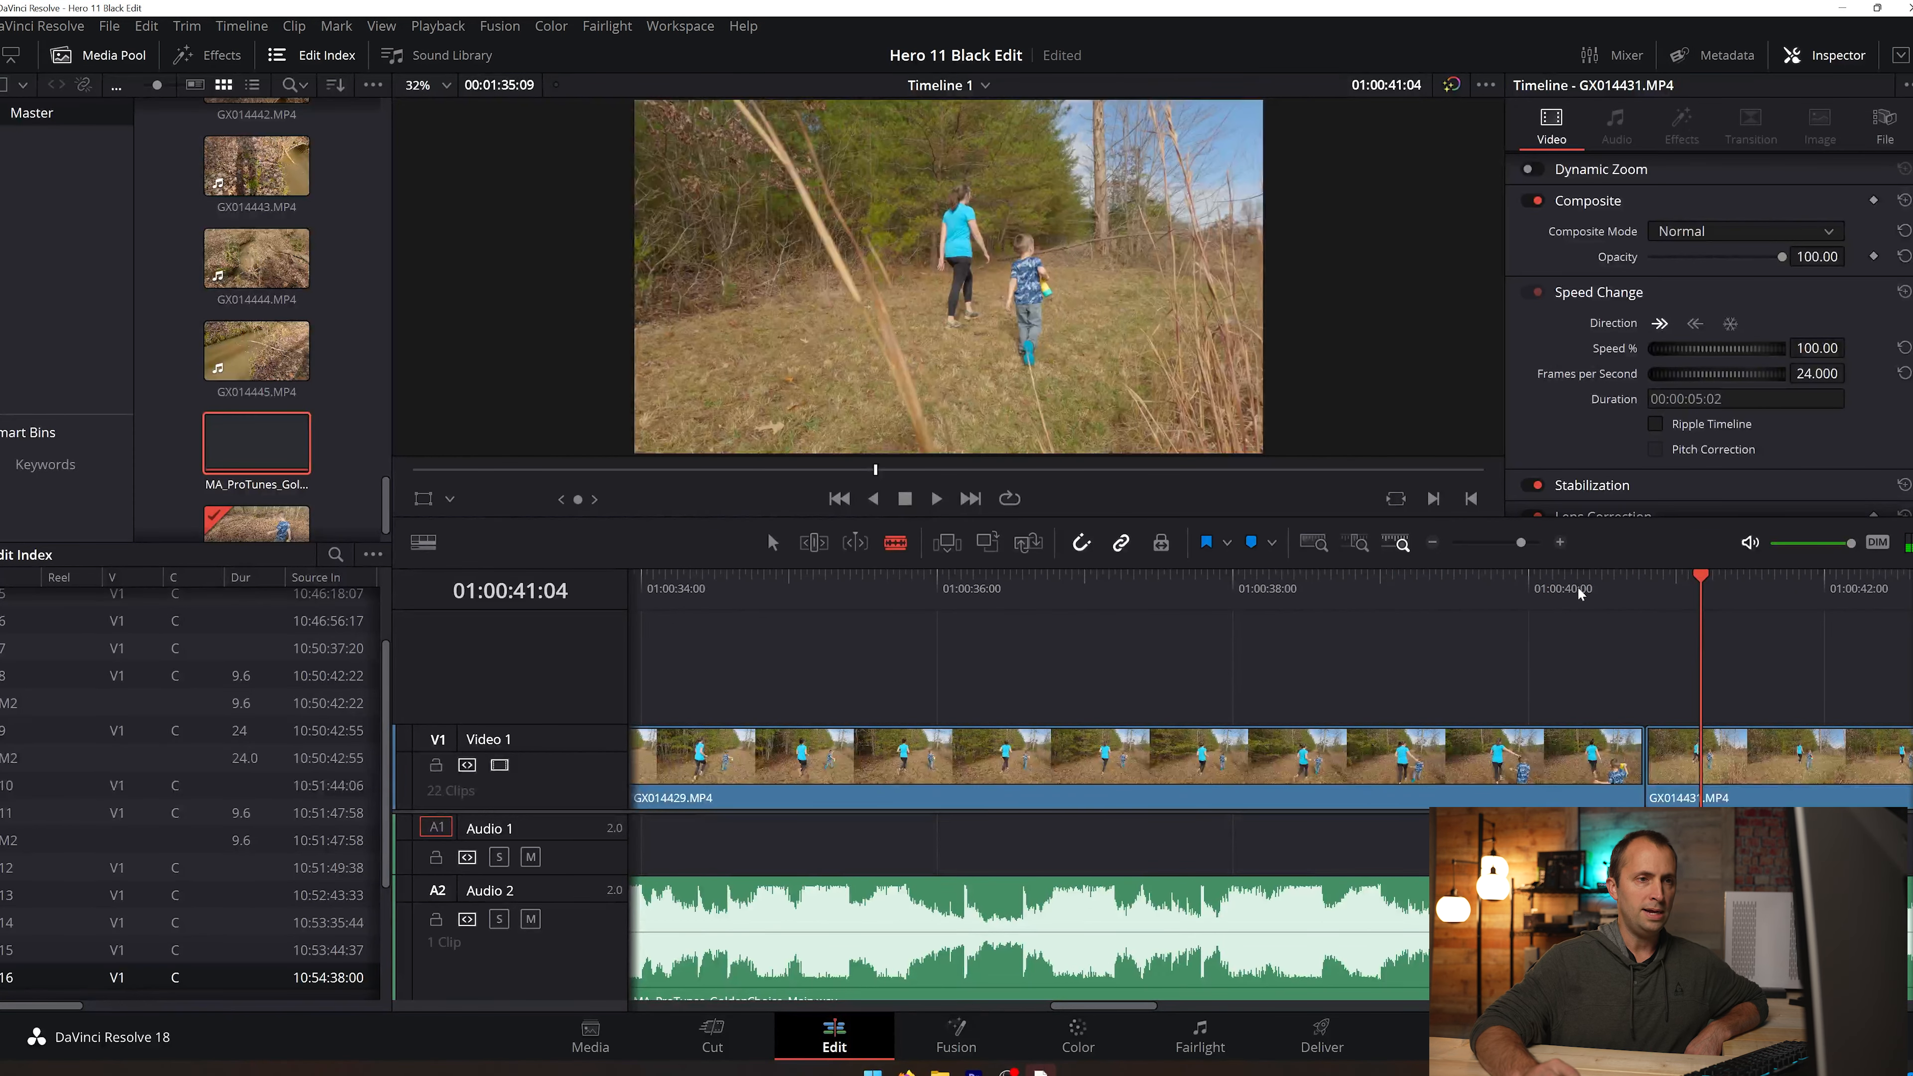
pyautogui.moveTo(1578, 587); pyautogui.dragTo(1497, 674)
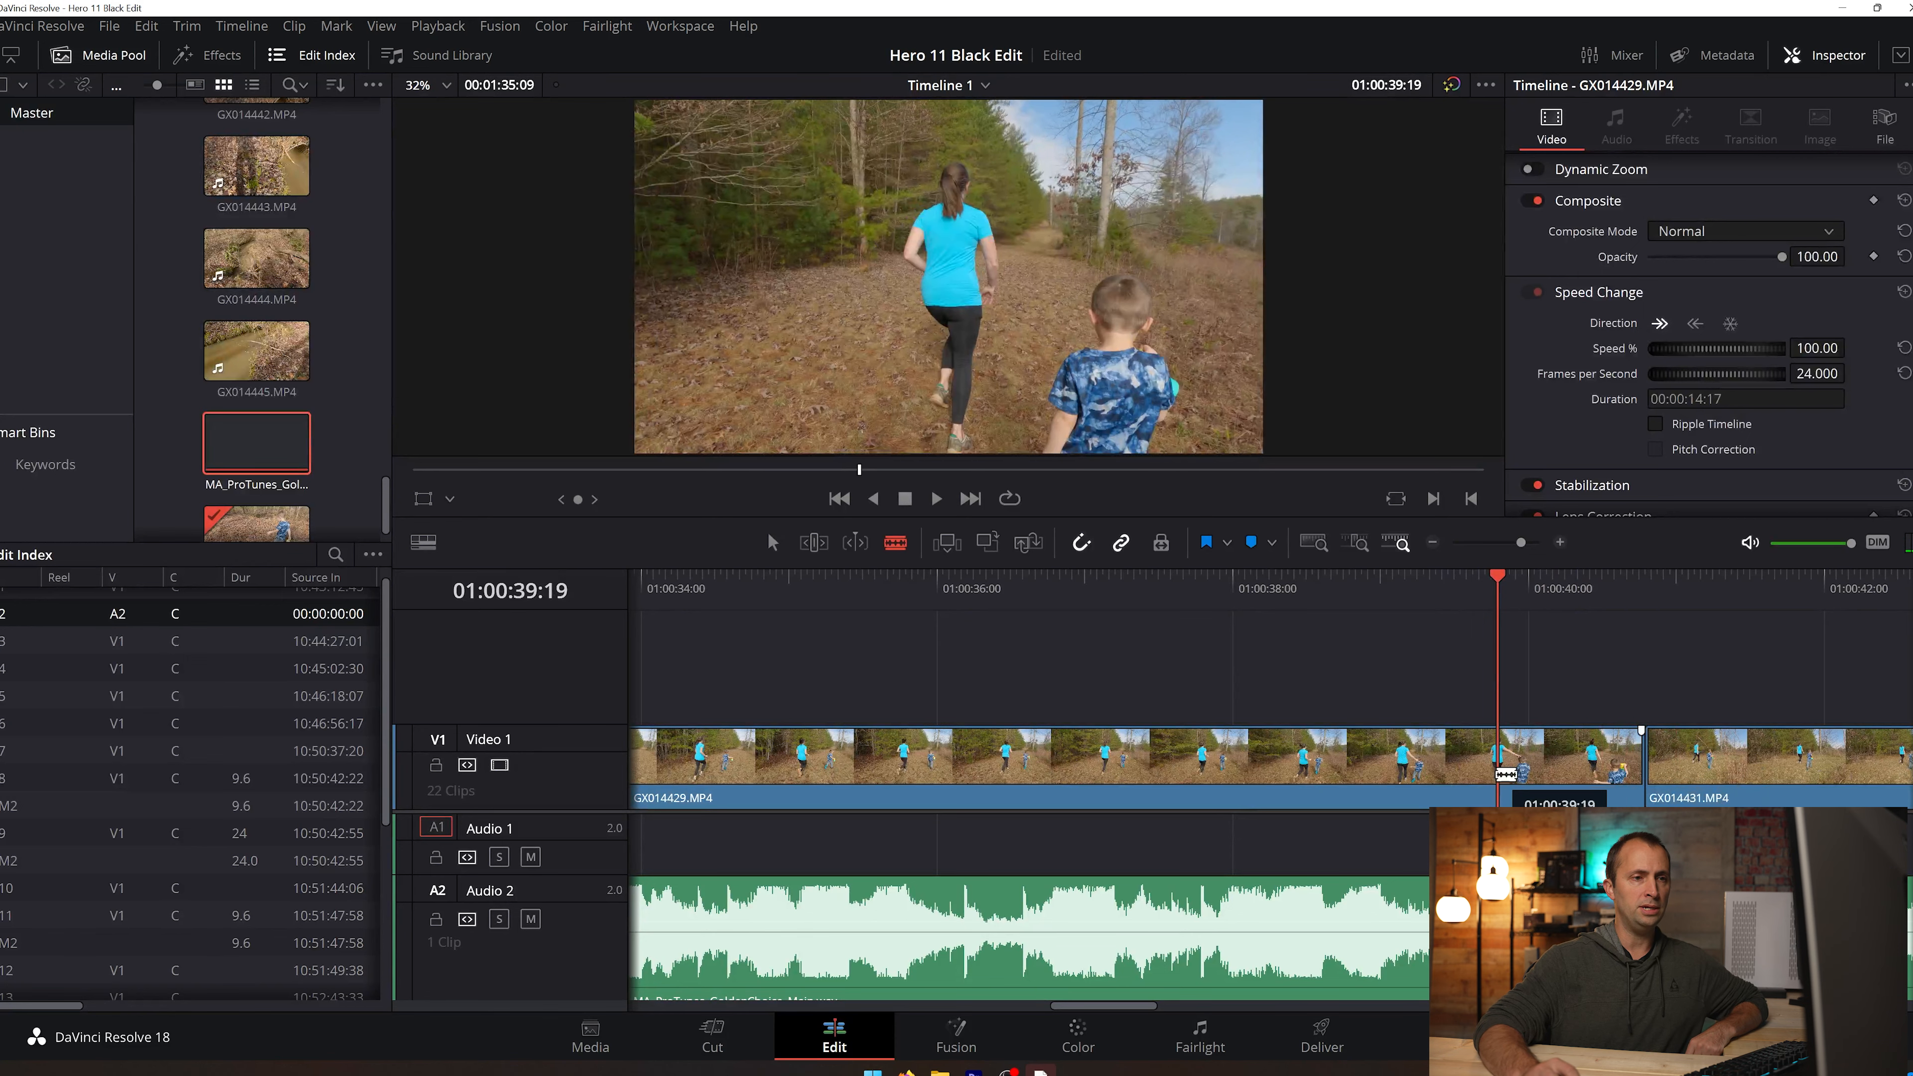
pyautogui.rightClick(1566, 776)
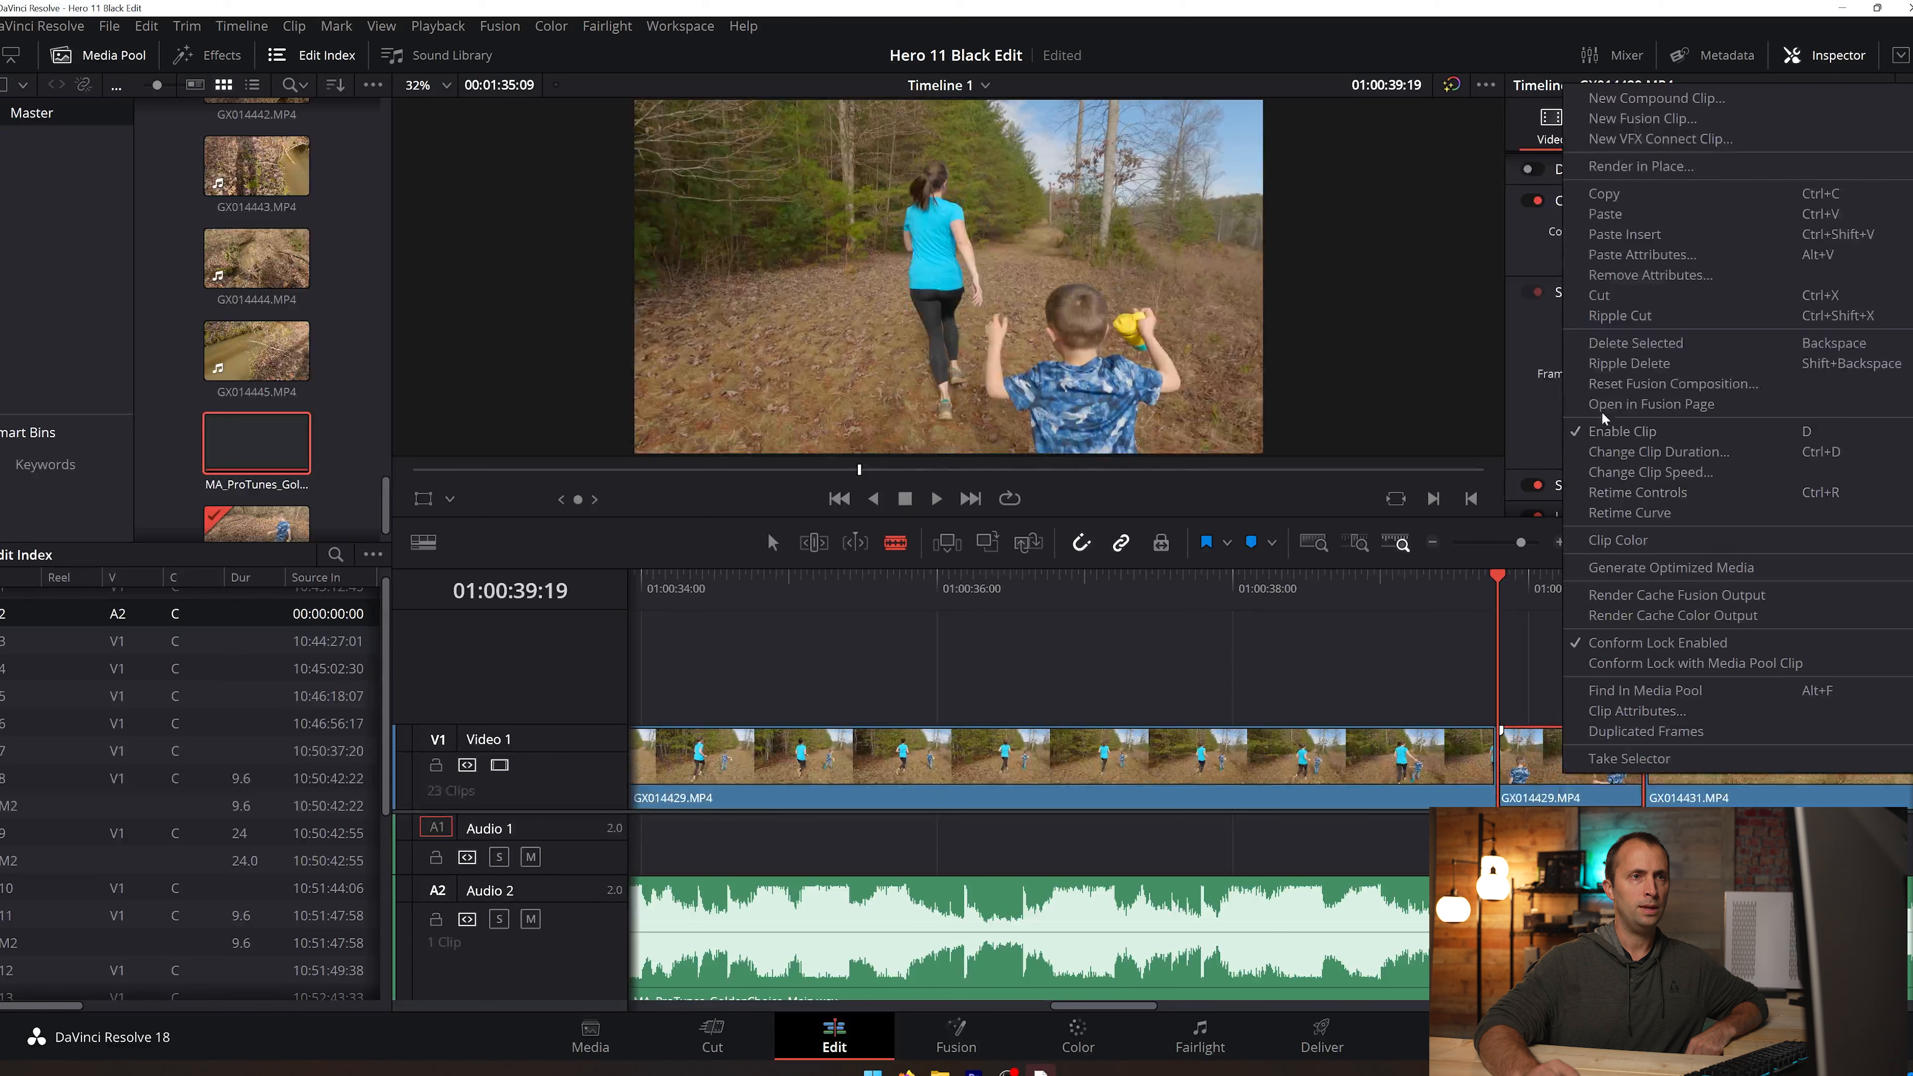
pyautogui.click(1629, 363)
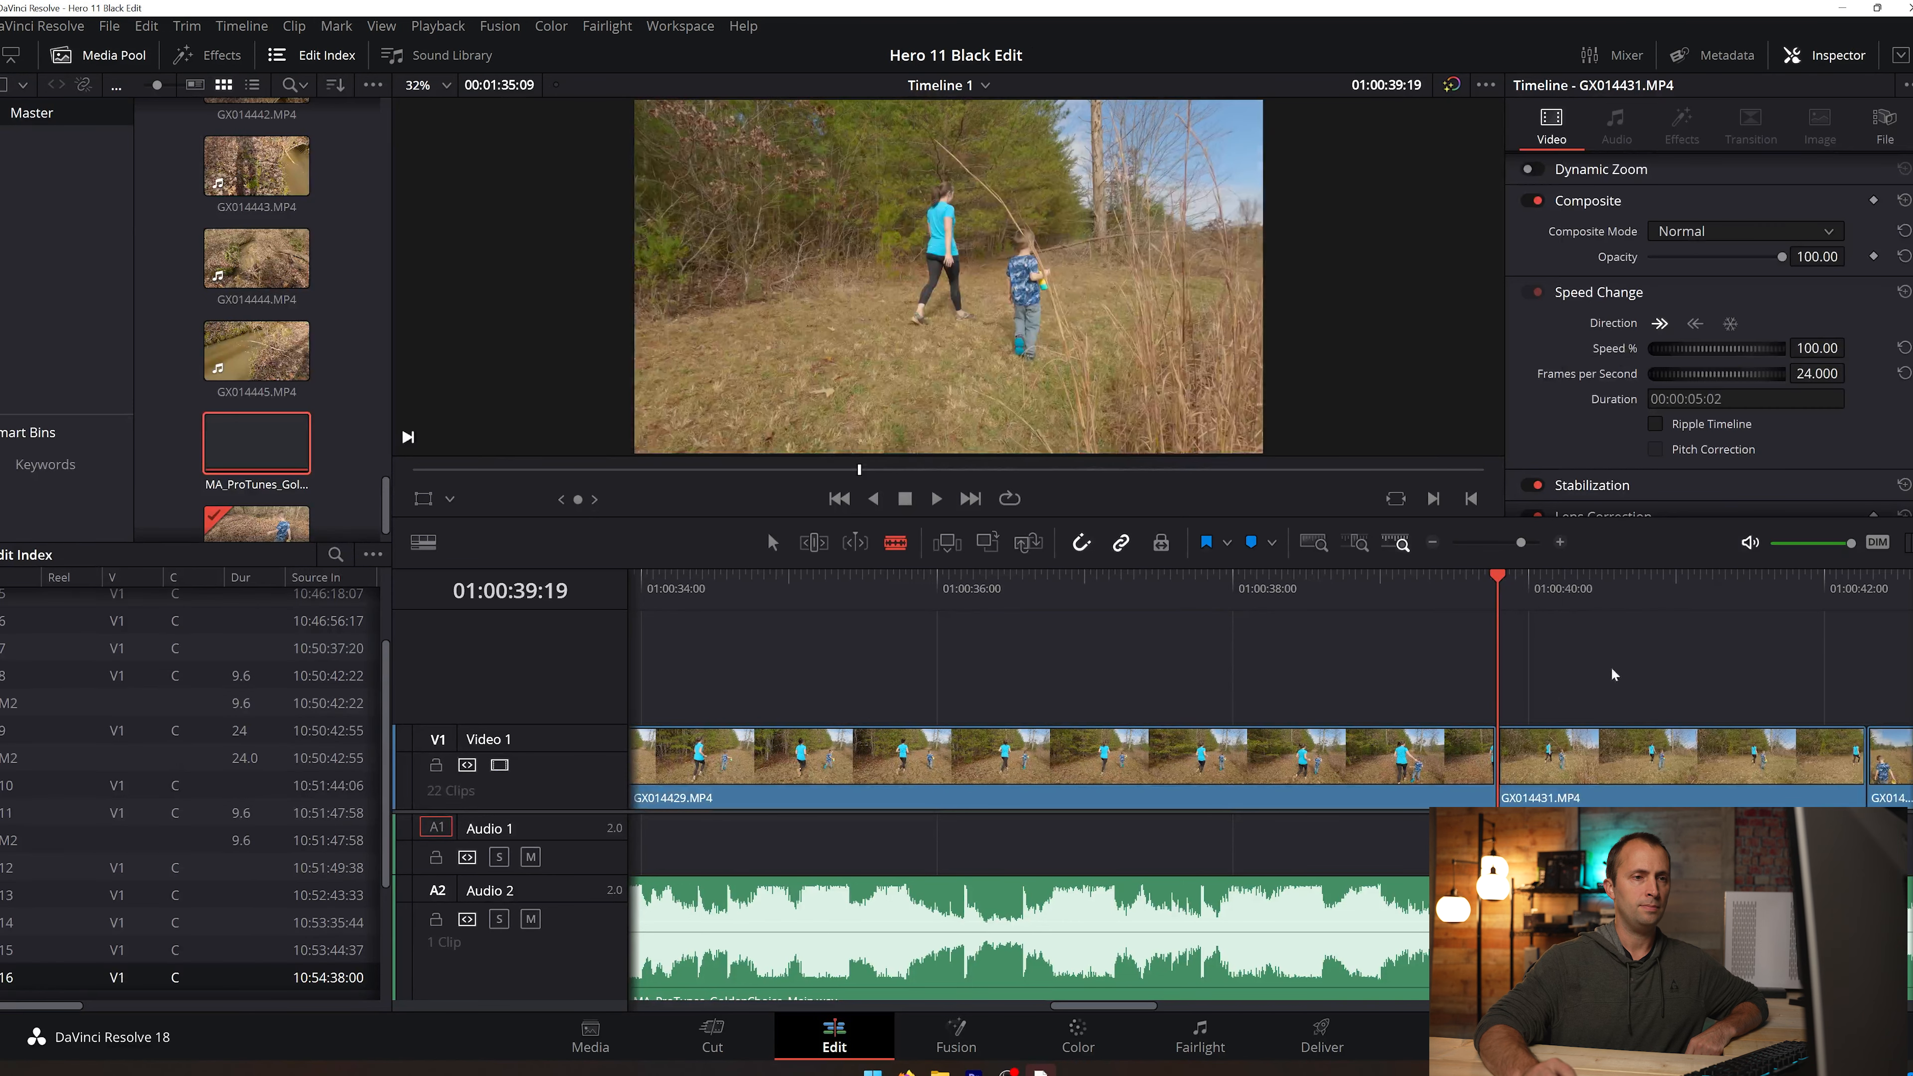
# Step: Set the speed of the GX014431.MP4 clip to 40% for slow motion
pyautogui.rightClick(1585, 760)
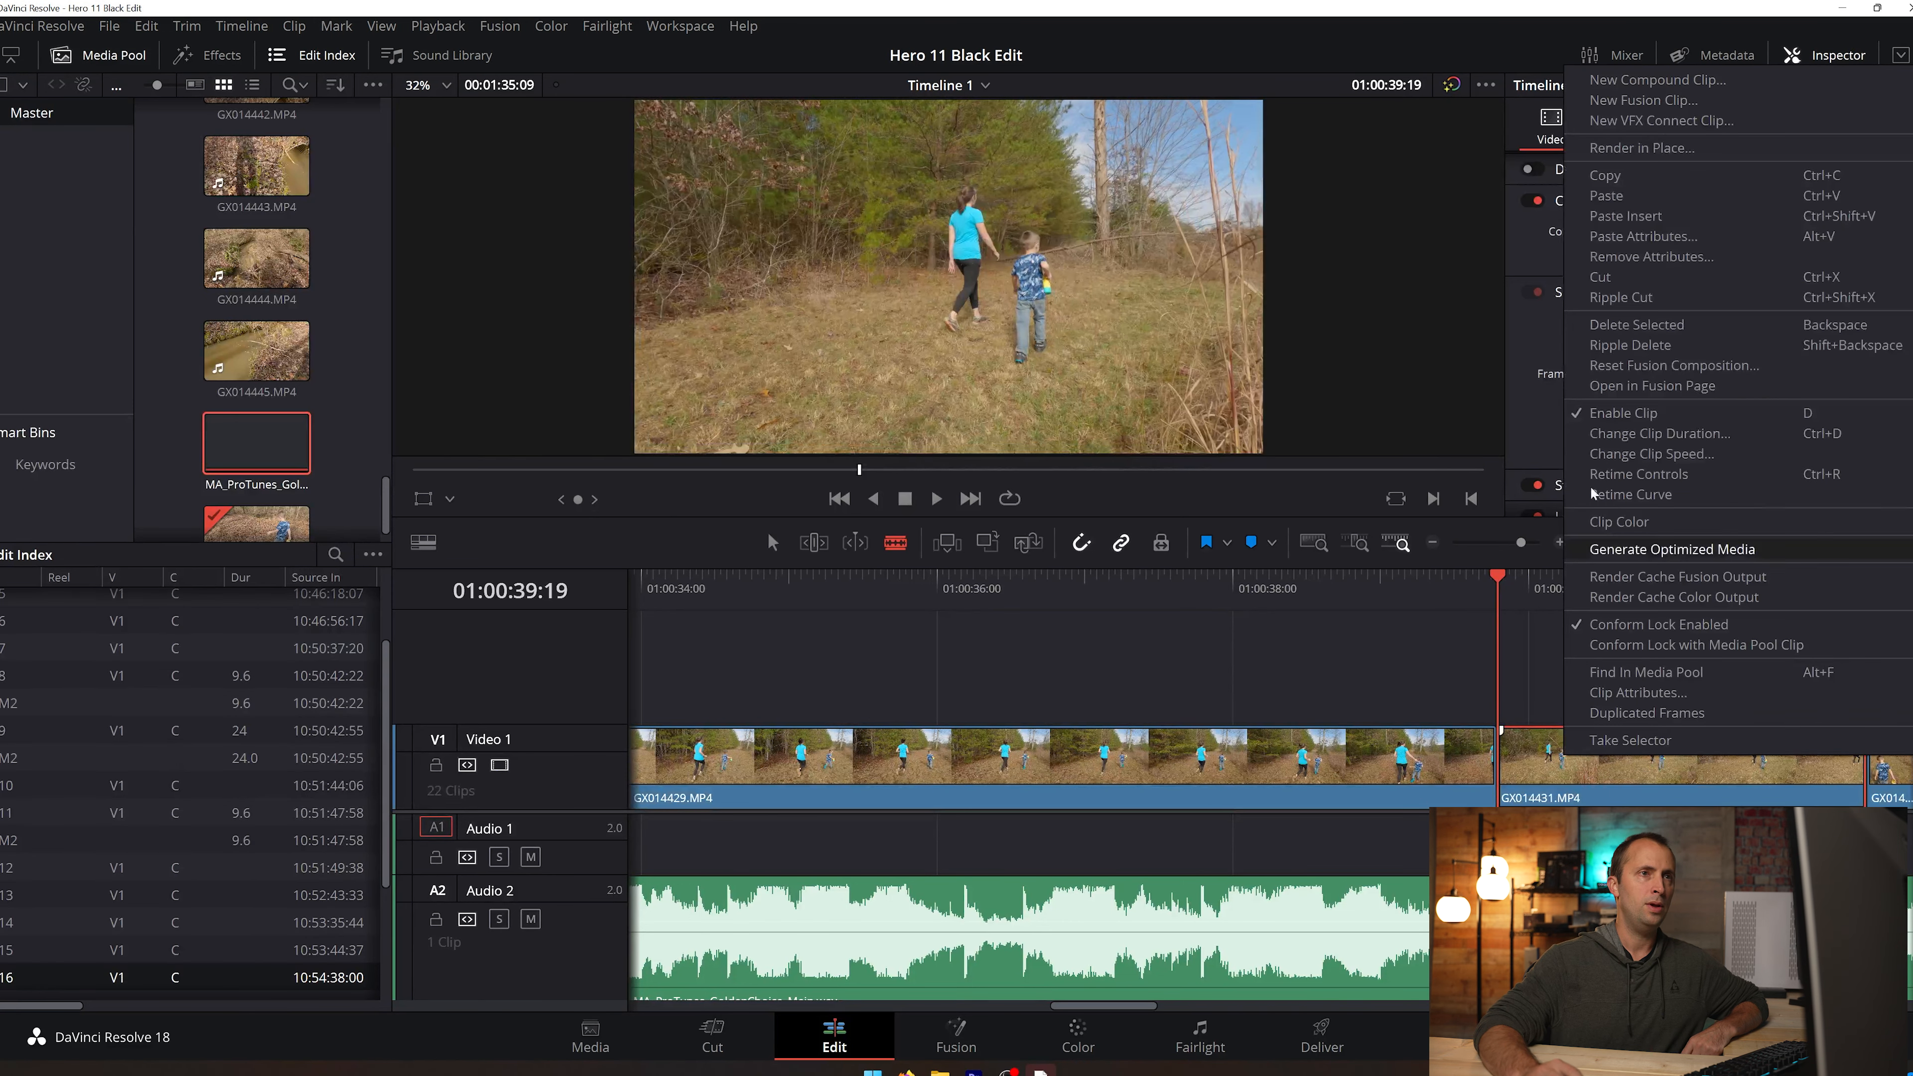
pyautogui.click(1438, 52)
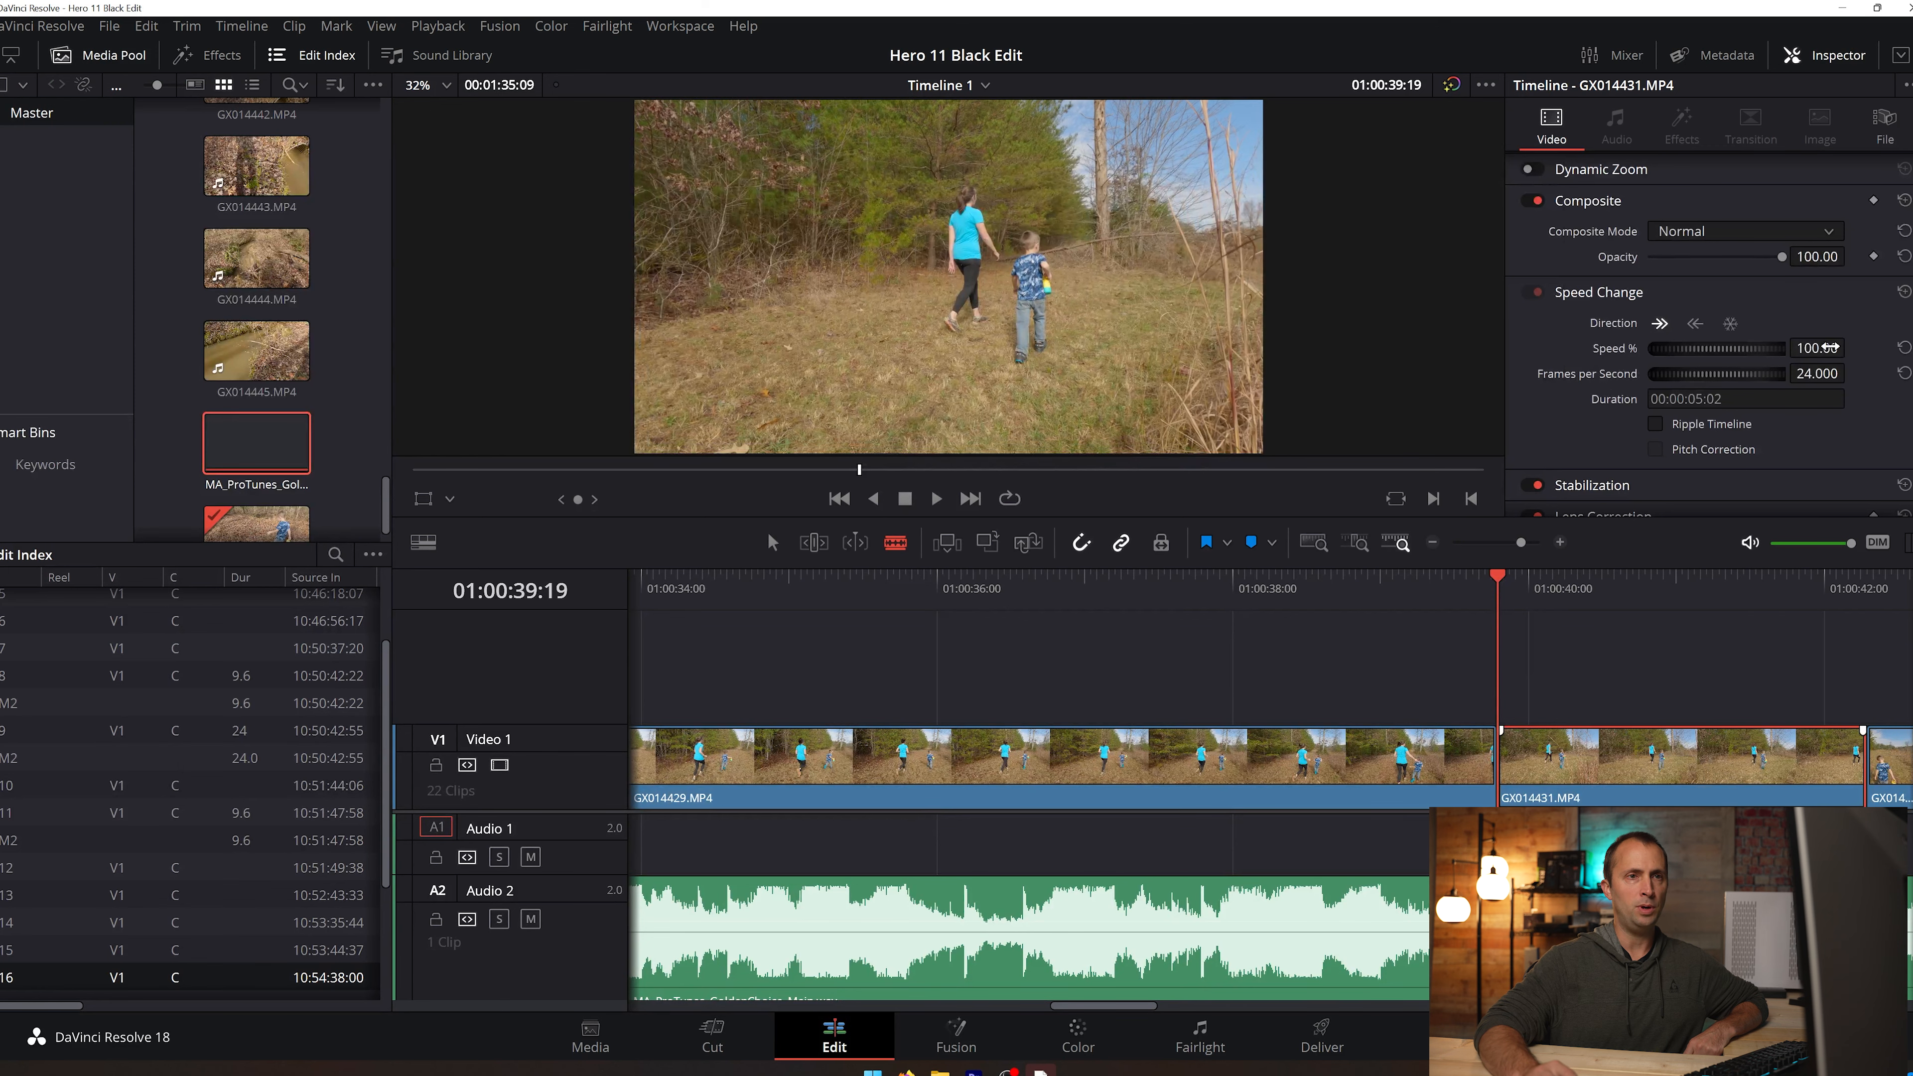
pyautogui.write('40')
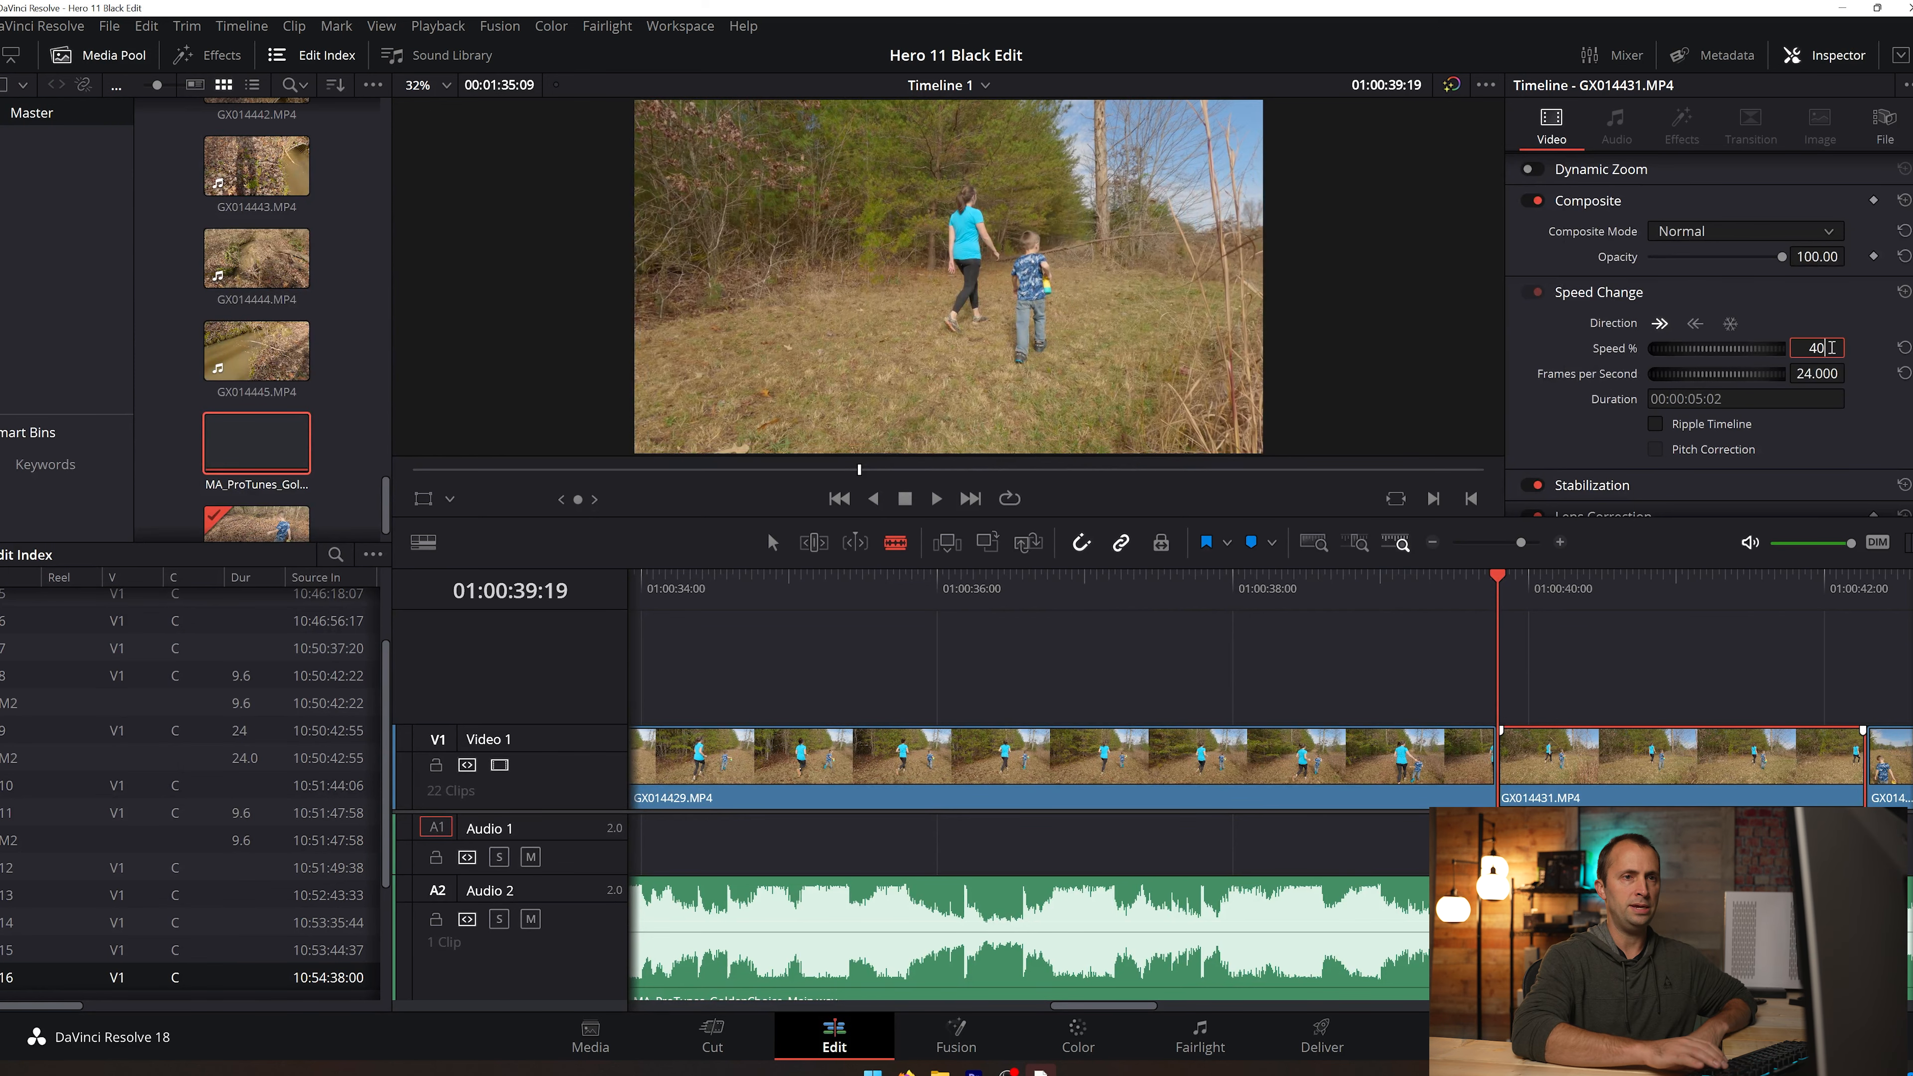
pyautogui.press('Return')
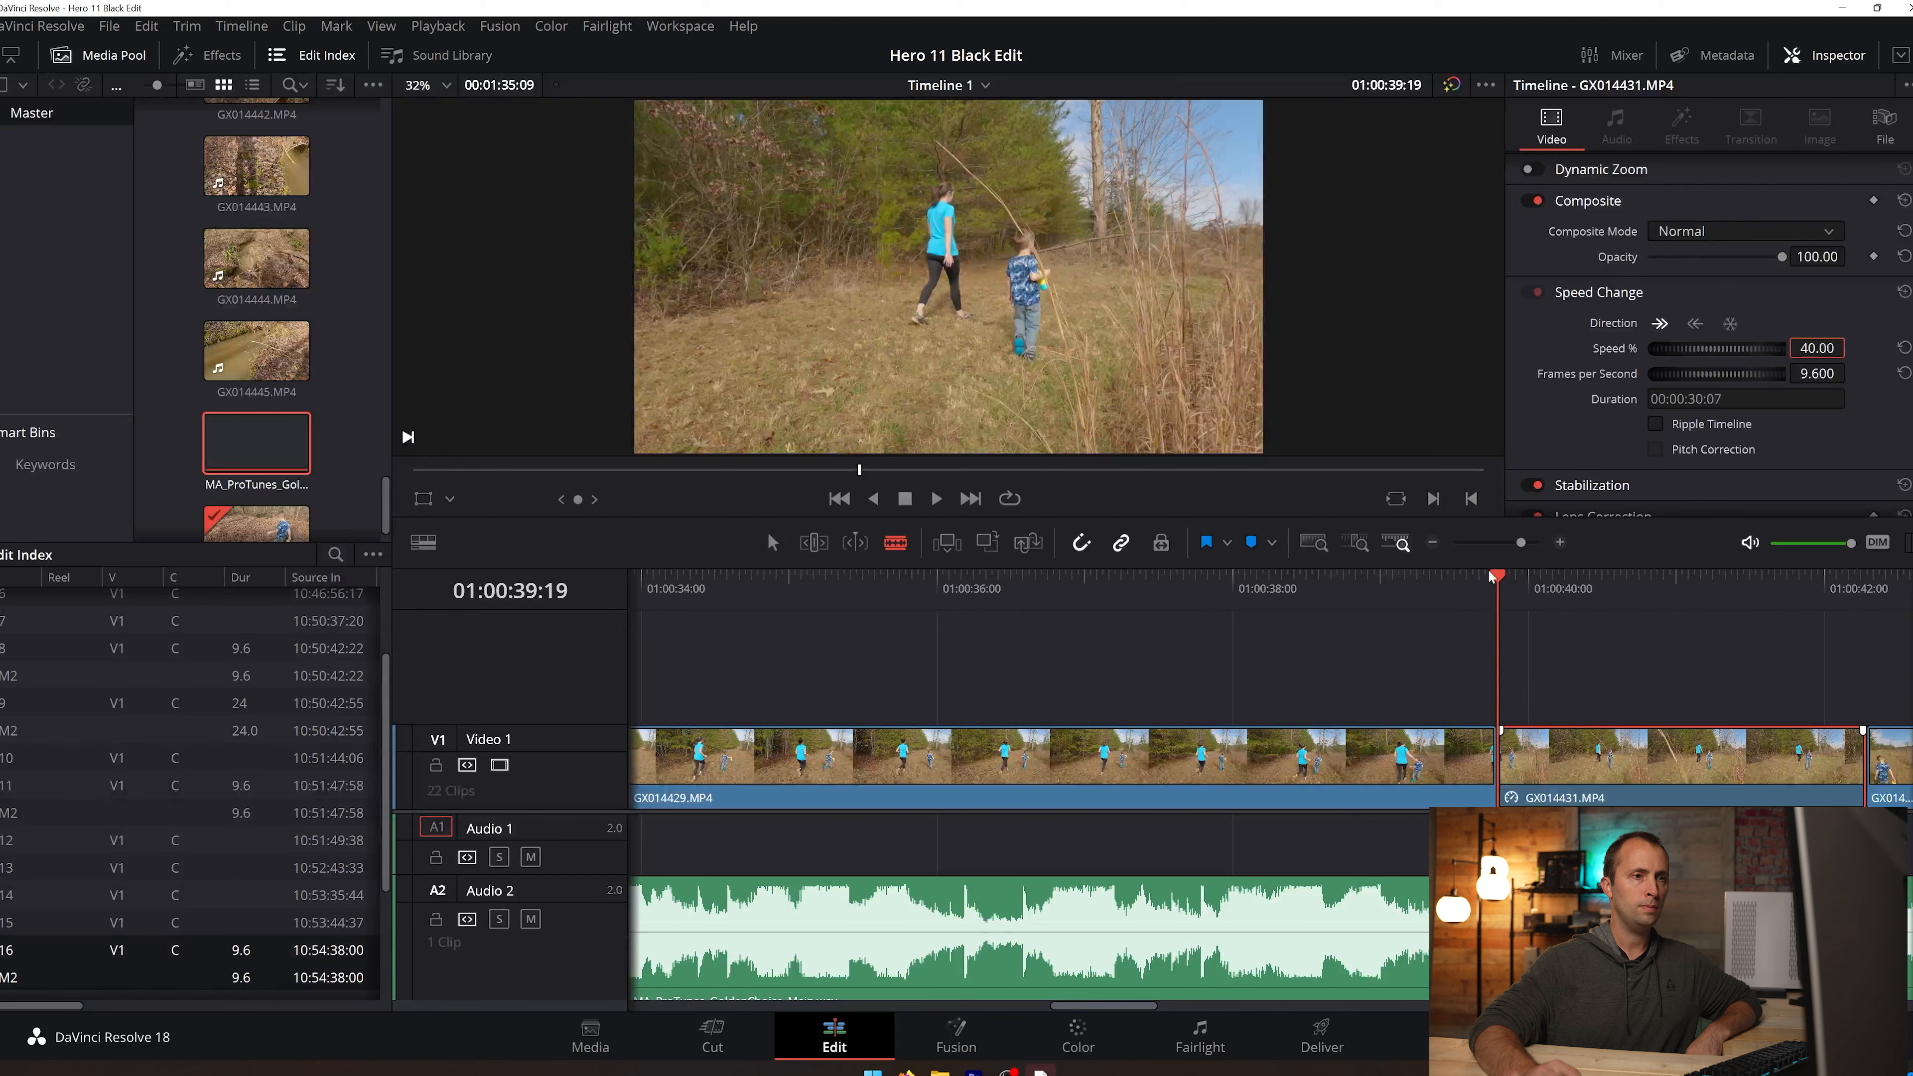
# Step: Play on from 01:00:39:11, split GX014433.MP4 at the beat at 01:00:46:06 and ripple delete the part after the cut
pyautogui.moveTo(1490, 571); pyautogui.dragTo(1445, 575)
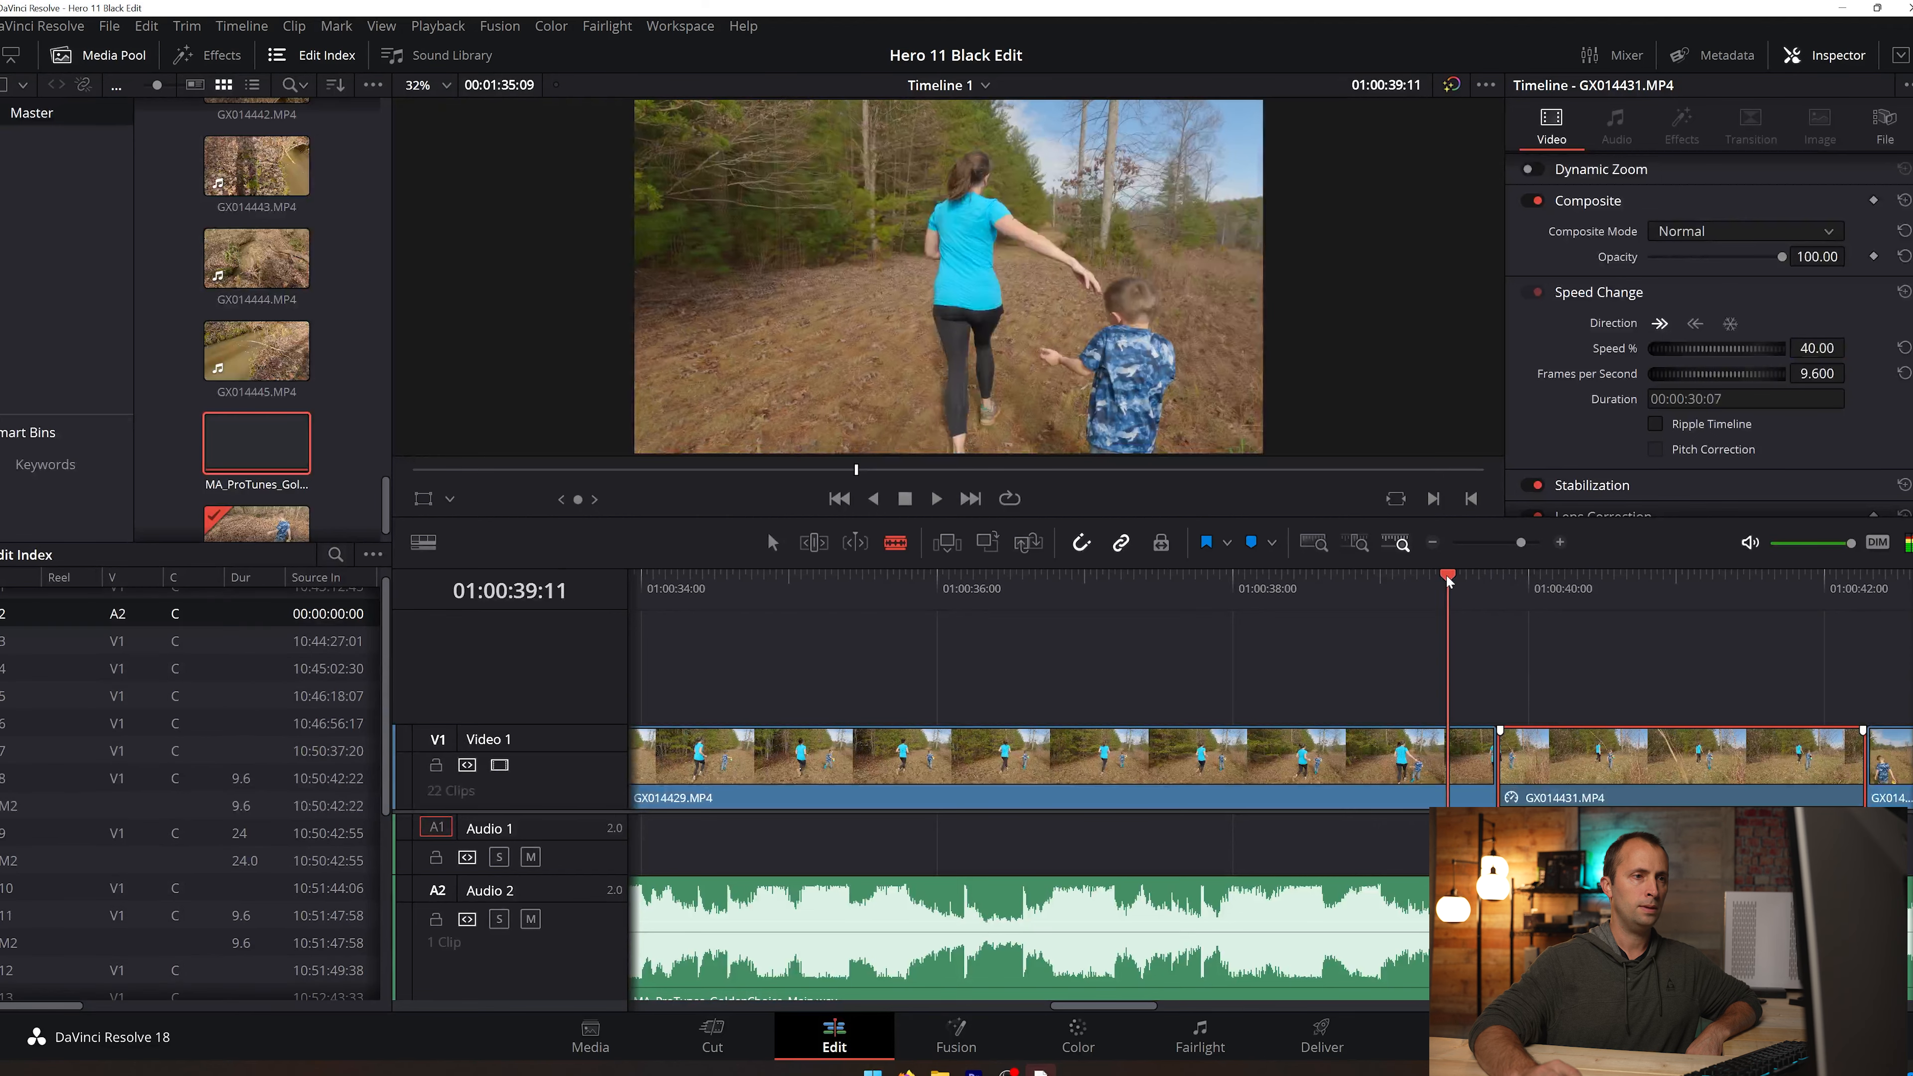
pyautogui.click(936, 503)
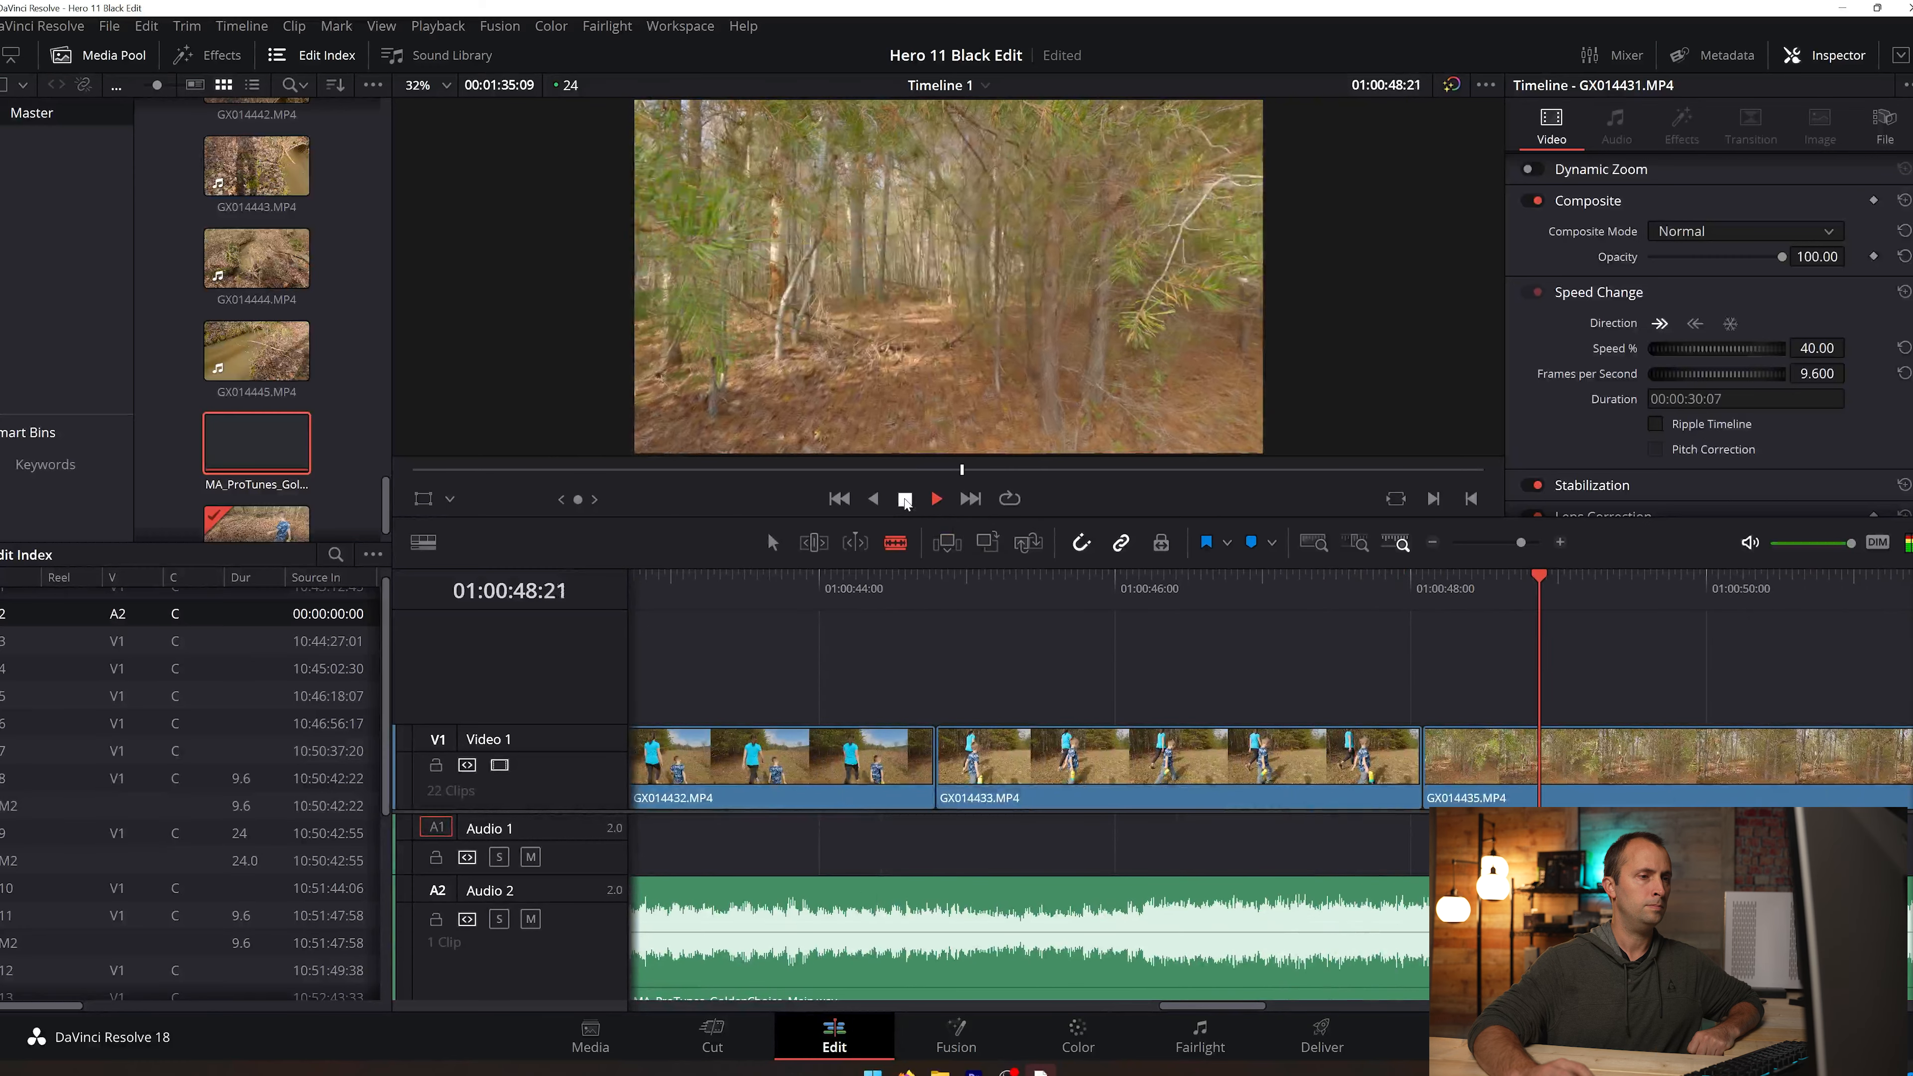
pyautogui.moveTo(902, 585); pyautogui.dragTo(605, 586)
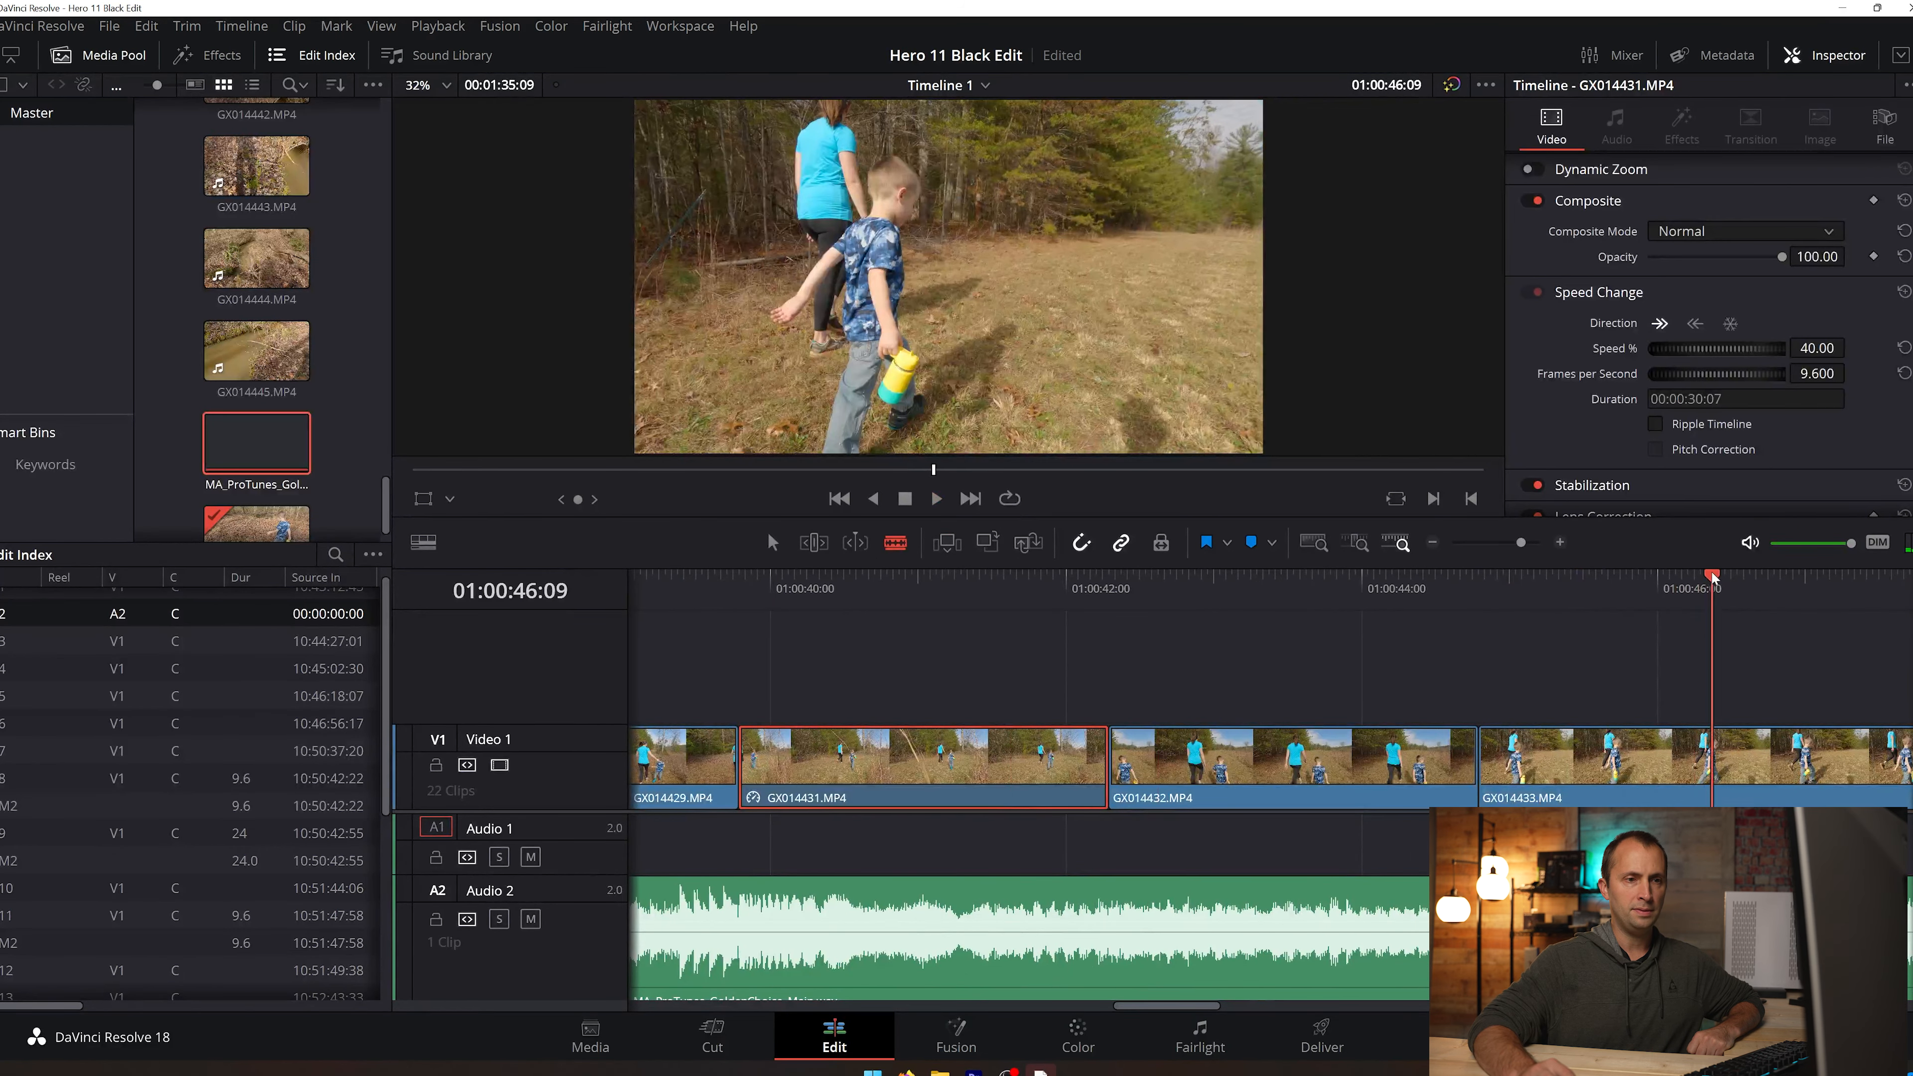
pyautogui.moveTo(1712, 577); pyautogui.dragTo(1669, 578)
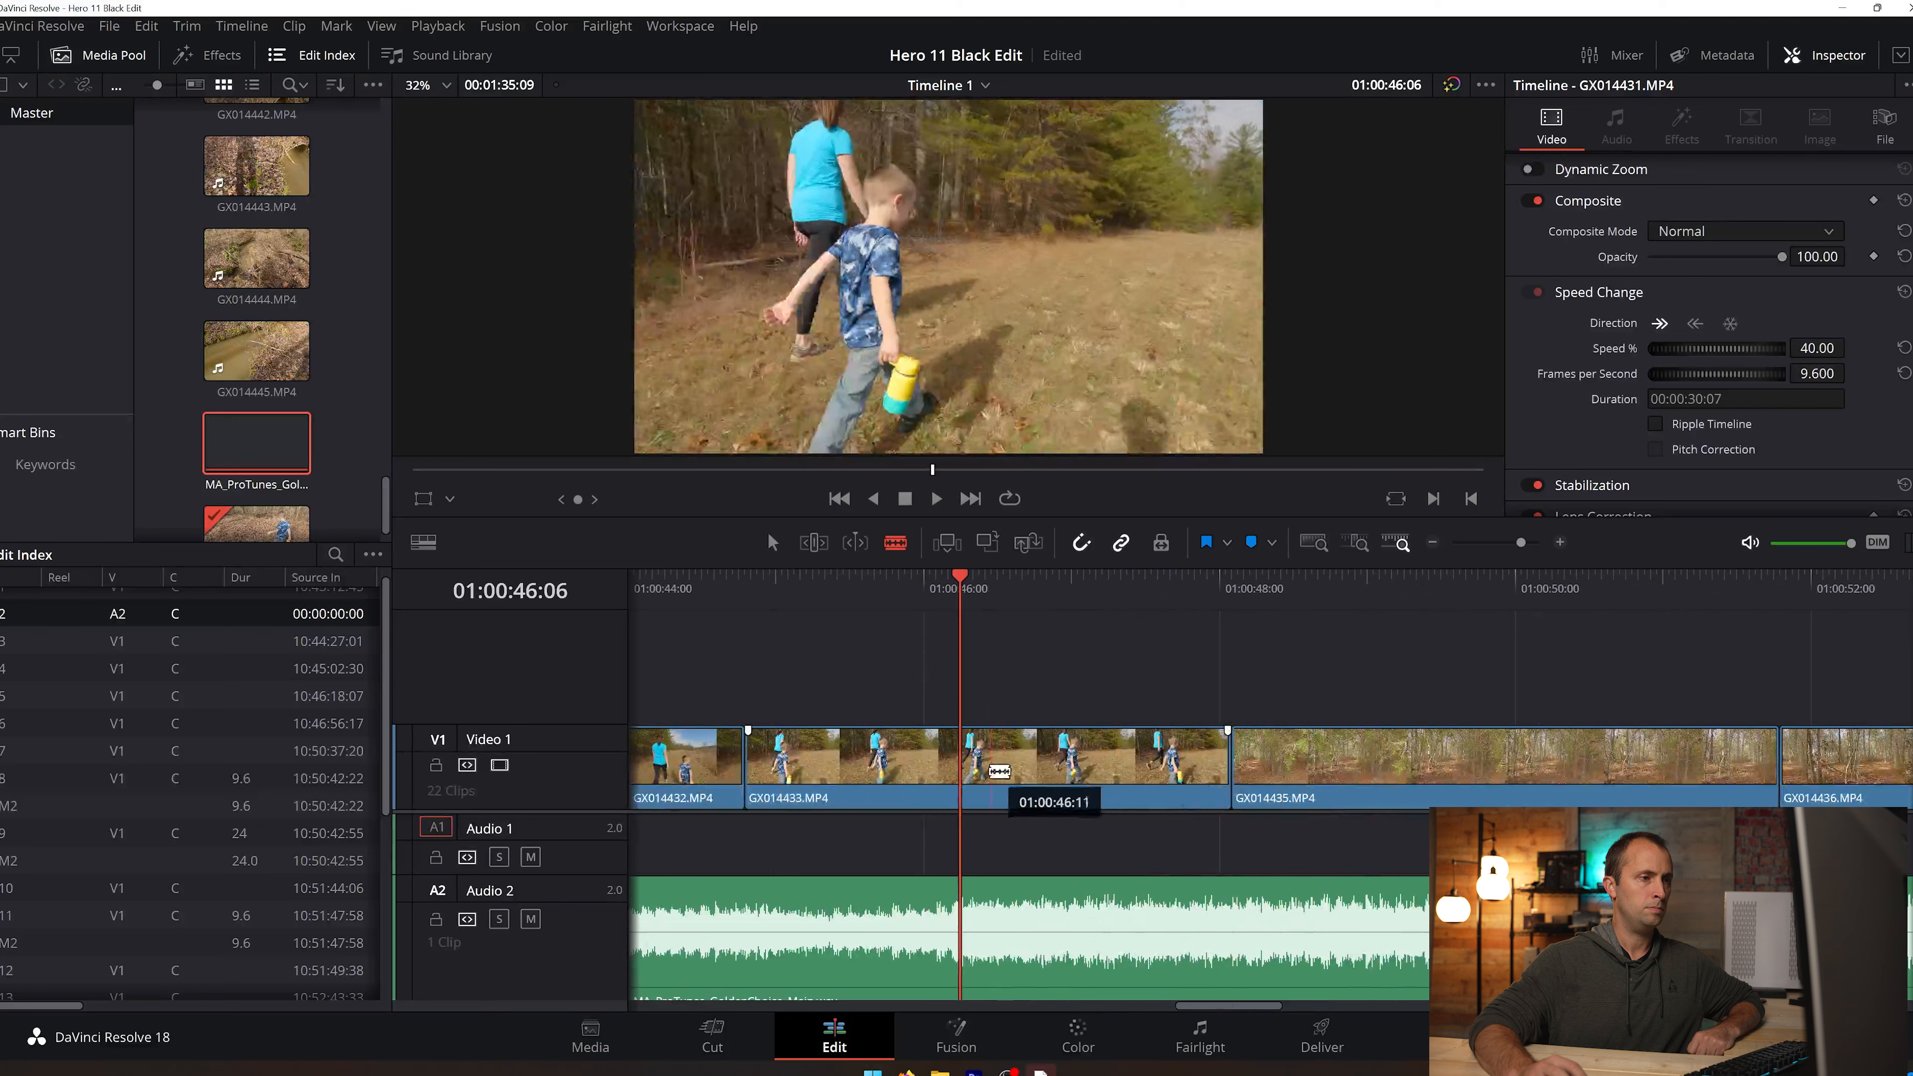
pyautogui.click(995, 770)
pyautogui.rightClick(1037, 770)
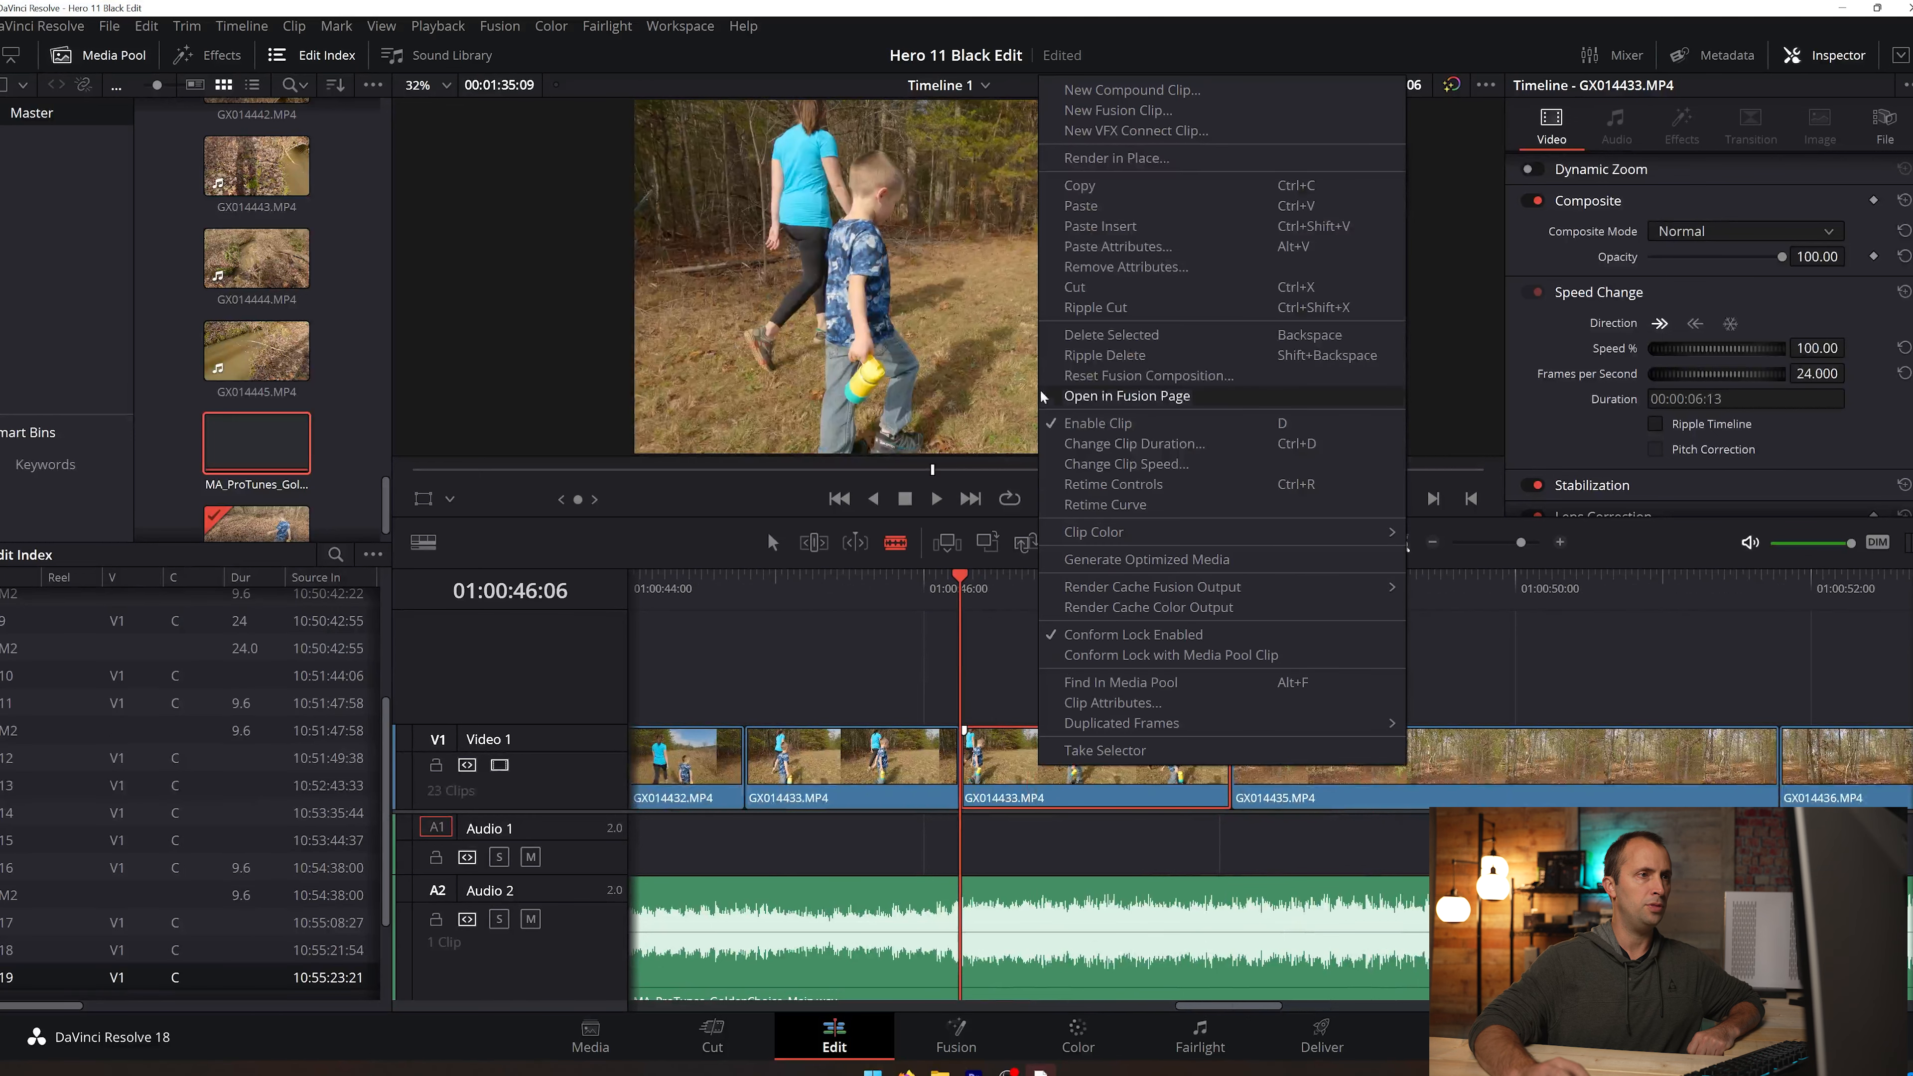
pyautogui.click(1130, 356)
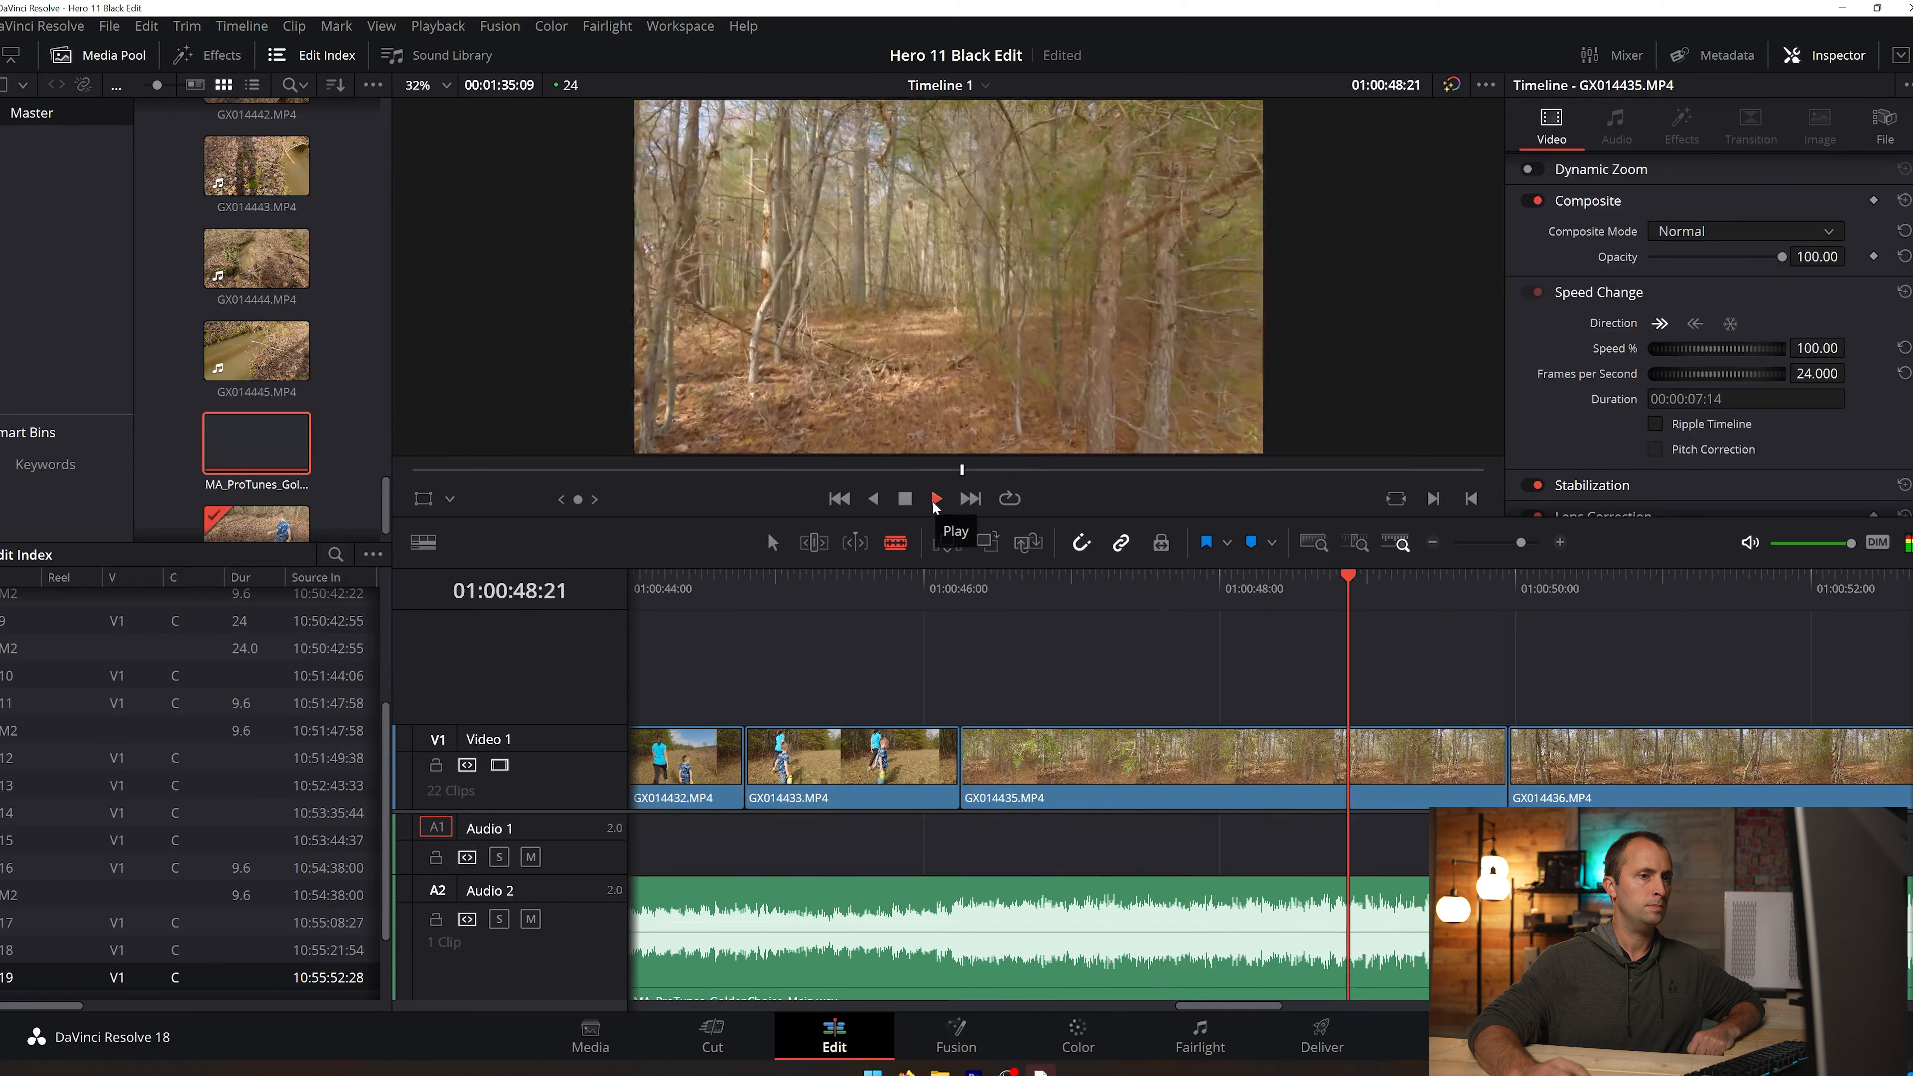
# Step: Stop playback, split GX014435.MP4 at 01:00:49:10 and ripple delete the part after the cut
pyautogui.press('space')
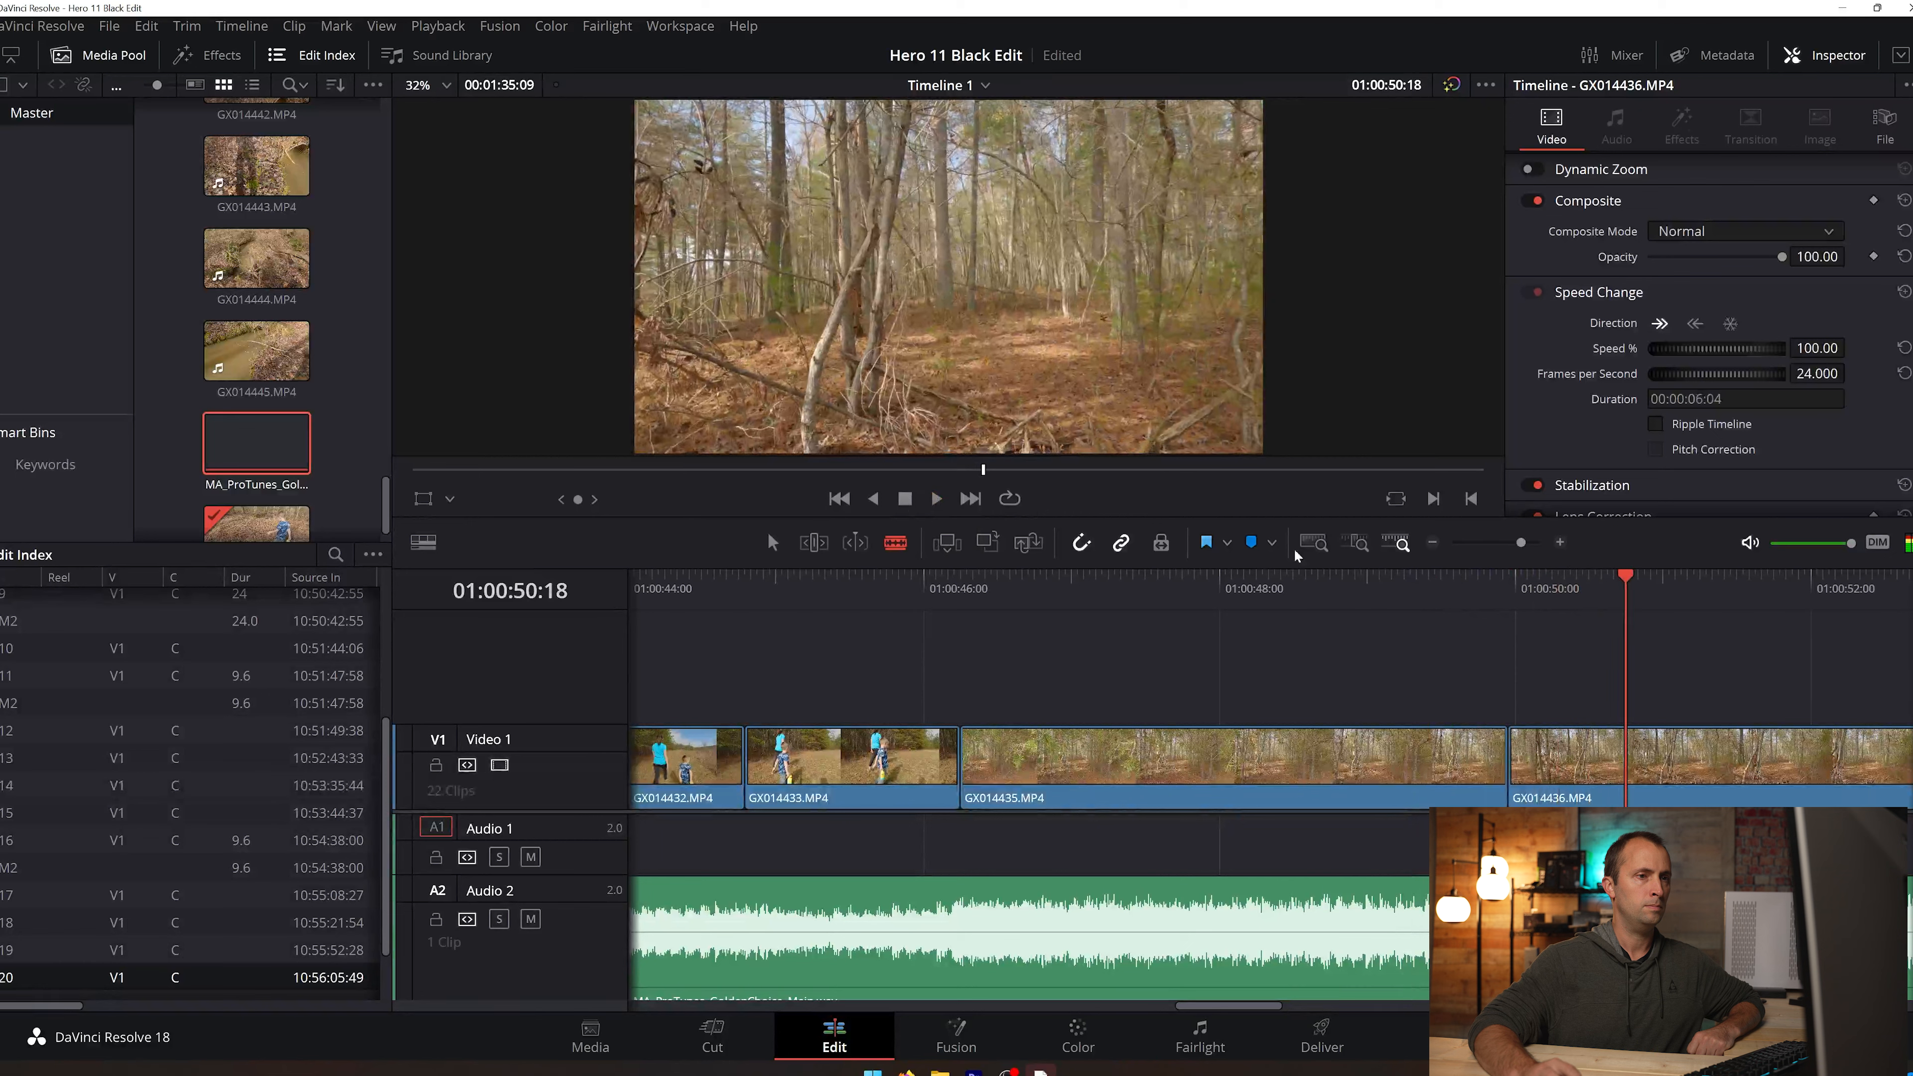
pyautogui.moveTo(1367, 571); pyautogui.dragTo(1427, 603)
pyautogui.click(1517, 746)
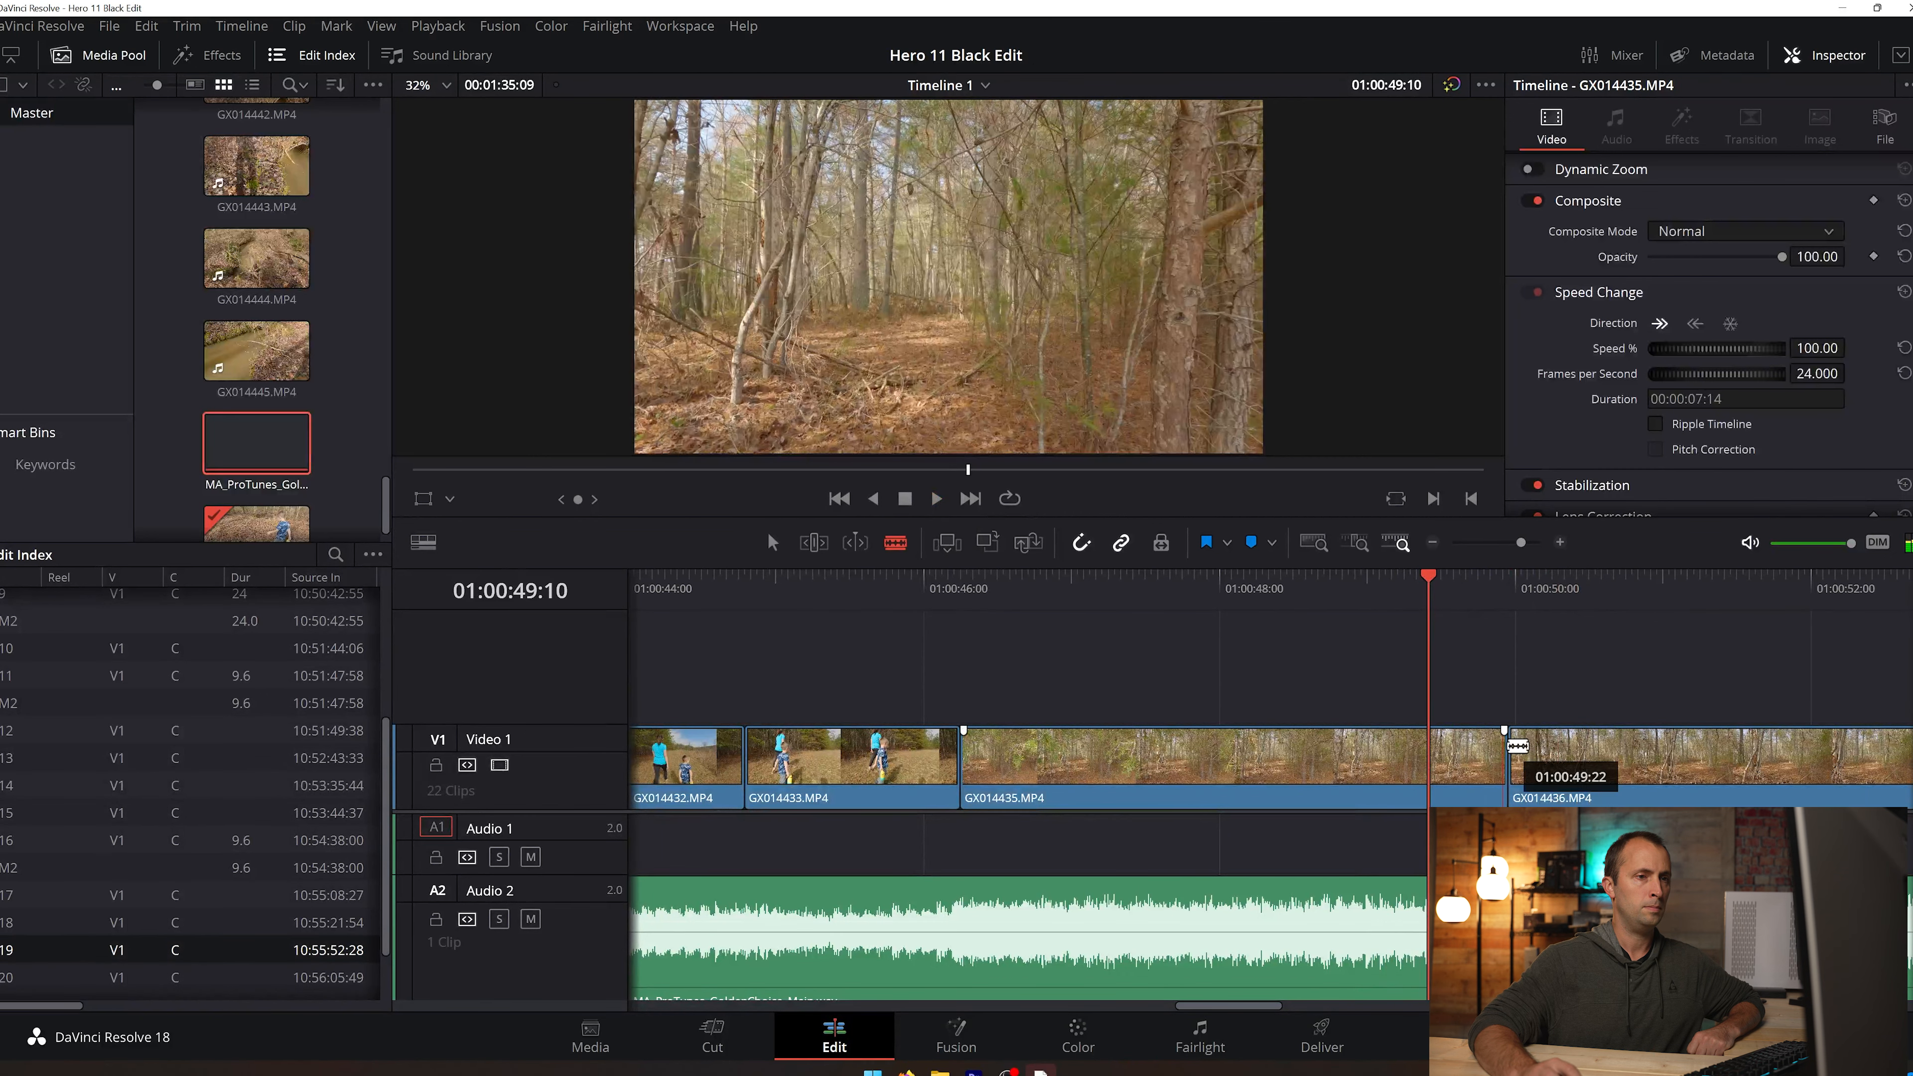
pyautogui.hotkey('ctrl', 'b')
pyautogui.rightClick(1462, 757)
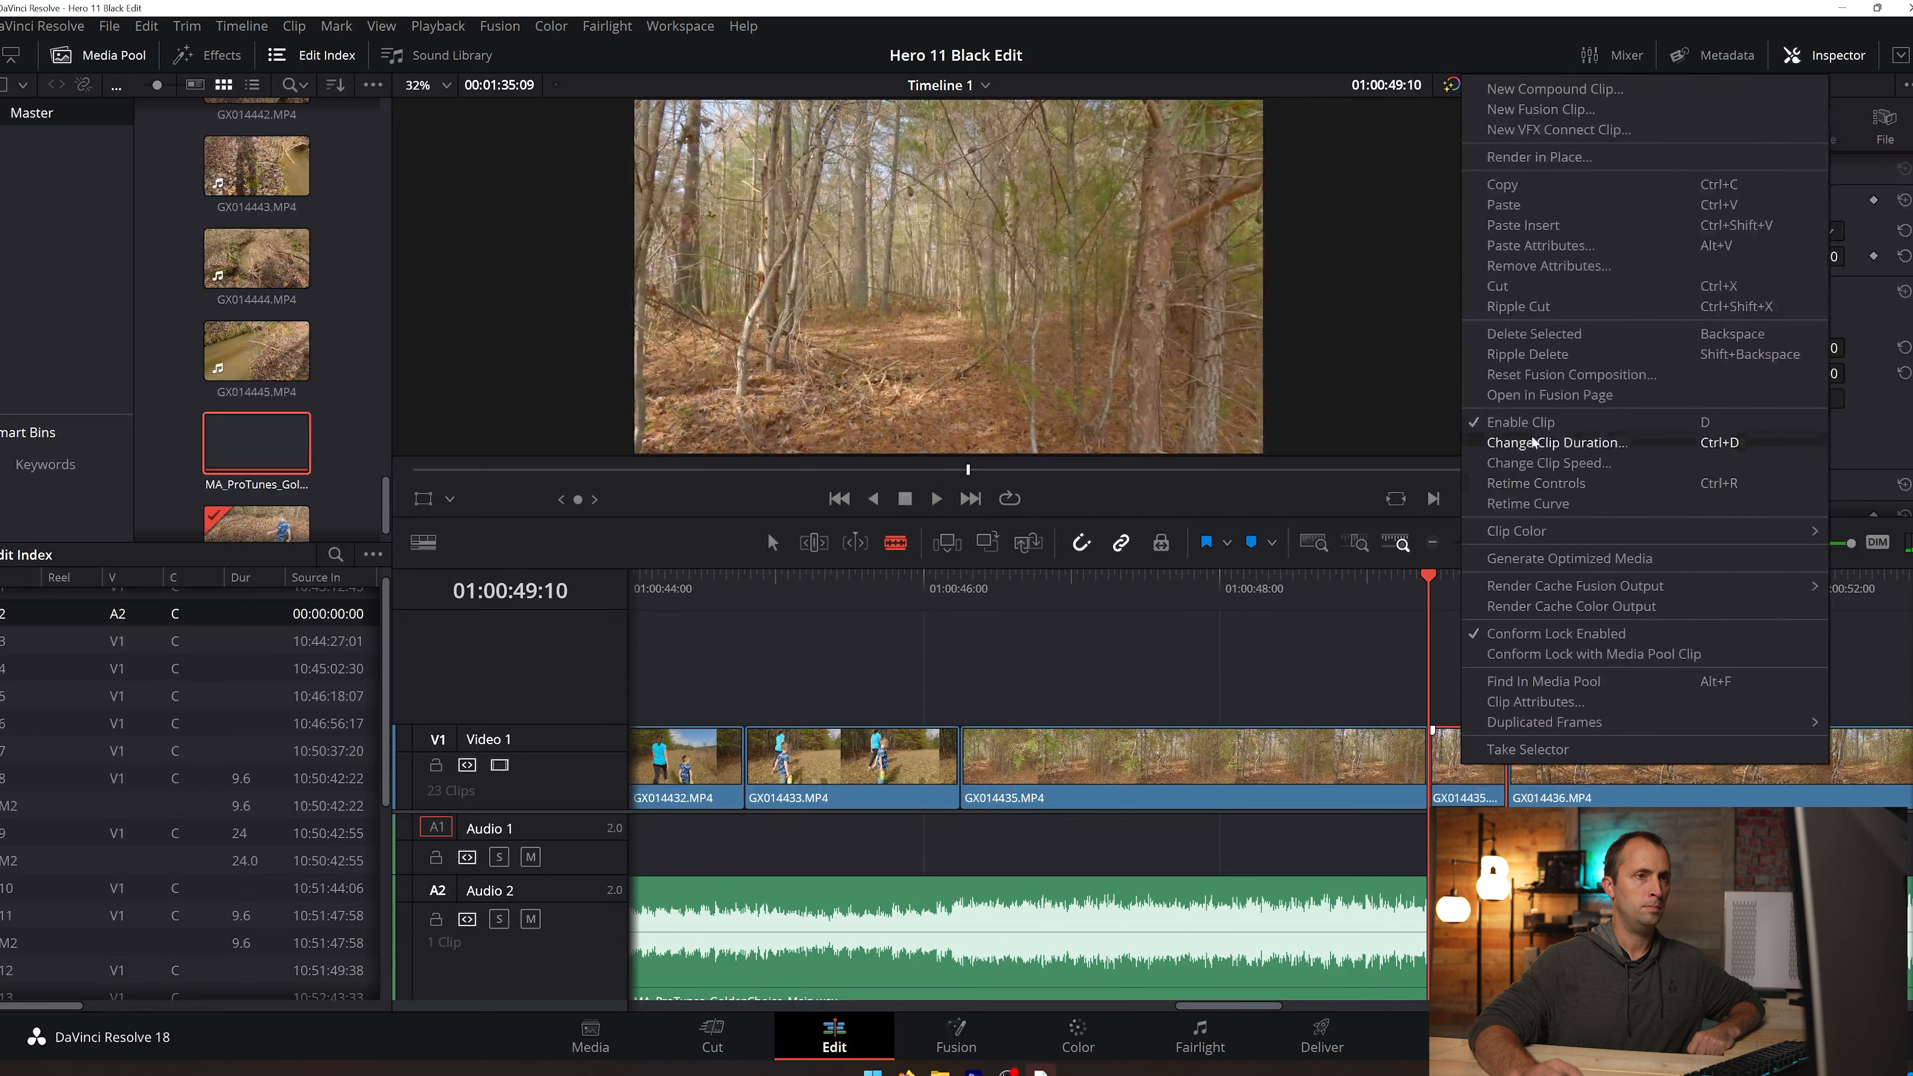
pyautogui.click(1529, 354)
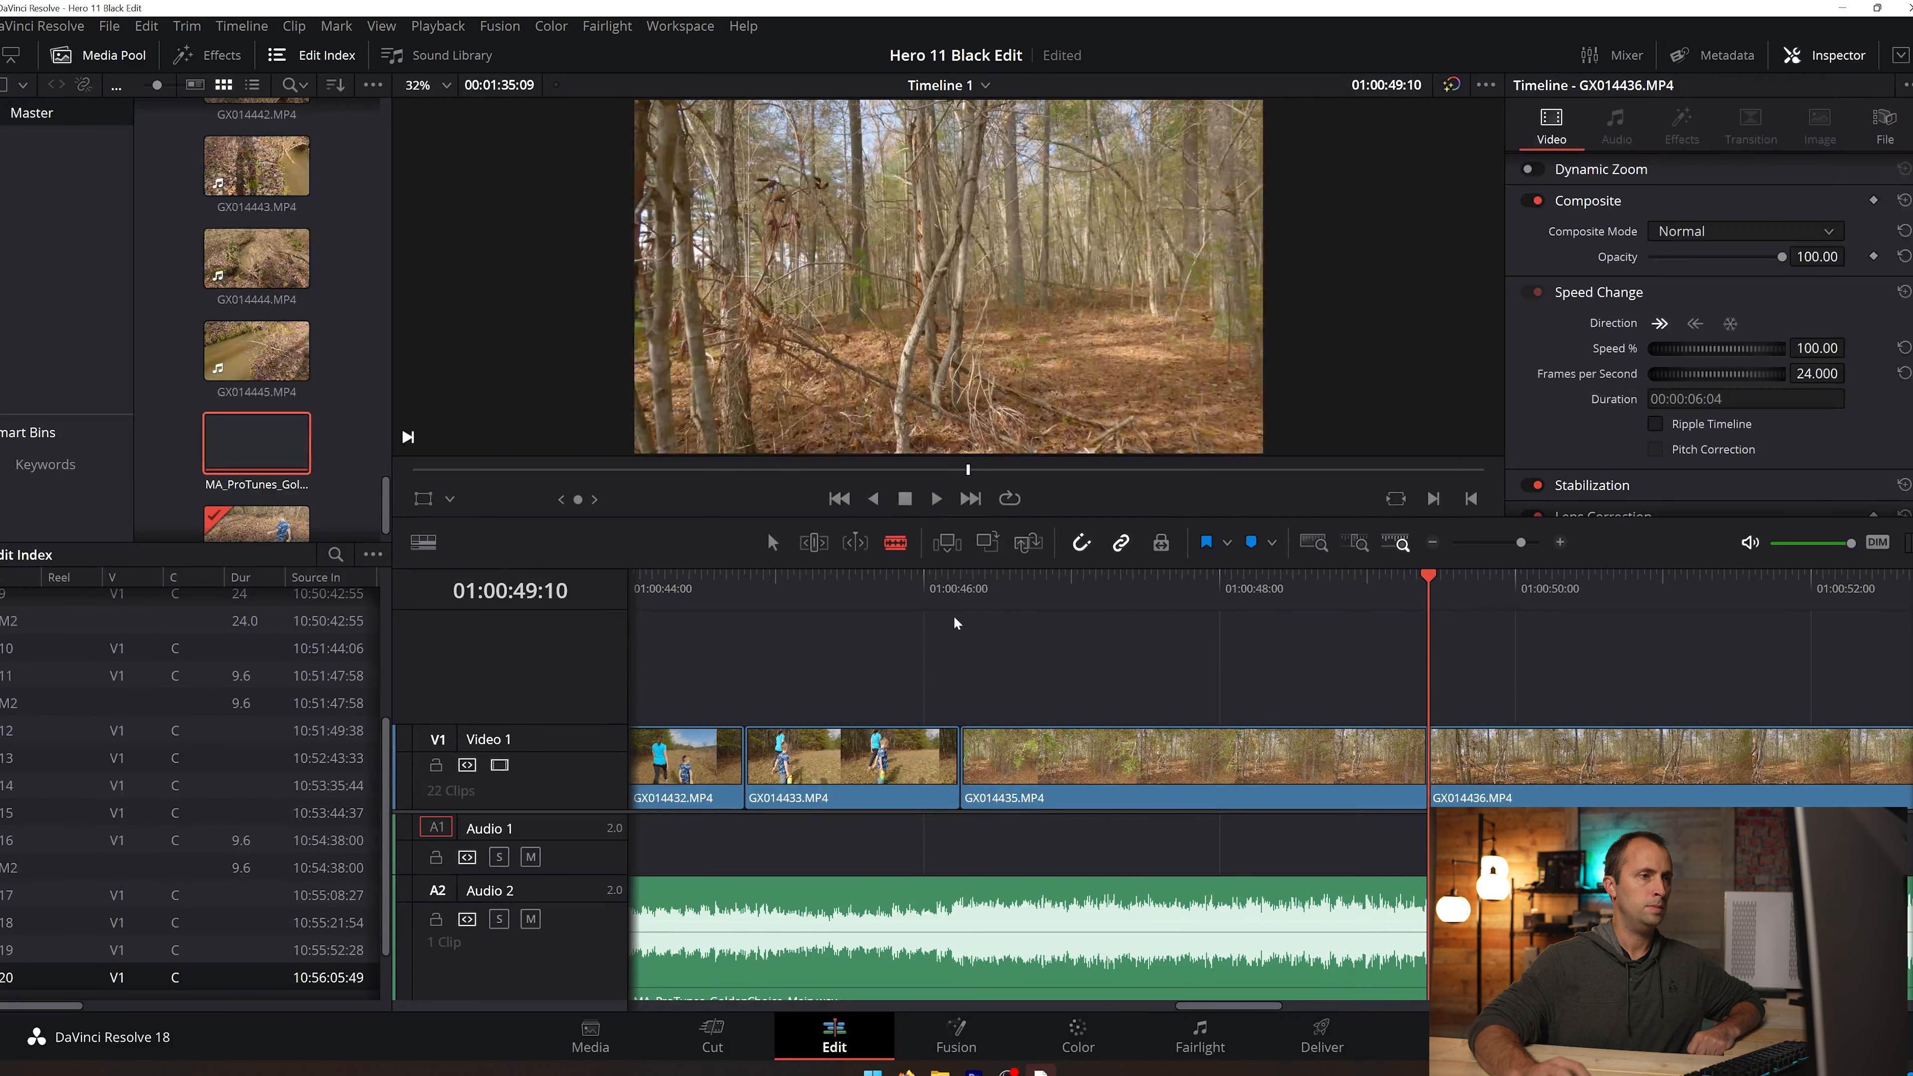
# Step: Replay the section from 01:00:46:06 and set the speed of the GX014436.MP4 clip to 200%
pyautogui.moveTo(1424, 579); pyautogui.dragTo(983, 639)
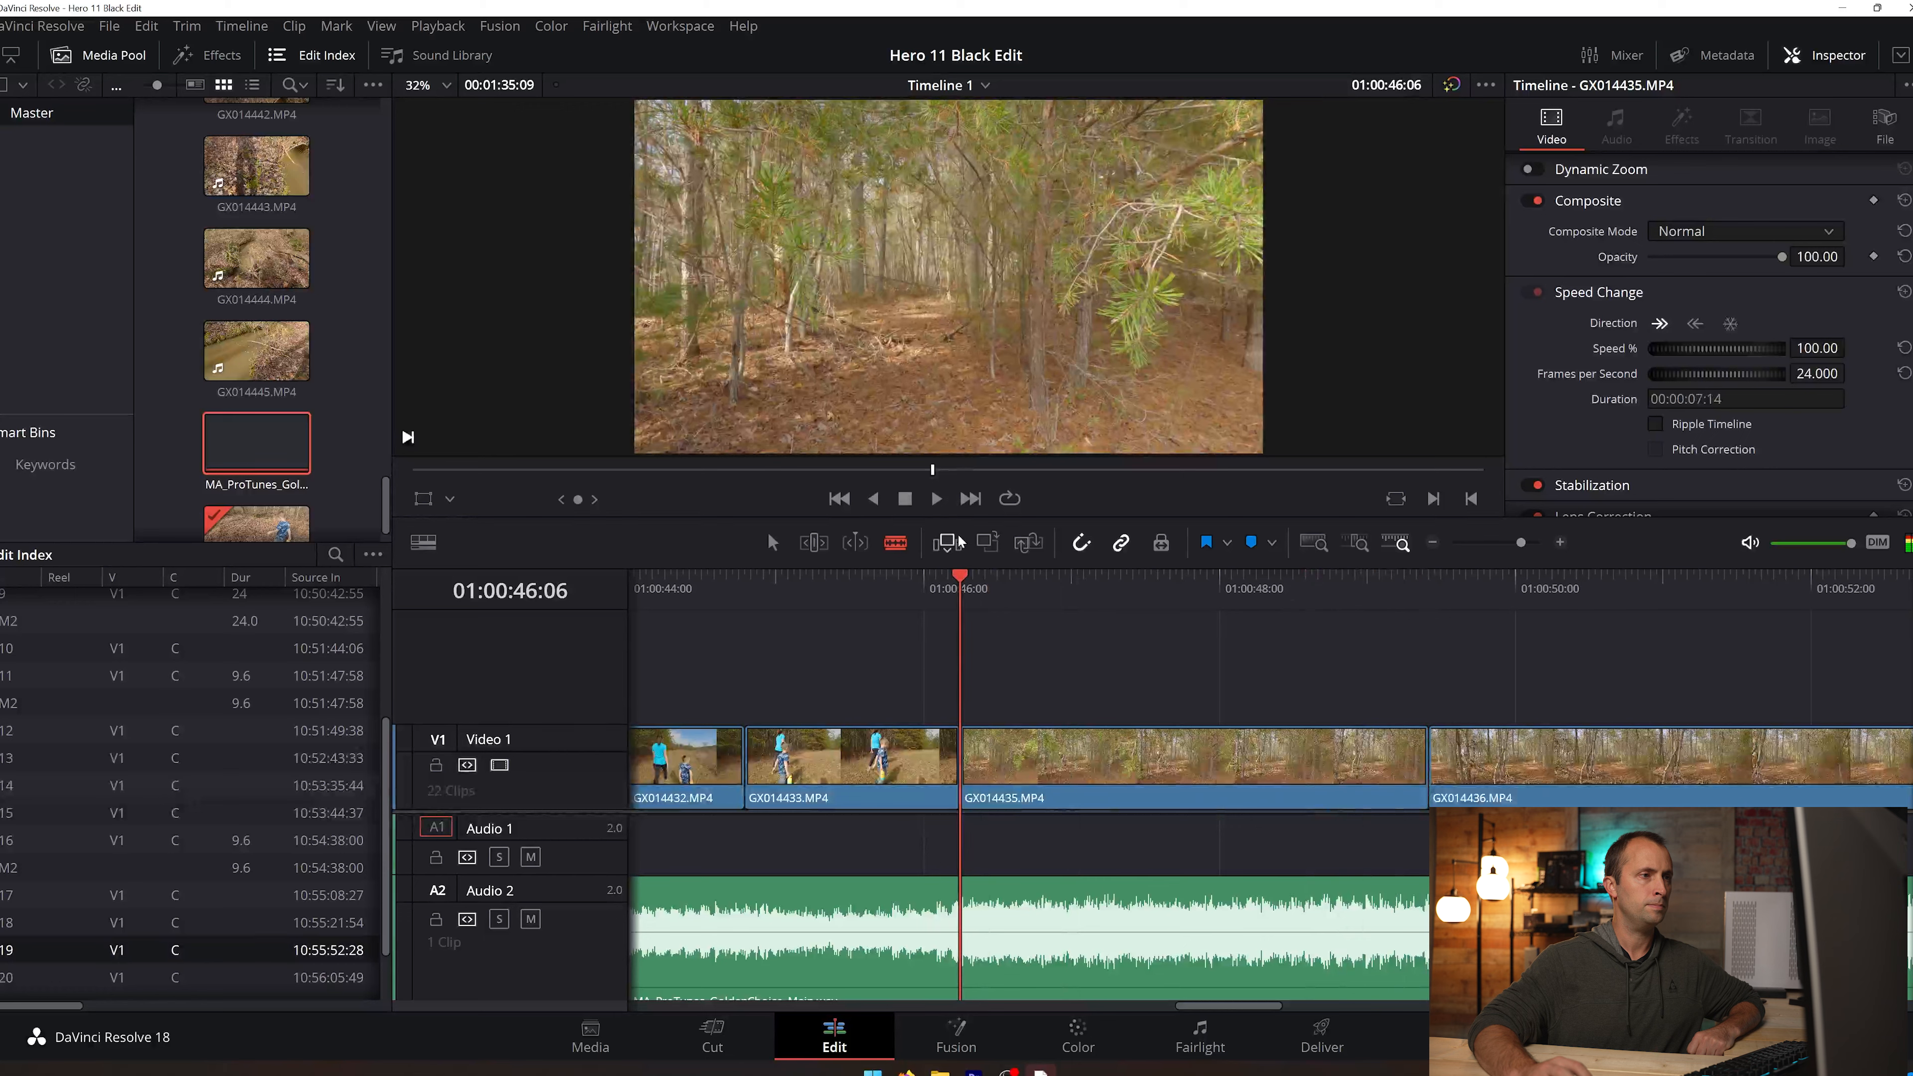
pyautogui.click(943, 505)
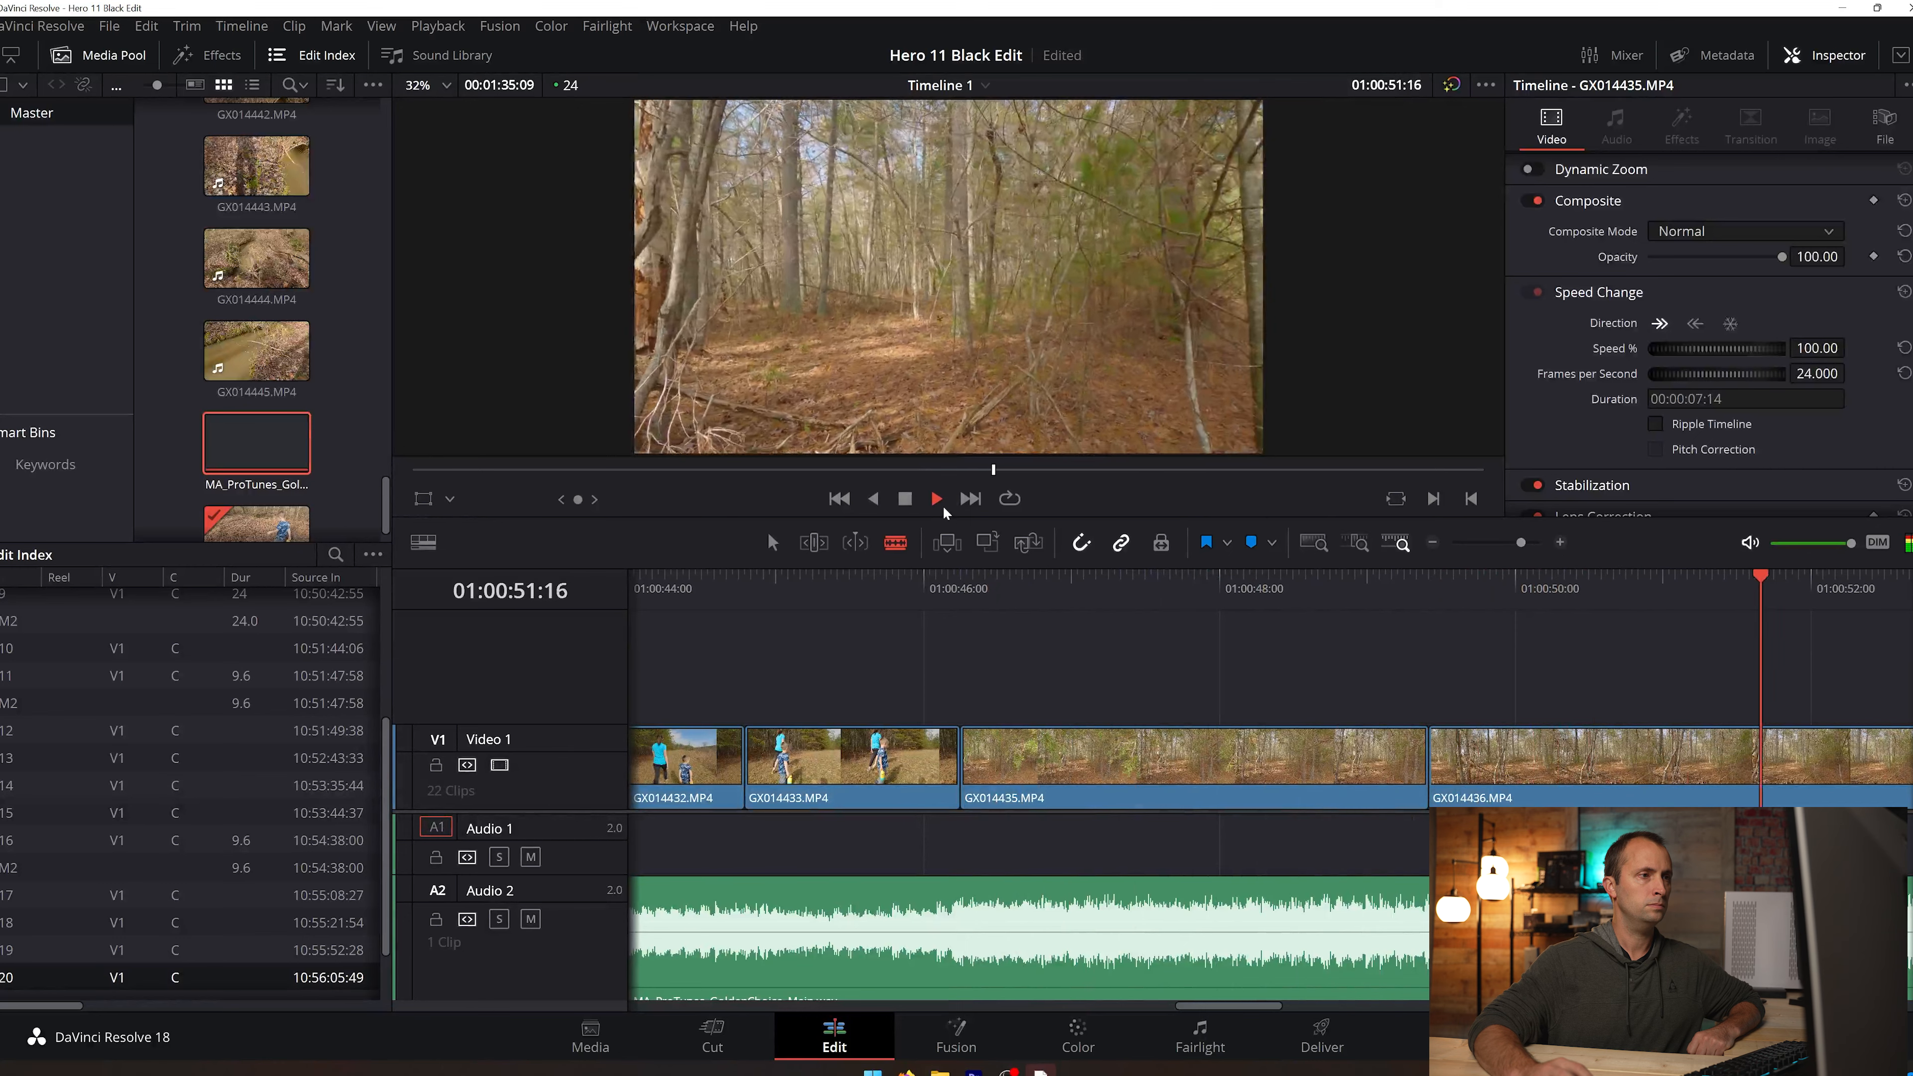
pyautogui.click(908, 503)
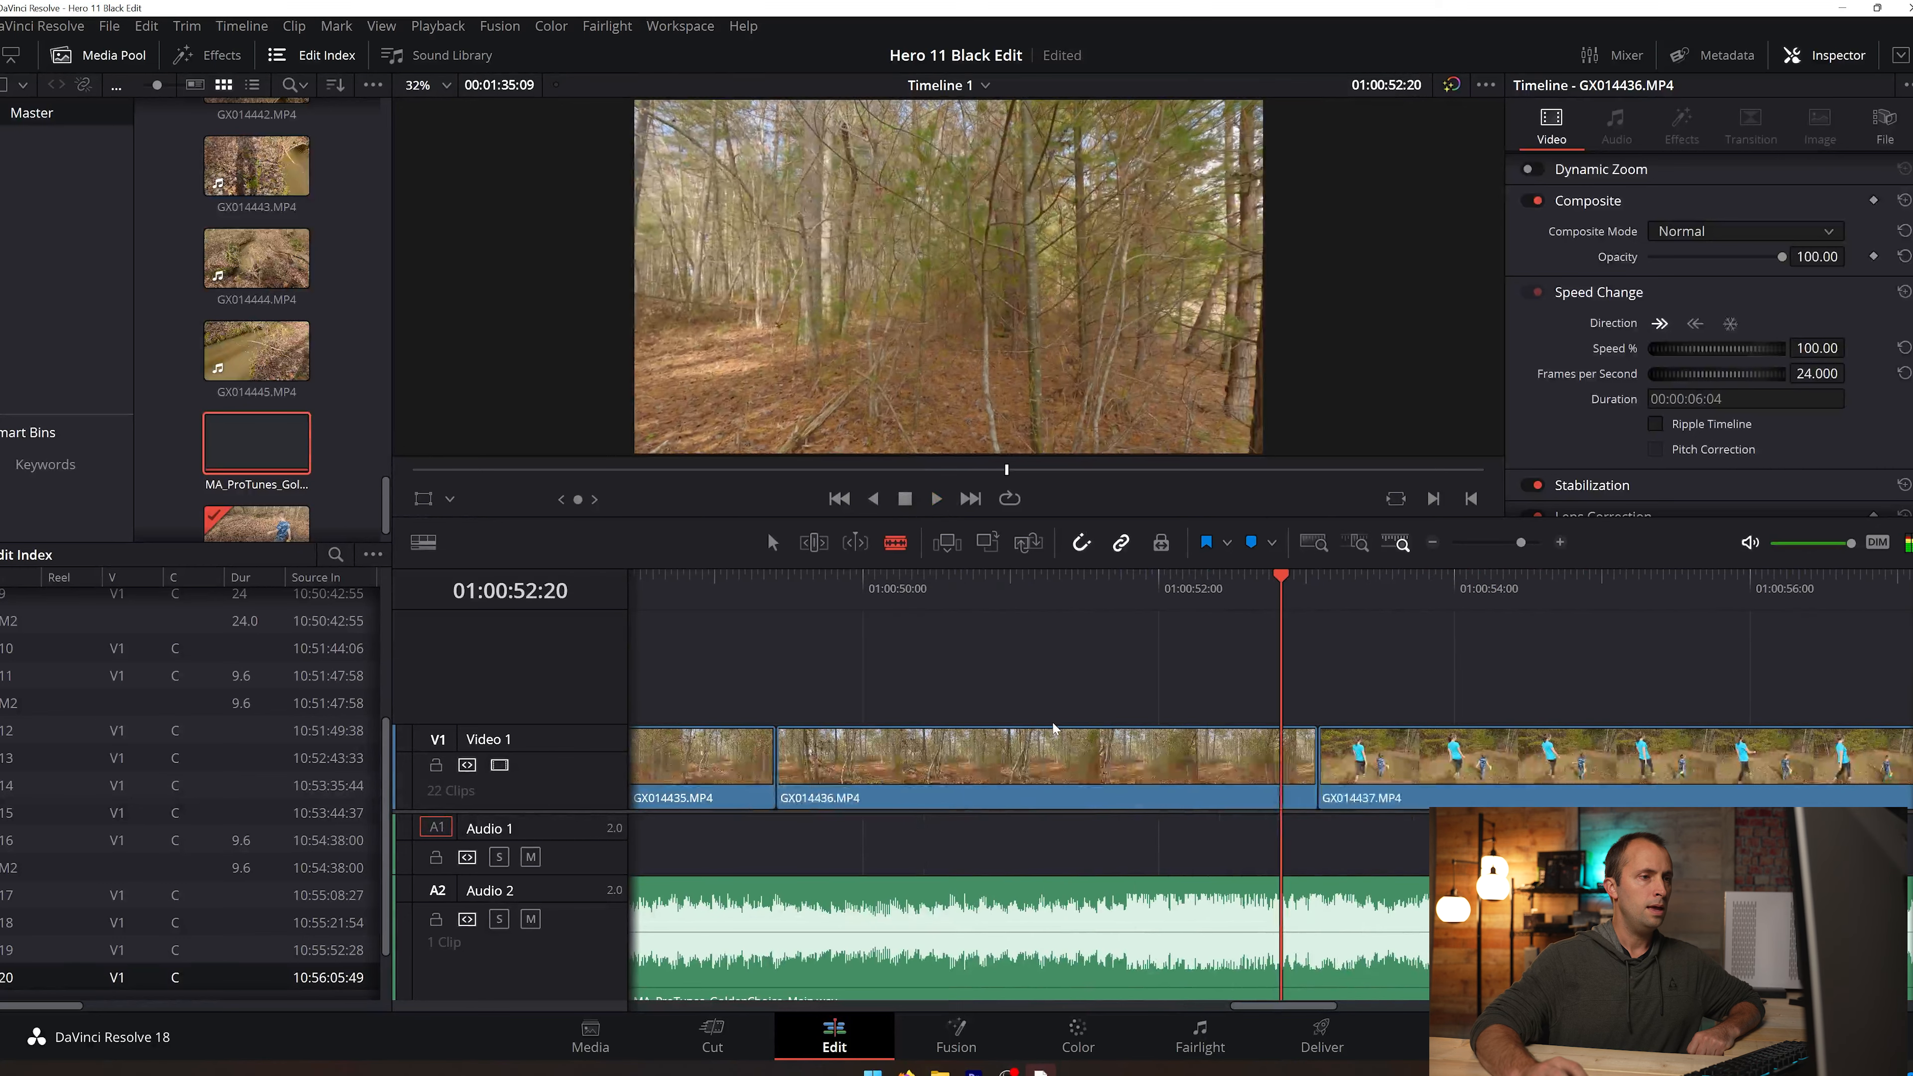
pyautogui.rightClick(1066, 767)
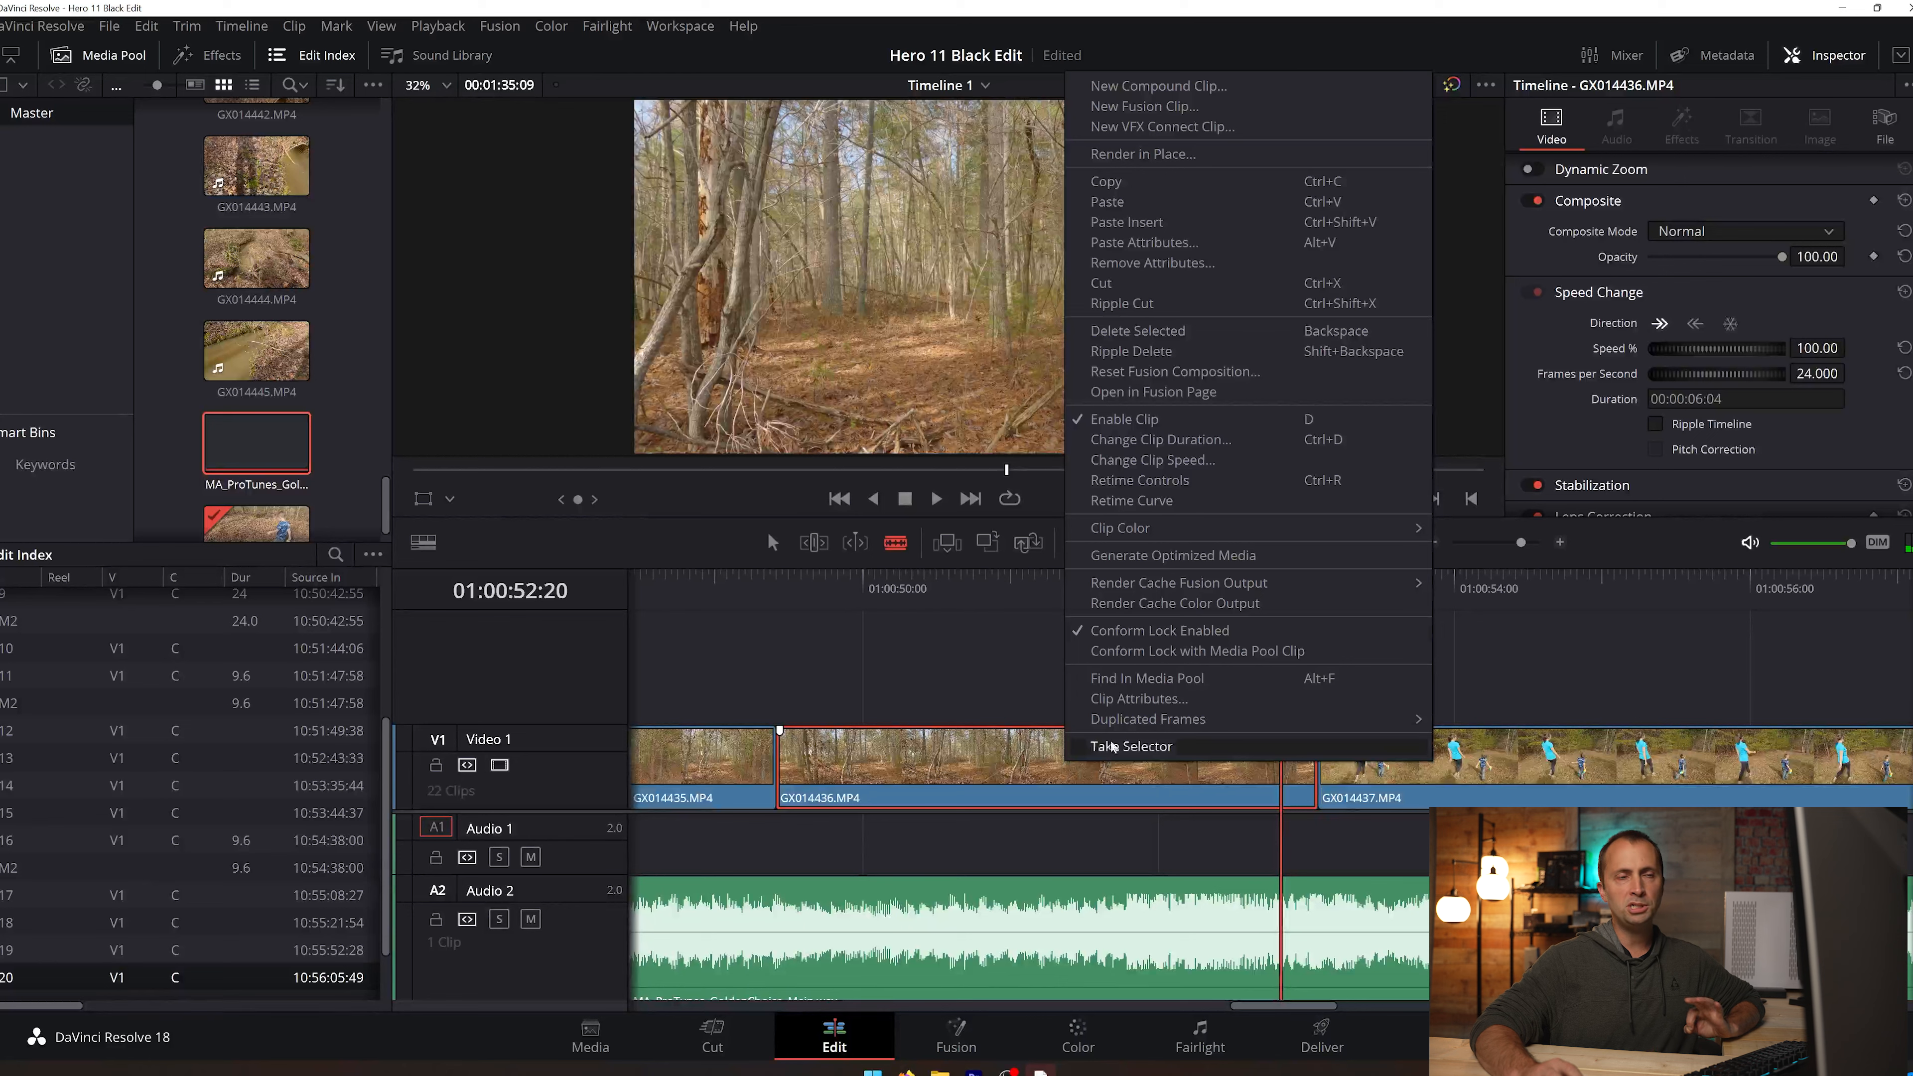
pyautogui.click(1821, 351)
pyautogui.click(1819, 348)
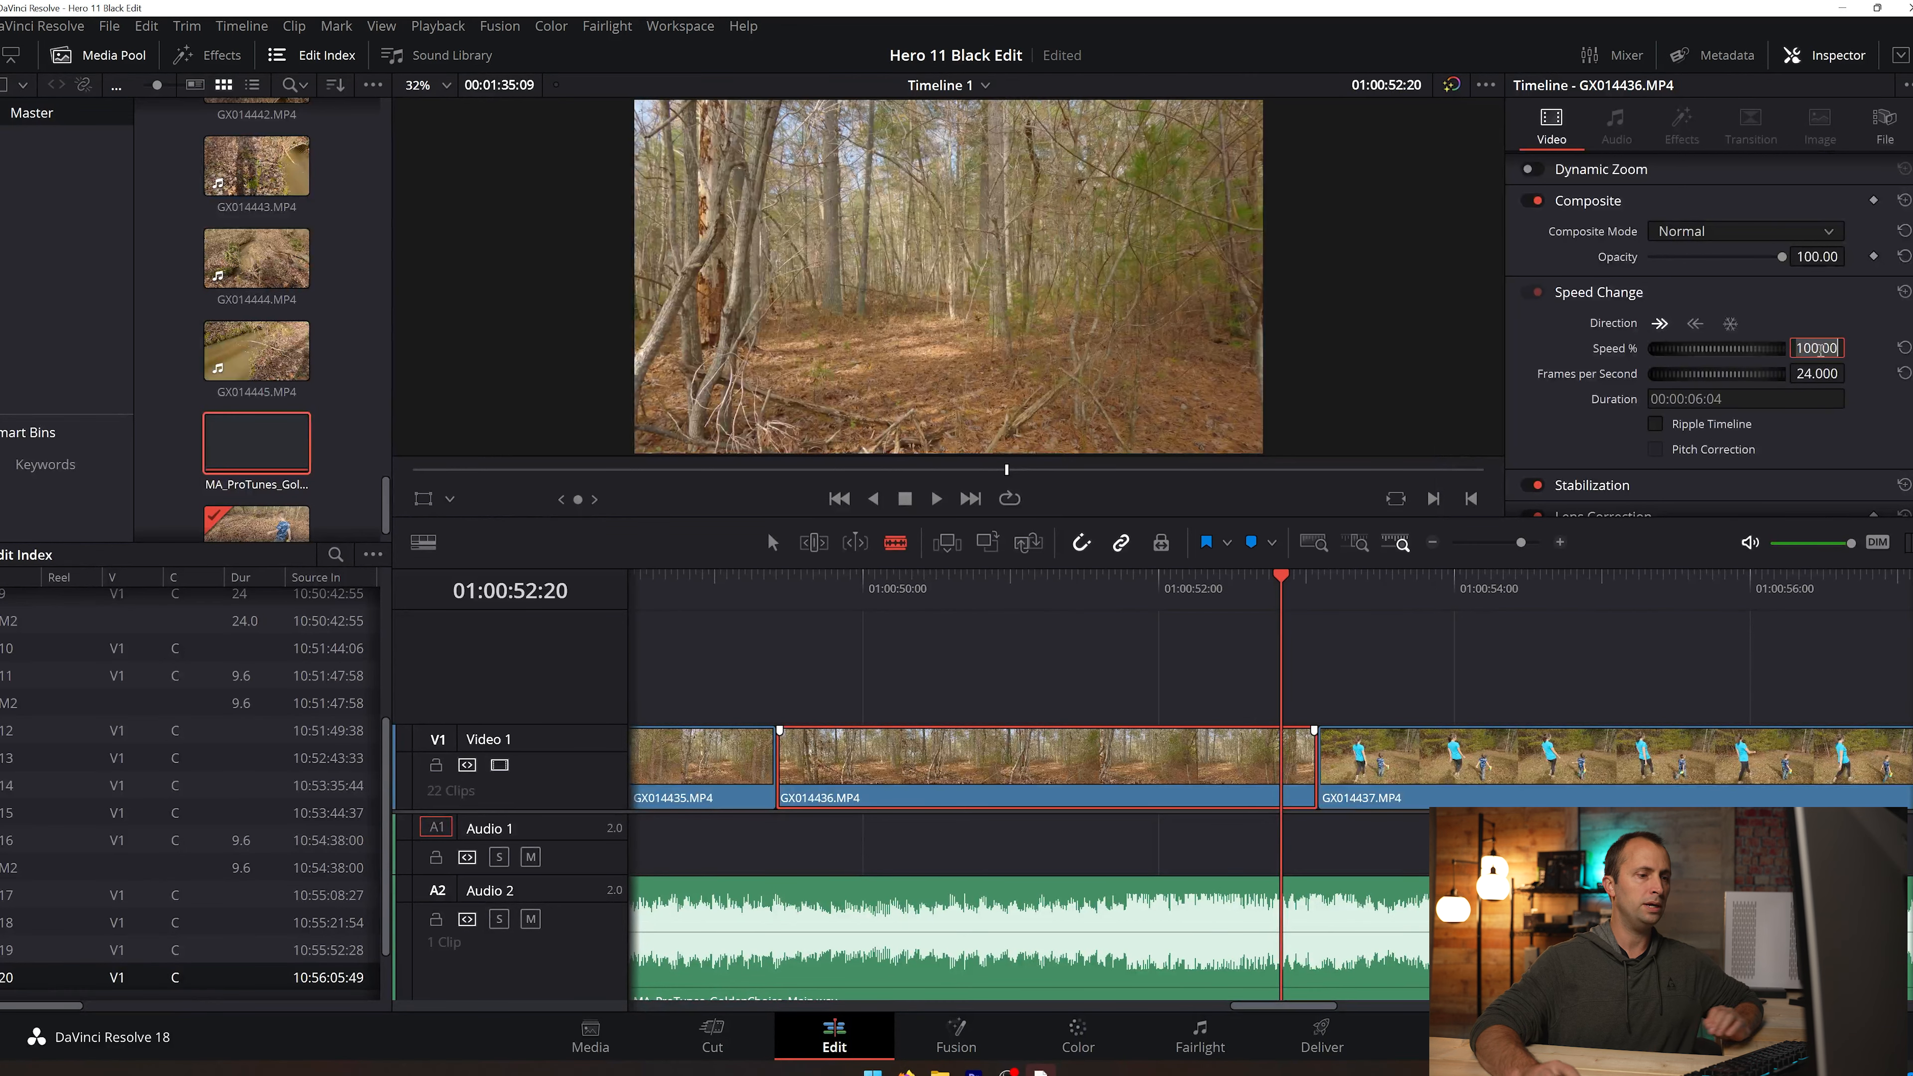
pyautogui.write('200')
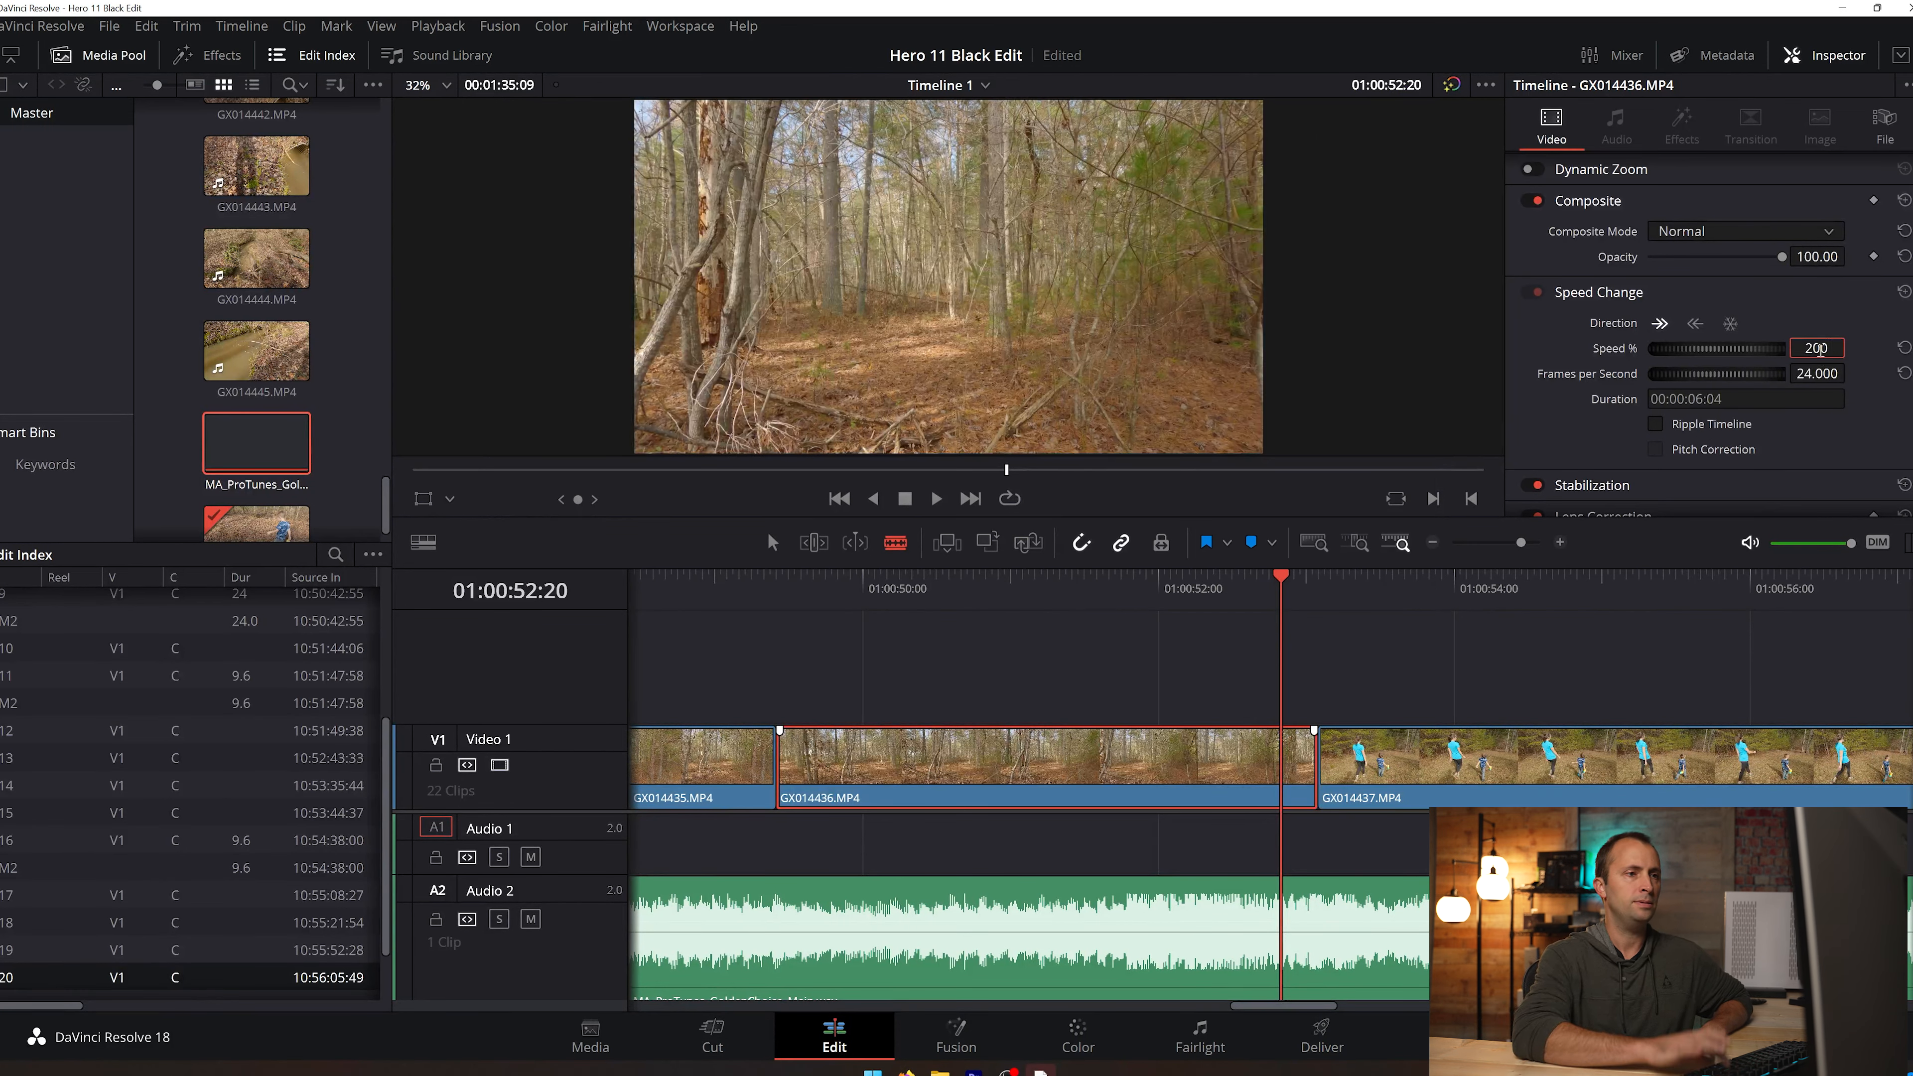
pyautogui.press('Return')
# Step: Ripple delete the gap between GX014436.MP4 and GX014437.MP4 on Video 1
pyautogui.rightClick(1116, 740)
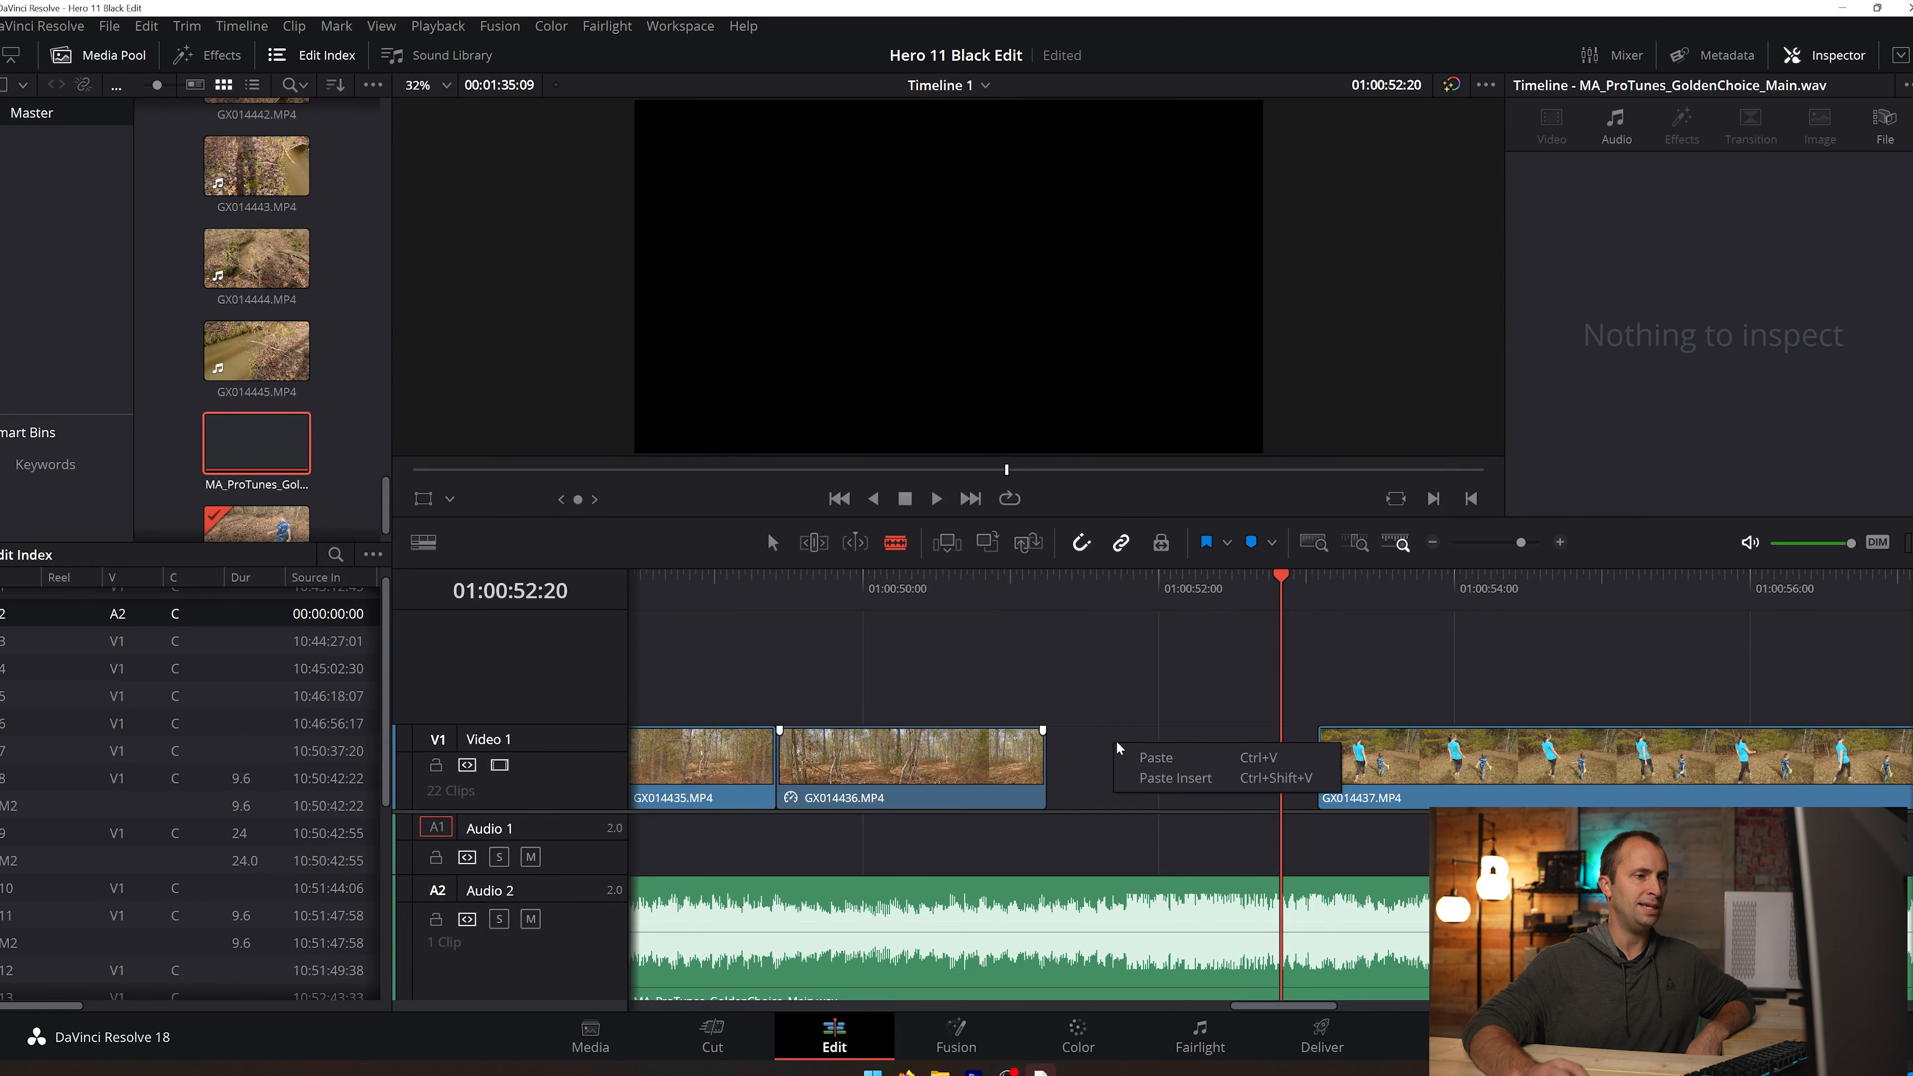
pyautogui.click(1083, 769)
pyautogui.rightClick(1107, 779)
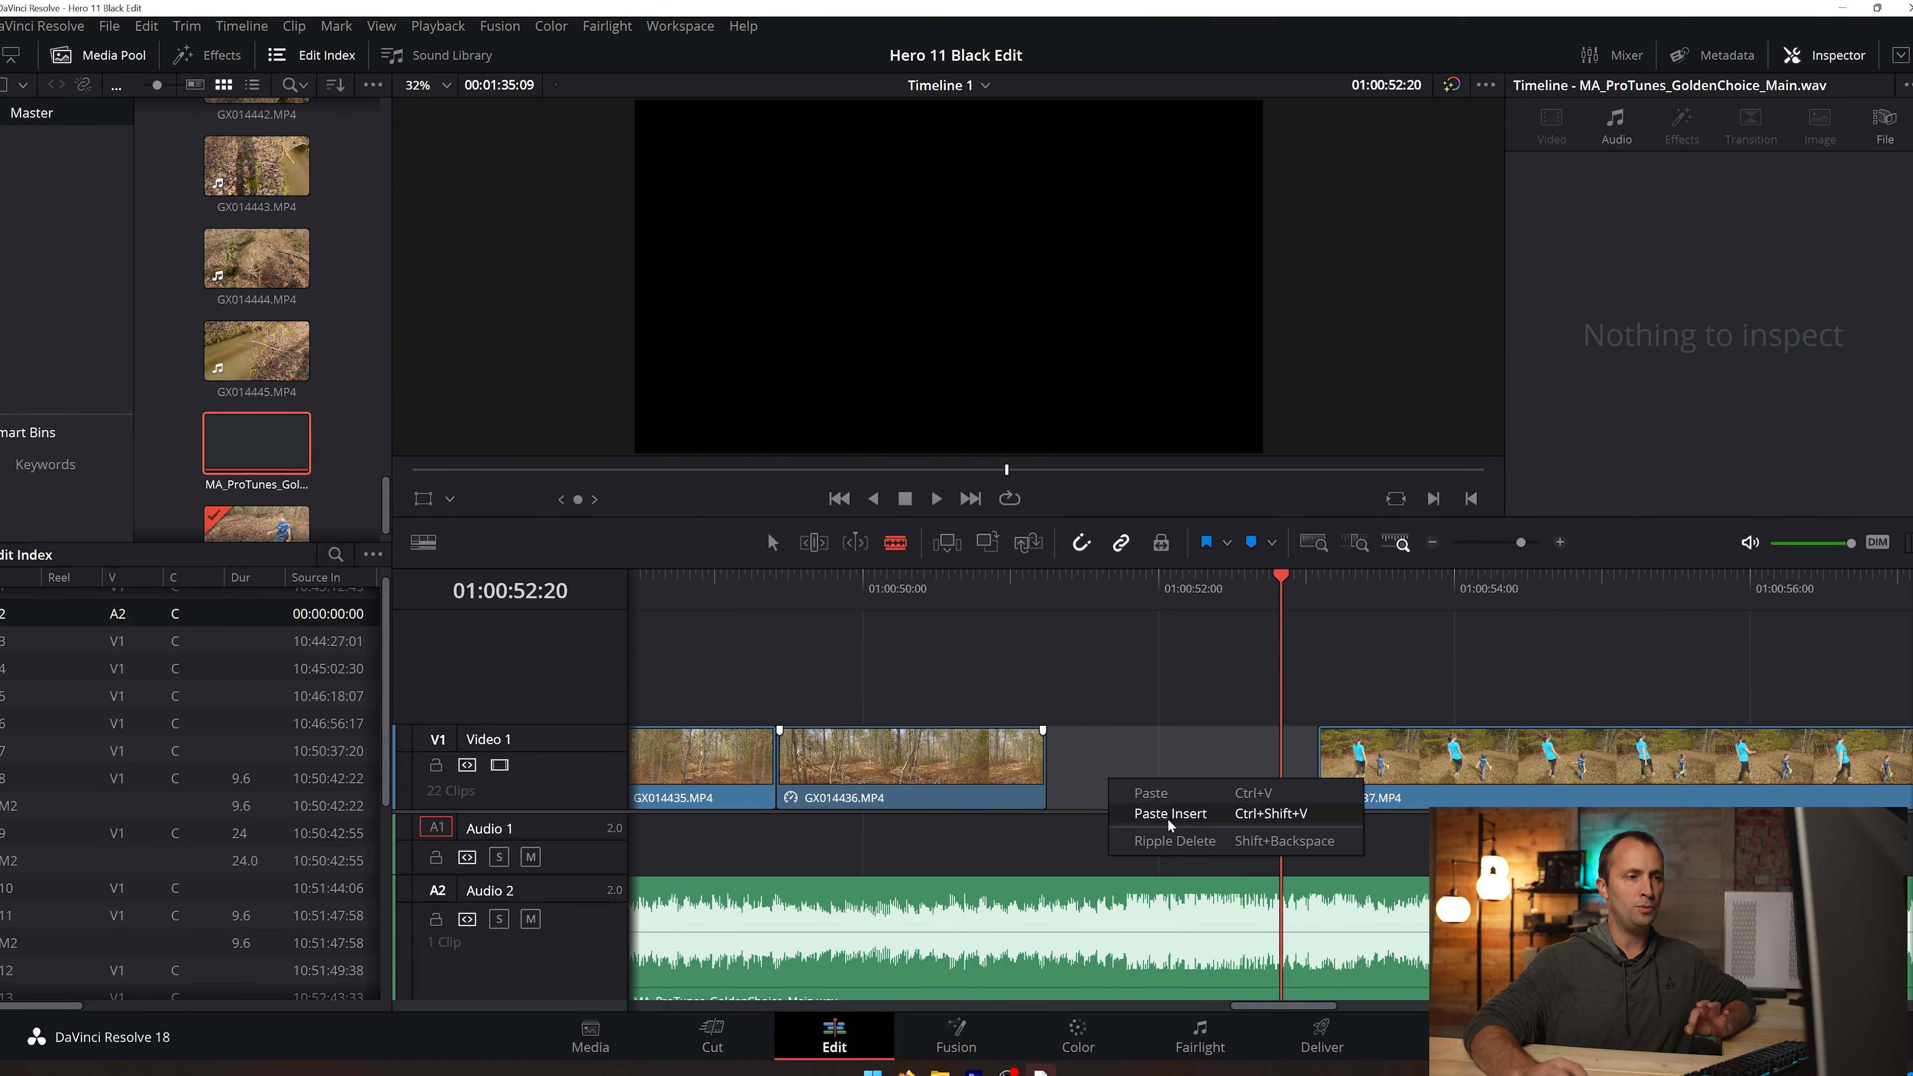
pyautogui.click(1164, 841)
# Step: Play on past the last video clip, split the music on Audio 2 at 01:01:00:02 and ripple delete the remainder
pyautogui.moveTo(760, 582); pyautogui.dragTo(643, 580)
pyautogui.click(939, 500)
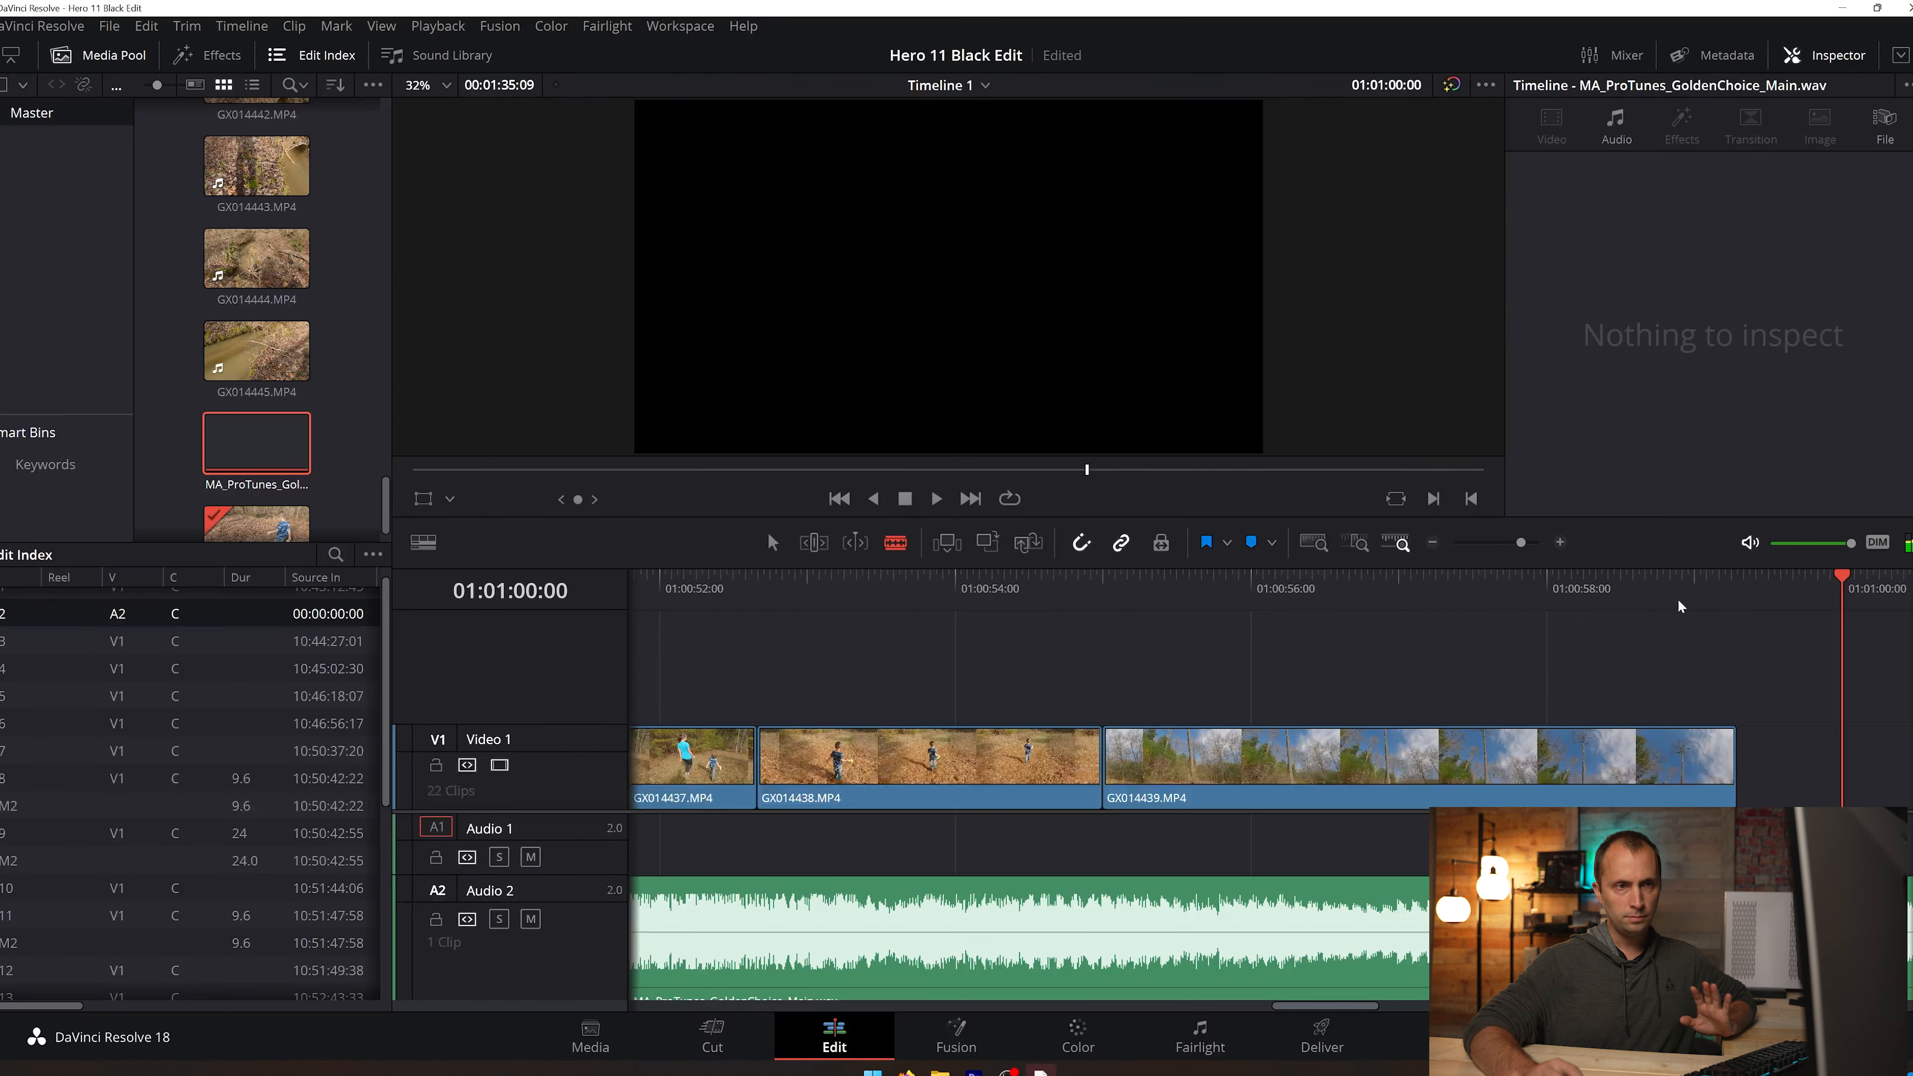
pyautogui.moveTo(1678, 599); pyautogui.dragTo(1805, 616)
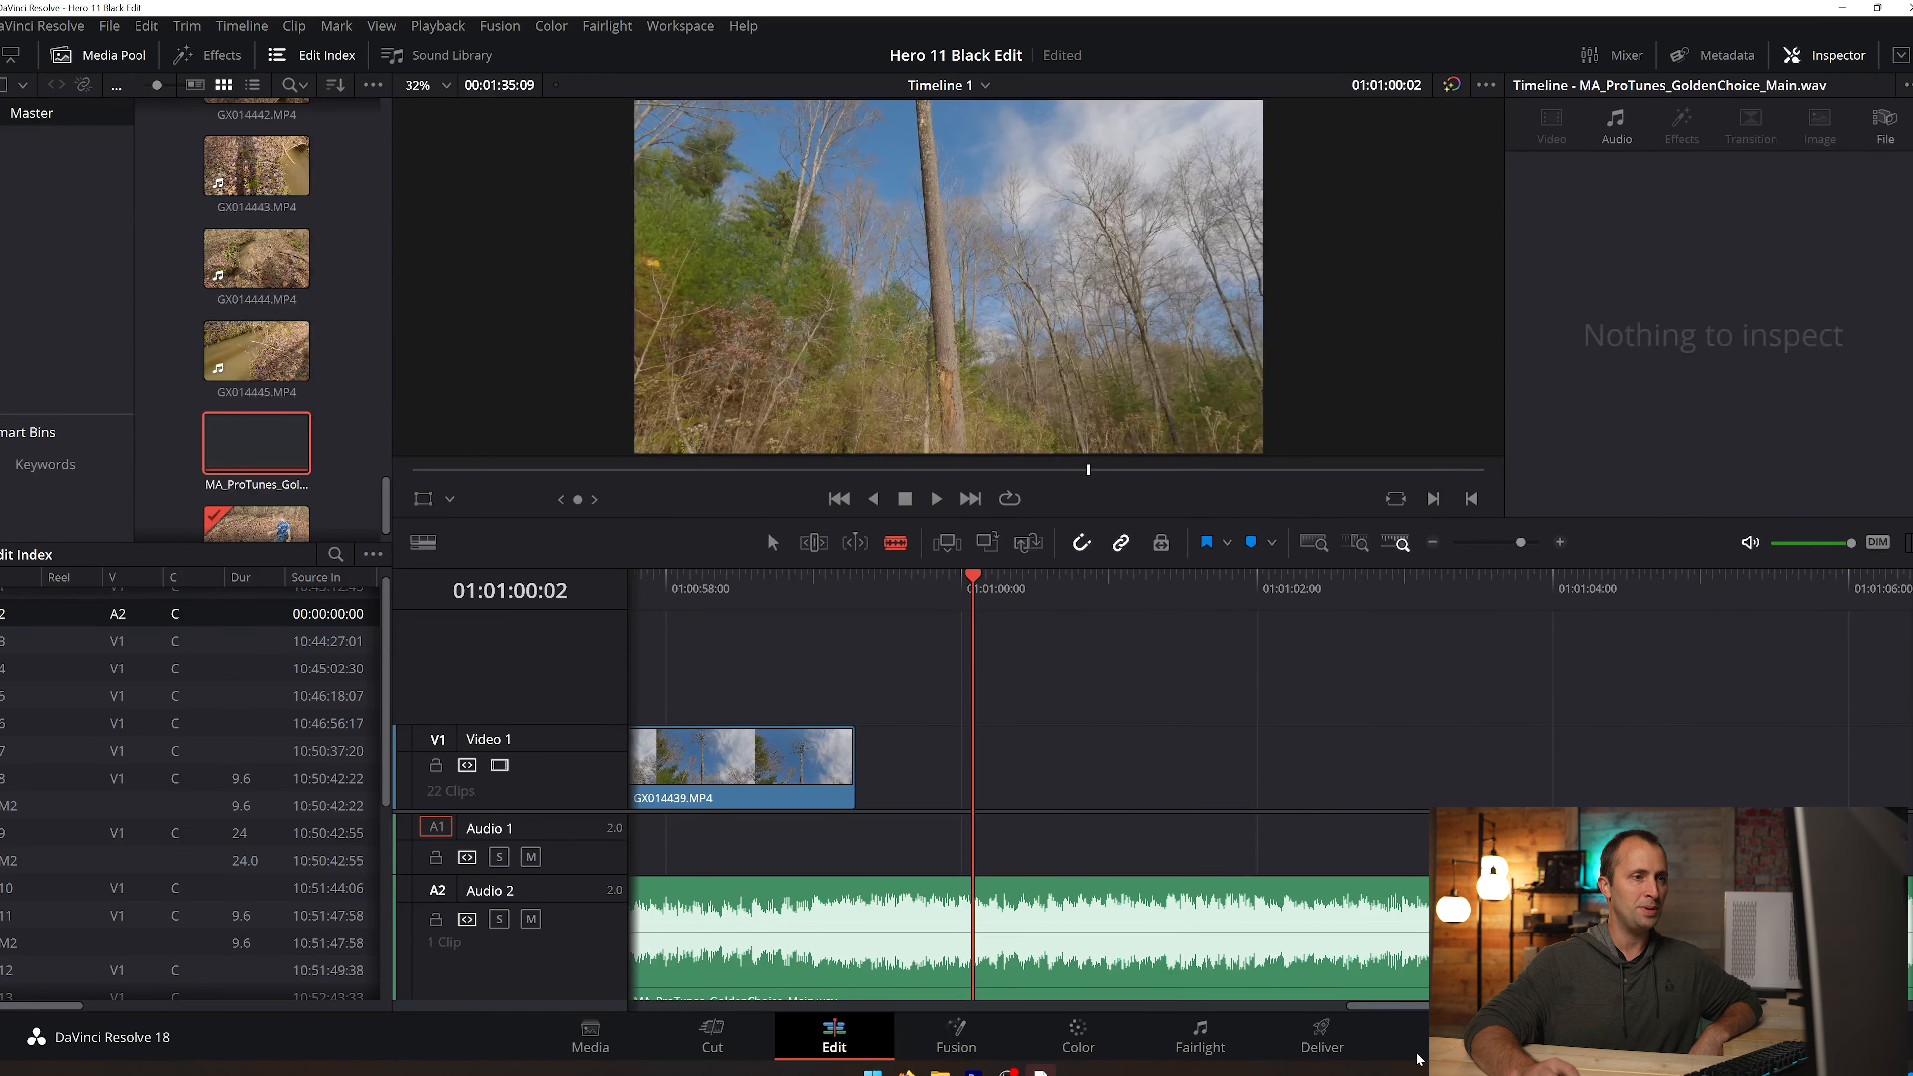
pyautogui.click(985, 929)
pyautogui.rightClick(1100, 912)
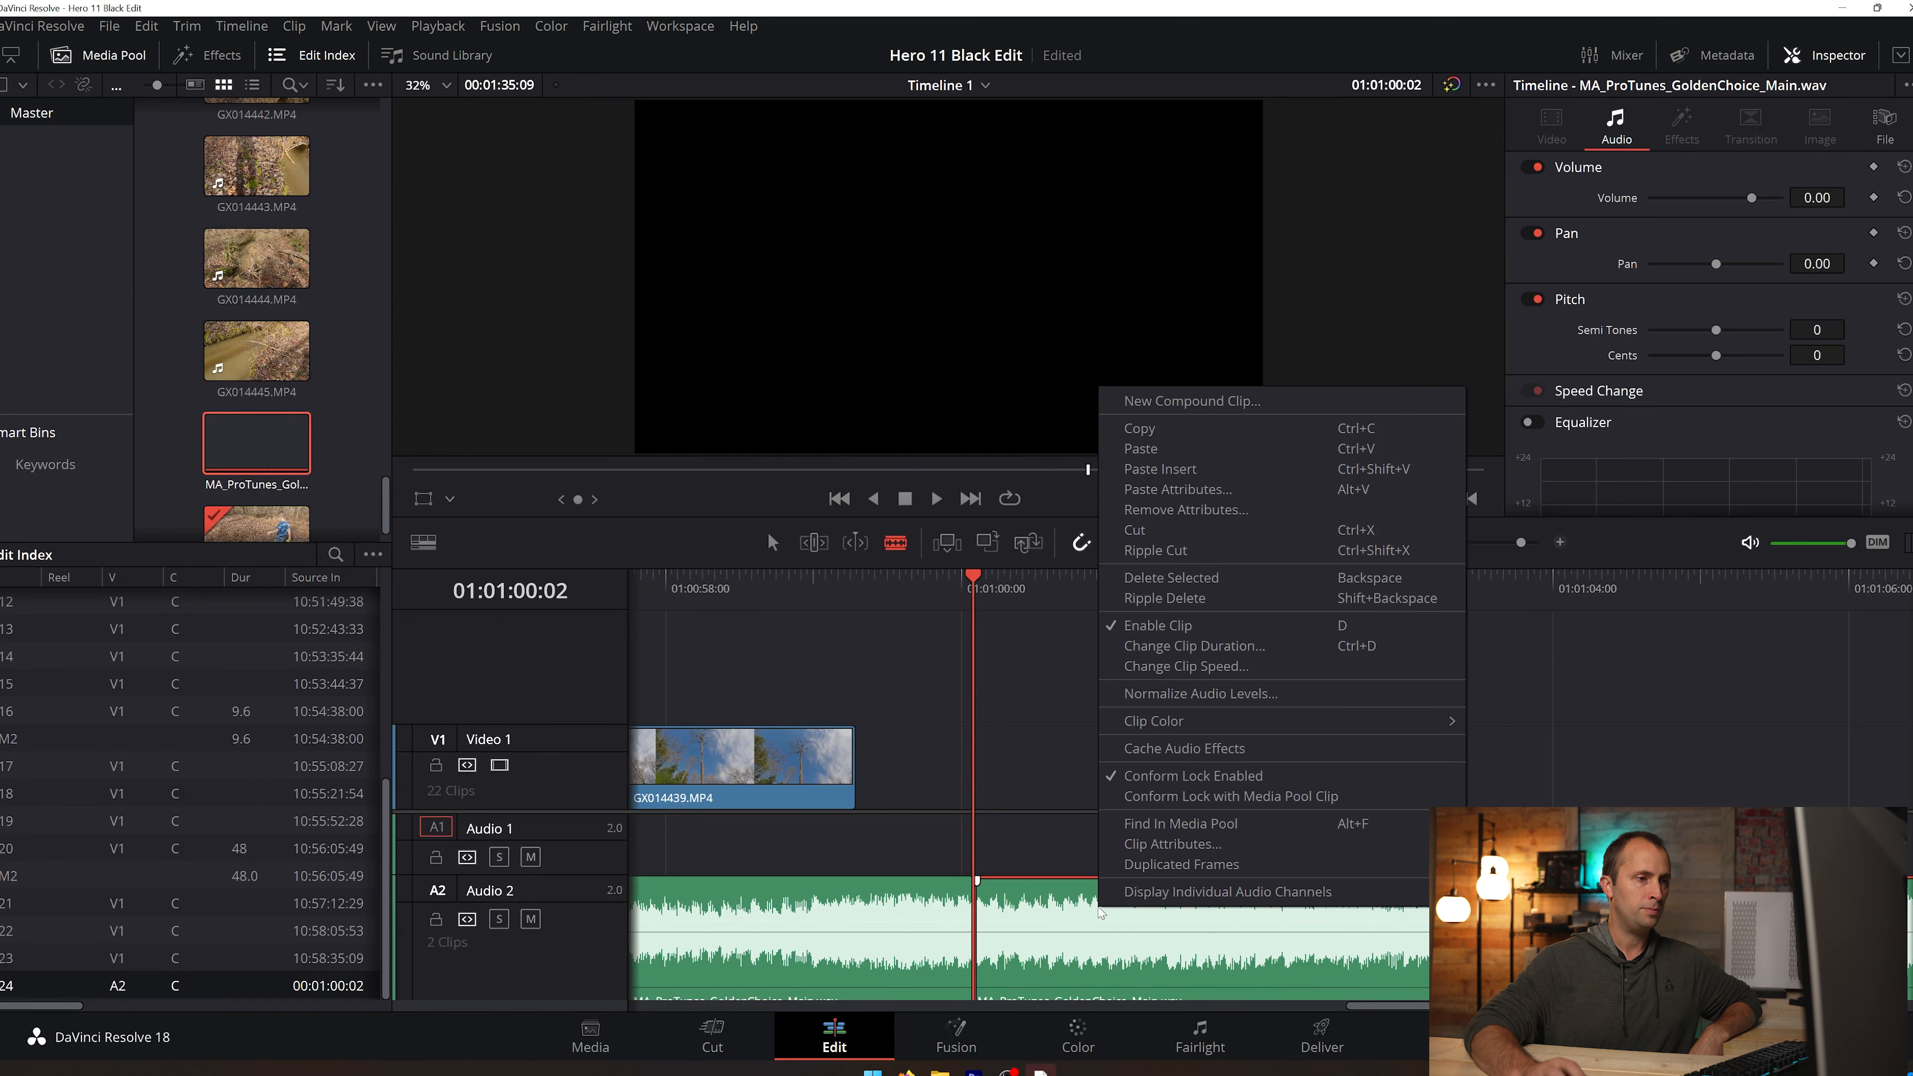
pyautogui.click(1165, 598)
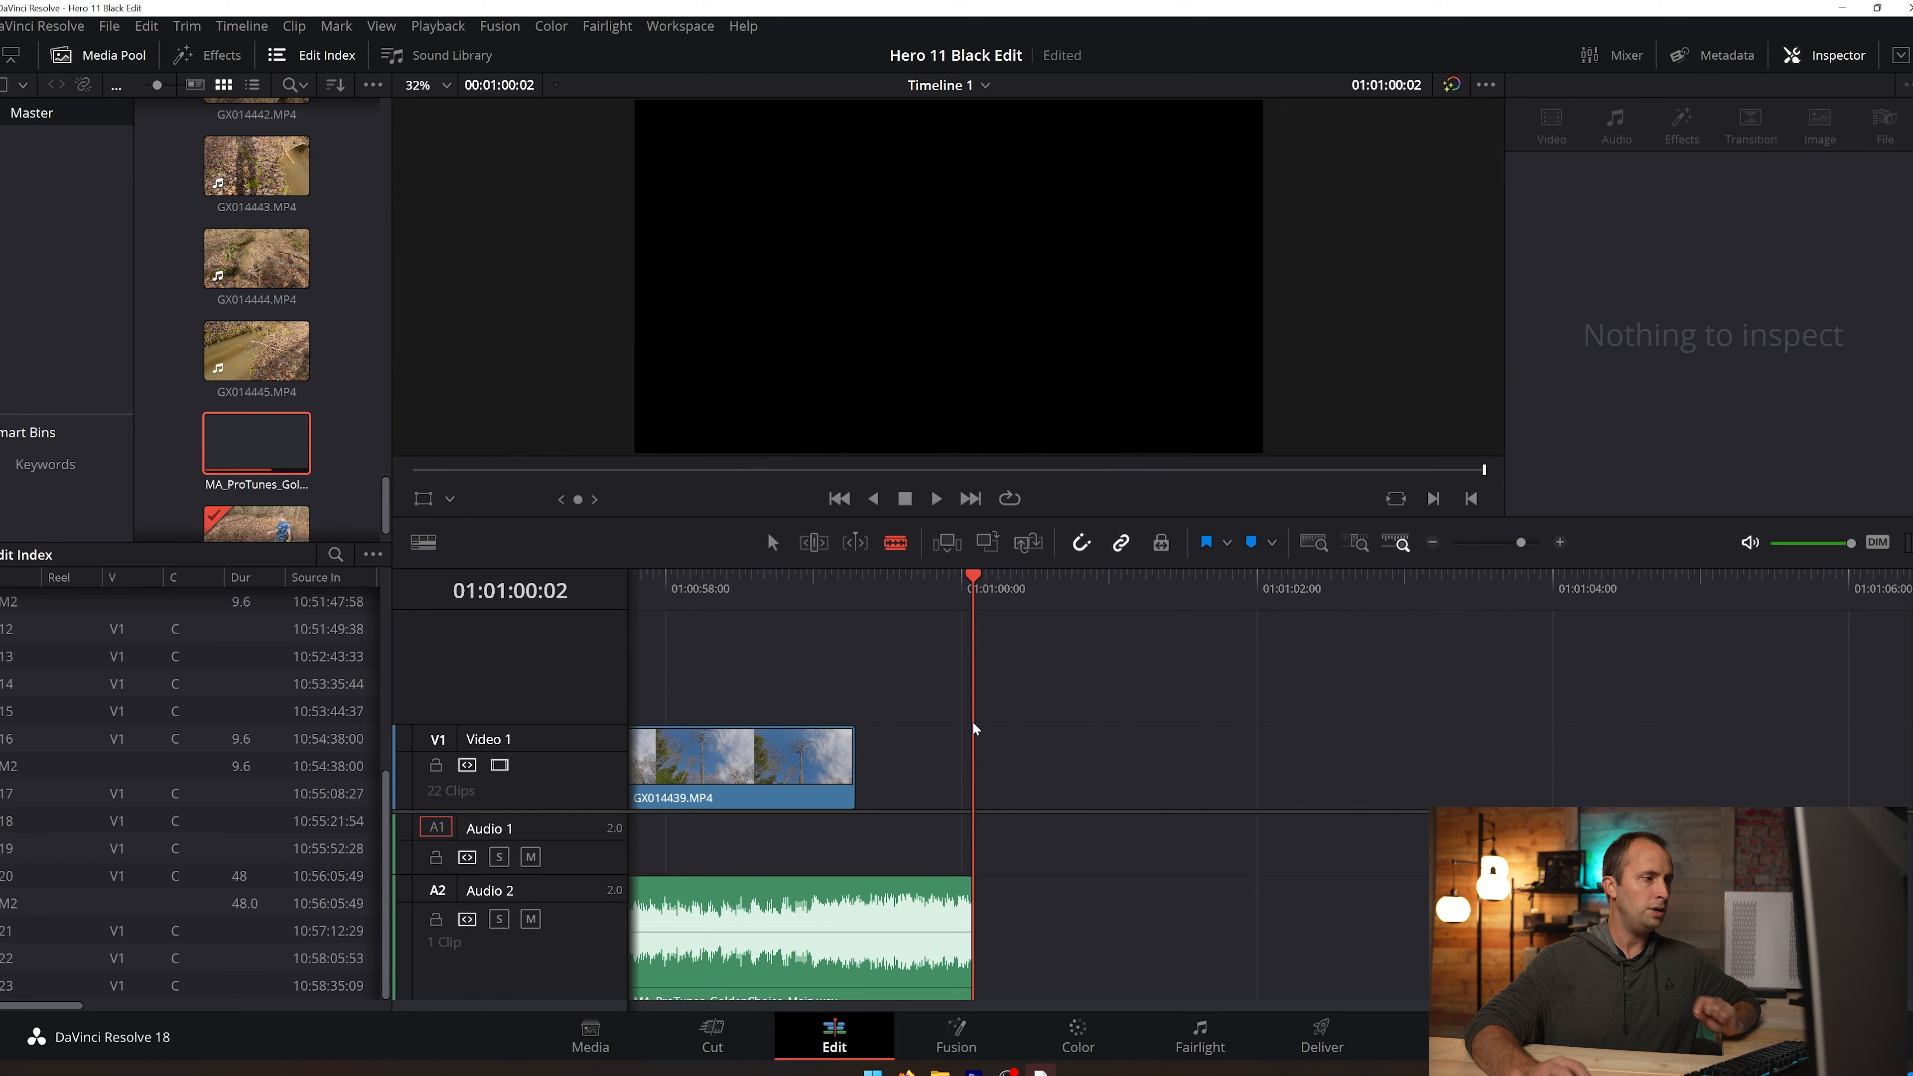
# Step: Add volume keyframes to the music clip at the end of GX014439.MP4 (01:00:59:07) and at the music's end (01:01:00:02)
pyautogui.rightClick(959, 912)
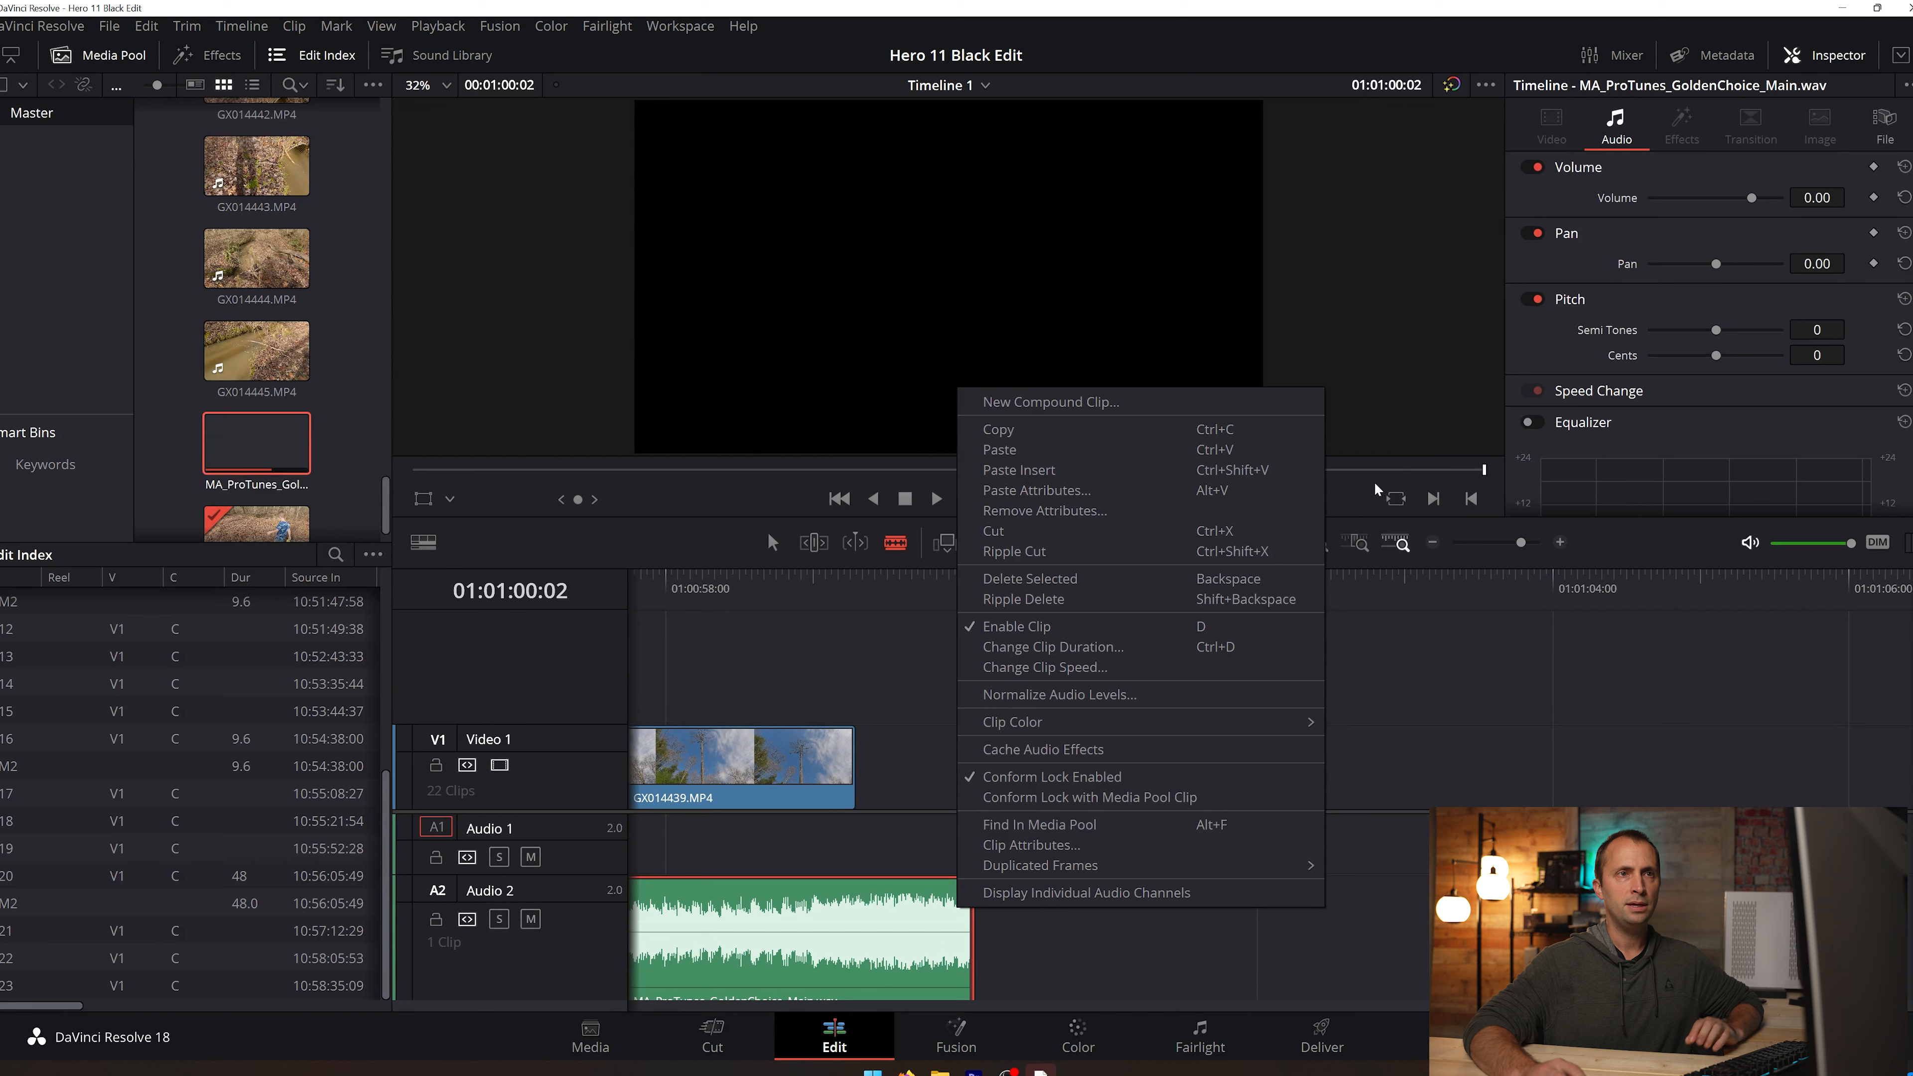
pyautogui.click(1756, 140)
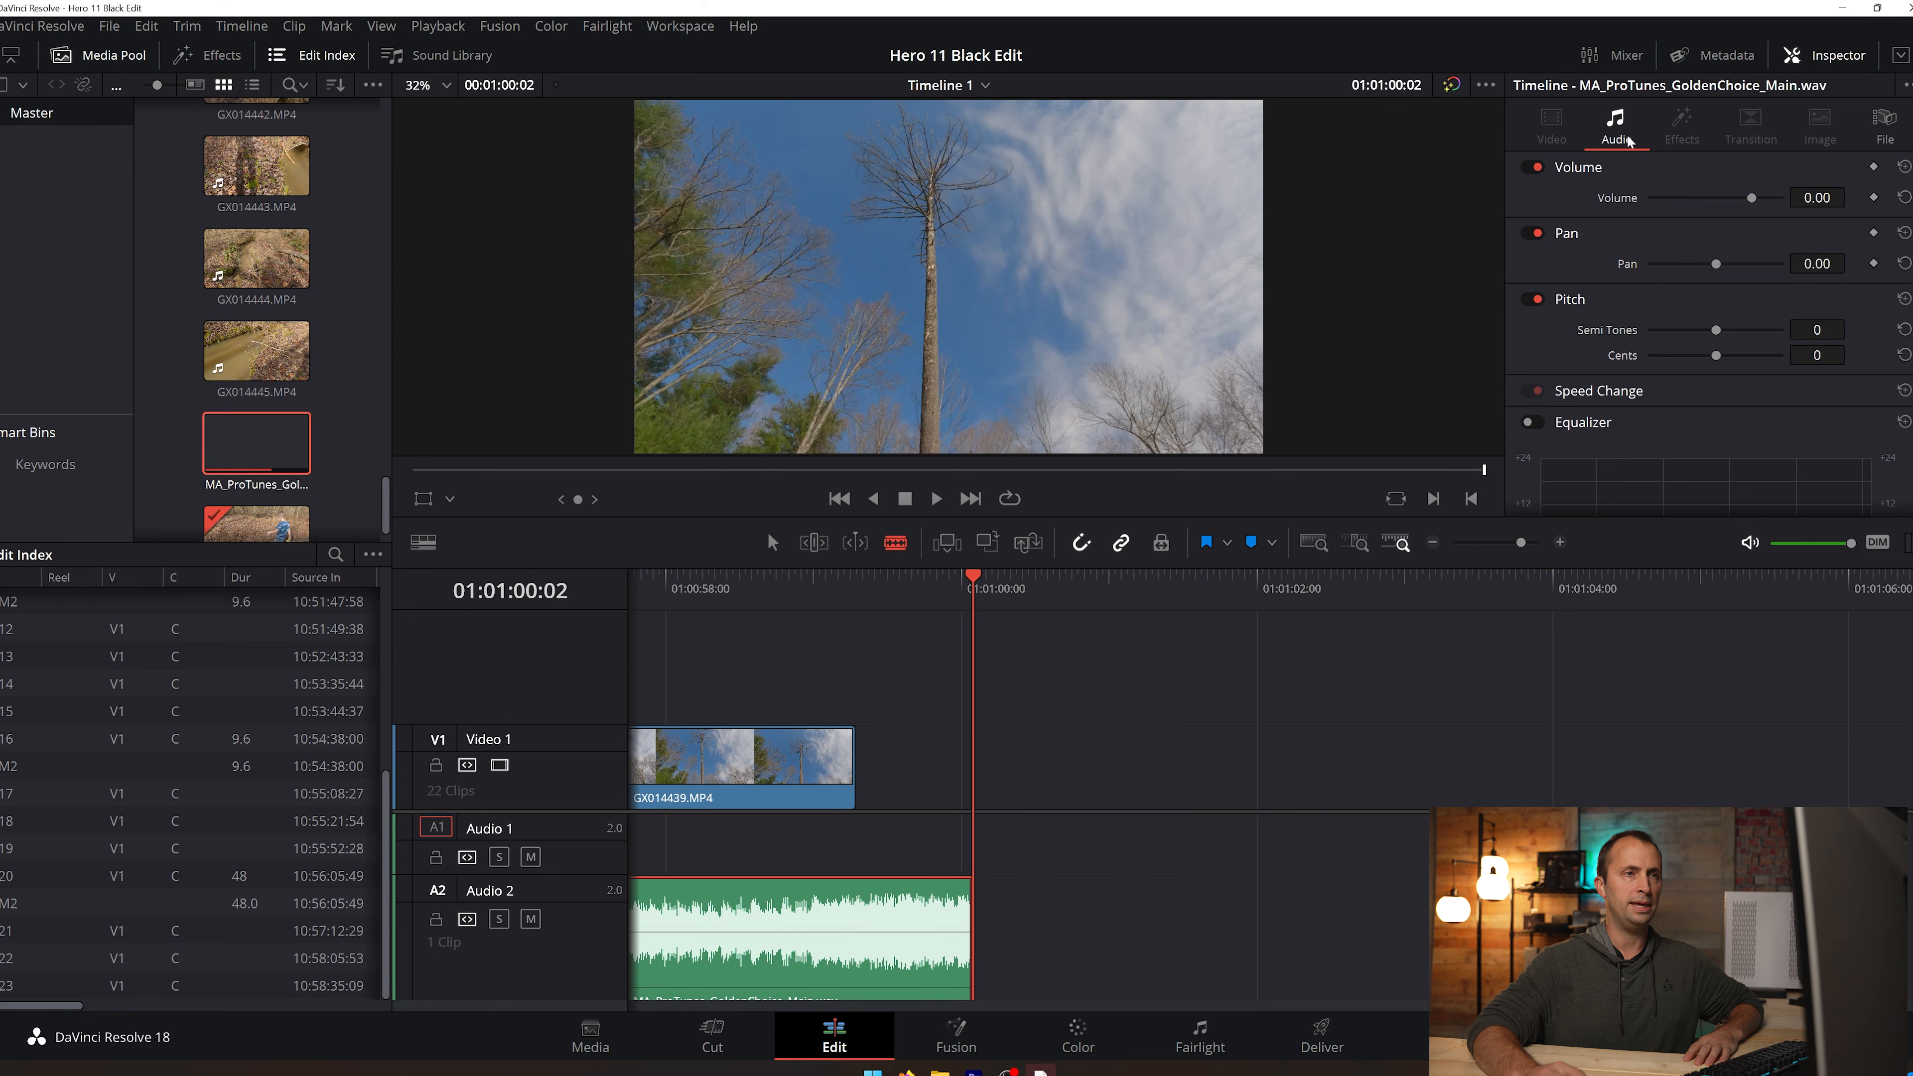
pyautogui.press('a')
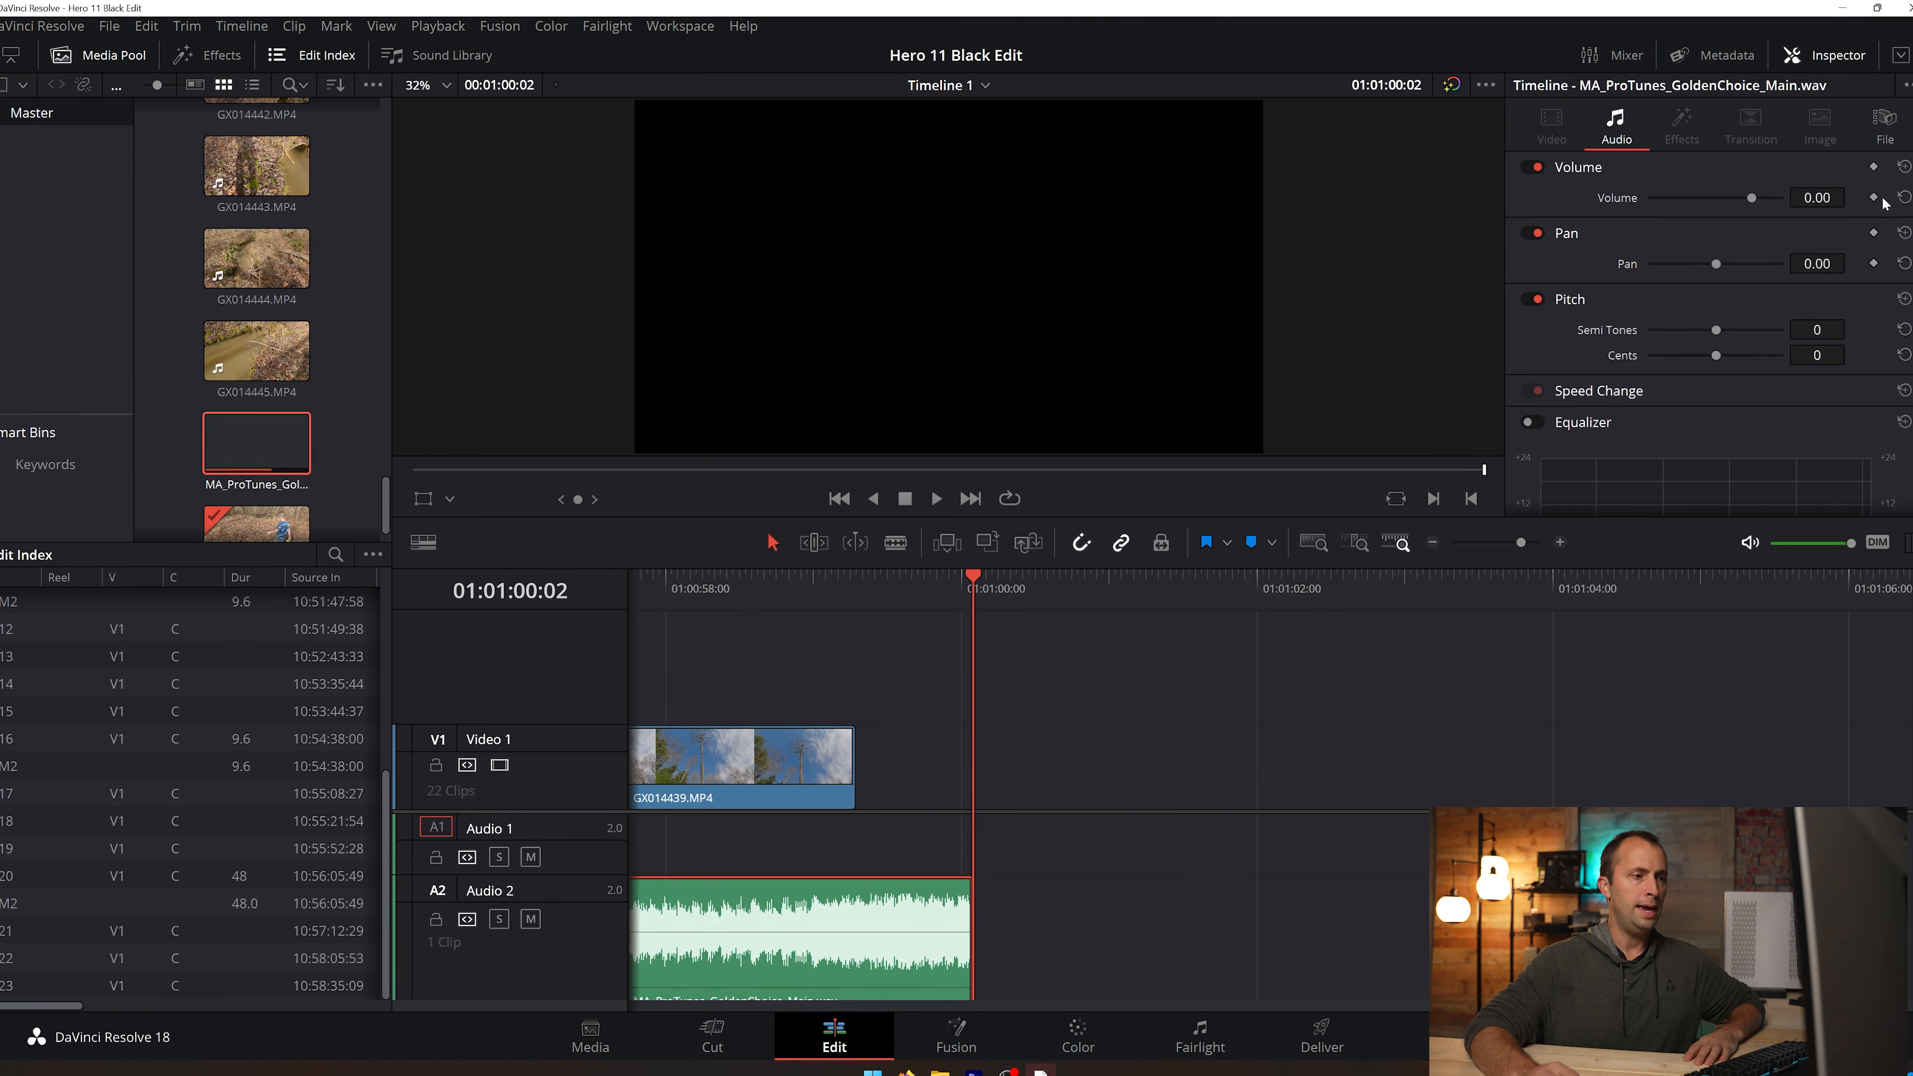
pyautogui.click(853, 594)
pyautogui.moveTo(850, 592); pyautogui.dragTo(845, 599)
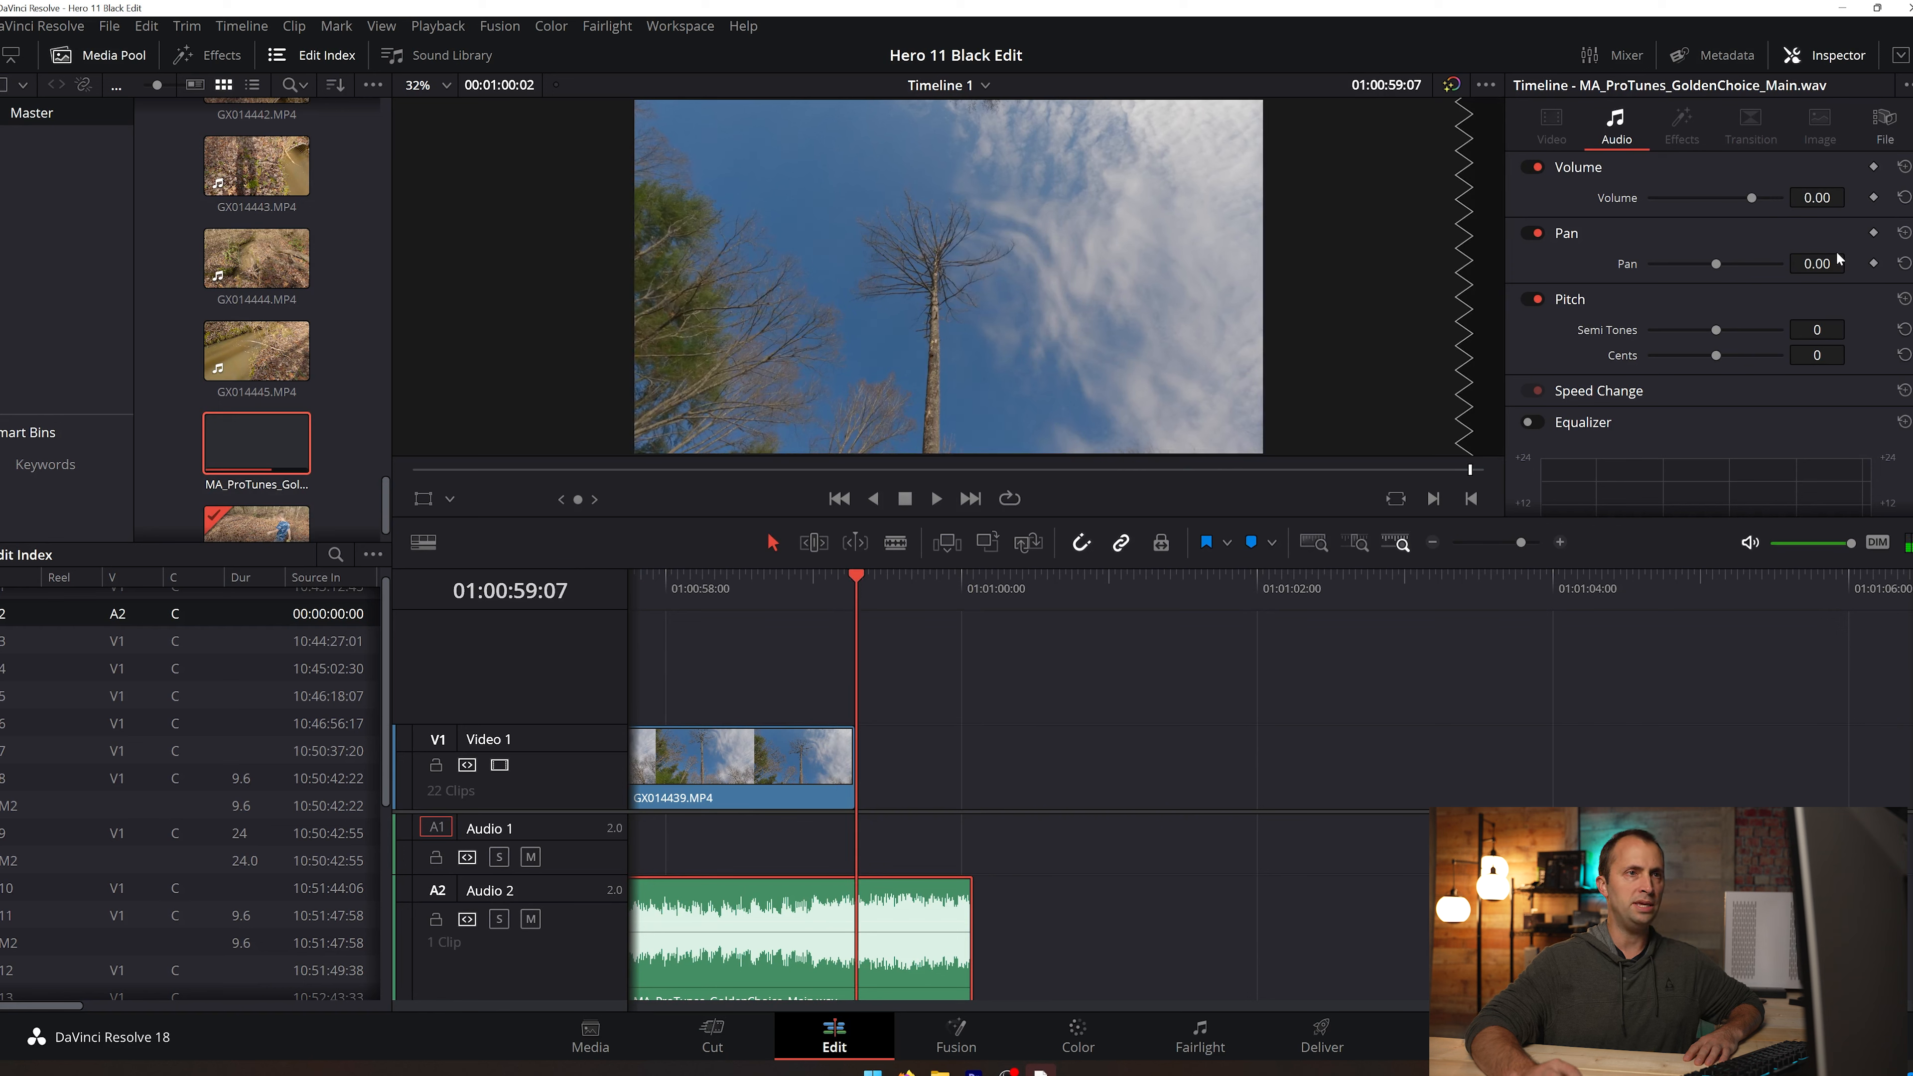
pyautogui.click(1874, 198)
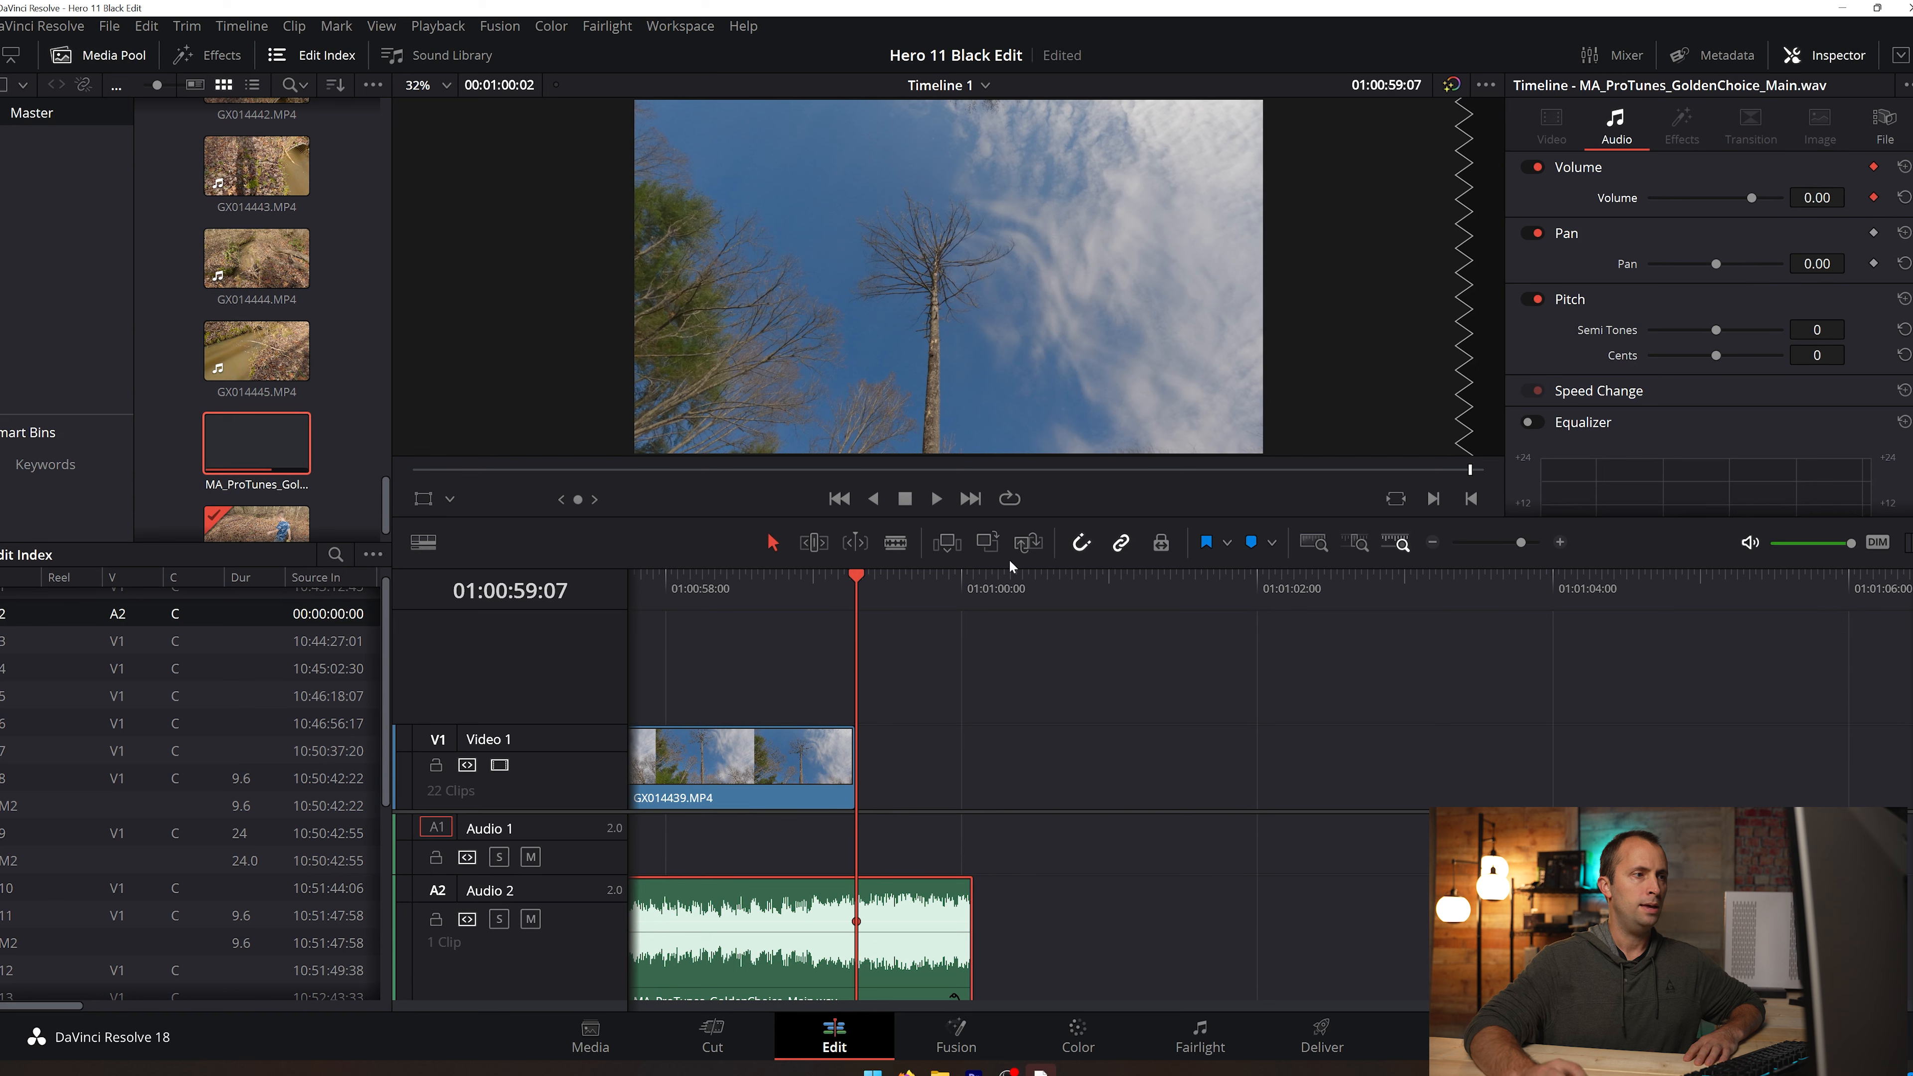
pyautogui.moveTo(861, 585); pyautogui.dragTo(974, 586)
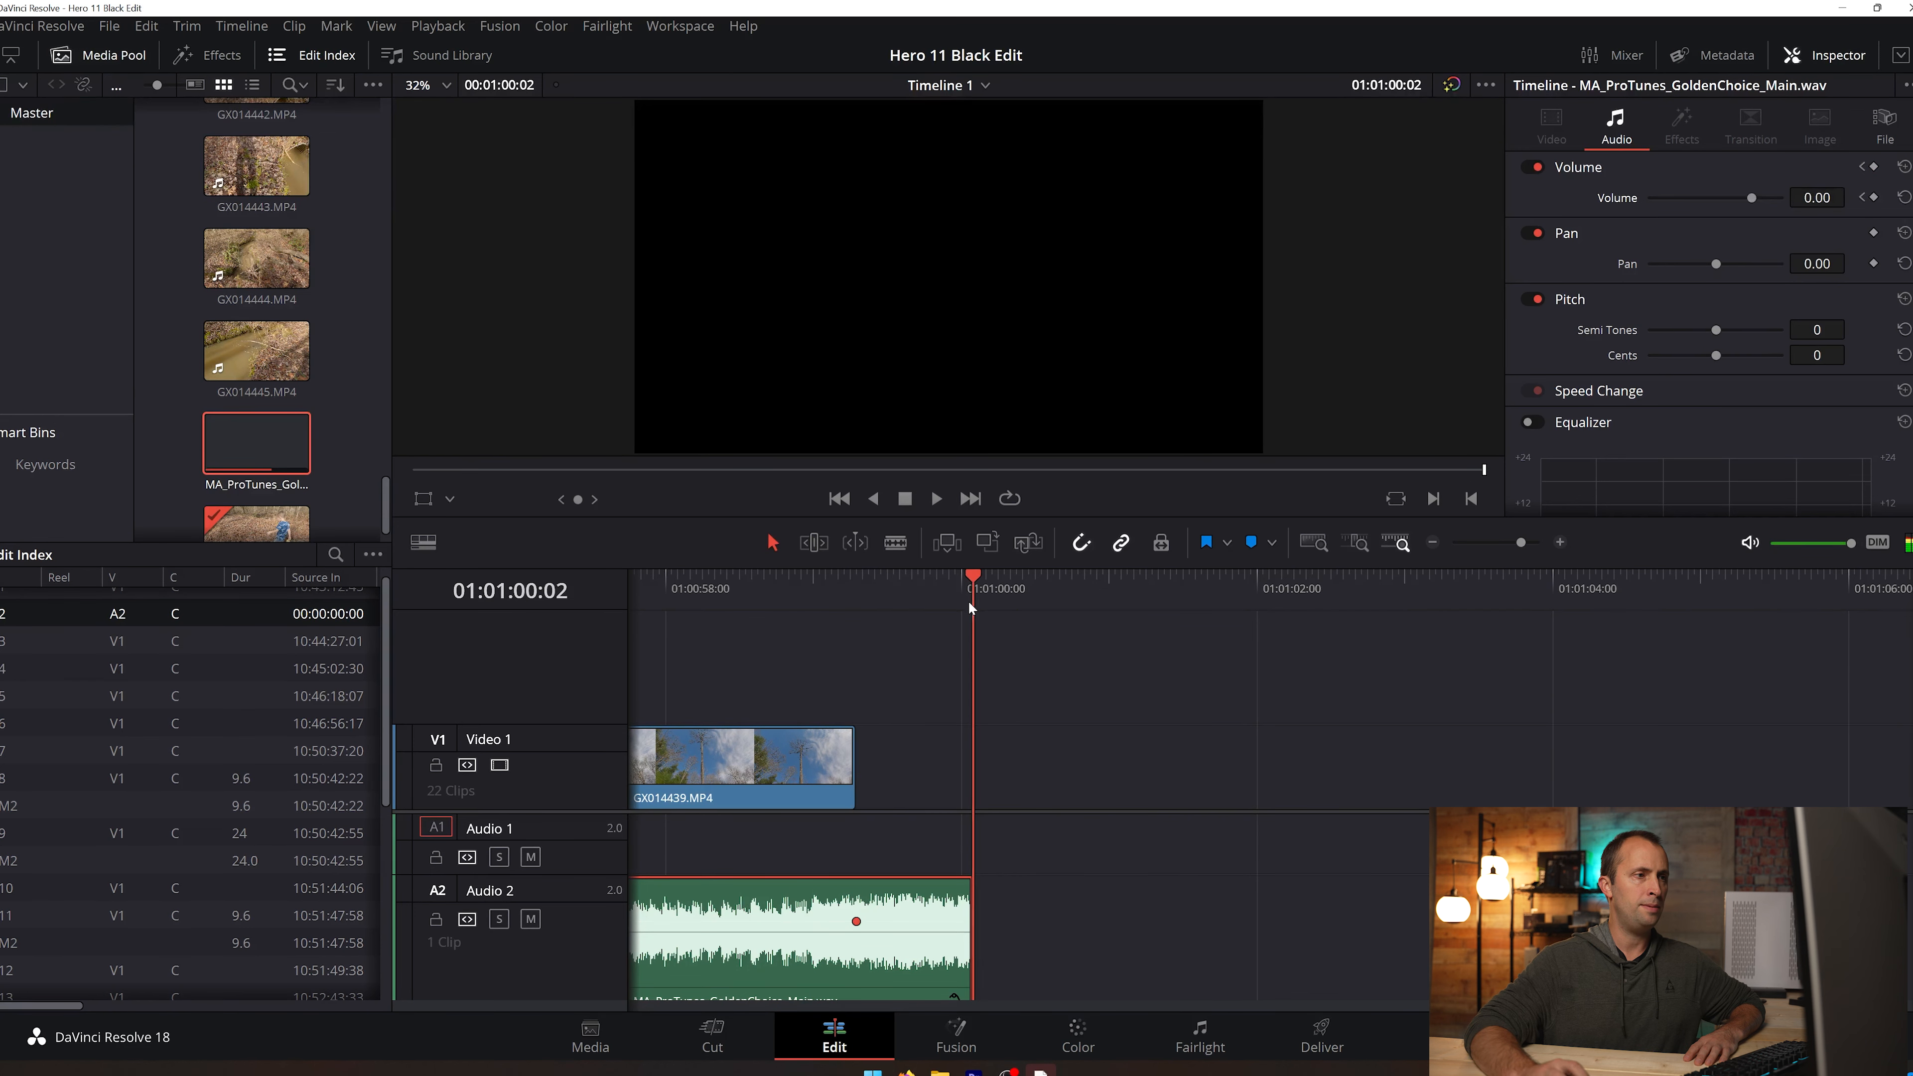
pyautogui.click(1873, 198)
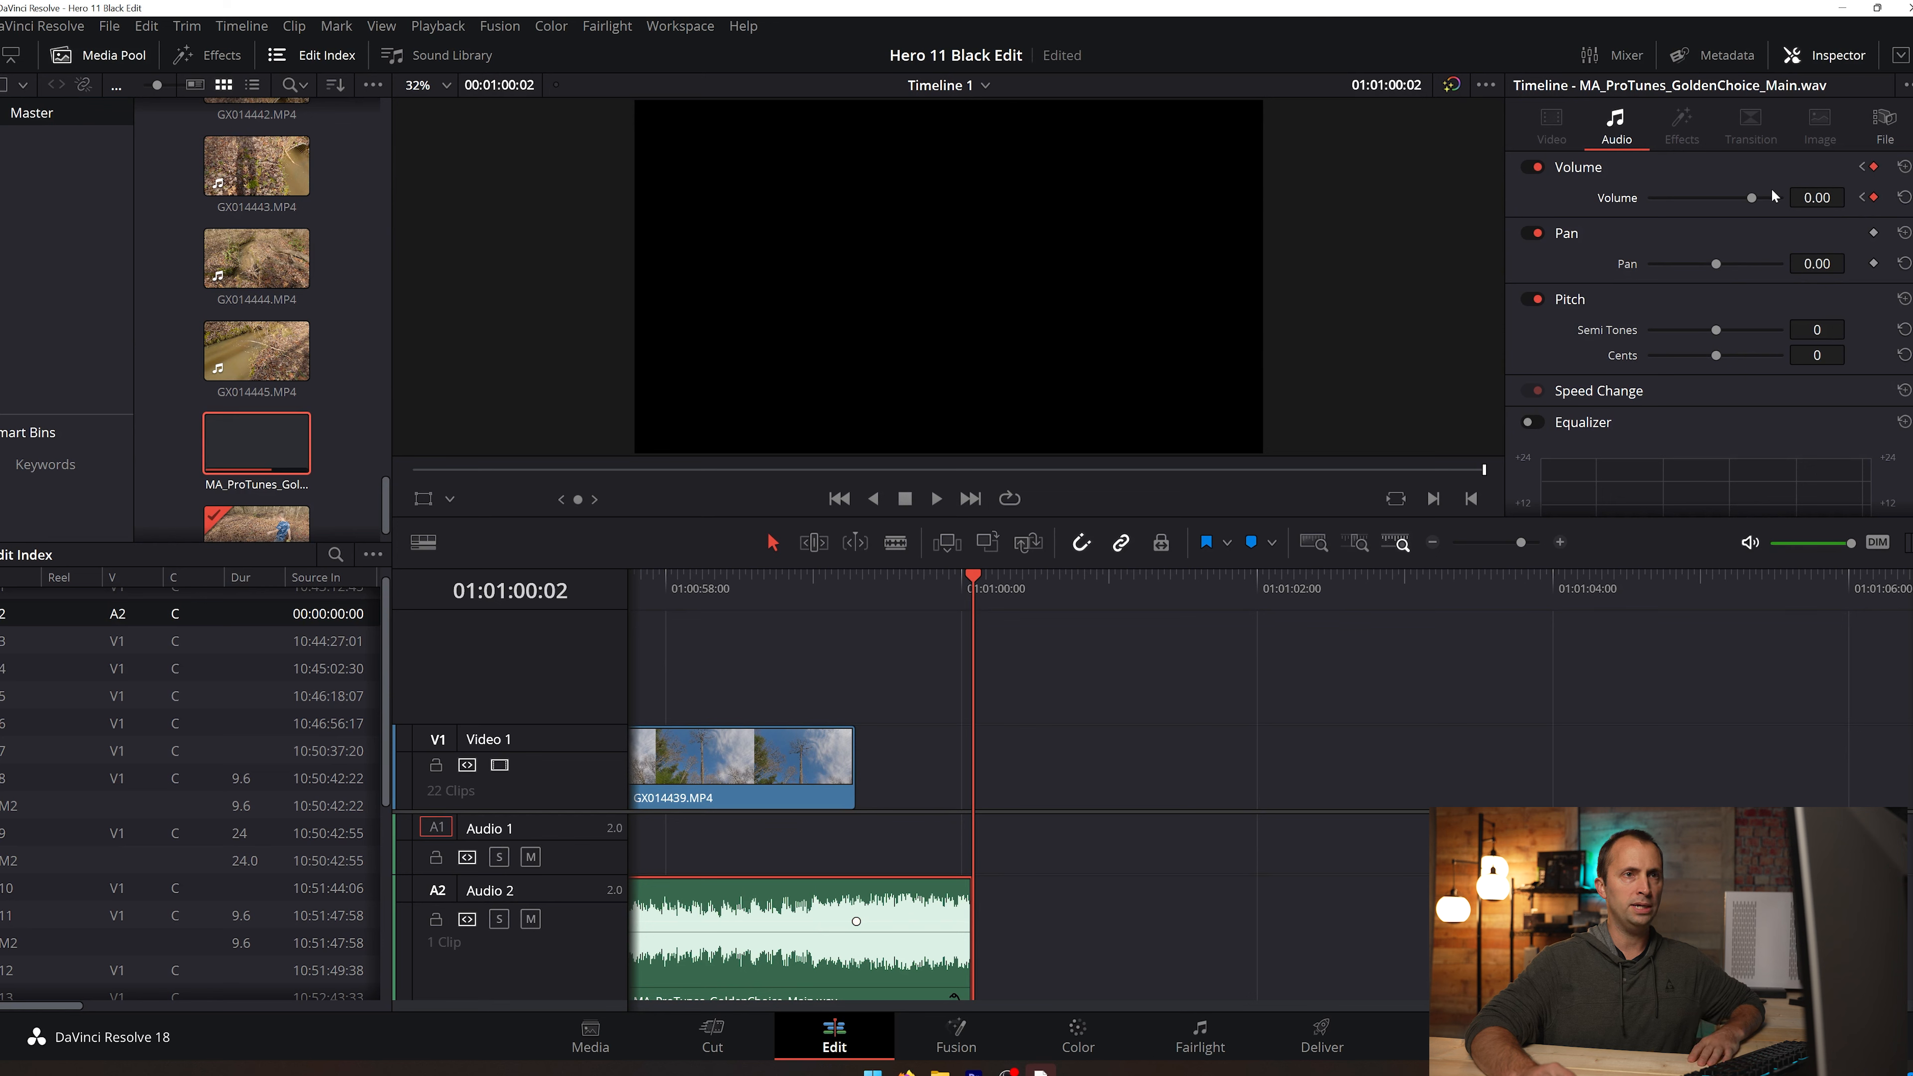
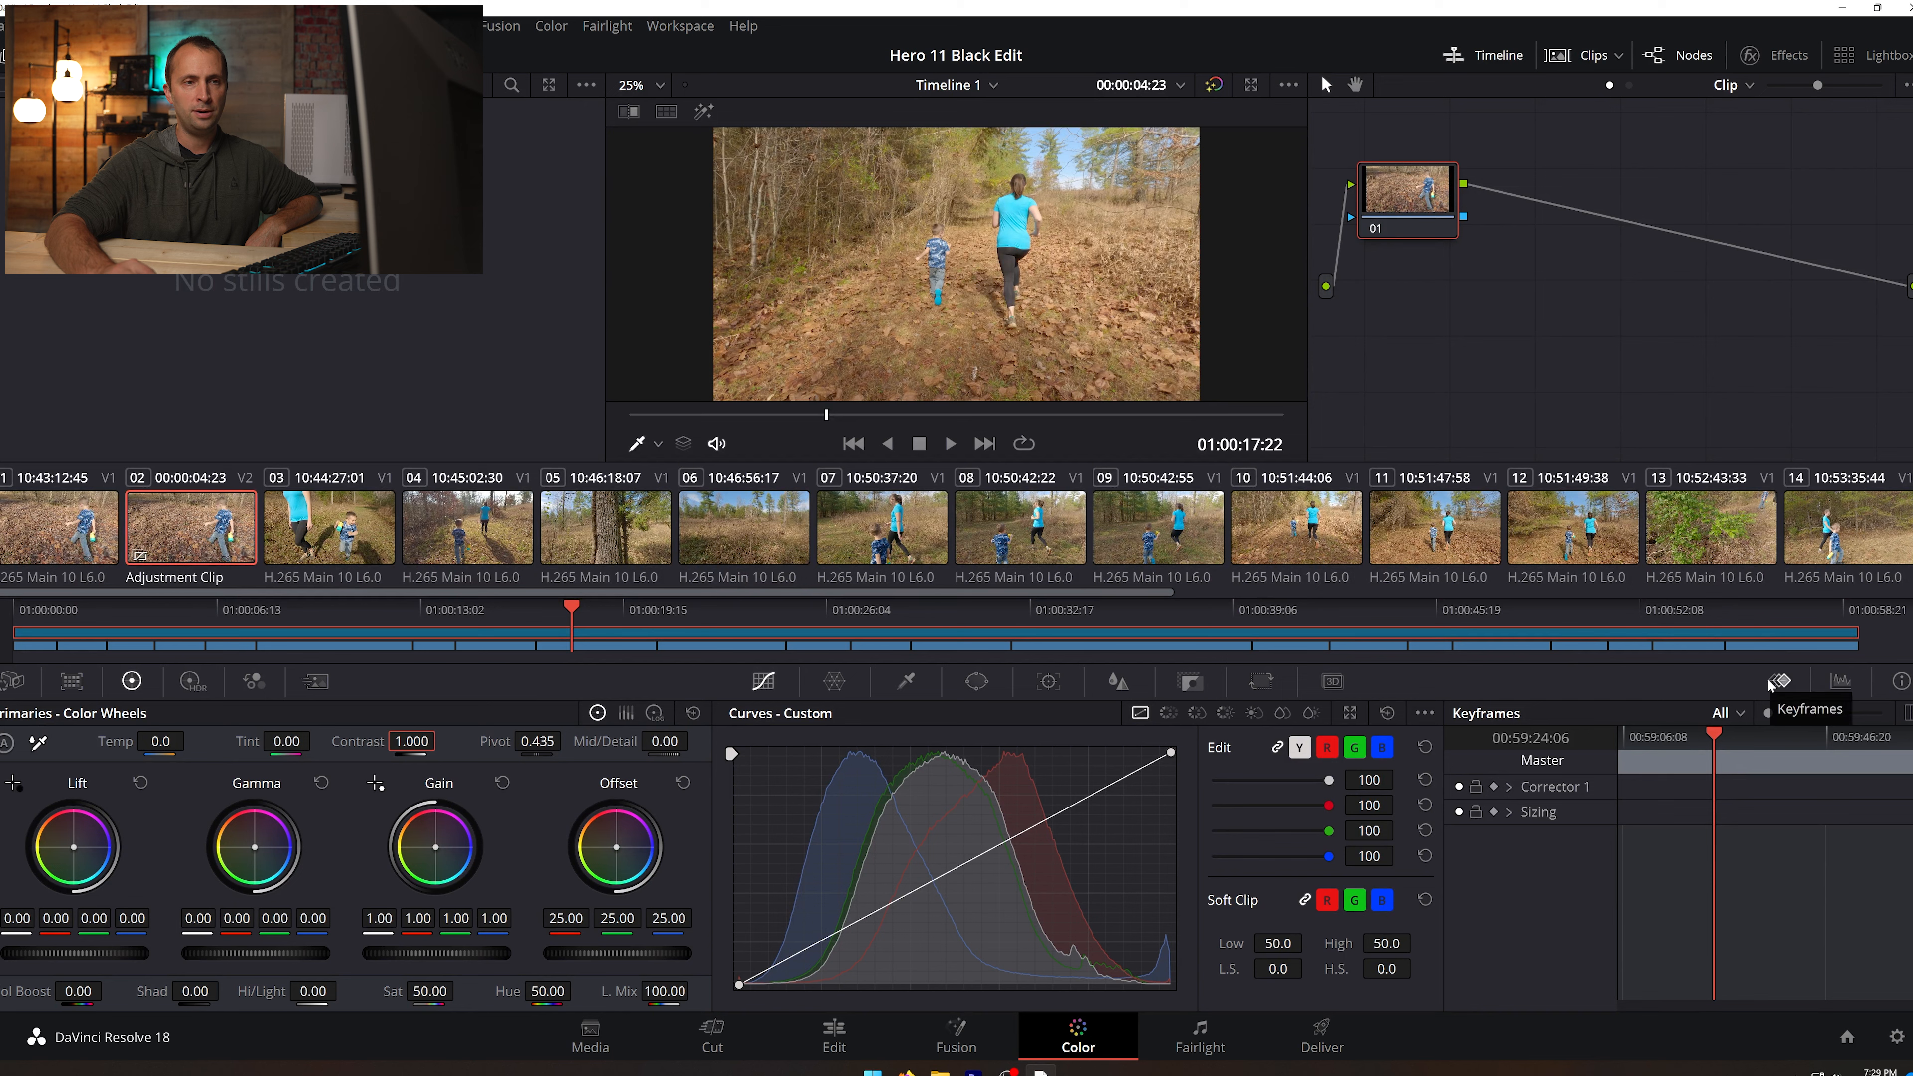
# Step: Display the video scopes for the adjustment clip as a waveform
pyautogui.click(1843, 683)
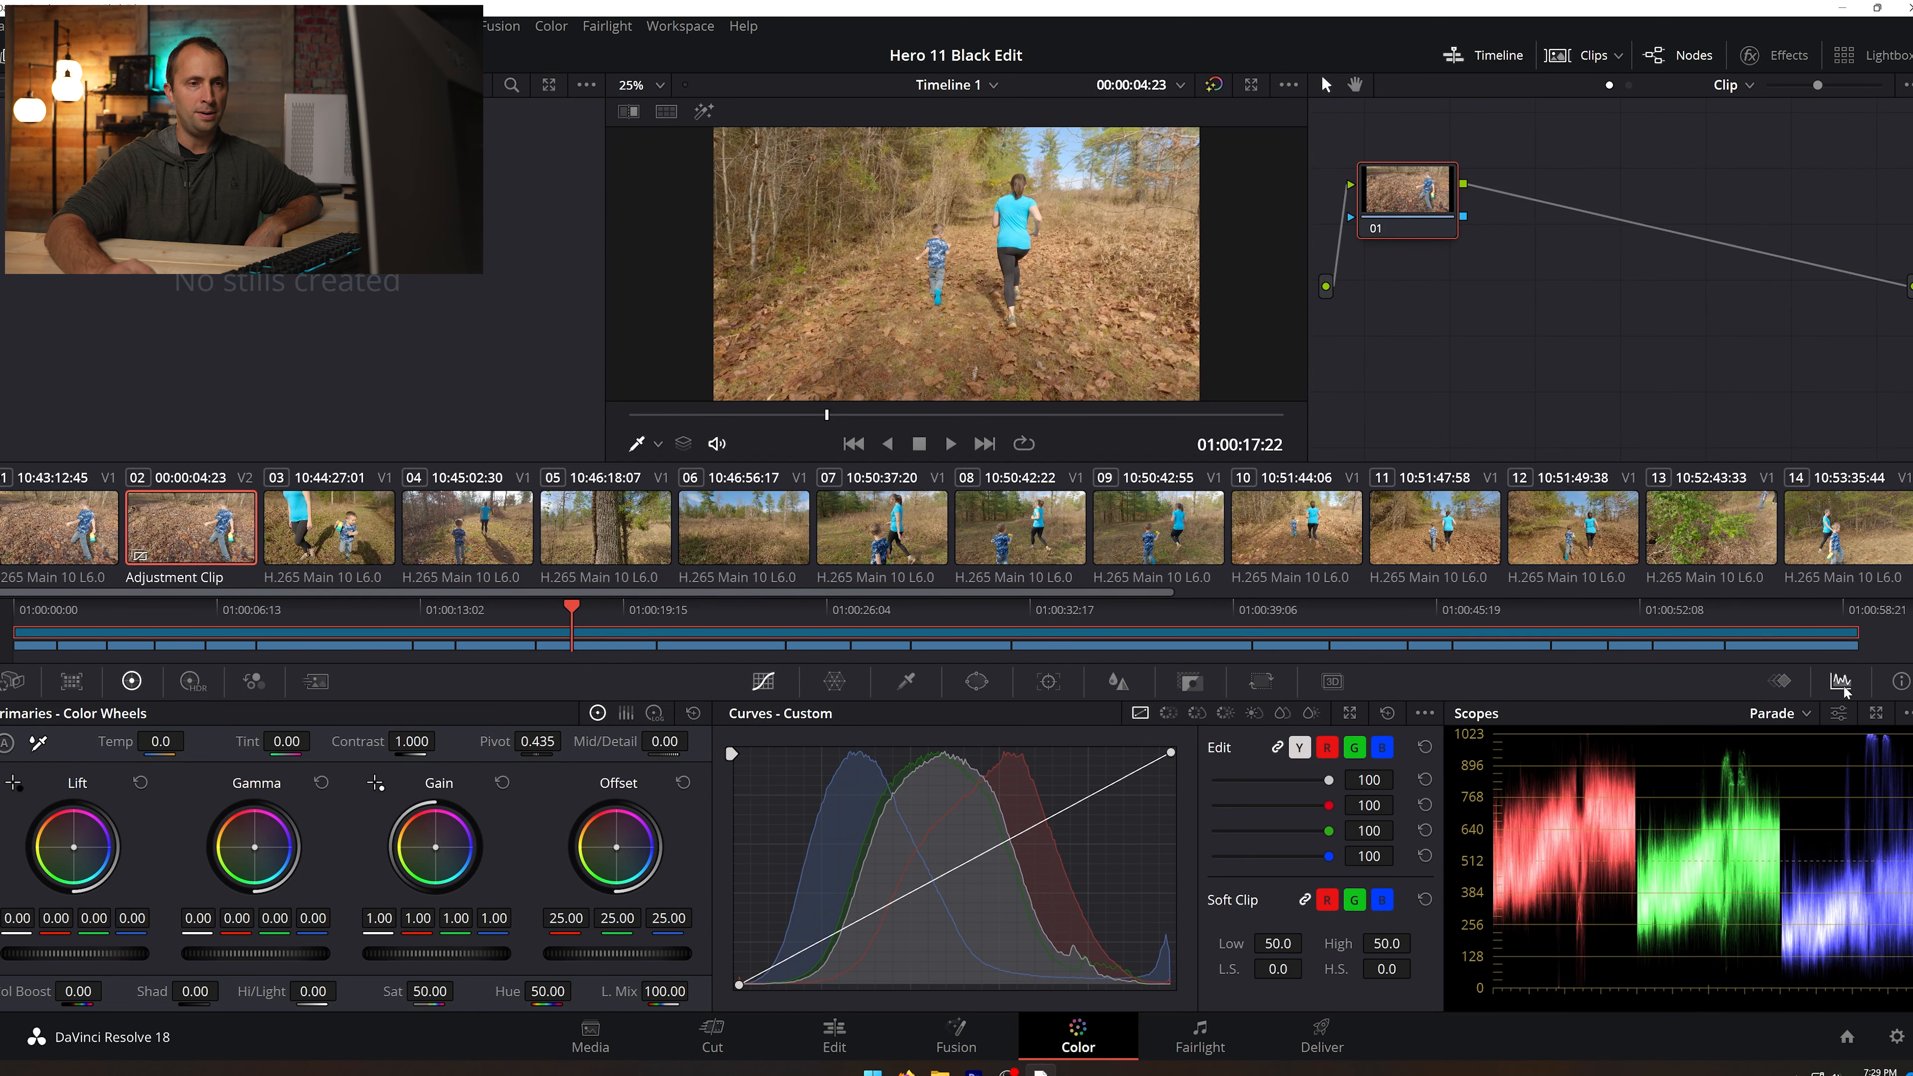
pyautogui.click(1805, 715)
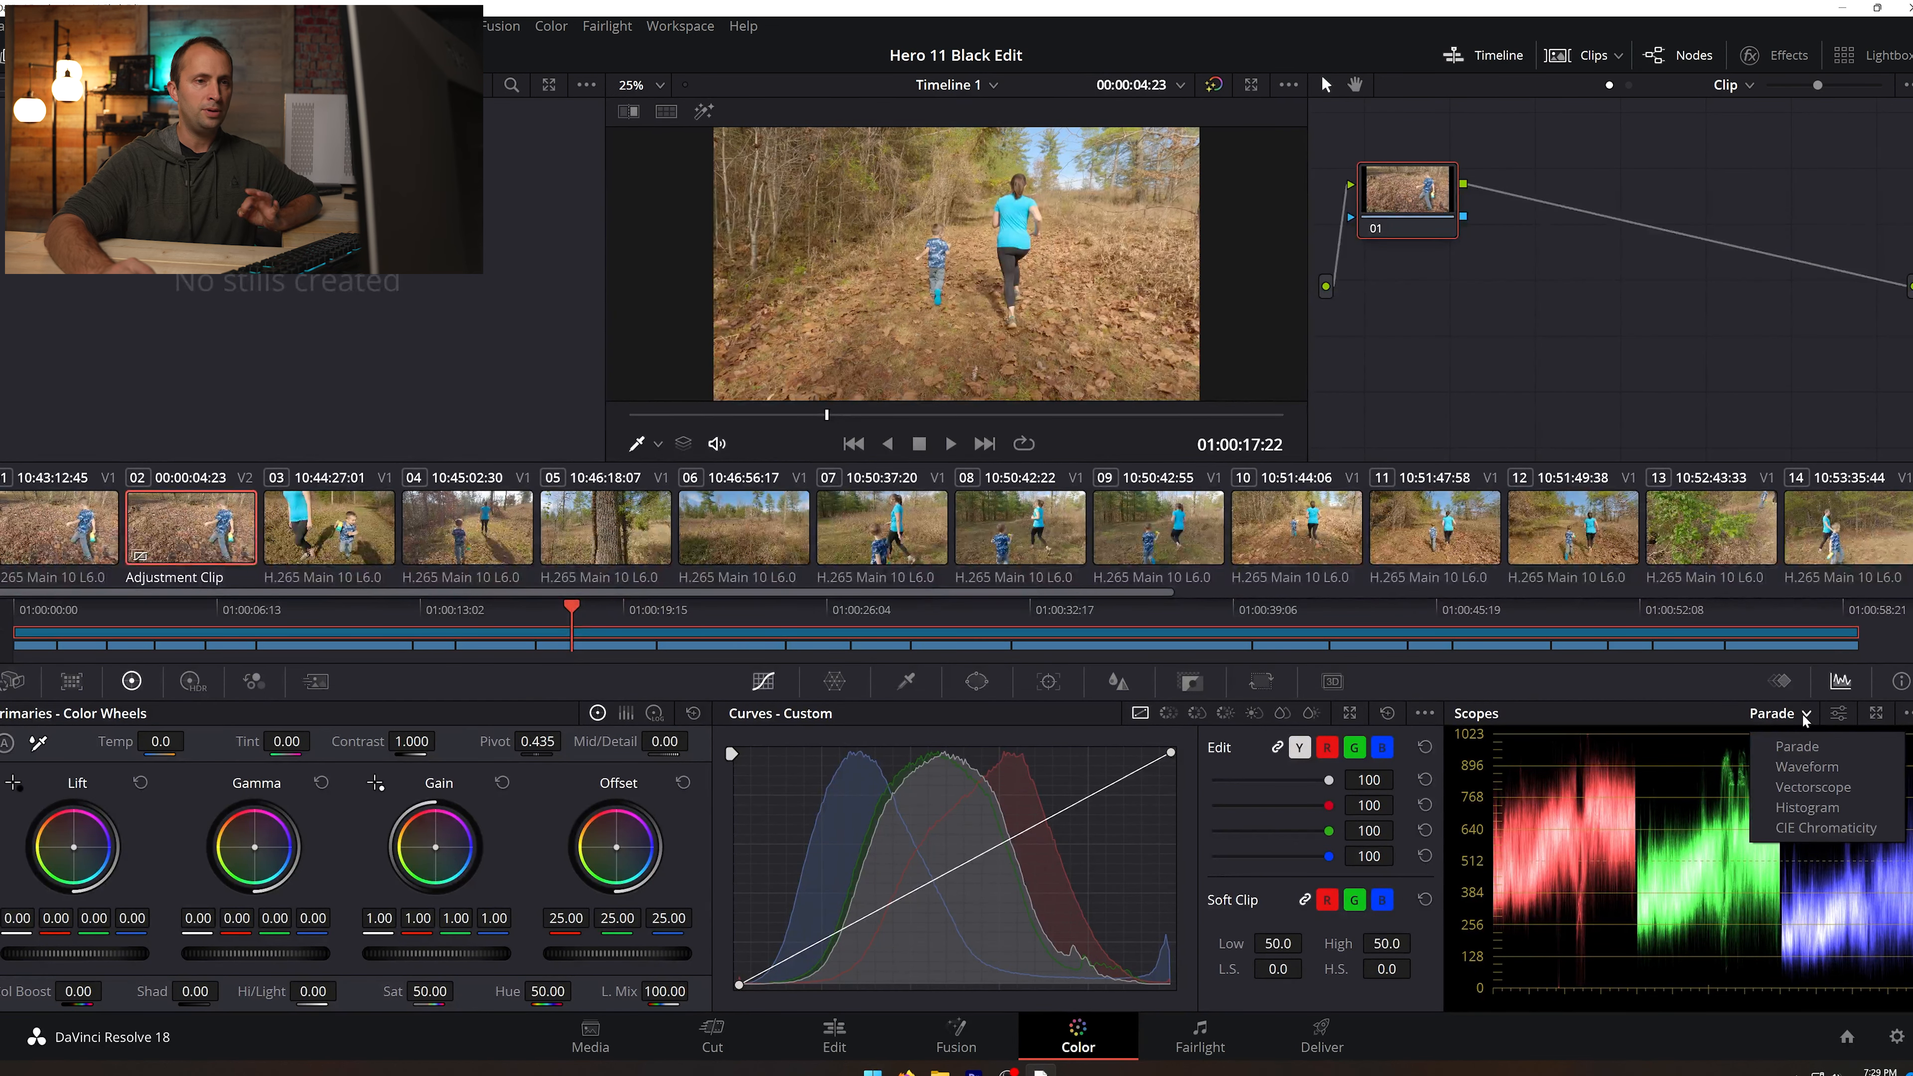
pyautogui.click(1796, 769)
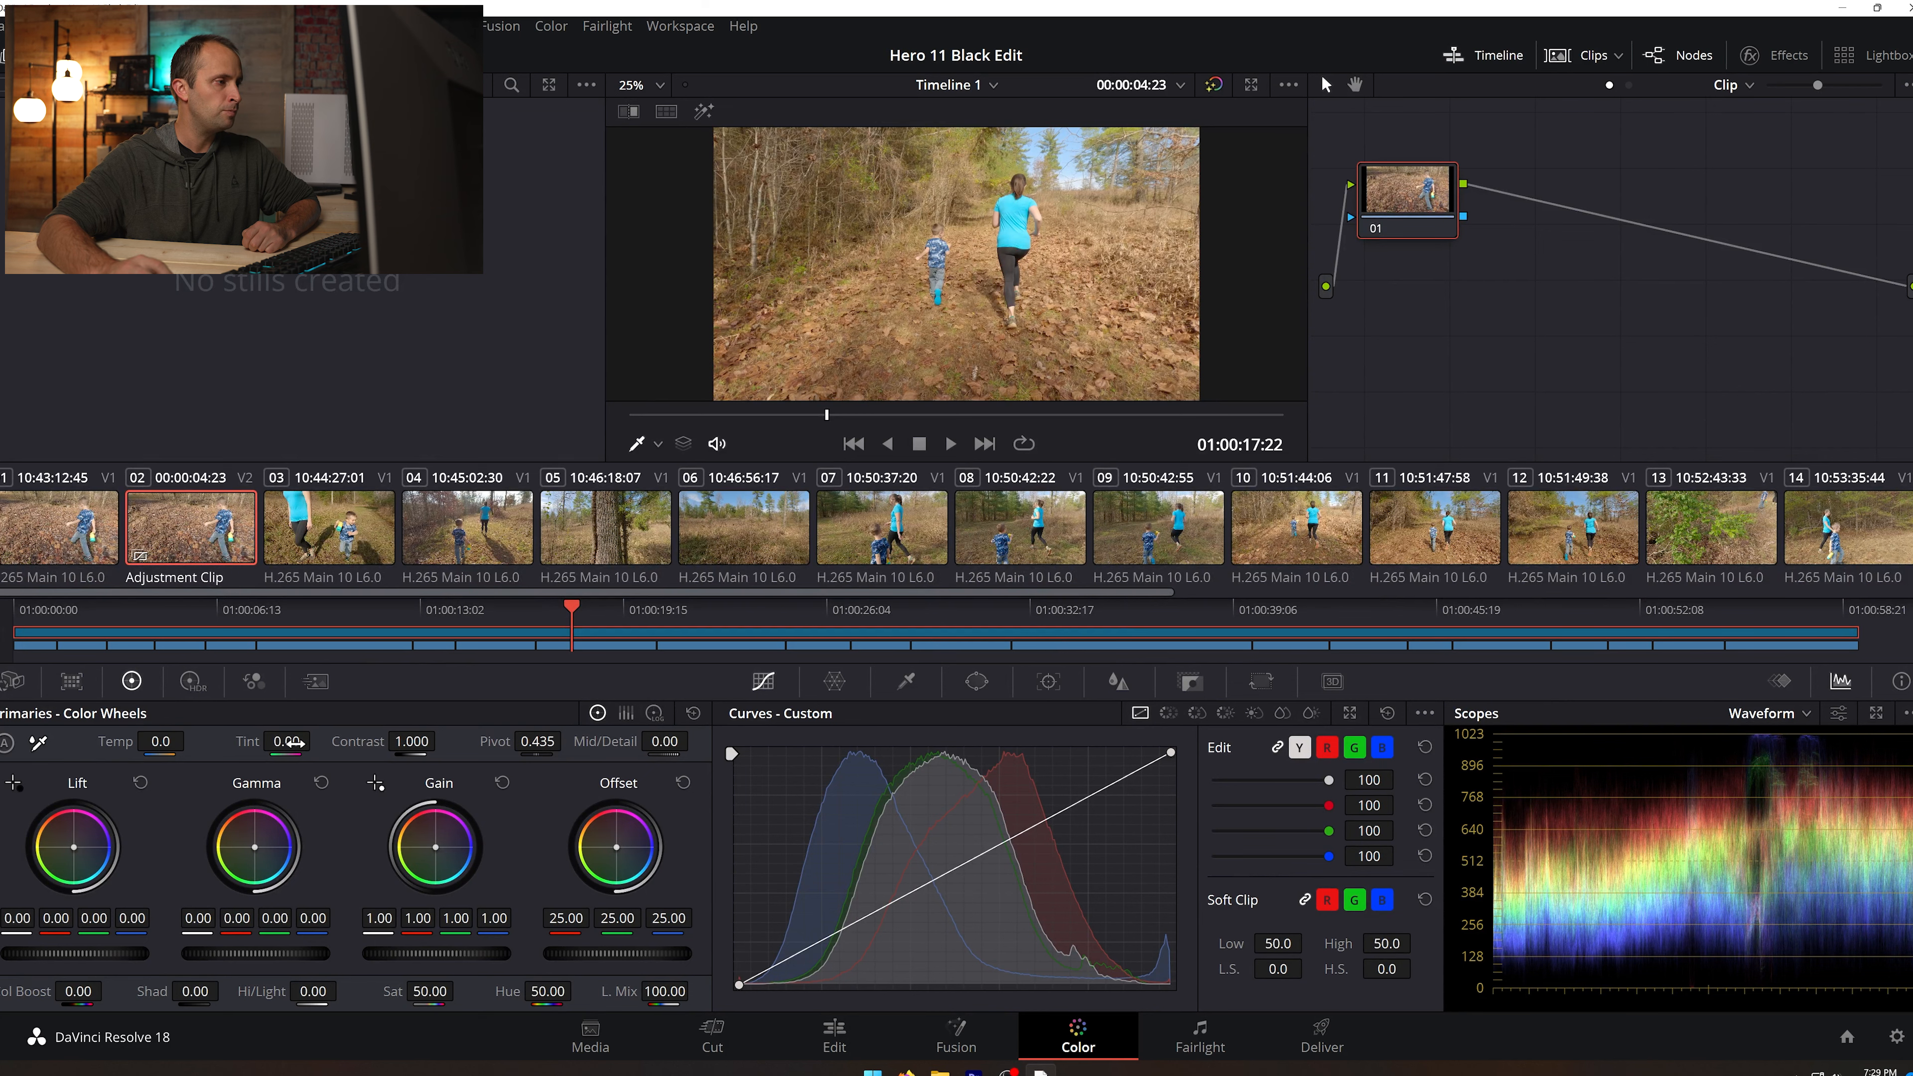
# Step: Raise the adjustment clip's contrast to 1.300 while checking the waveform
pyautogui.moveTo(414, 744); pyautogui.dragTo(415, 745)
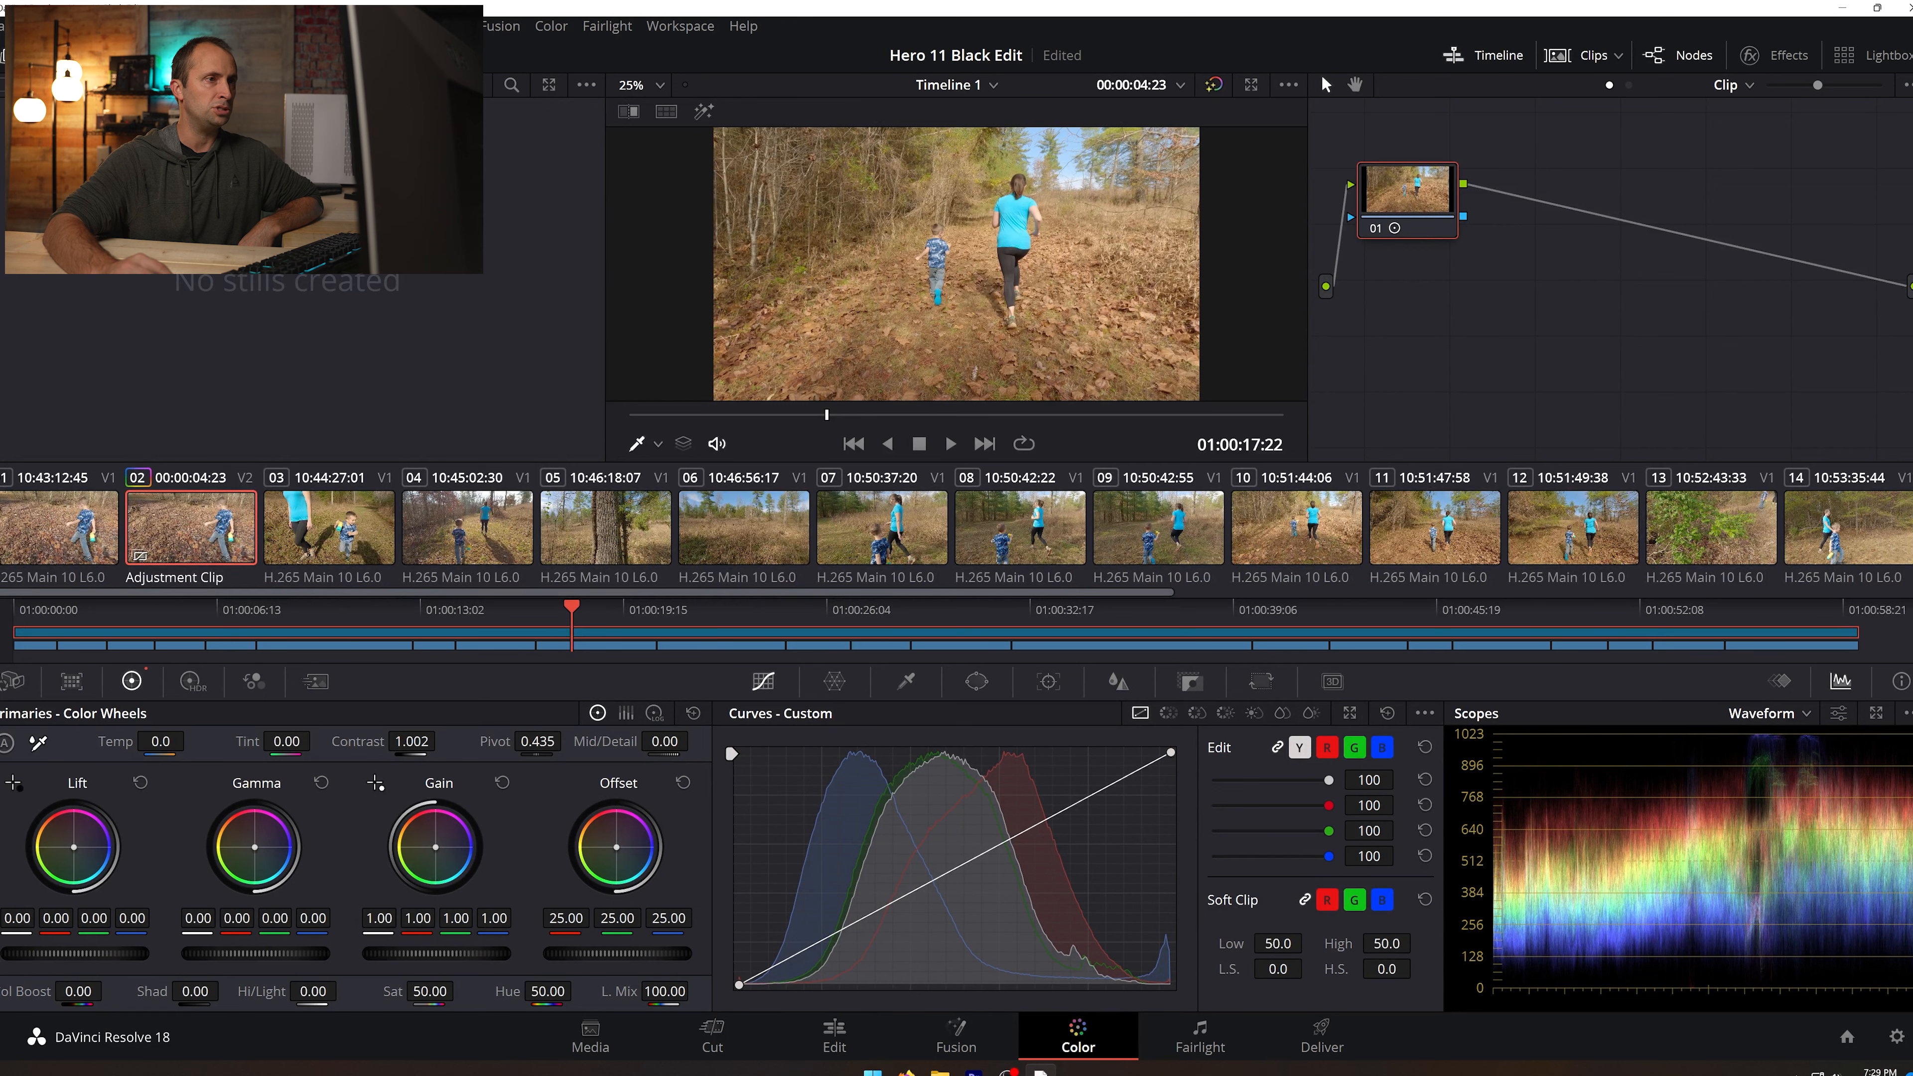
pyautogui.moveTo(411, 740); pyautogui.dragTo(434, 741)
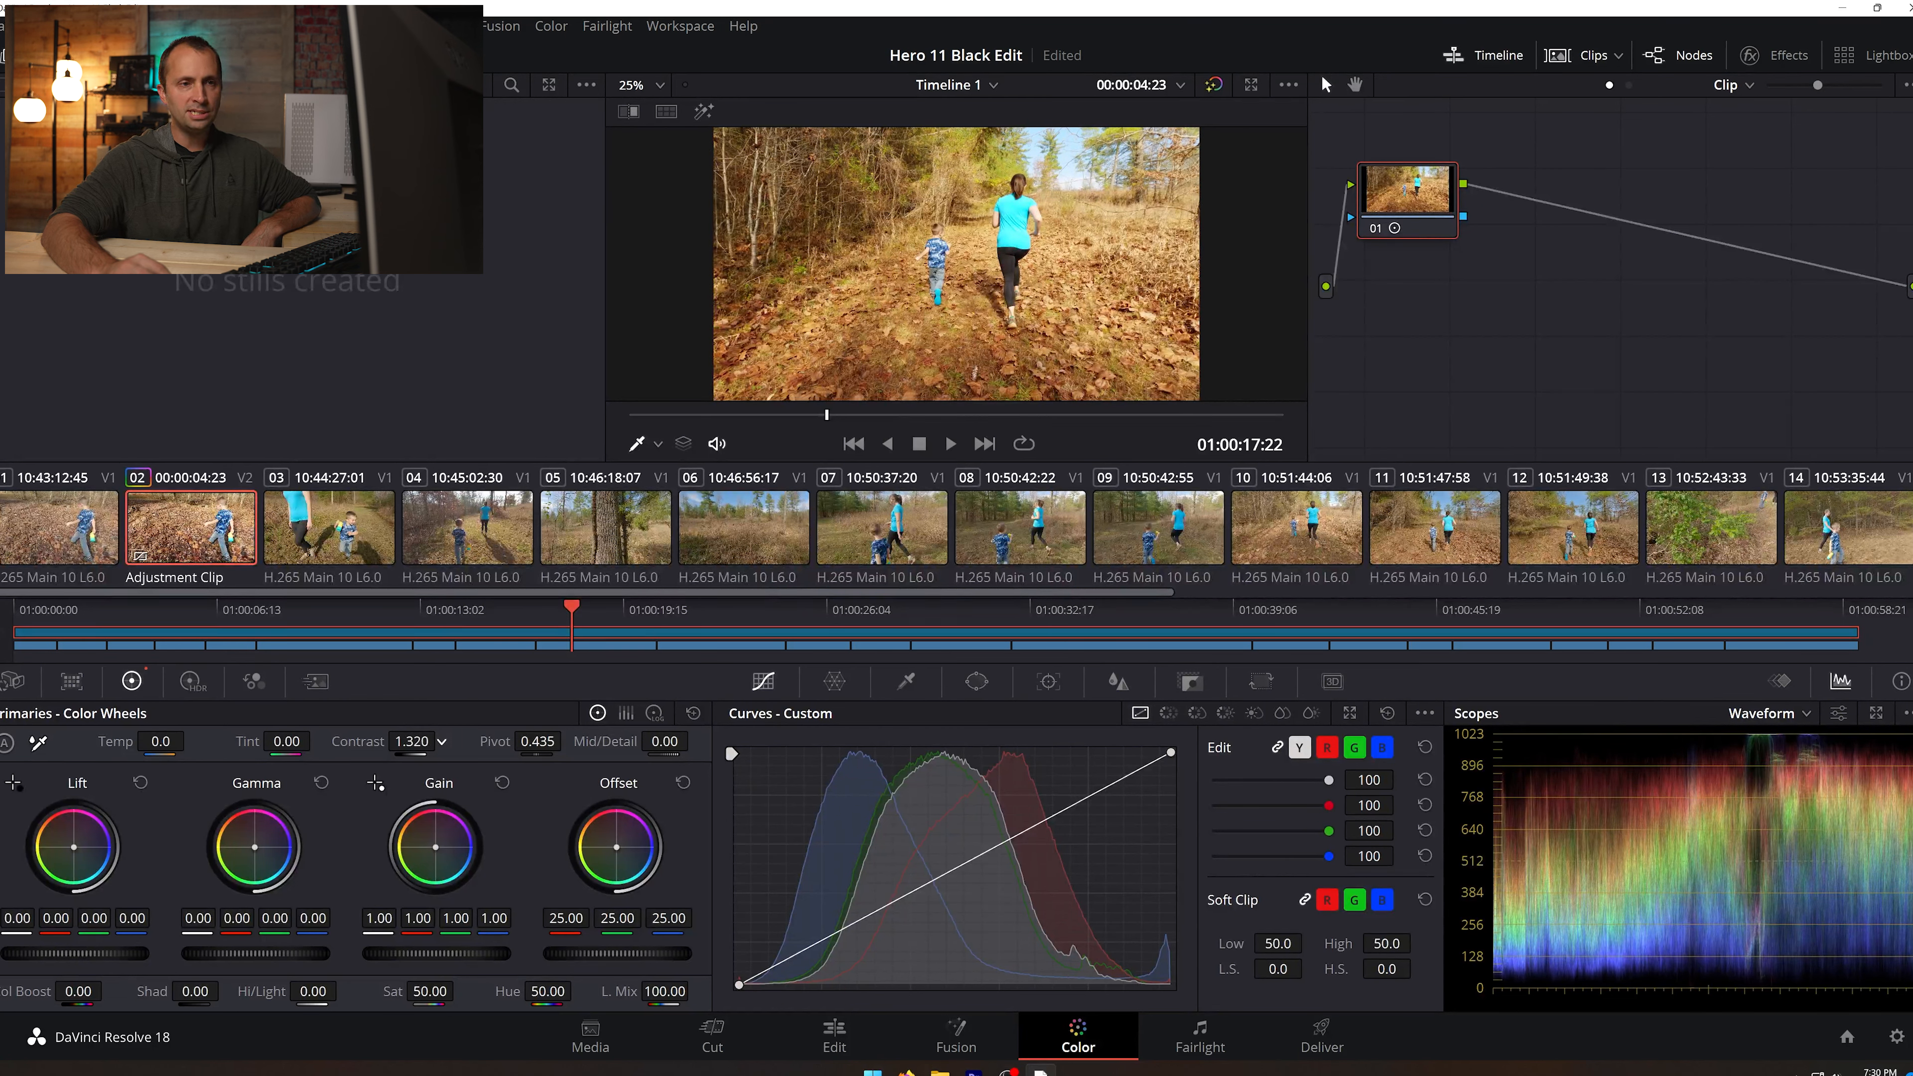
pyautogui.moveTo(434, 741); pyautogui.dragTo(419, 740)
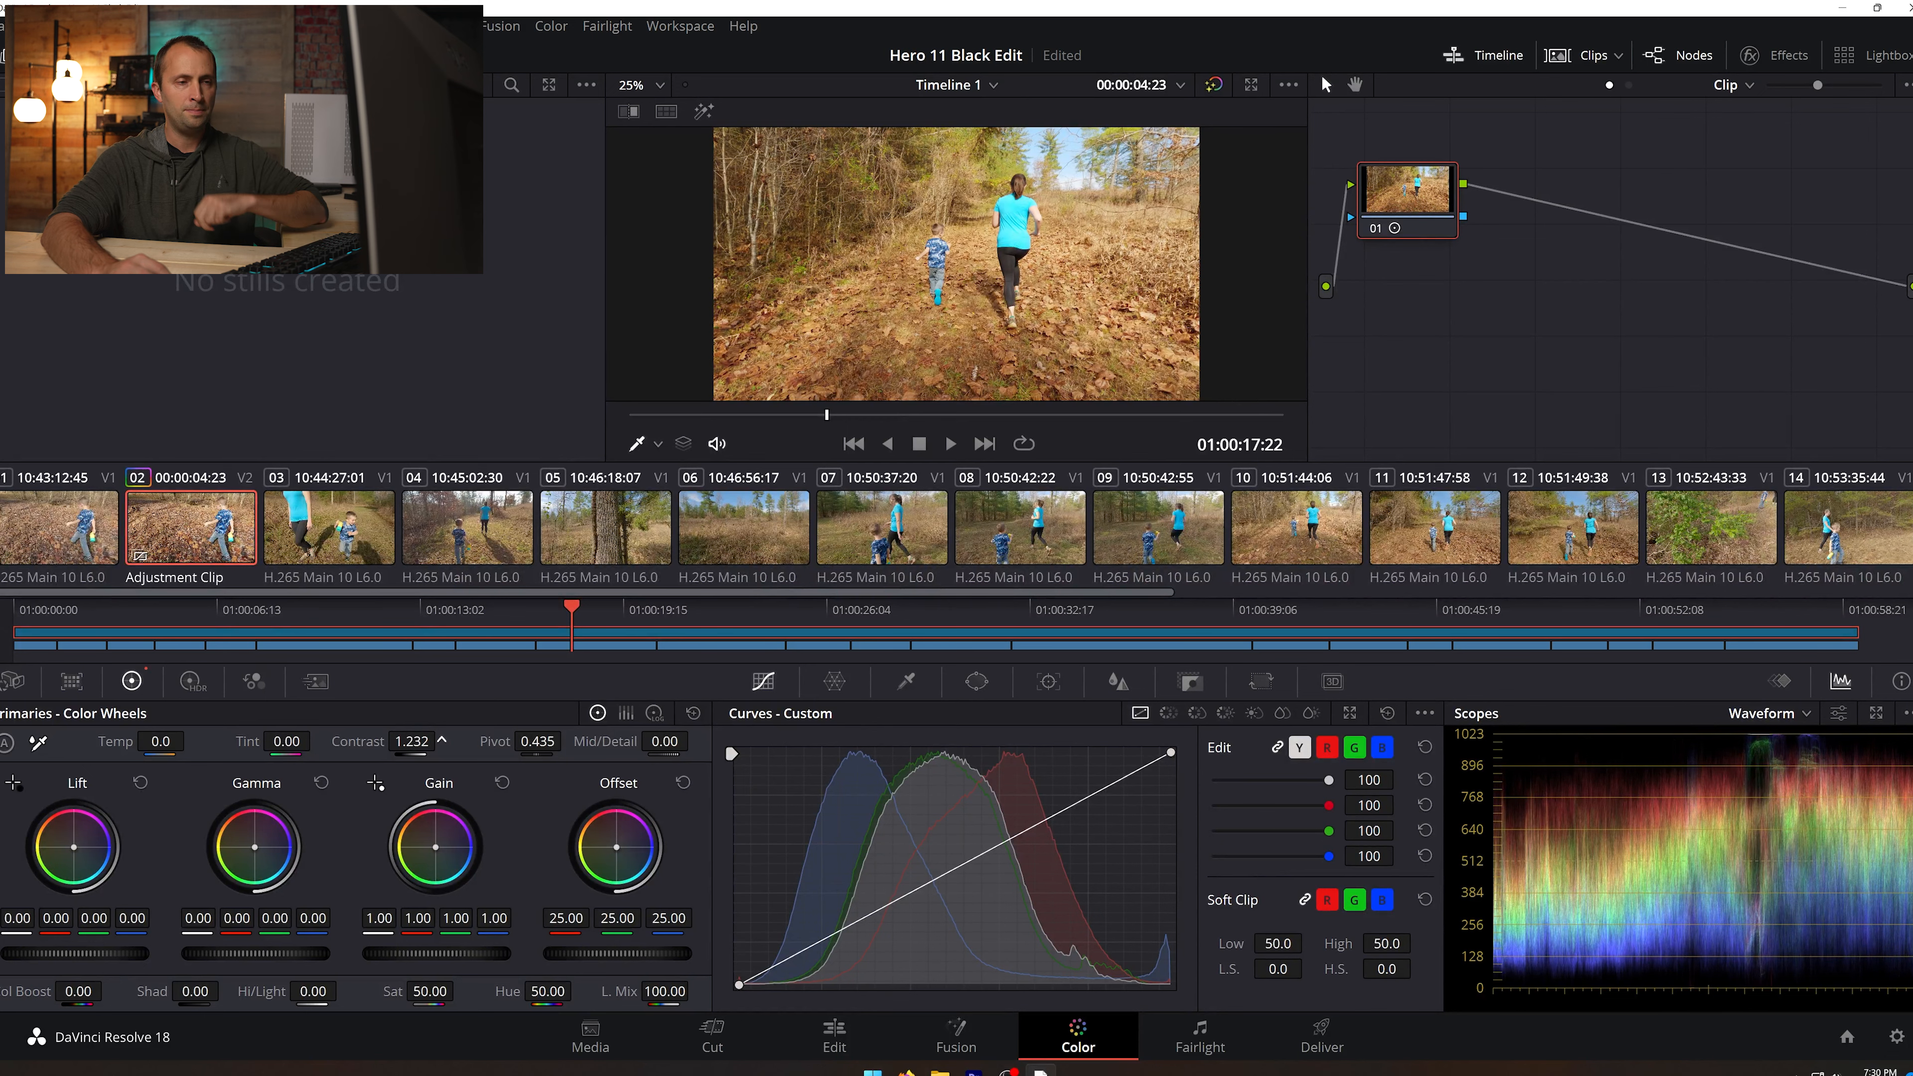
pyautogui.moveTo(419, 741); pyautogui.dragTo(433, 740)
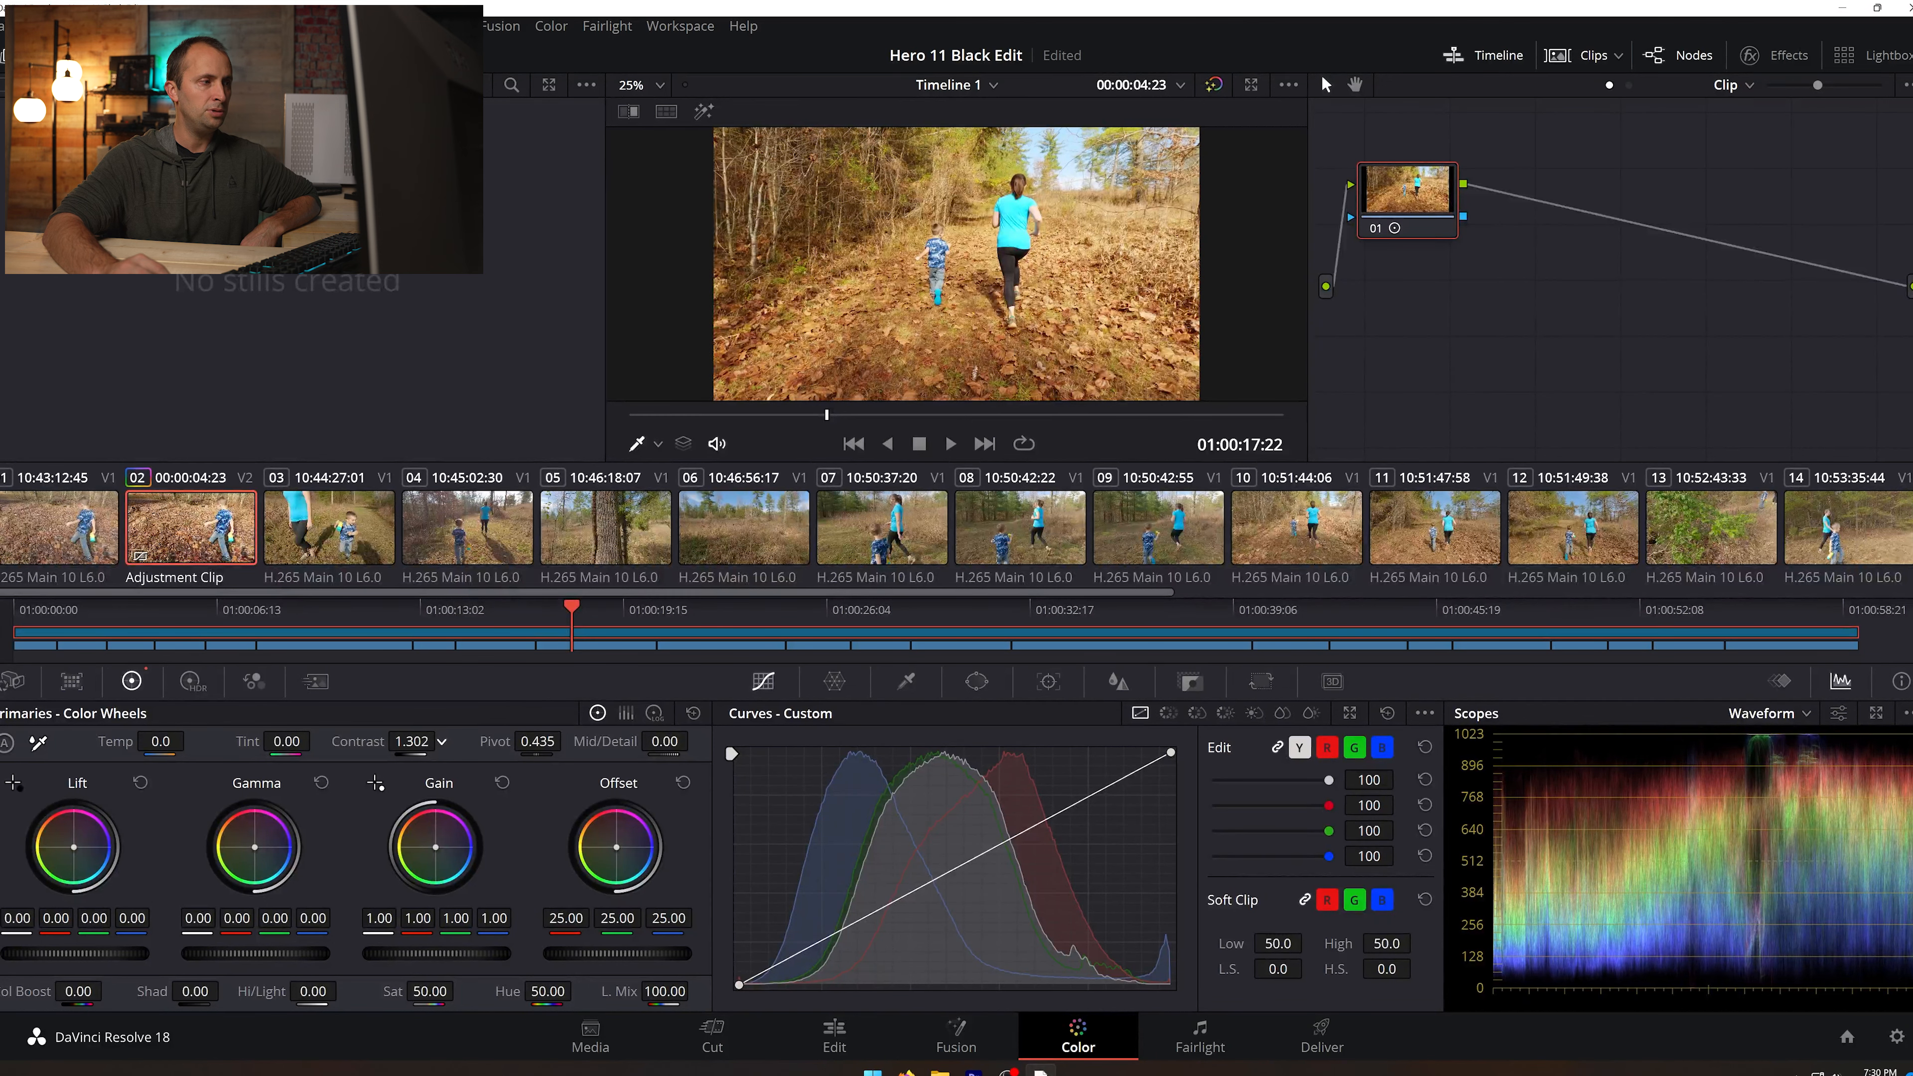
pyautogui.moveTo(442, 741); pyautogui.dragTo(440, 741)
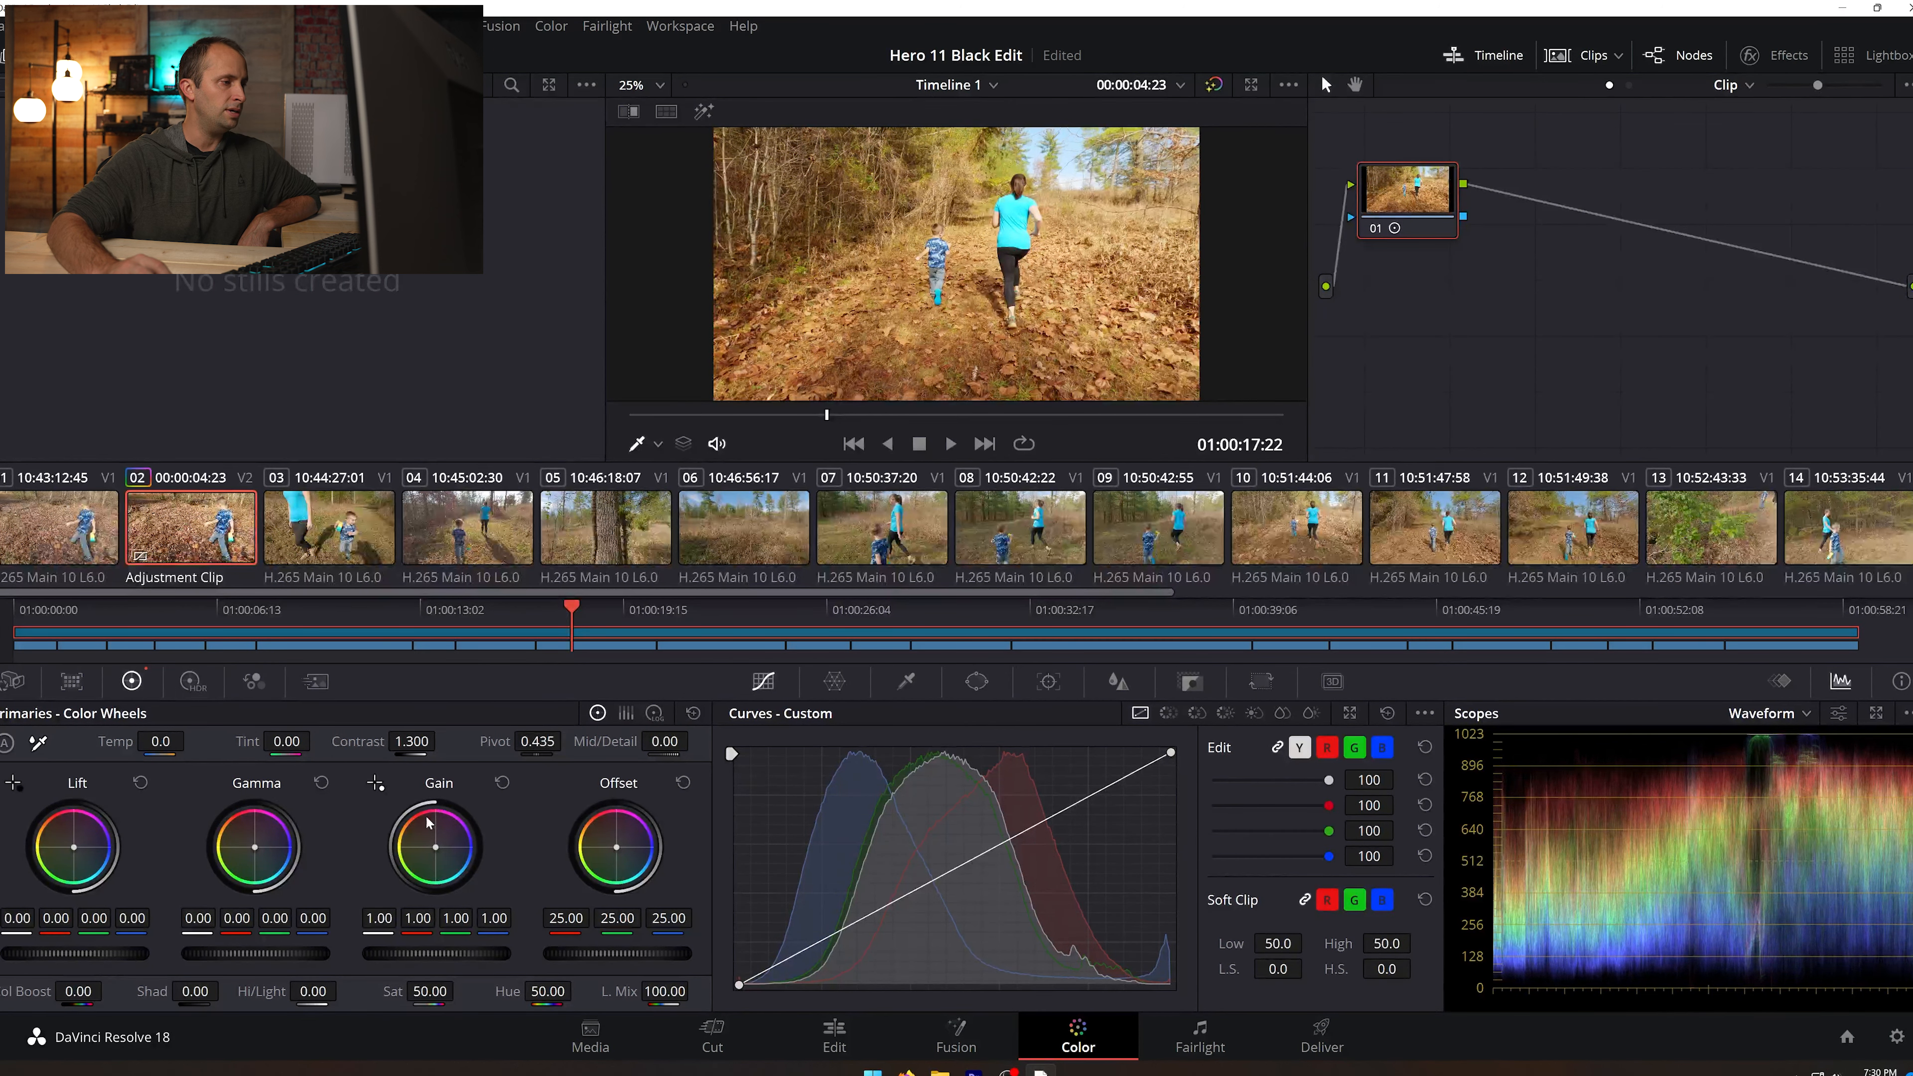
# Step: Try lower and higher gain on the adjustment clip and settle the master gain at 0.99
pyautogui.moveTo(434, 797)
pyautogui.mouseDown()
pyautogui.moveTo(317, 799)
pyautogui.moveTo(572, 799)
pyautogui.moveTo(403, 798)
pyautogui.mouseUp()
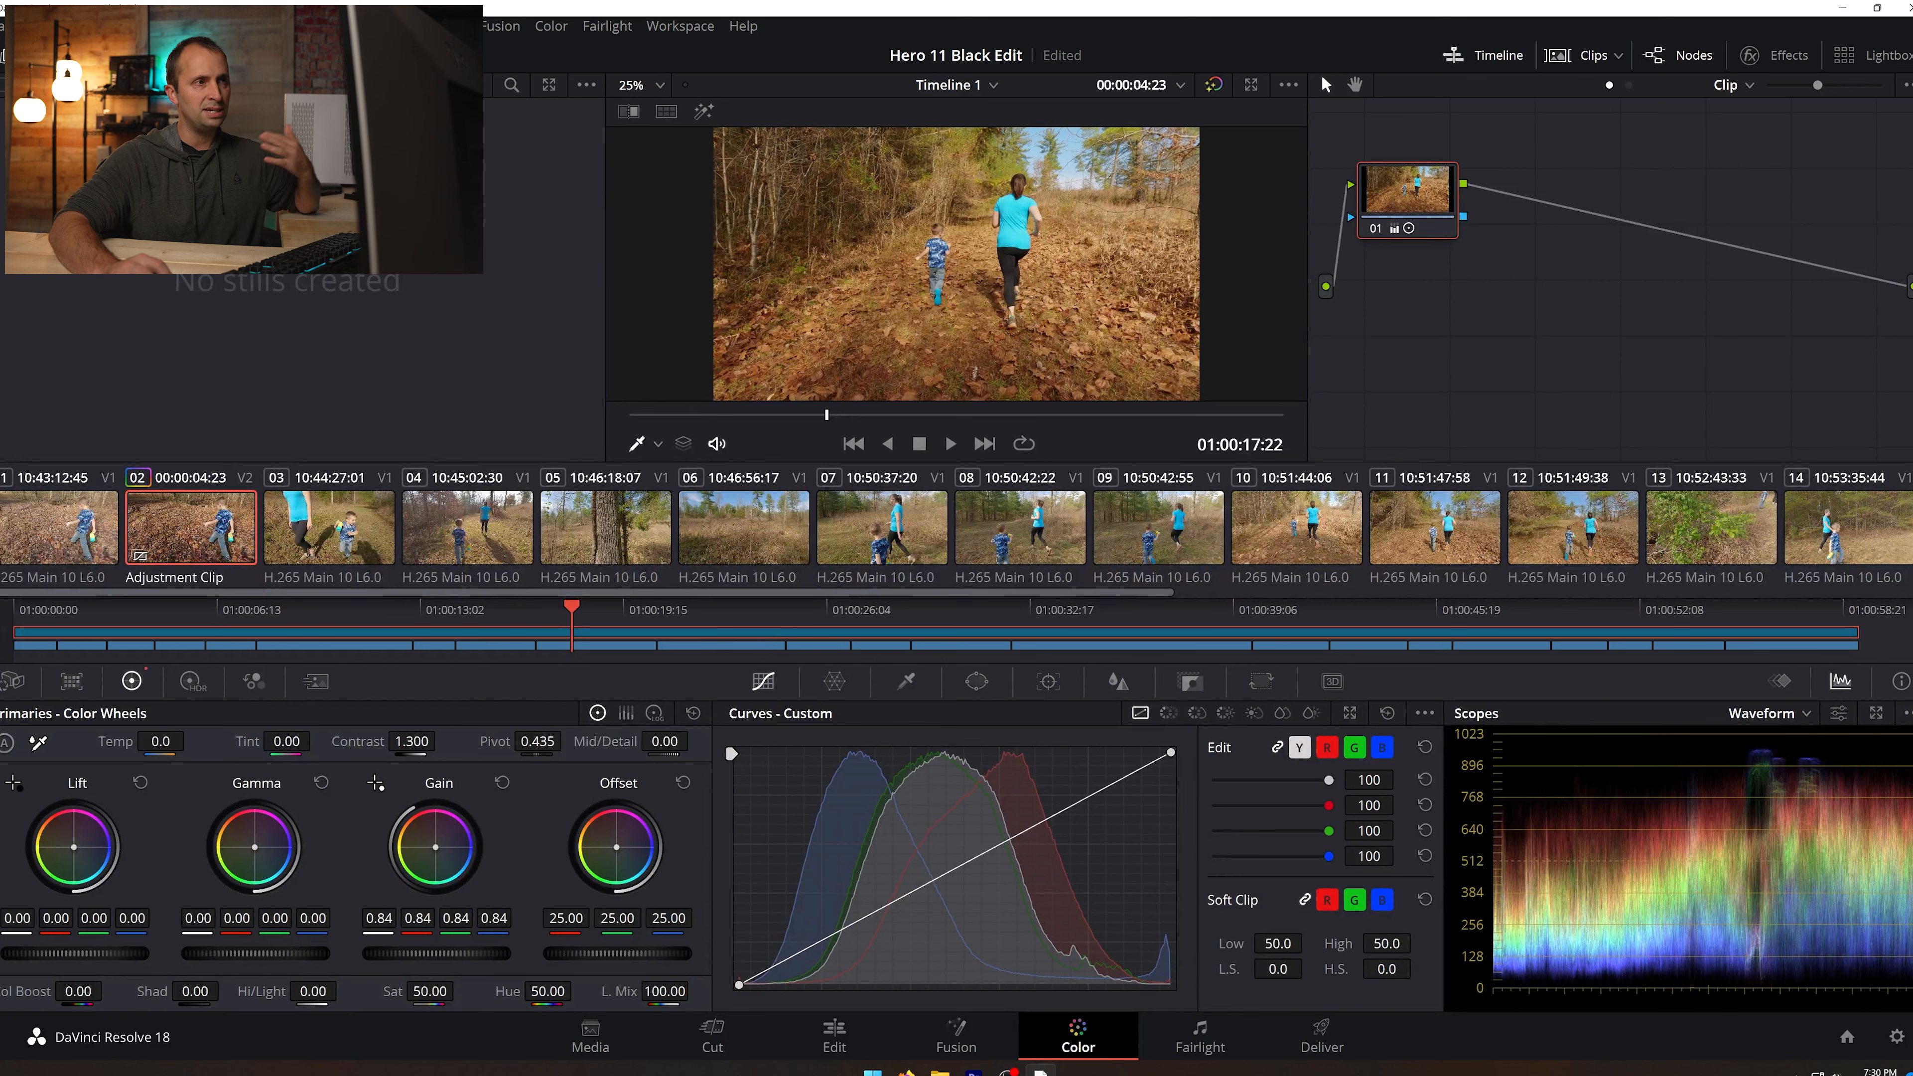
pyautogui.moveTo(436, 953); pyautogui.dragTo(471, 953)
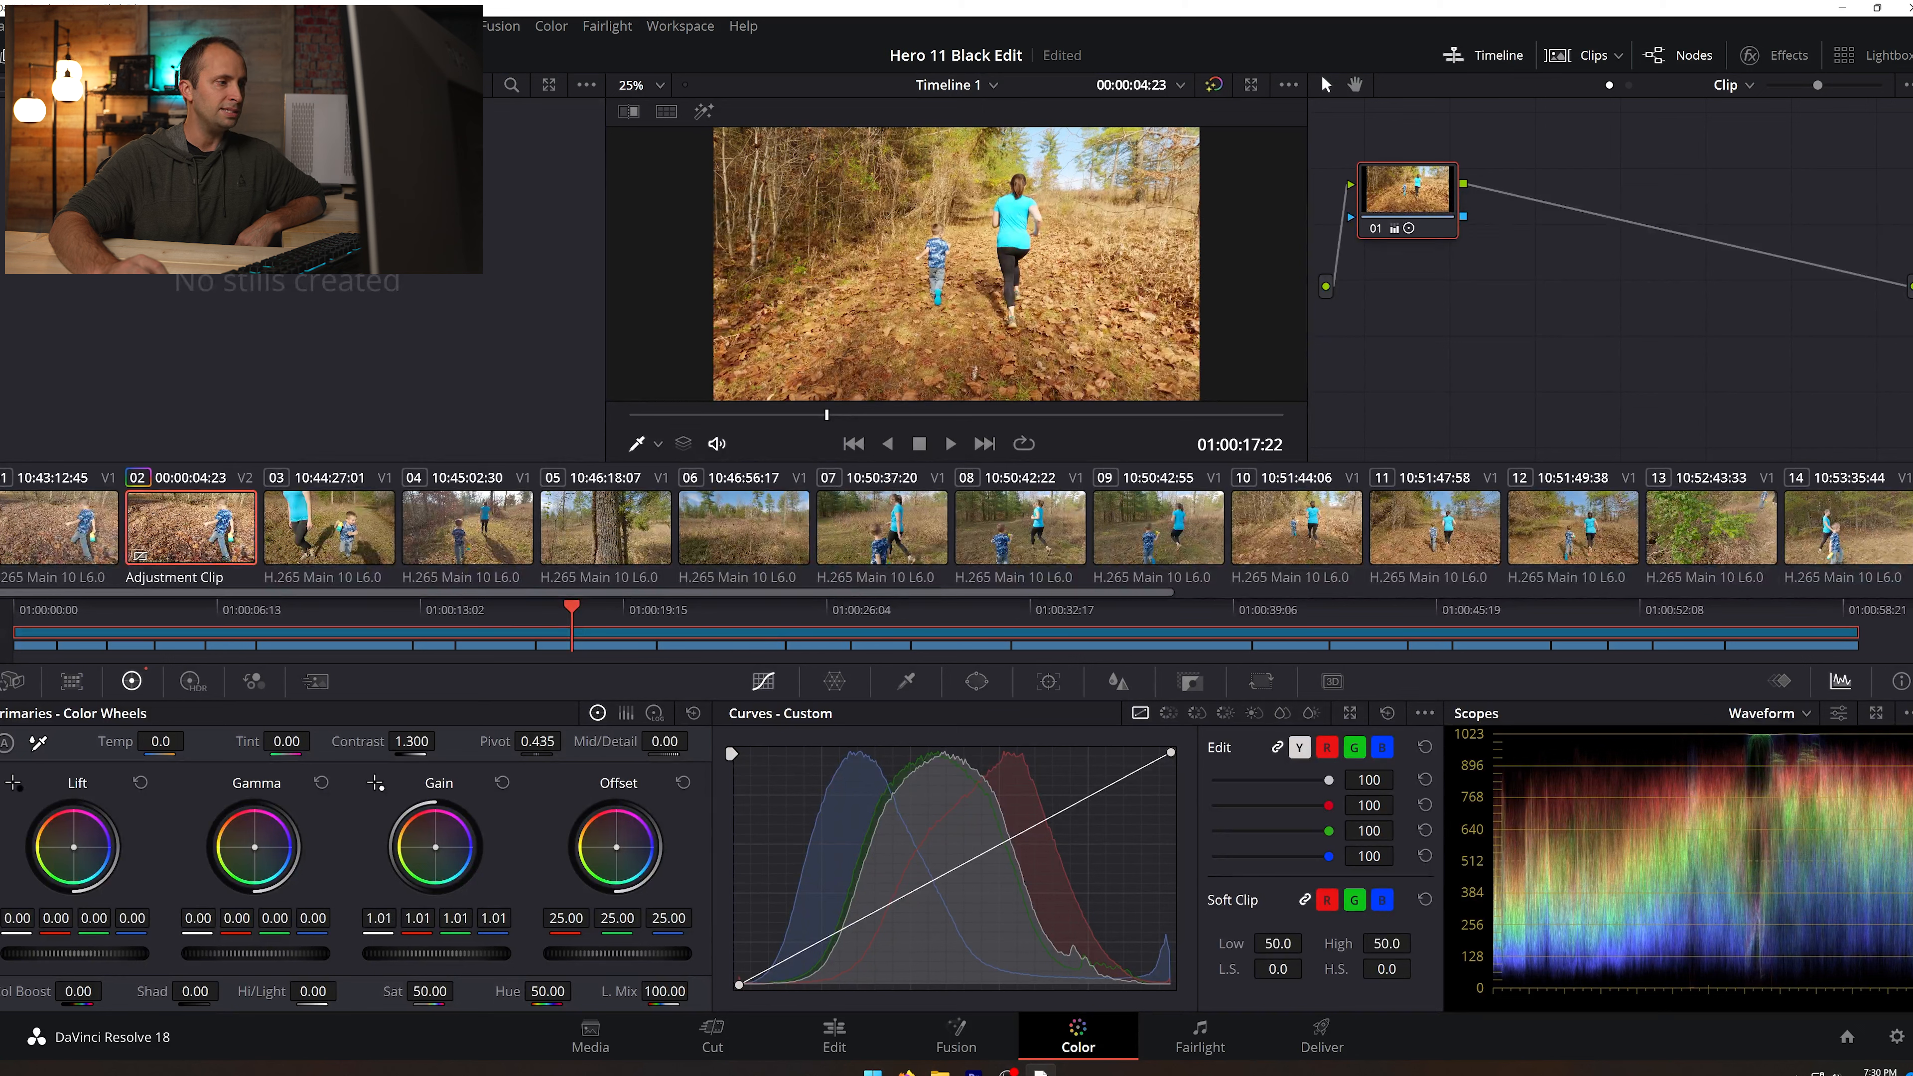
pyautogui.moveTo(471, 952); pyautogui.dragTo(468, 953)
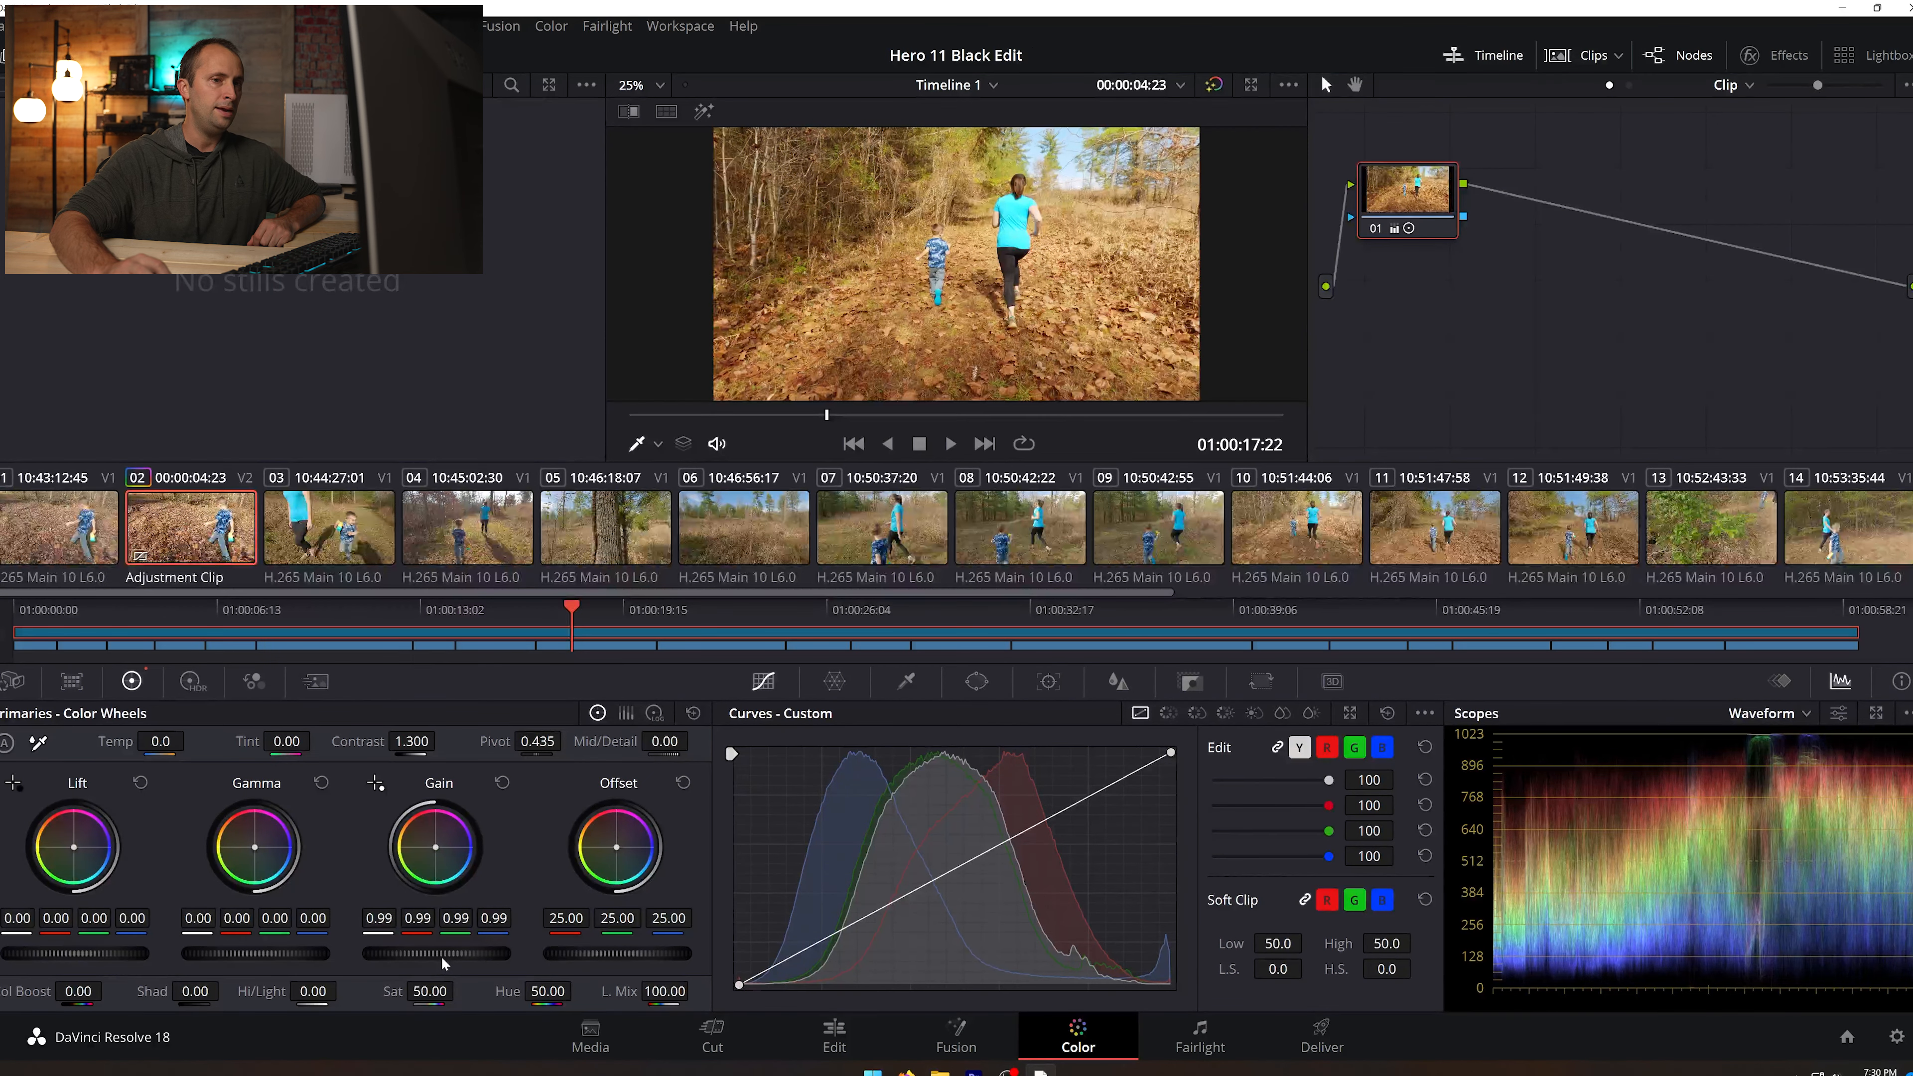
# Step: Lower the adjustment clip's master gain to 0.87 and its shadows to -20.50
pyautogui.moveTo(452, 953); pyautogui.dragTo(394, 953)
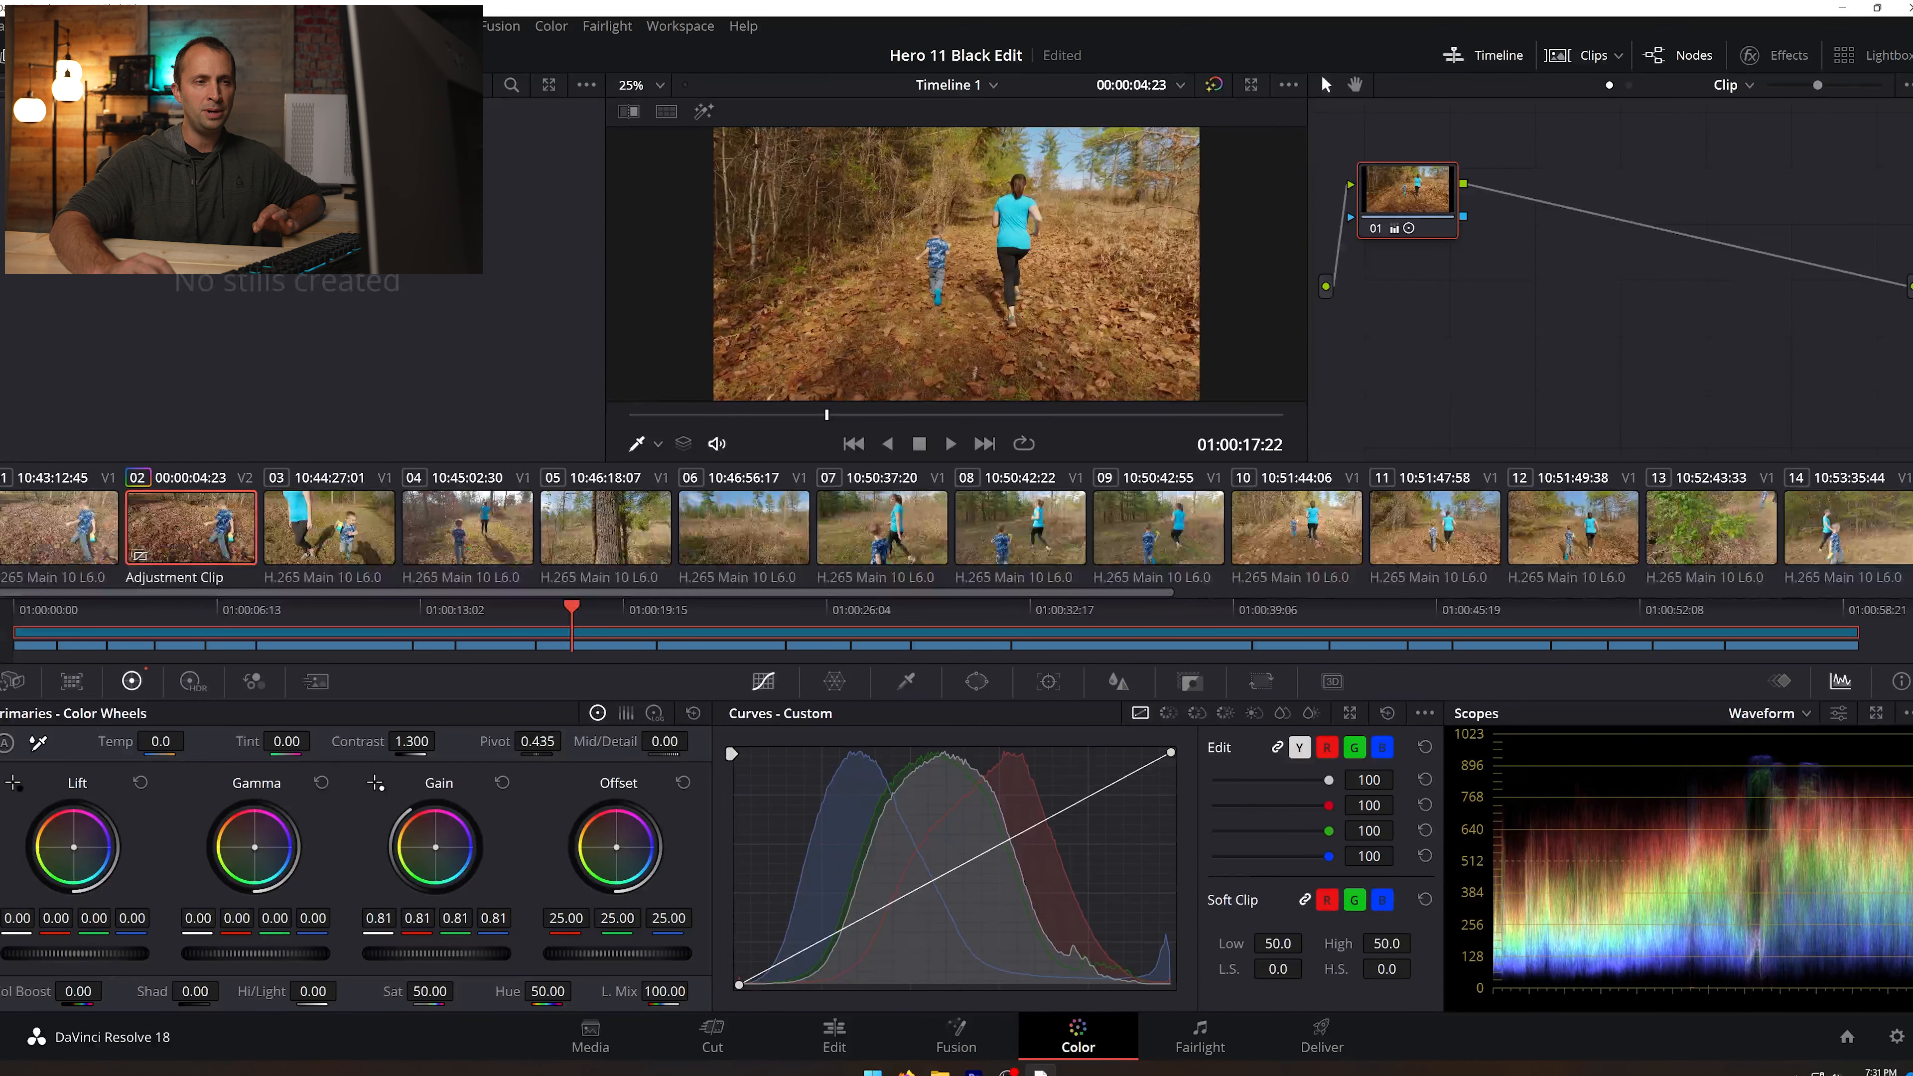
pyautogui.moveTo(394, 954); pyautogui.dragTo(401, 953)
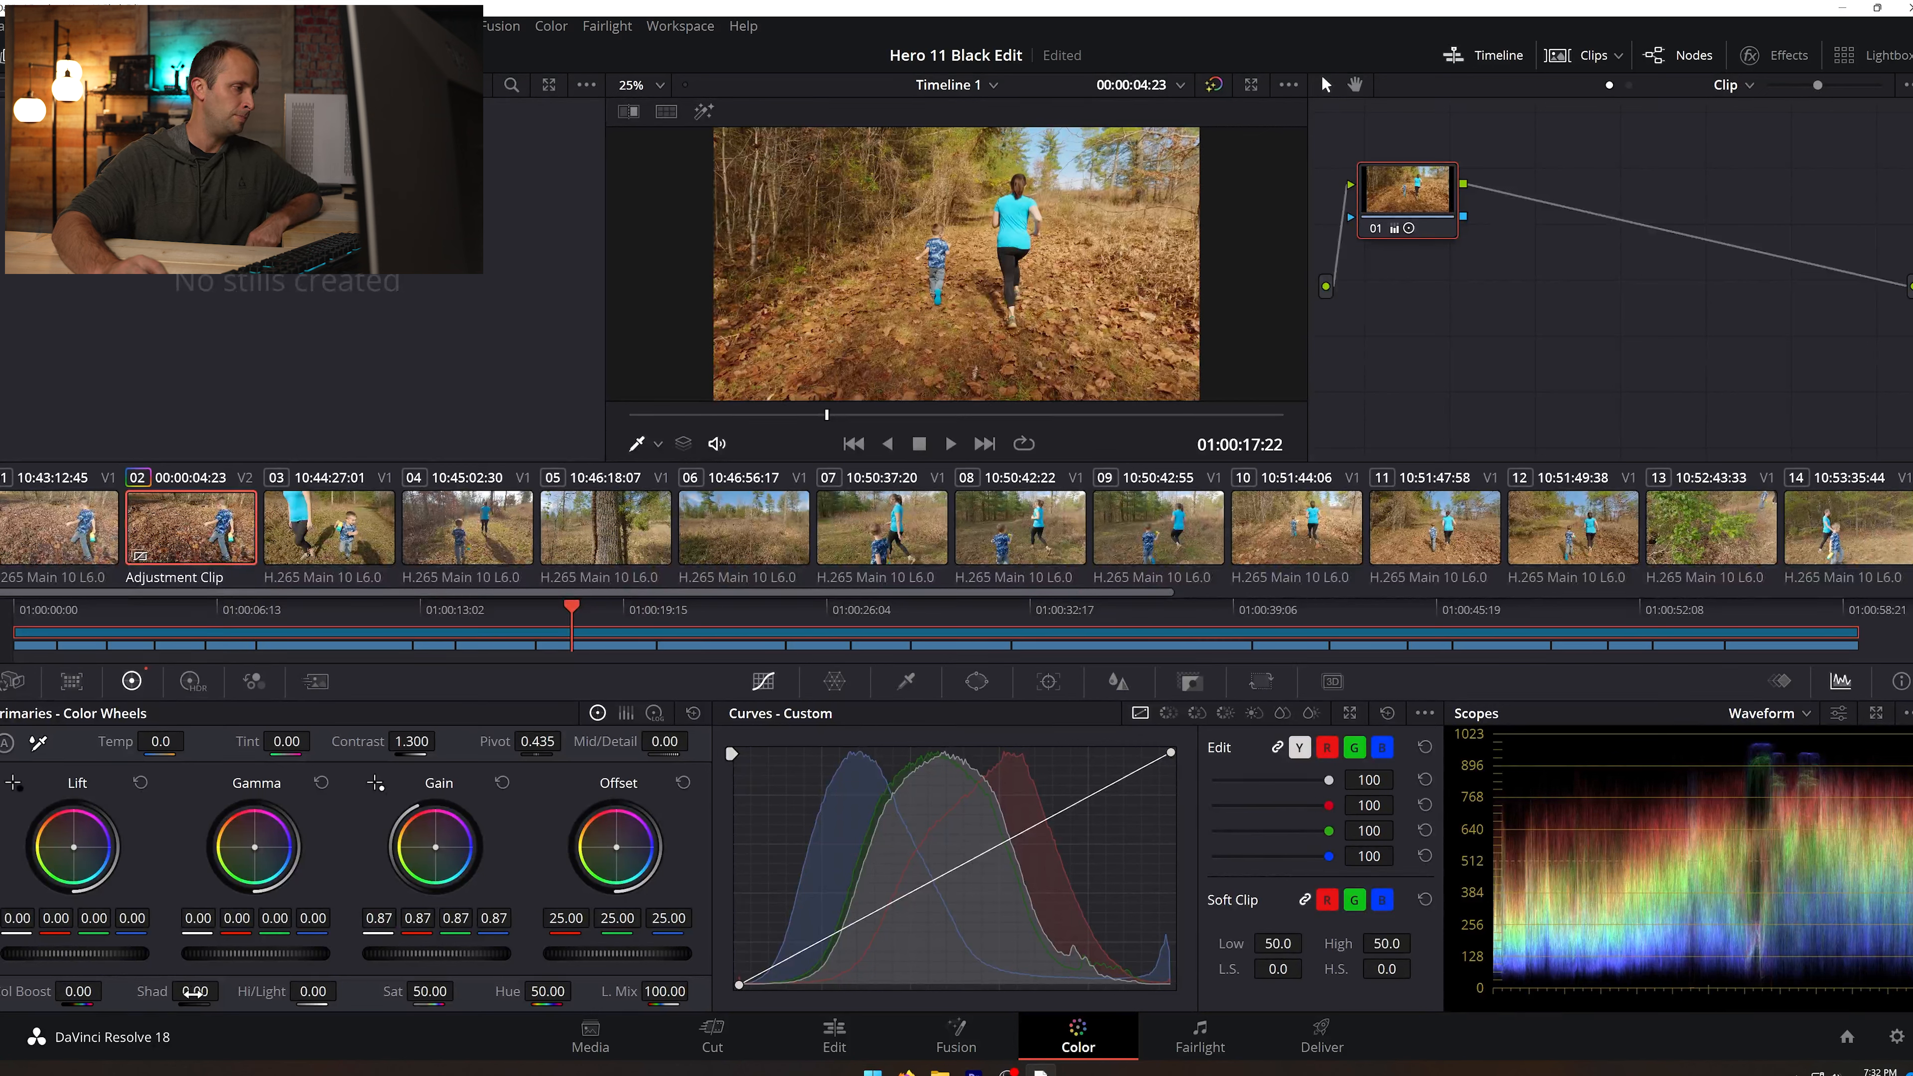
pyautogui.moveTo(195, 991); pyautogui.dragTo(144, 991)
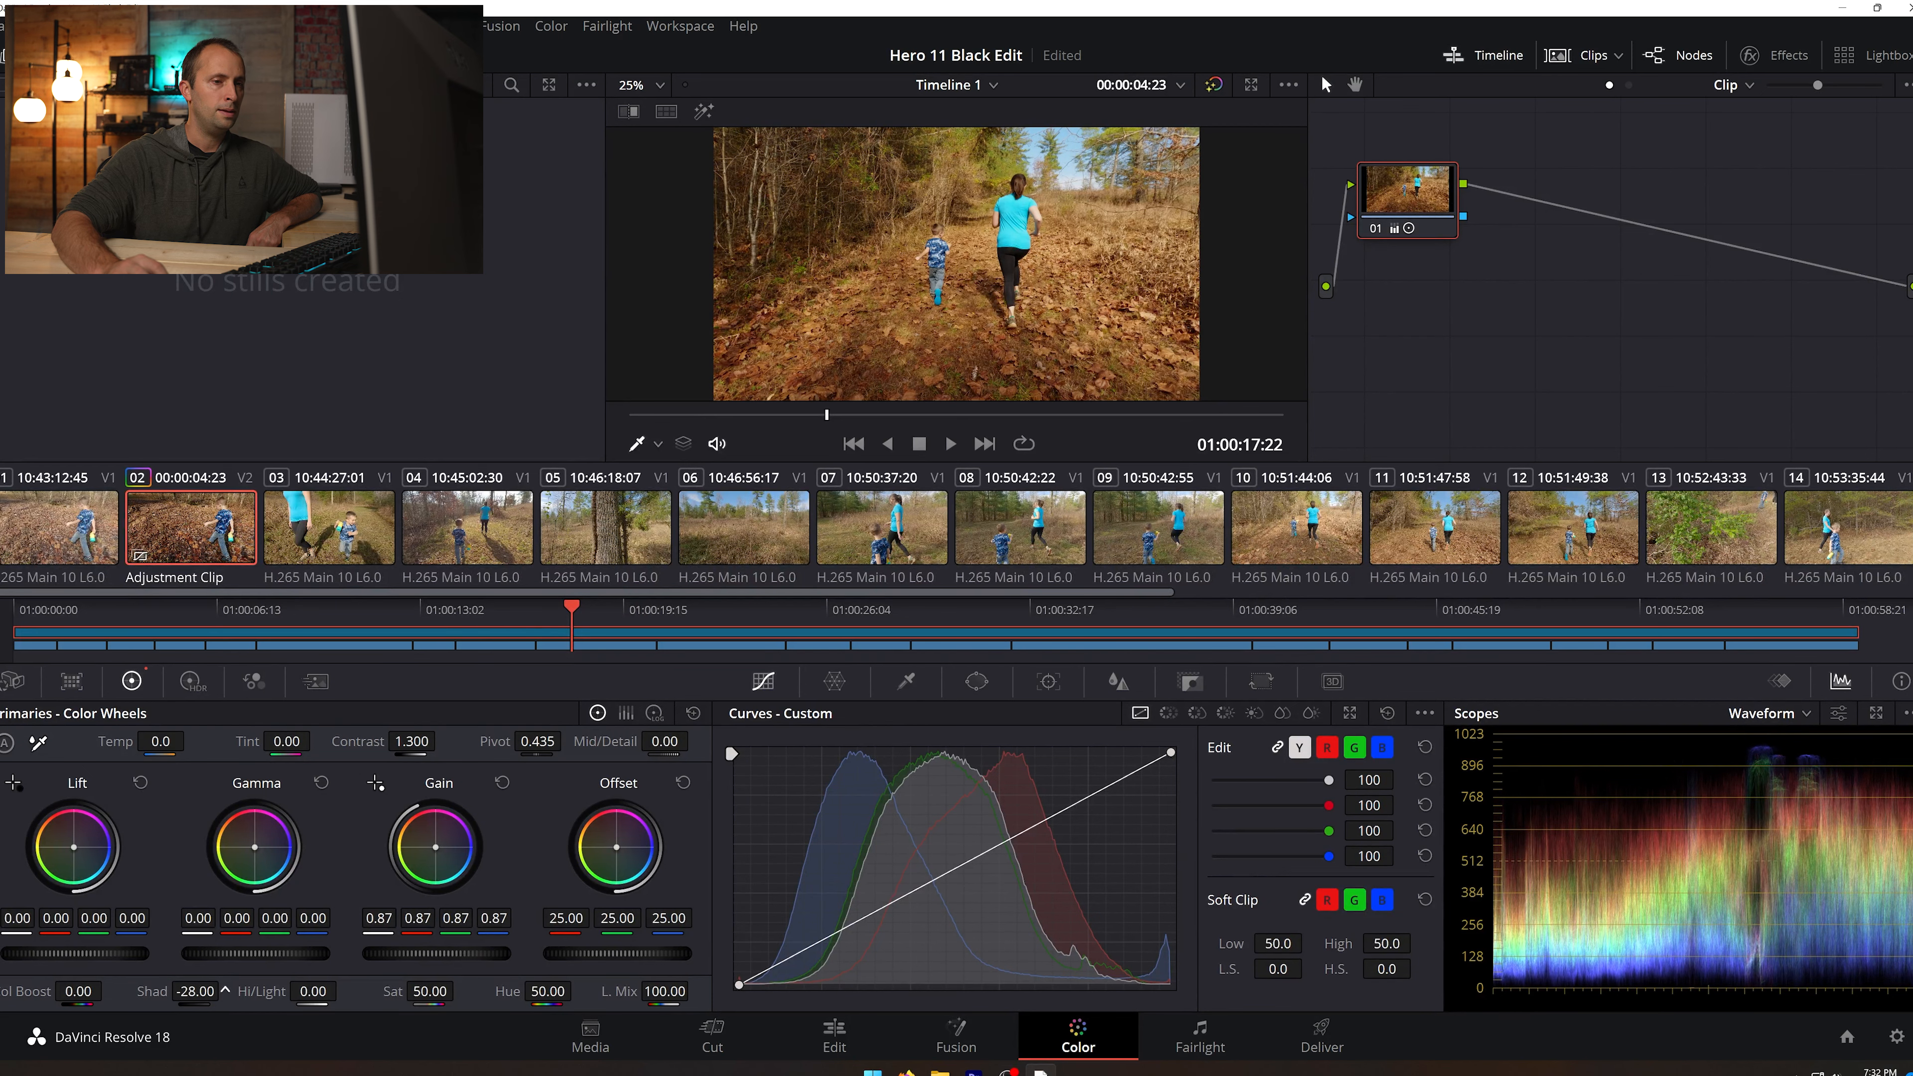
pyautogui.moveTo(194, 991); pyautogui.dragTo(237, 991)
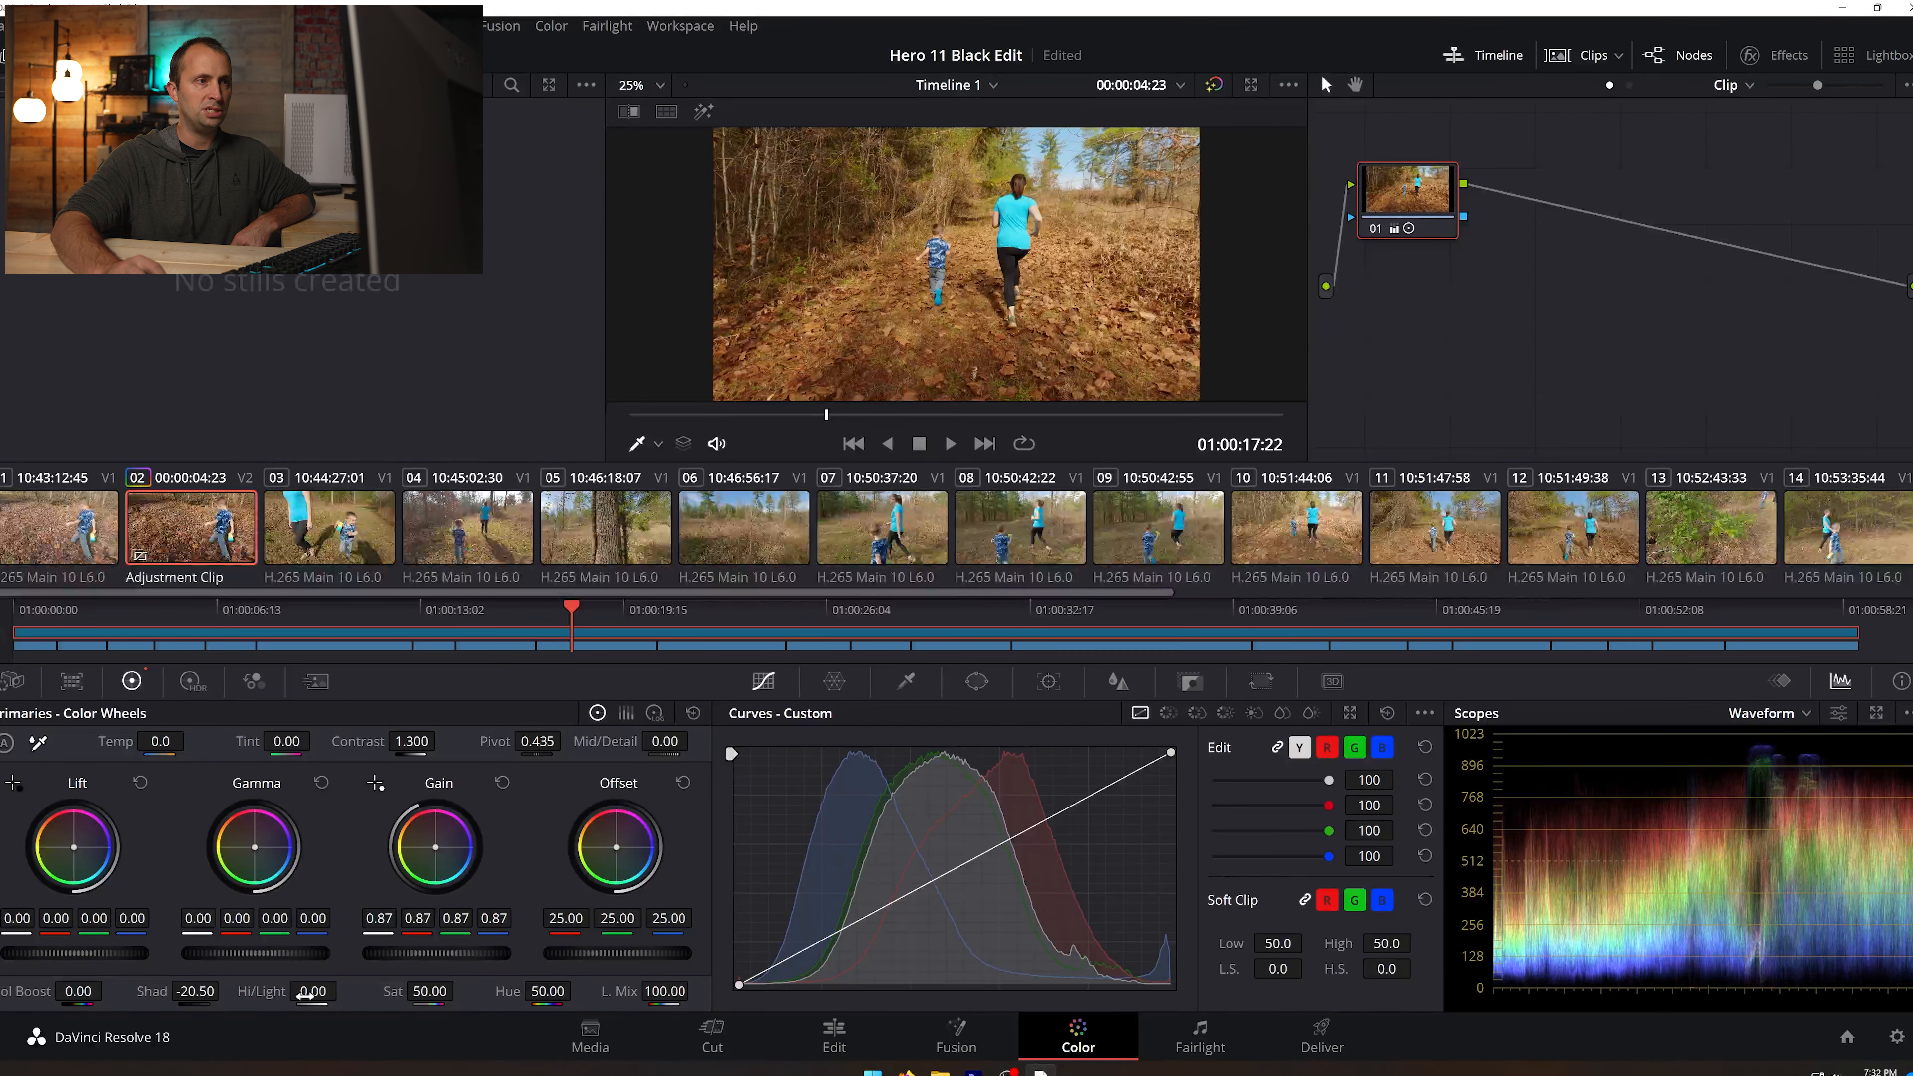
# Step: Try stronger highlights on the adjustment clip and settle the highlights value at 10.00
pyautogui.moveTo(342, 989); pyautogui.dragTo(343, 991)
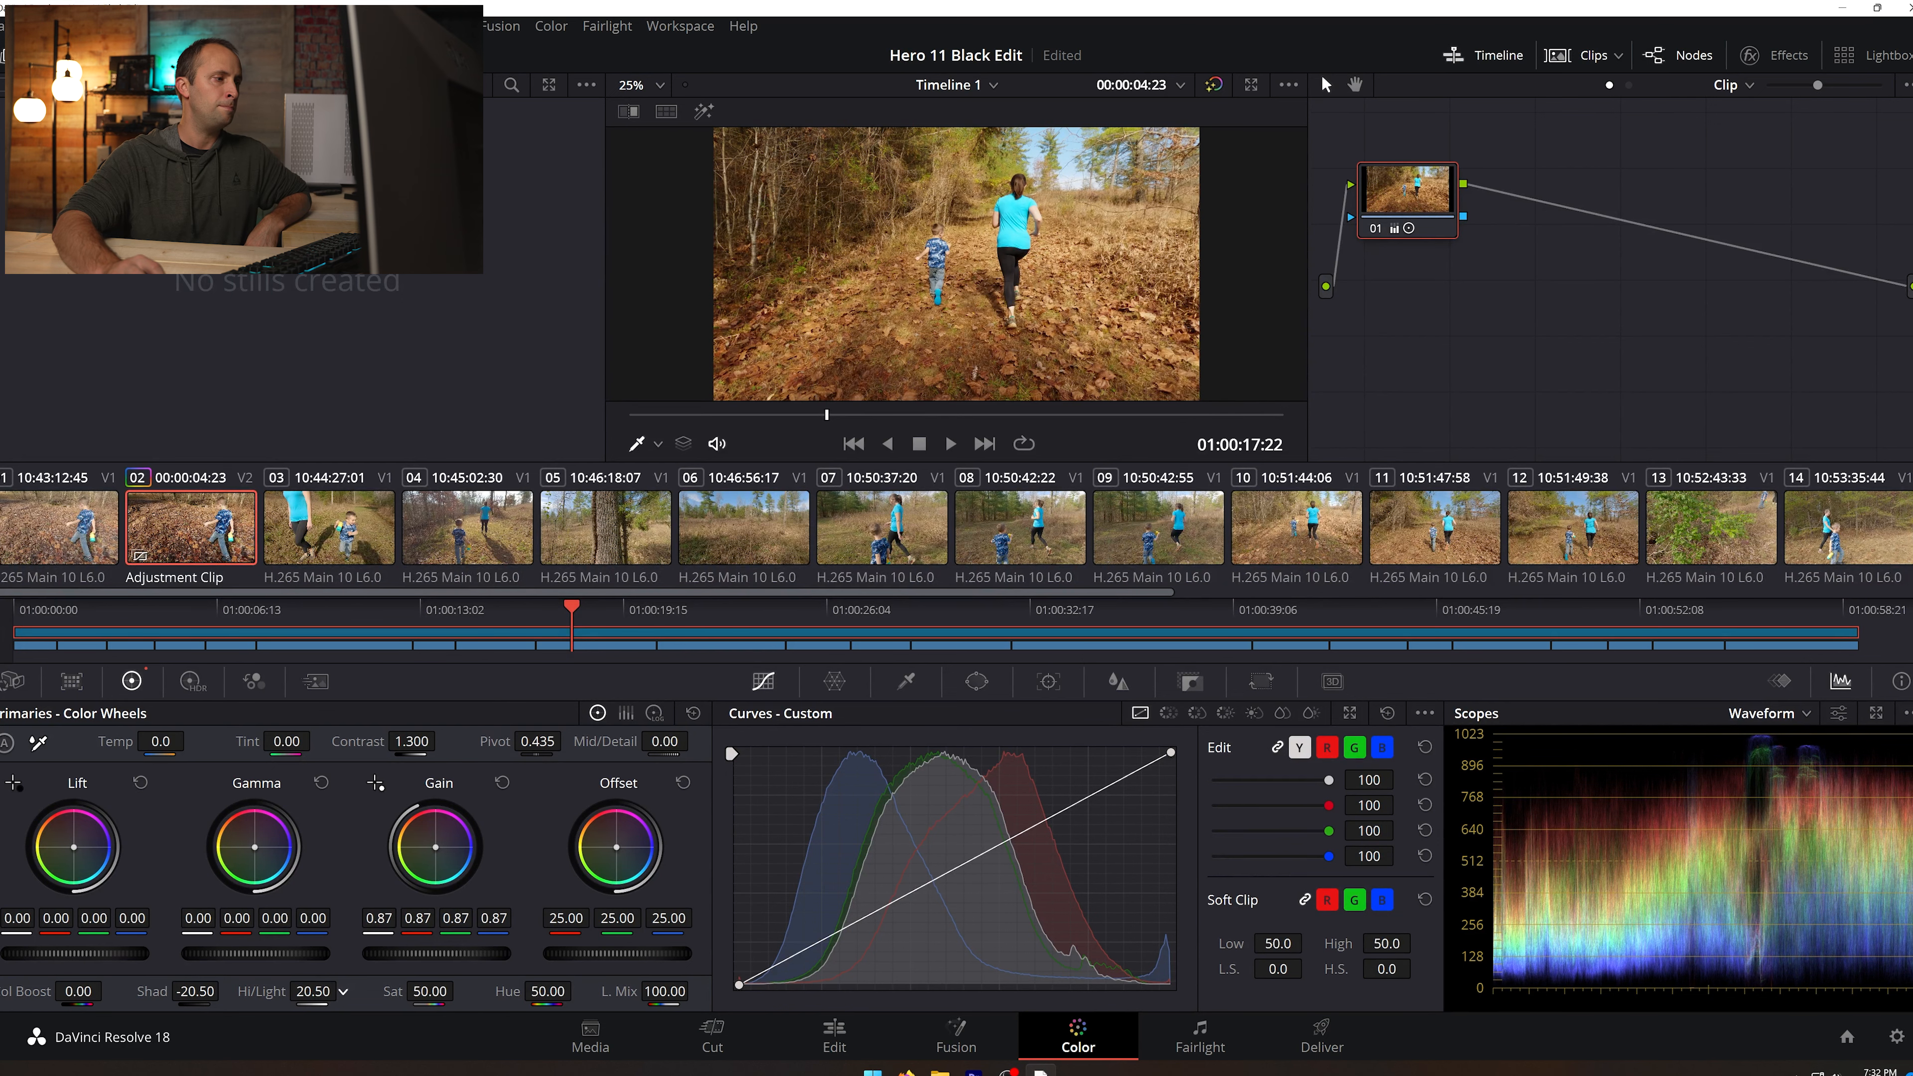
pyautogui.moveTo(343, 990); pyautogui.dragTo(314, 991)
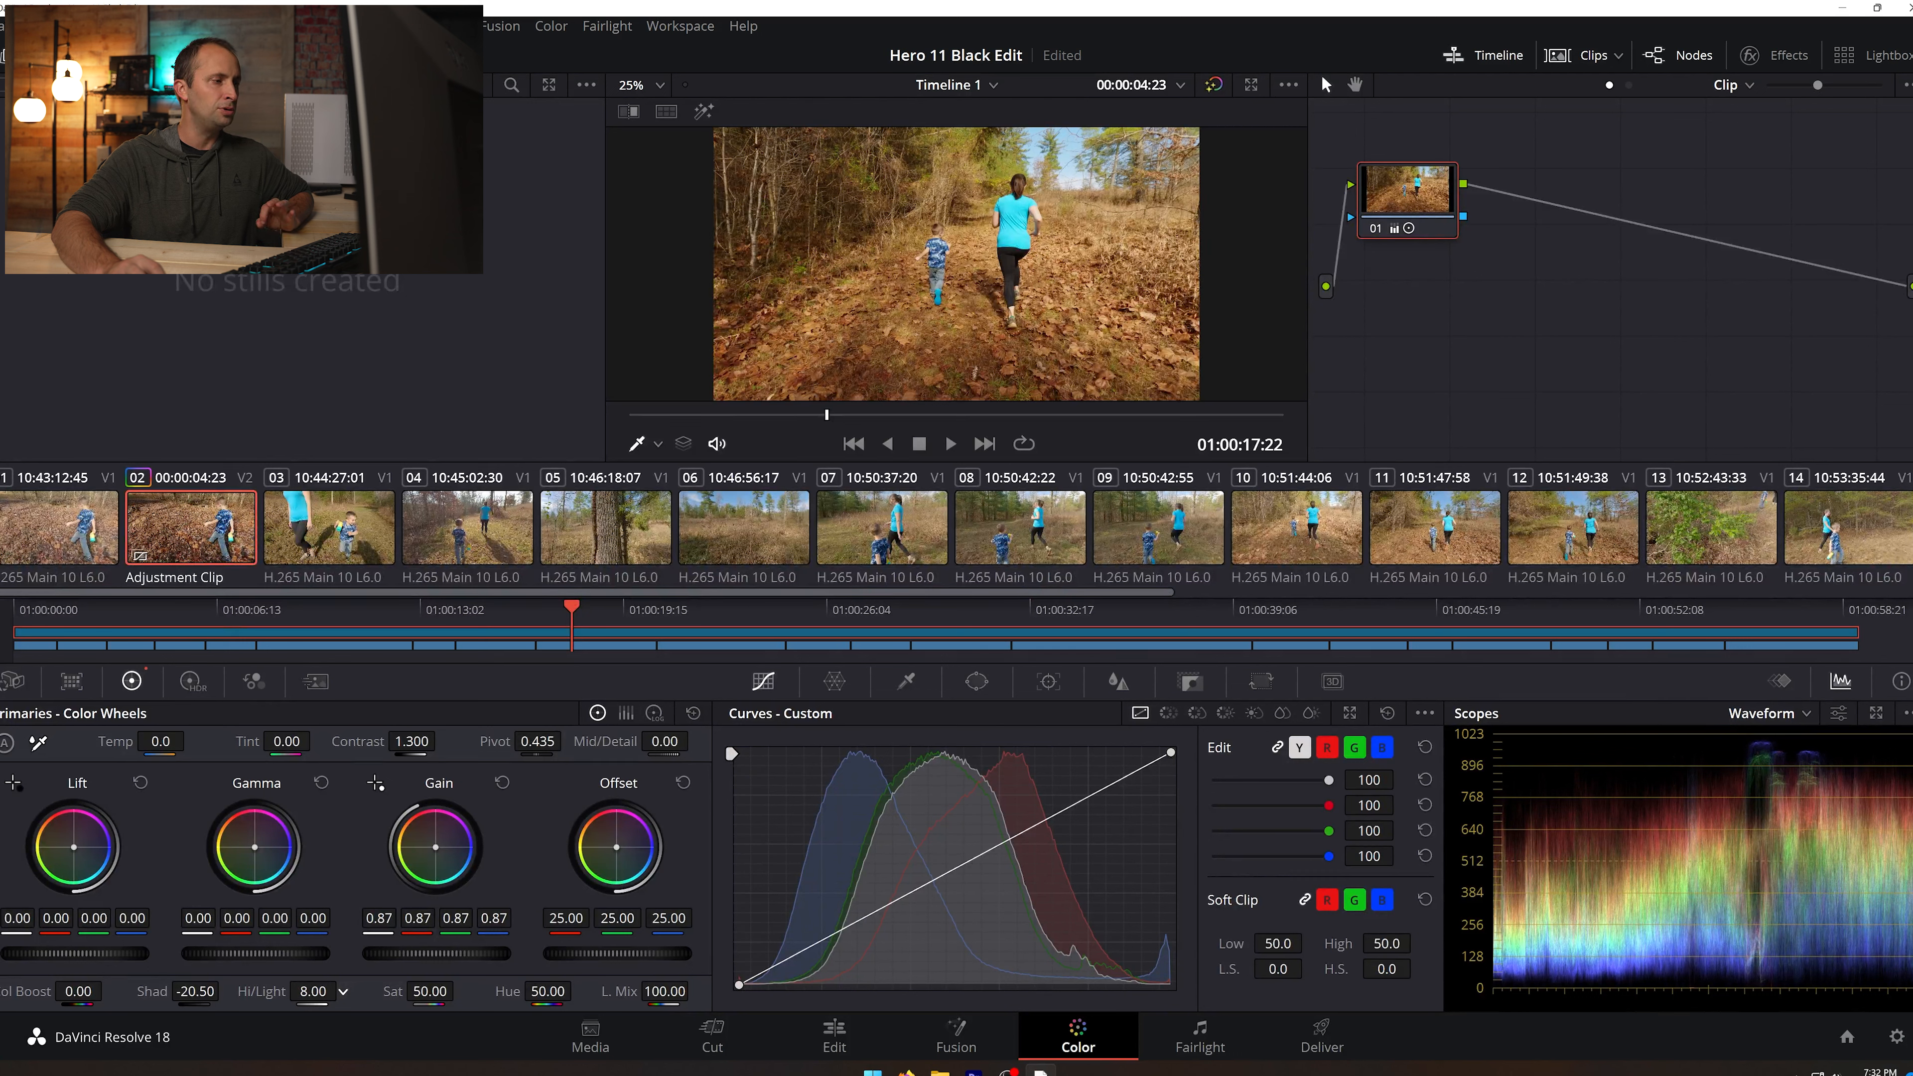
pyautogui.moveTo(314, 991); pyautogui.dragTo(316, 991)
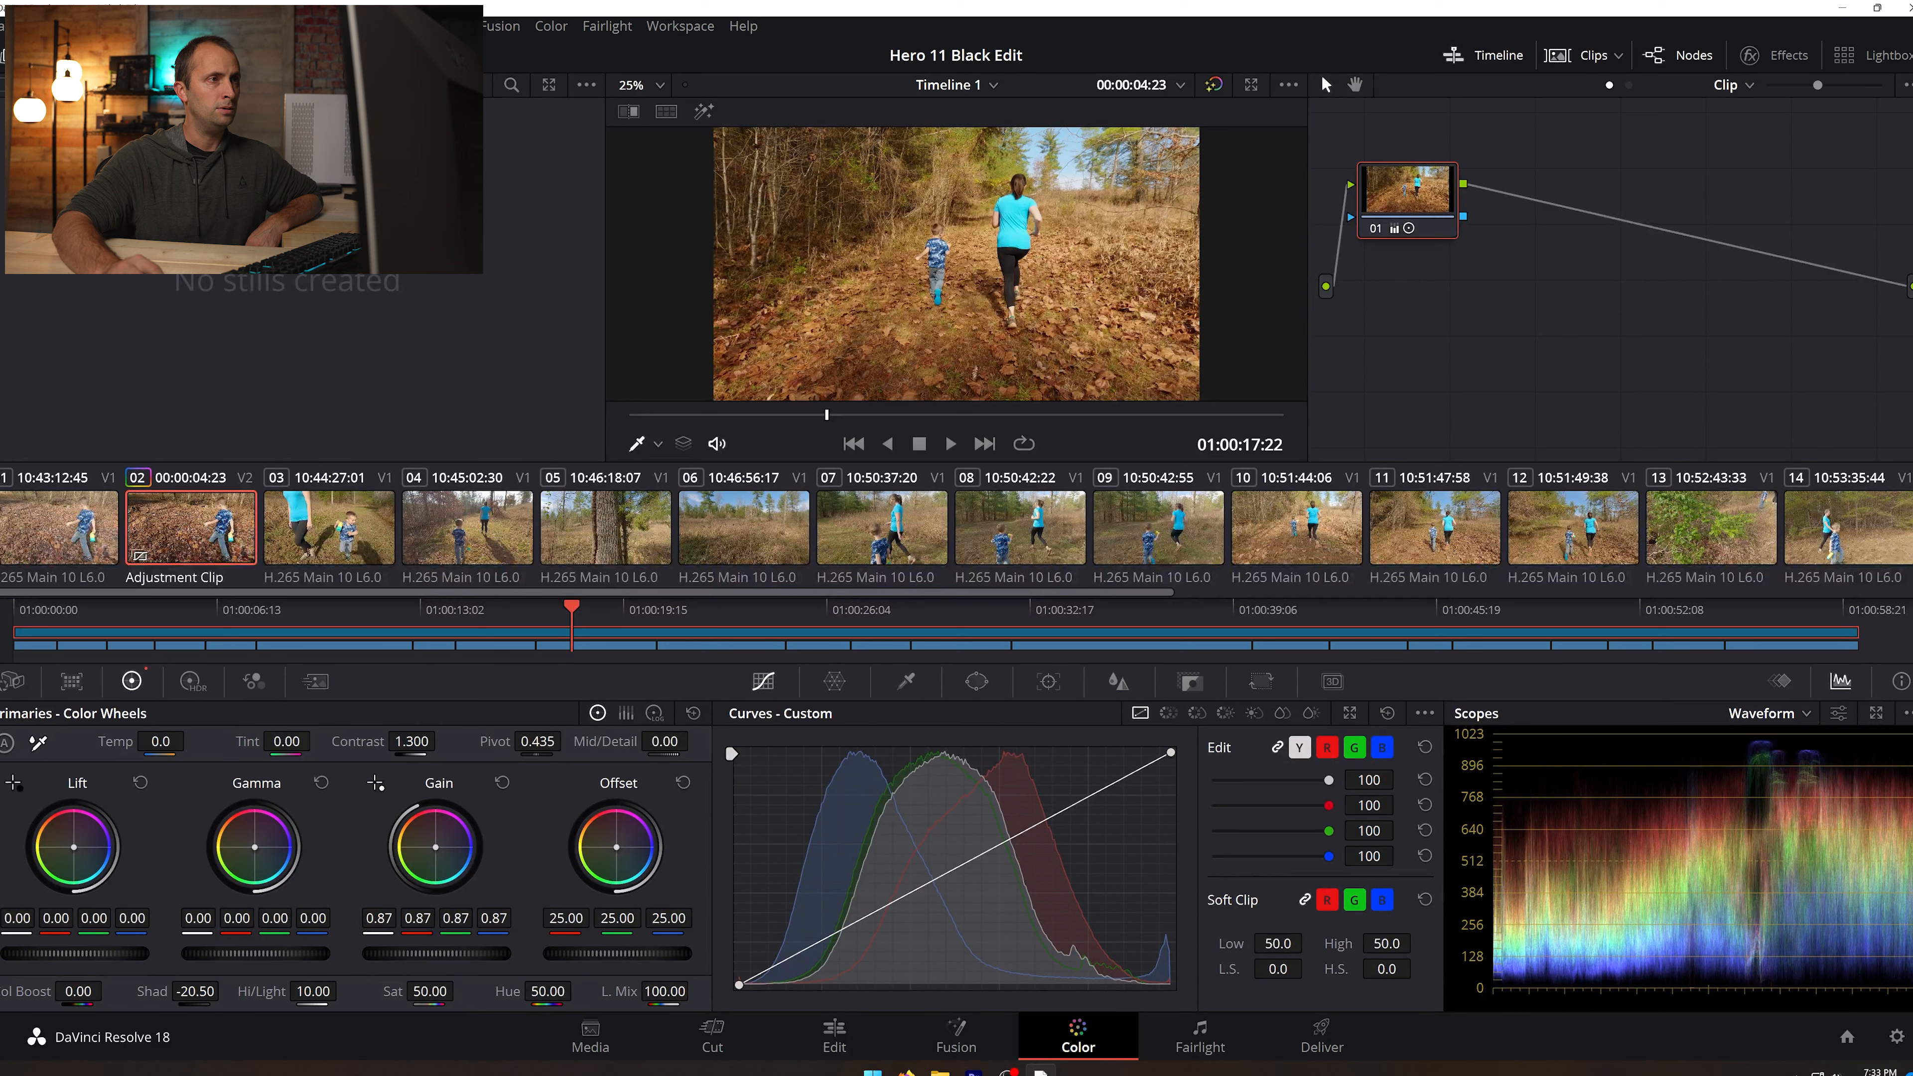
# Step: Switch the scope to the vectorscope and, after testing stronger saturation, set the adjustment clip's saturation to 65.00
pyautogui.moveTo(459, 989); pyautogui.dragTo(460, 989)
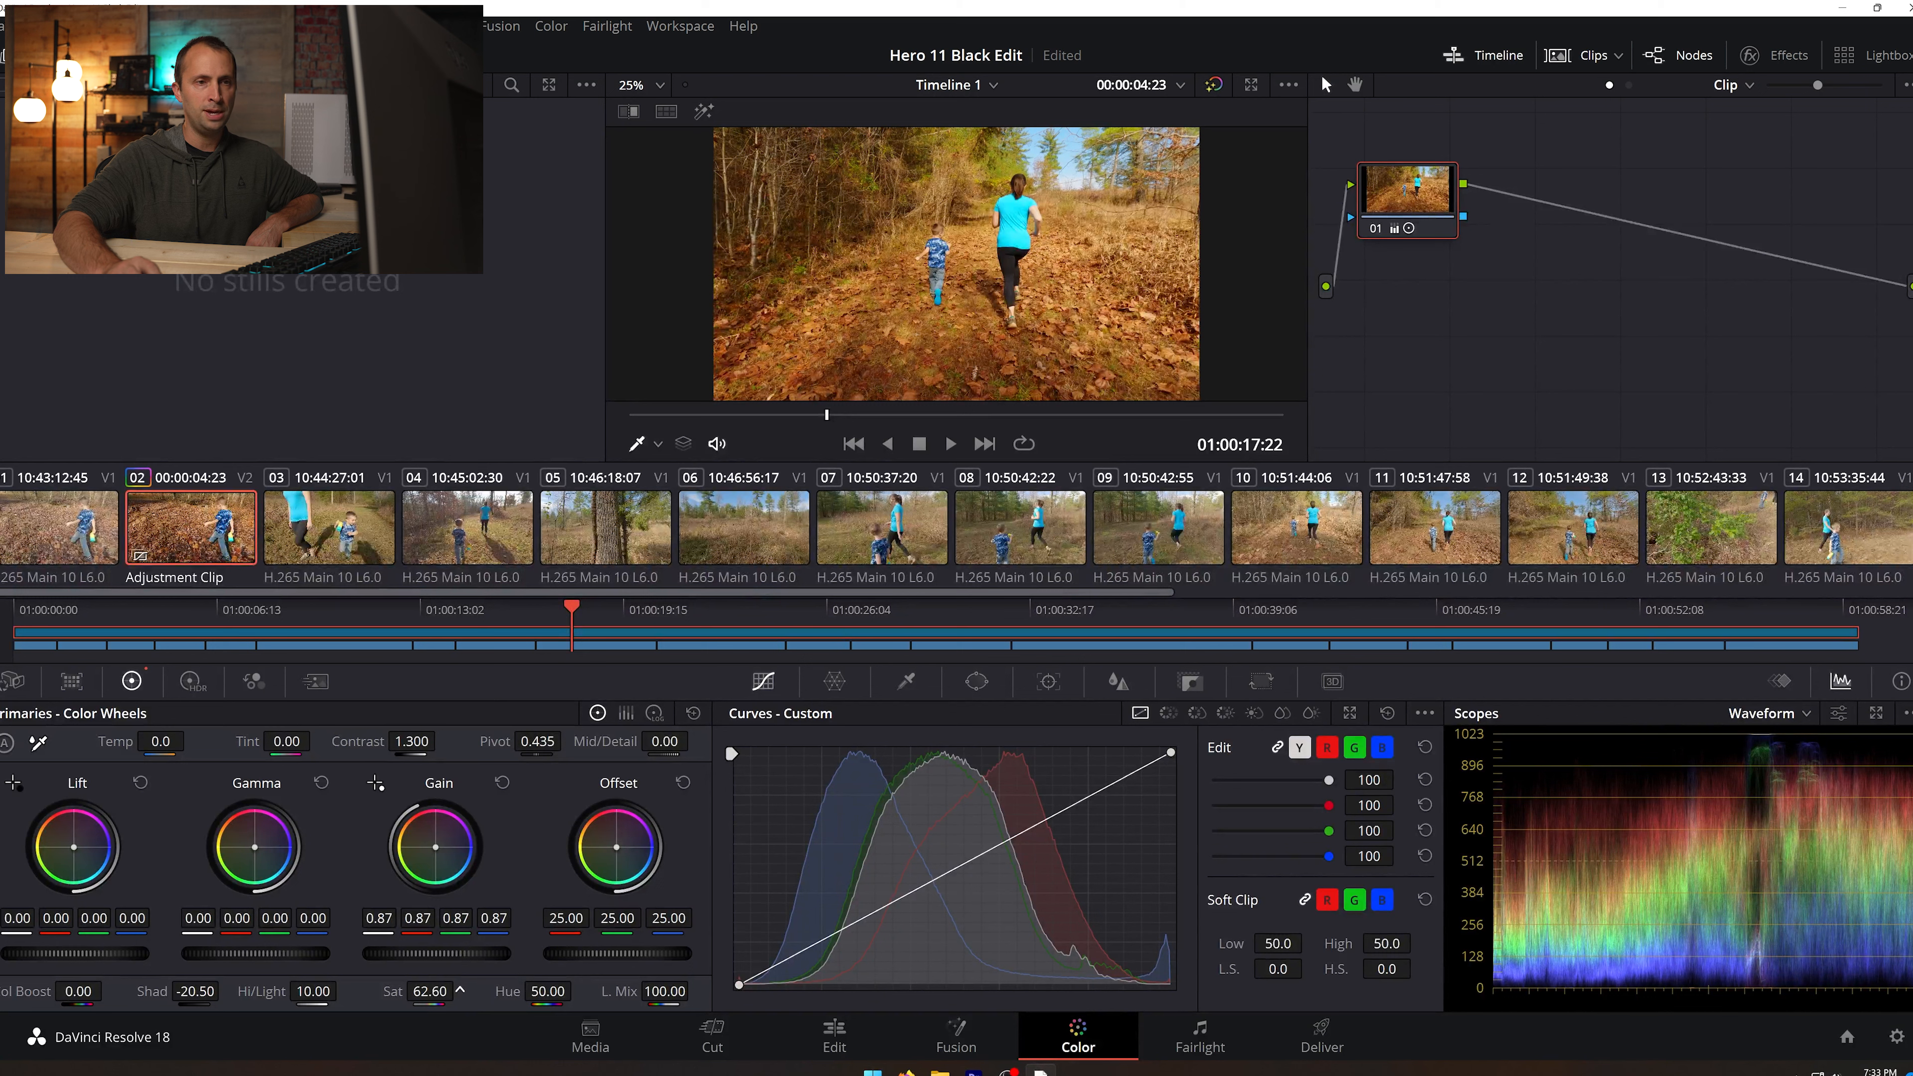
pyautogui.moveTo(459, 989); pyautogui.dragTo(460, 990)
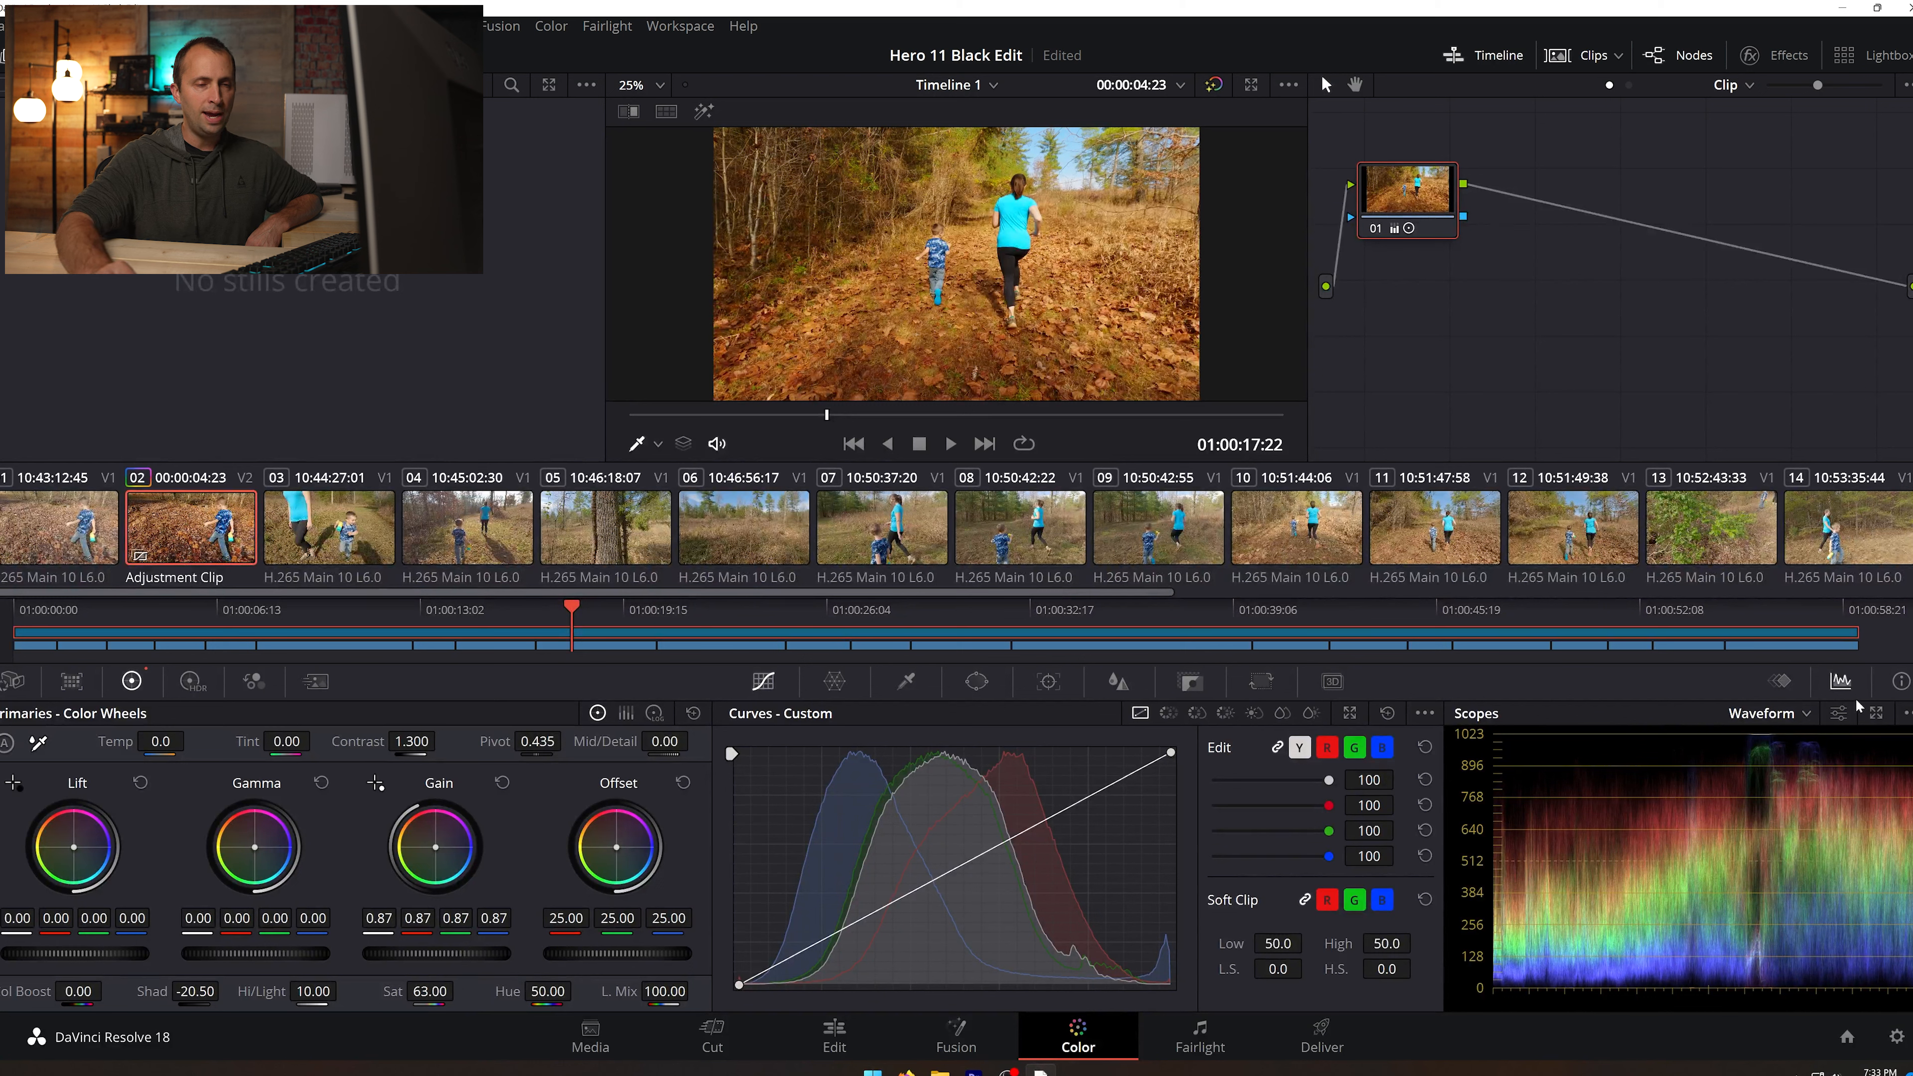
pyautogui.click(1786, 713)
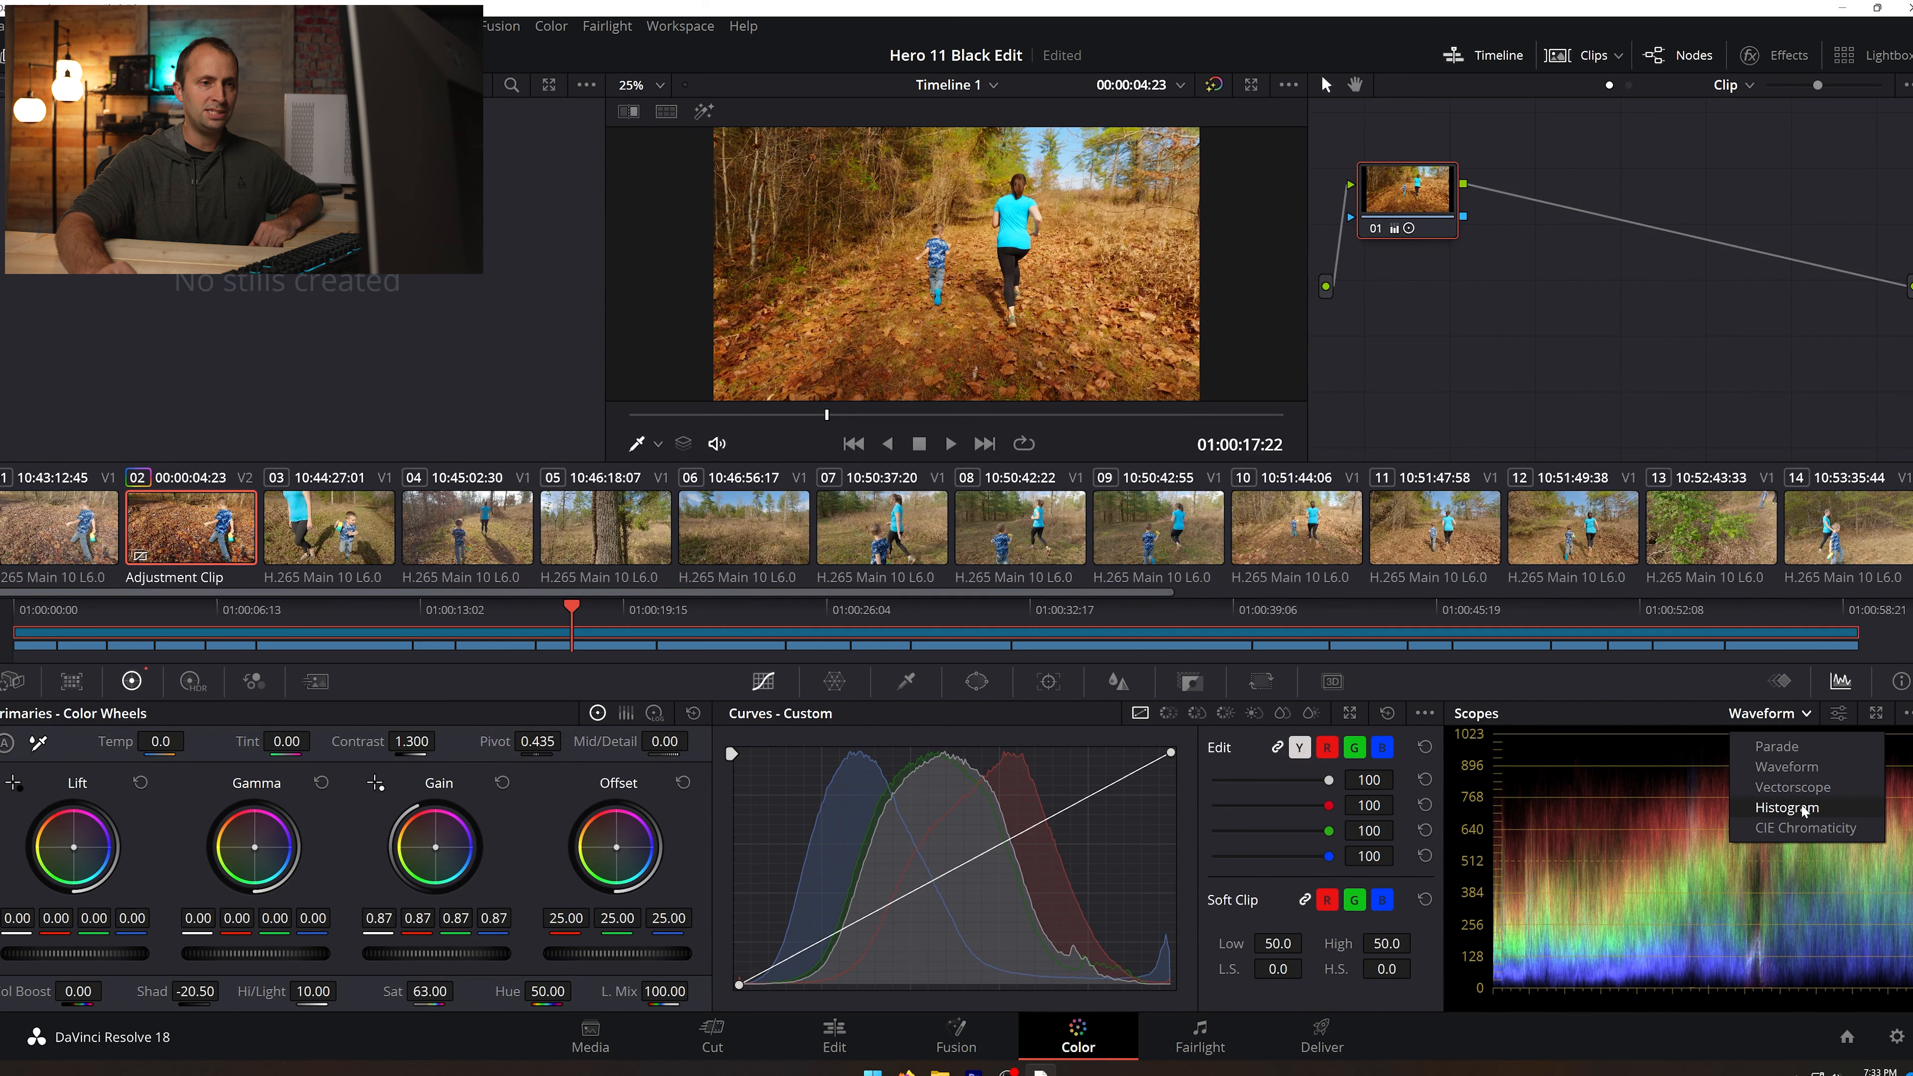
pyautogui.click(1801, 788)
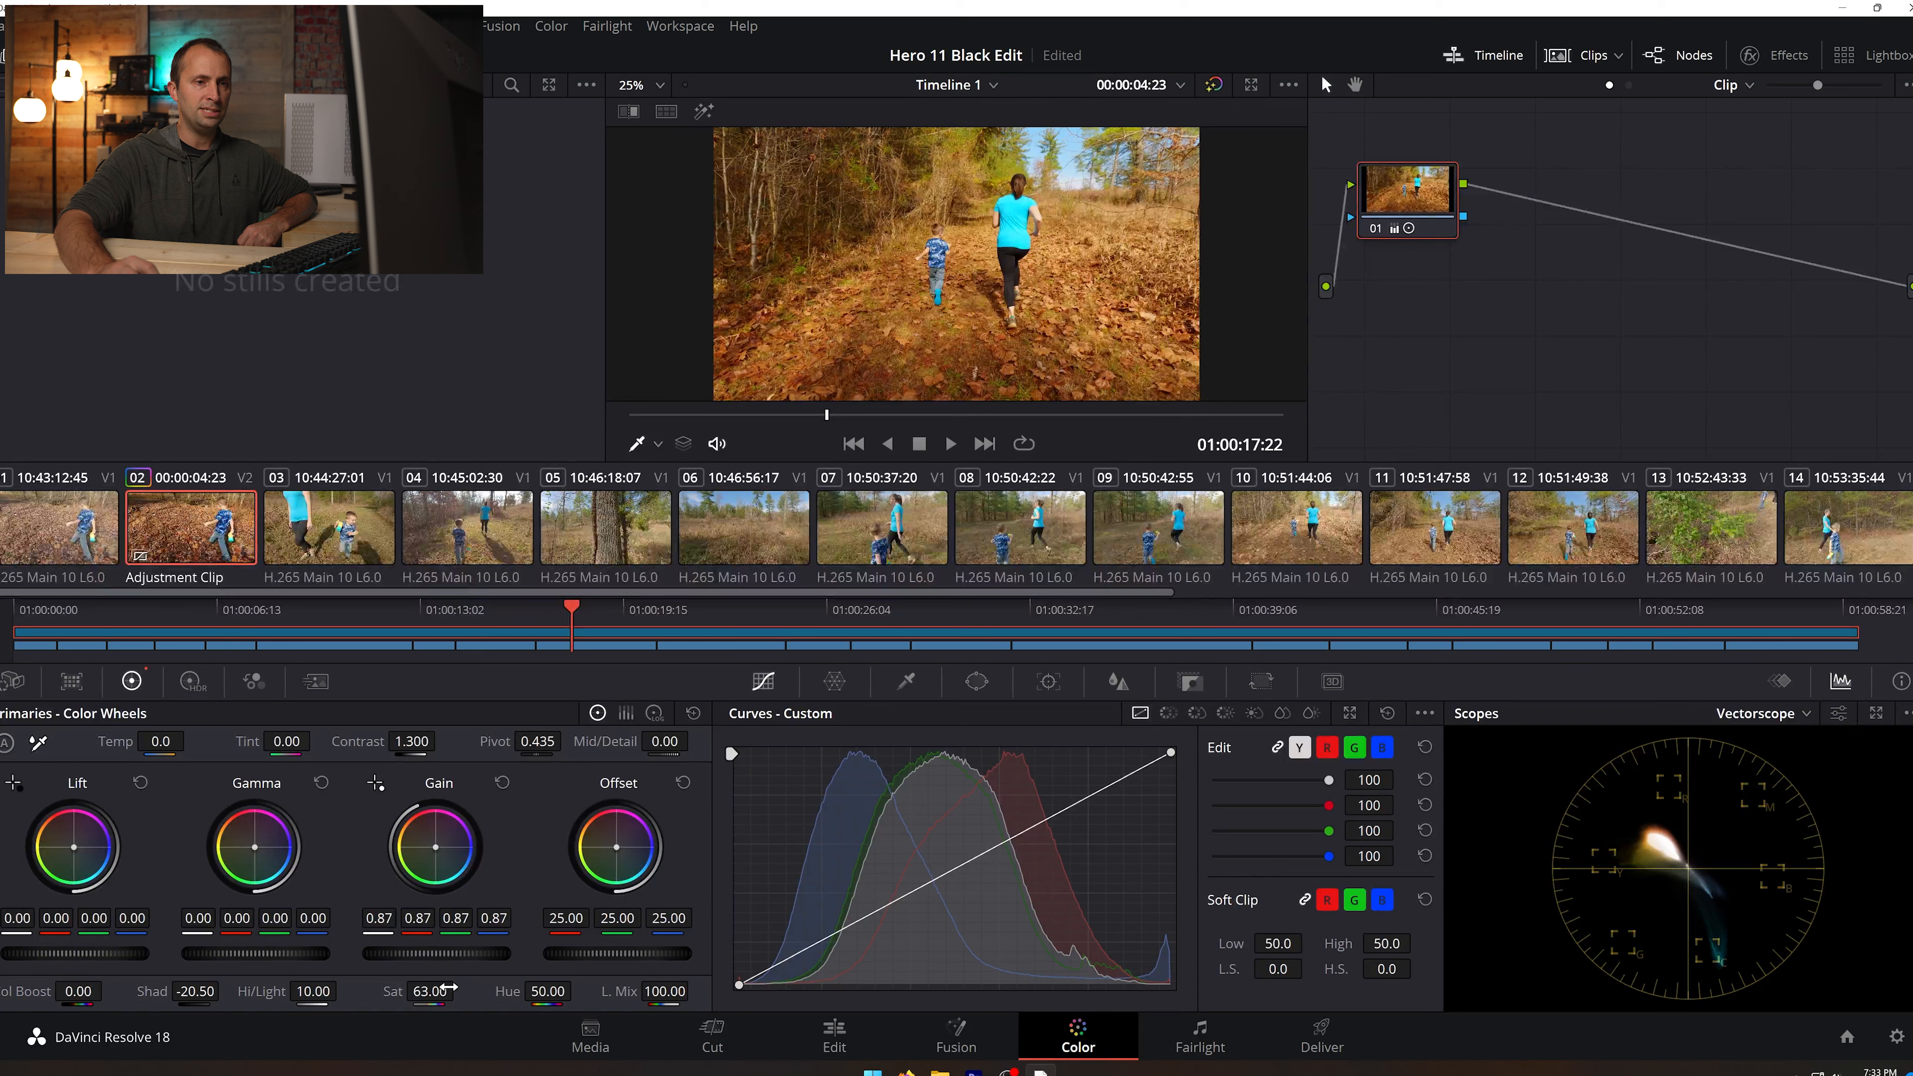
pyautogui.moveTo(460, 990)
pyautogui.mouseDown()
pyautogui.moveTo(549, 990)
pyautogui.moveTo(482, 989)
pyautogui.mouseUp()
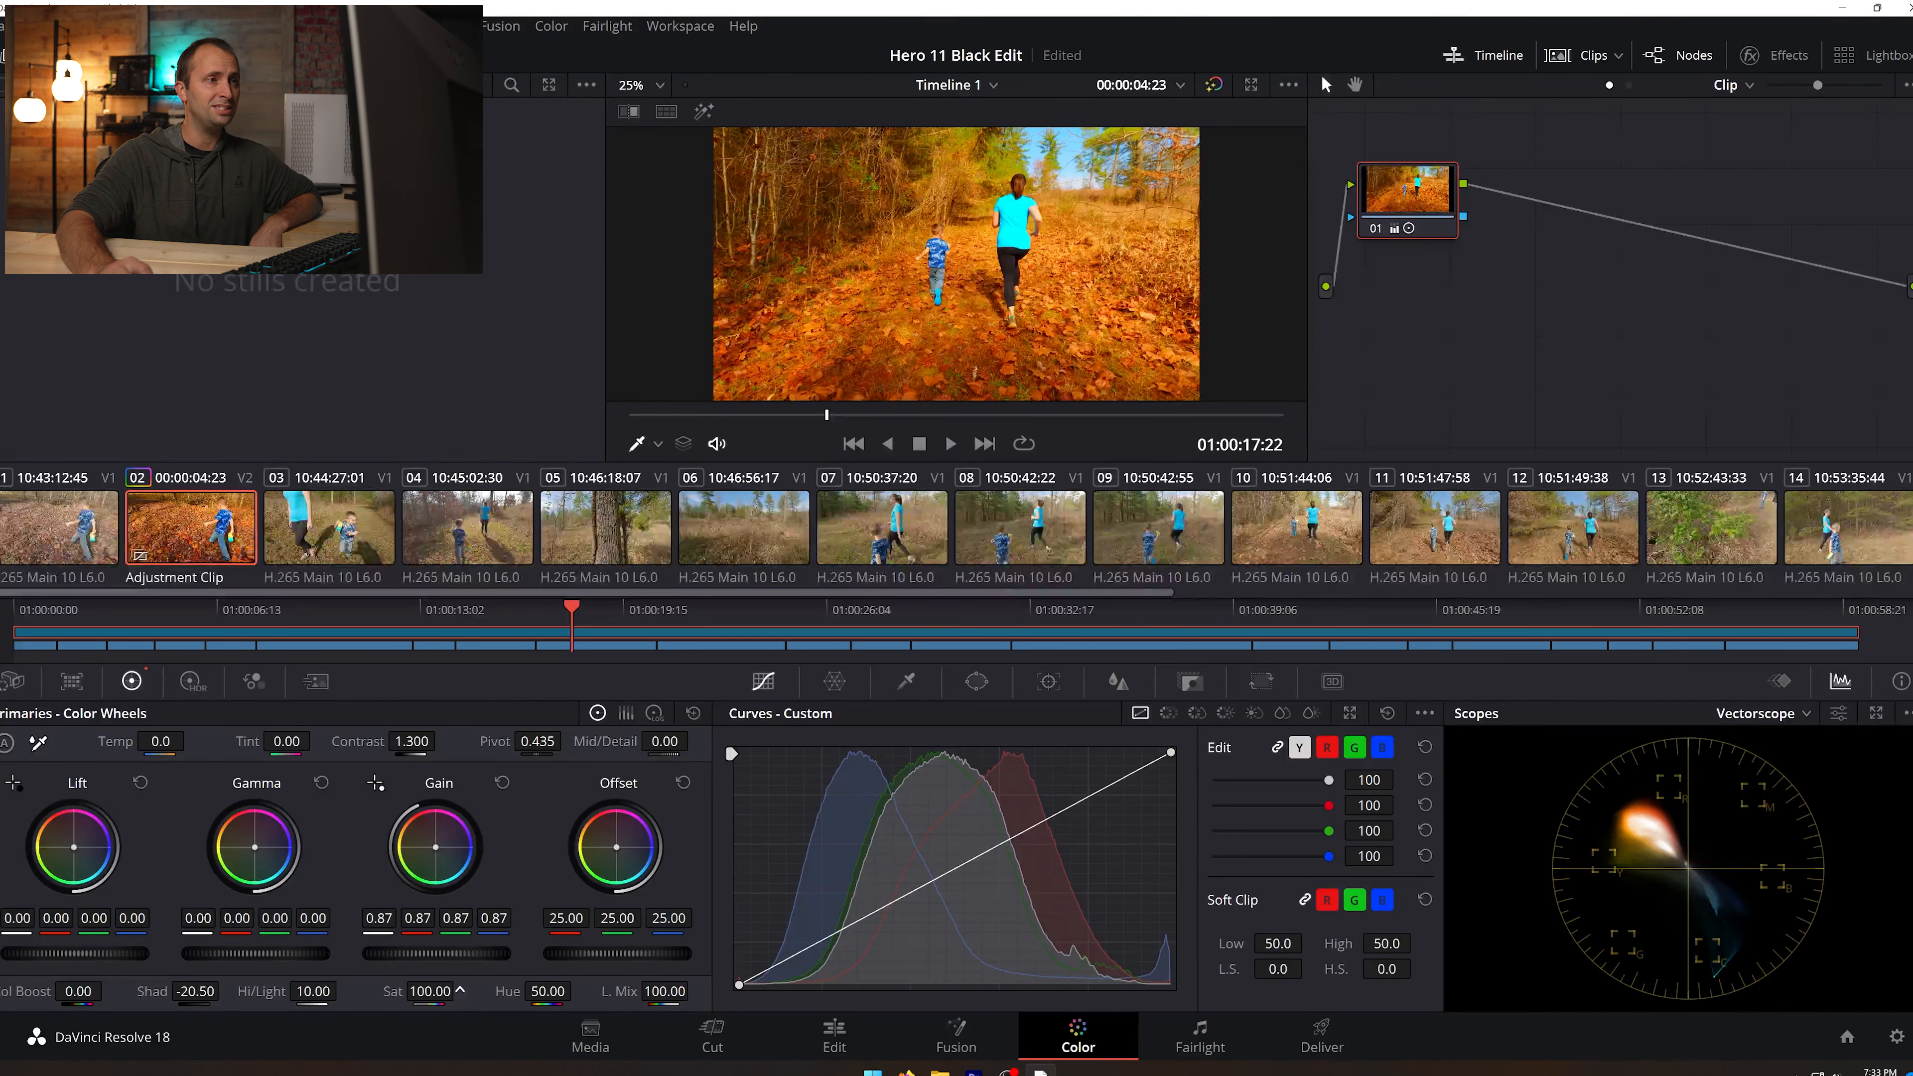
pyautogui.moveTo(429, 991); pyautogui.dragTo(380, 991)
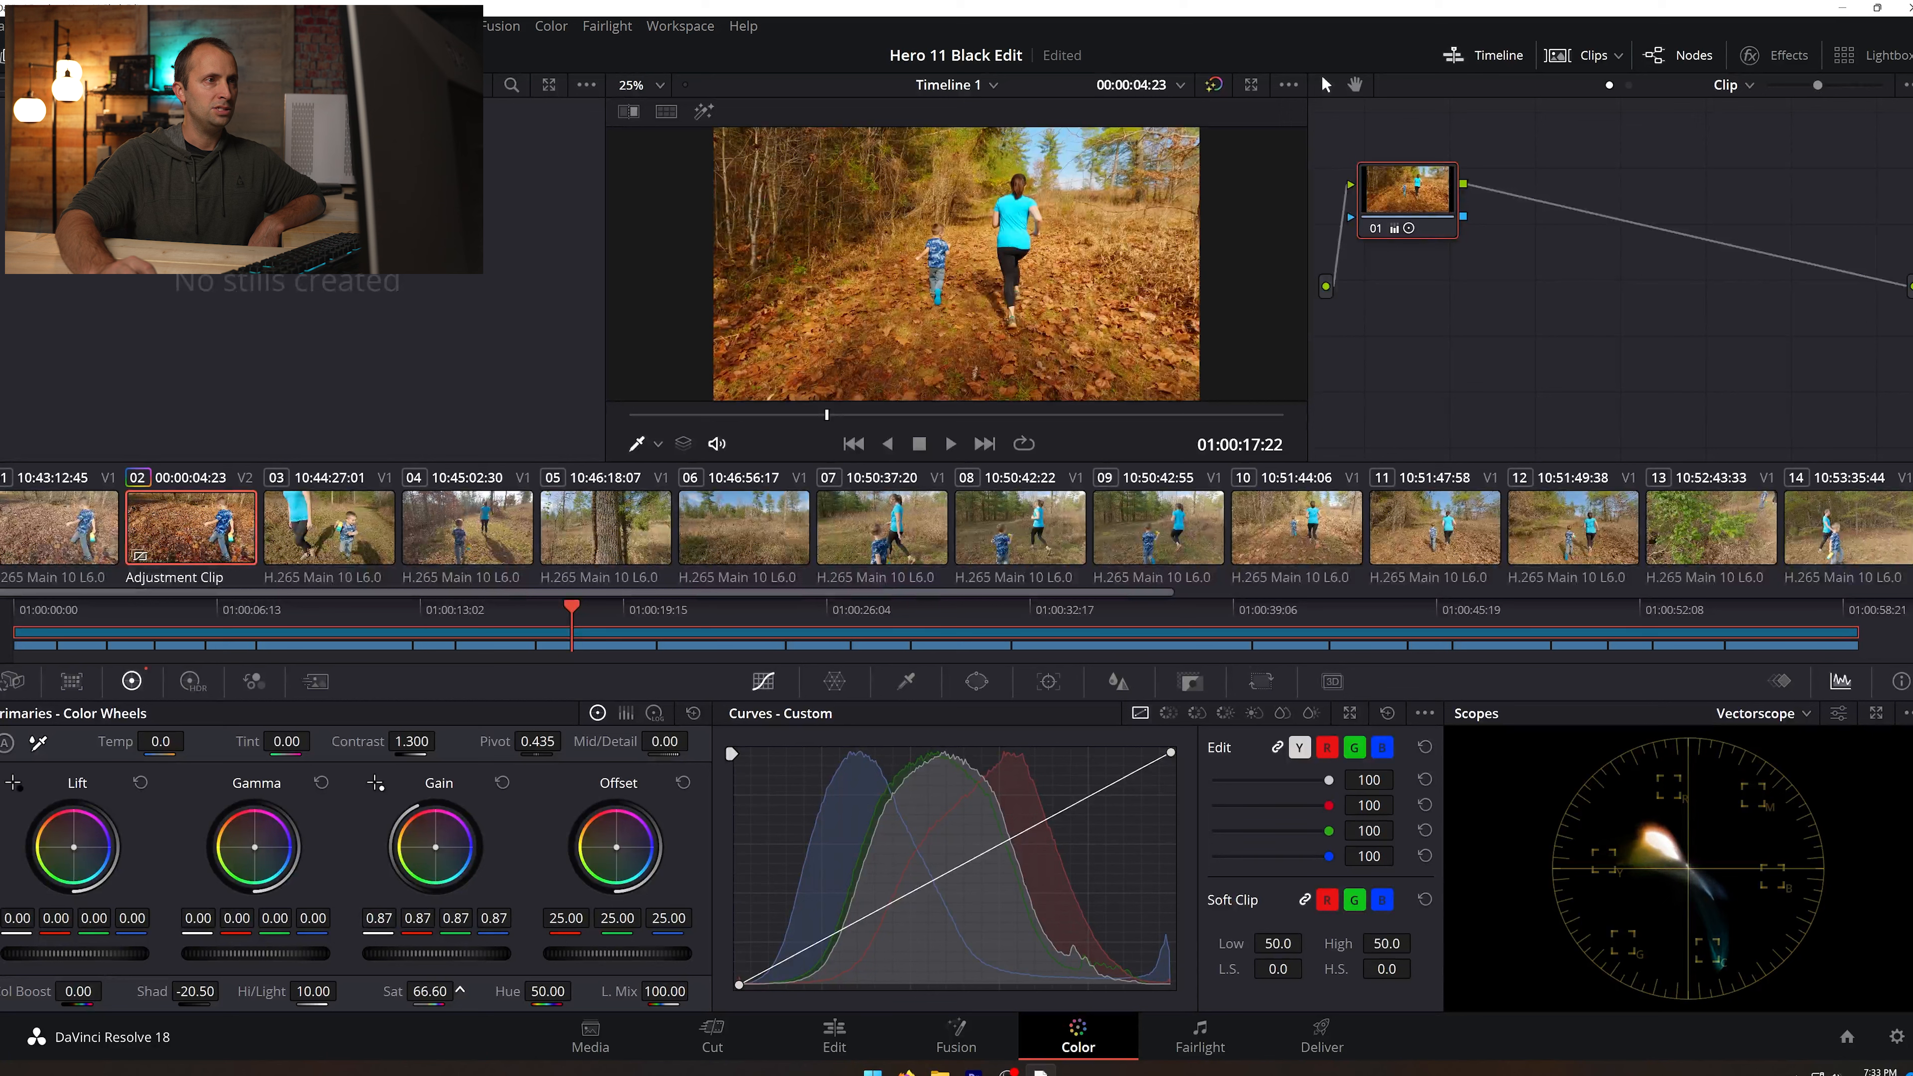
pyautogui.moveTo(380, 991); pyautogui.dragTo(382, 991)
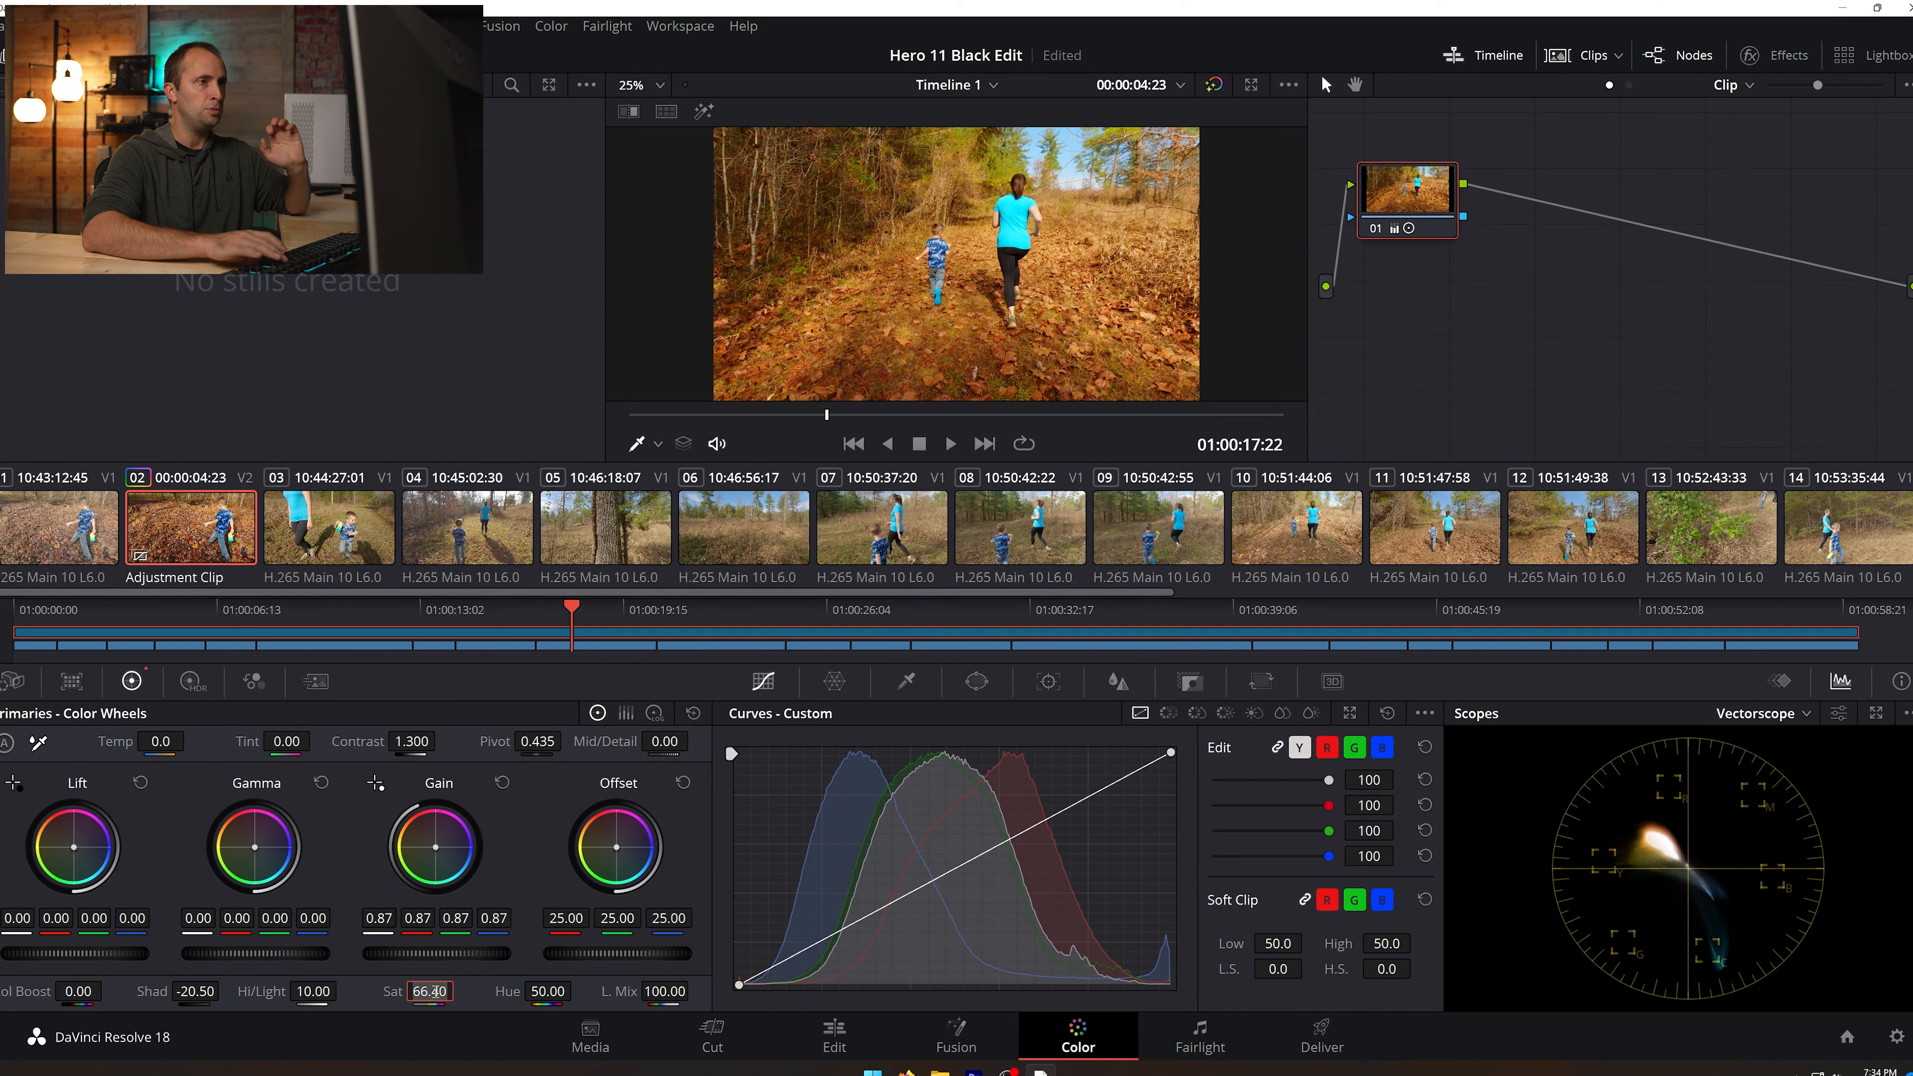
pyautogui.write('65')
pyautogui.press('Return')
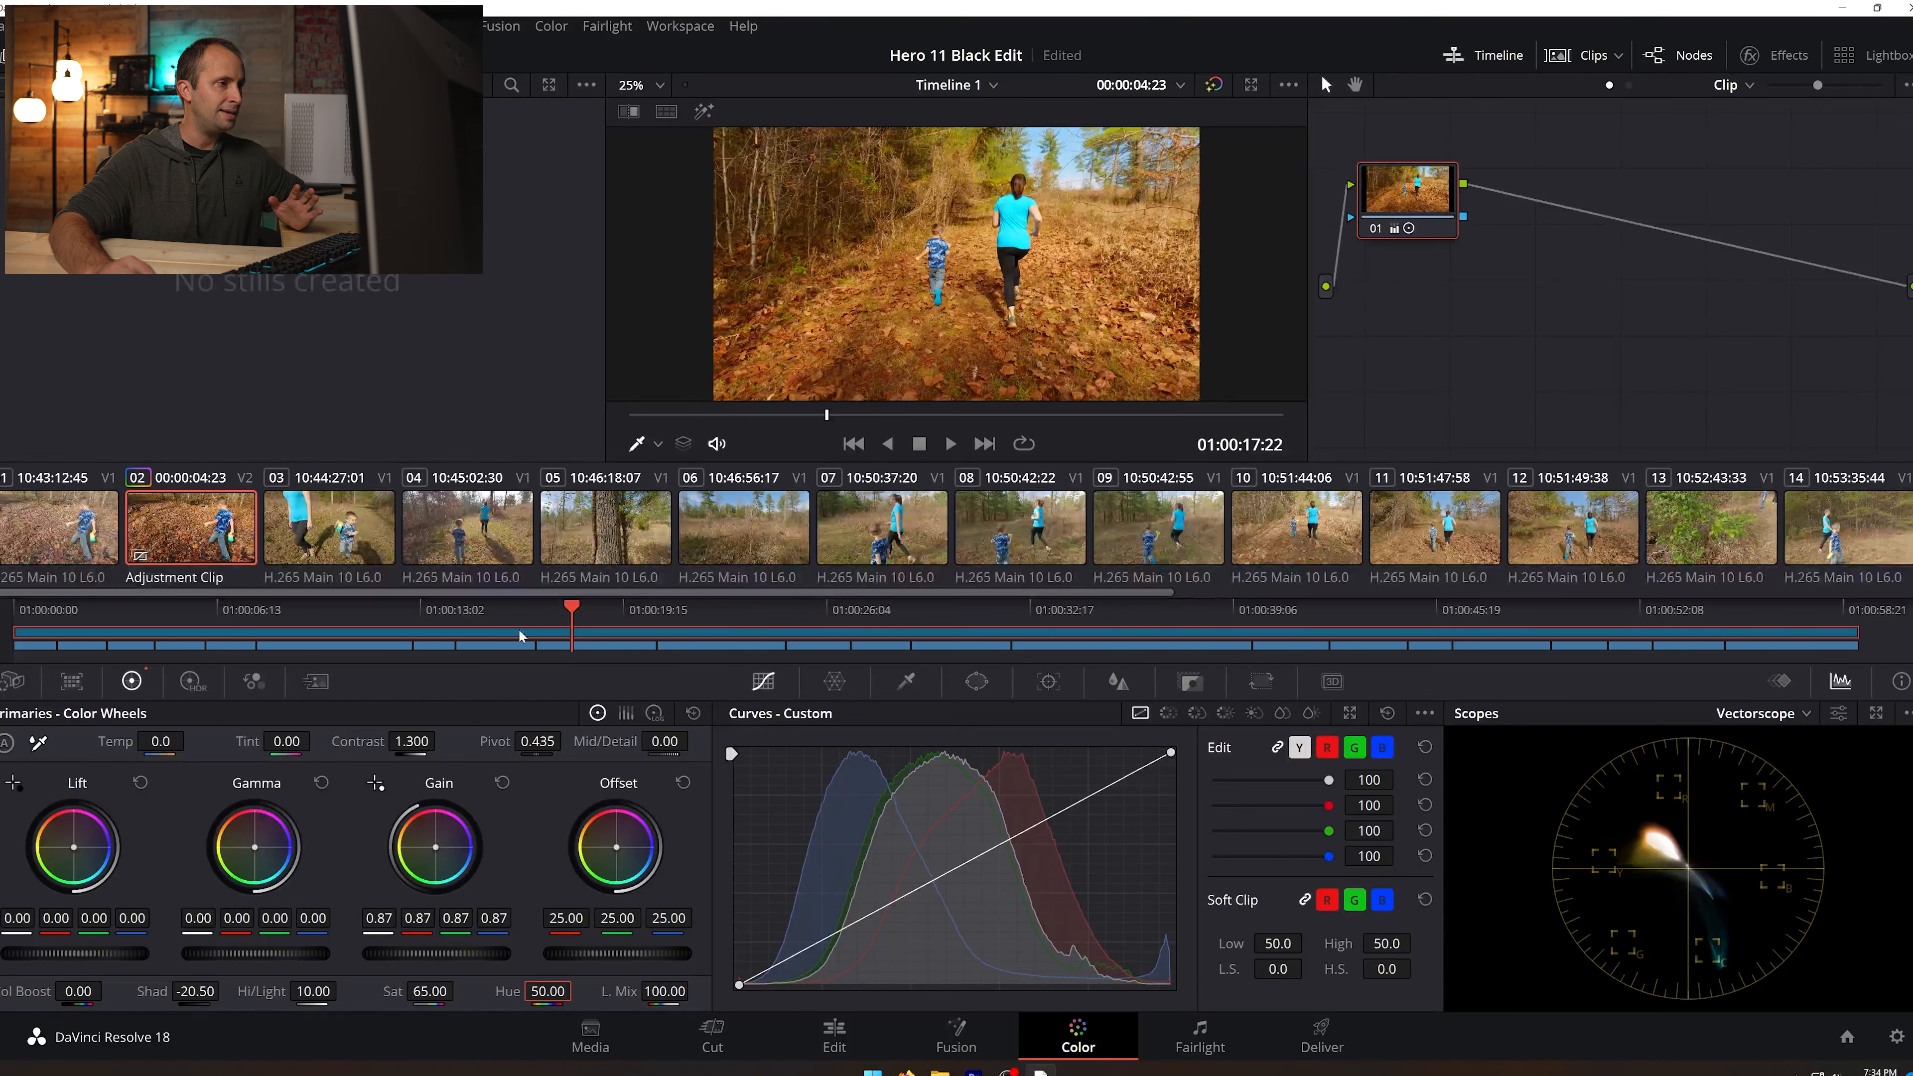
# Step: Switch the scope back to the waveform and raise the adjustment clip's midtone detail to 29.50 at 01:00:17:19
pyautogui.moveTo(577, 601); pyautogui.dragTo(568, 652)
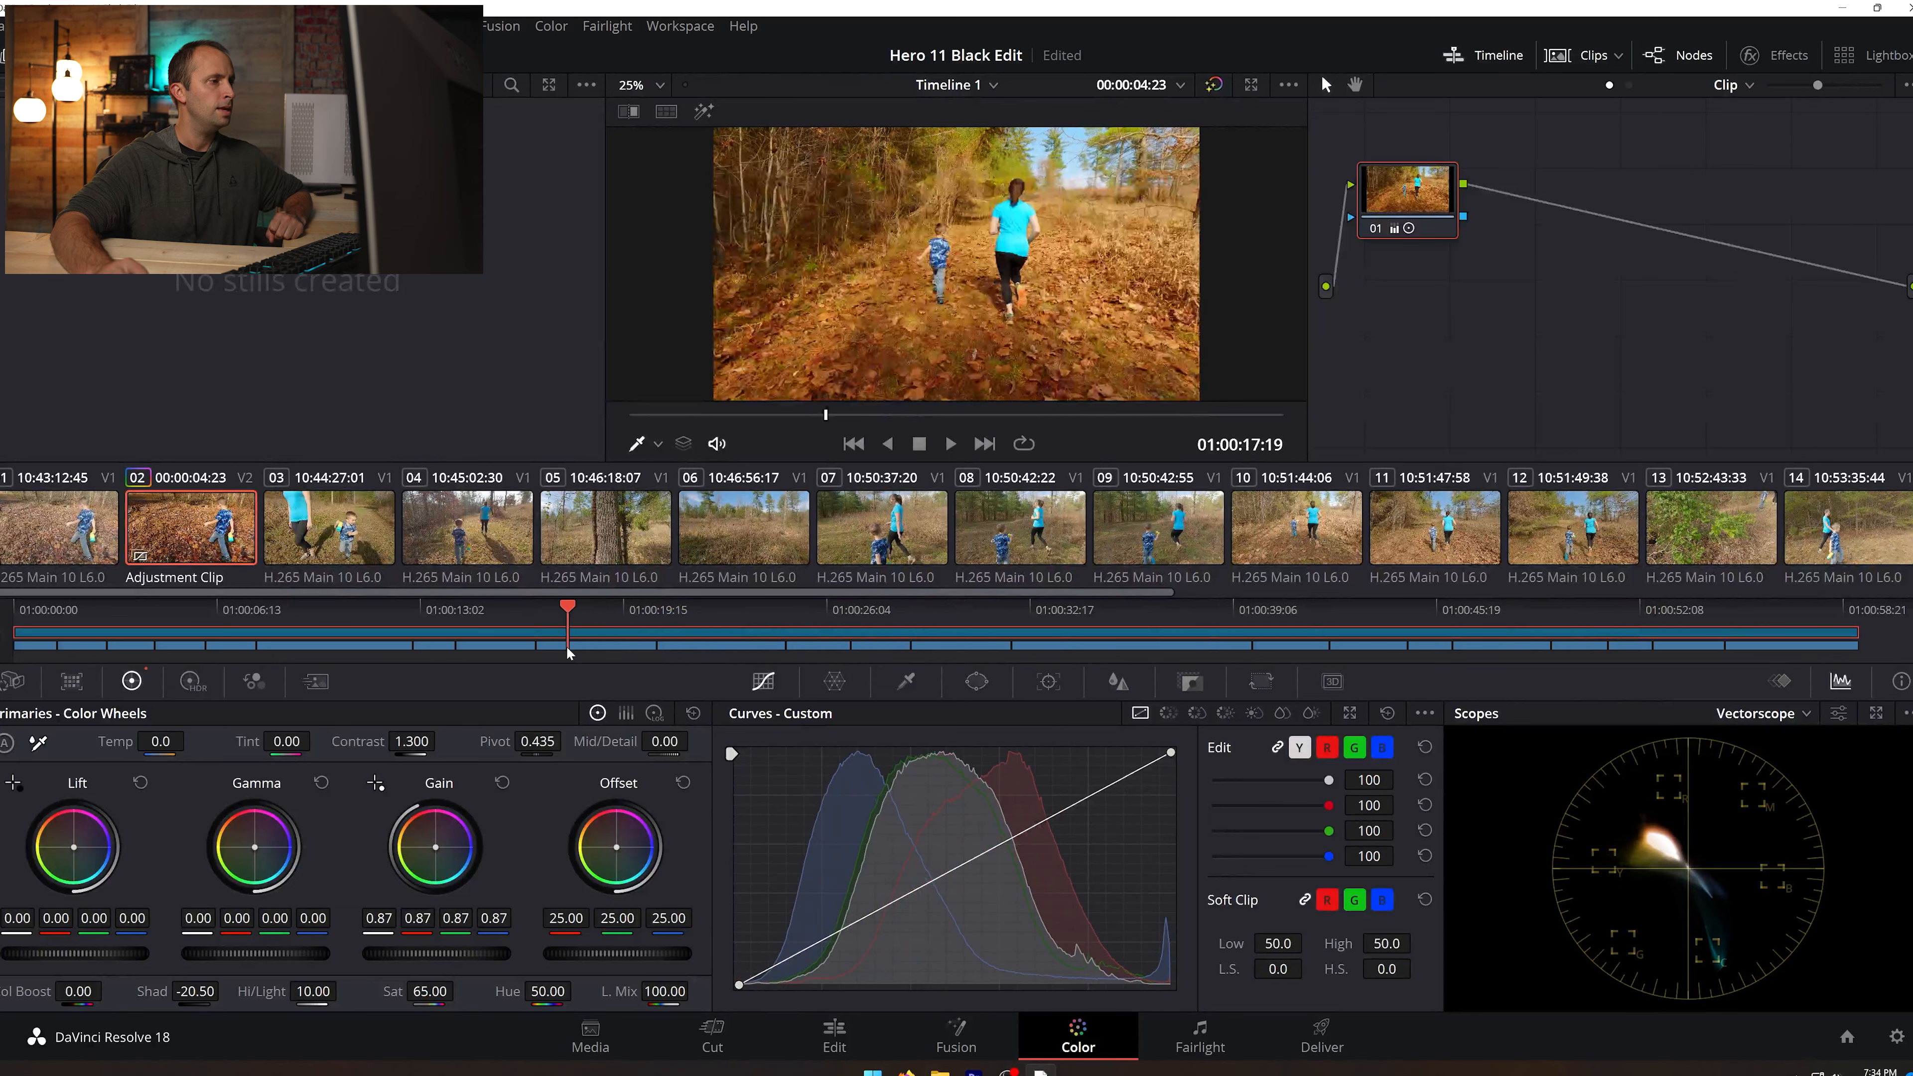
pyautogui.click(1782, 720)
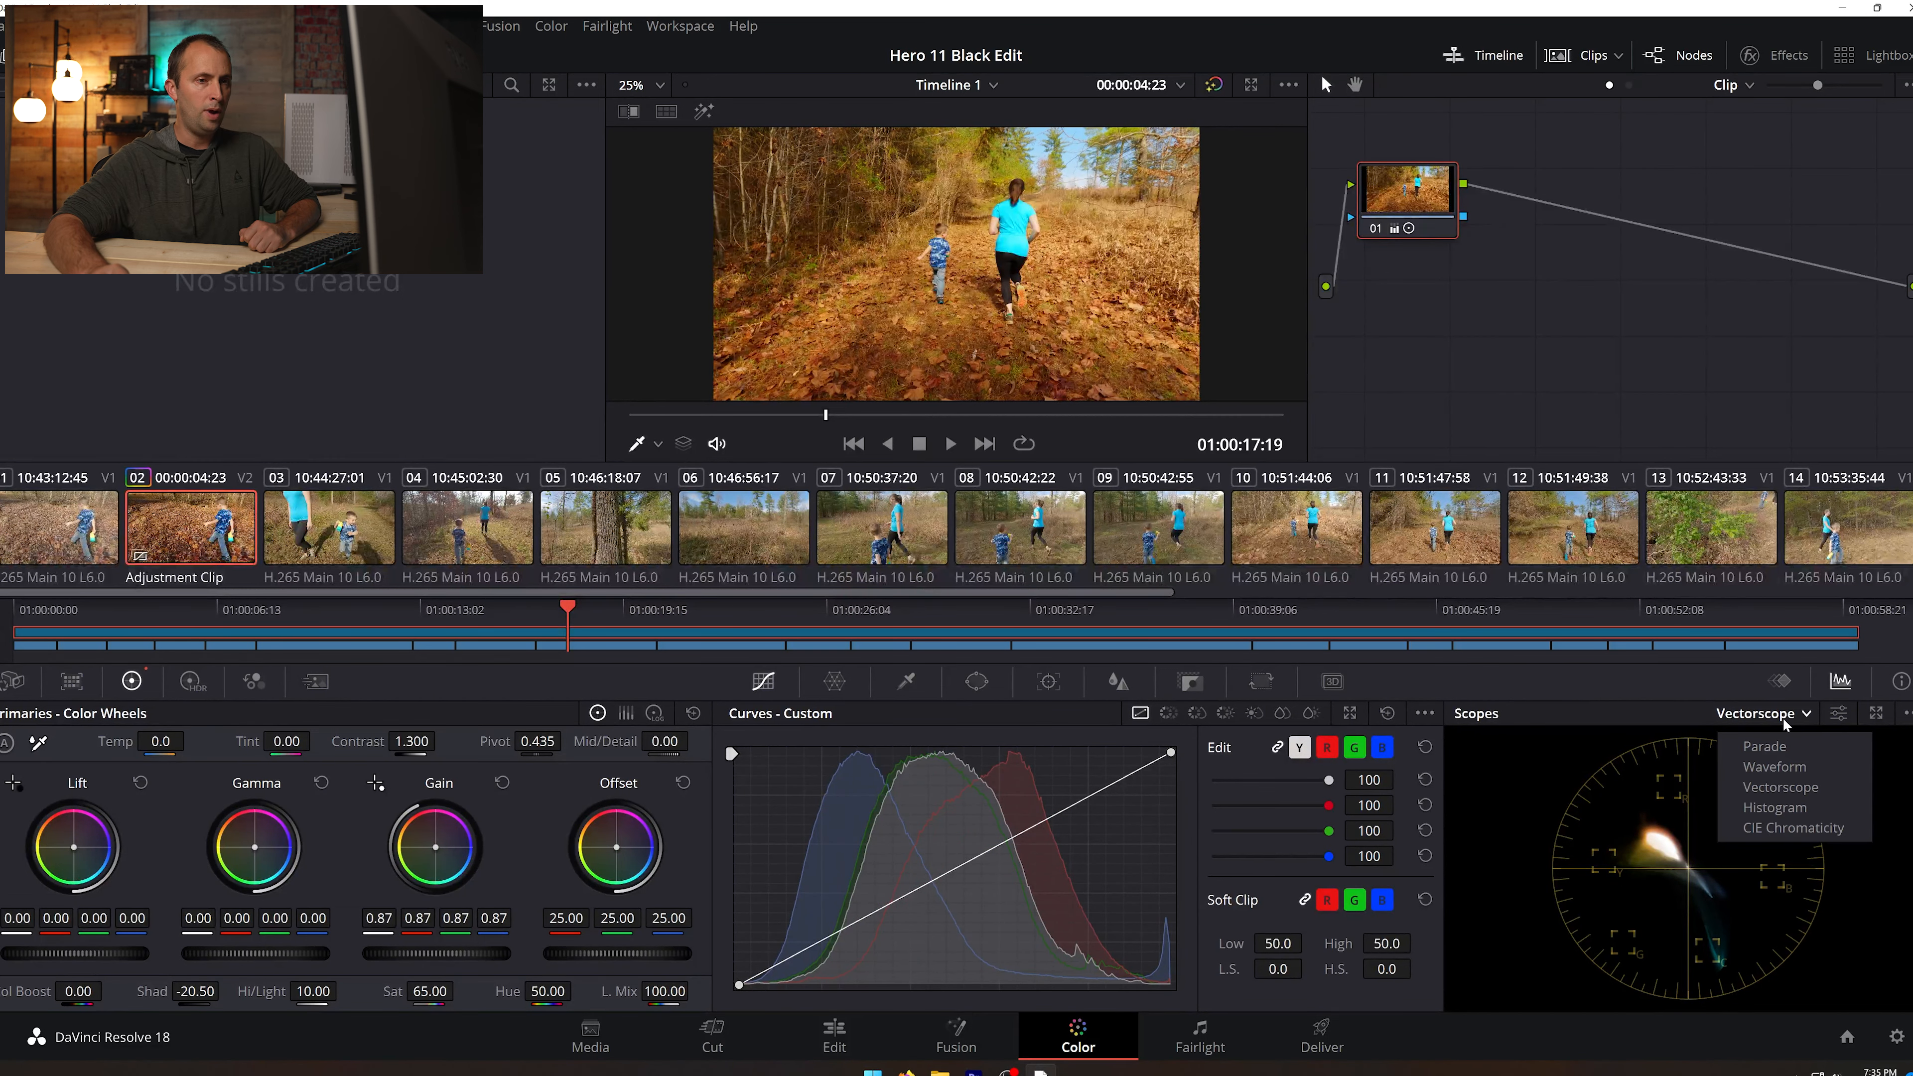
pyautogui.click(1747, 763)
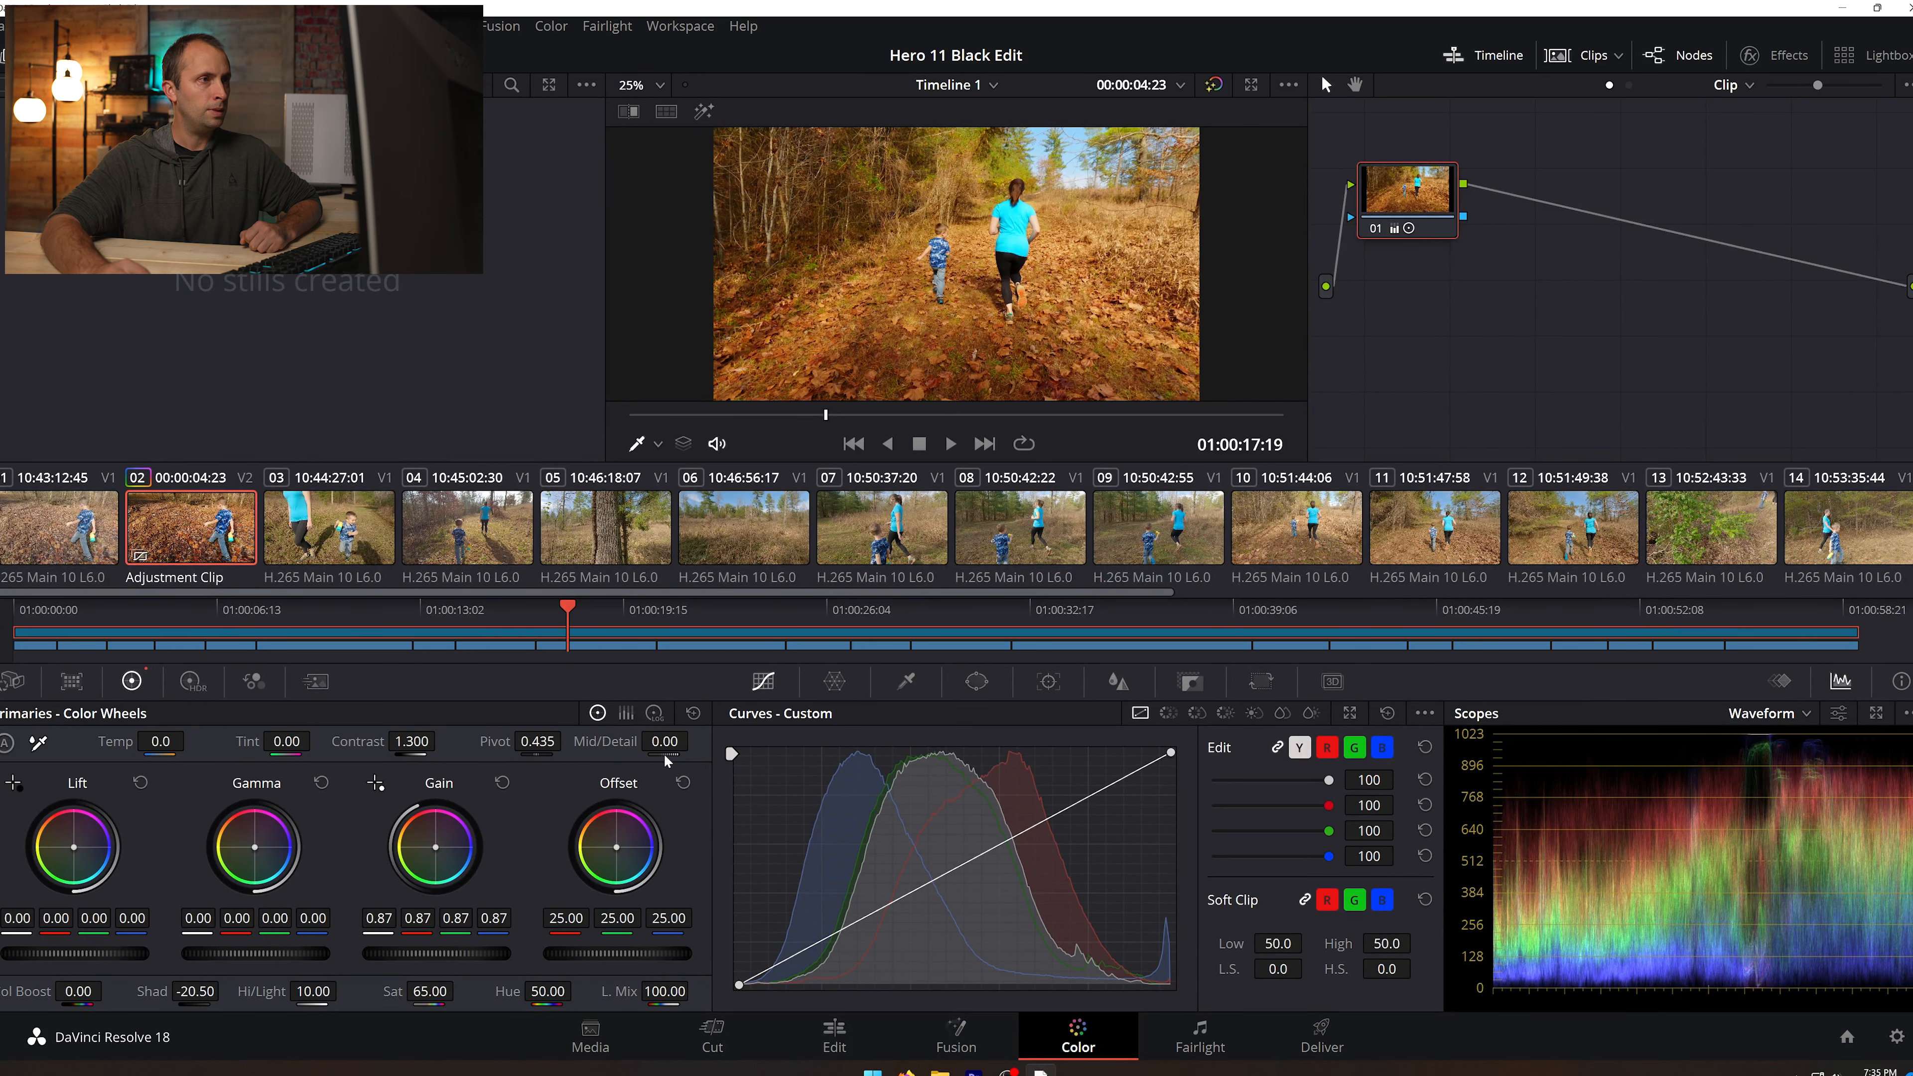
pyautogui.moveTo(664, 741); pyautogui.dragTo(740, 741)
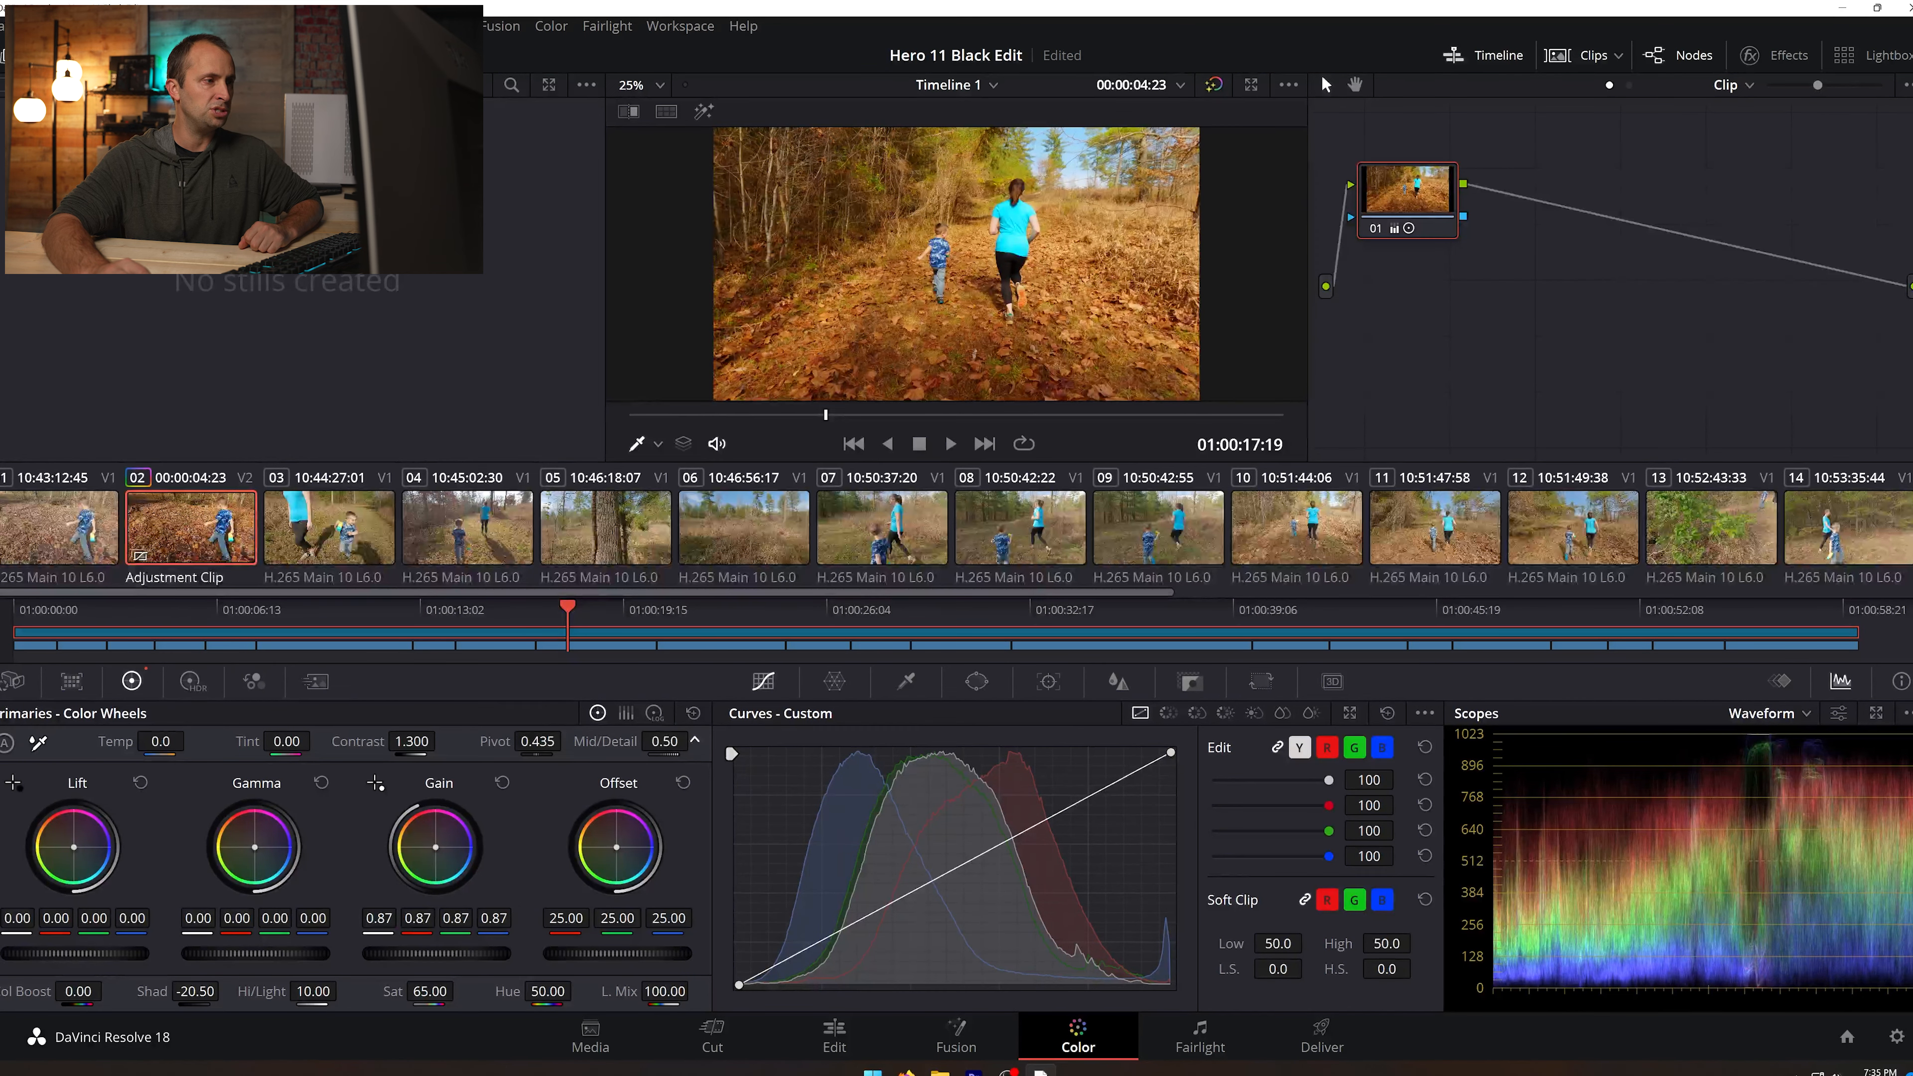
pyautogui.moveTo(664, 741); pyautogui.dragTo(679, 741)
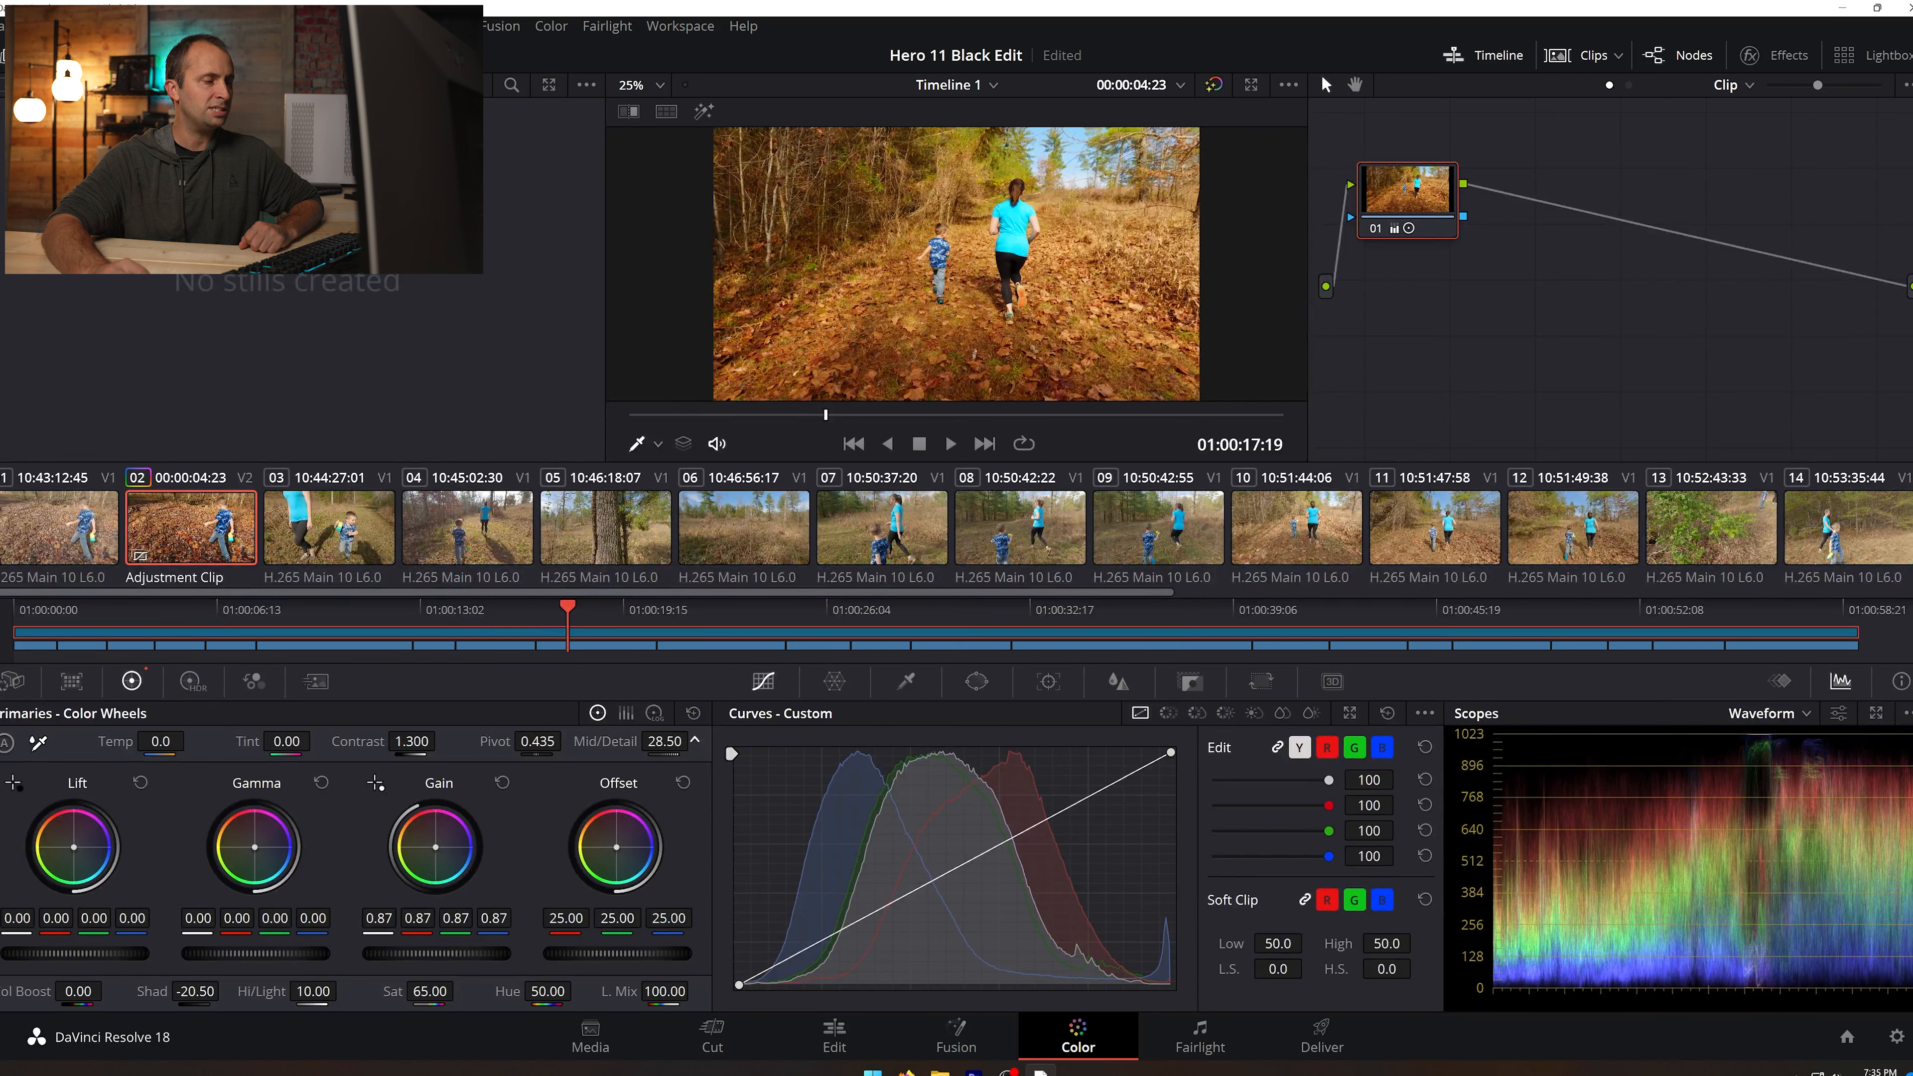
pyautogui.moveTo(664, 741); pyautogui.dragTo(661, 741)
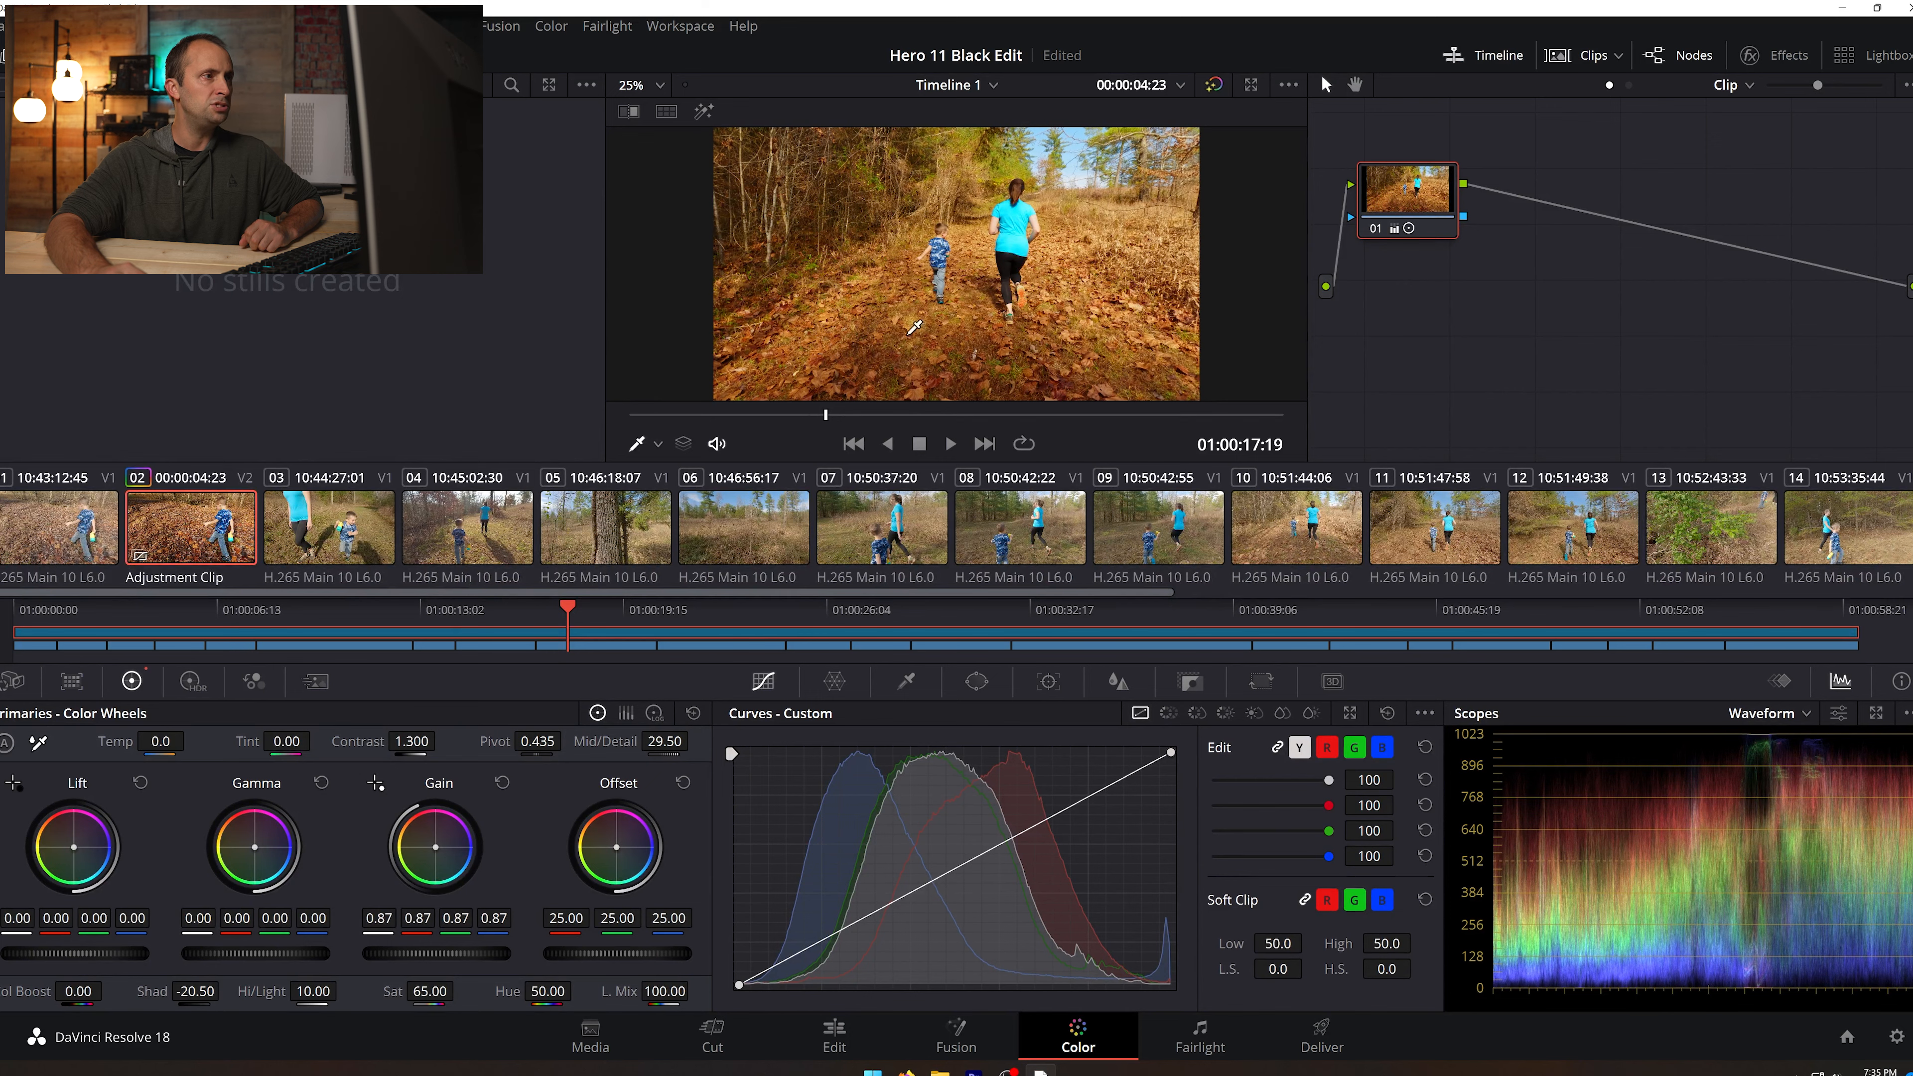
# Step: Compare lower and higher midtone detail at 200% viewer zoom, set it to 30.00, and fit the image to the viewer again
pyautogui.keyDown('shift'); pyautogui.click(1017, 196); pyautogui.keyUp('shift')
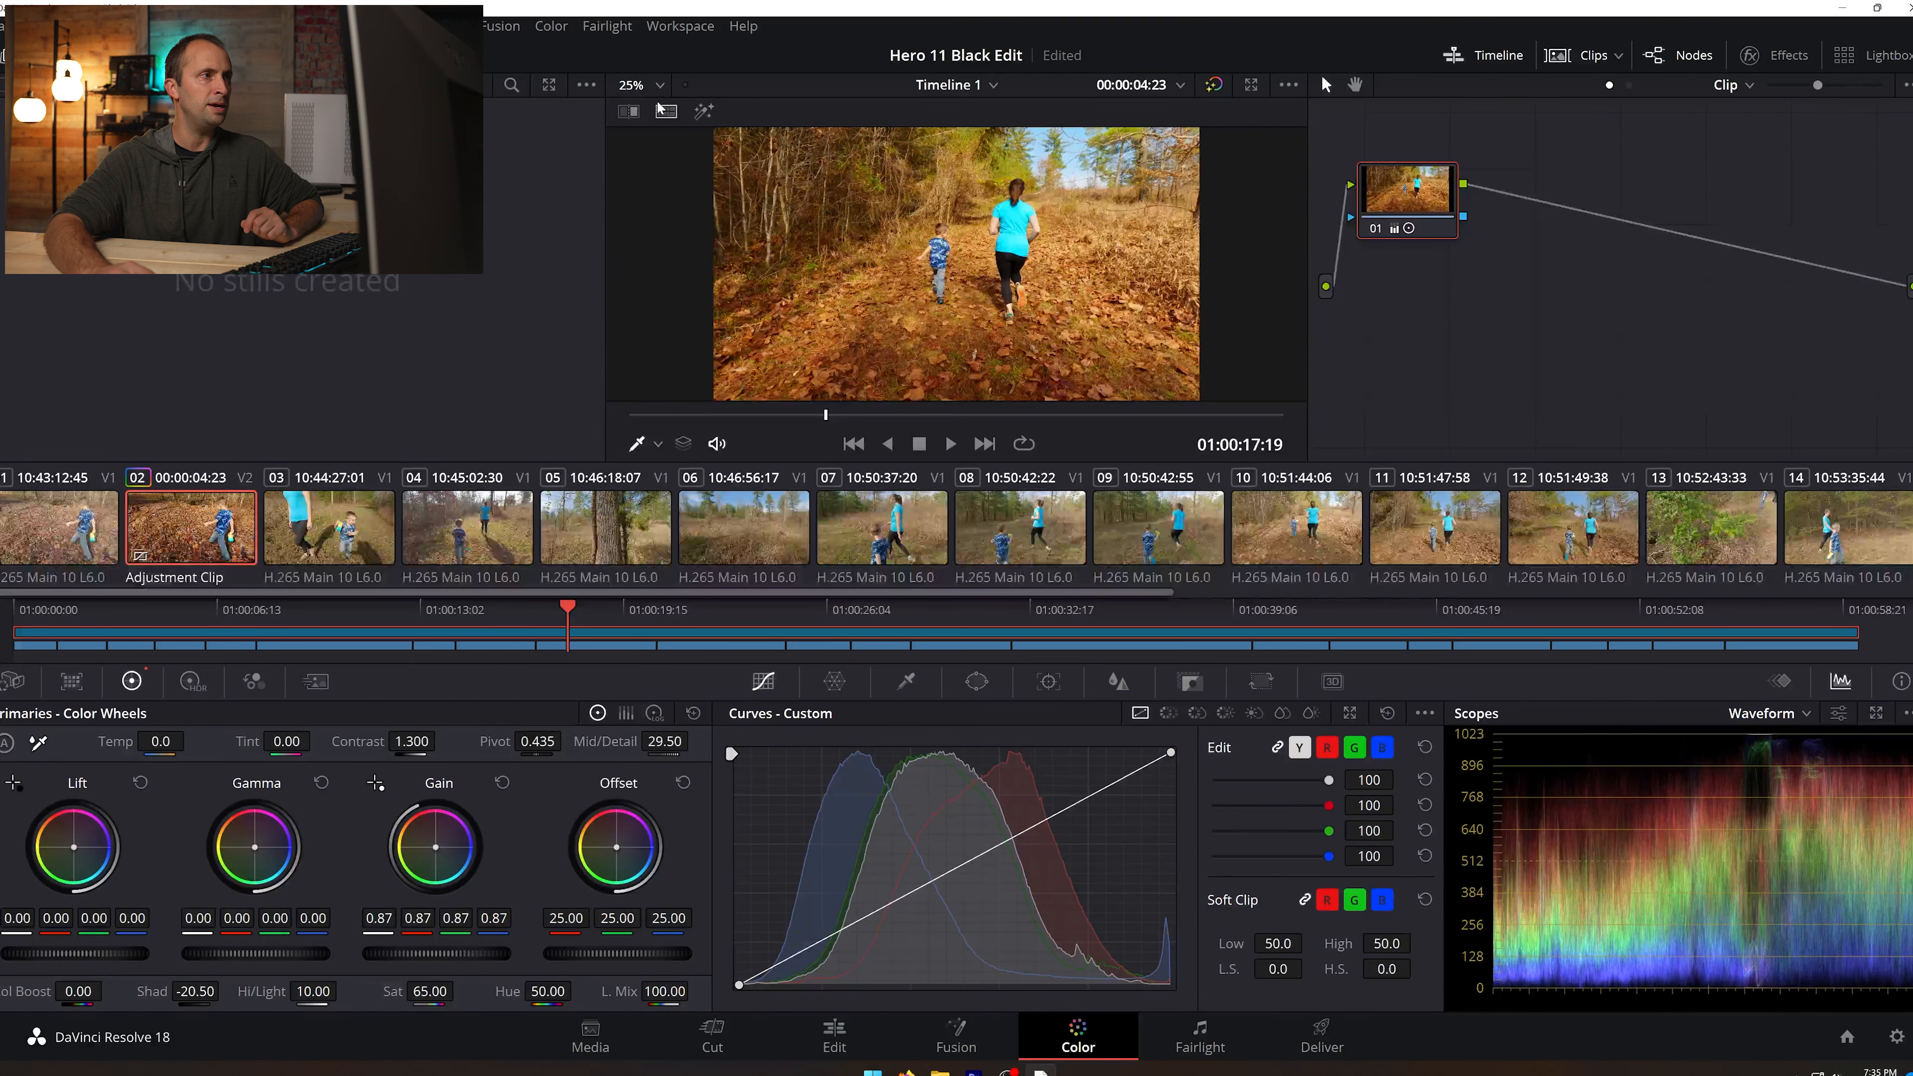
pyautogui.click(660, 85)
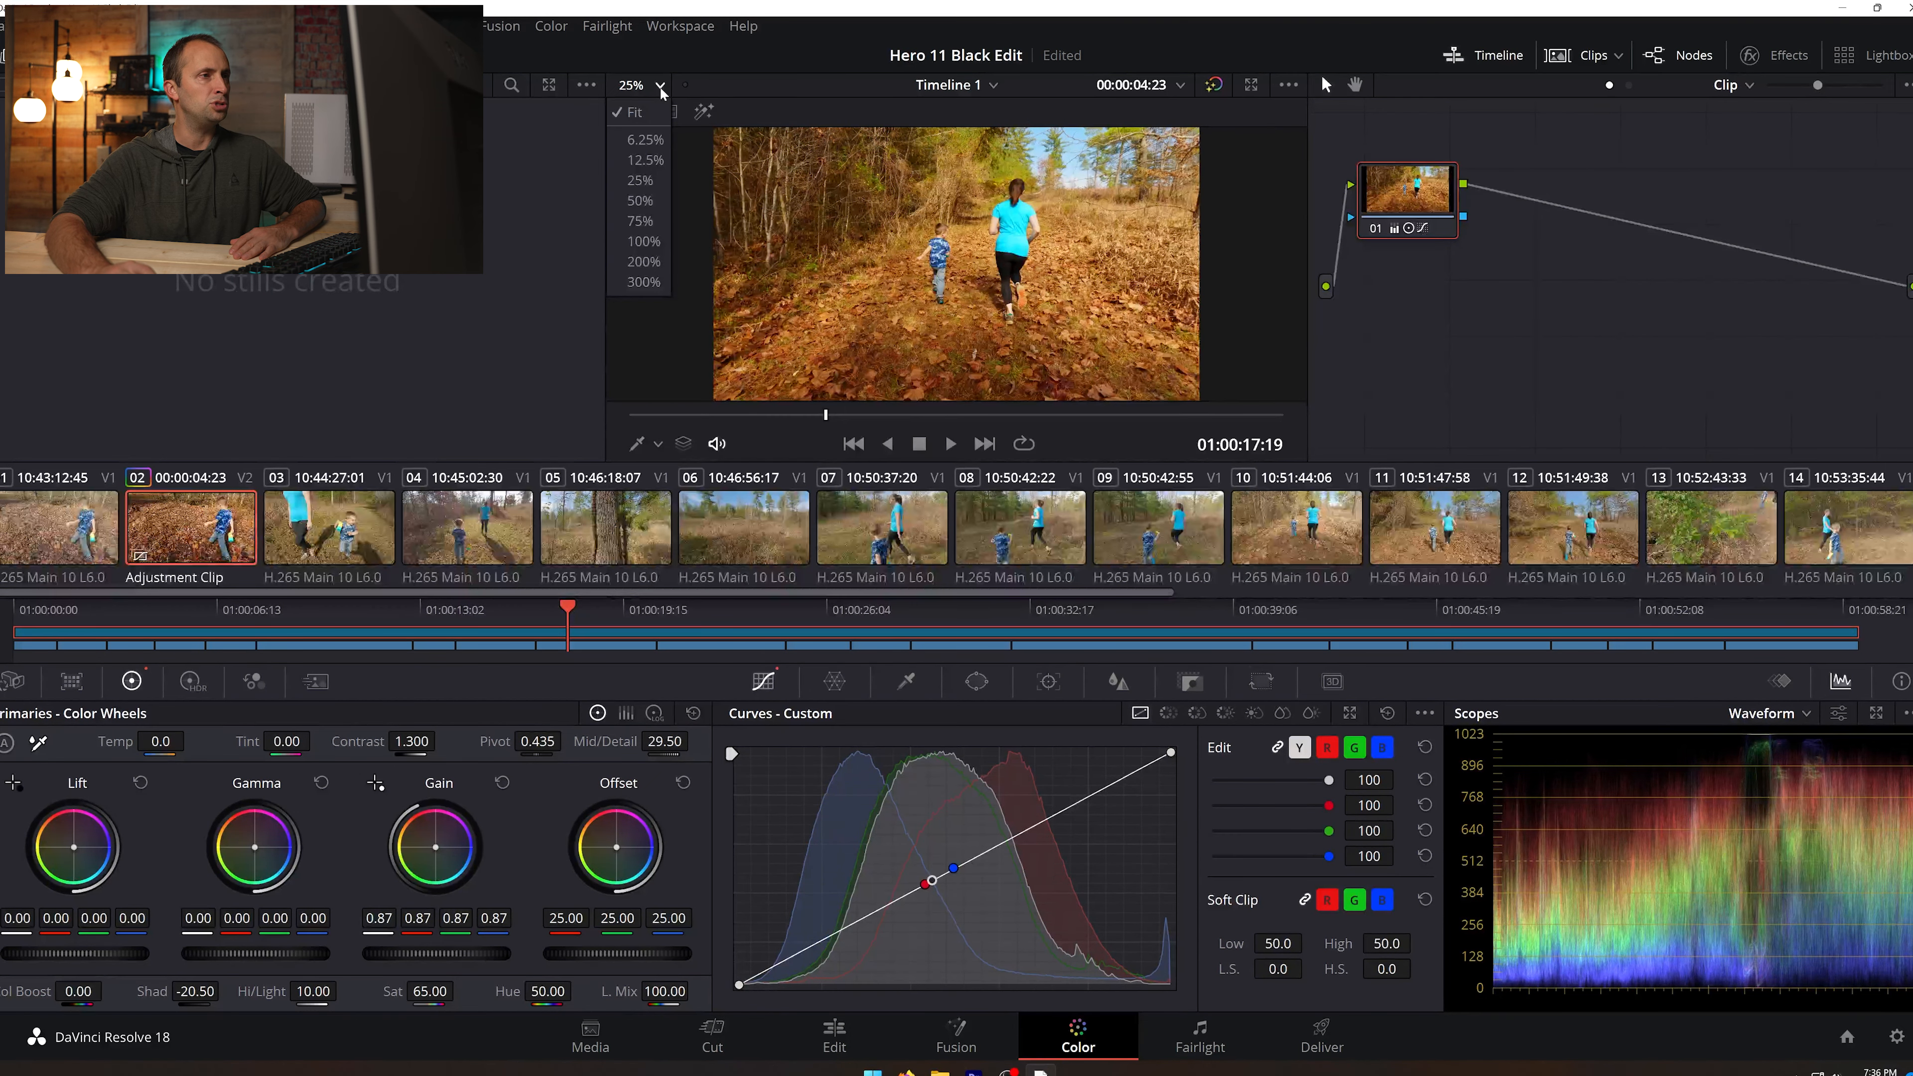
pyautogui.click(644, 262)
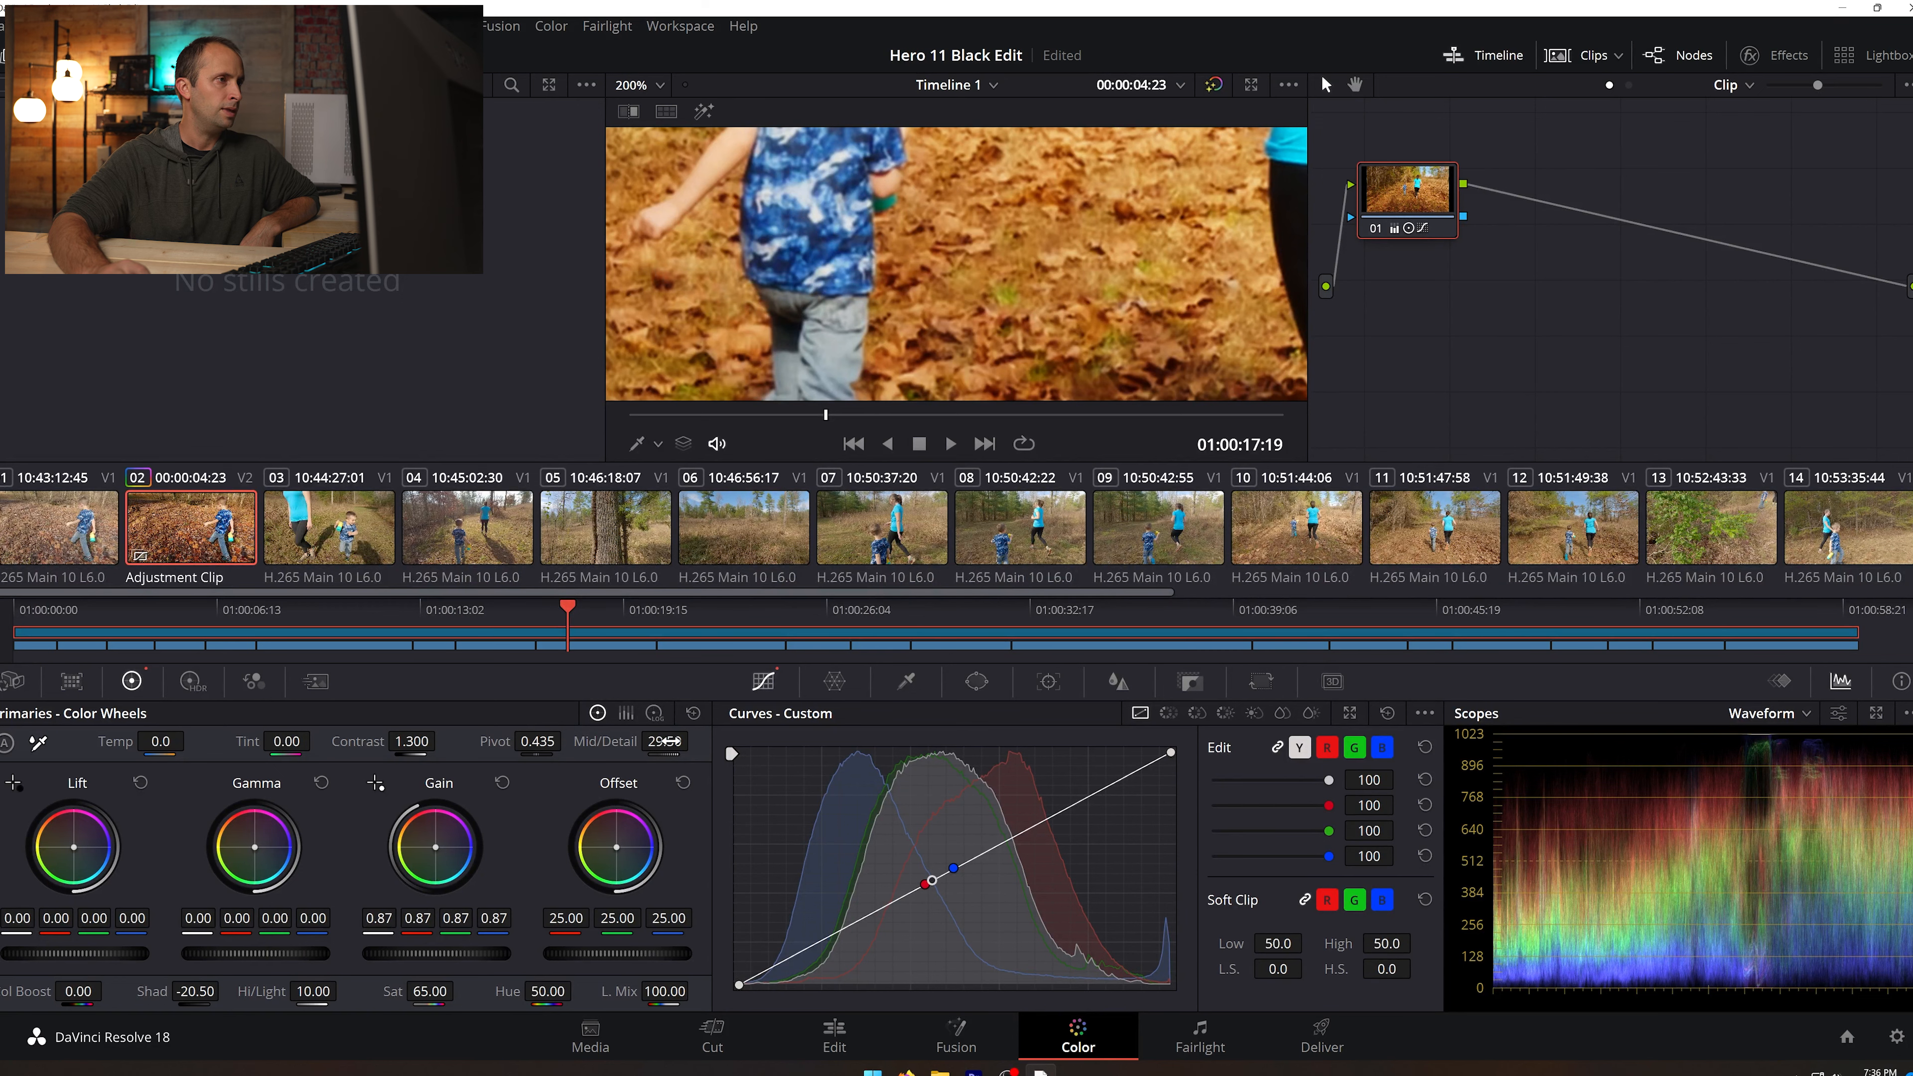
pyautogui.moveTo(664, 741); pyautogui.dragTo(622, 741)
pyautogui.moveTo(664, 740); pyautogui.dragTo(698, 741)
pyautogui.doubleClick(660, 743)
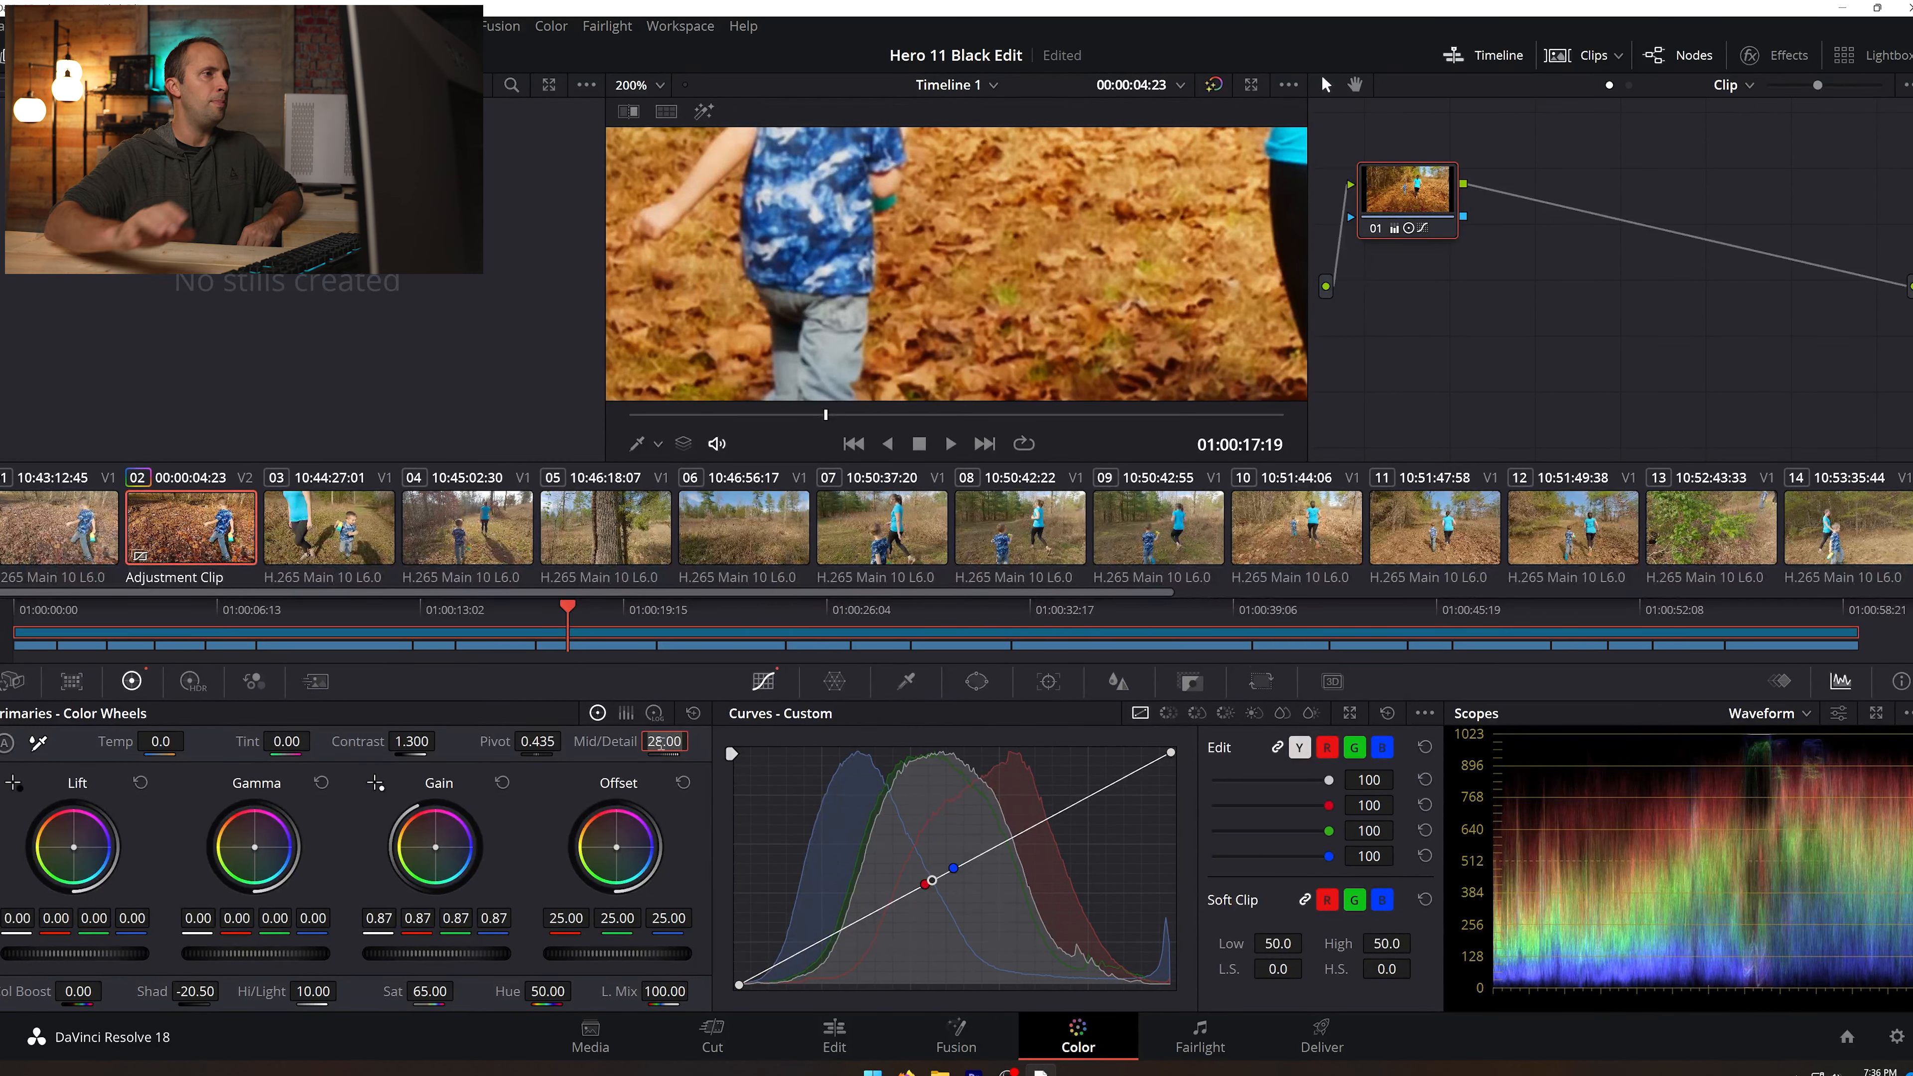
pyautogui.write('30')
pyautogui.press('Return')
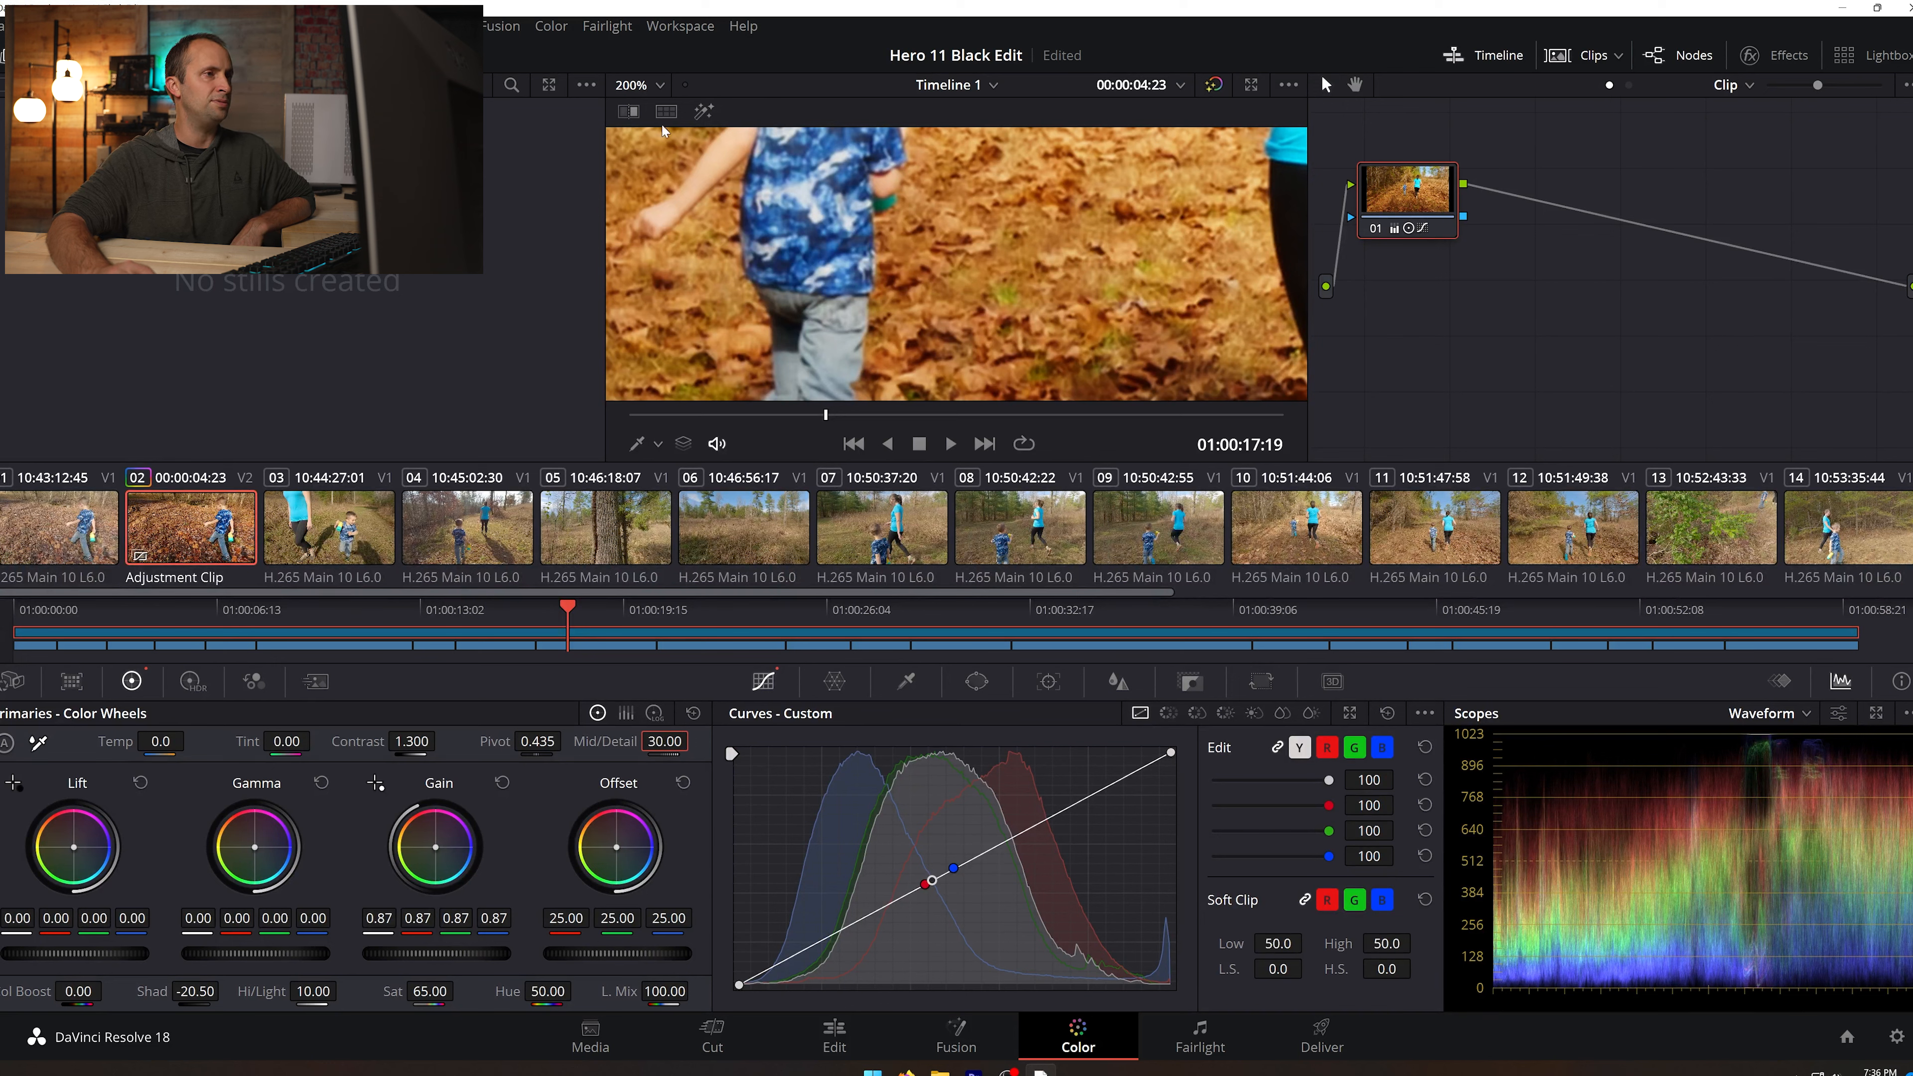
pyautogui.click(648, 85)
pyautogui.click(652, 114)
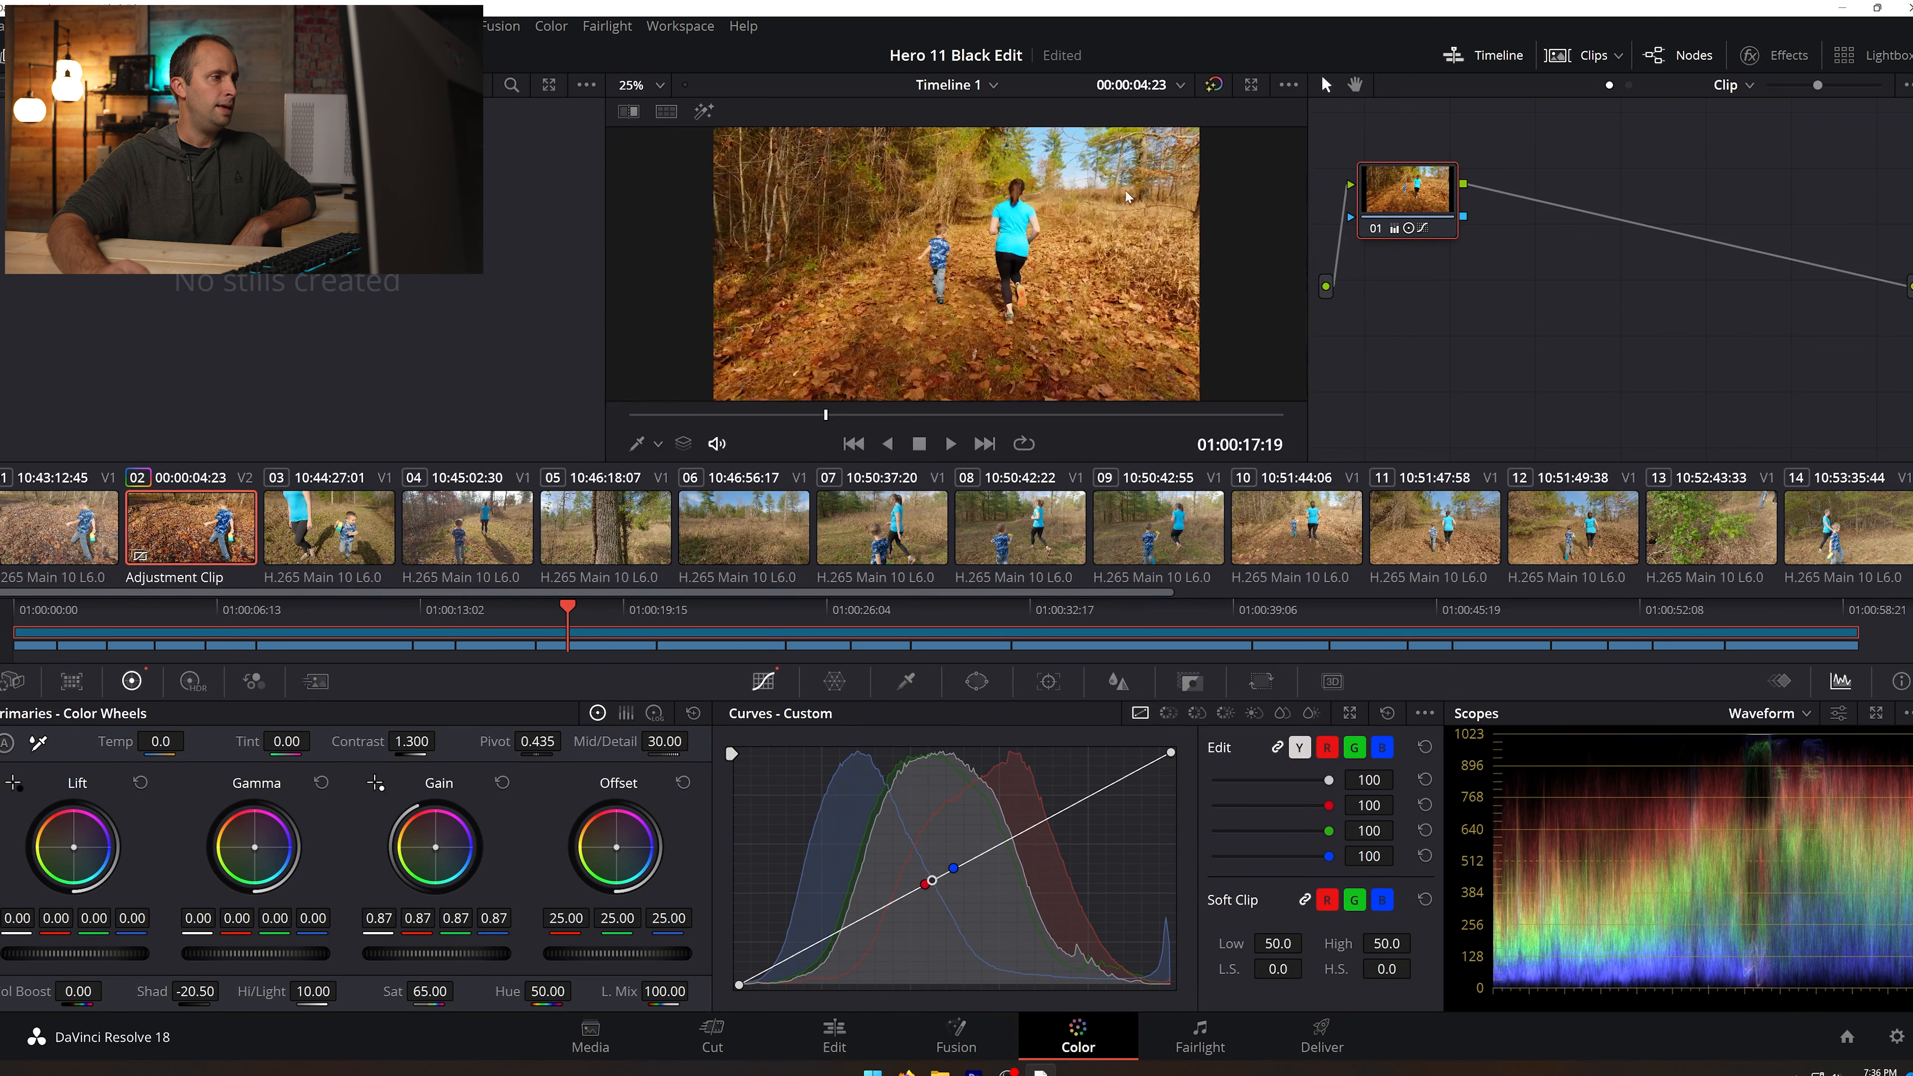
# Step: Check the grade at 01:00:10:17 and raise the adjustment clip's master gain to 0.90
pyautogui.moveTo(577, 609); pyautogui.dragTo(351, 601)
pyautogui.moveTo(367, 607)
pyautogui.mouseDown()
pyautogui.moveTo(390, 609)
pyautogui.moveTo(312, 607)
pyautogui.moveTo(346, 607)
pyautogui.mouseUp()
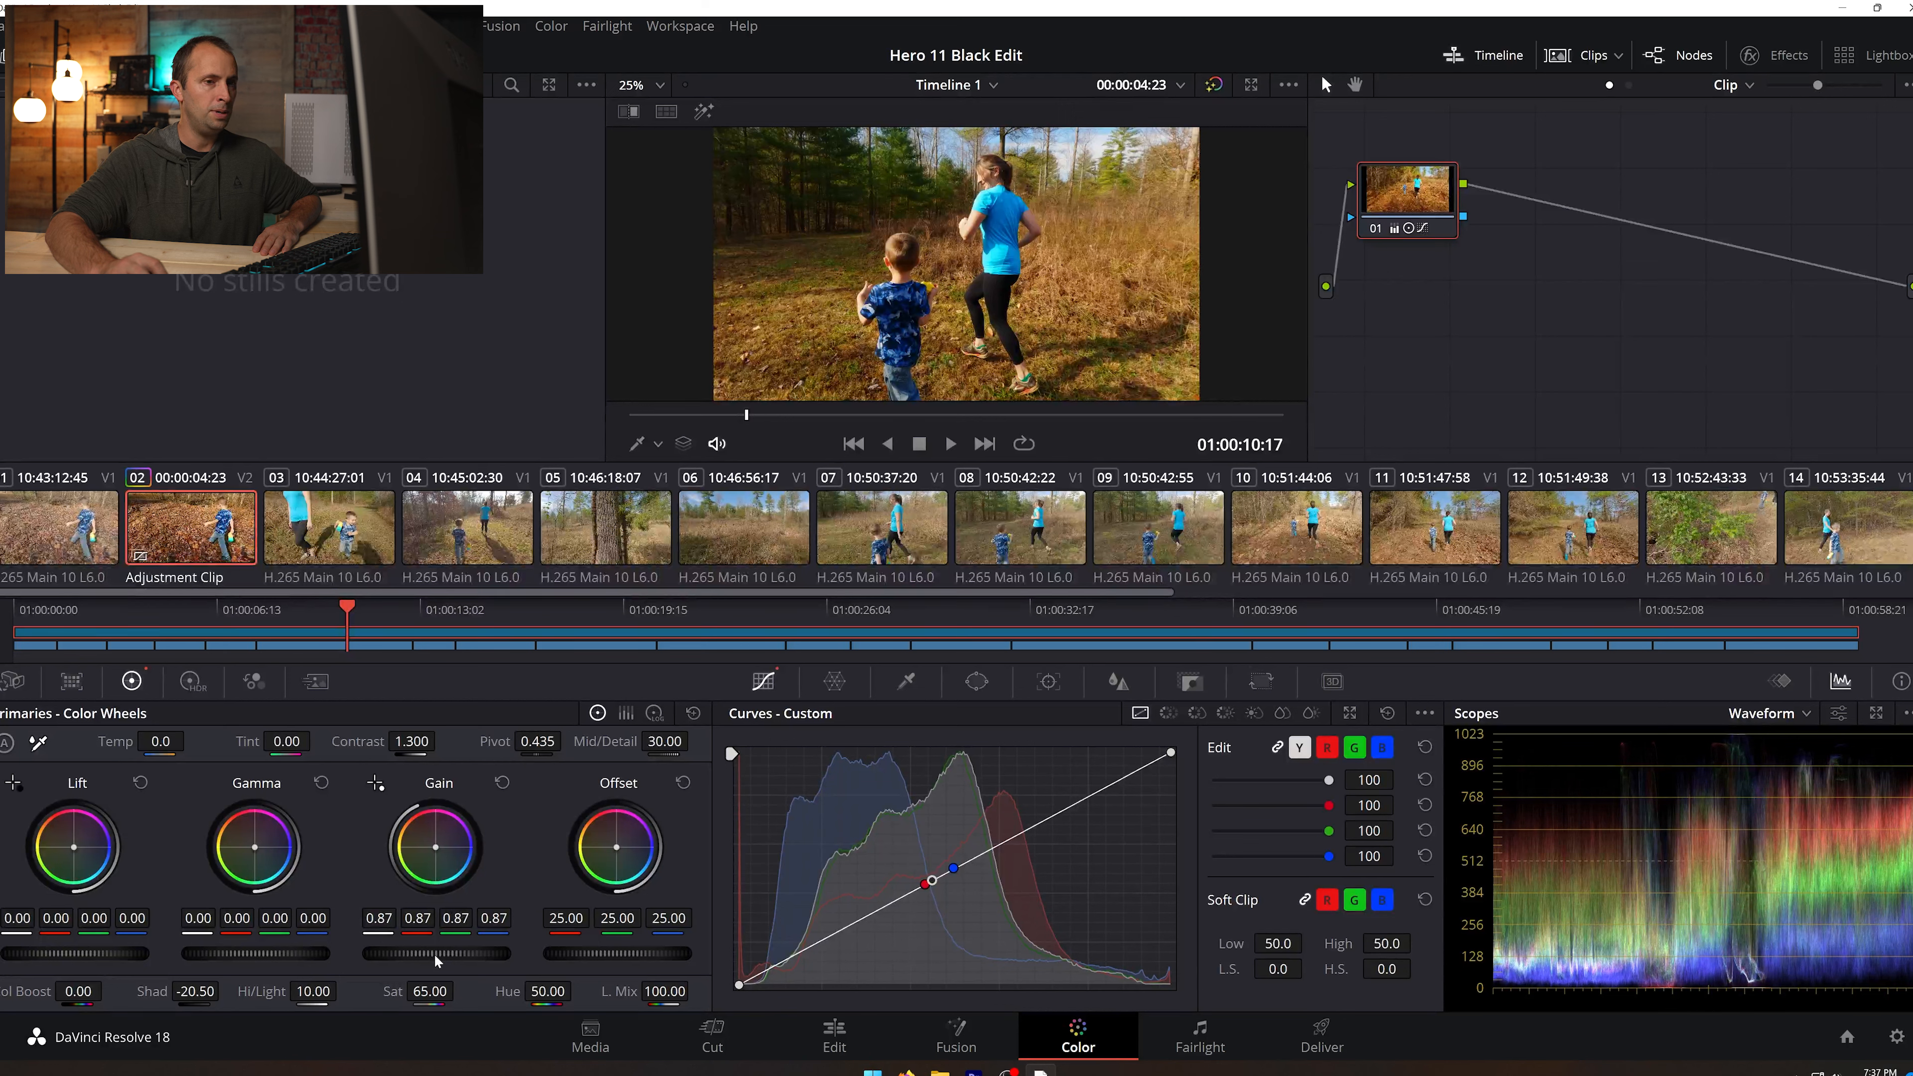
pyautogui.moveTo(425, 953)
pyautogui.mouseDown()
pyautogui.moveTo(479, 953)
pyautogui.moveTo(422, 953)
pyautogui.mouseUp()
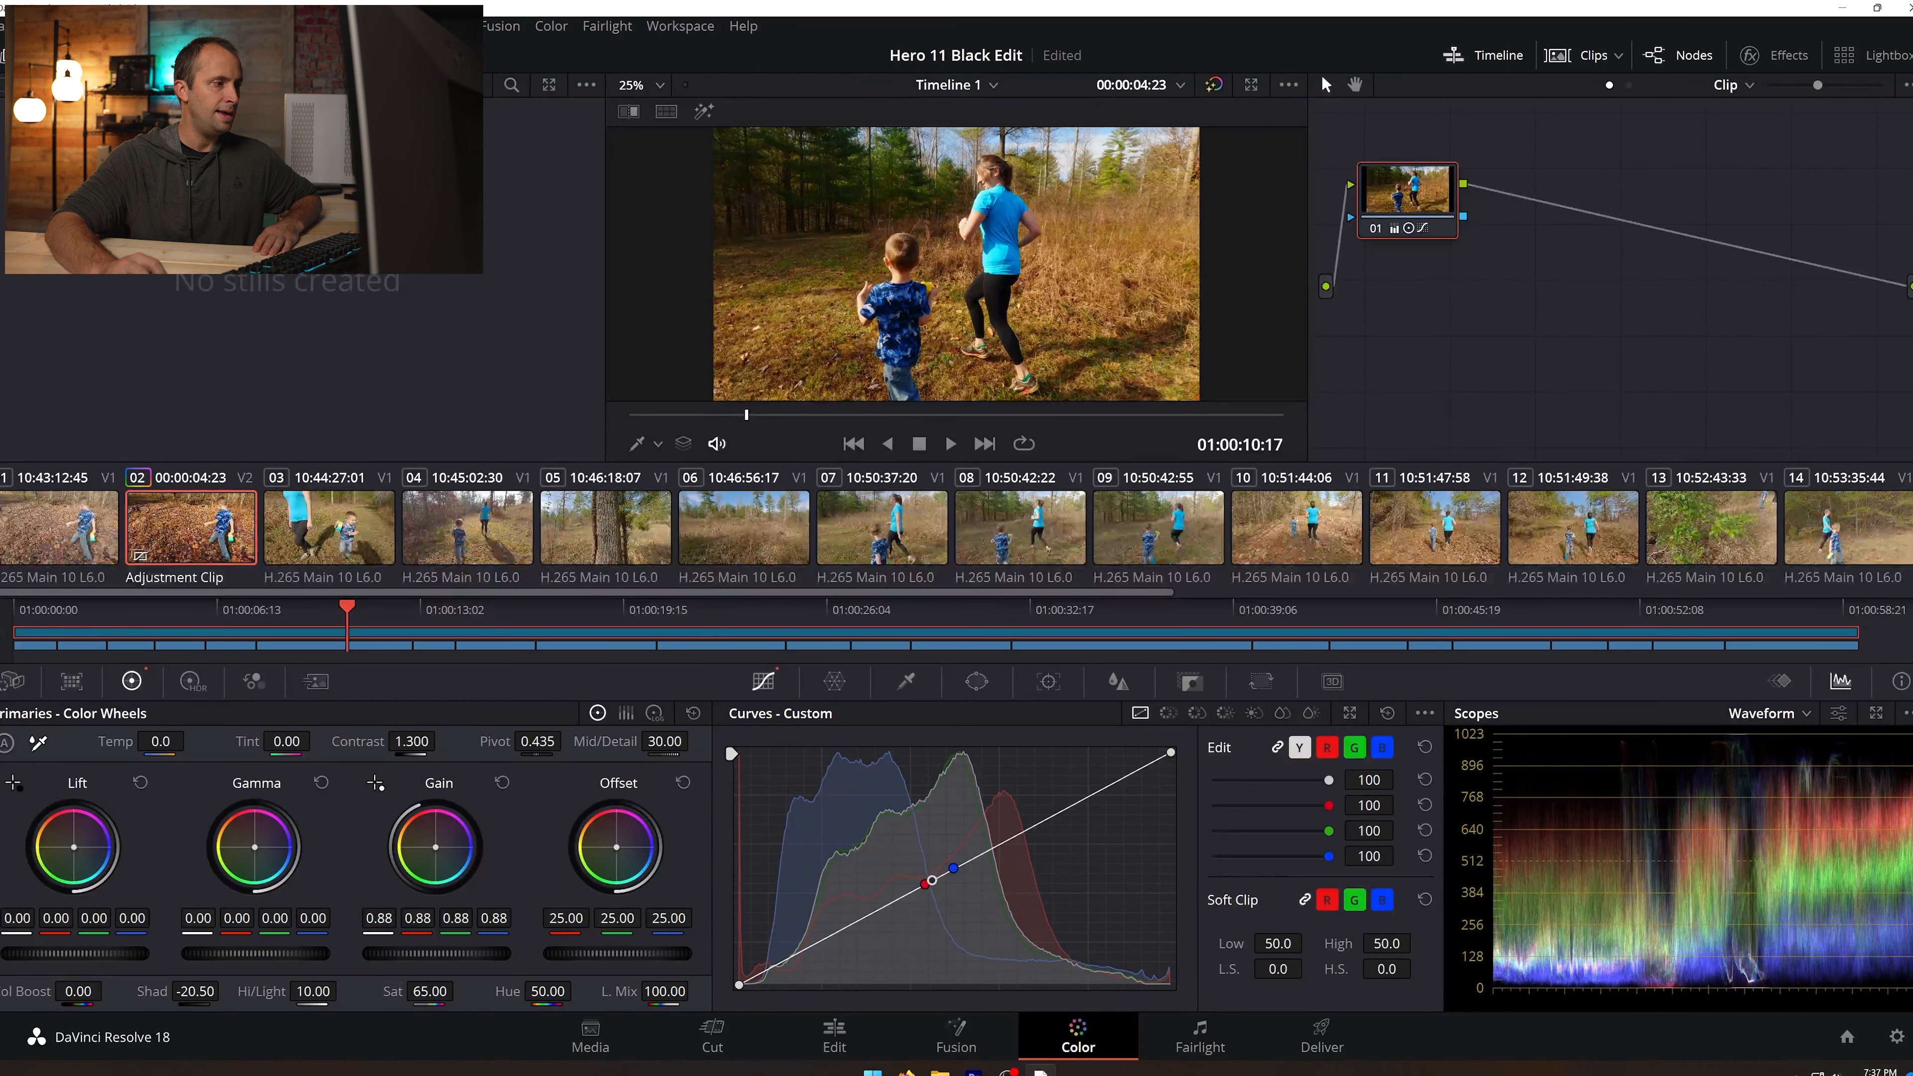
pyautogui.moveTo(422, 953); pyautogui.dragTo(437, 953)
pyautogui.moveTo(437, 953); pyautogui.dragTo(445, 954)
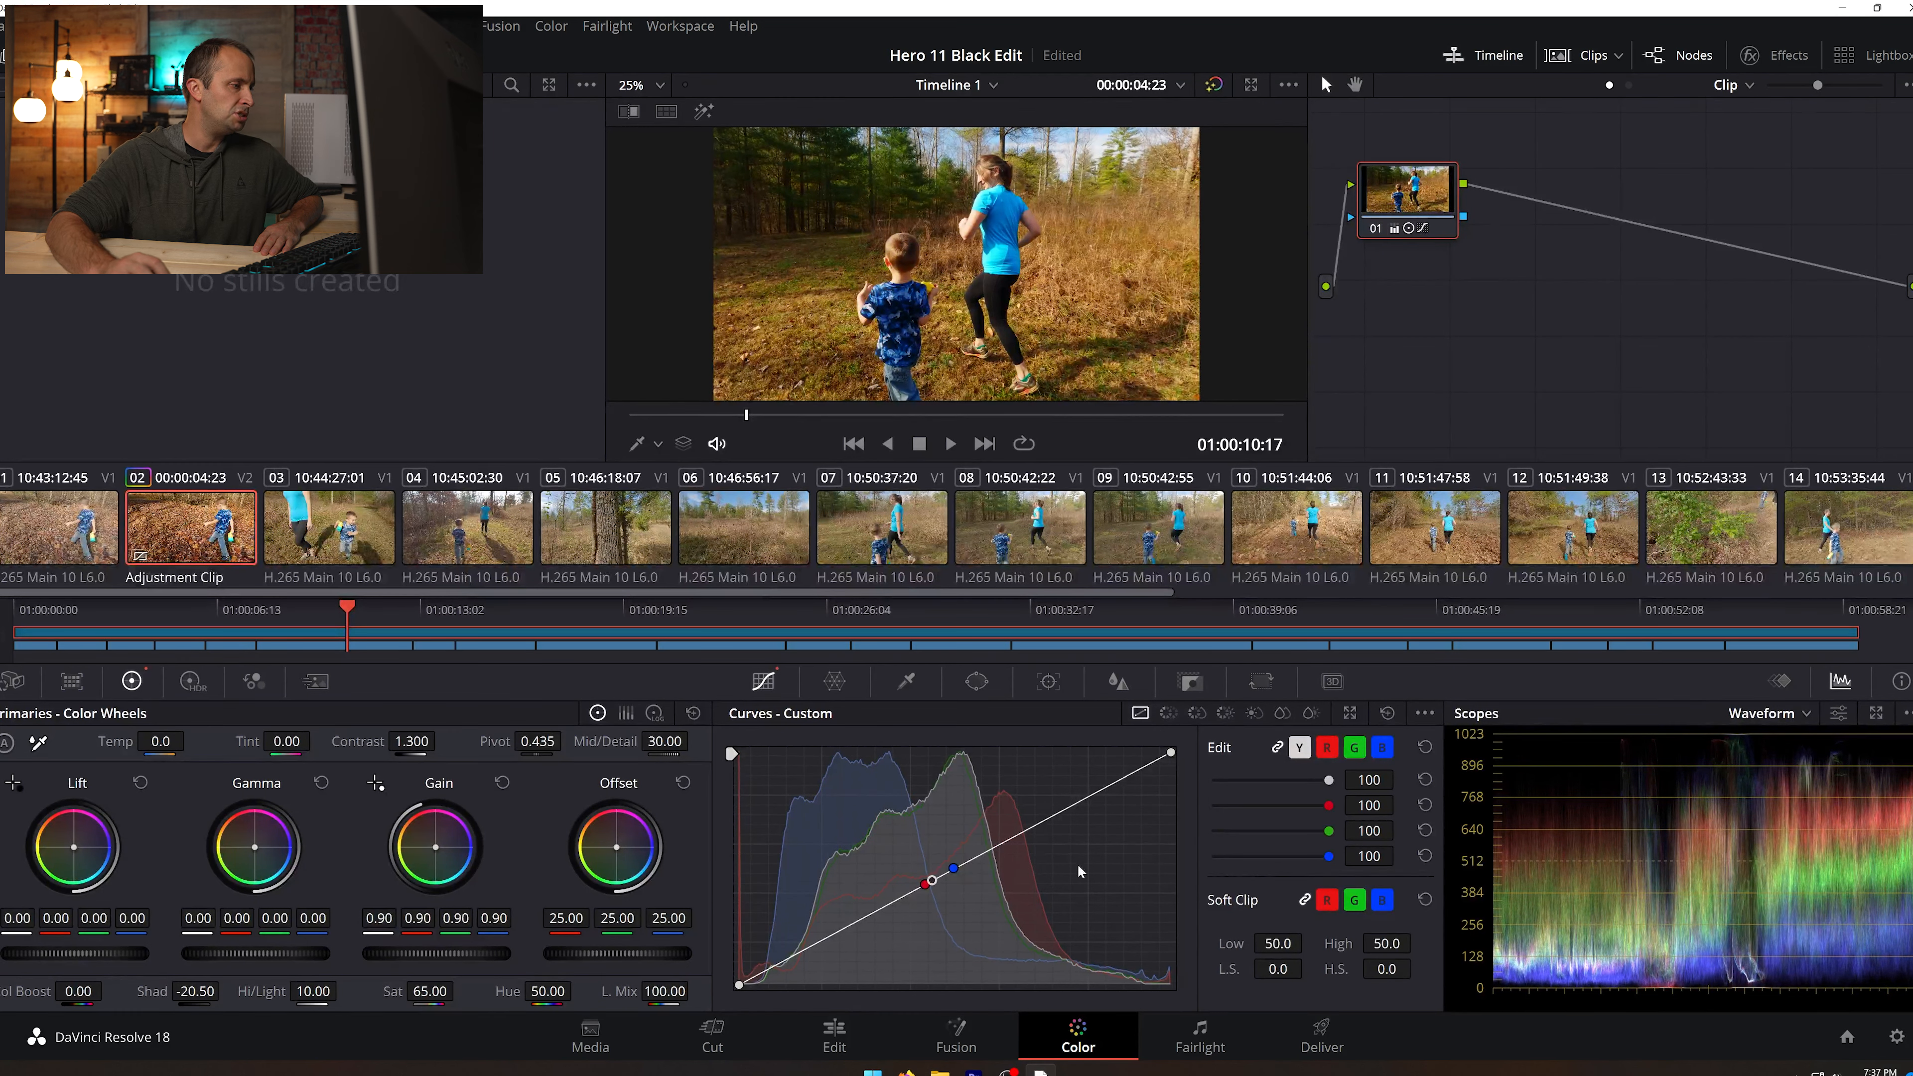
# Step: Set the adjustment clip's shadows to -9.50 and its highlights to 6.50
pyautogui.moveTo(194, 992)
pyautogui.mouseDown()
pyautogui.moveTo(300, 991)
pyautogui.moveTo(212, 991)
pyautogui.mouseUp()
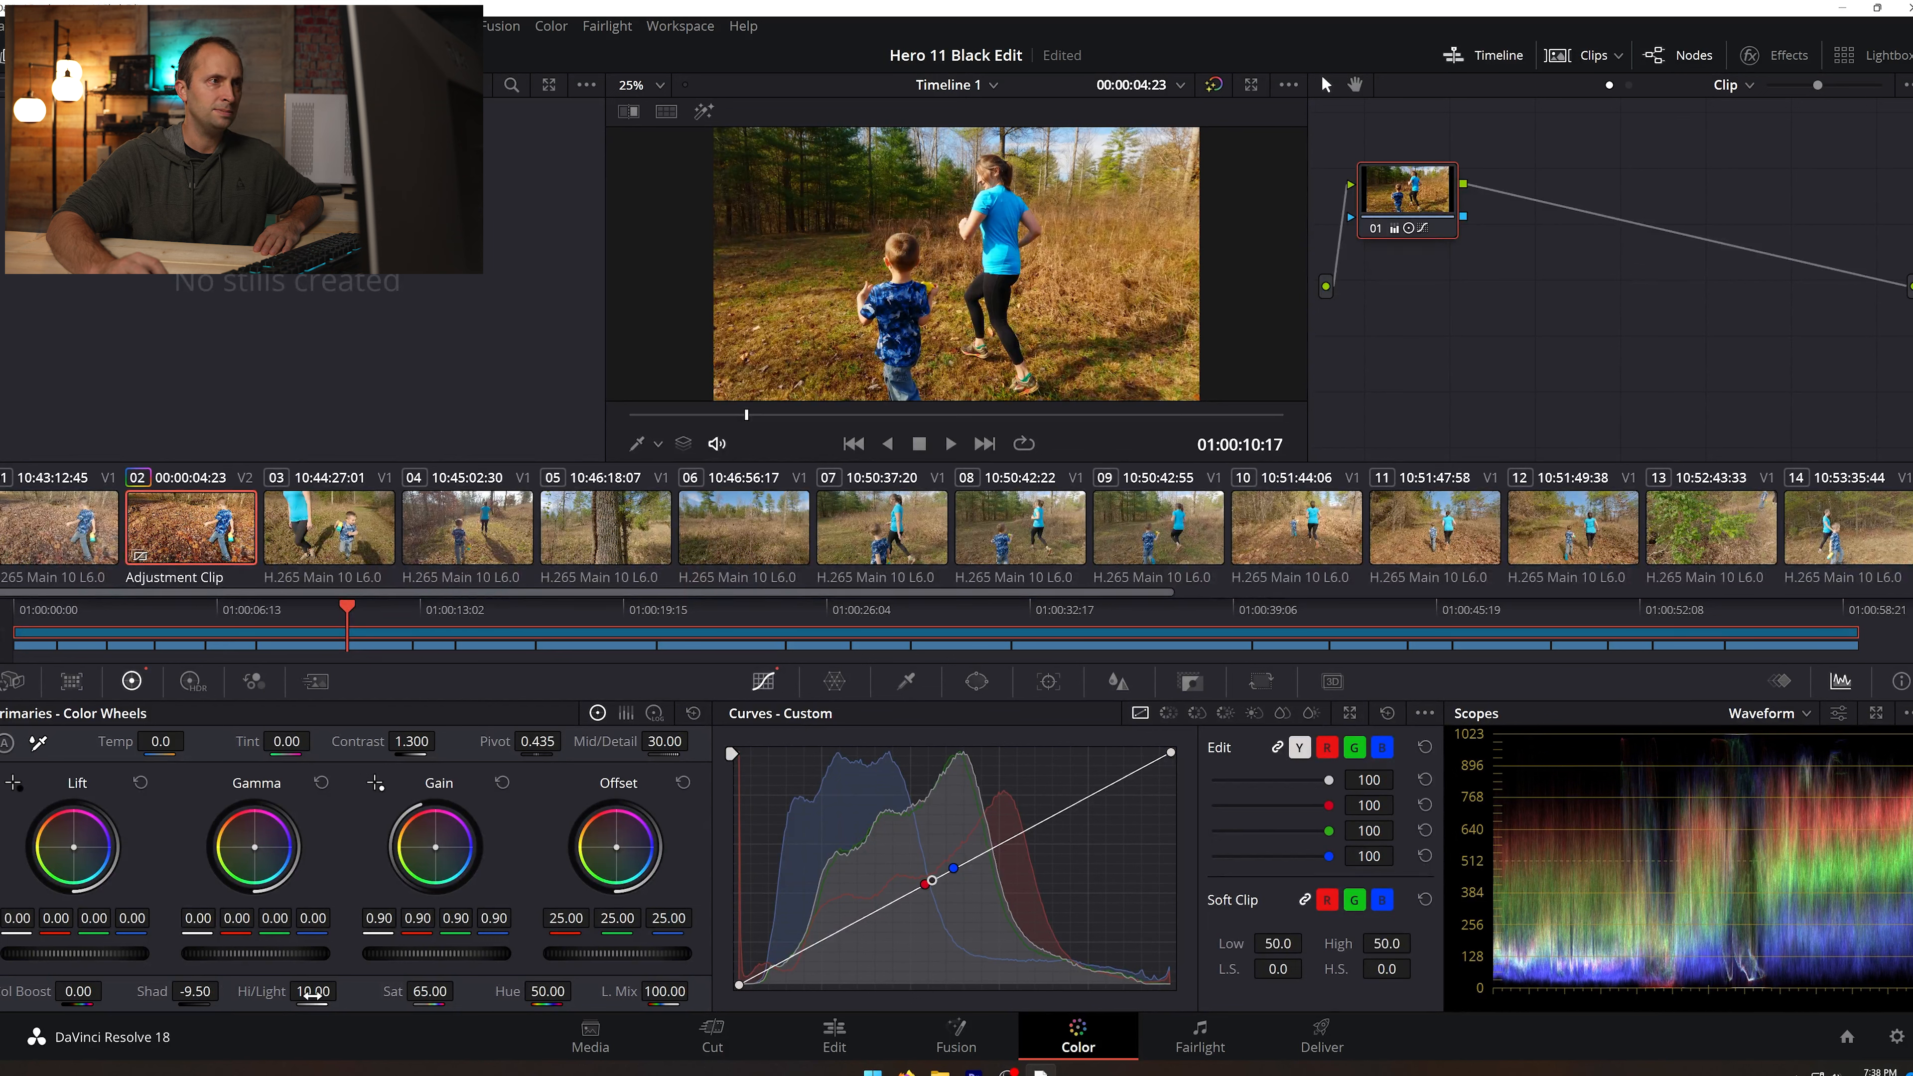
pyautogui.moveTo(331, 991)
pyautogui.mouseDown()
pyautogui.moveTo(275, 991)
pyautogui.moveTo(390, 990)
pyautogui.moveTo(336, 992)
pyautogui.mouseUp()
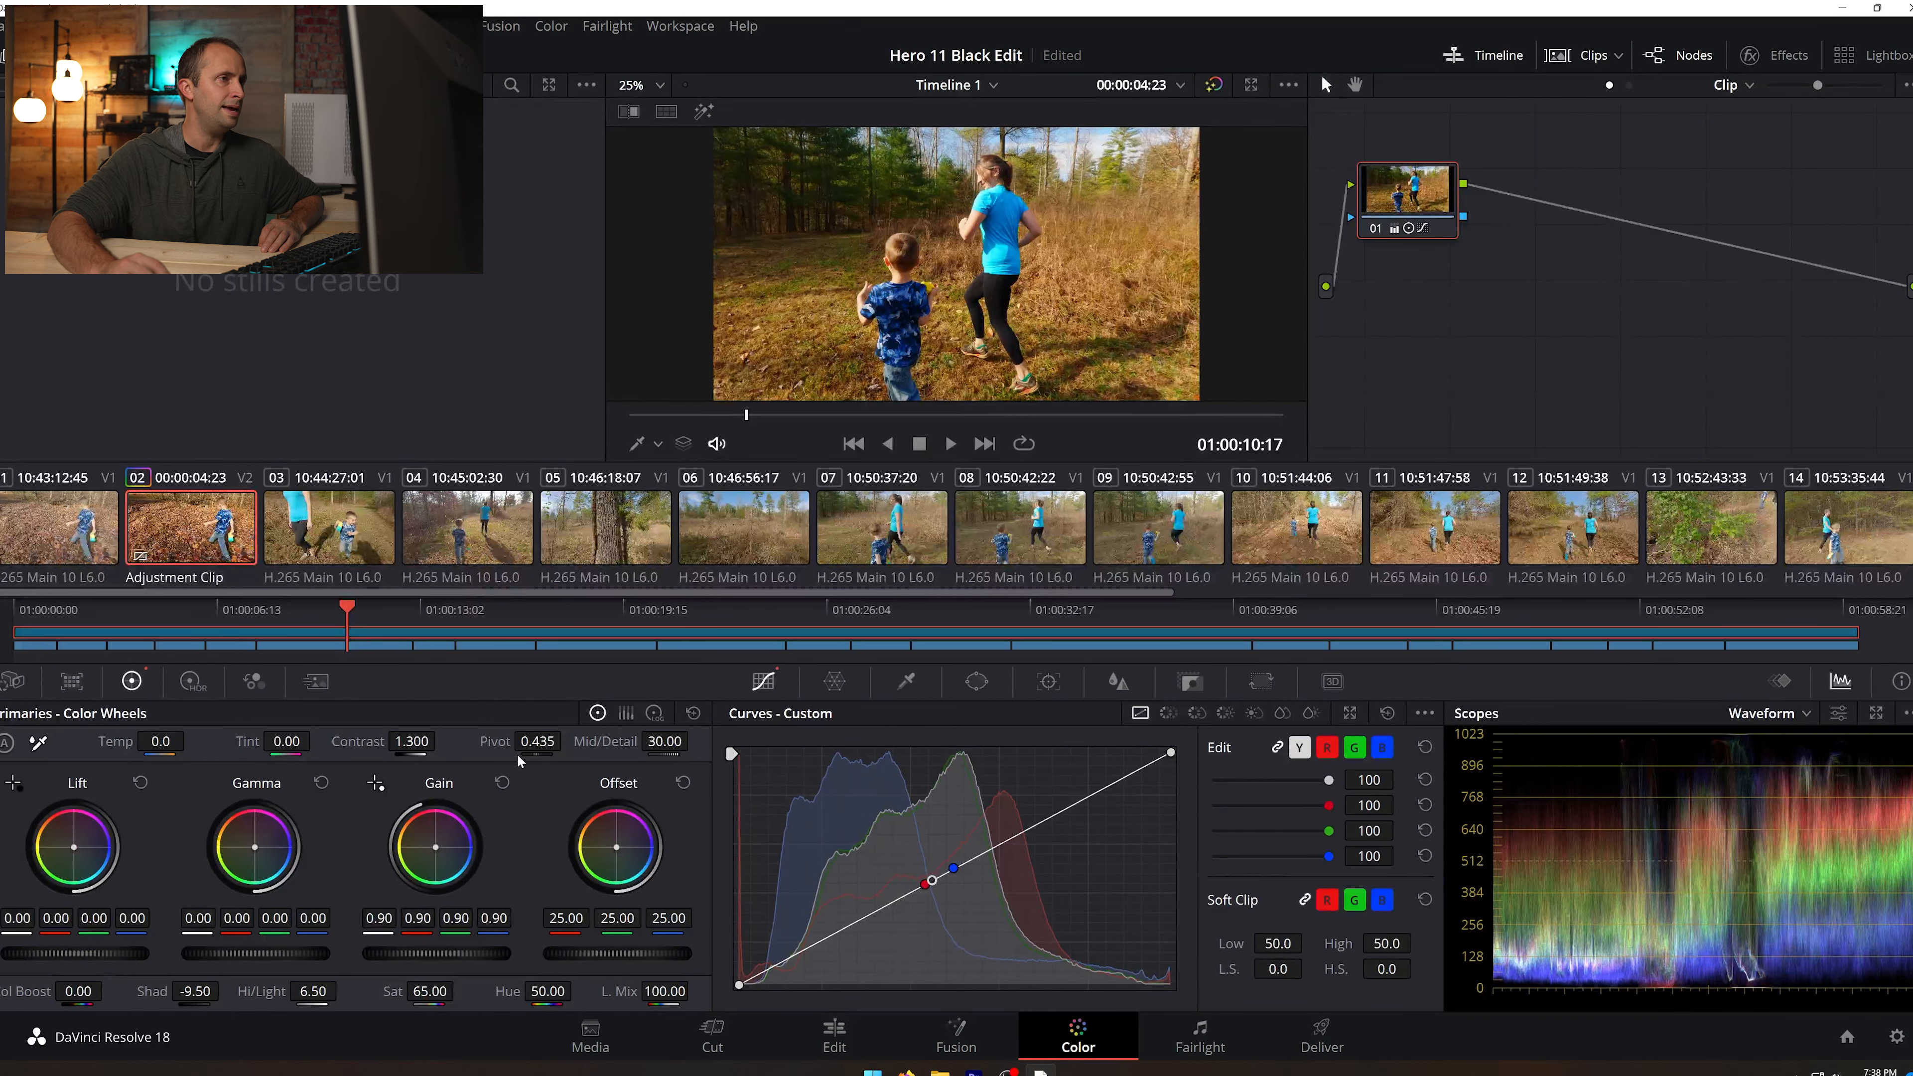
# Step: Play the graded timeline from the start to review the look across the clips, stopping at about 01:00:37
pyautogui.moveTo(349, 610); pyautogui.dragTo(9, 609)
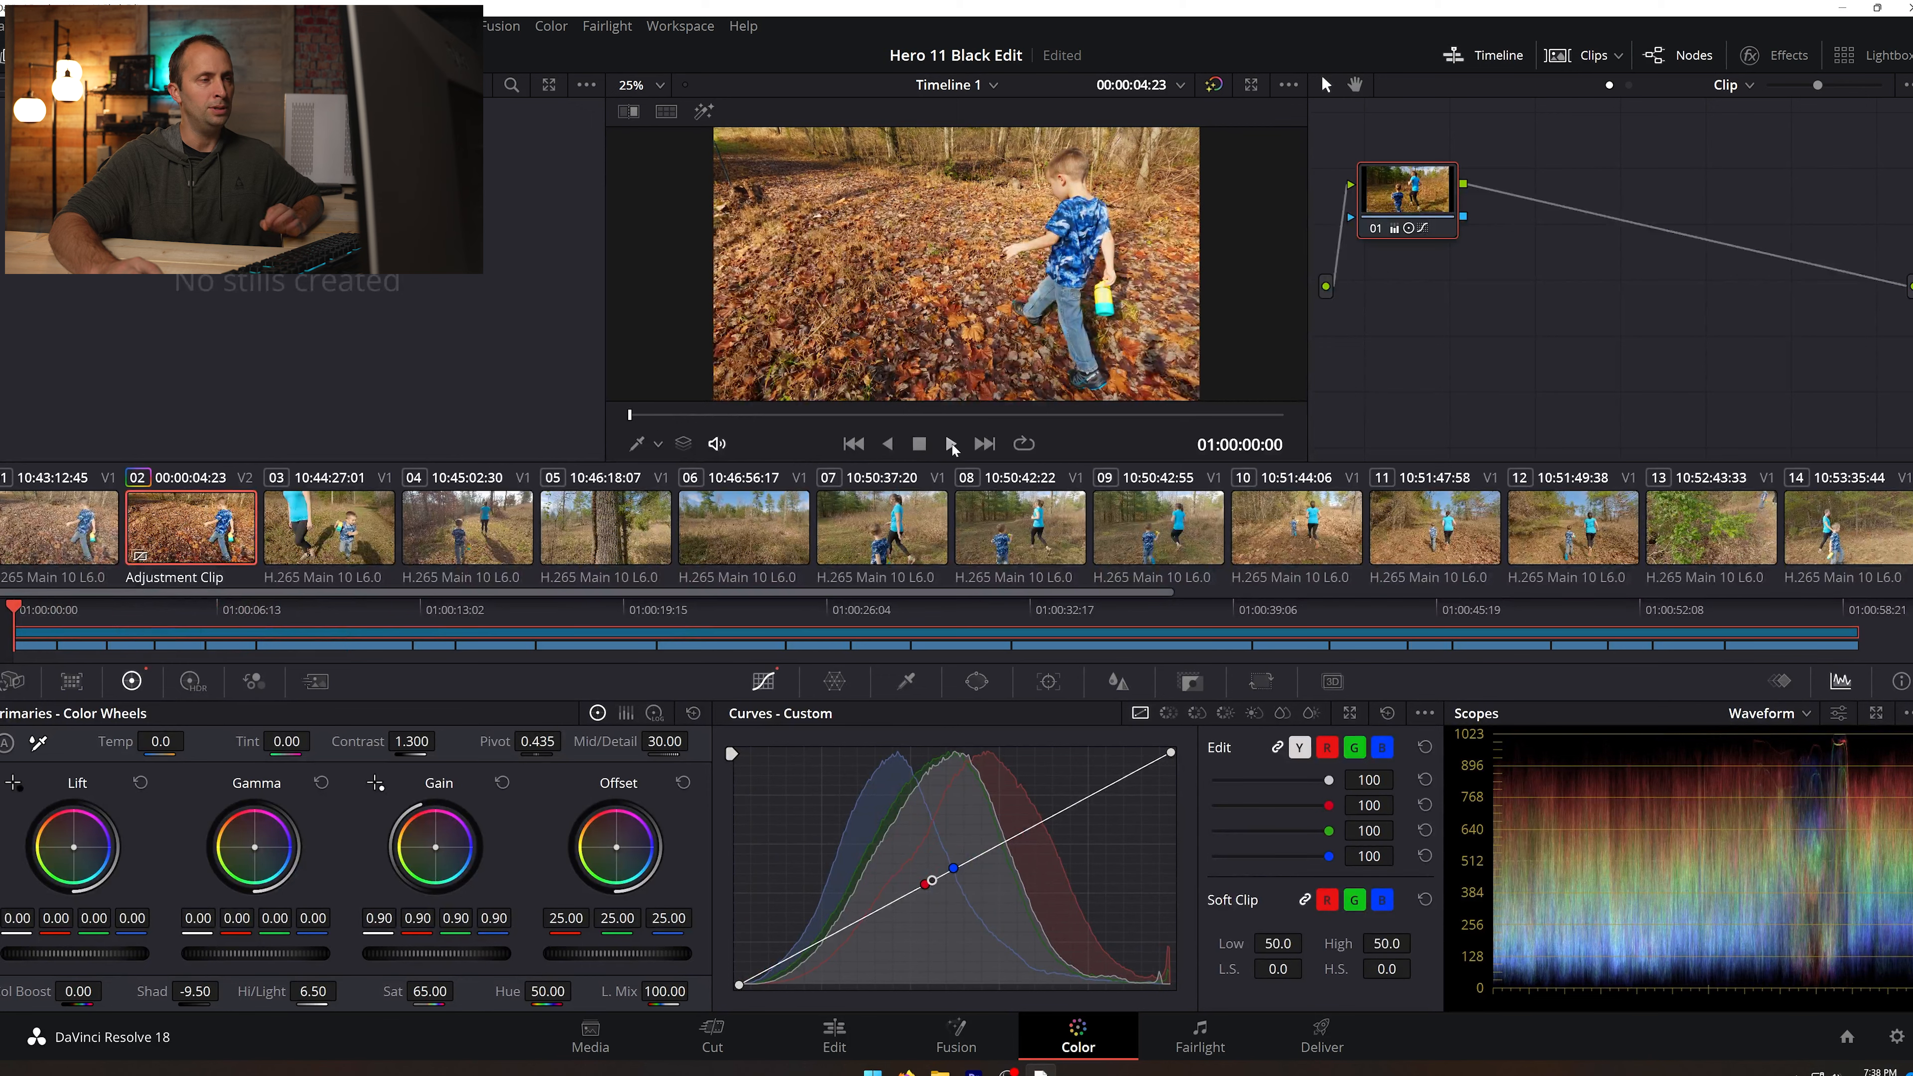
pyautogui.click(951, 442)
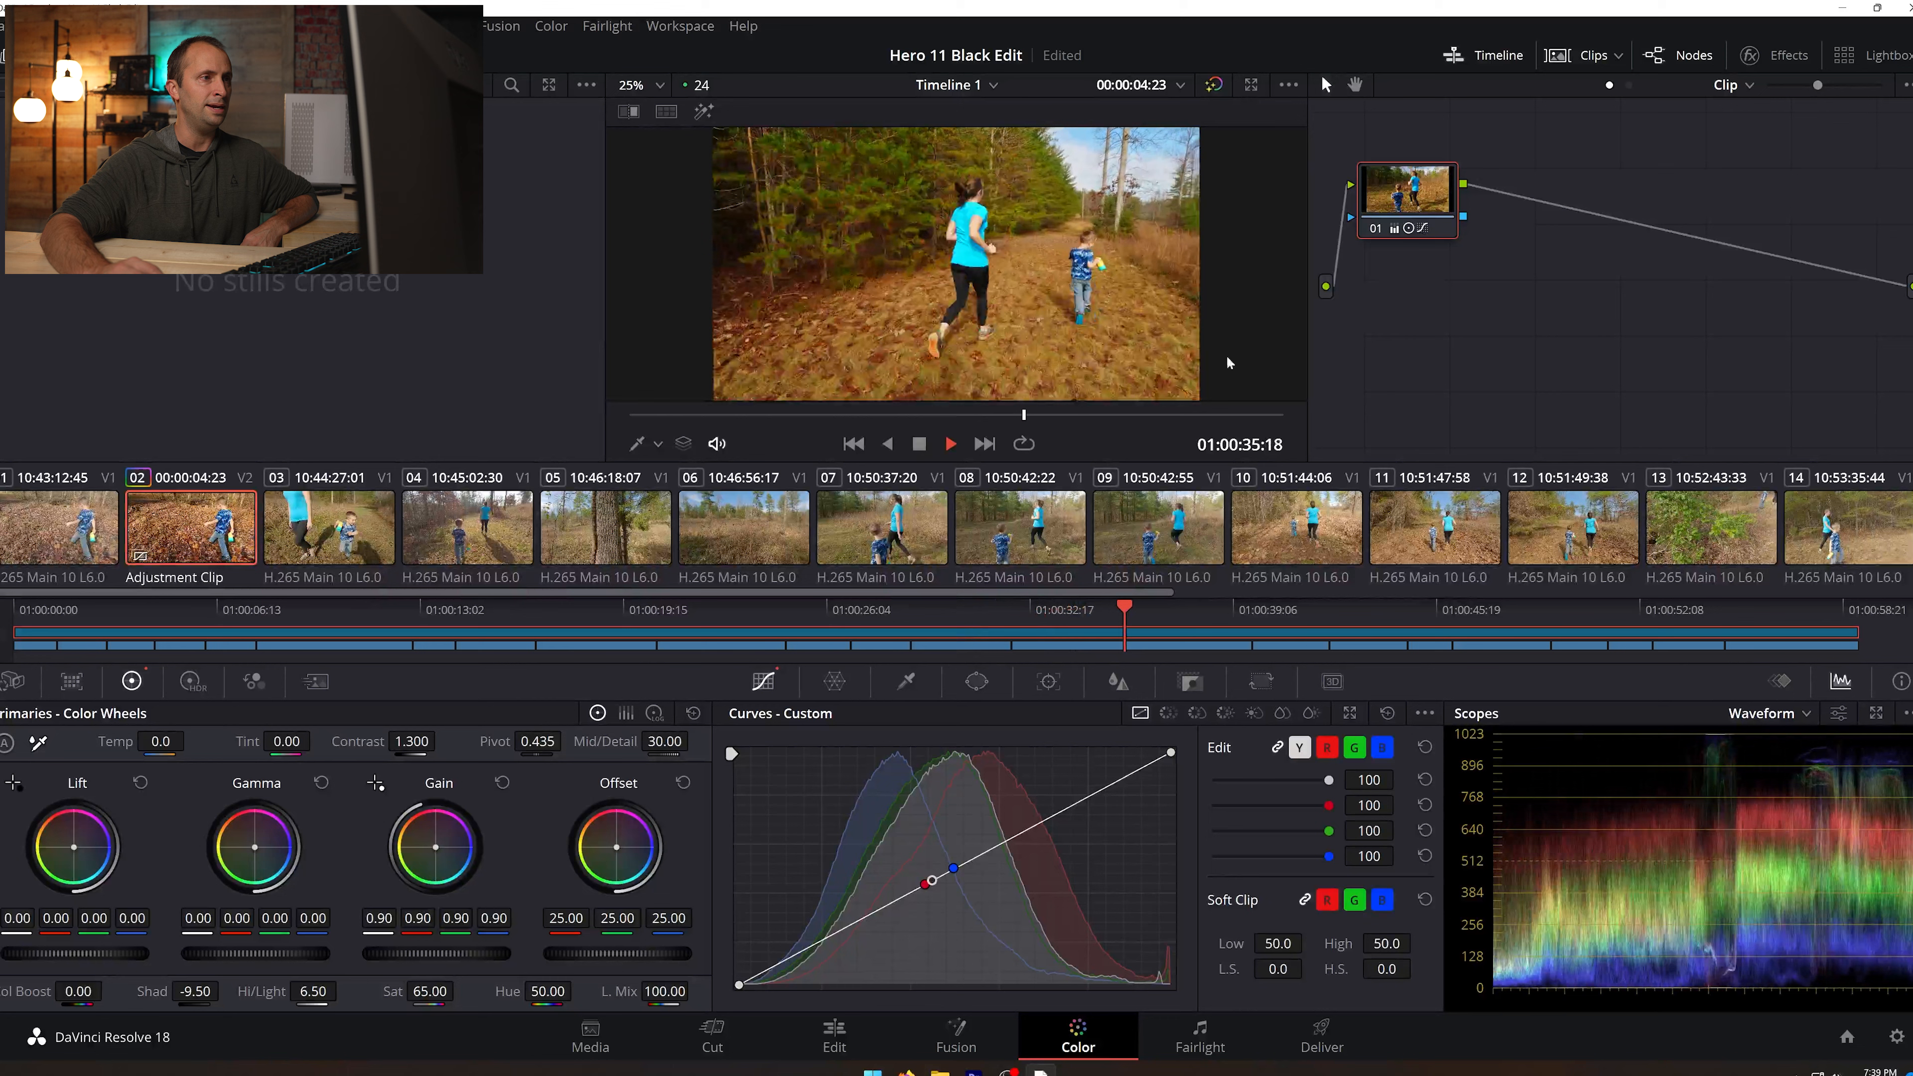
pyautogui.click(920, 444)
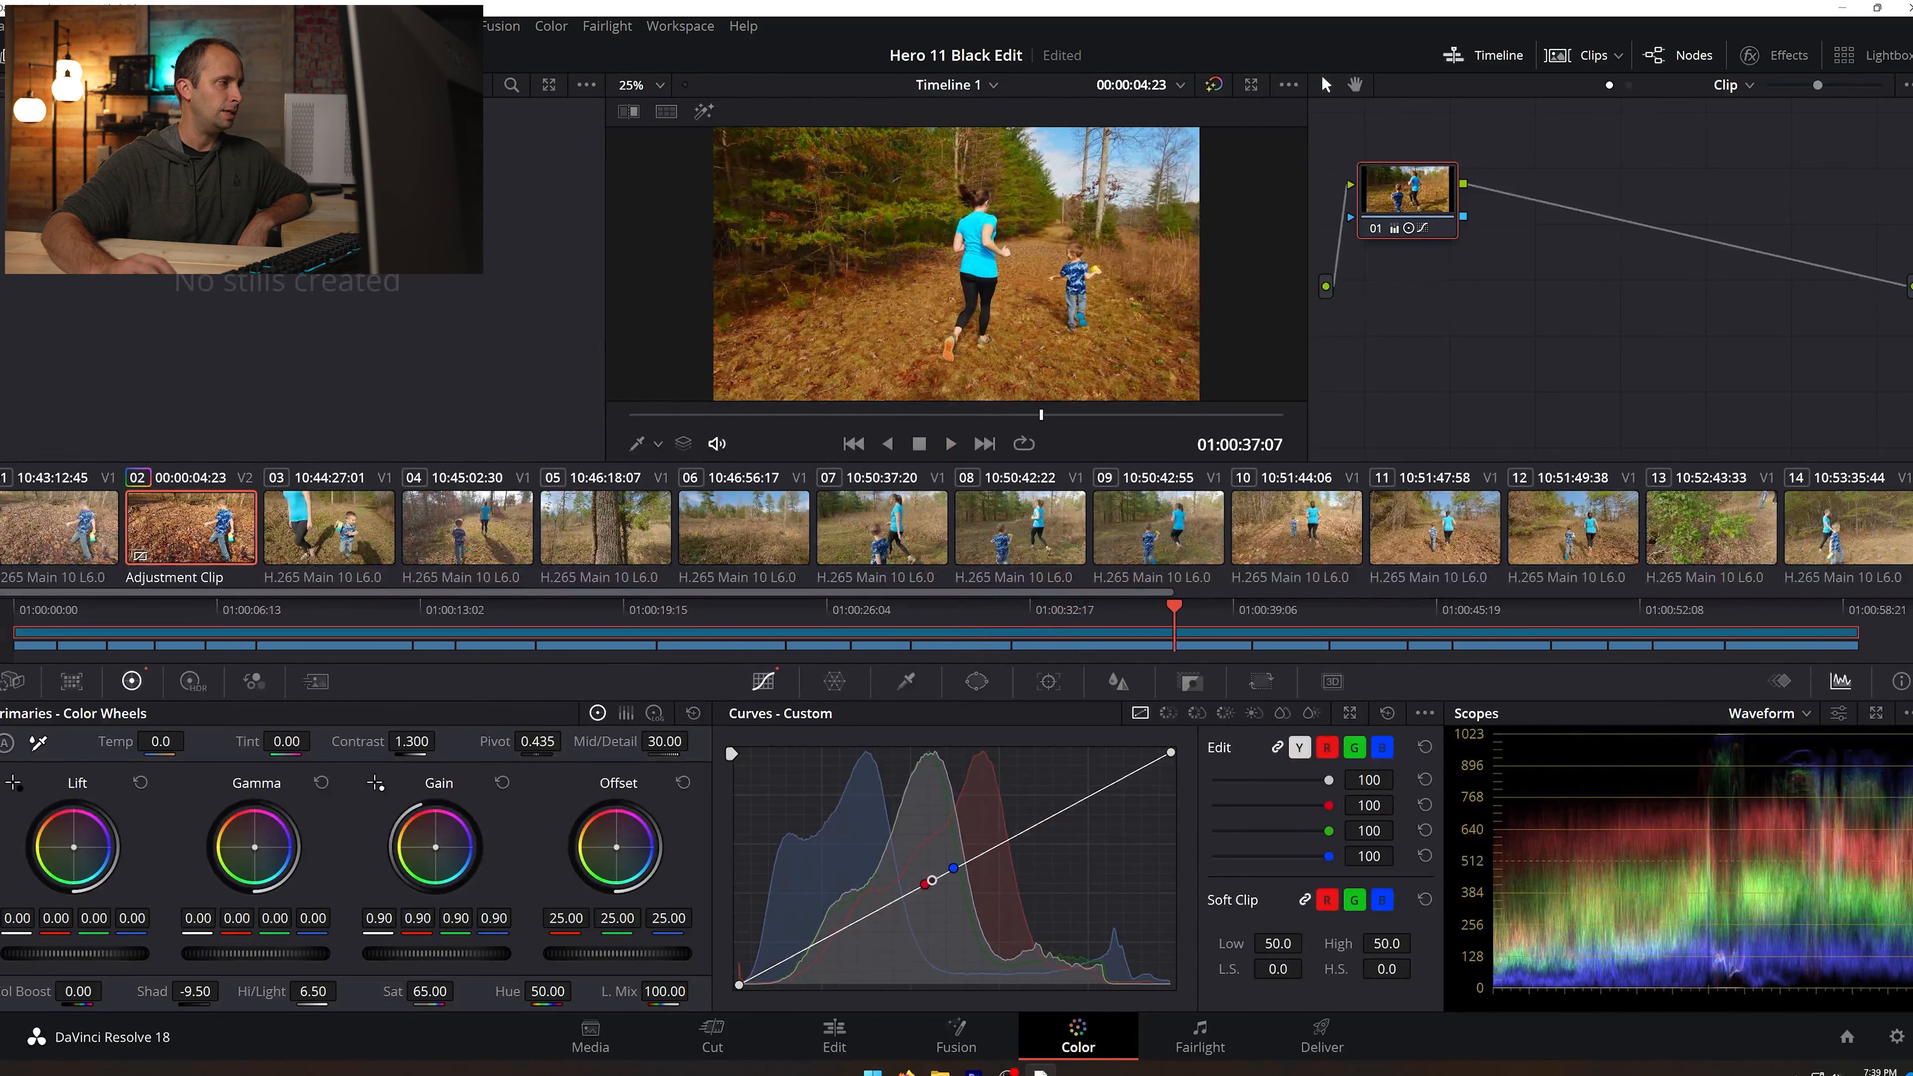
# Step: Compare the frame at 01:00:37:07 with the Video 2 adjustment track switched off and on, leaving the track enabled
pyautogui.click(2, 632)
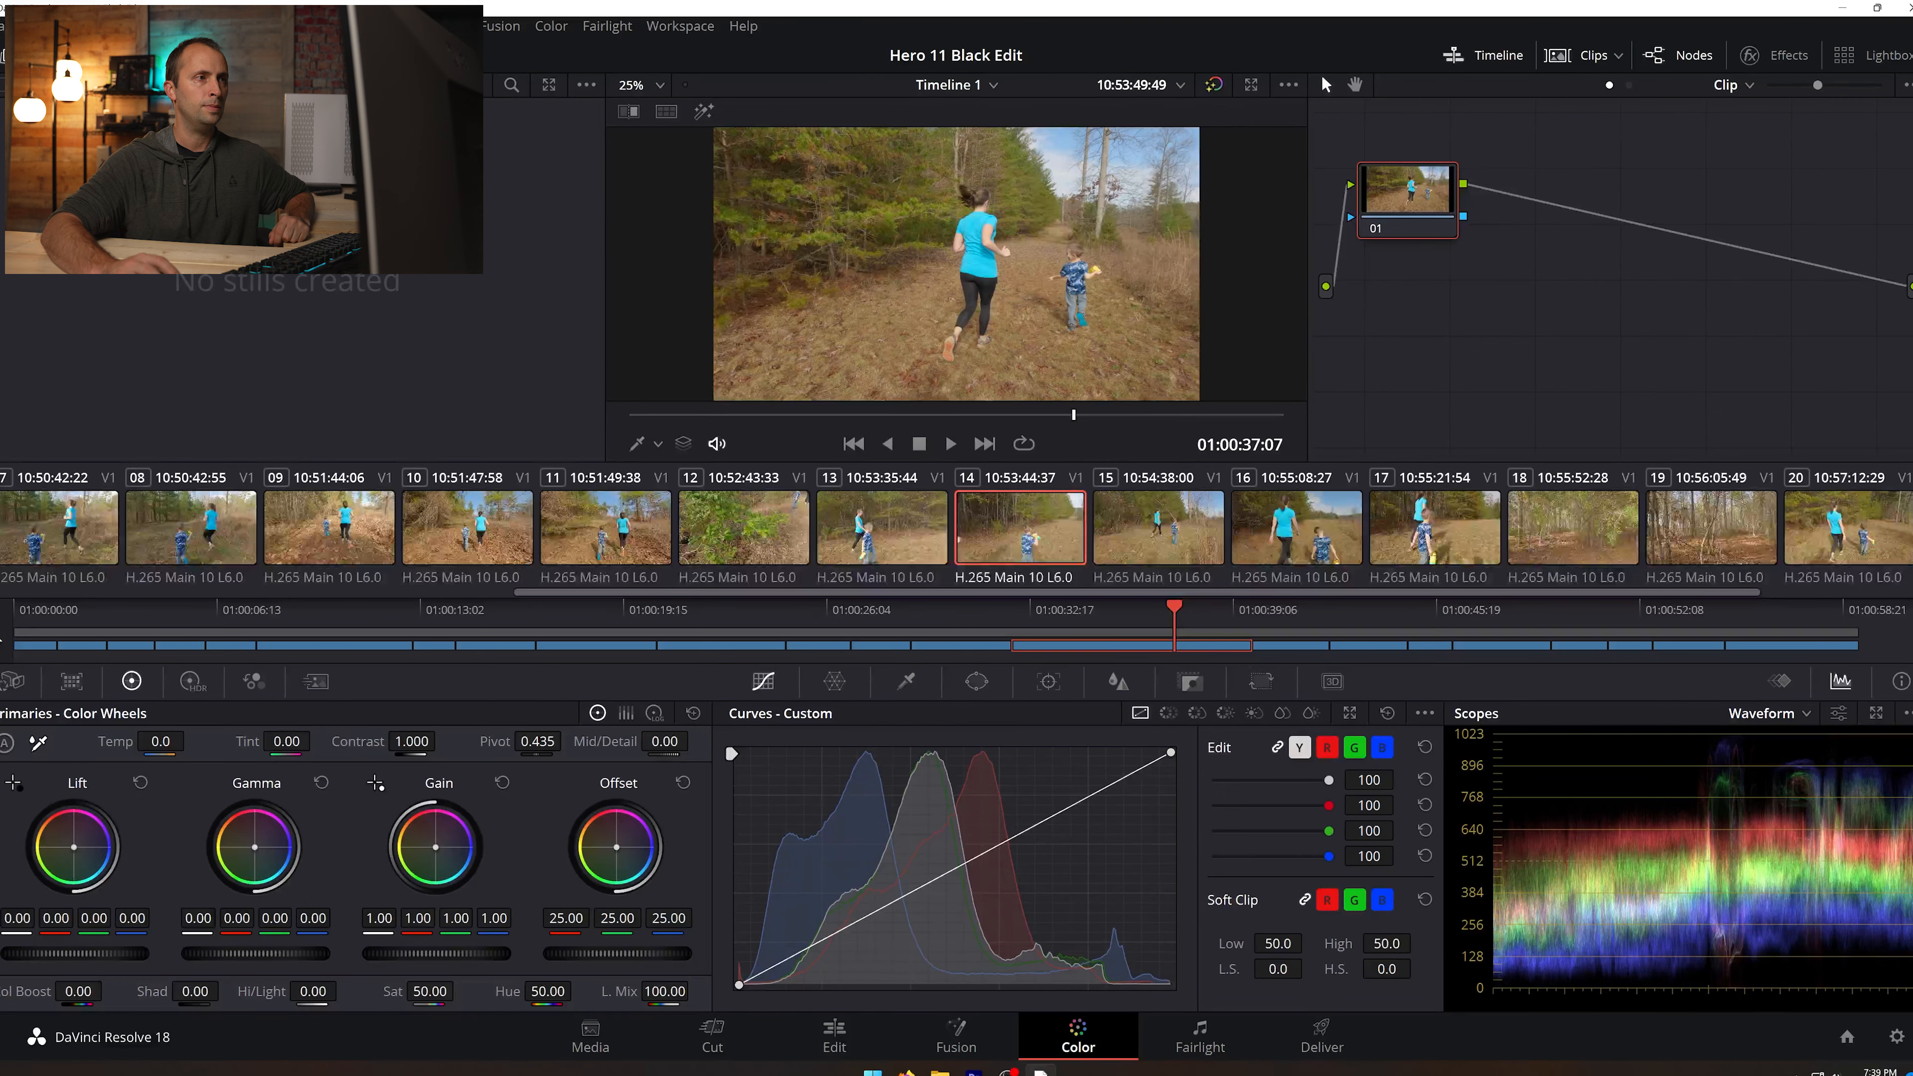
pyautogui.click(2, 633)
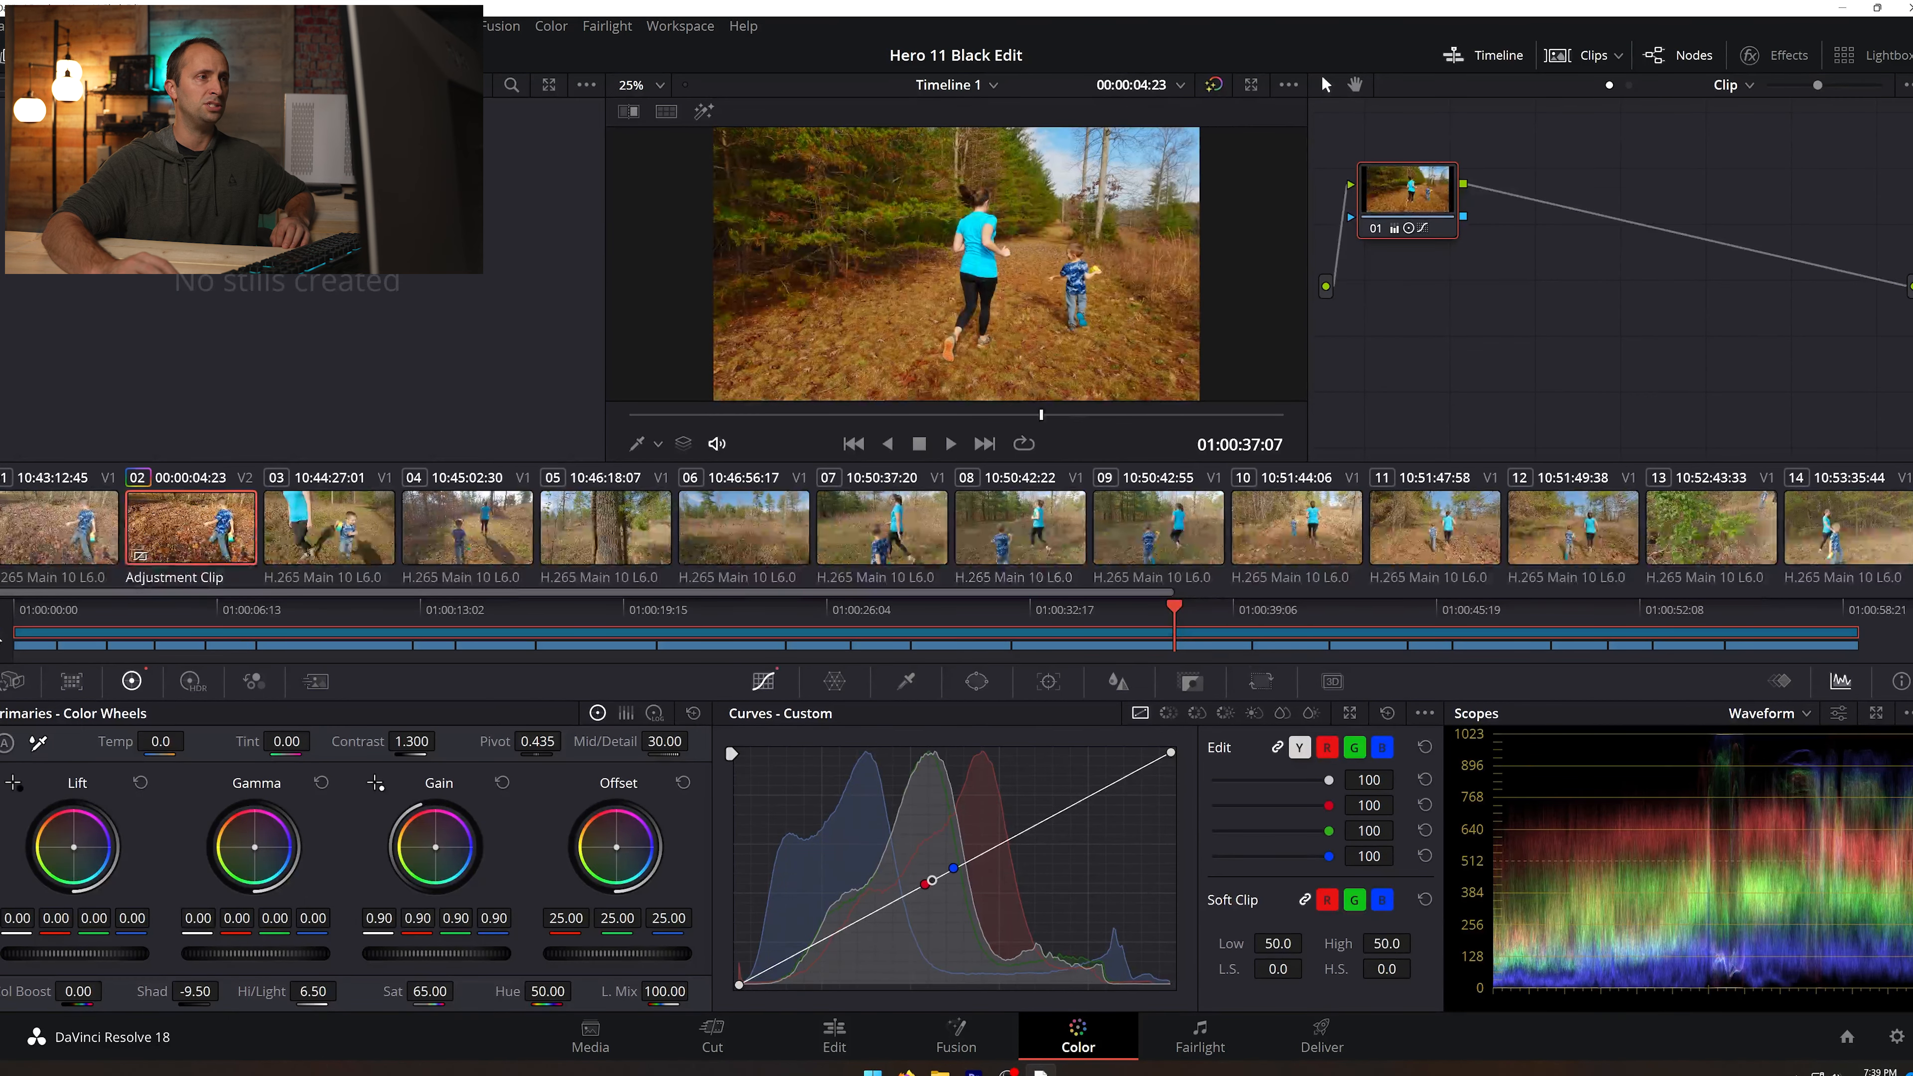
pyautogui.click(1, 633)
pyautogui.click(2, 633)
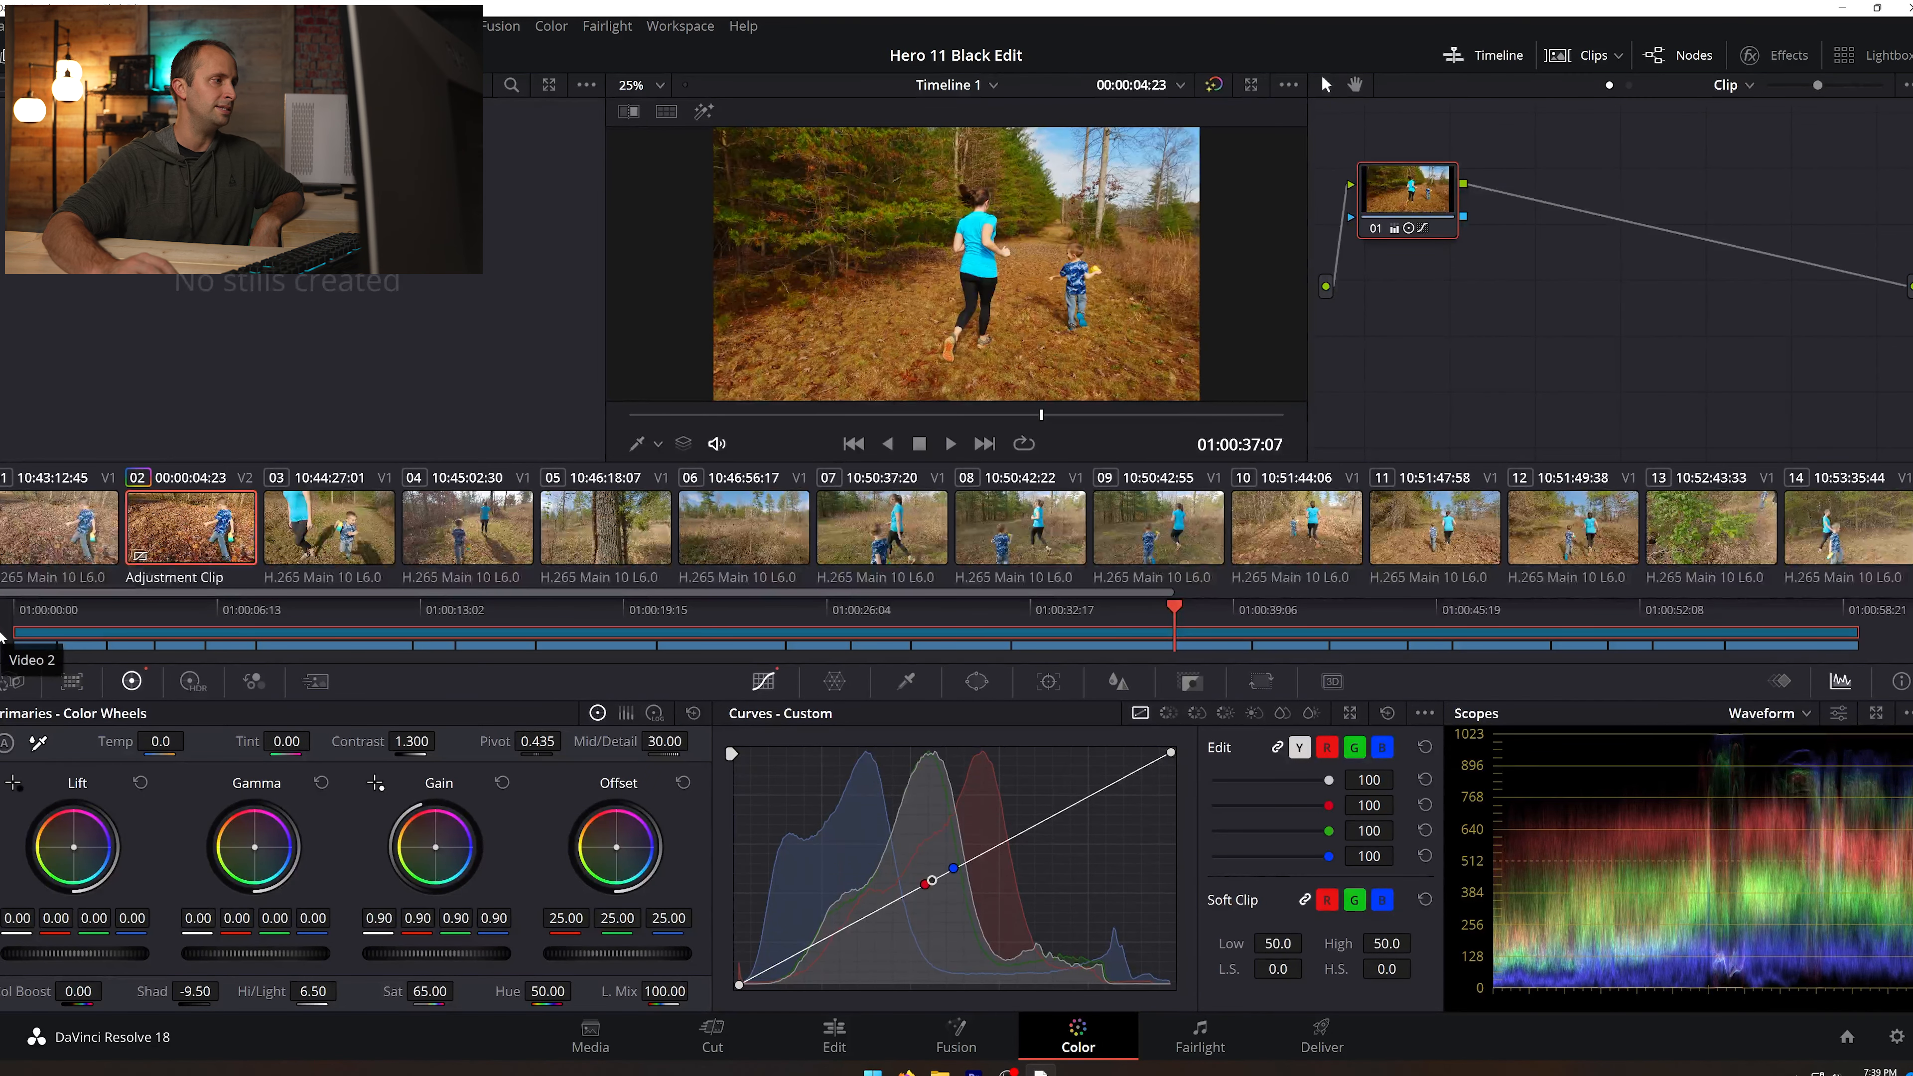
pyautogui.click(2, 635)
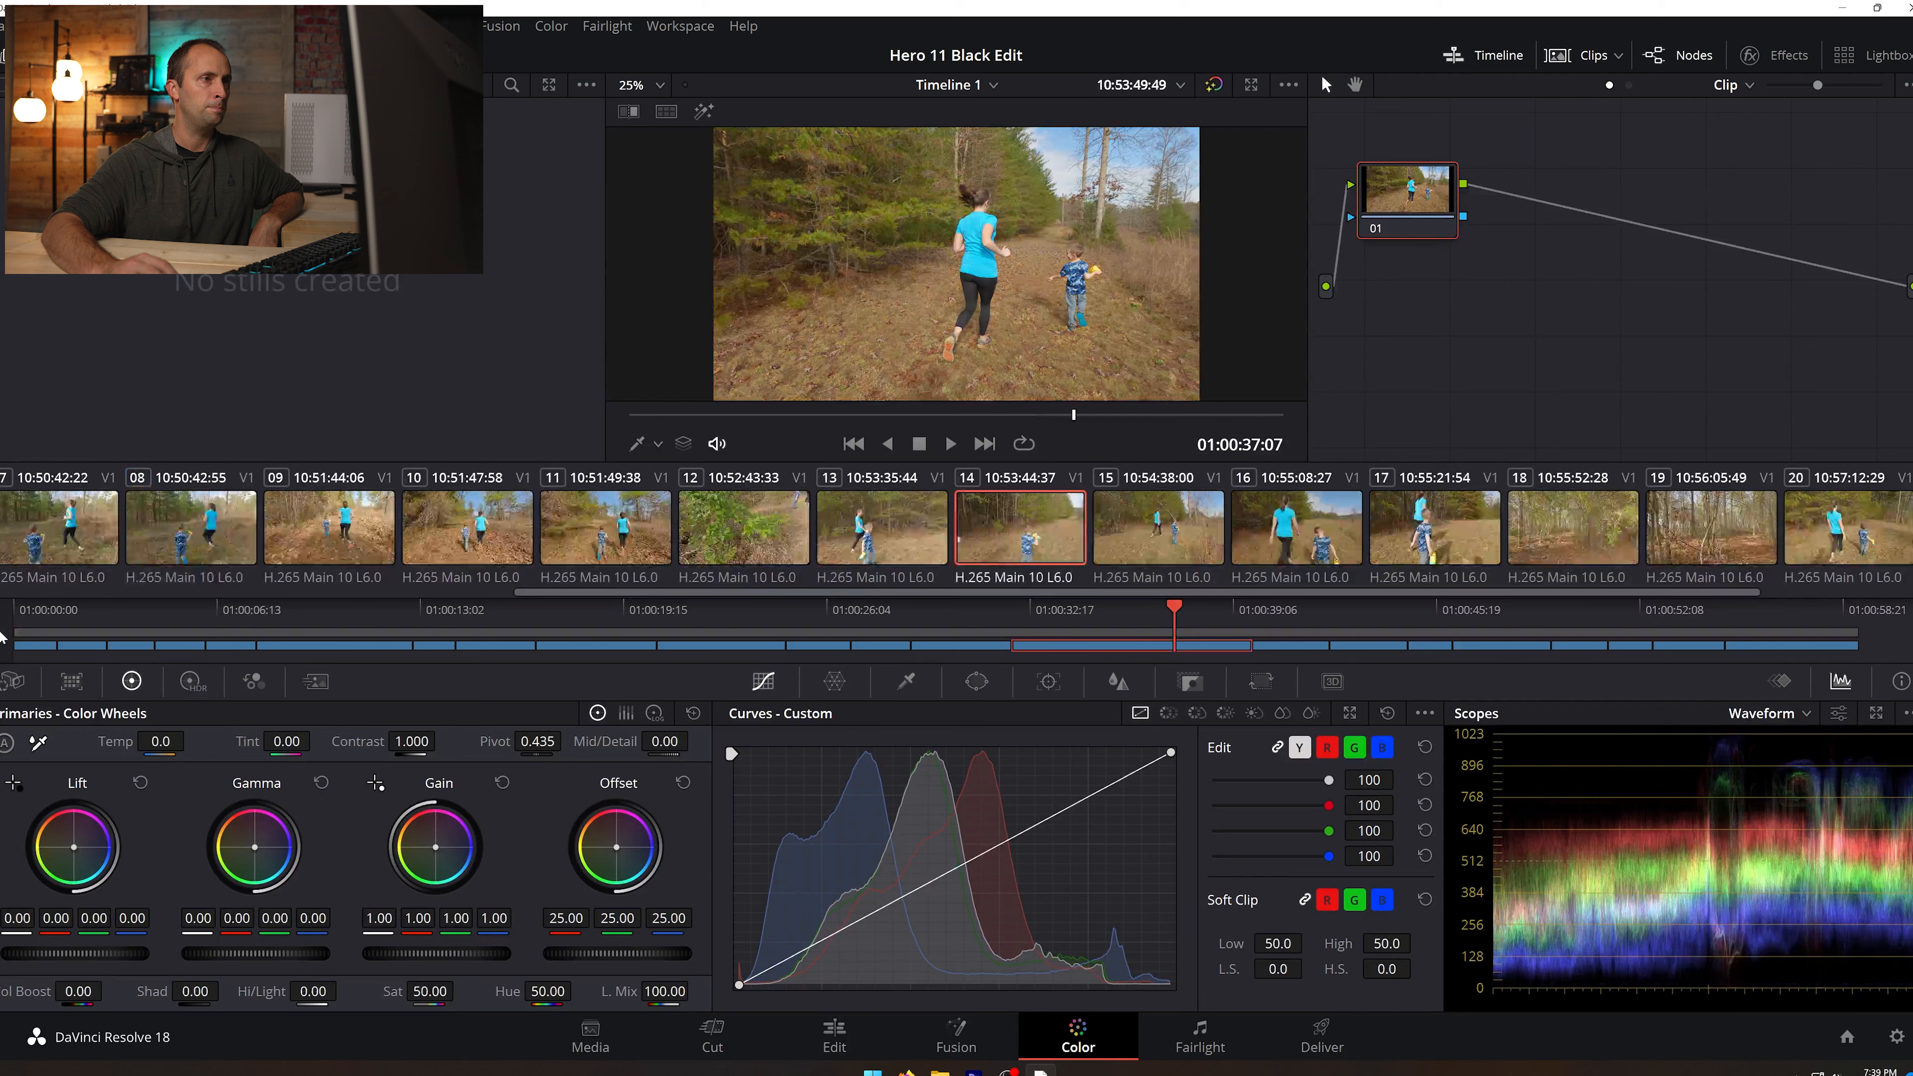
pyautogui.click(2, 634)
pyautogui.click(1, 634)
pyautogui.click(1, 634)
pyautogui.click(1, 635)
pyautogui.click(2, 635)
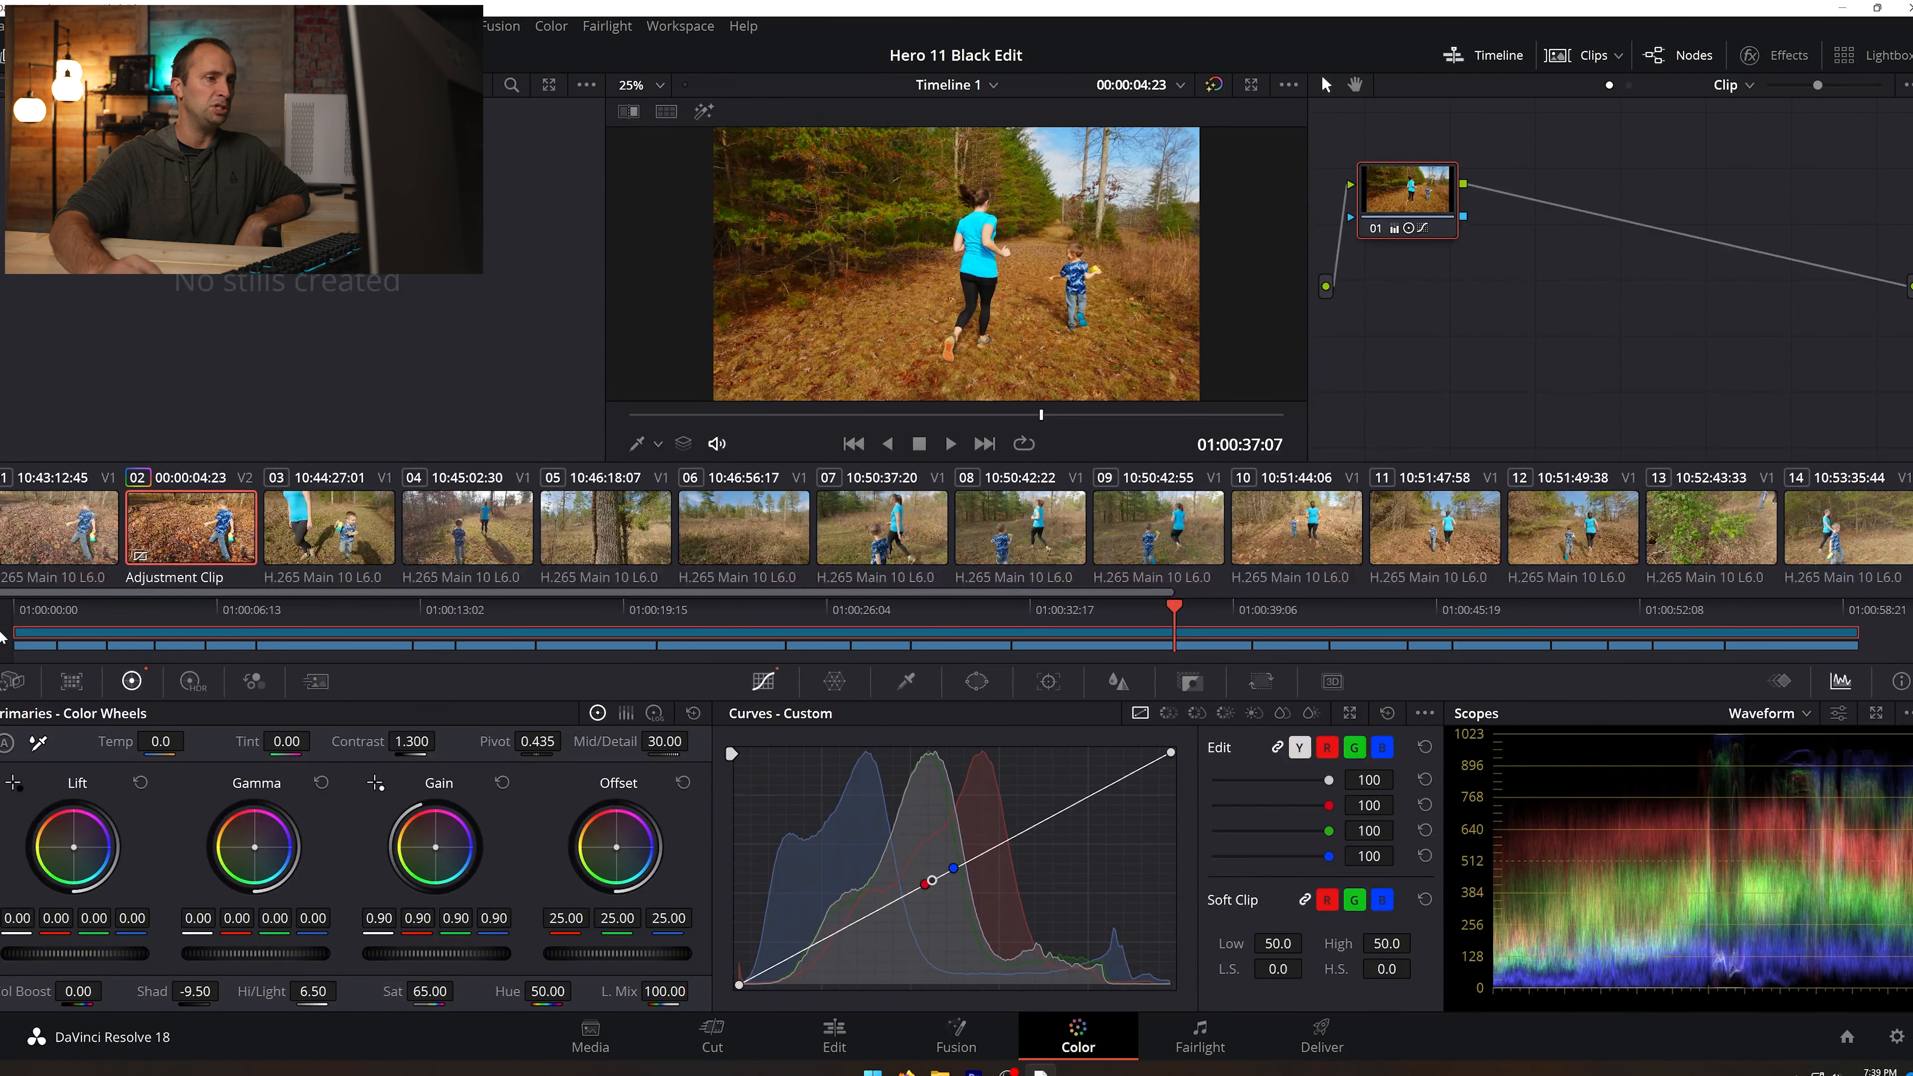
# Step: Compare the graded and ungraded image at 01:00:40:05 and 01:00:53:01 by toggling the Video 2 adjustment track, leaving it enabled
pyautogui.moveTo(1175, 605); pyautogui.dragTo(1266, 621)
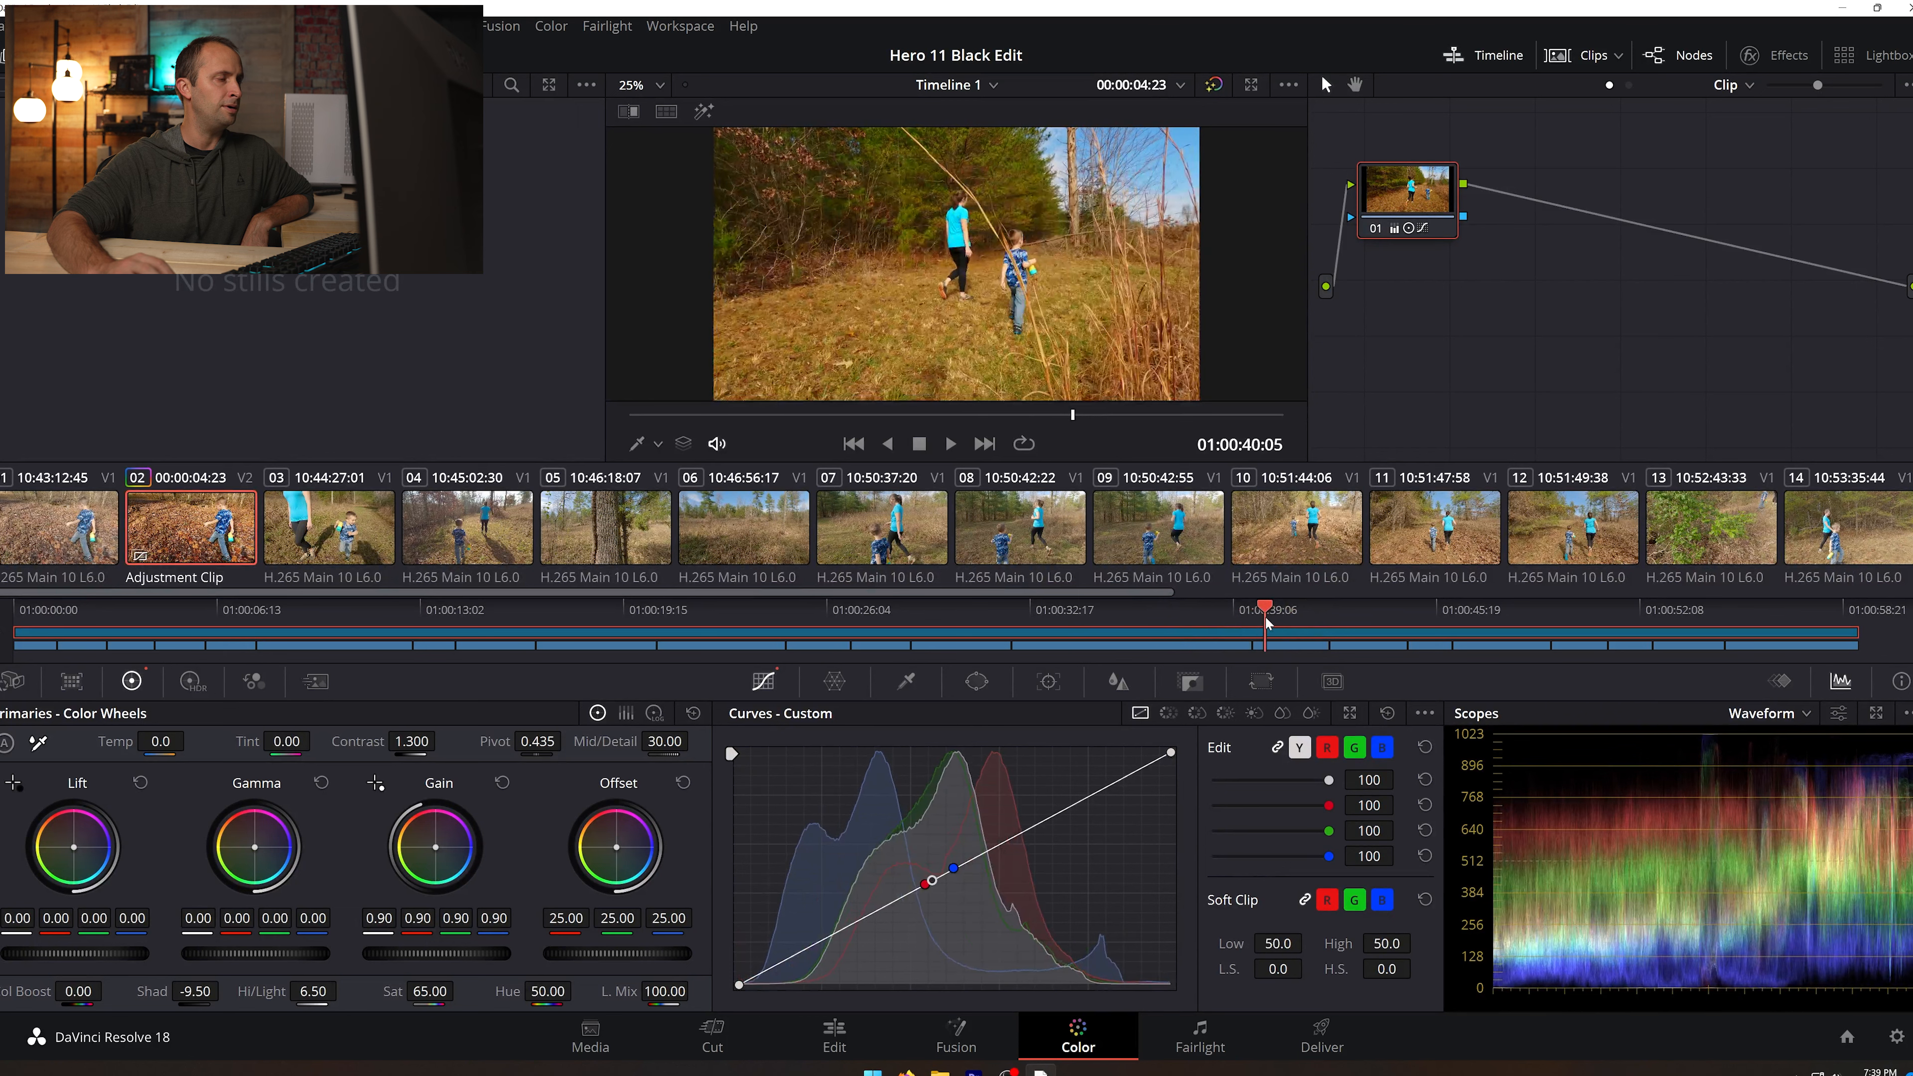
pyautogui.click(1, 632)
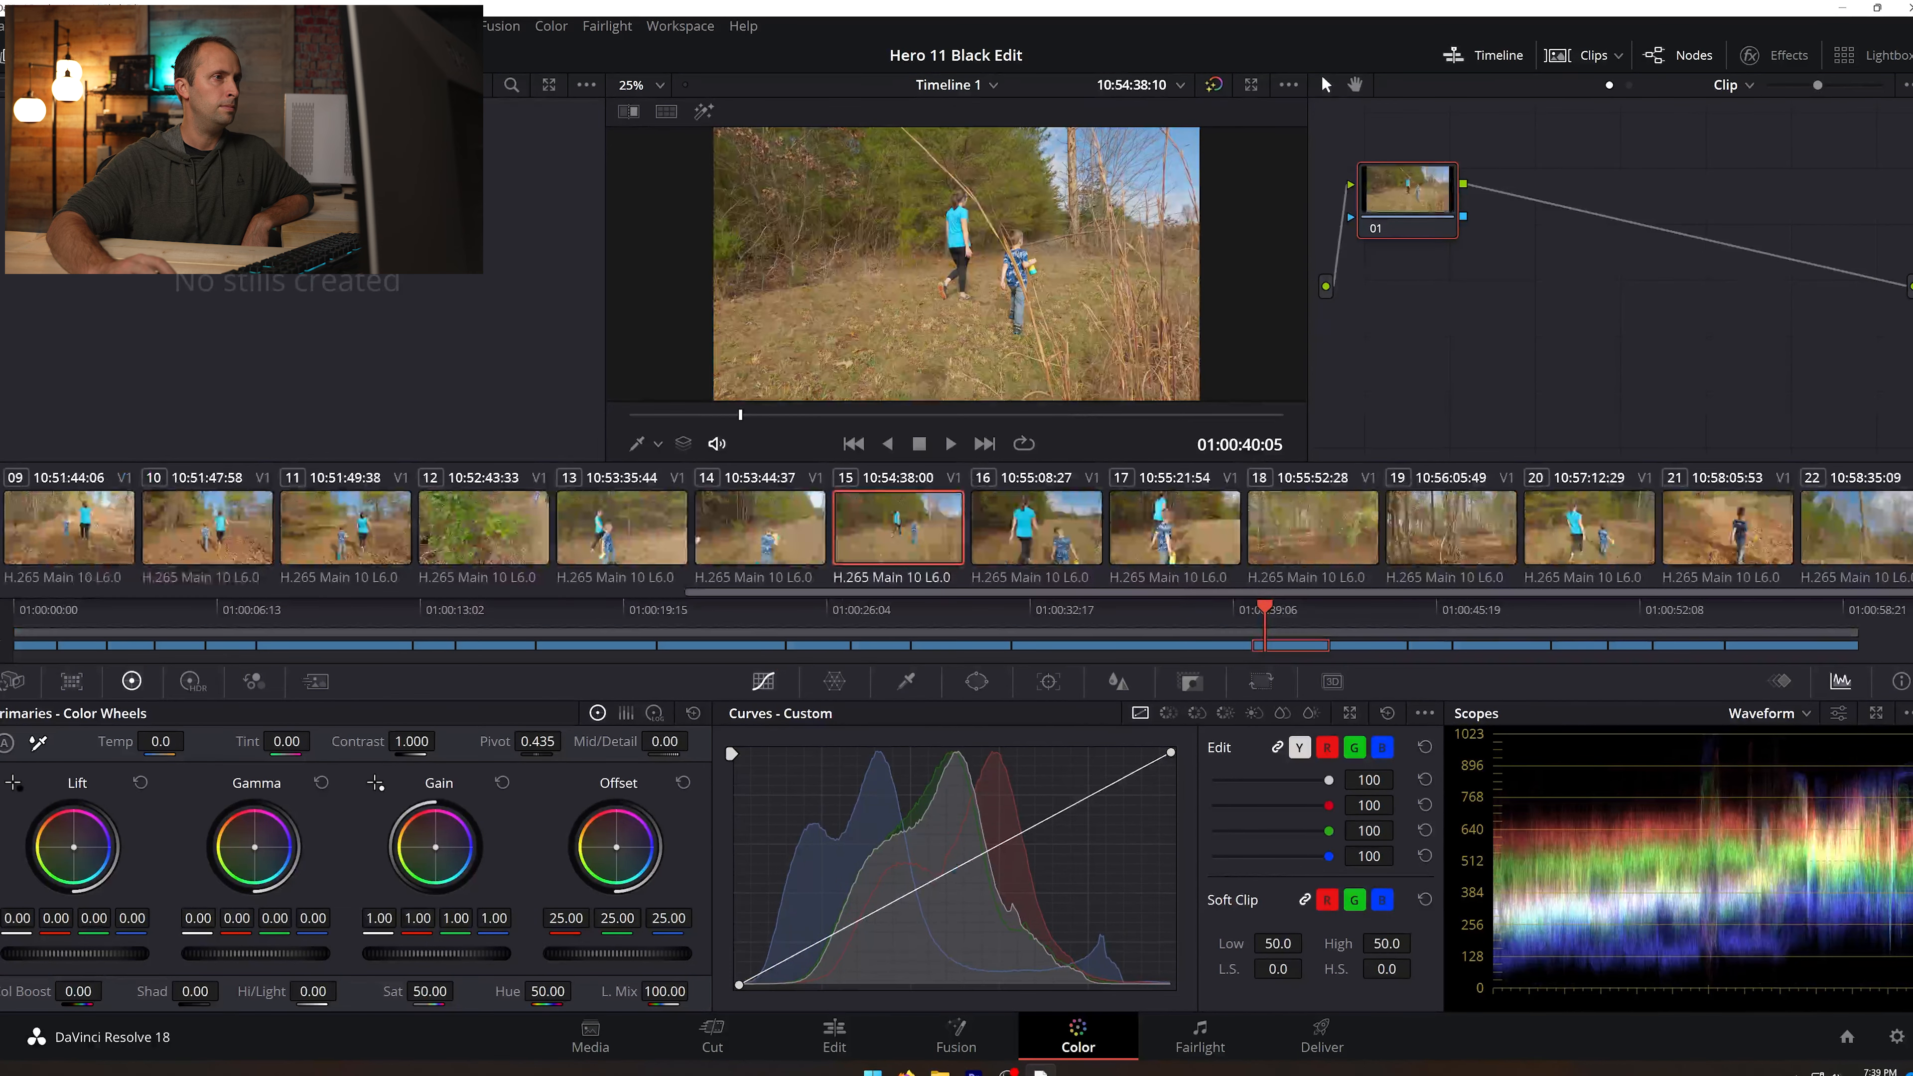
pyautogui.click(1, 632)
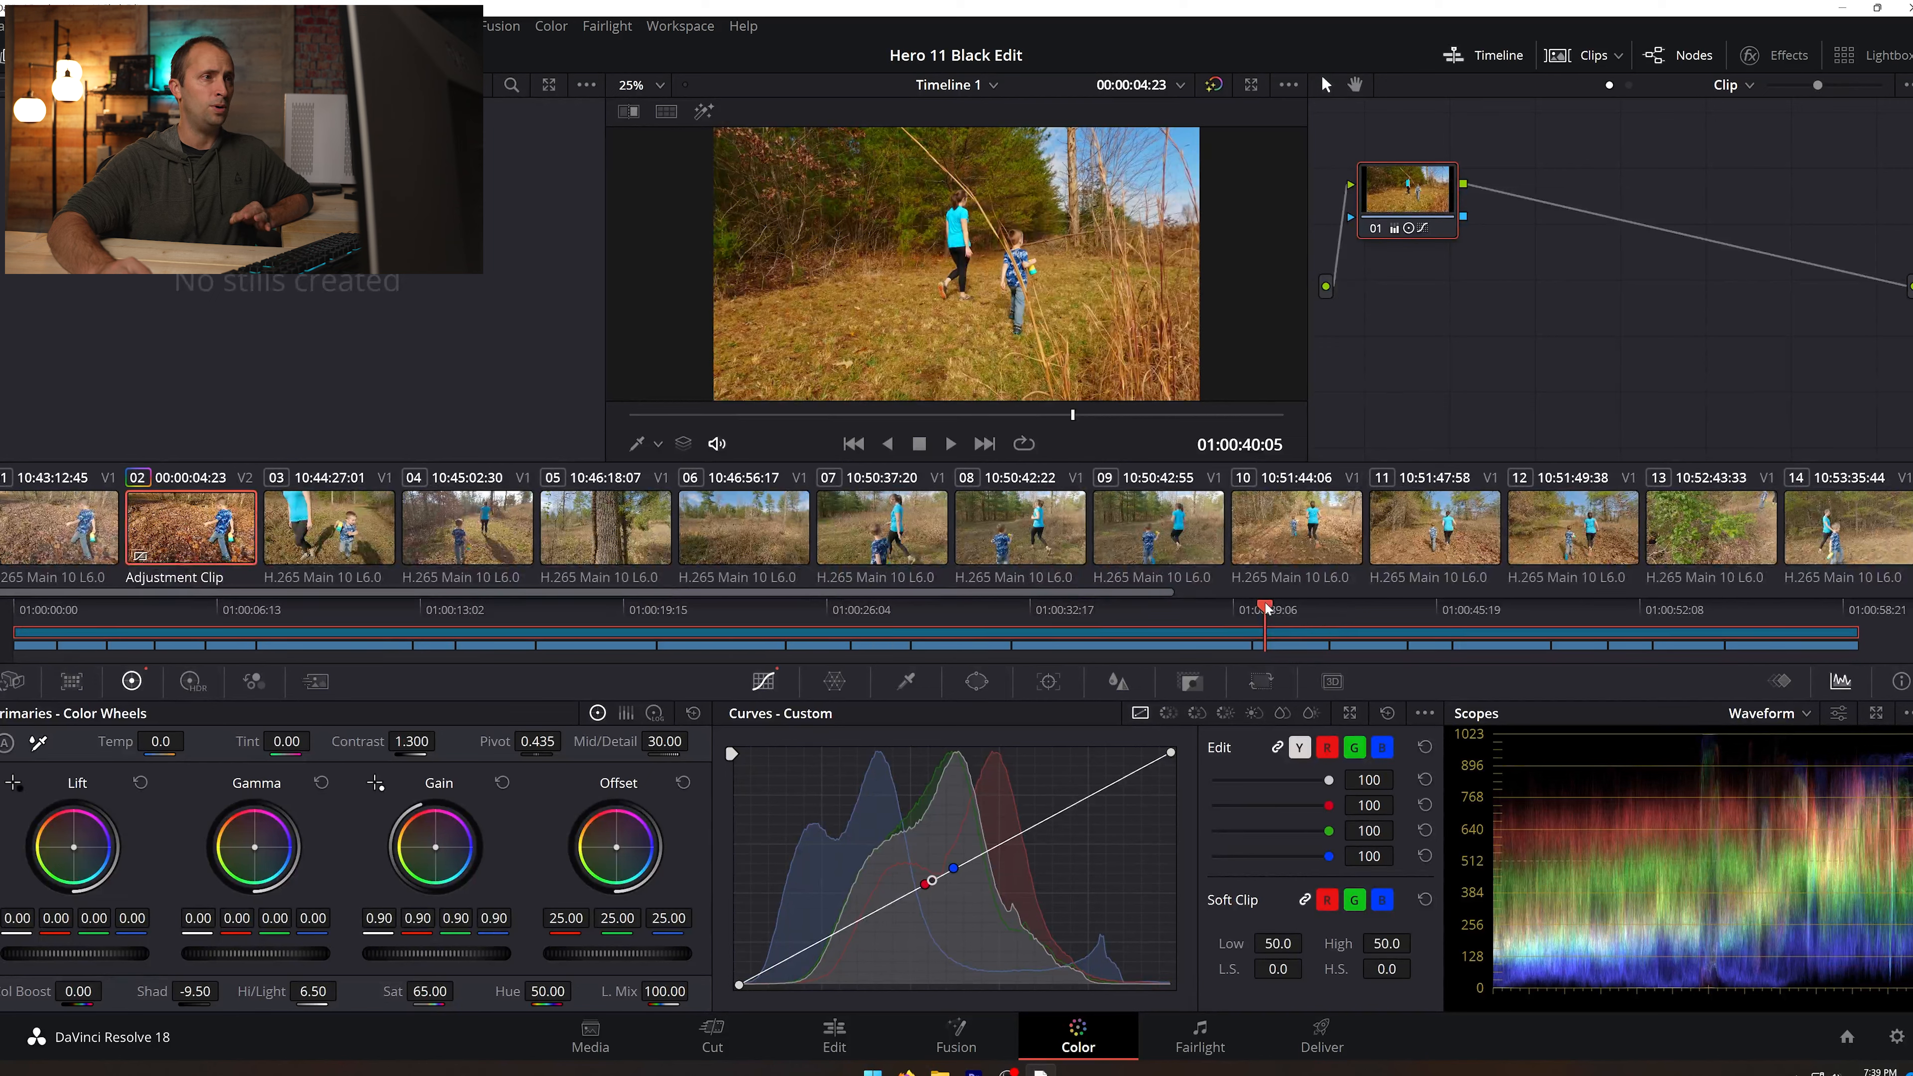
pyautogui.moveTo(1266, 608); pyautogui.dragTo(1665, 630)
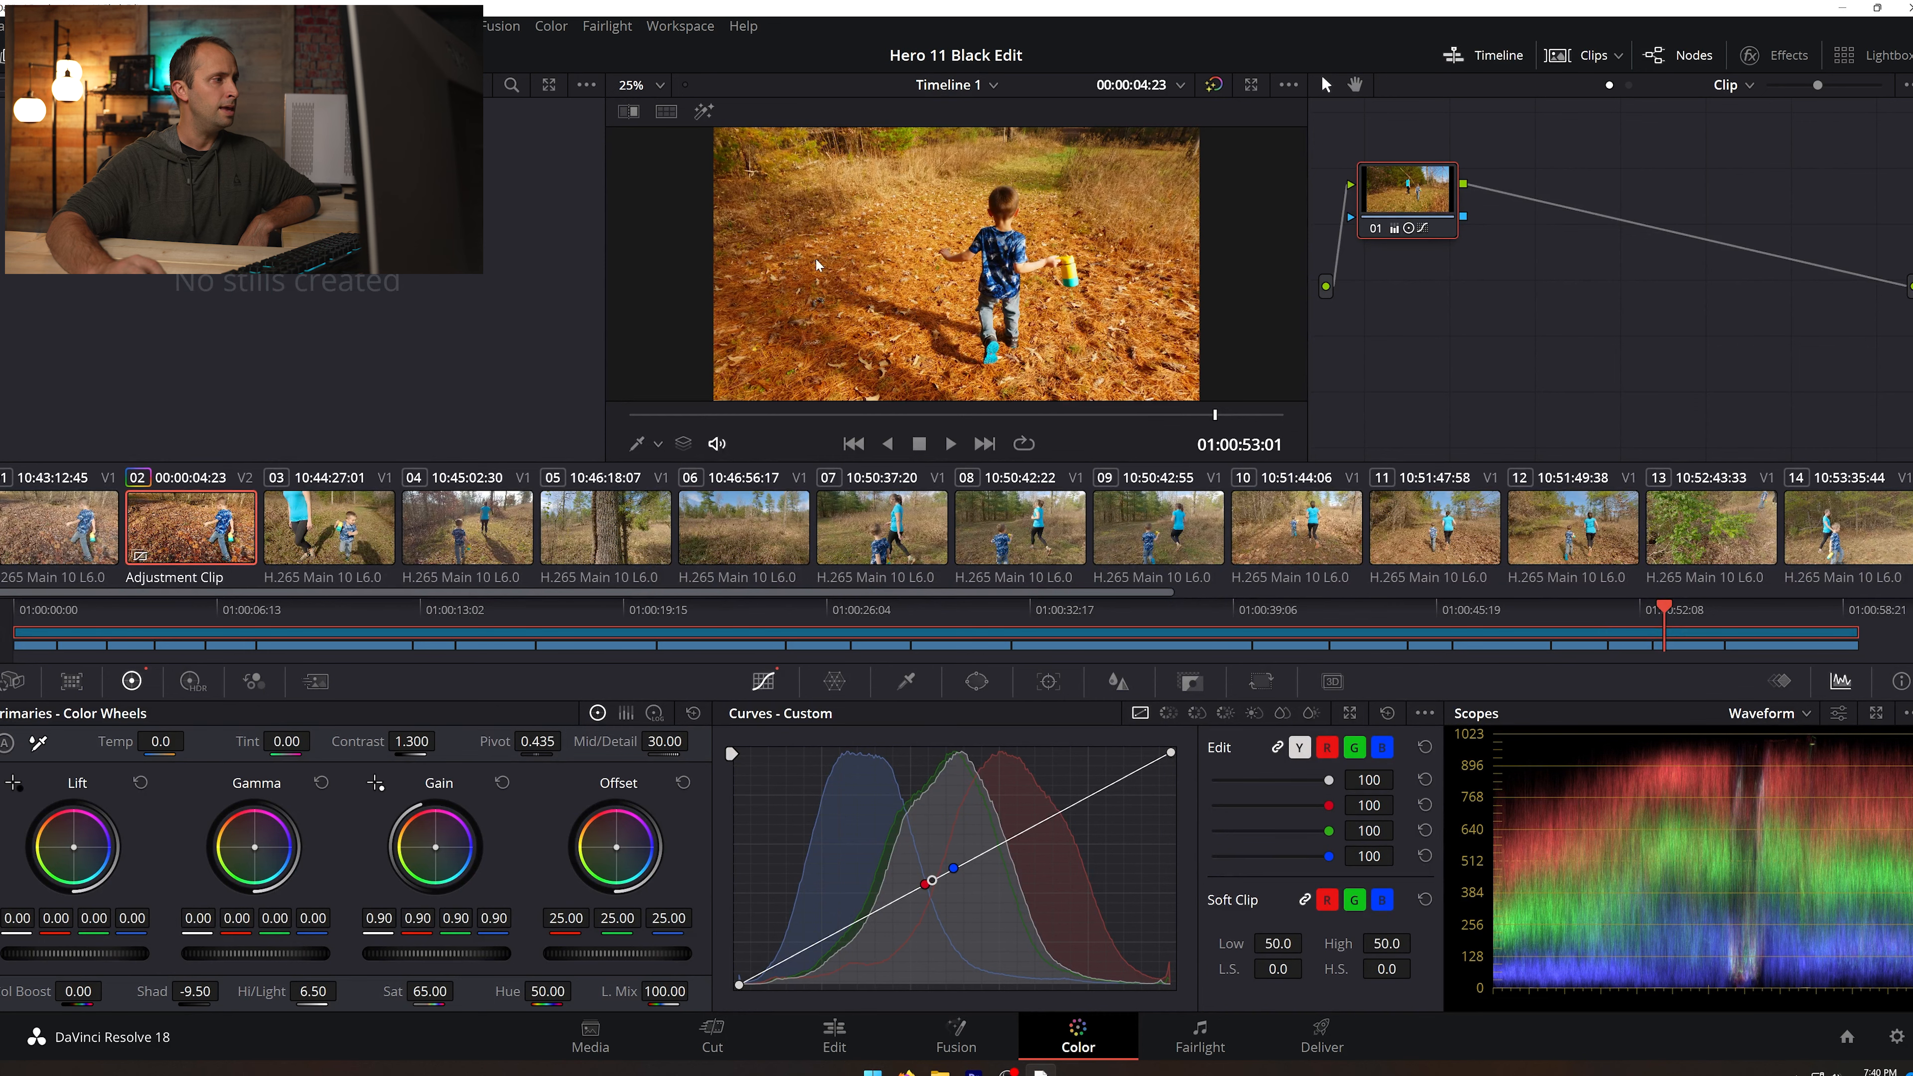
pyautogui.click(1, 634)
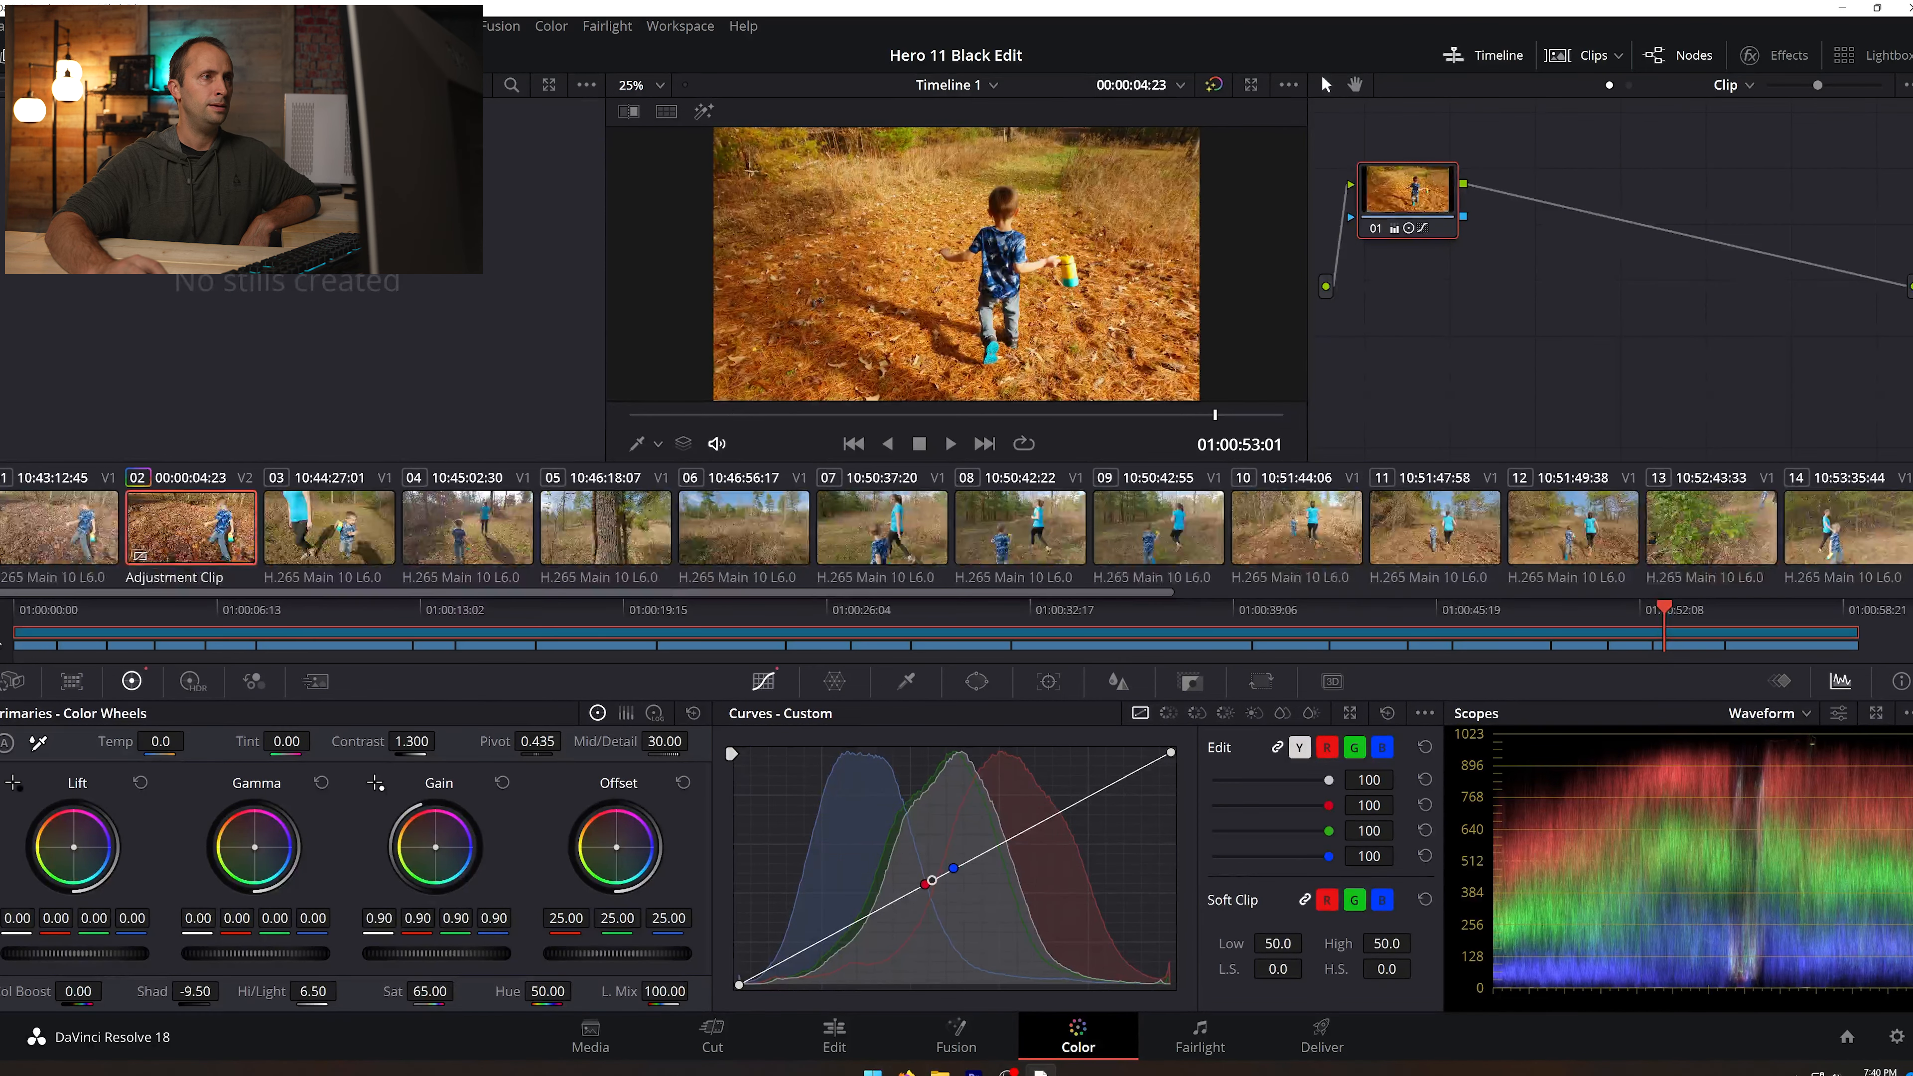
pyautogui.click(1, 633)
pyautogui.click(1, 633)
pyautogui.click(1, 634)
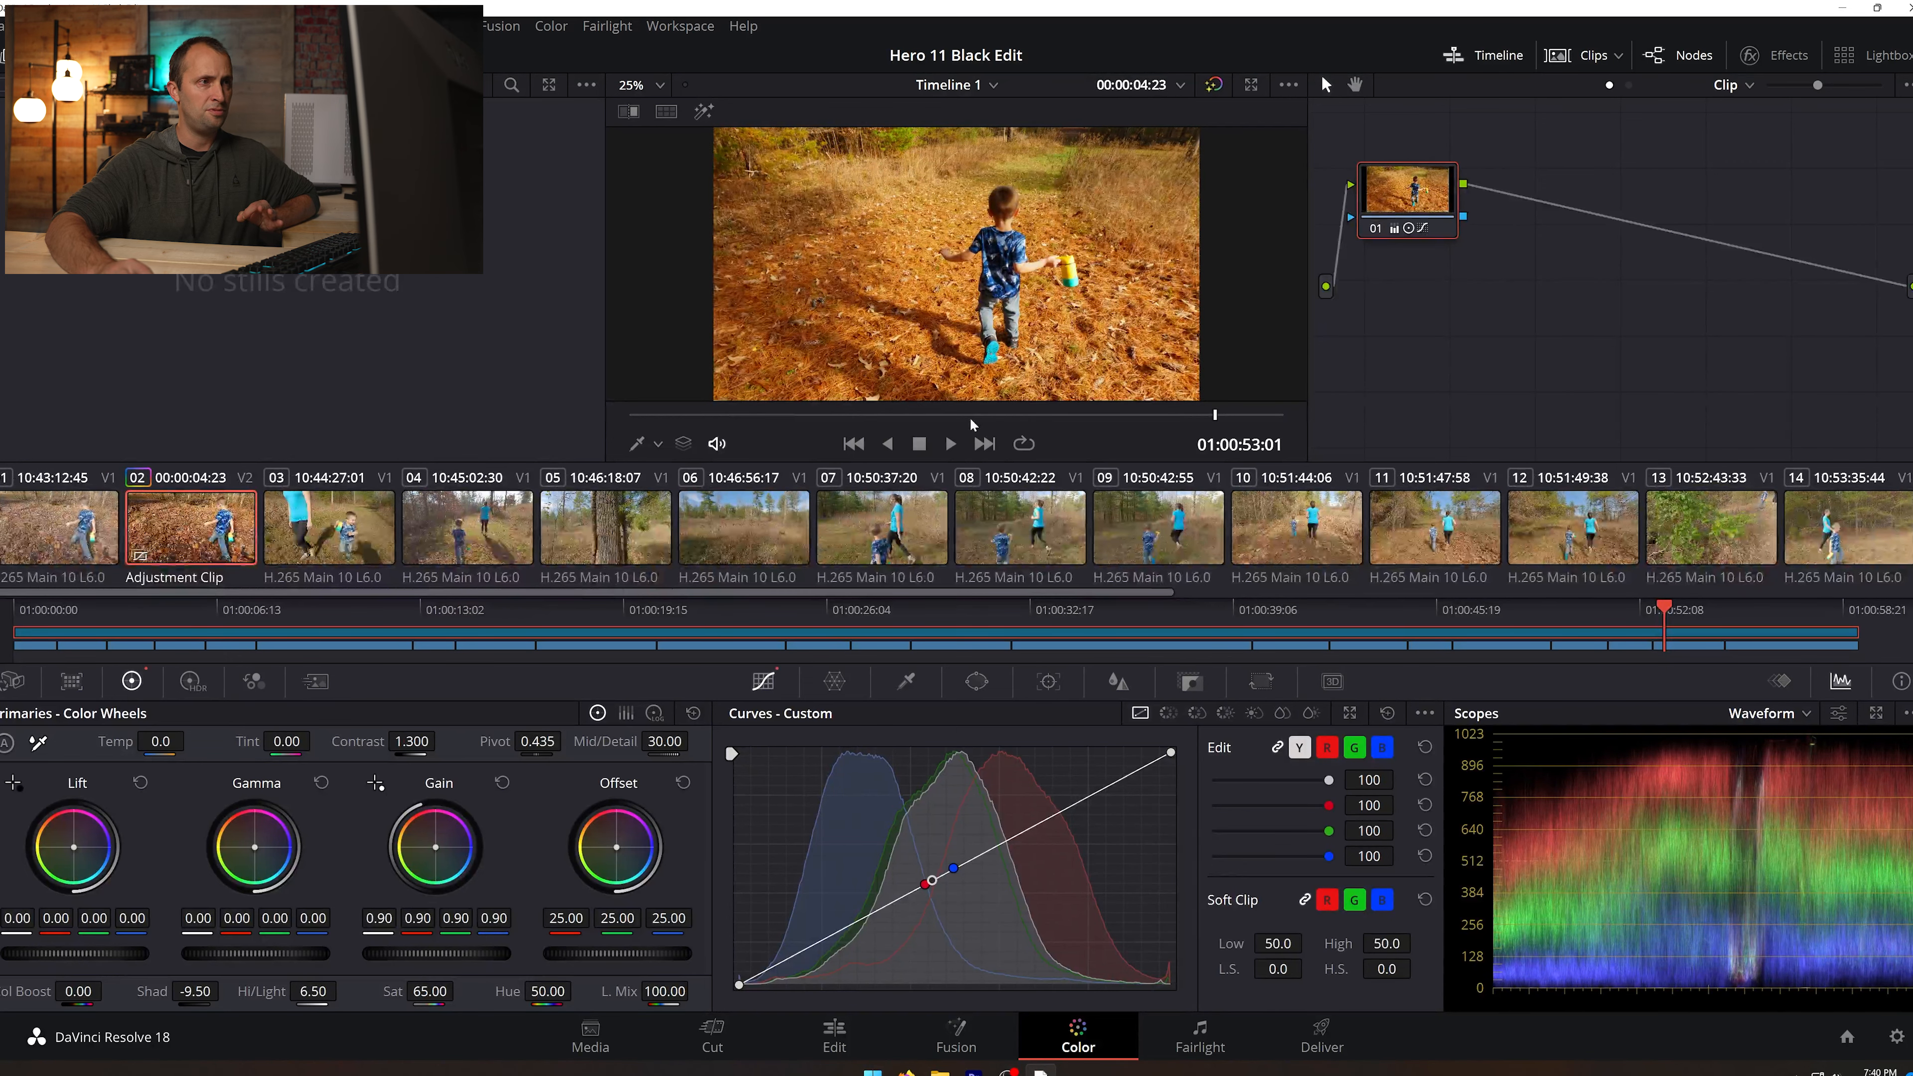
# Step: Play on to the closing sky shot, stop at 01:00:59:01, and compare it with and without the Video 2 grade, leaving the track enabled
pyautogui.click(952, 444)
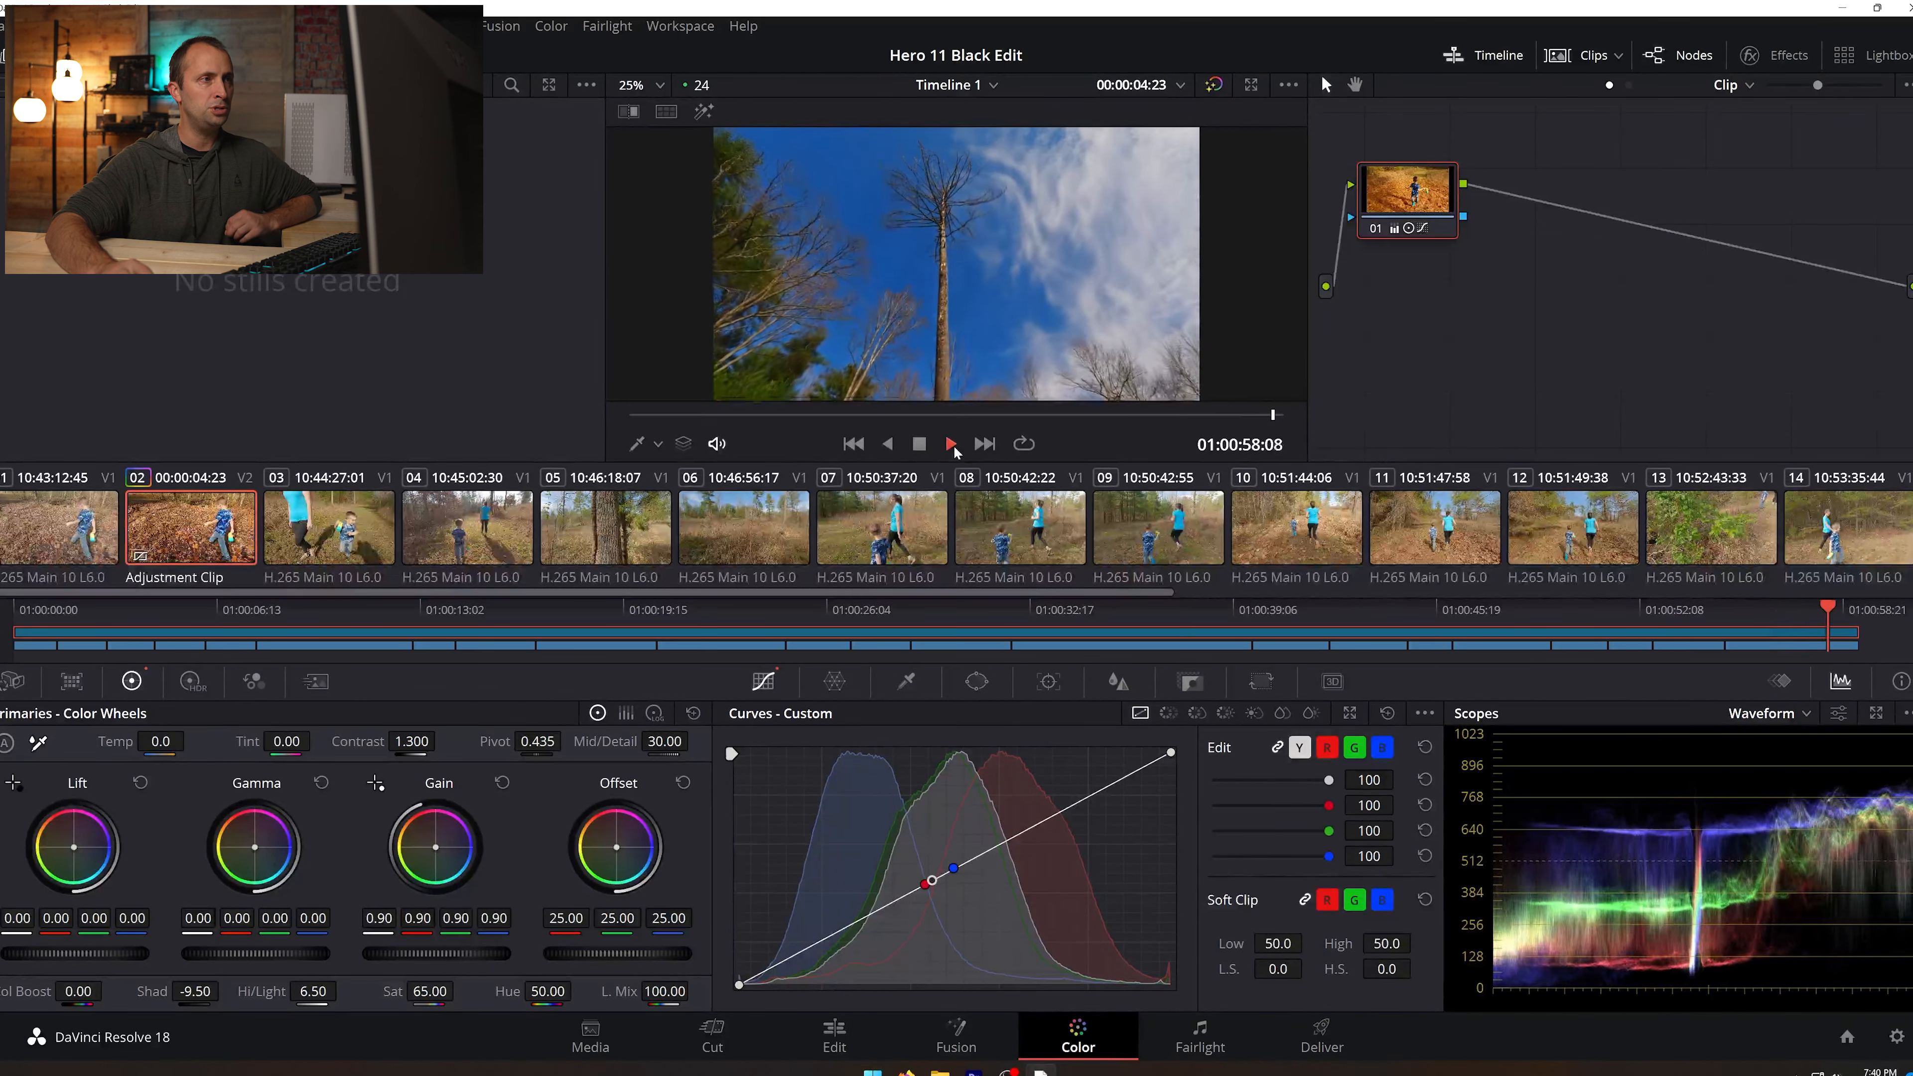
pyautogui.click(920, 444)
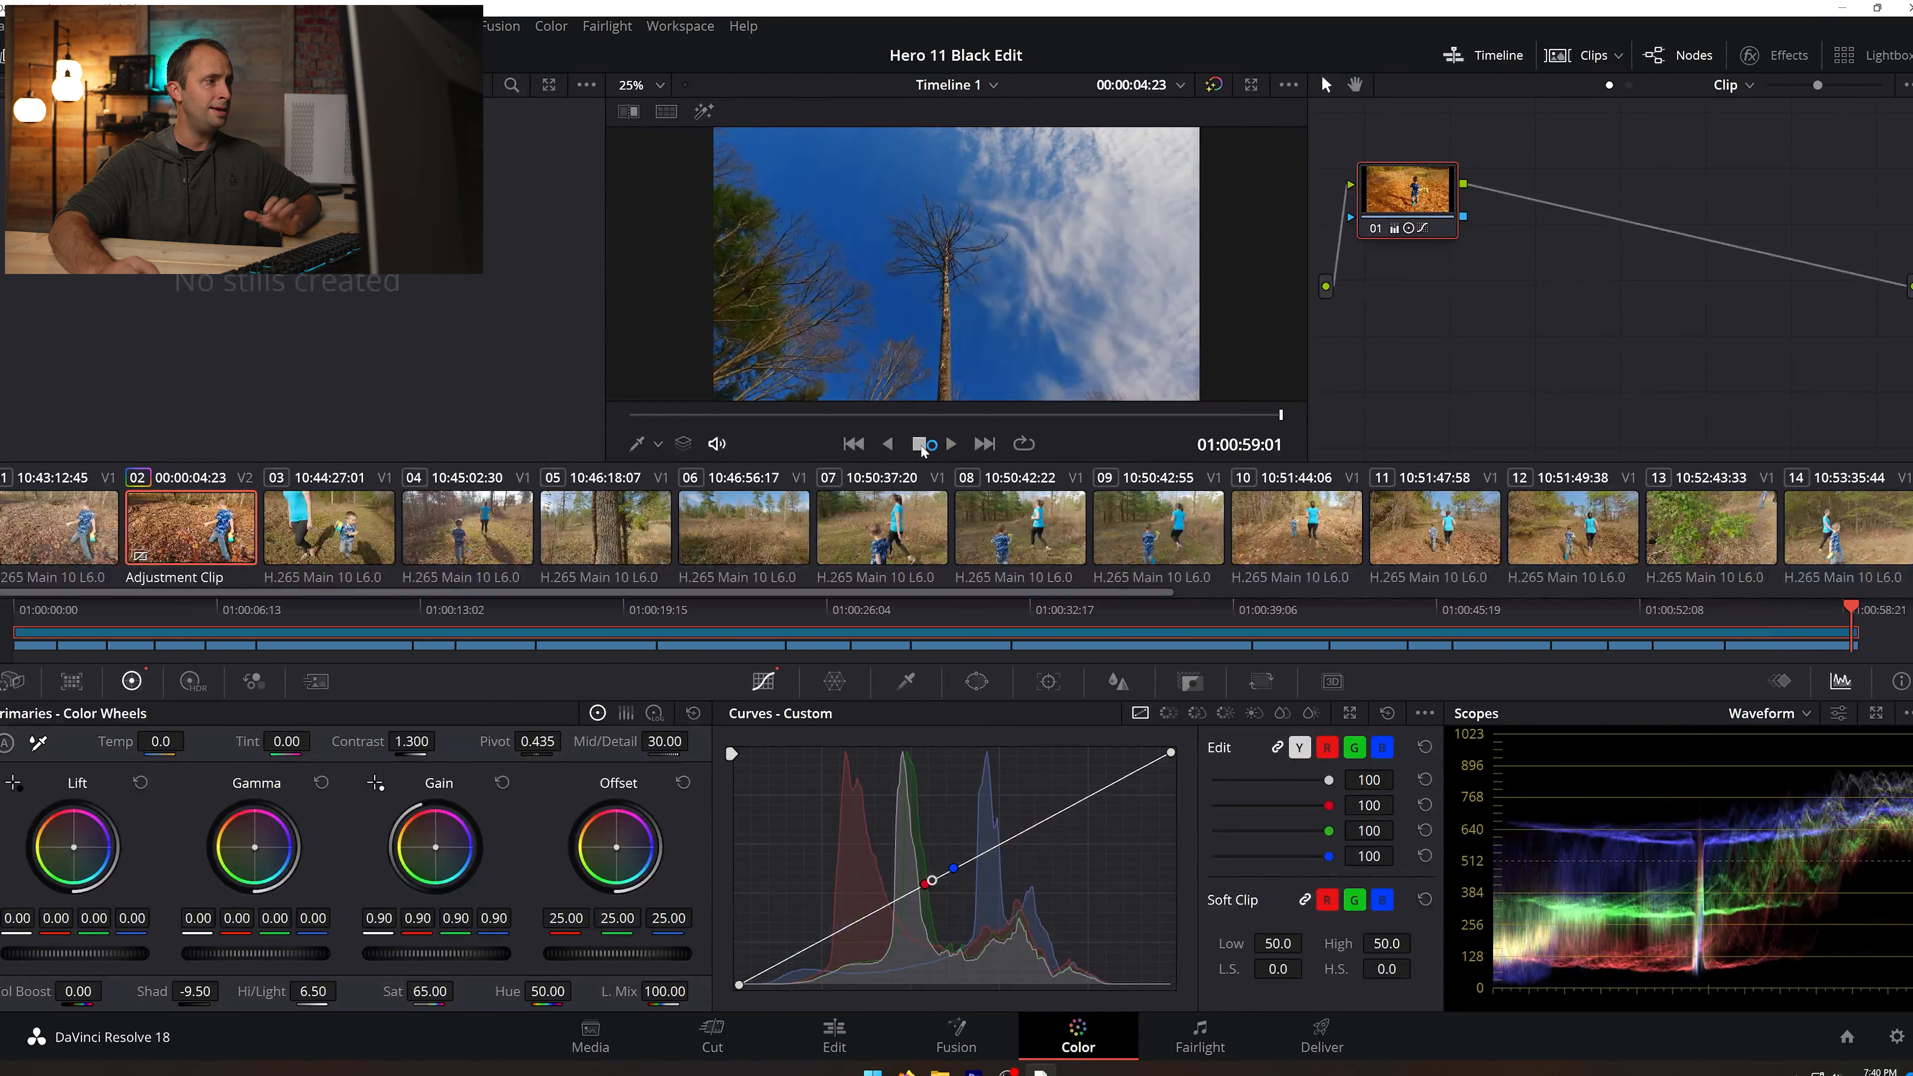
pyautogui.click(3, 633)
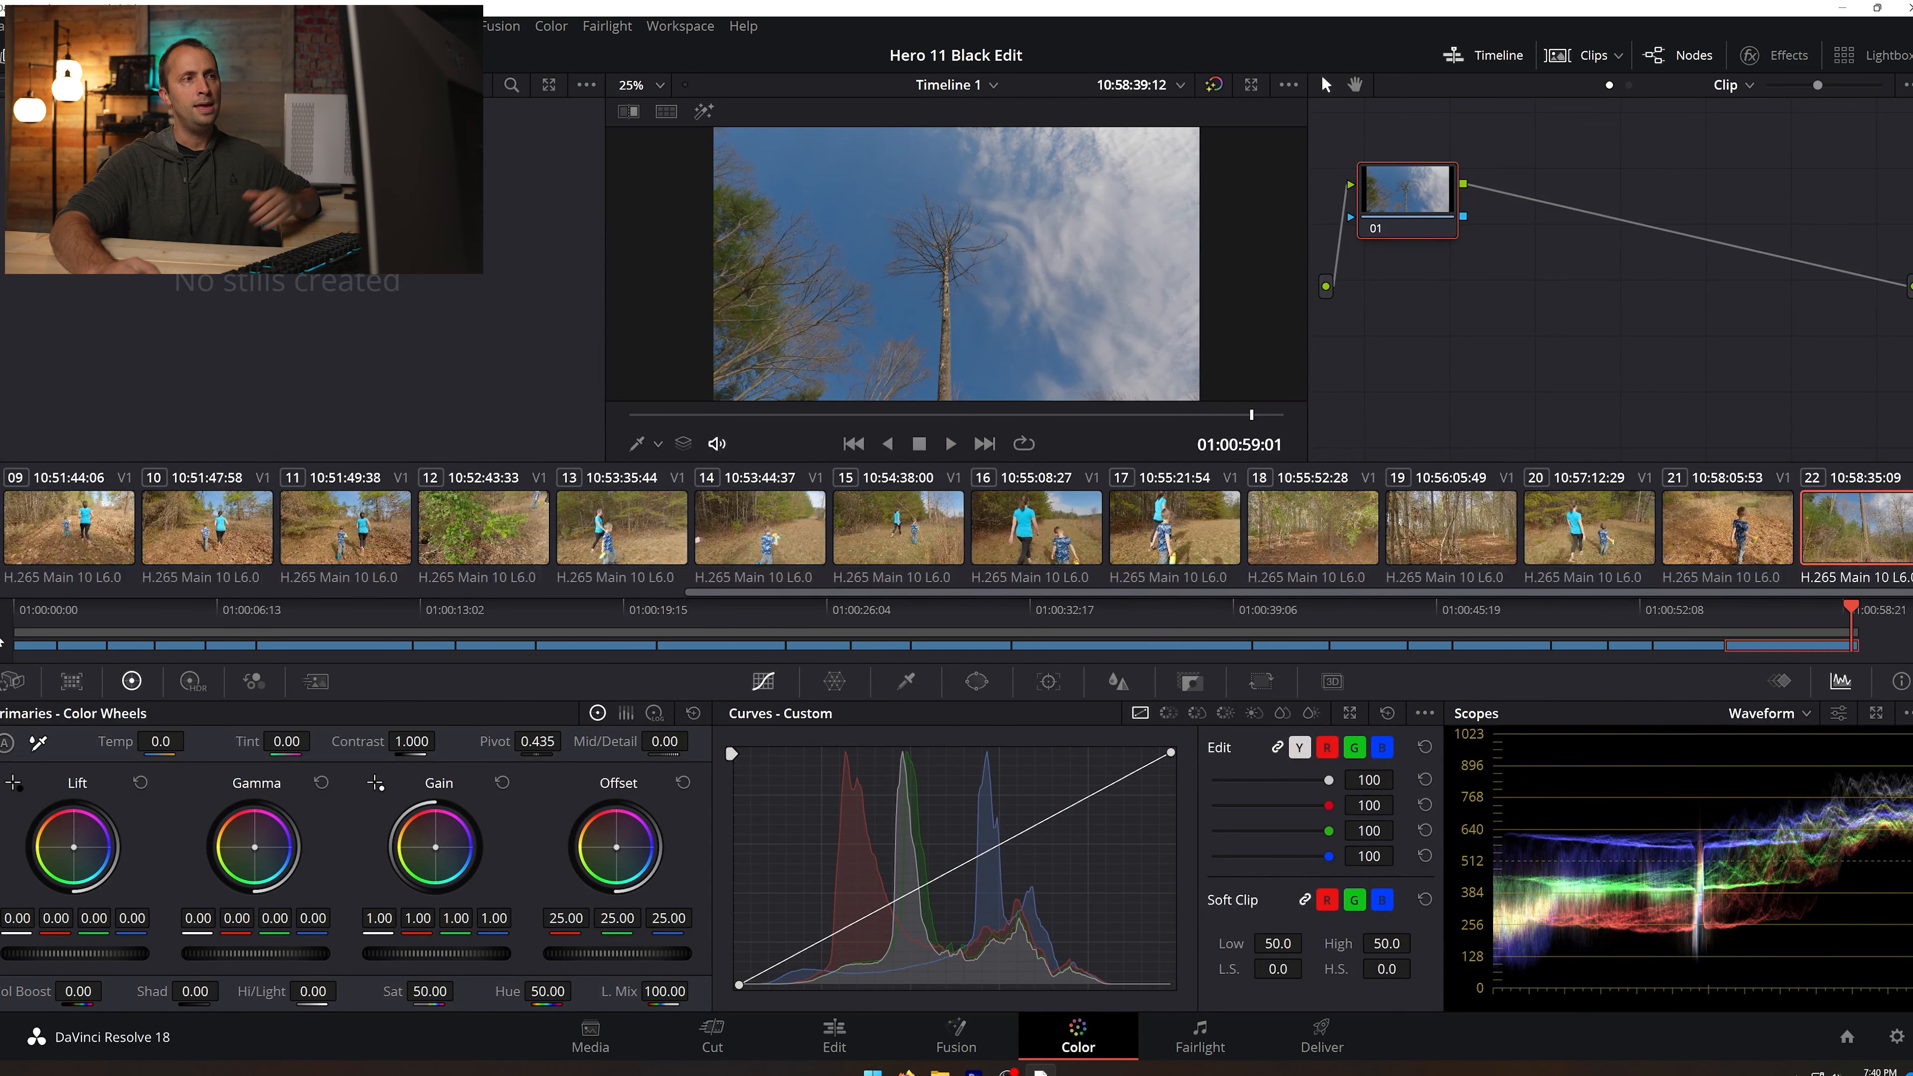
pyautogui.click(3, 635)
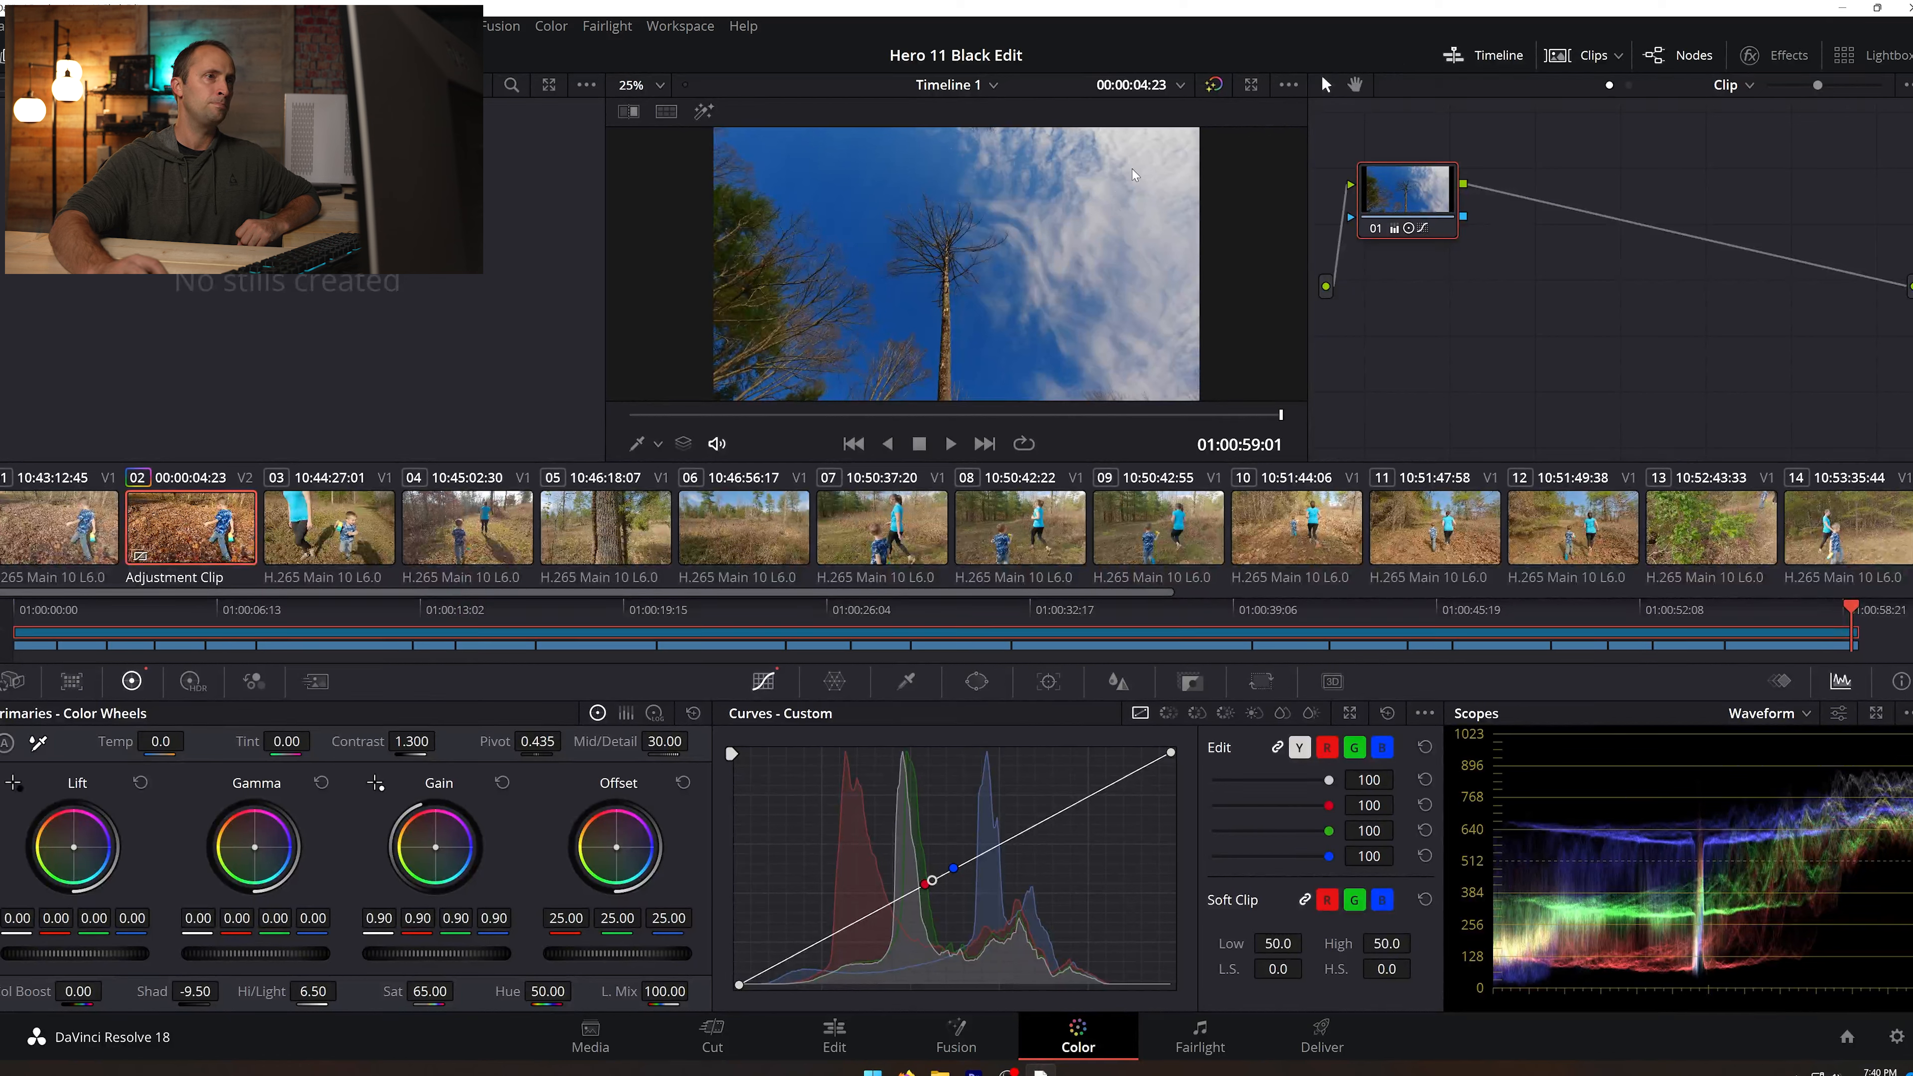
pyautogui.click(3, 634)
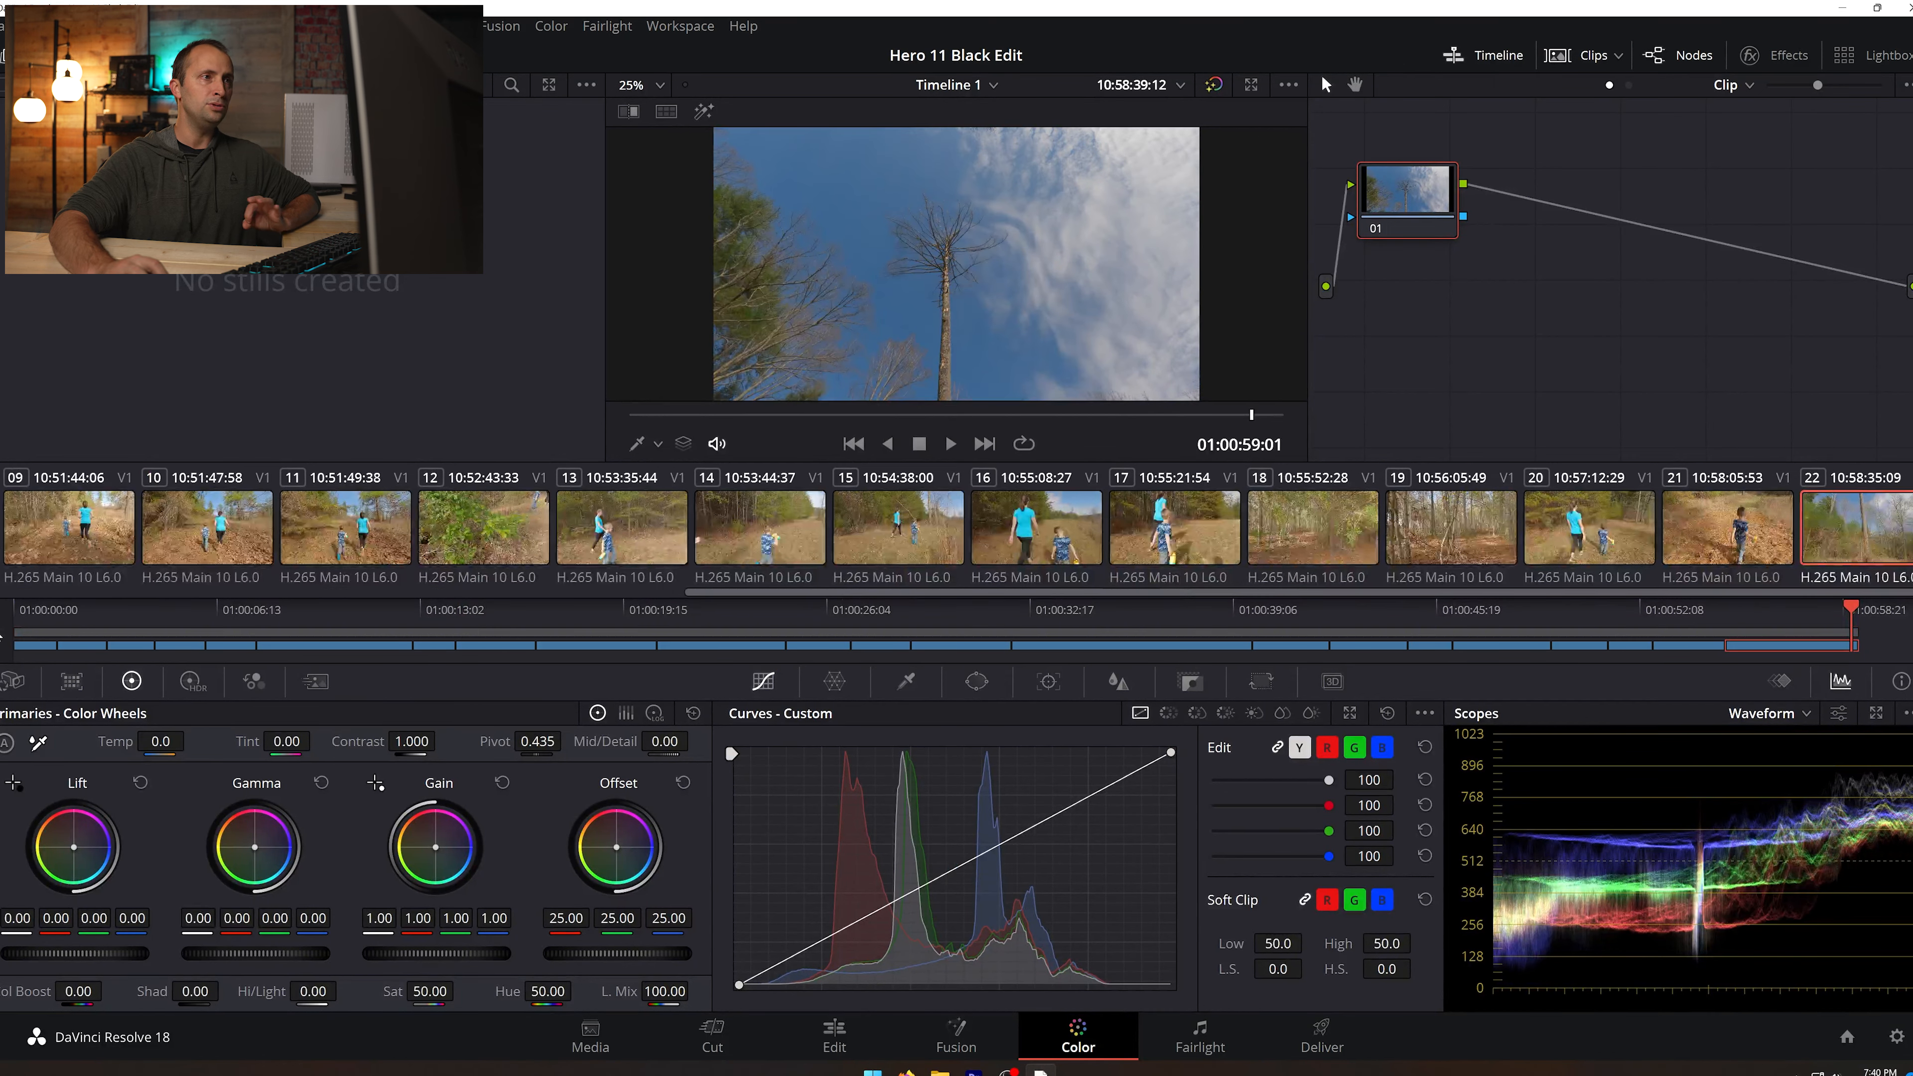
pyautogui.click(2, 634)
pyautogui.click(2, 635)
pyautogui.click(2, 634)
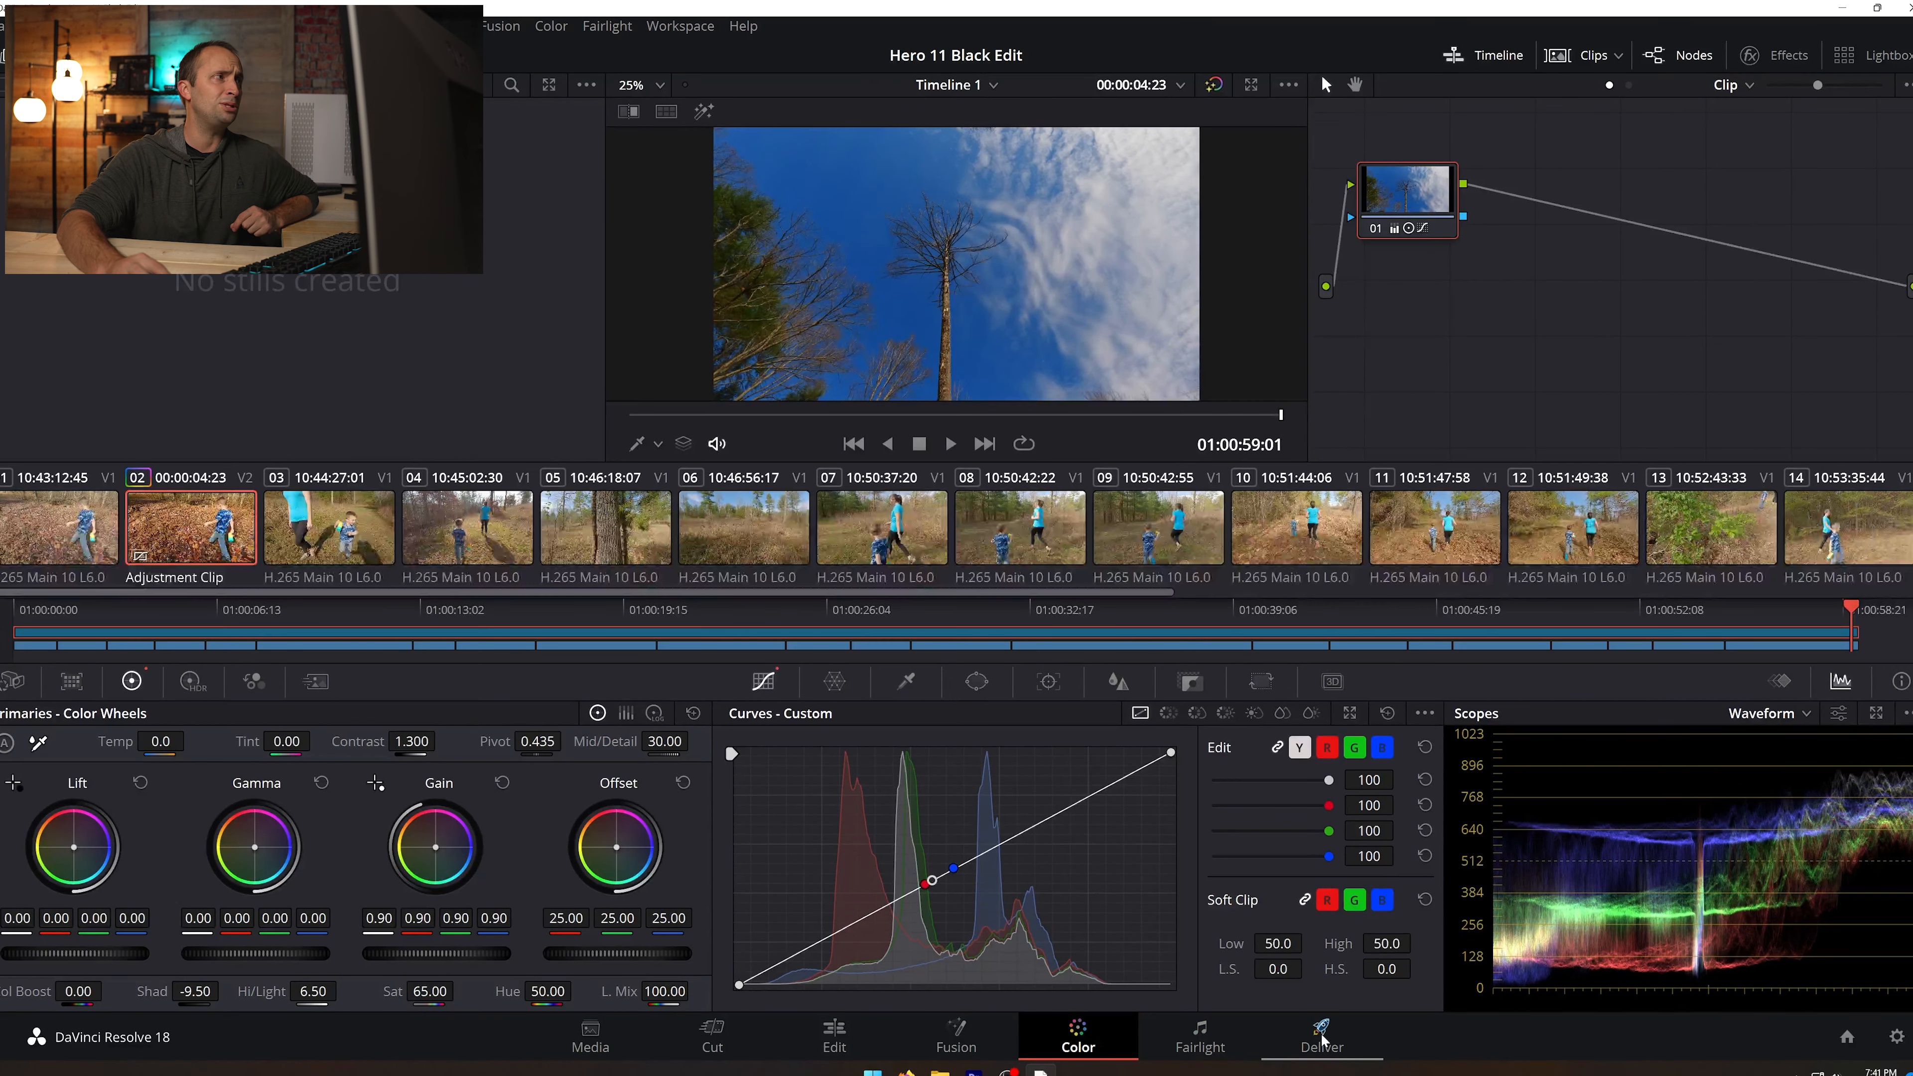
# Step: Switch to the Deliver page and choose the Custom Export preset for Timeline 1
pyautogui.click(112, 26)
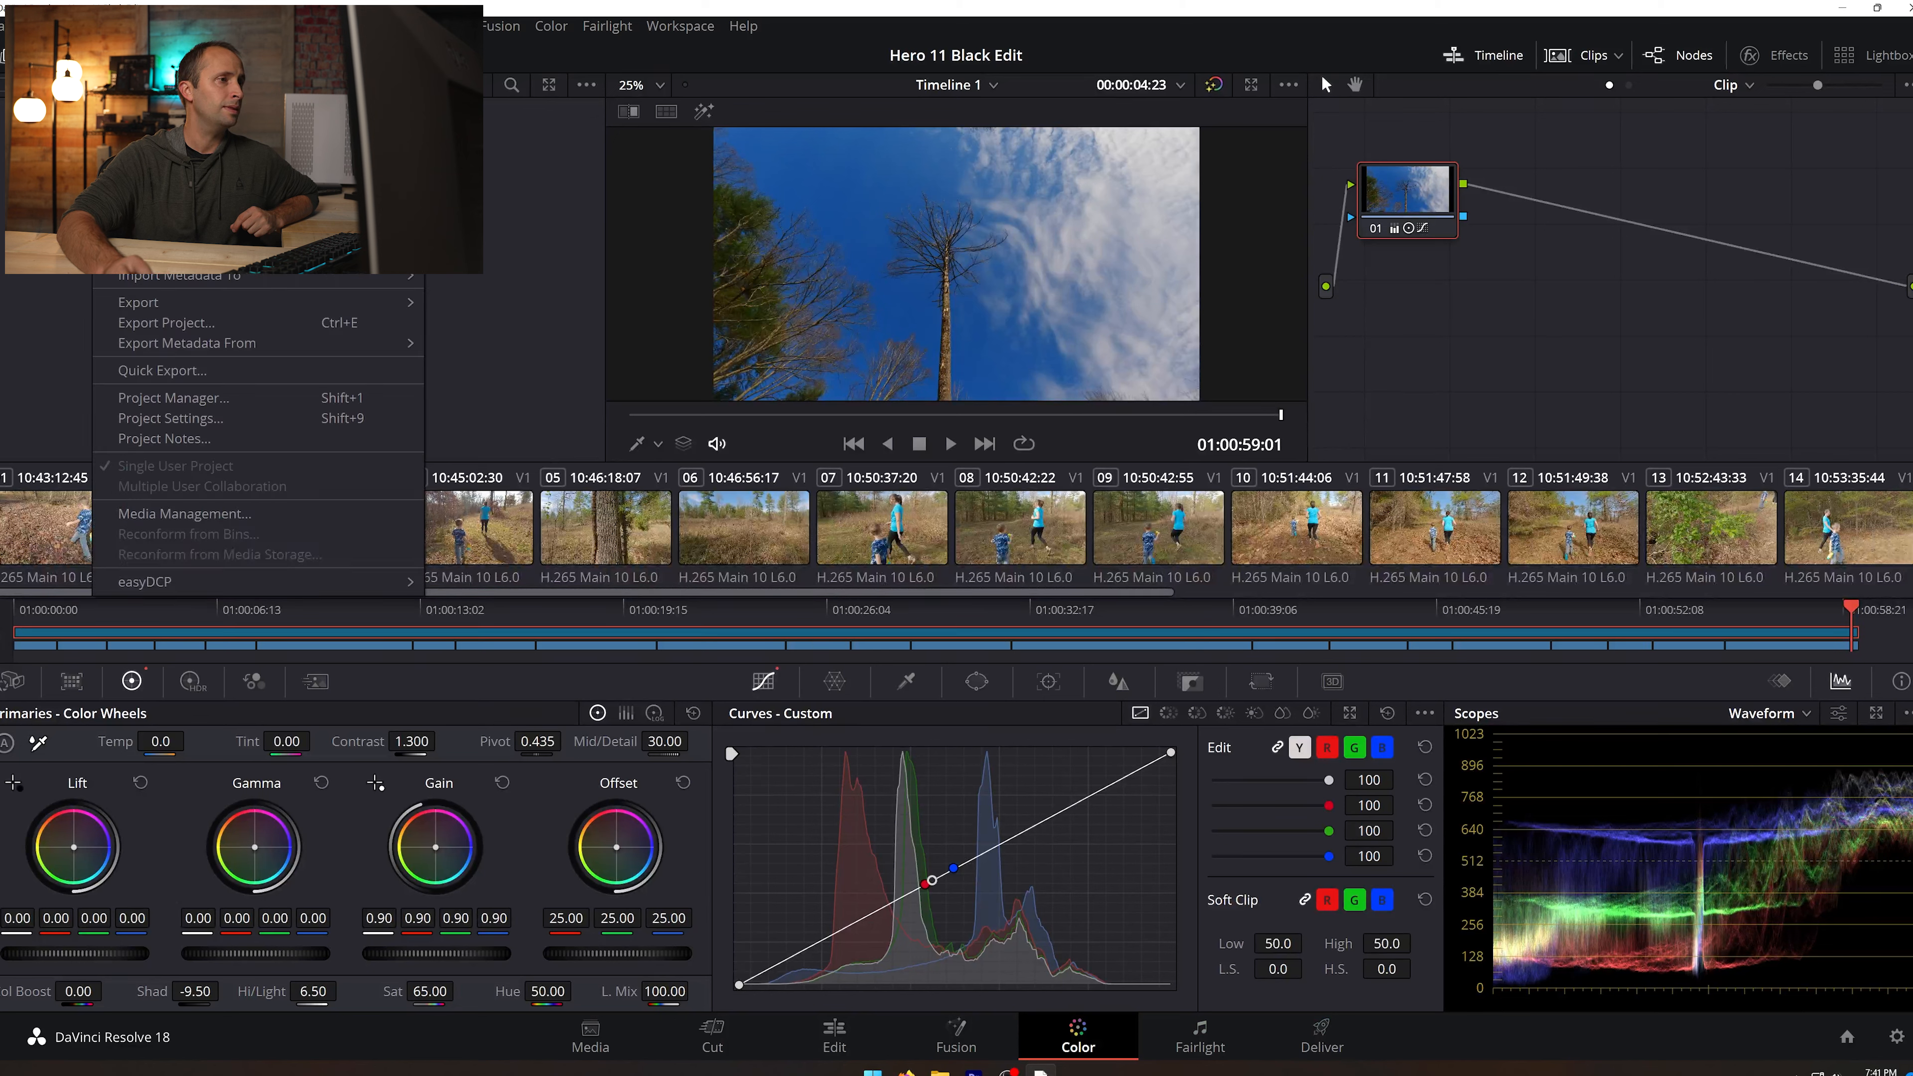
pyautogui.press('Escape')
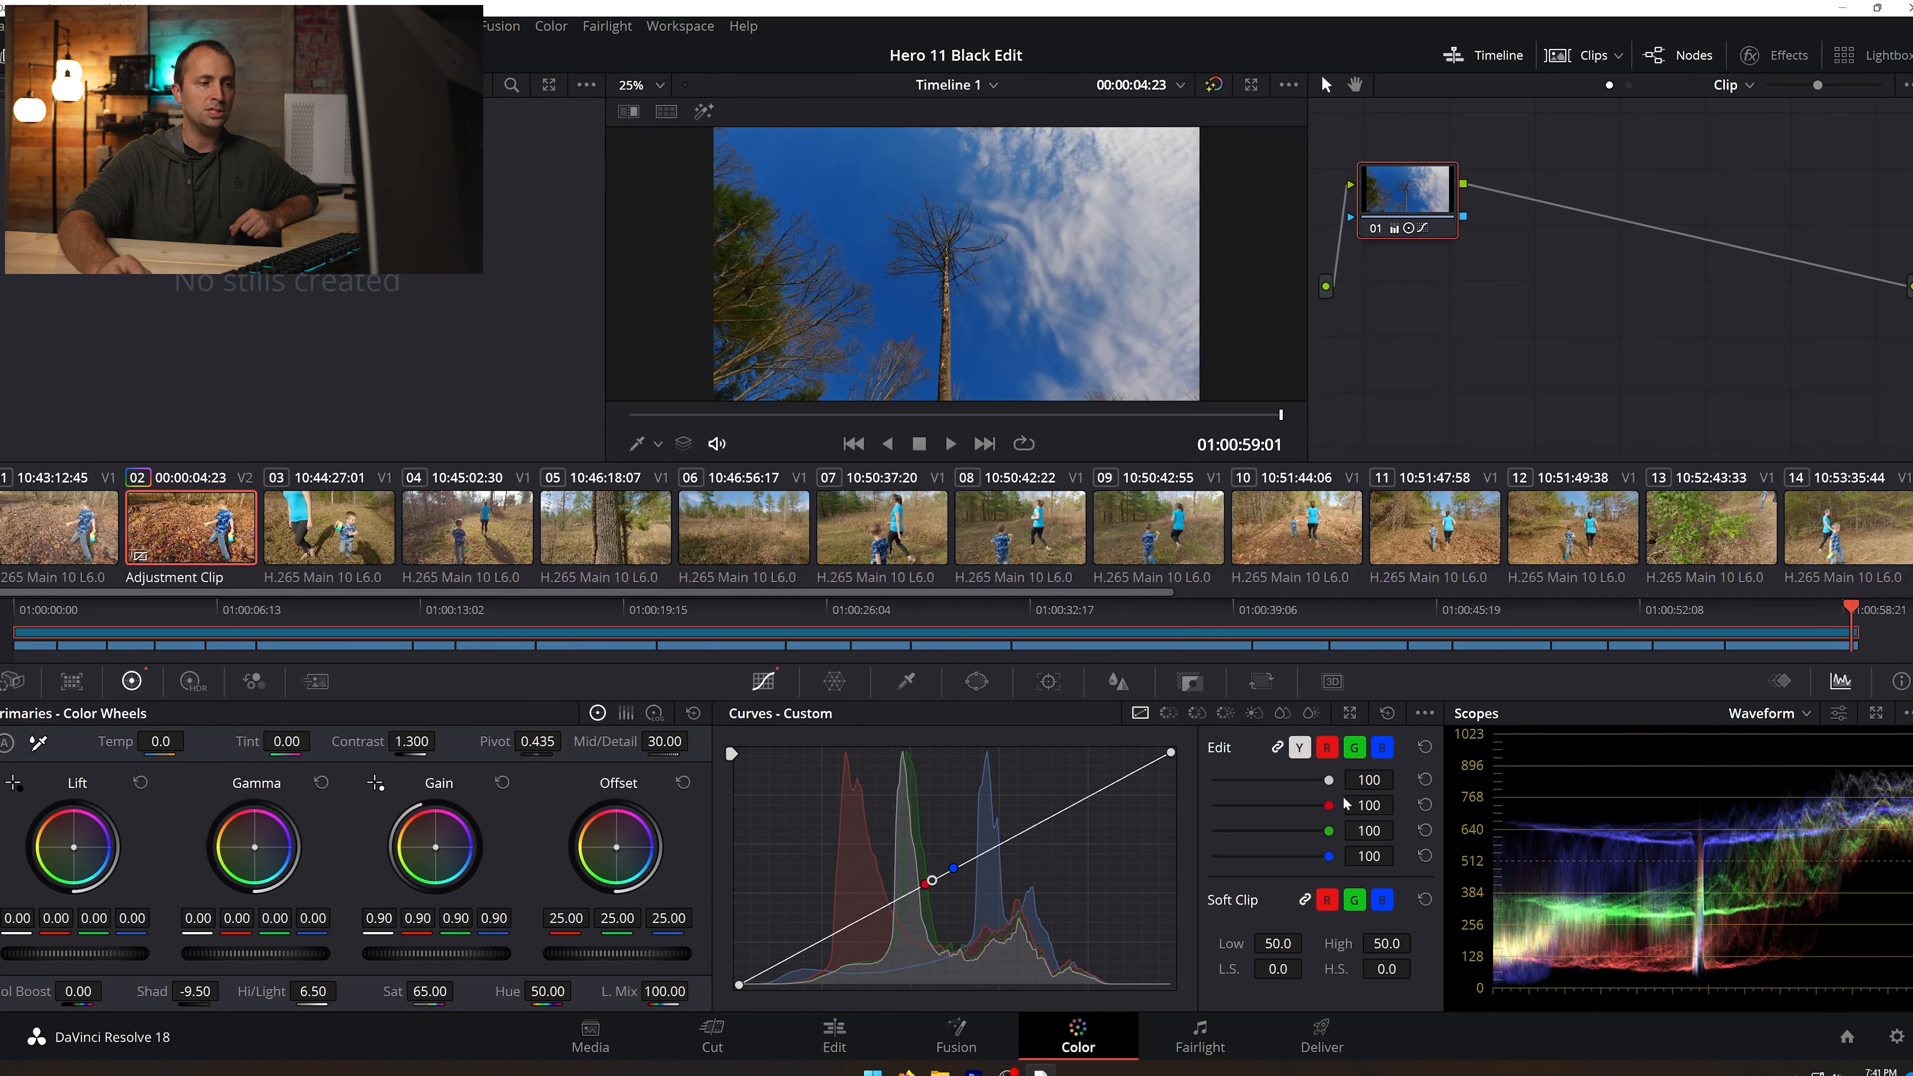
pyautogui.click(1325, 1053)
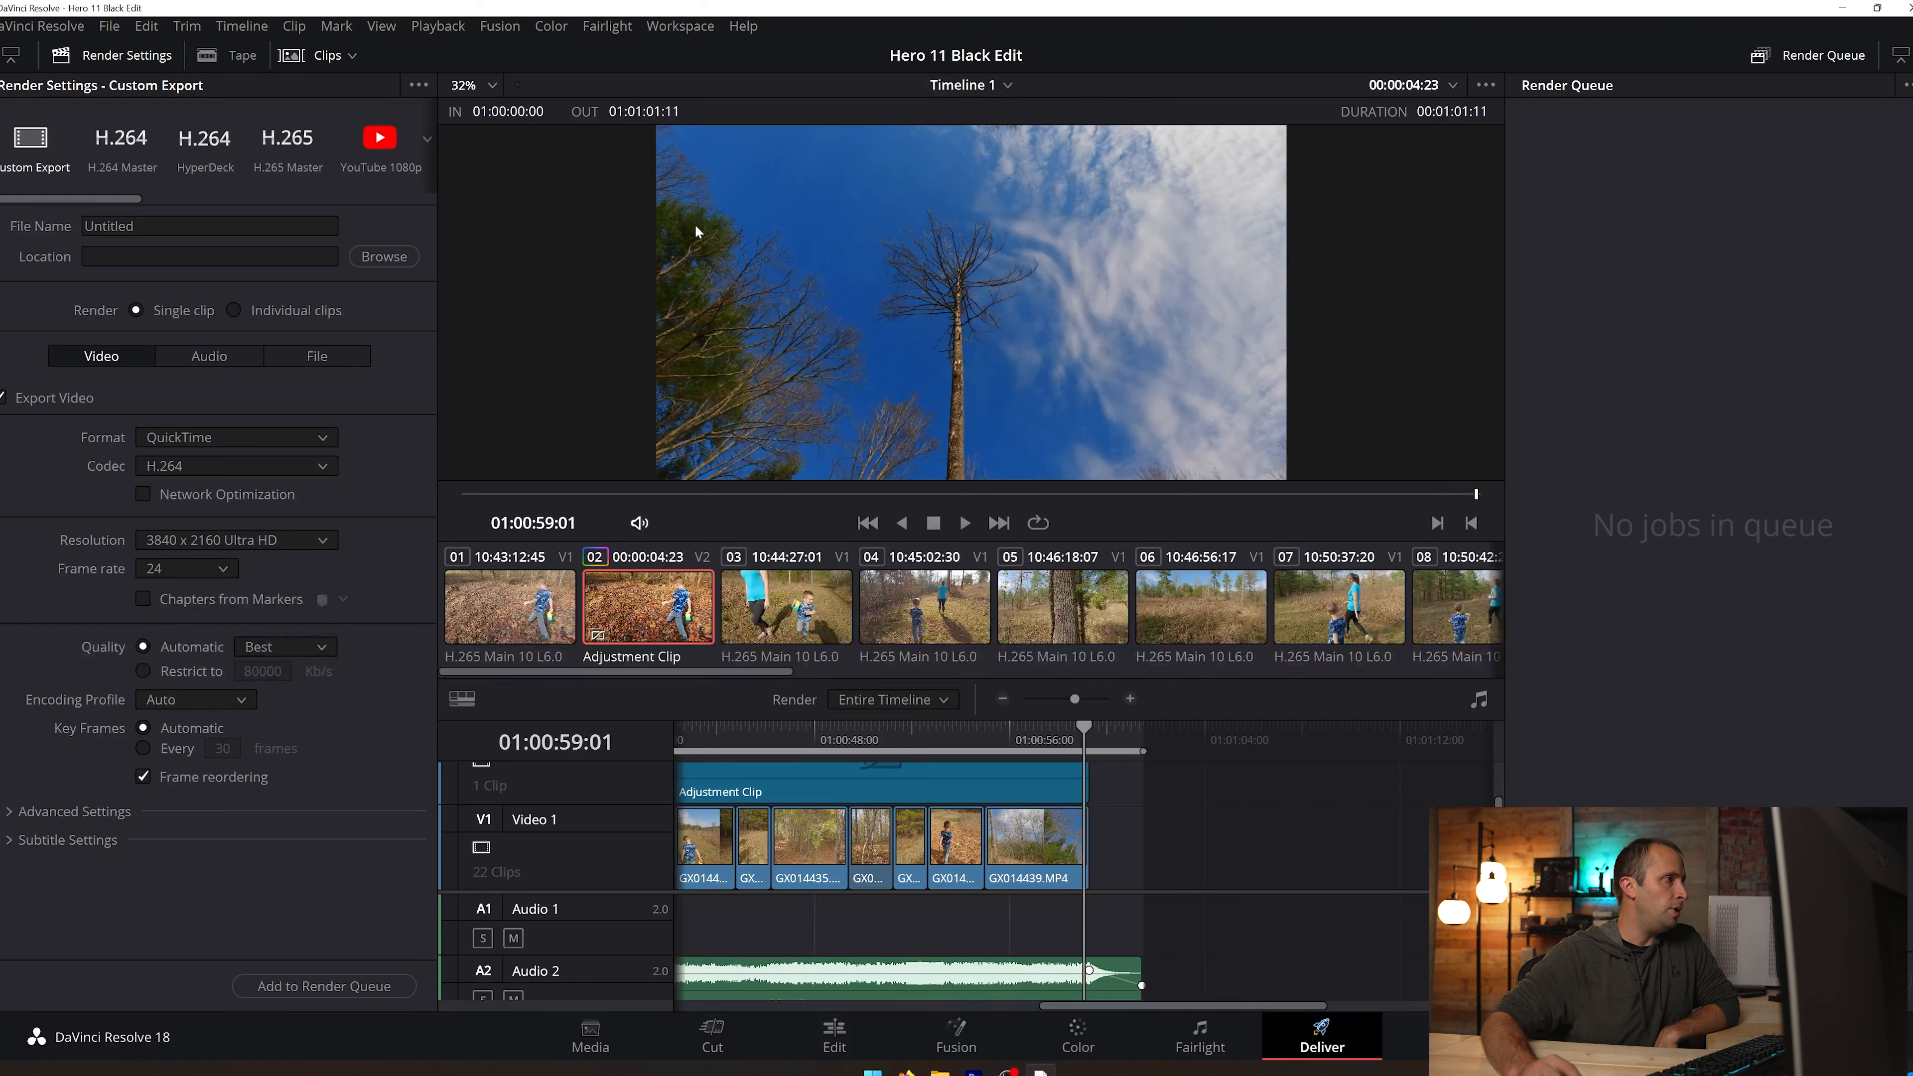
pyautogui.click(47, 144)
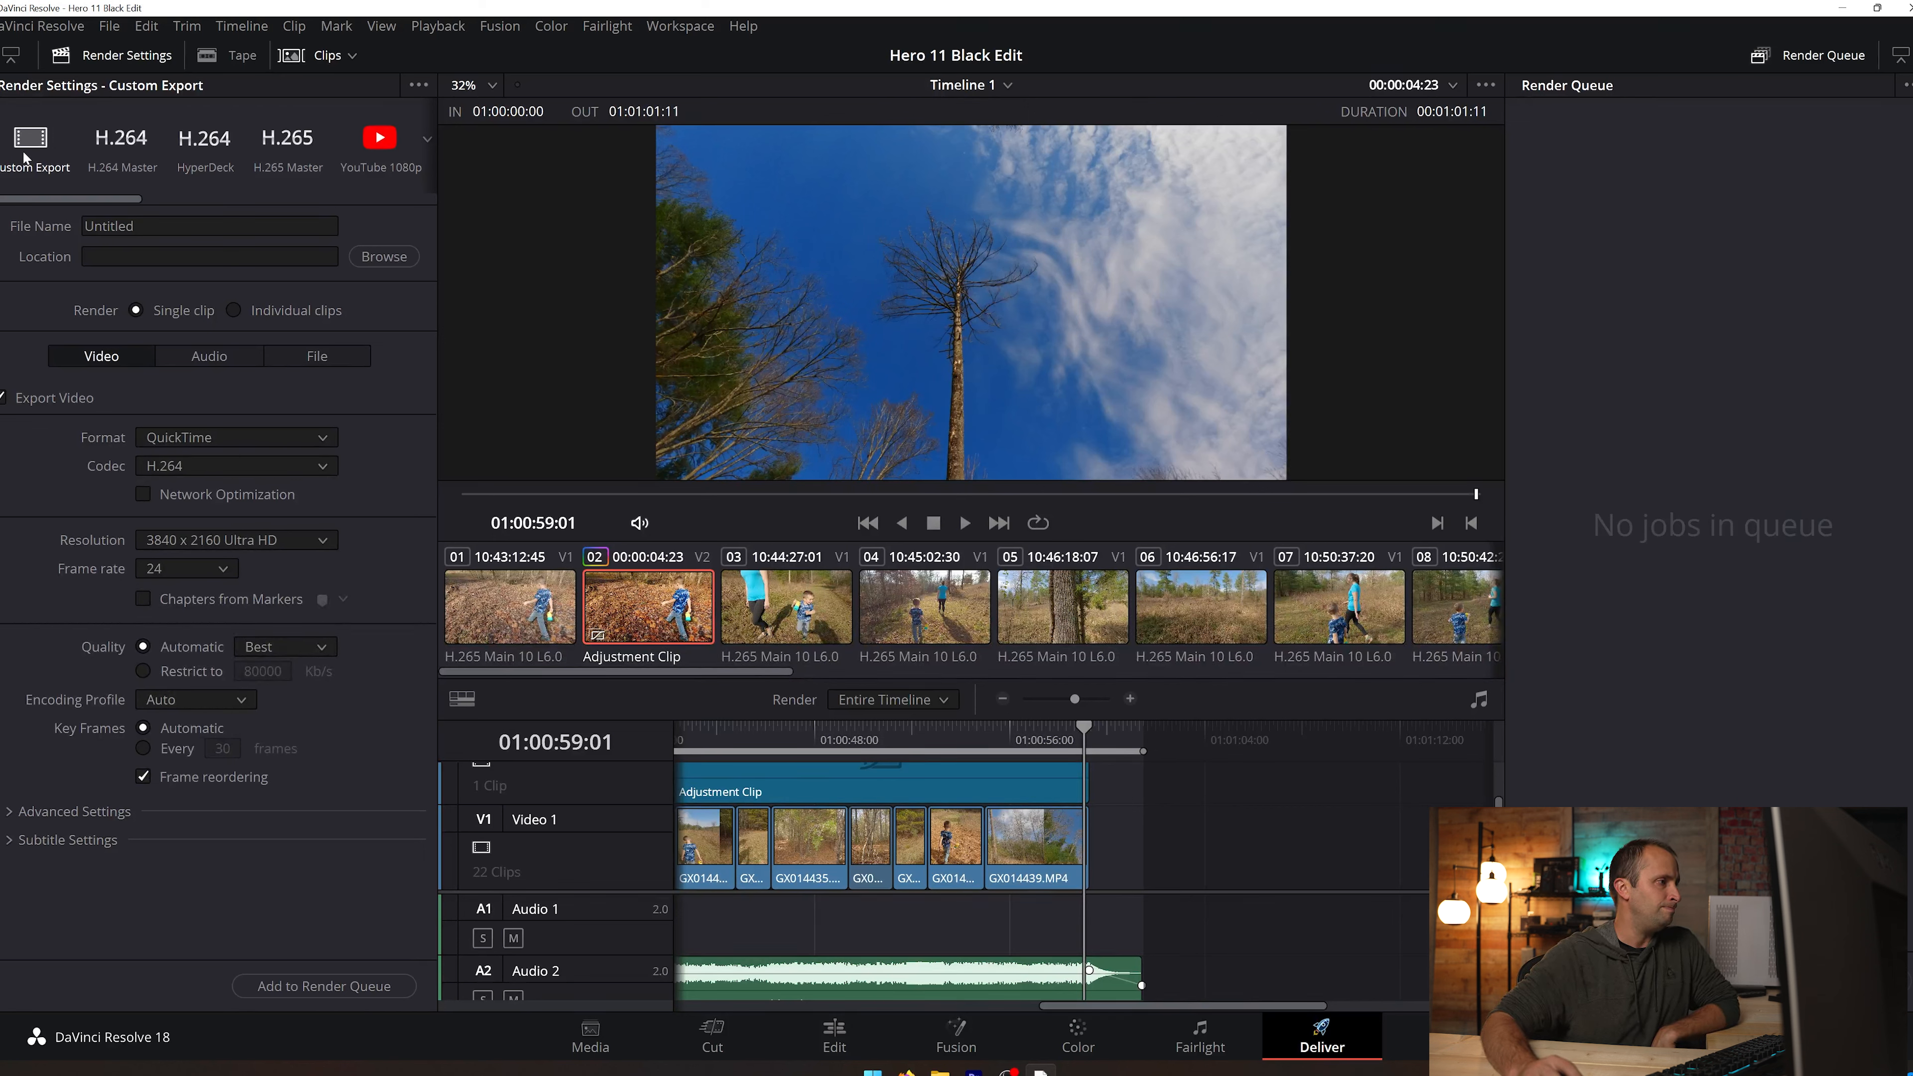
# Step: Name the render file "A Run in the Meadow"
pyautogui.doubleClick(204, 231)
pyautogui.write('A Ru')
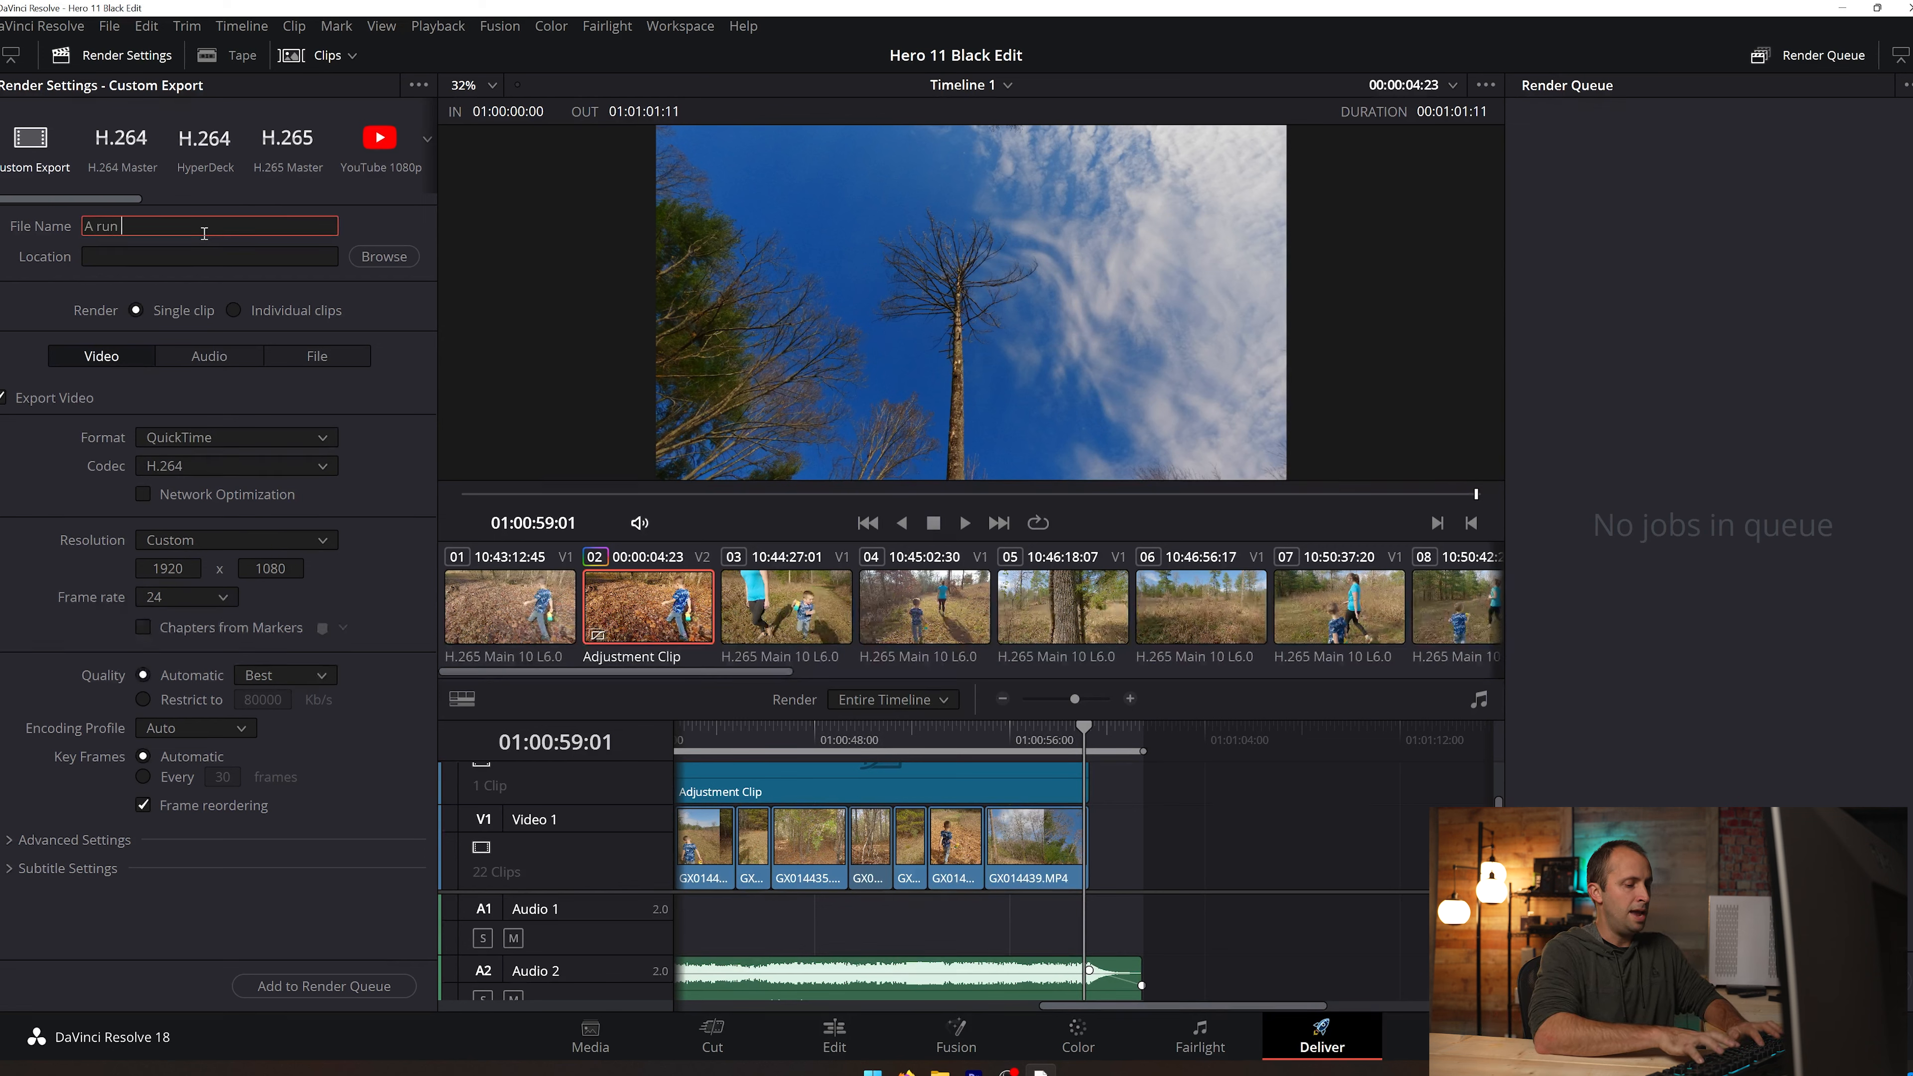
pyautogui.write('n in thre')
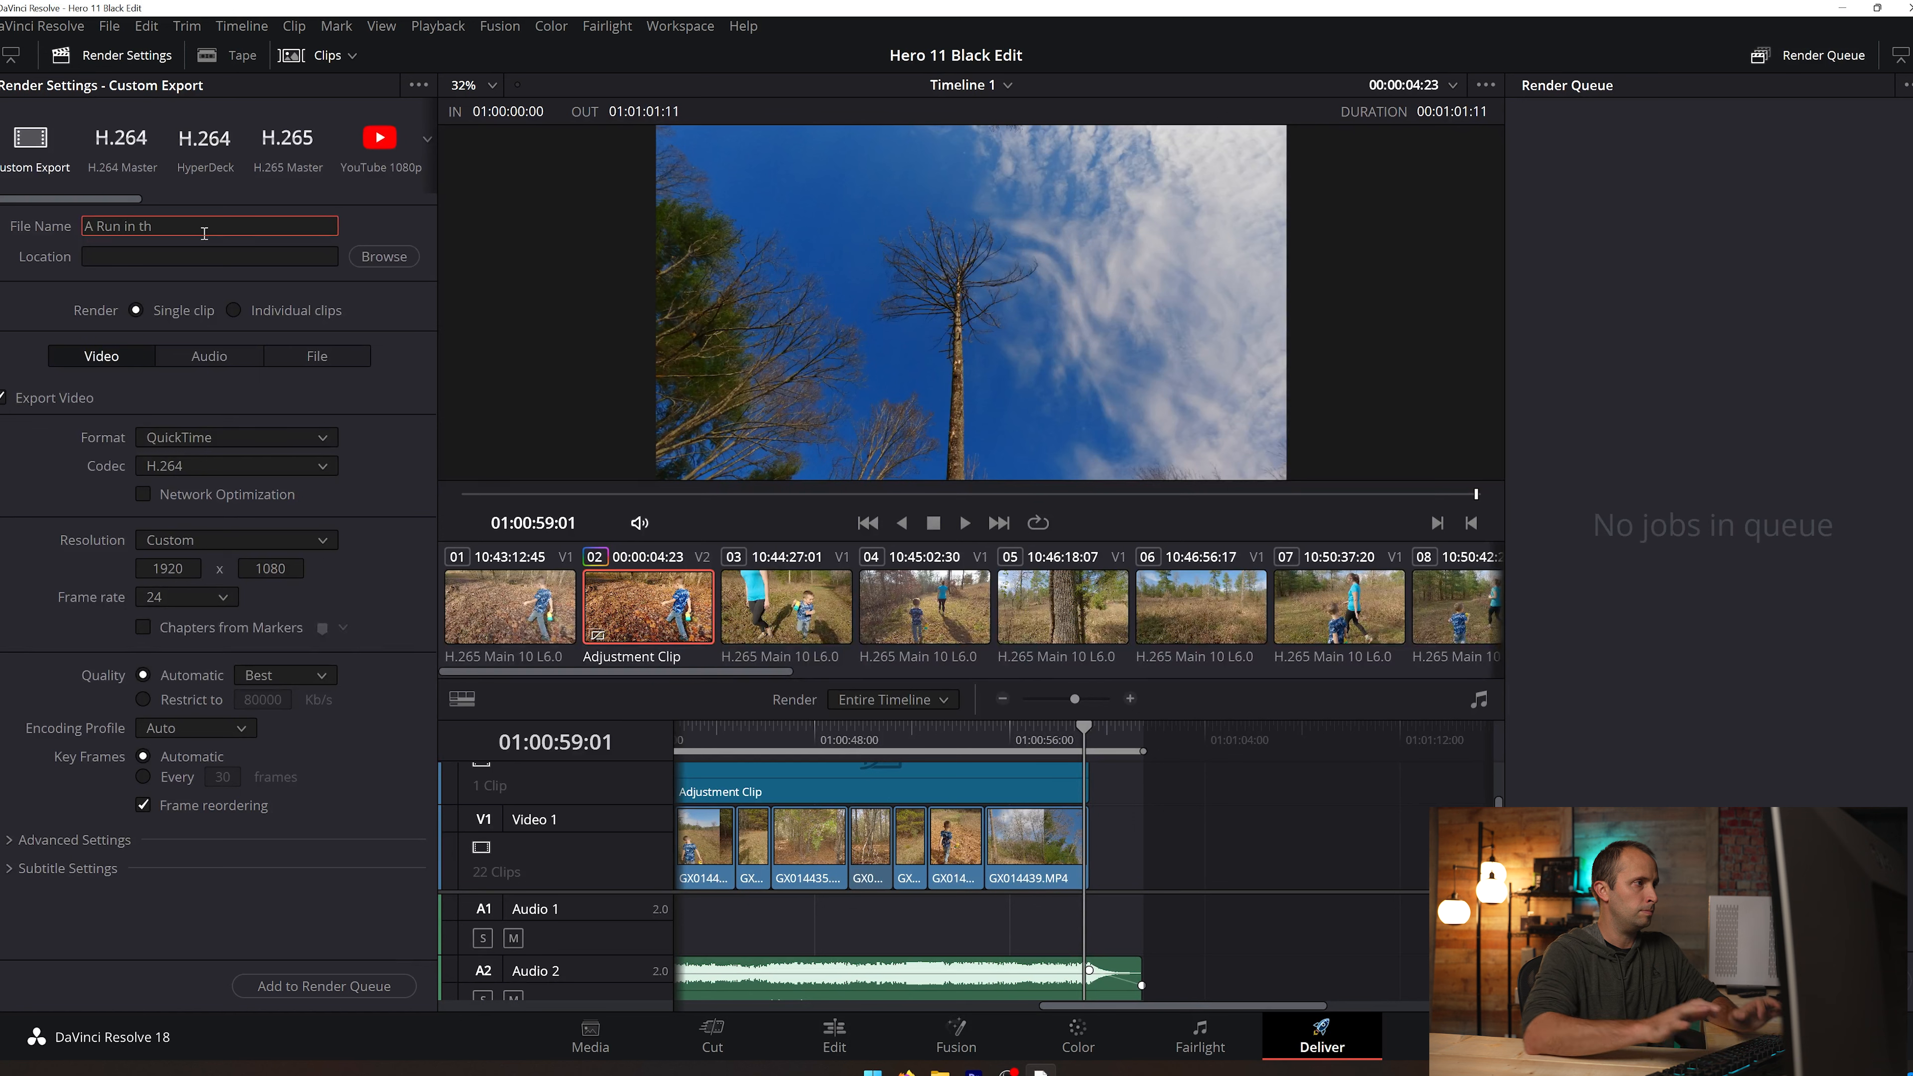
pyautogui.press('BackSpace')
pyautogui.press('BackSpace')
pyautogui.press('BackSpace')
pyautogui.write('e Meadow')
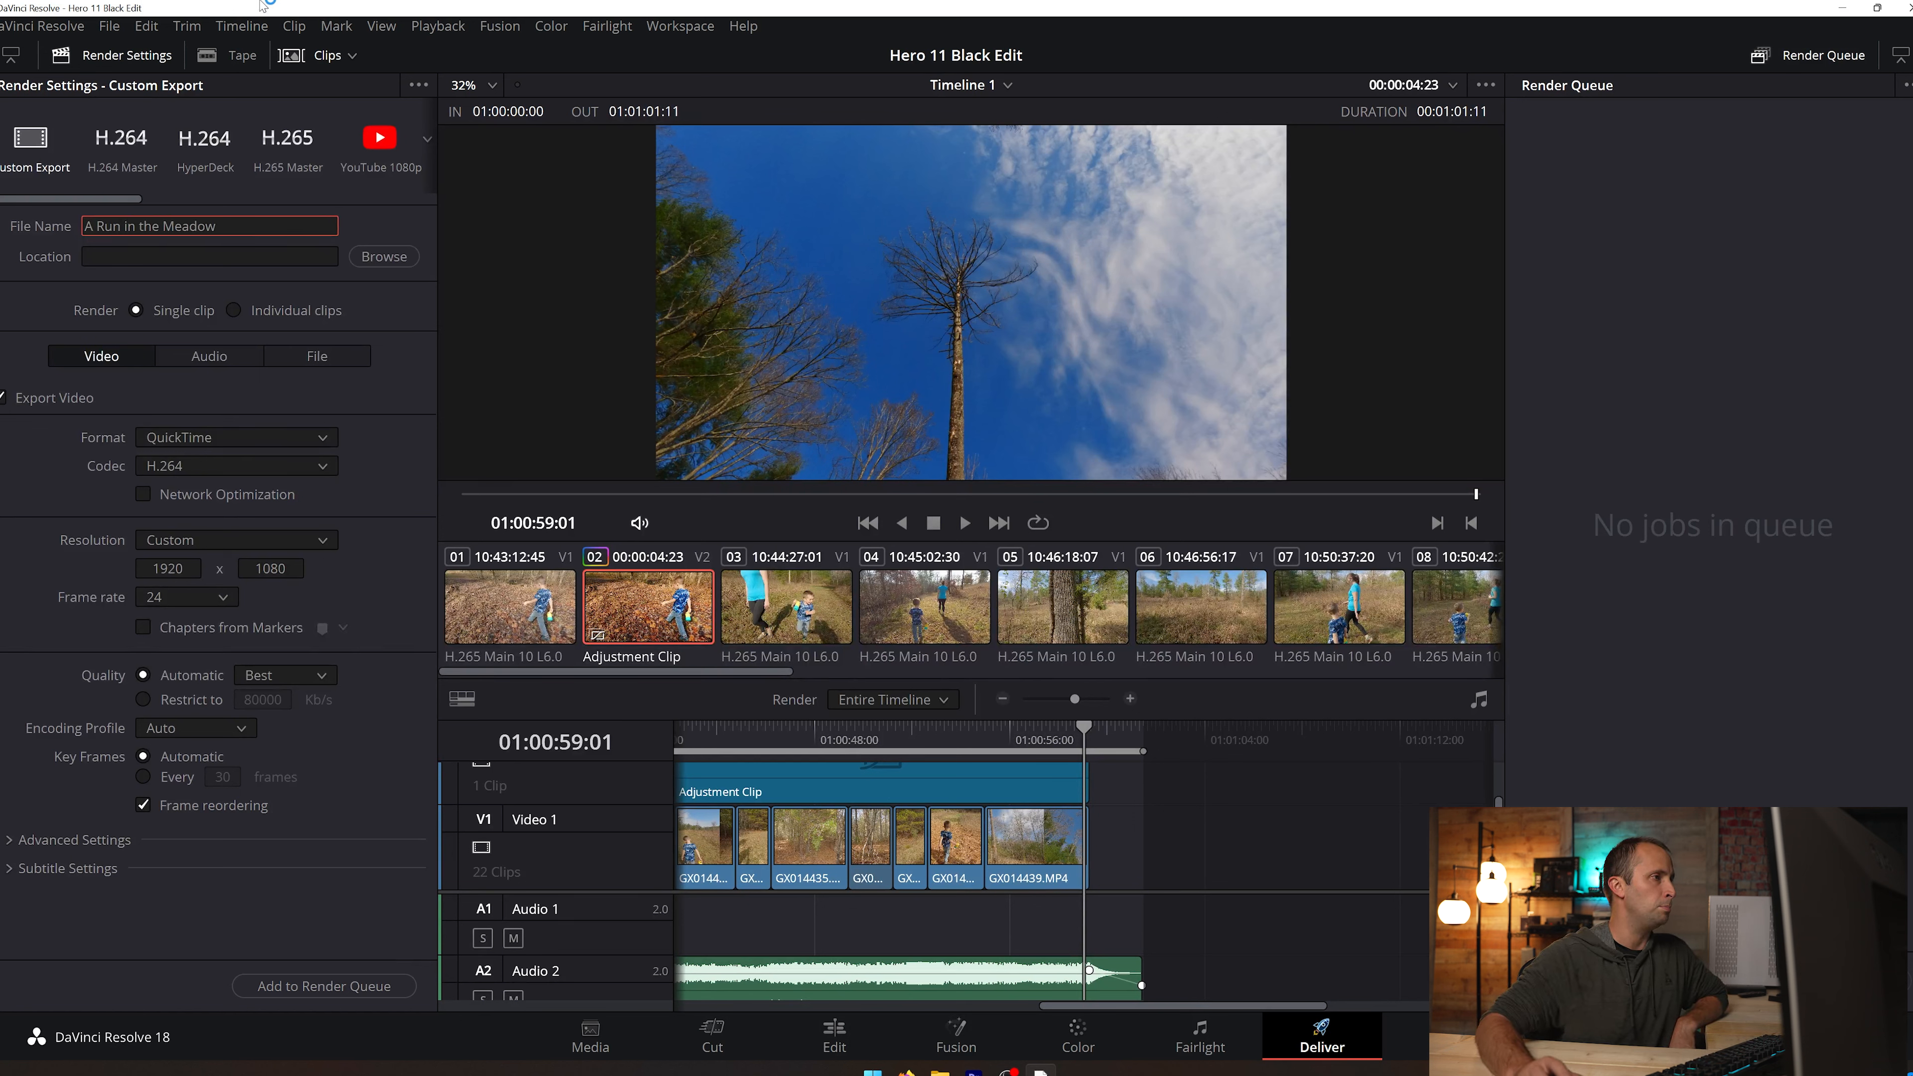
# Step: Set the render's save location to the Desktop and its video format to MP4
pyautogui.click(367, 259)
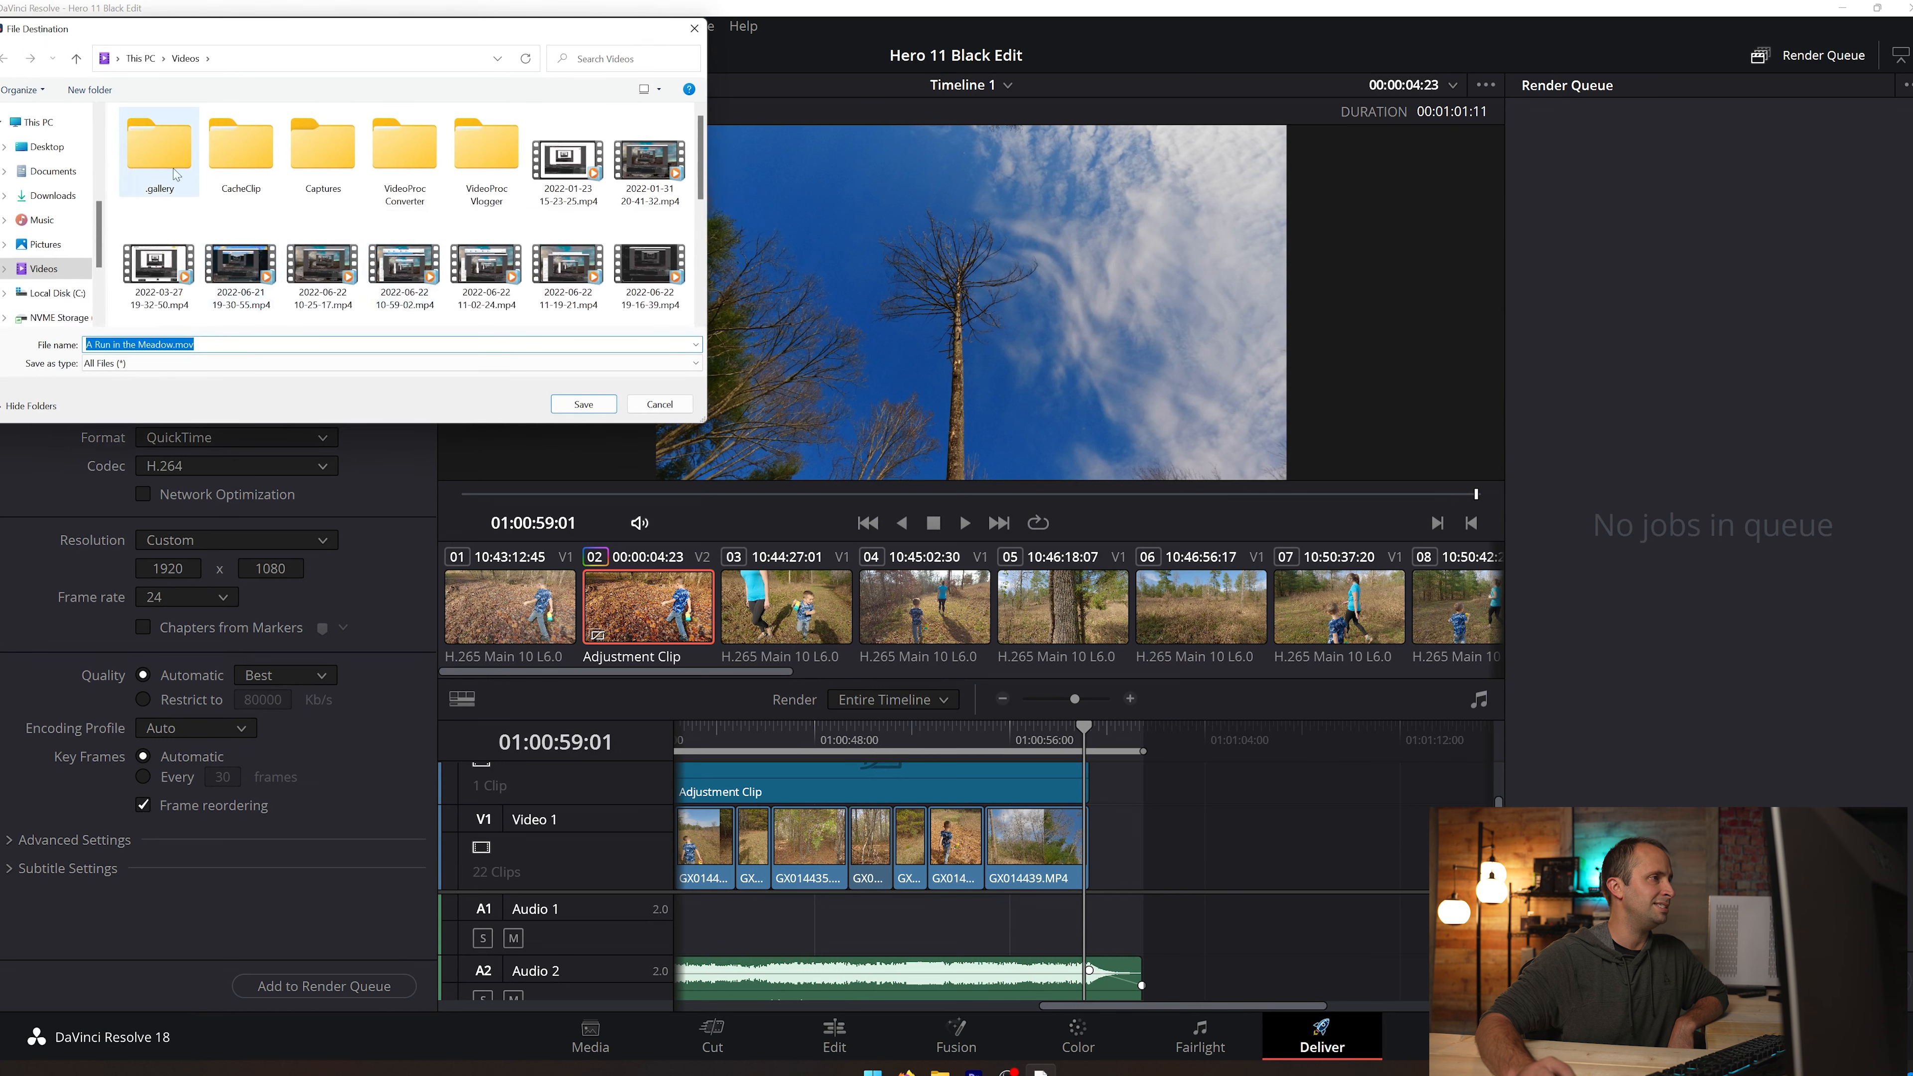
pyautogui.click(48, 146)
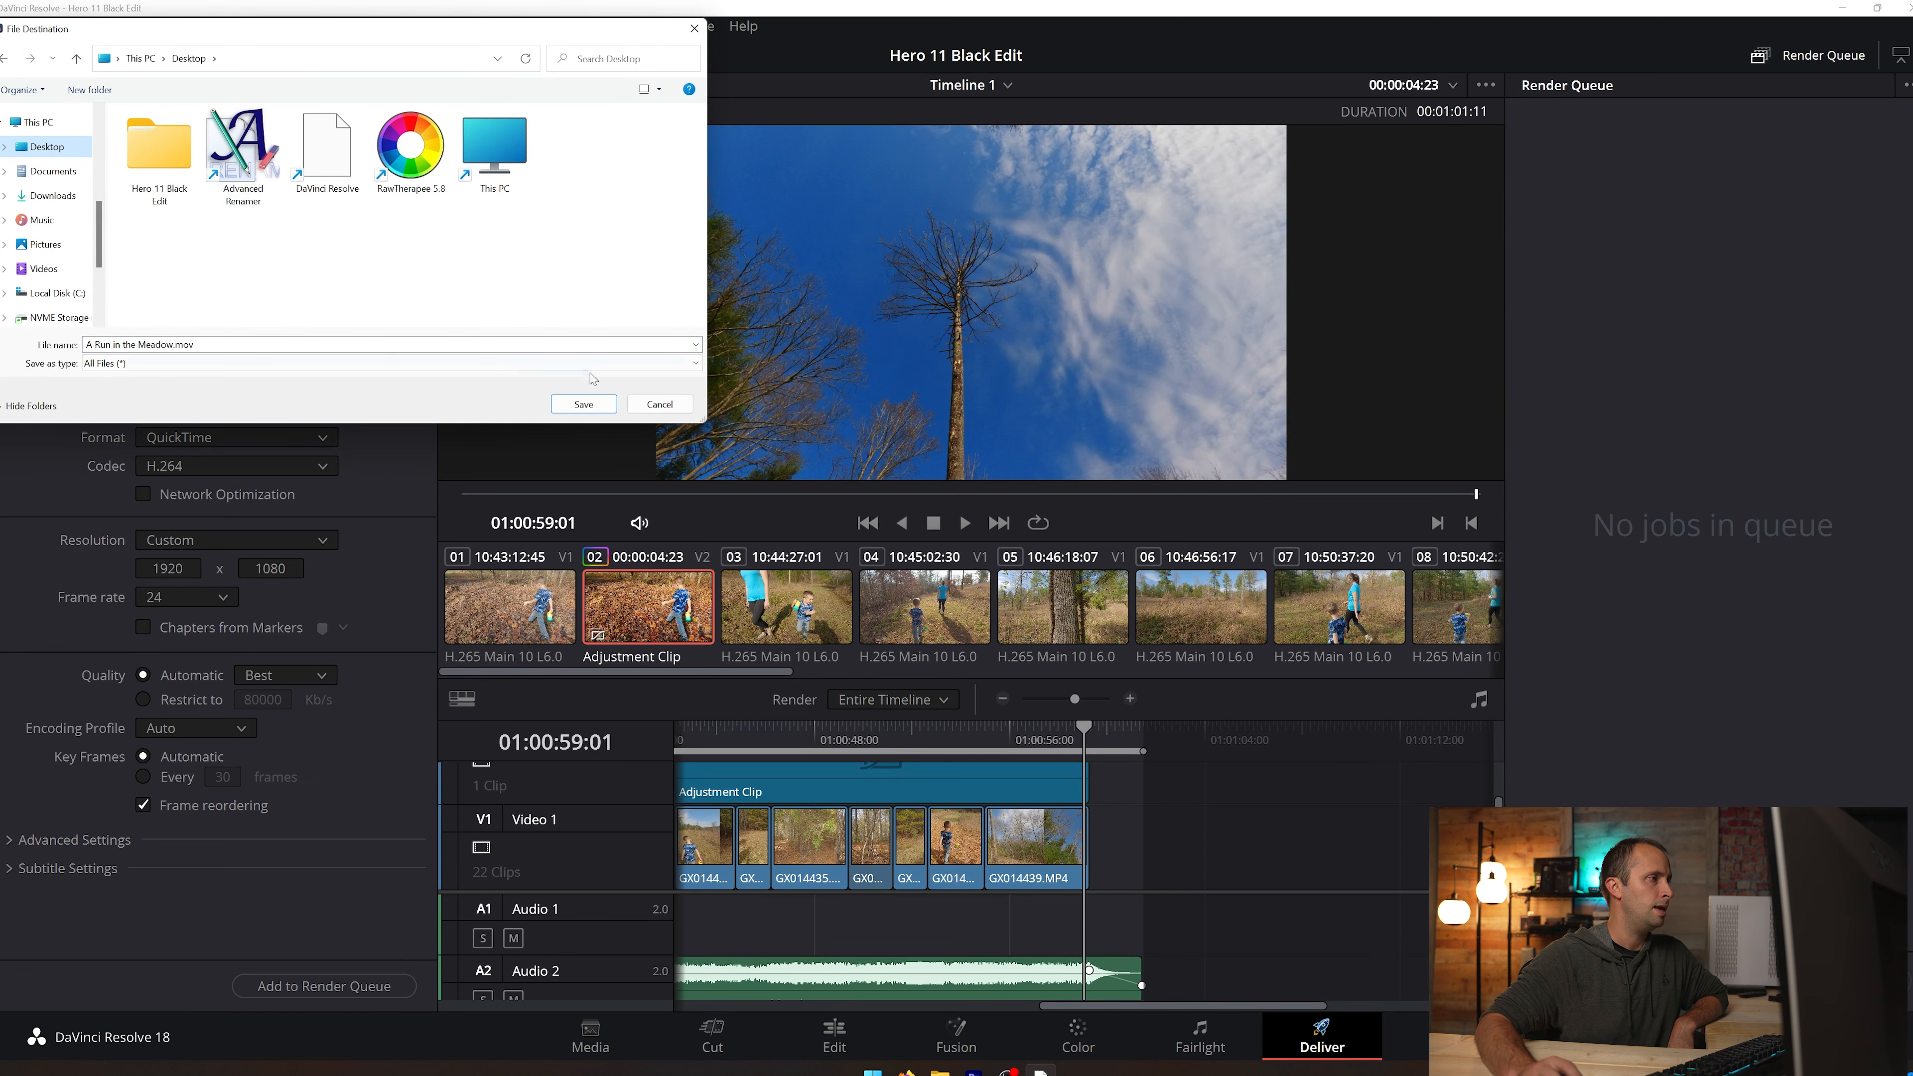
pyautogui.click(584, 404)
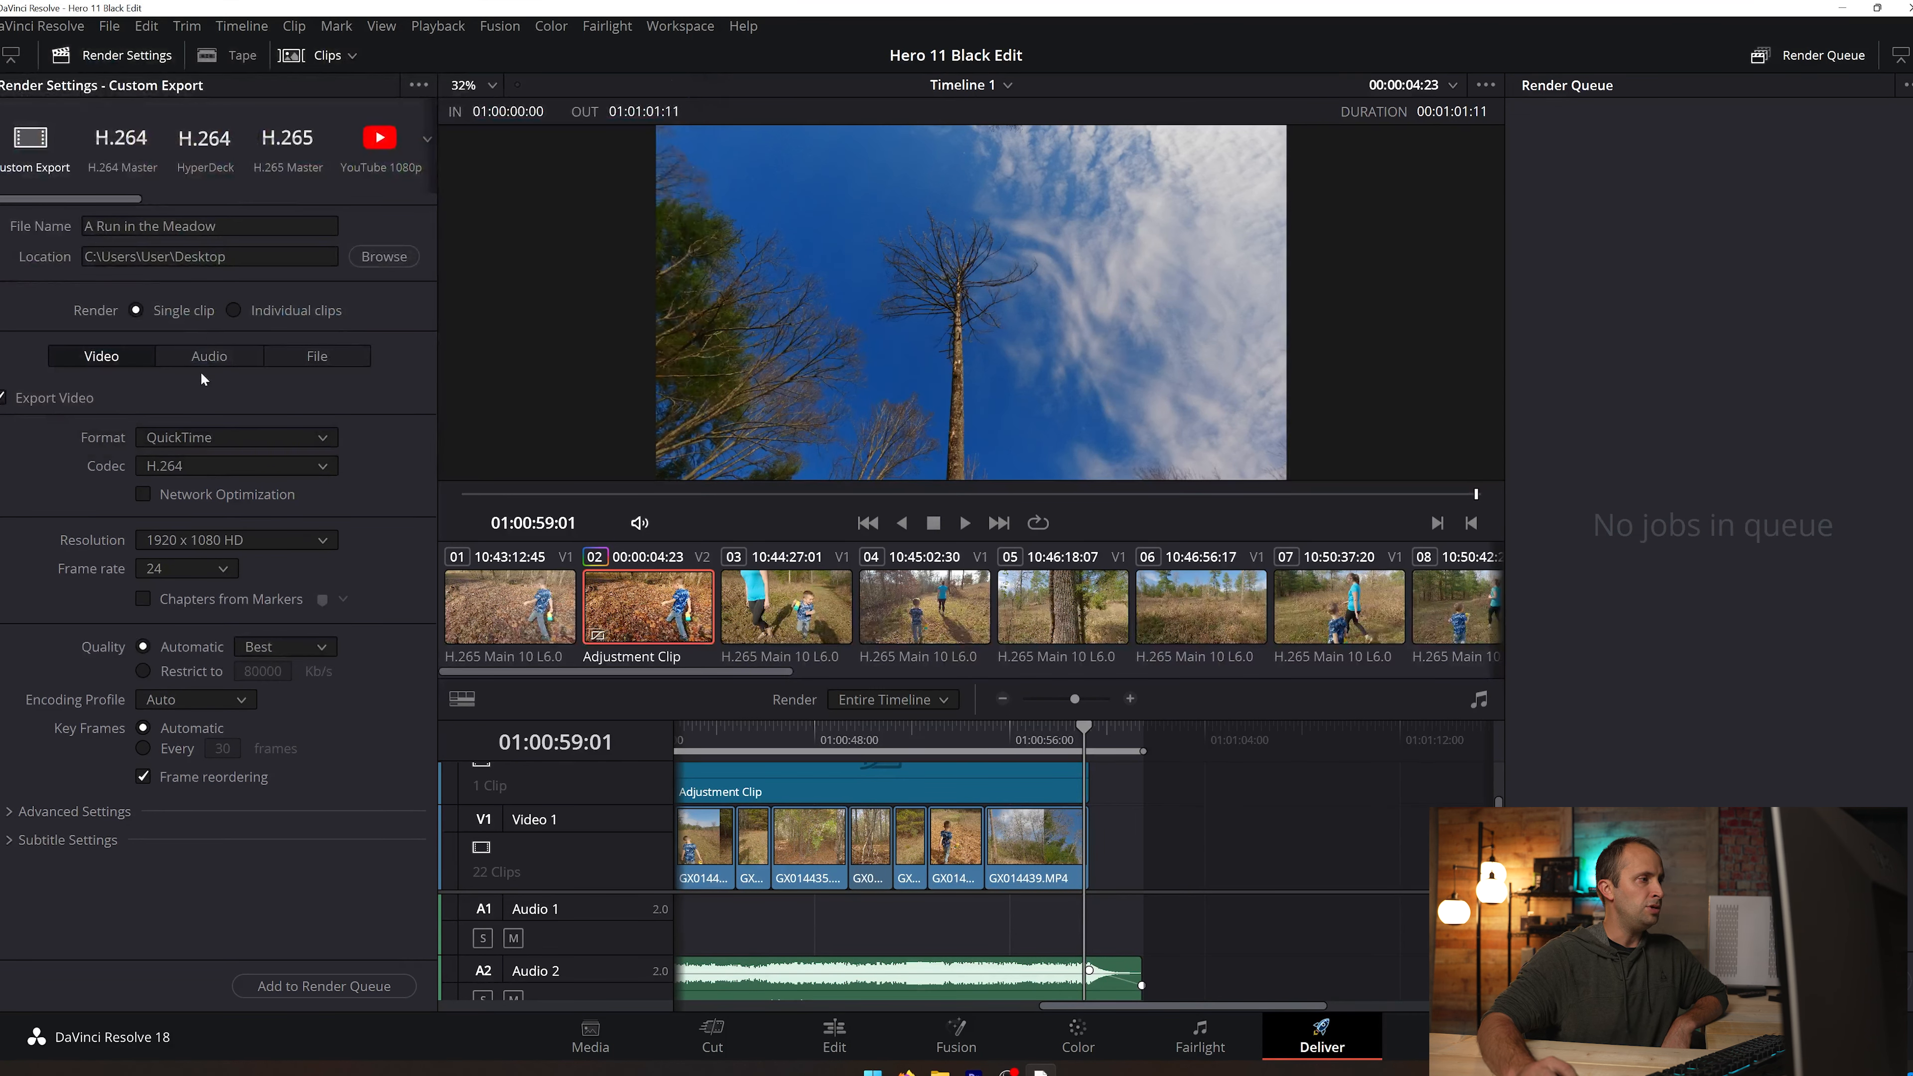
pyautogui.click(240, 444)
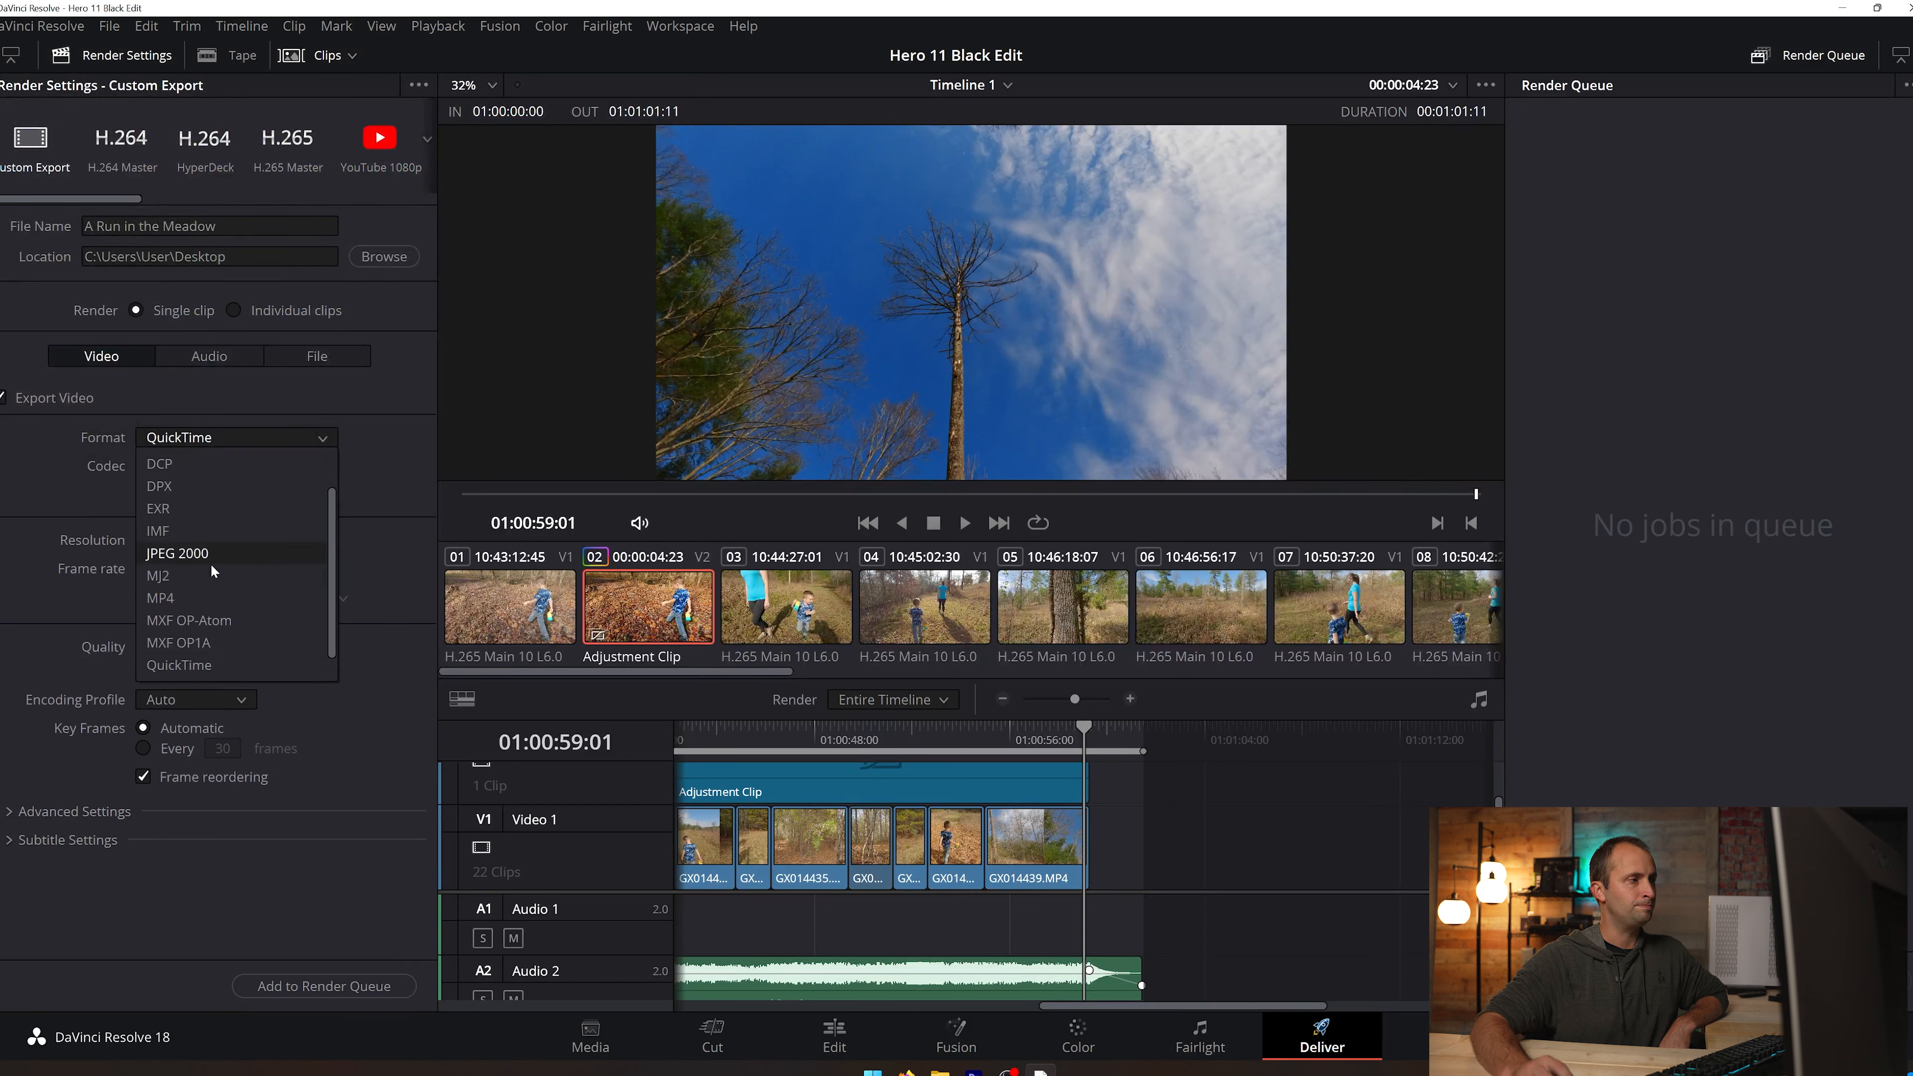
pyautogui.click(212, 595)
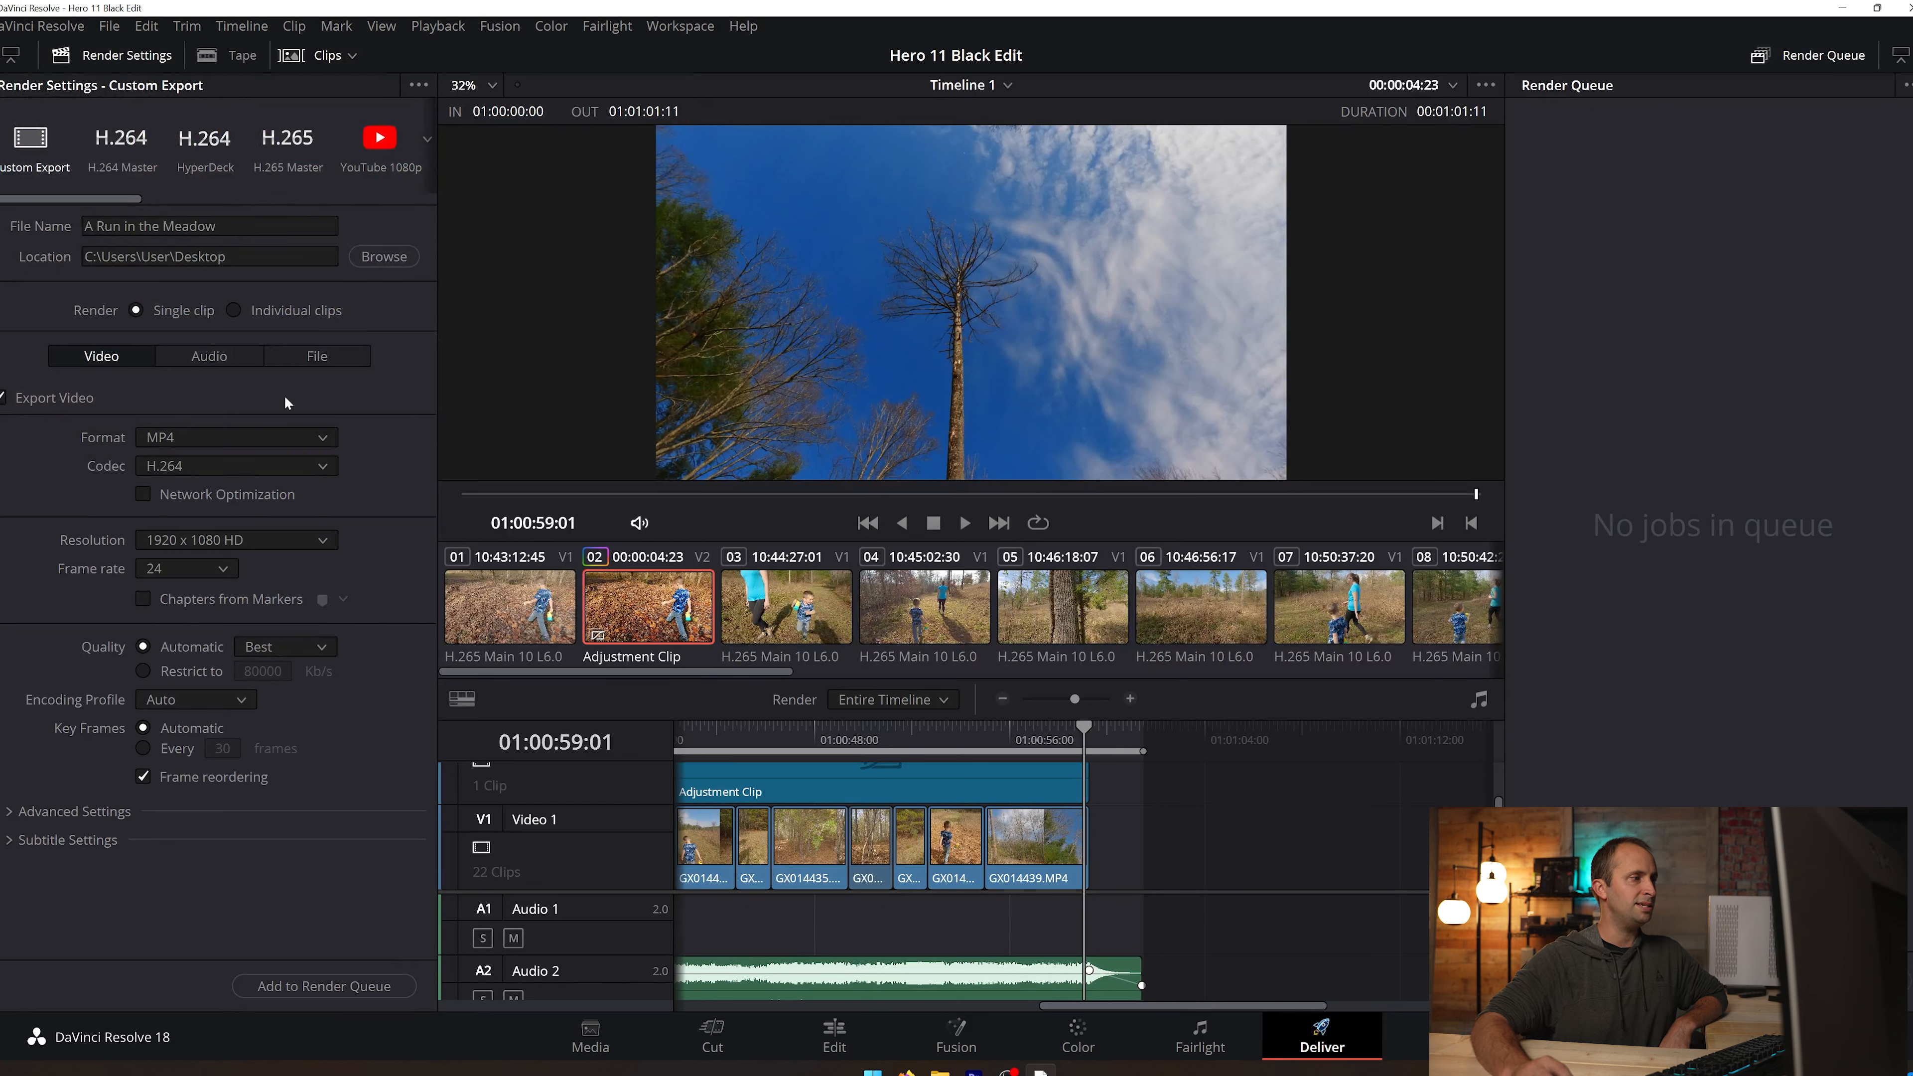